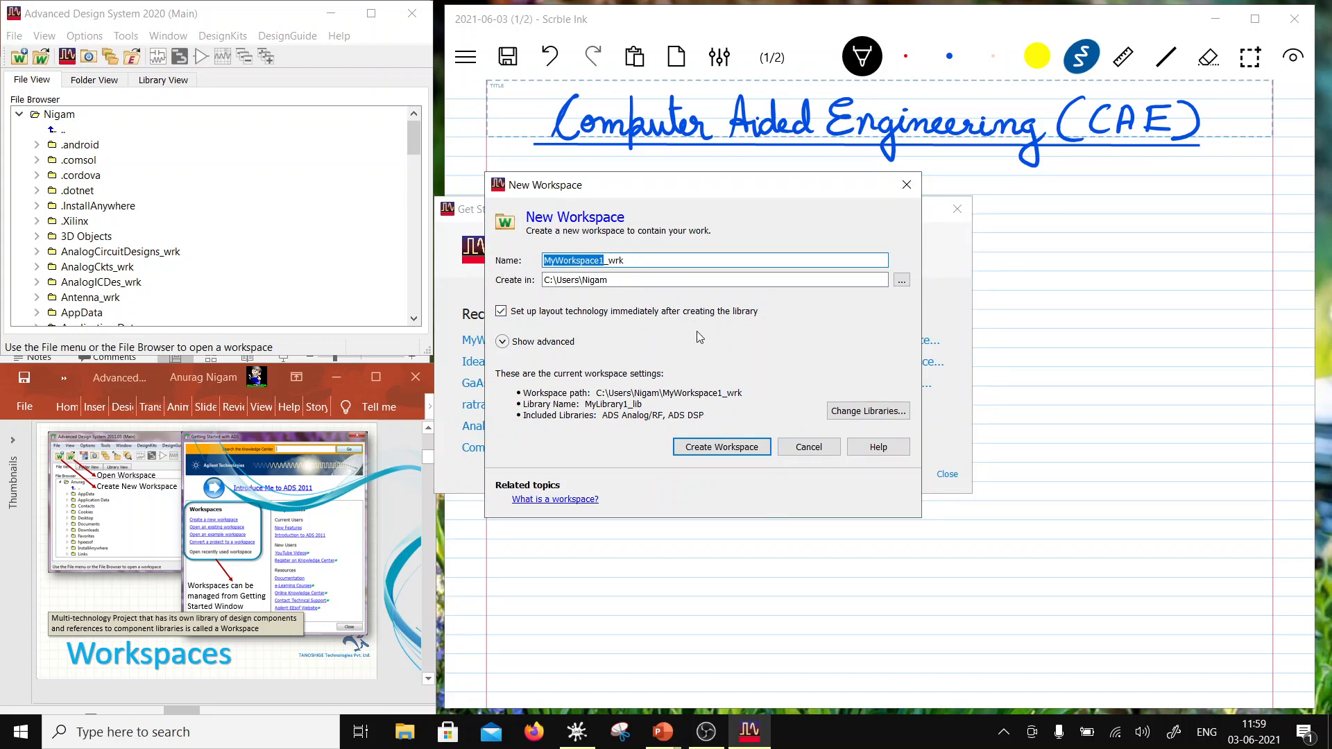
- Name the new workspace Chapter1inADS_wrk and reveal its advanced settings
type("Chapter1")
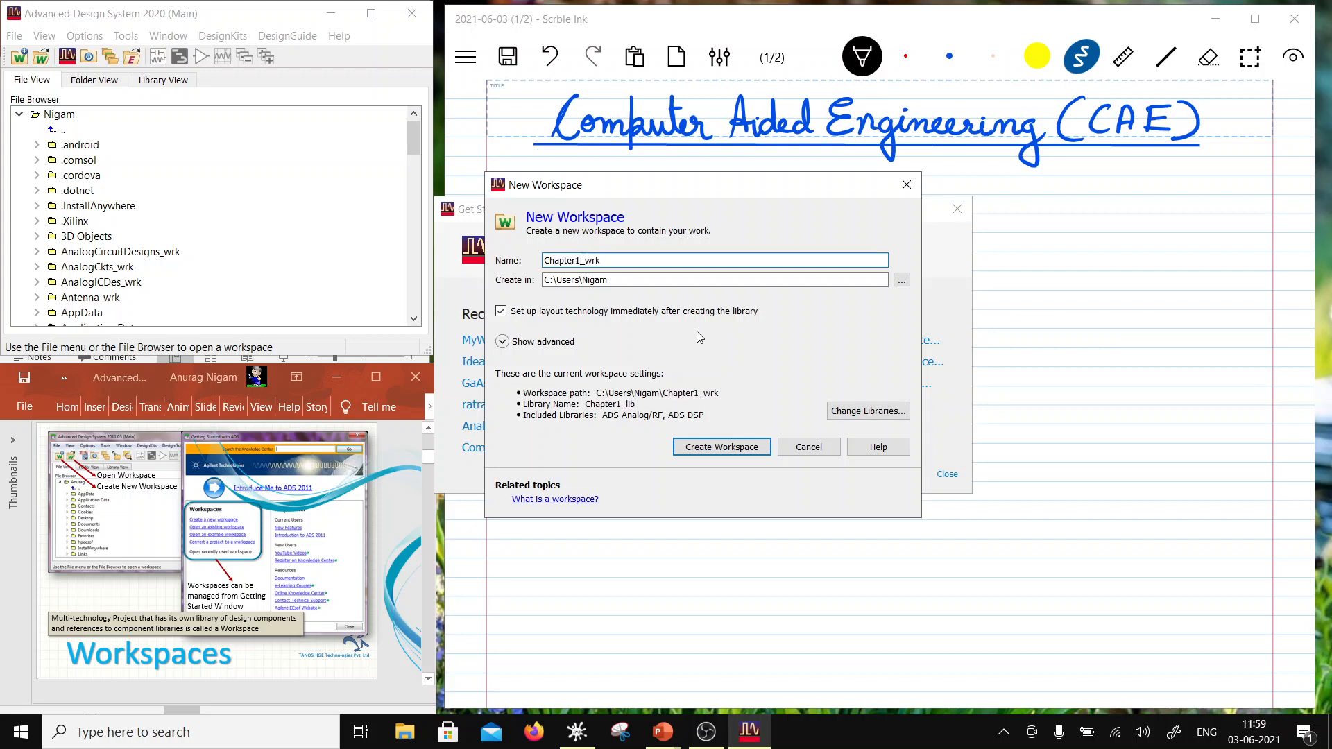
type("inADS")
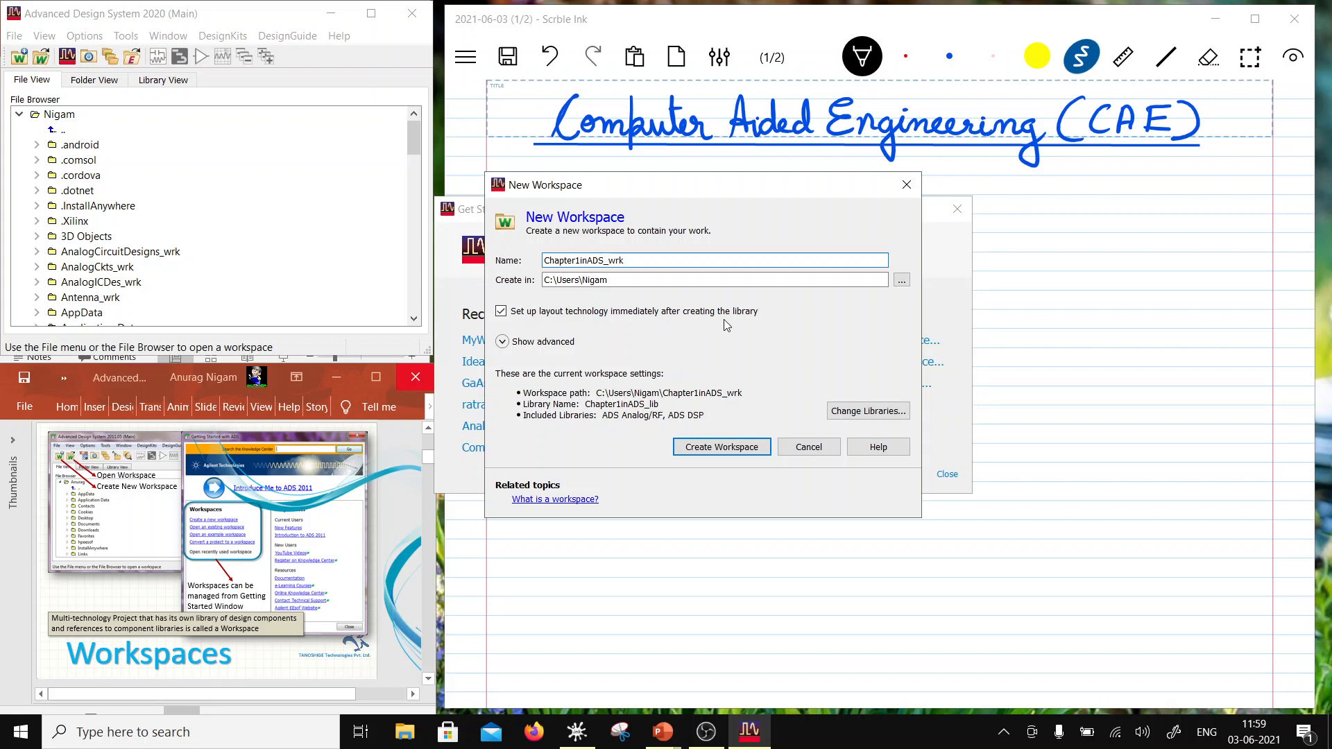
left_click(502, 342)
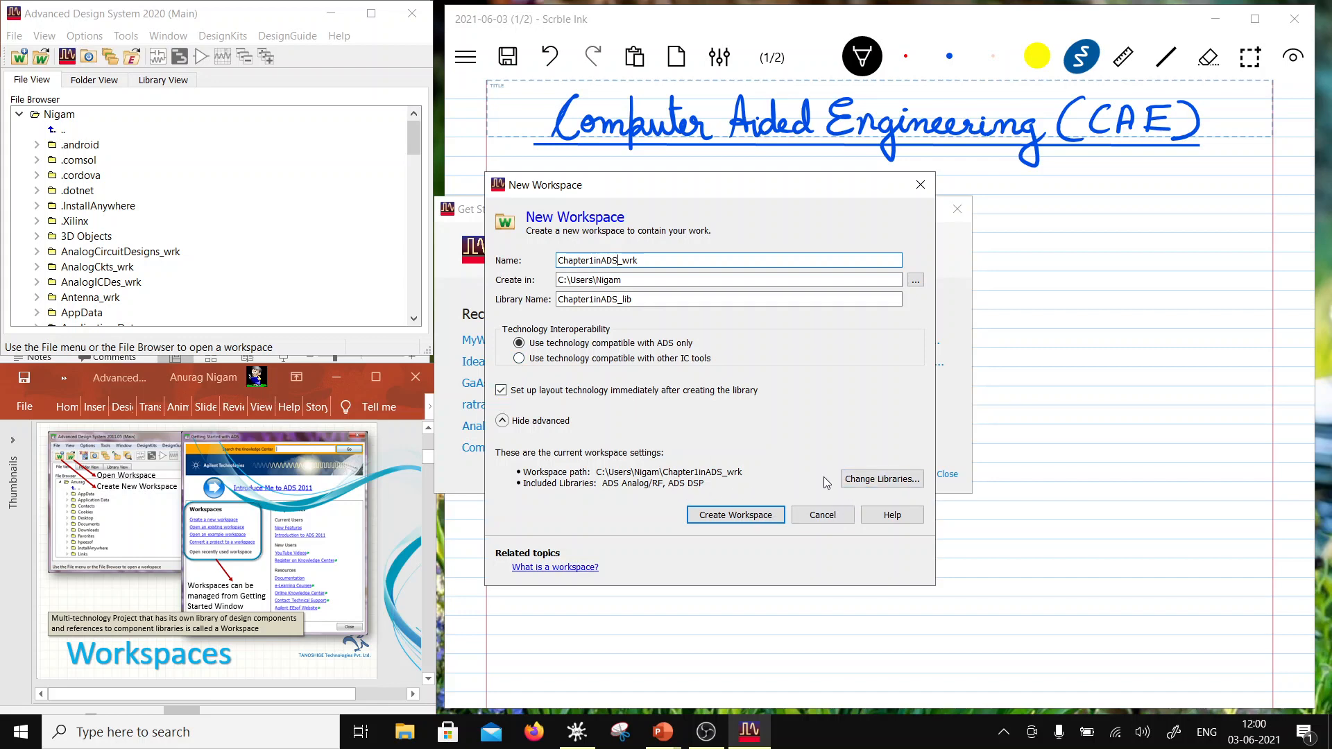
- Include the StudyPDK_wrk library in the workspace's library selection and look through its contents
left_click(869, 480)
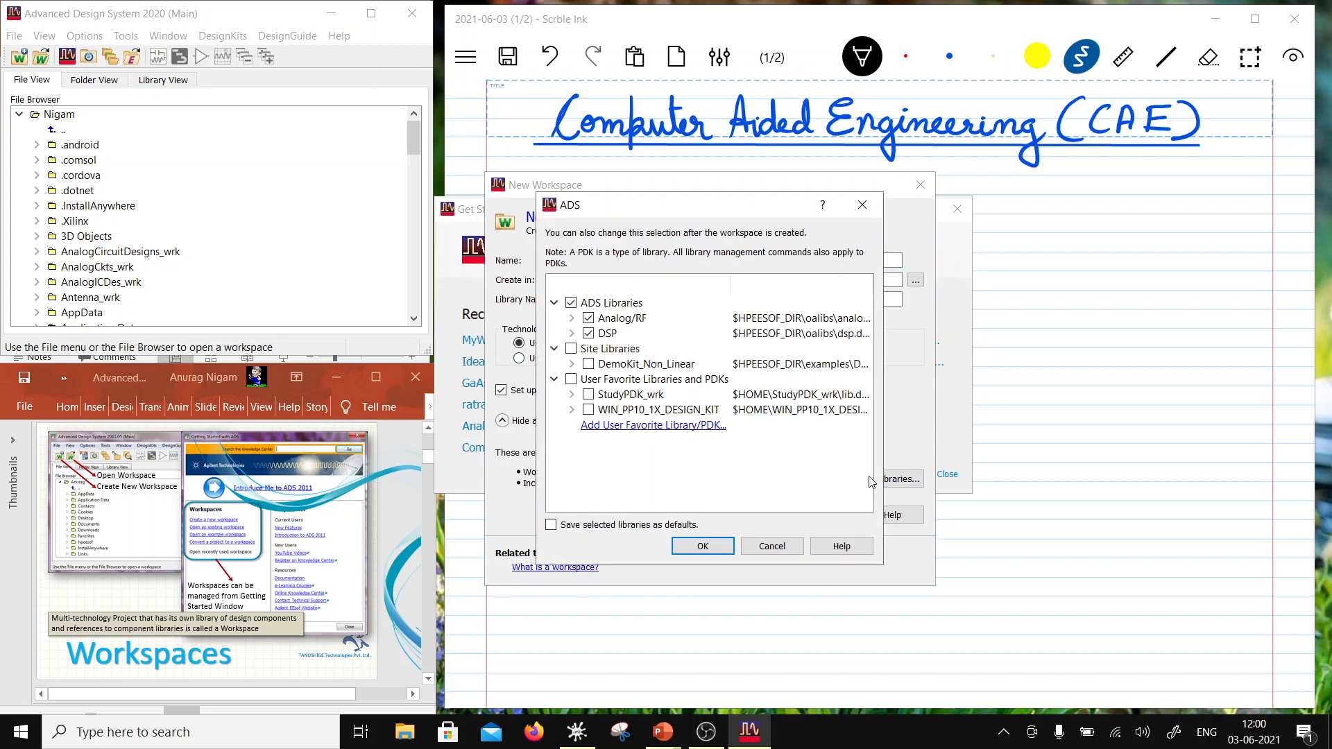
left_click_drag(612, 204, 390, 202)
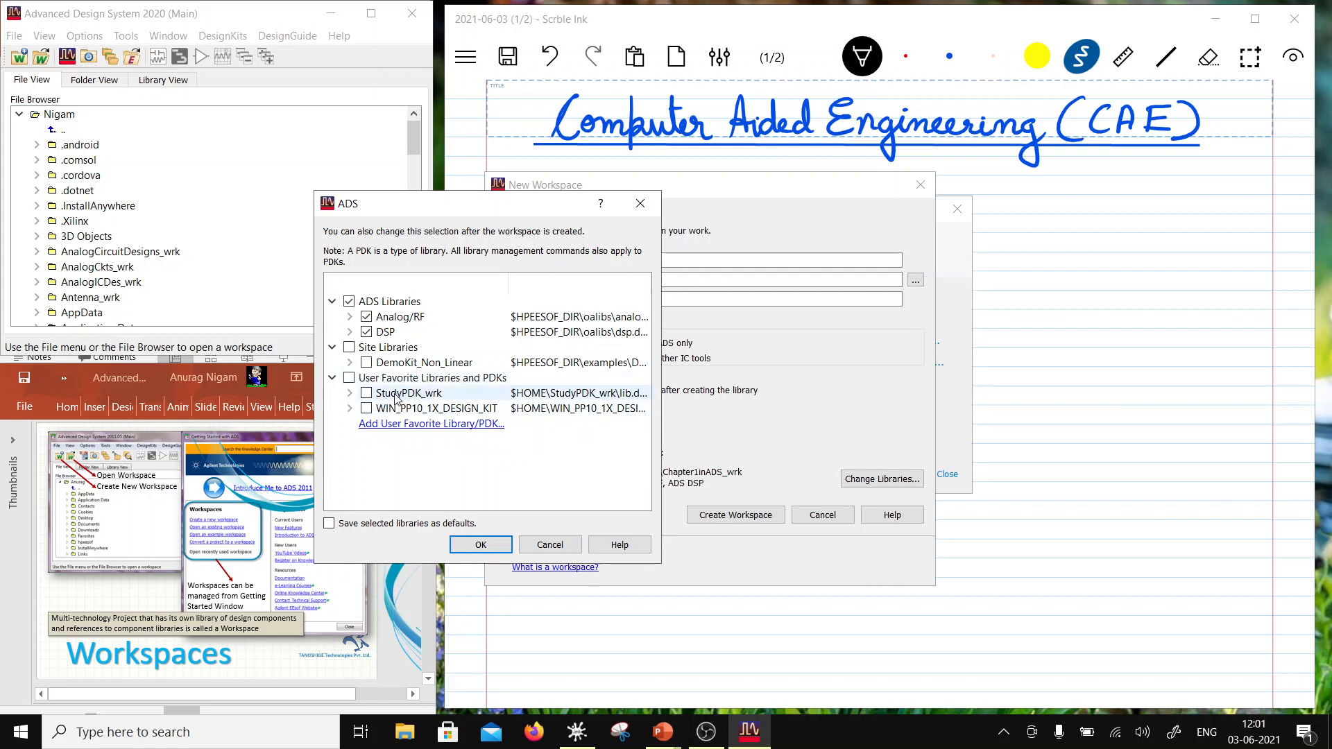
left_click(367, 394)
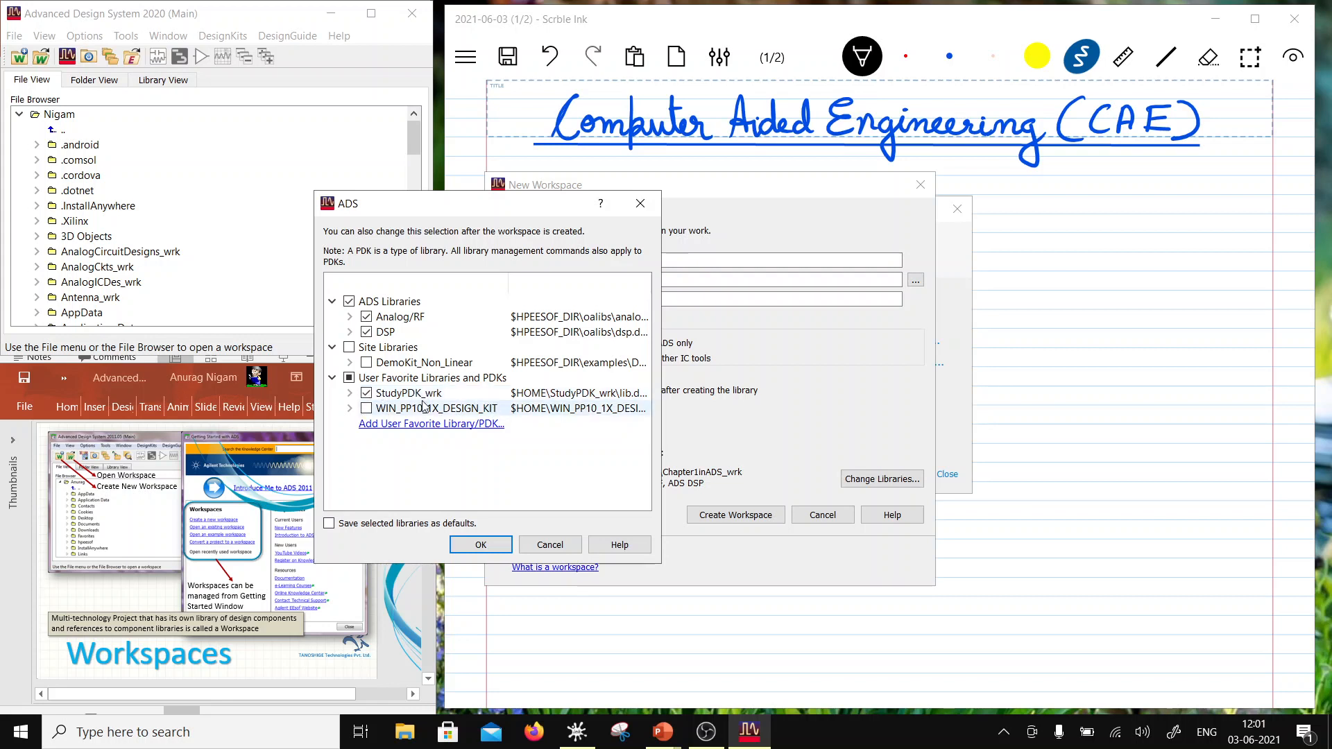
left_click(349, 394)
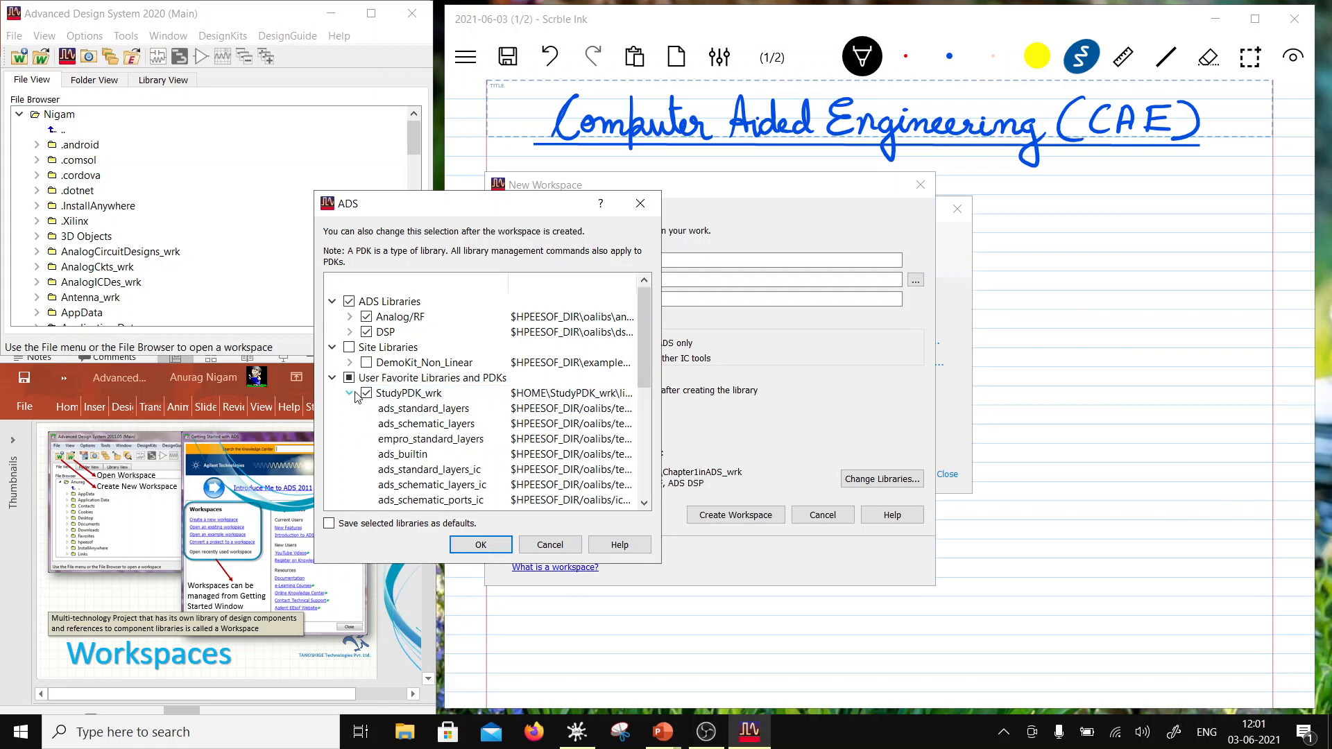
left_click(354, 393)
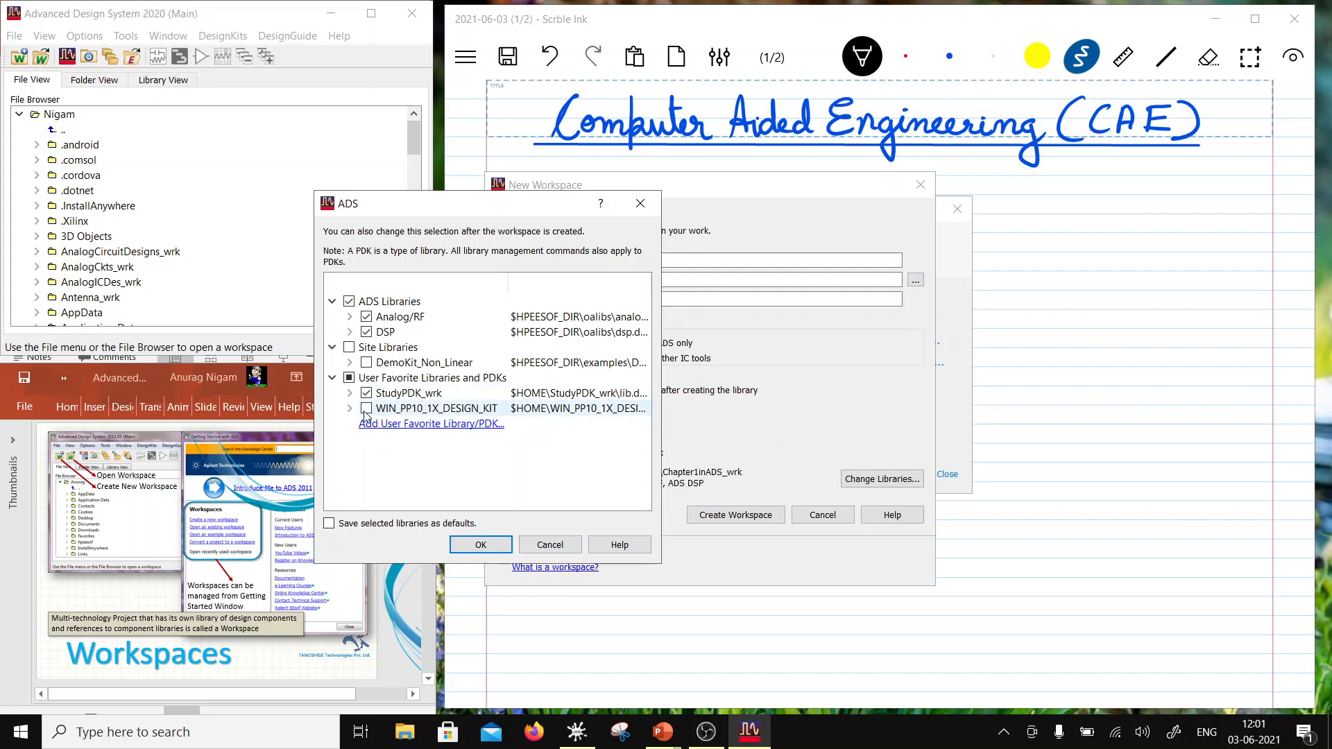
- Add the Wolfspeed GaN HEMT kit as a user favorite library, using lib.defs from the inner WGv5_28Volt_ADS_rev2p02_20190816 folder
left_click(448, 423)
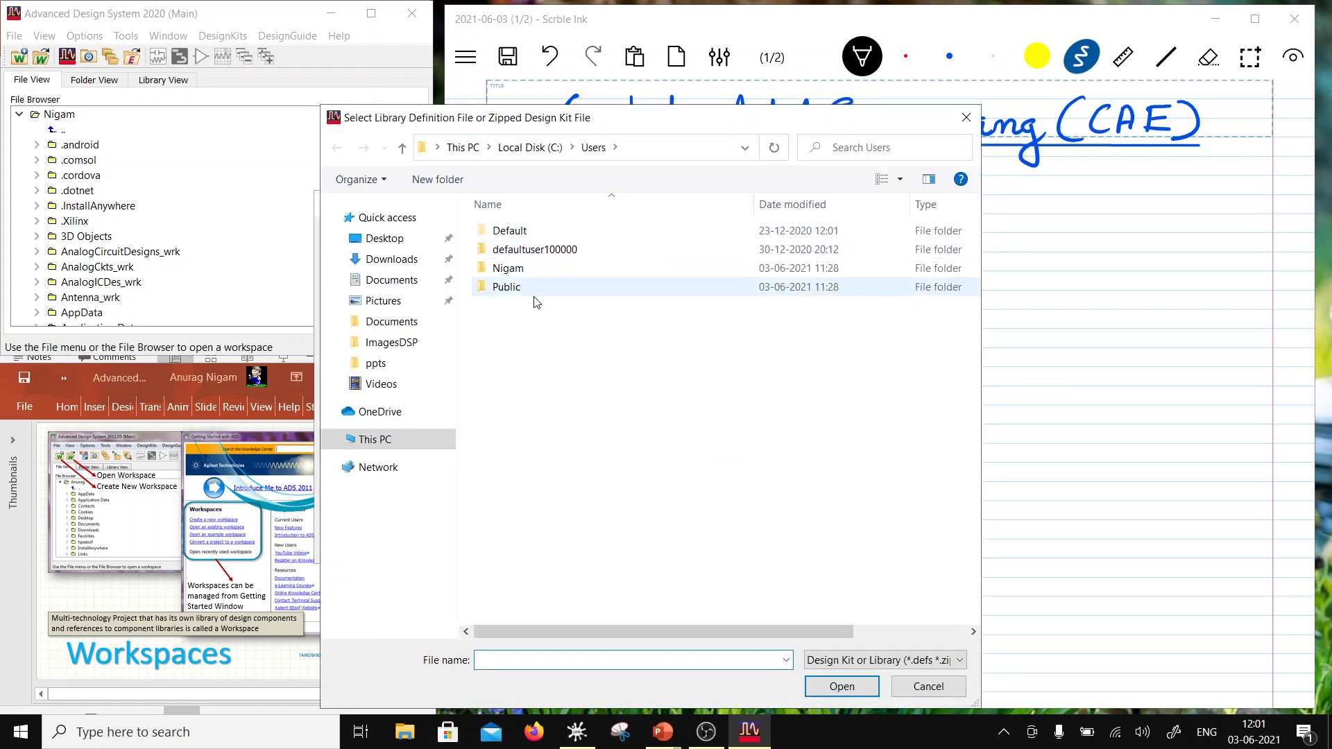
double_click(524, 270)
scroll(555, 485, "down", 7)
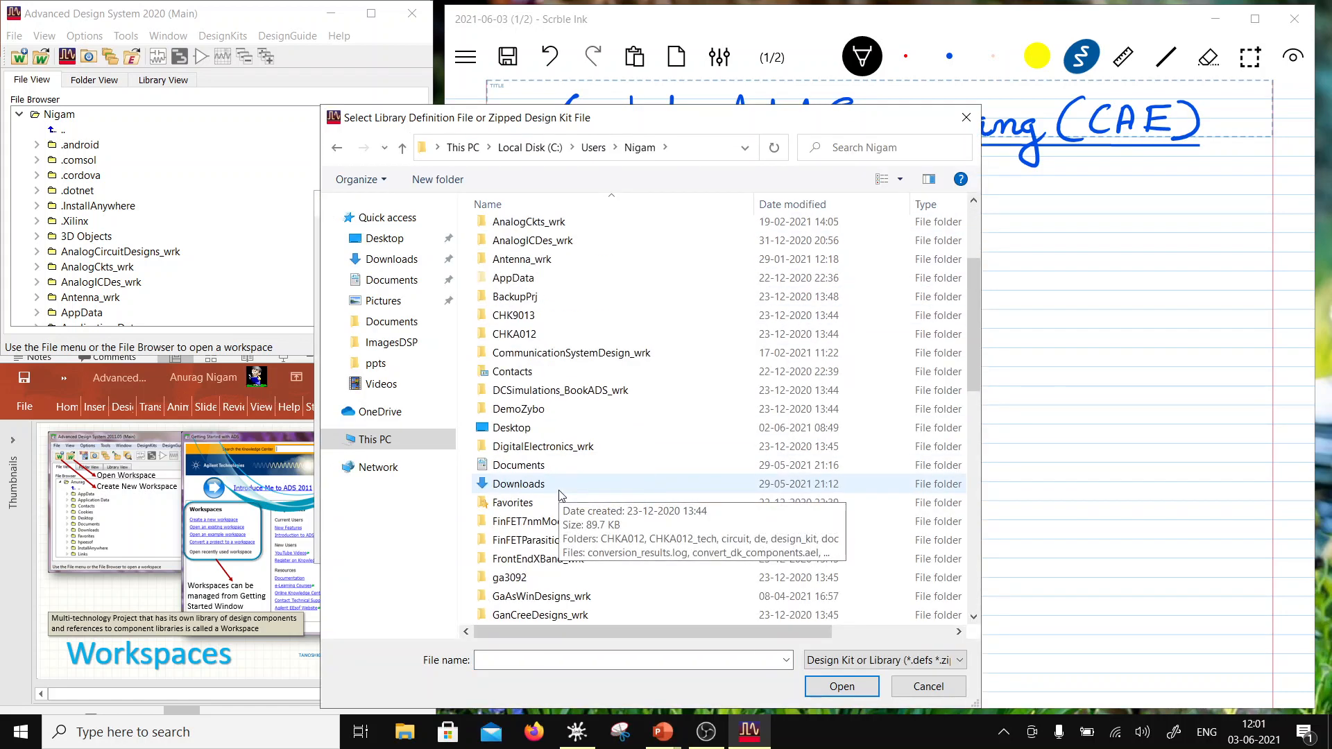
scroll(560, 494, "down", 5)
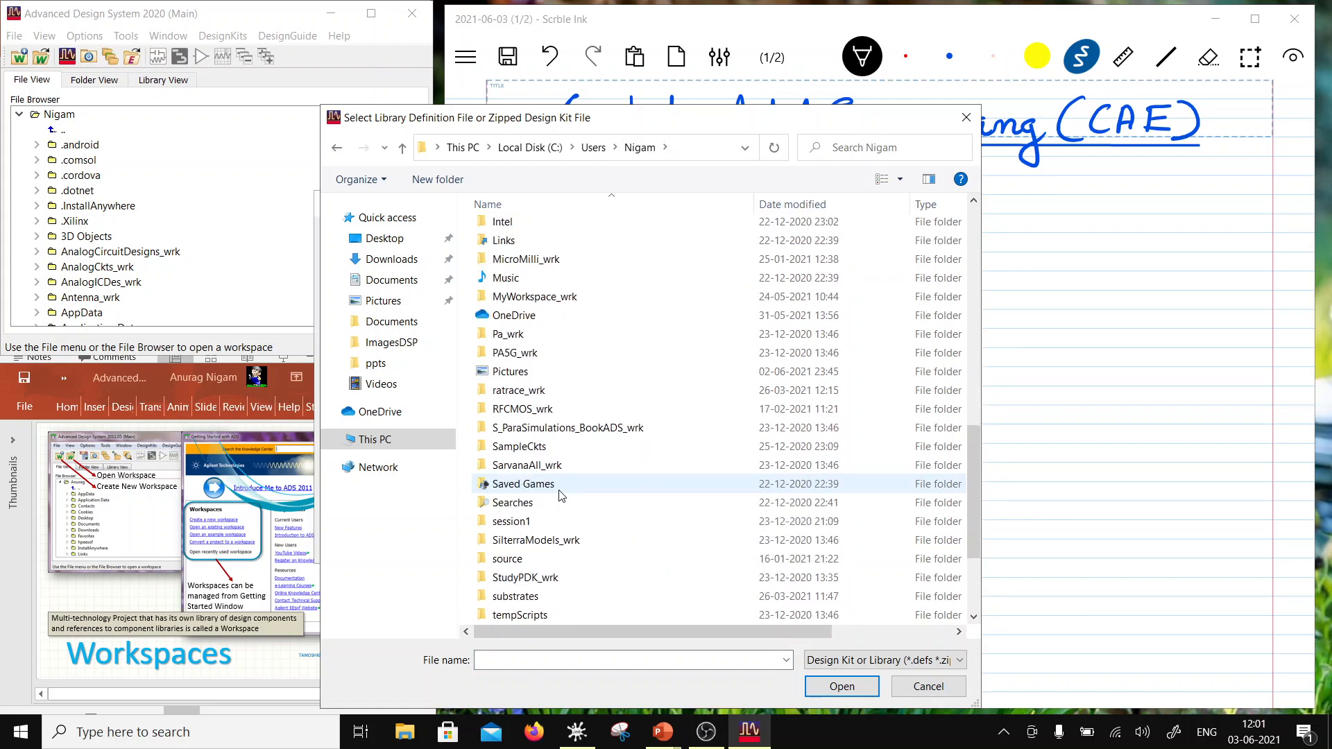
scroll(561, 494, "down", 3)
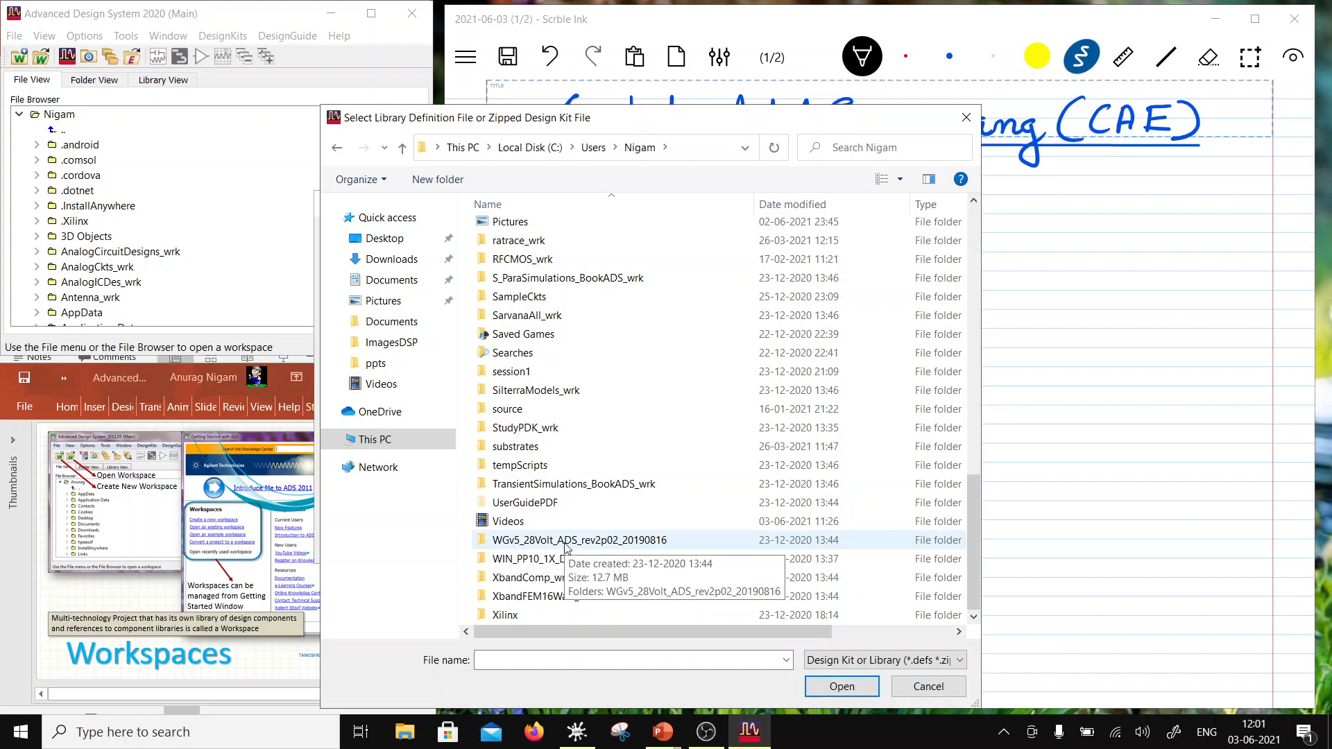
scroll(517, 416, "up", 7)
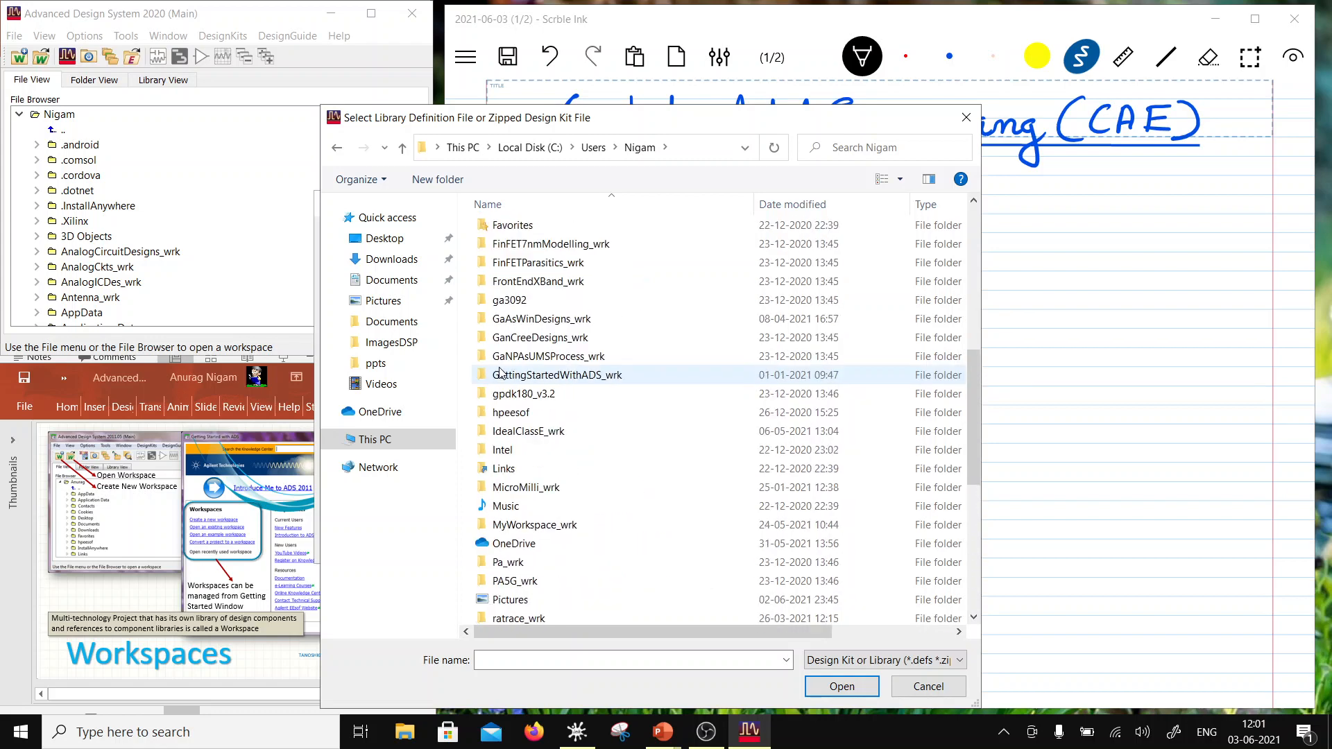
scroll(500, 372, "up", 3)
scroll(500, 372, "up", 2)
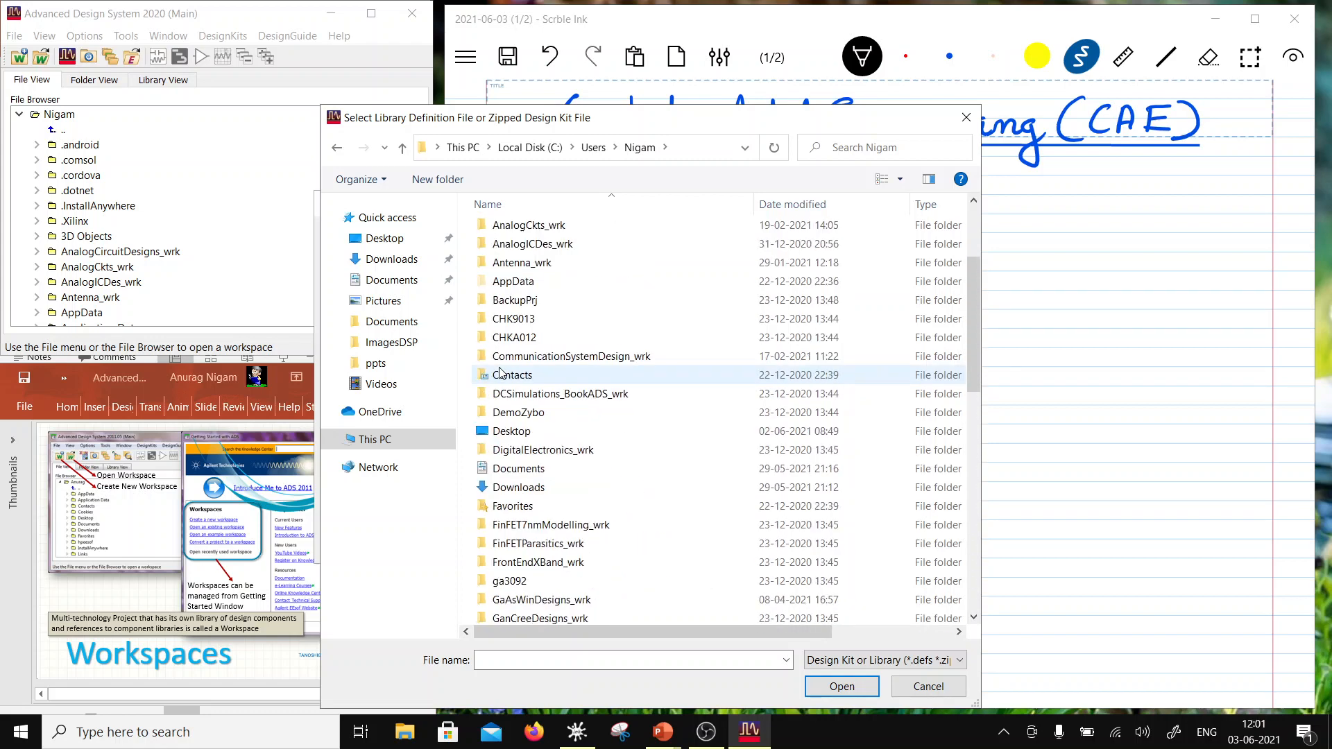
scroll(501, 373, "down", 15)
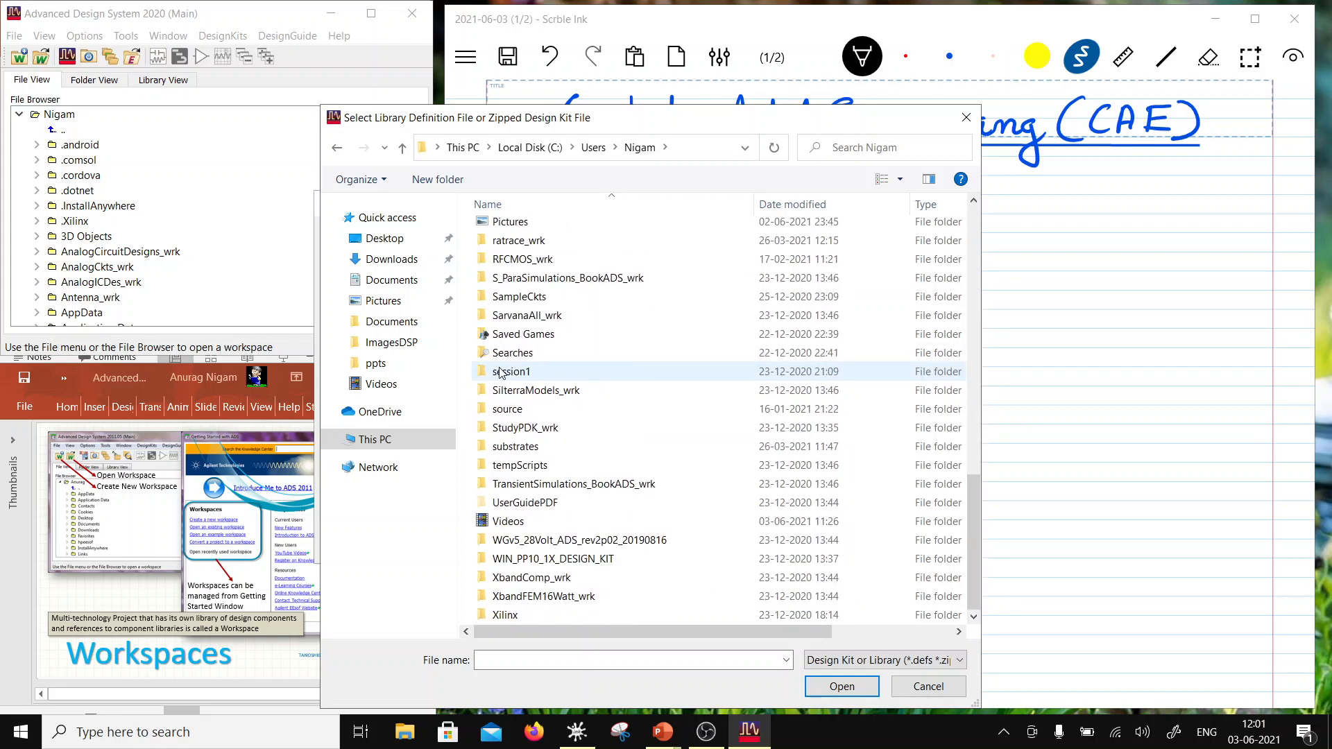
scroll(500, 373, "up", 14)
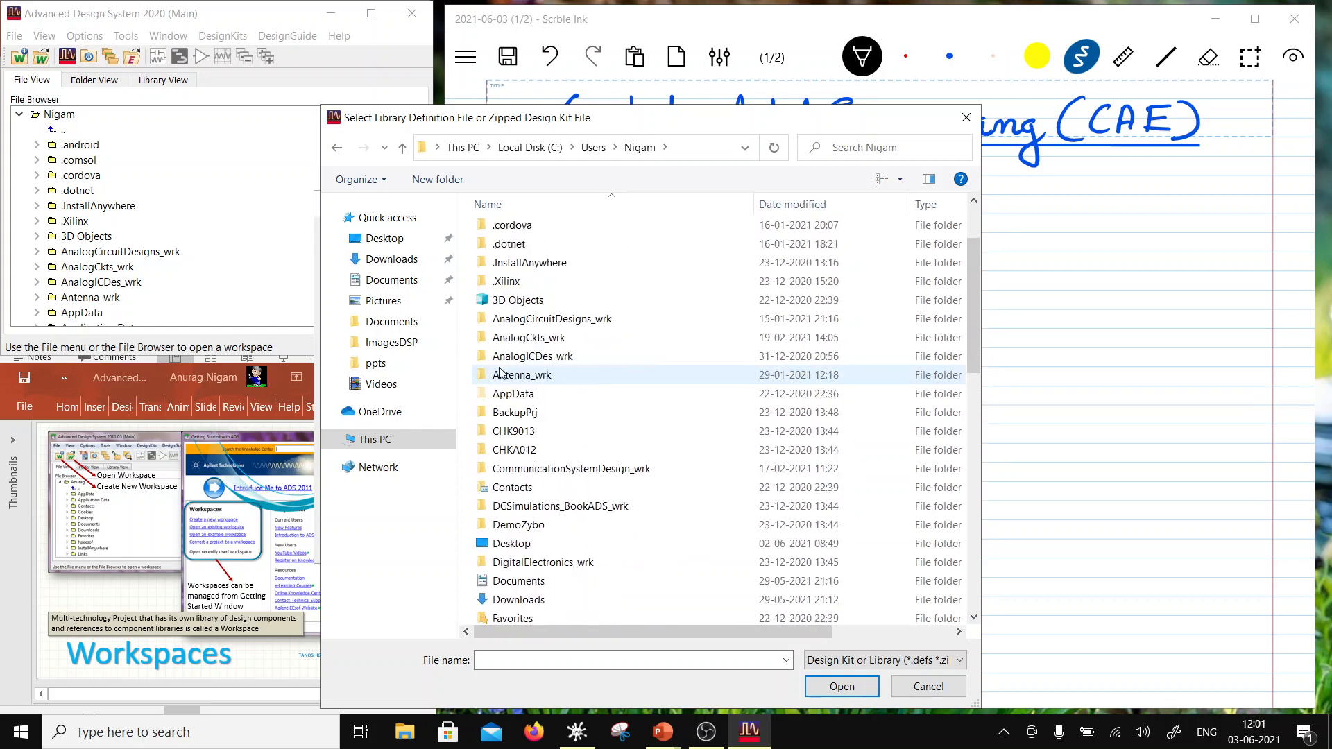
scroll(500, 373, "up", 1)
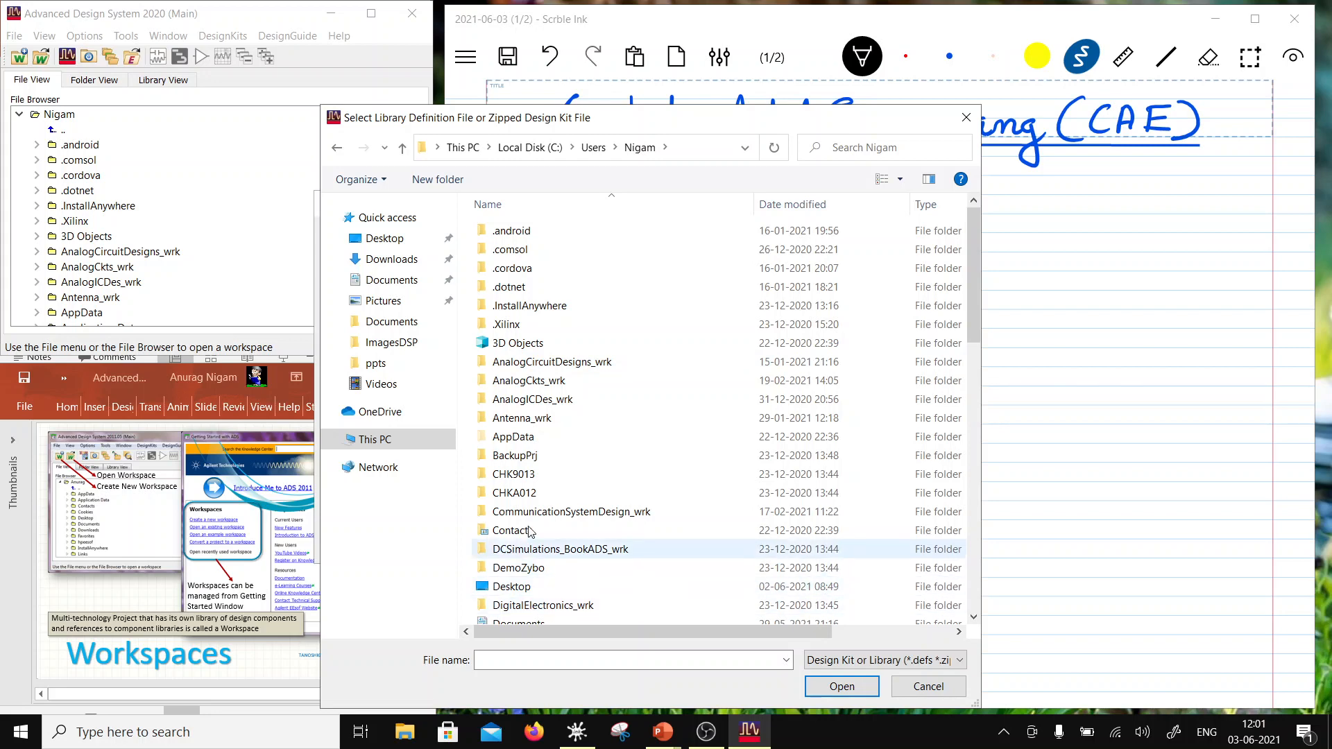
scroll(560, 569, "down", 1)
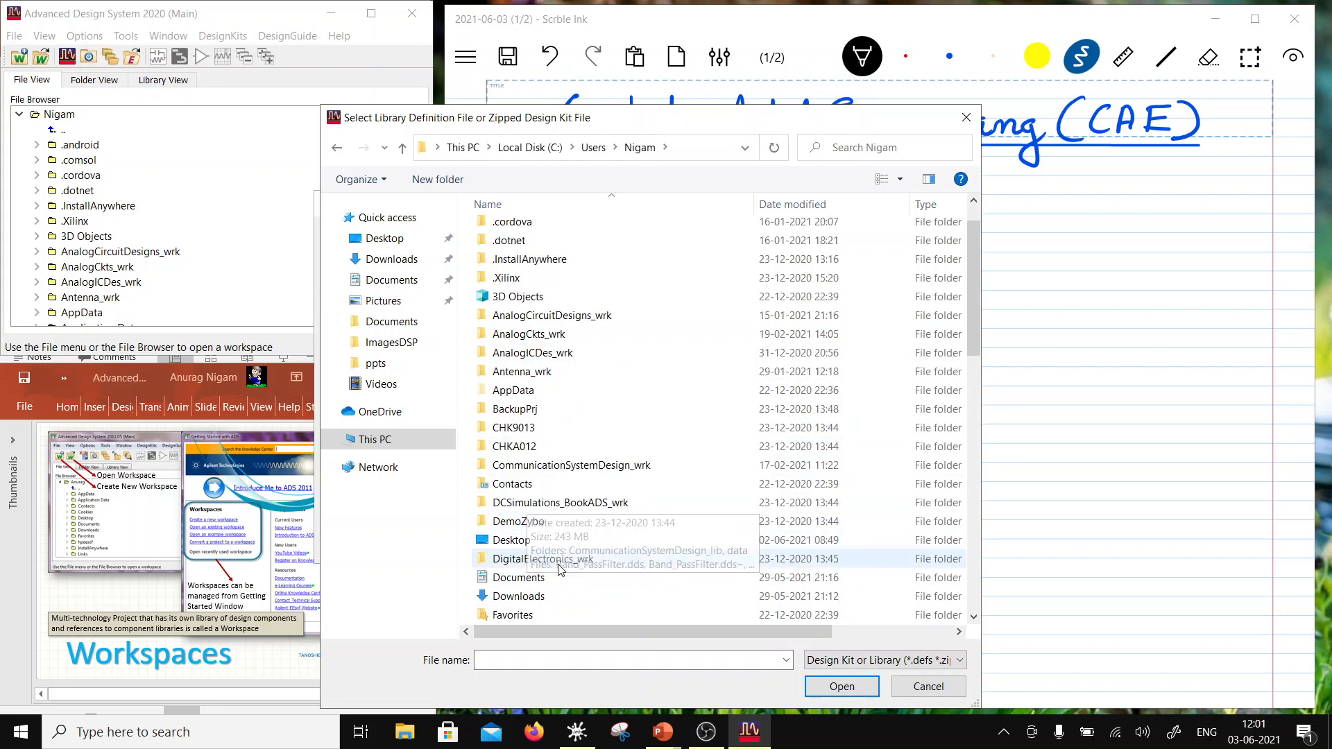
scroll(561, 569, "down", 1)
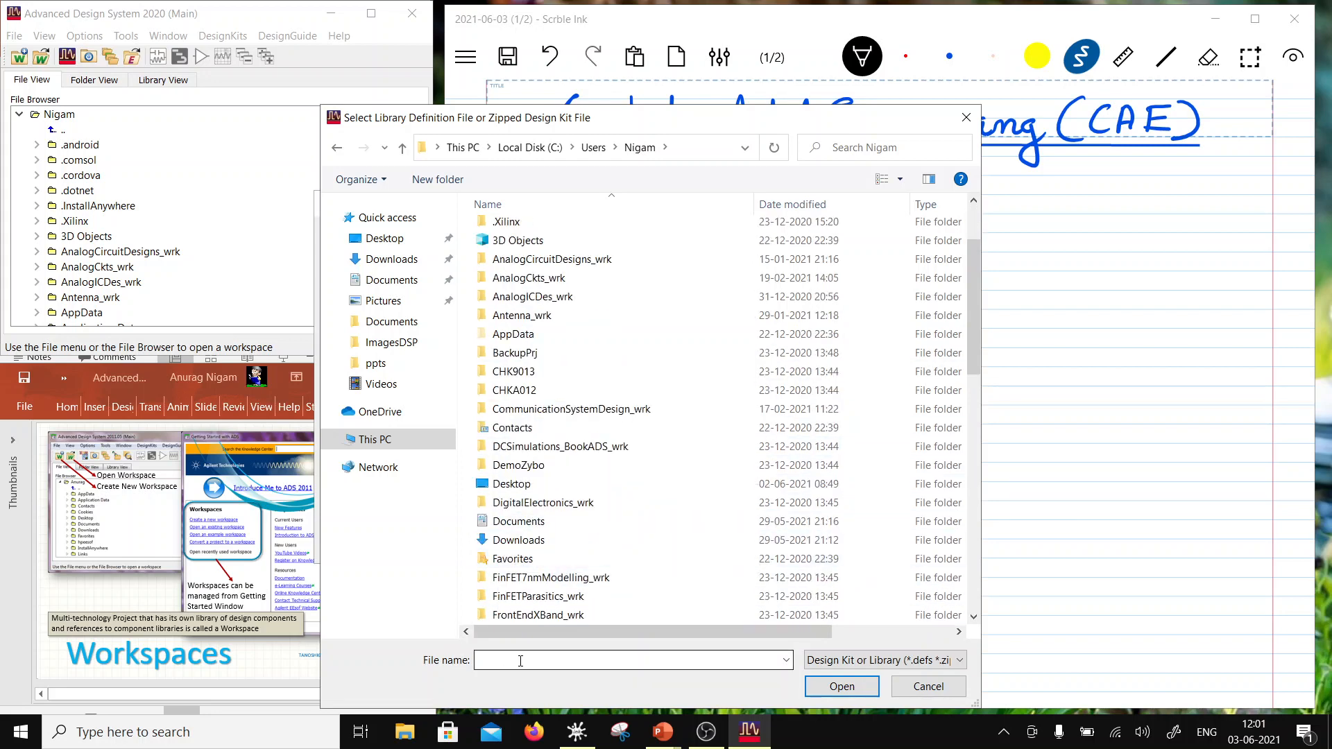
scroll(527, 555, "down", 2)
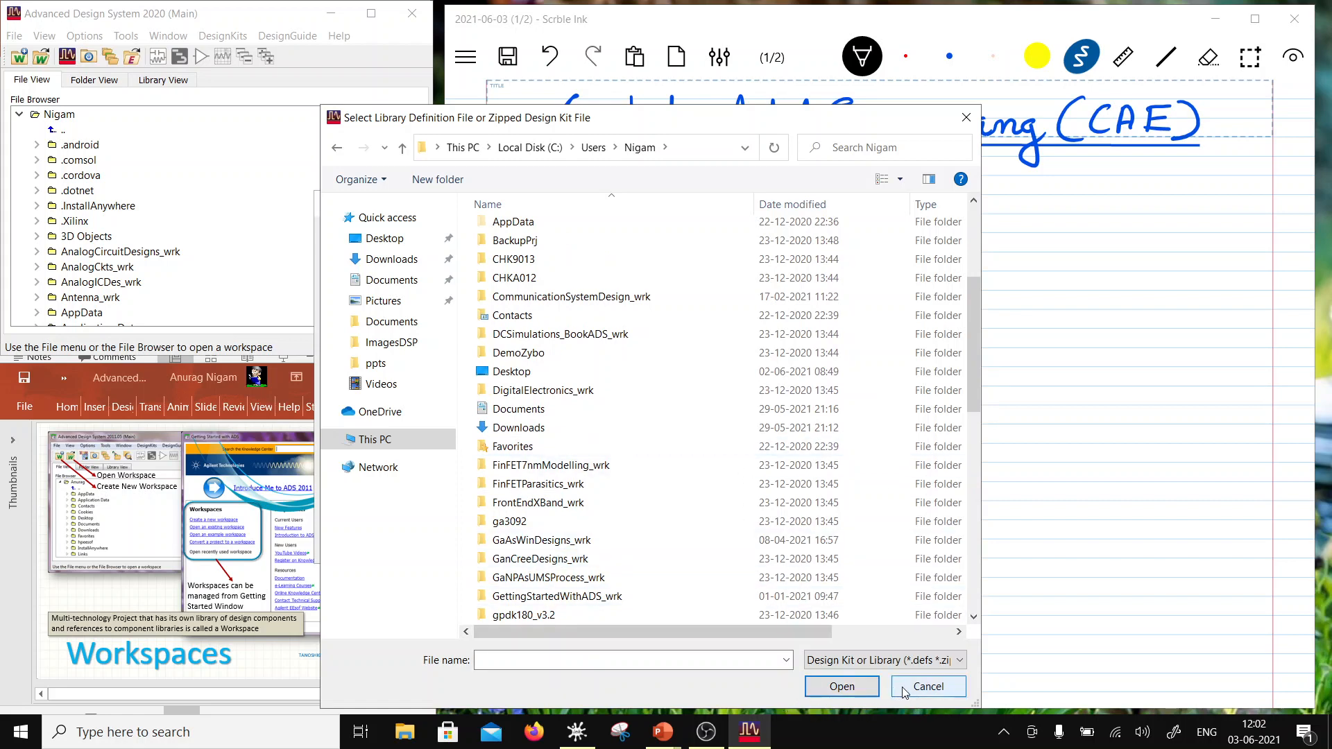
scroll(528, 579, "down", 6)
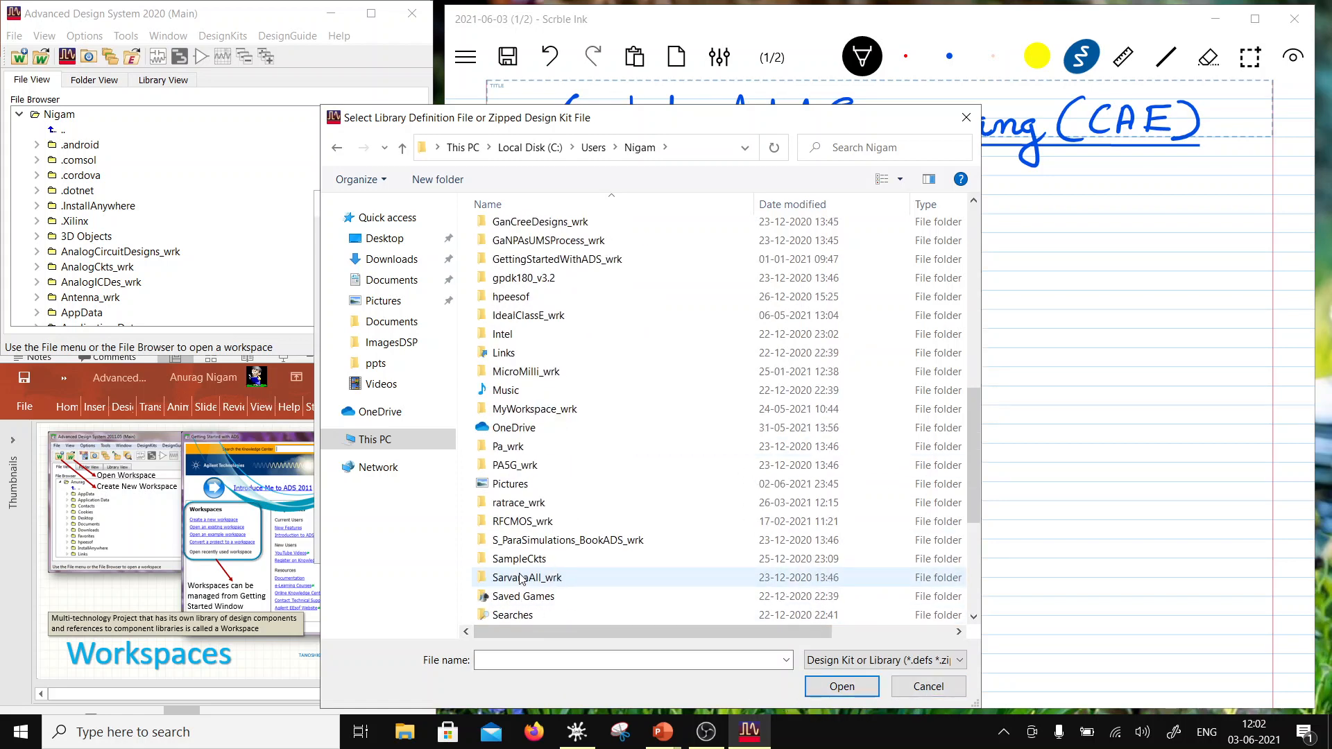
scroll(558, 568, "down", 4)
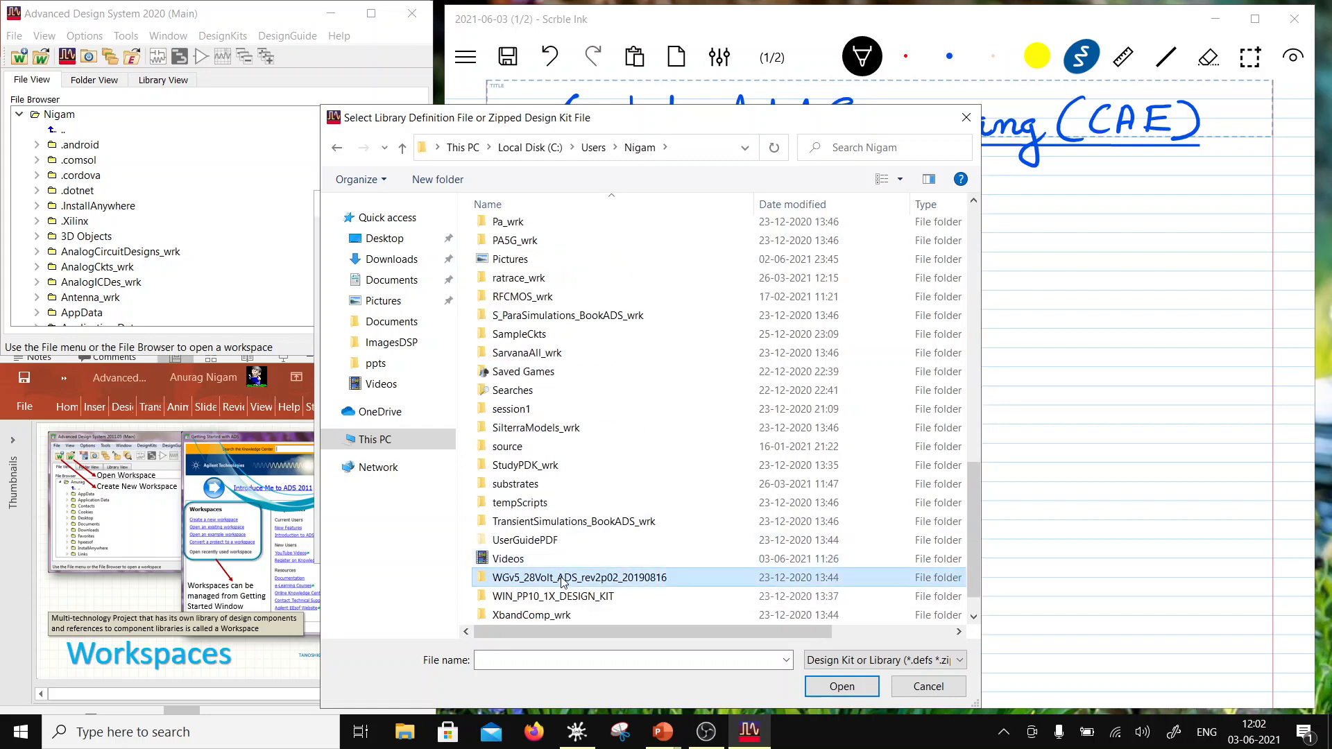
double_click(563, 577)
double_click(502, 231)
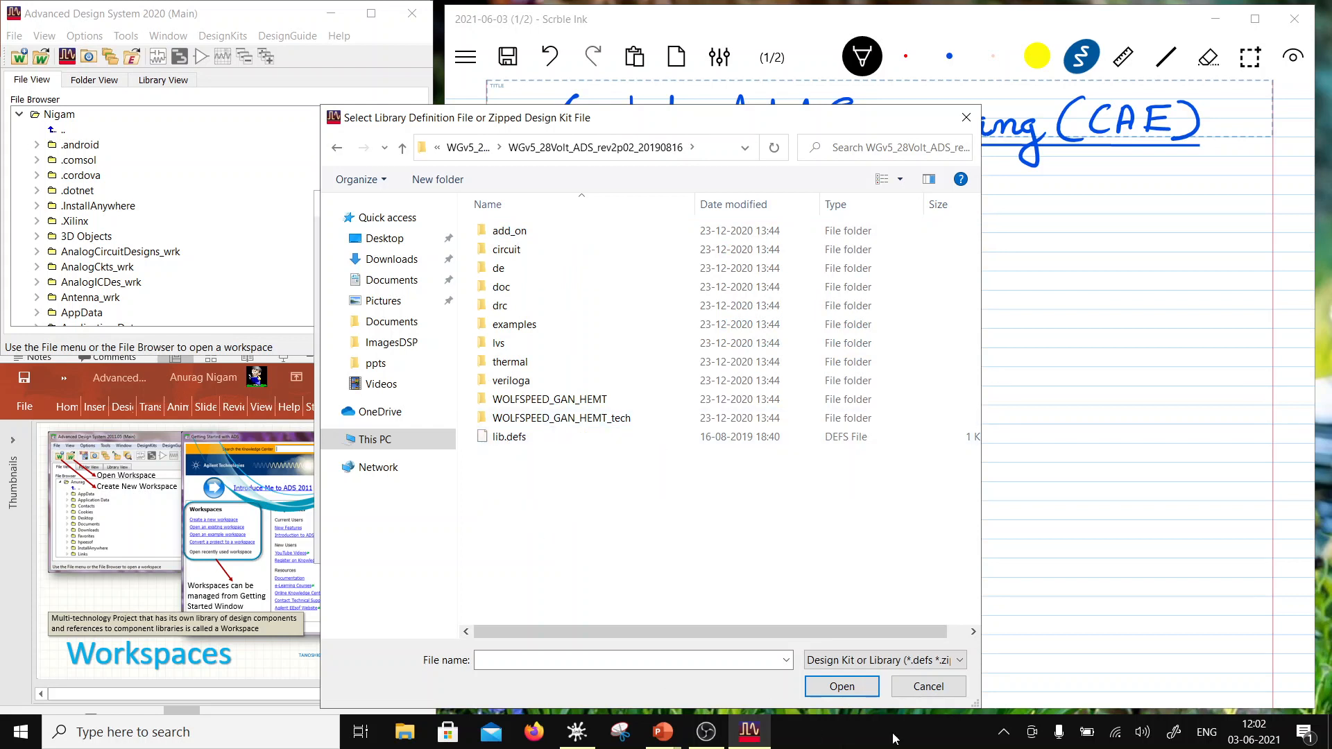
left_click(516, 440)
left_click(827, 683)
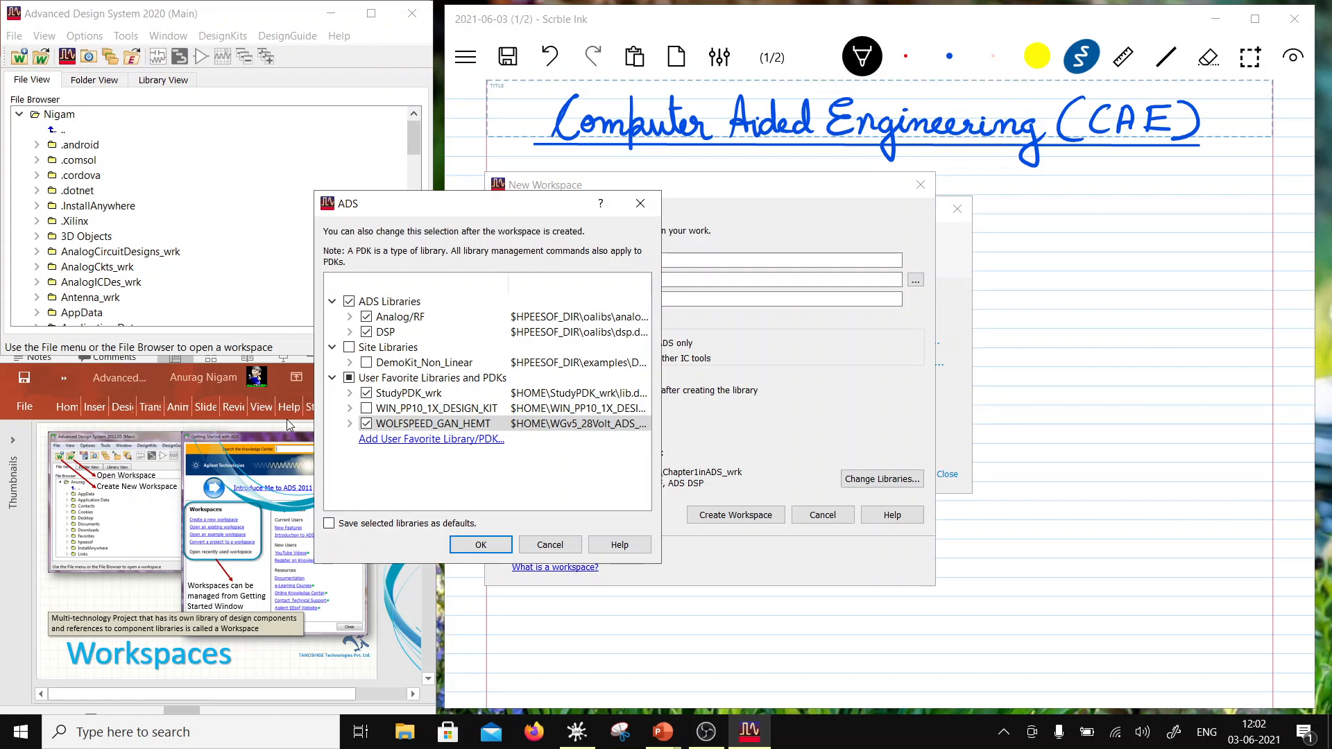
- Exclude WOLFSPEED_GAN_HEMT from the workspace libraries, include WIN_PP10_1X_DESIGN_KIT instead, and accept the selection
left_click(367, 423)
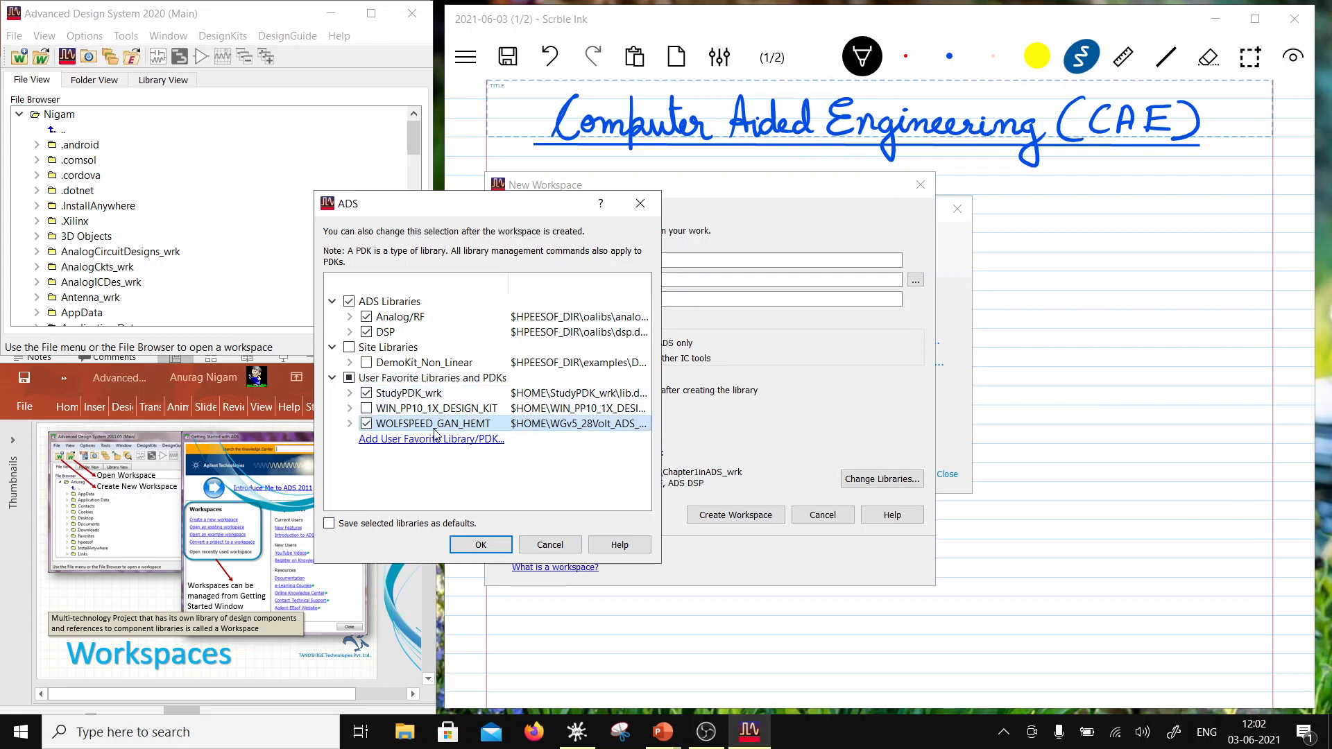
left_click(366, 408)
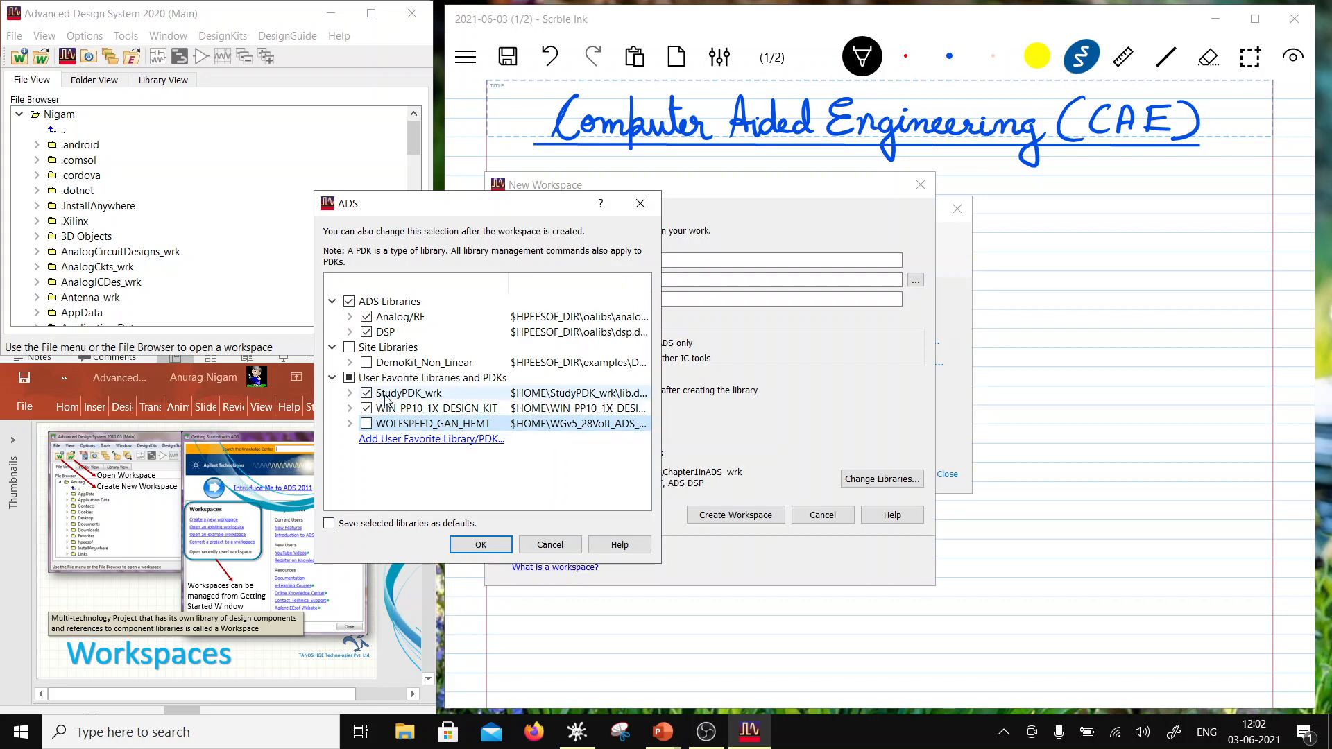
left_click(481, 546)
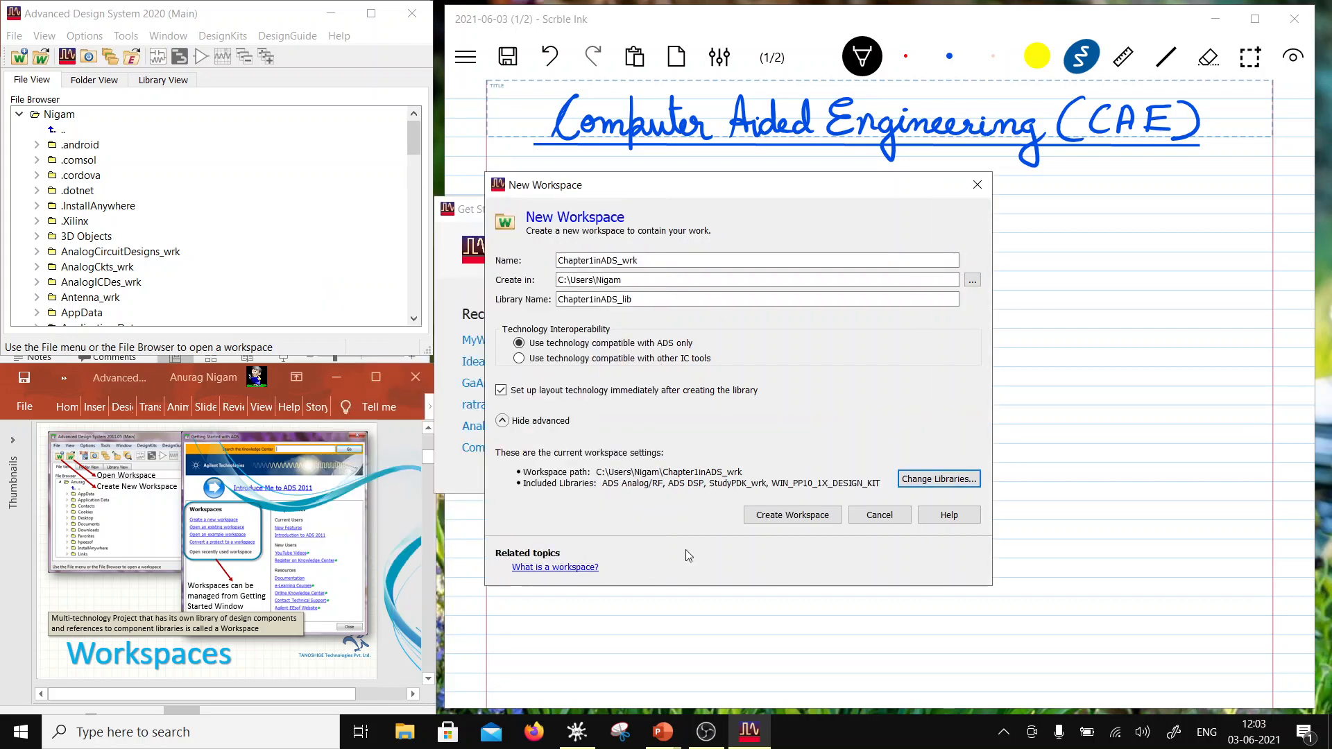
- Create the workspace and choose the PP1010 Standard Process(2mil) palette for the WIN design kit
left_click(794, 521)
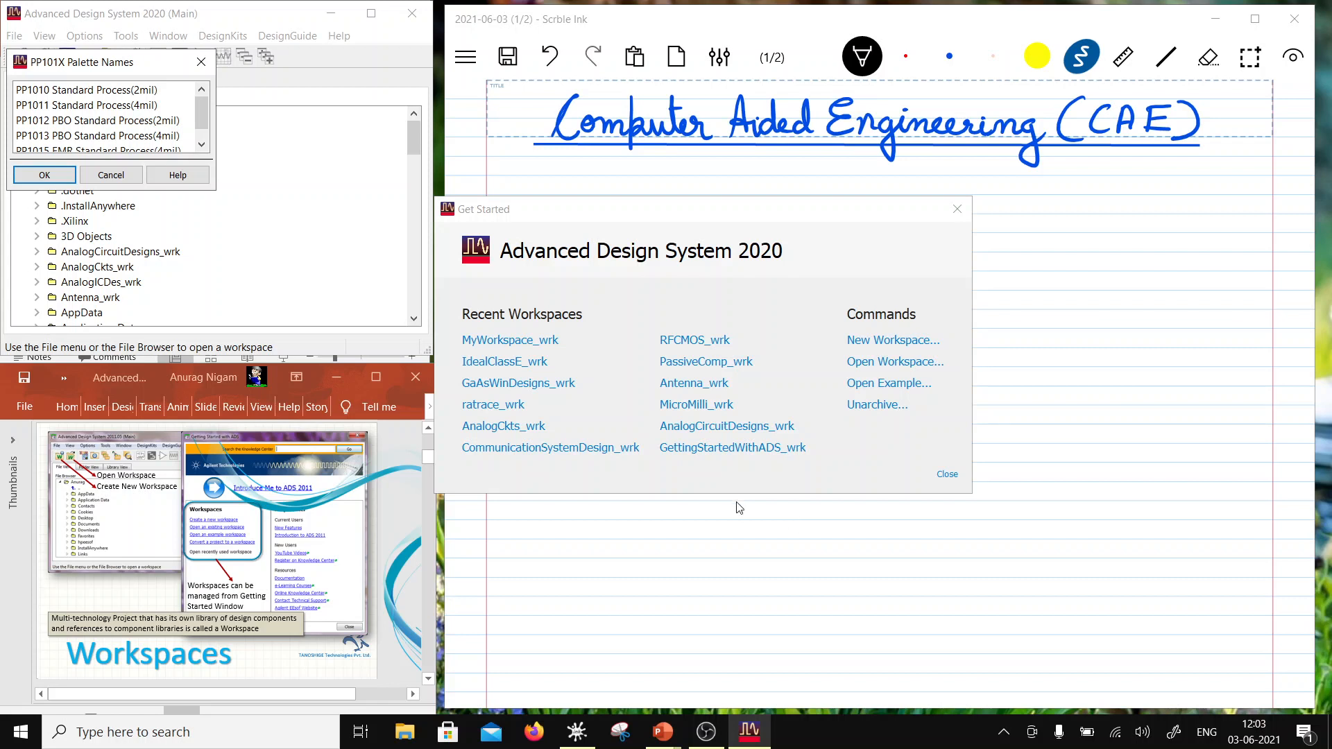
left_click_drag(116, 64, 369, 129)
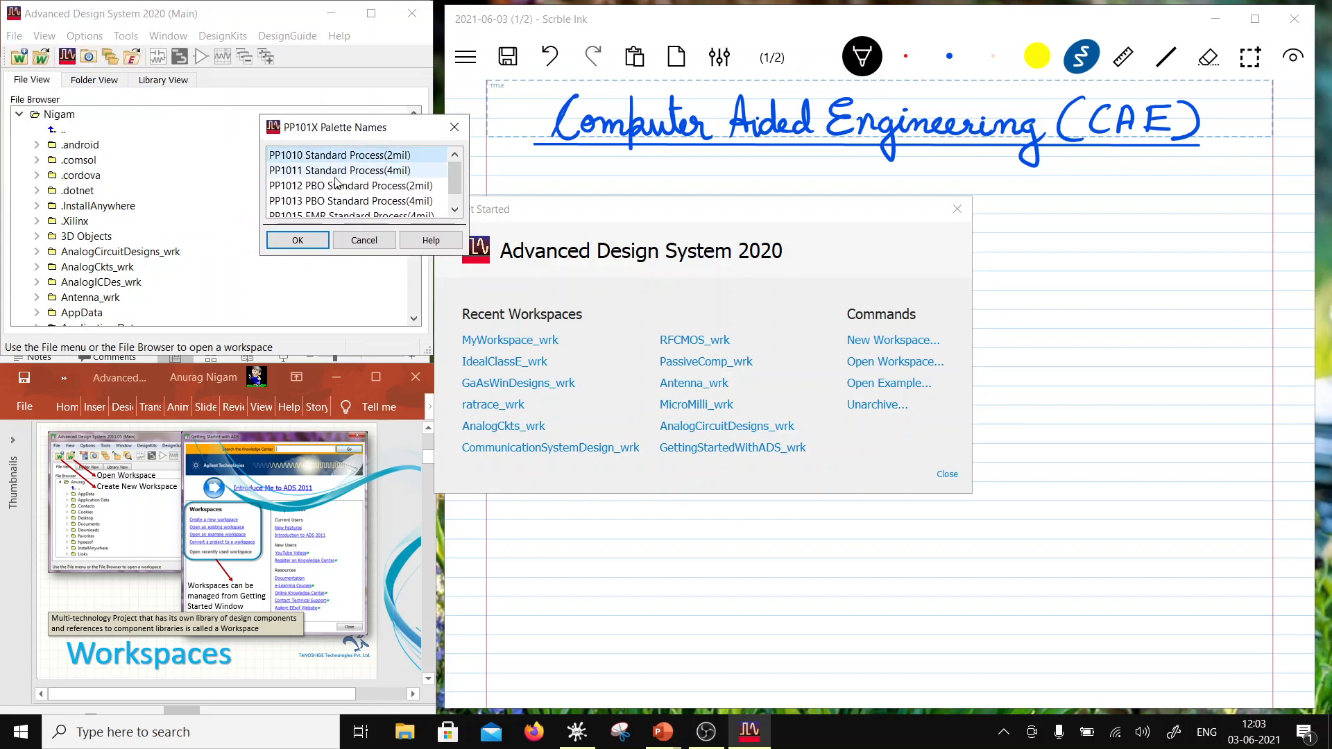
scroll(377, 195, "down", 1)
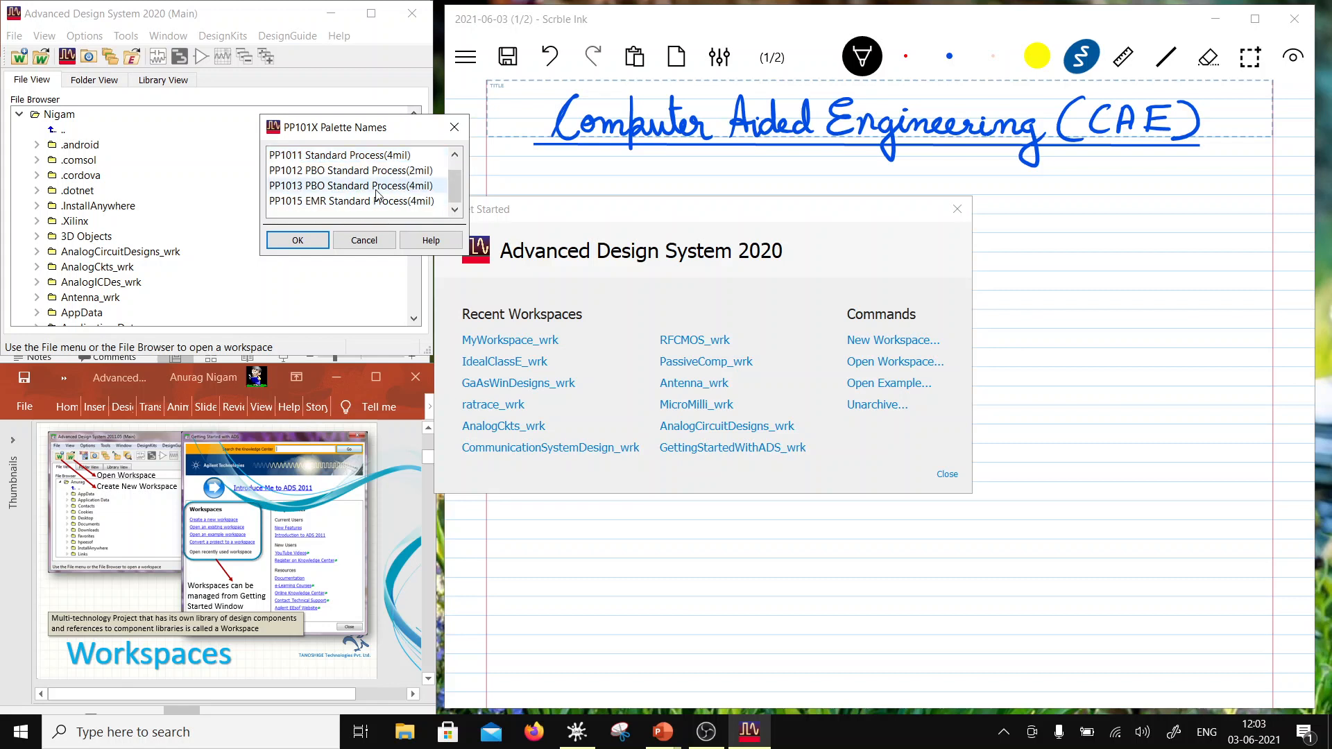
scroll(375, 197, "up", 1)
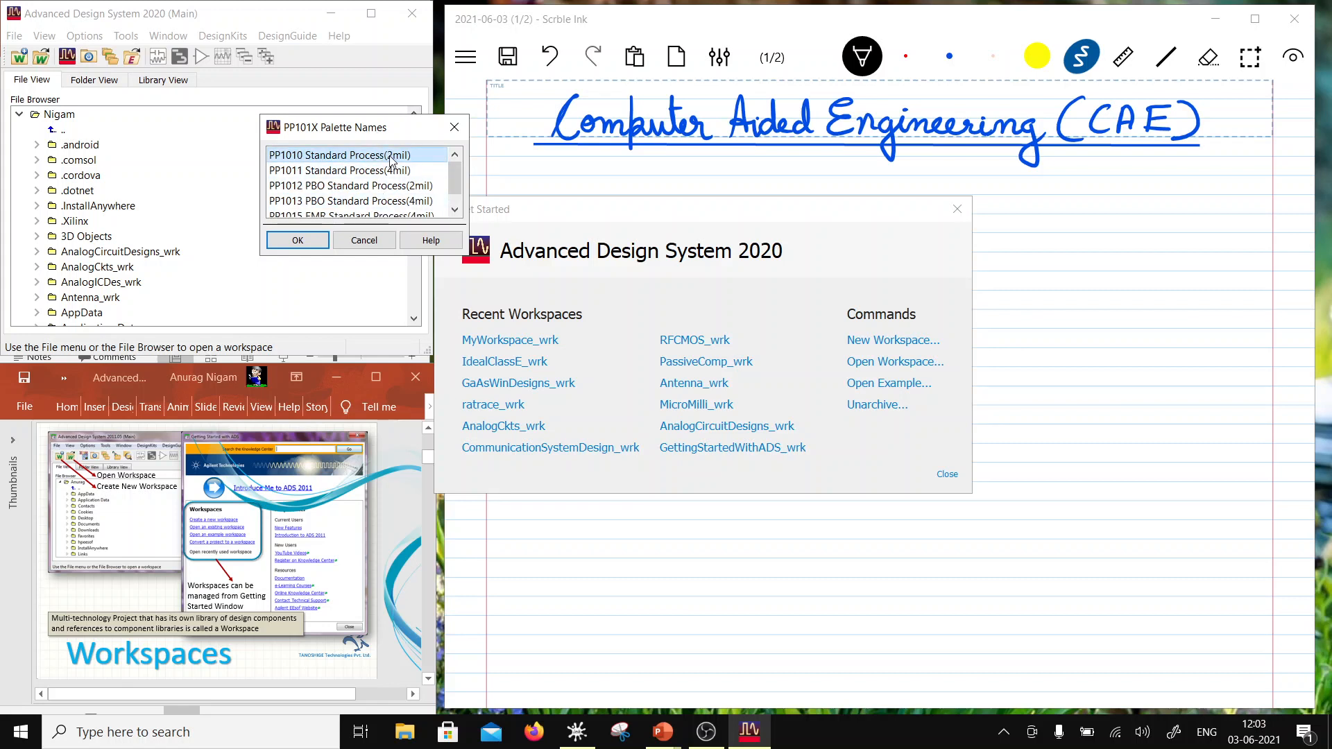
left_click(298, 240)
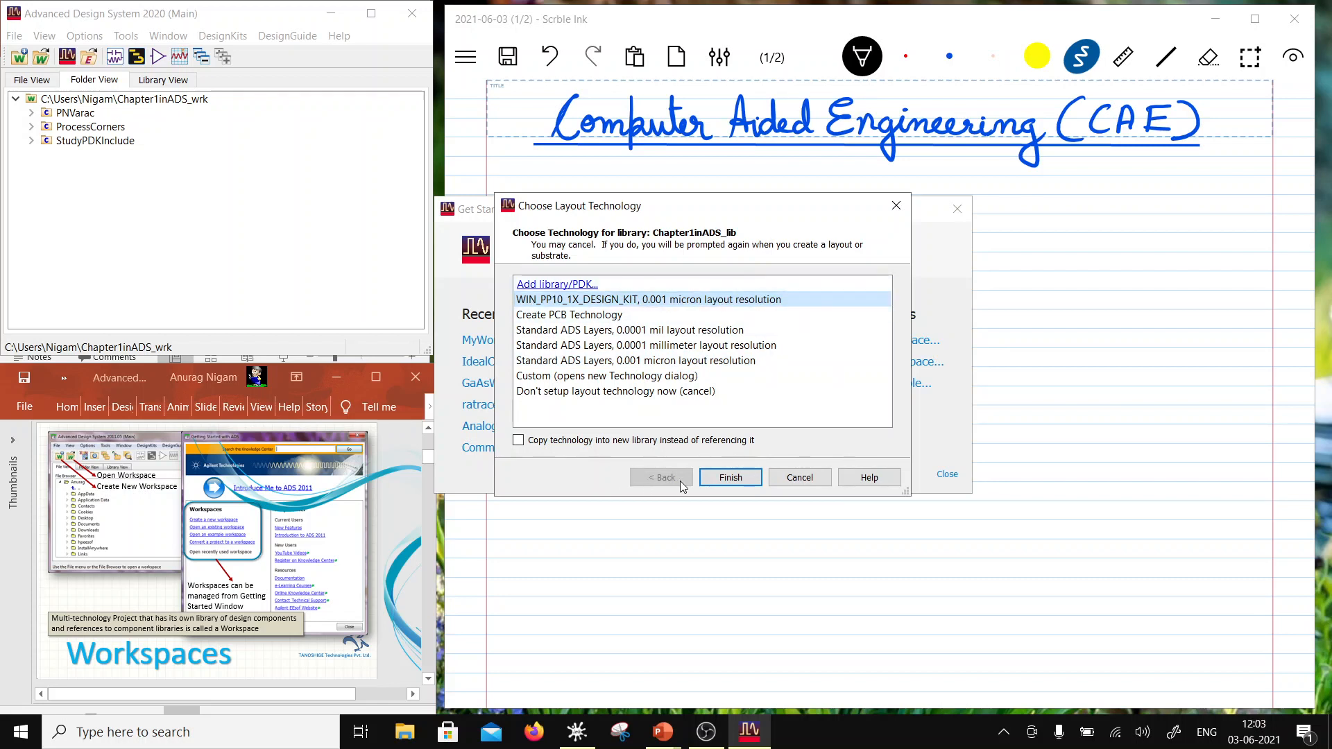
- Set the library's layout technology to WIN_PP10_1X_DESIGN_KIT, 0.001 micron layout resolution, and dismiss the survey prompt
left_click(715, 480)
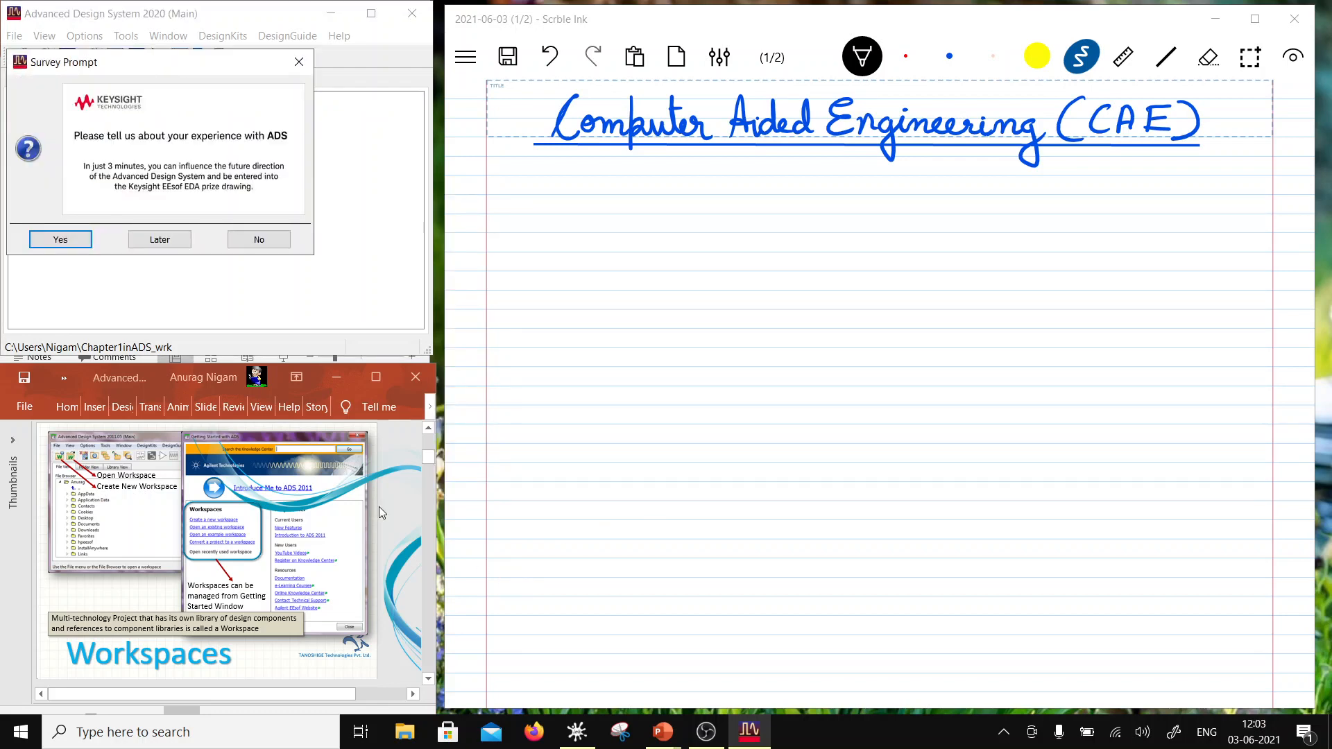
left_click(299, 61)
- Look through the new workspace's library, file and folder views
left_click_drag(206, 21, 317, 192)
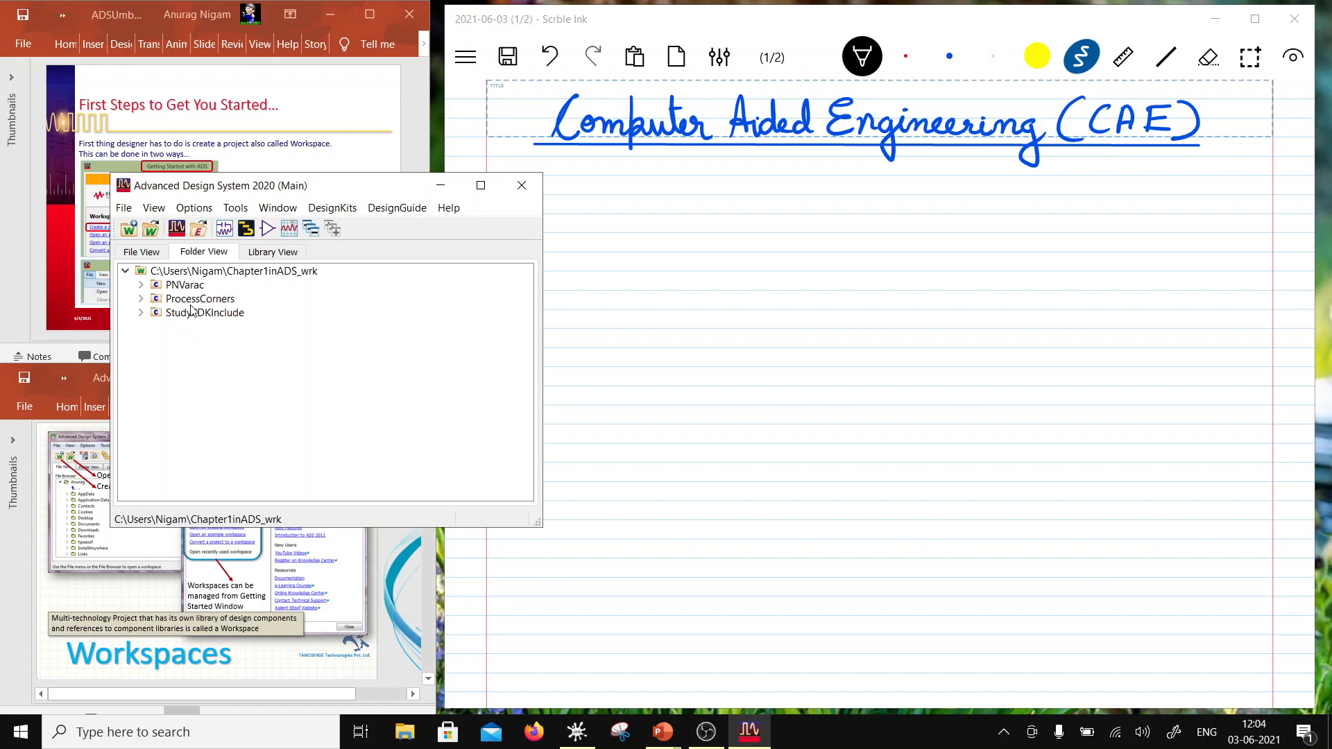
right_click(213, 278)
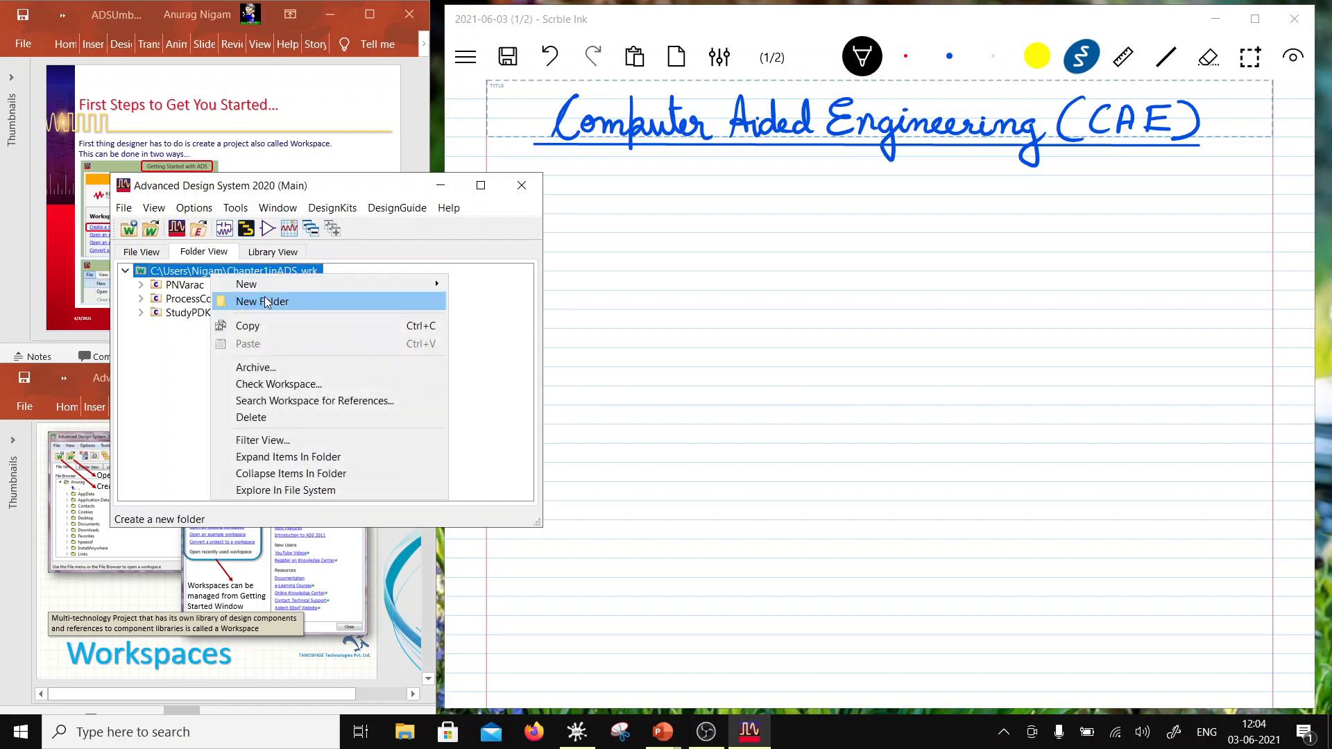
left_click(167, 371)
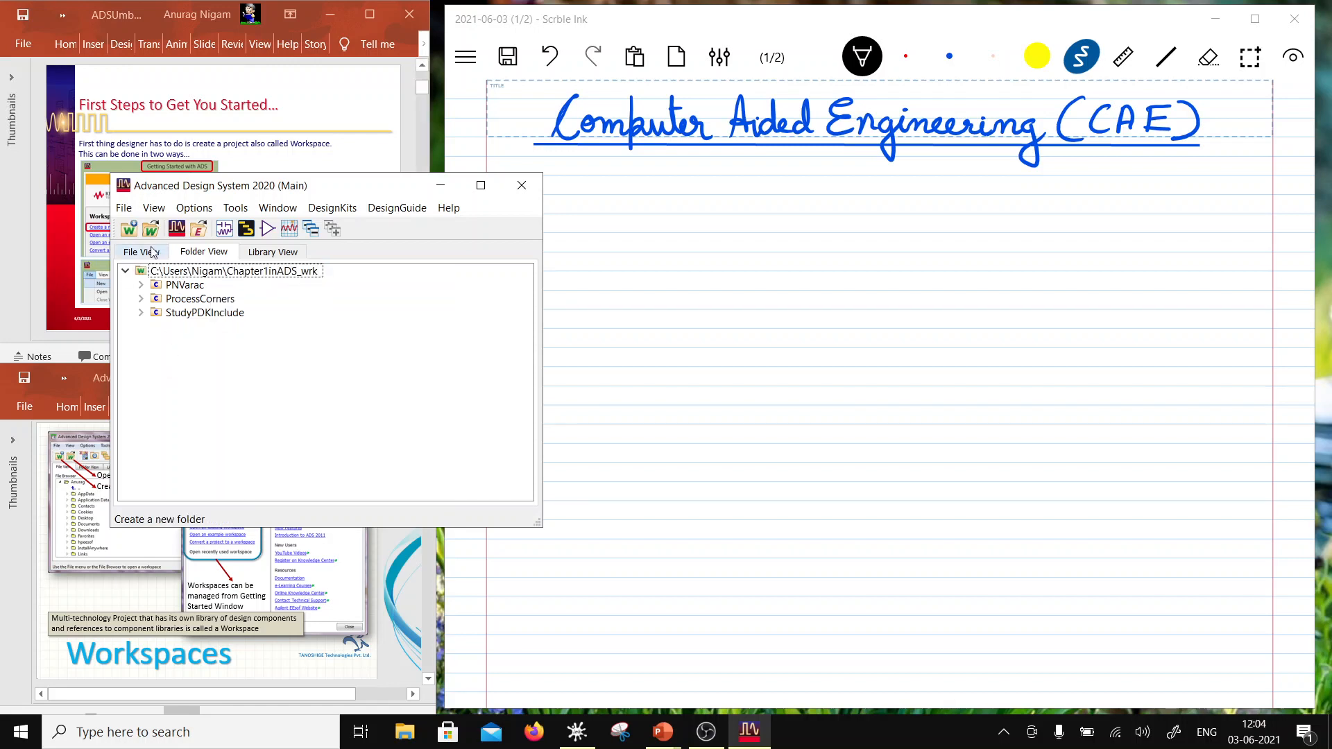
left_click(273, 253)
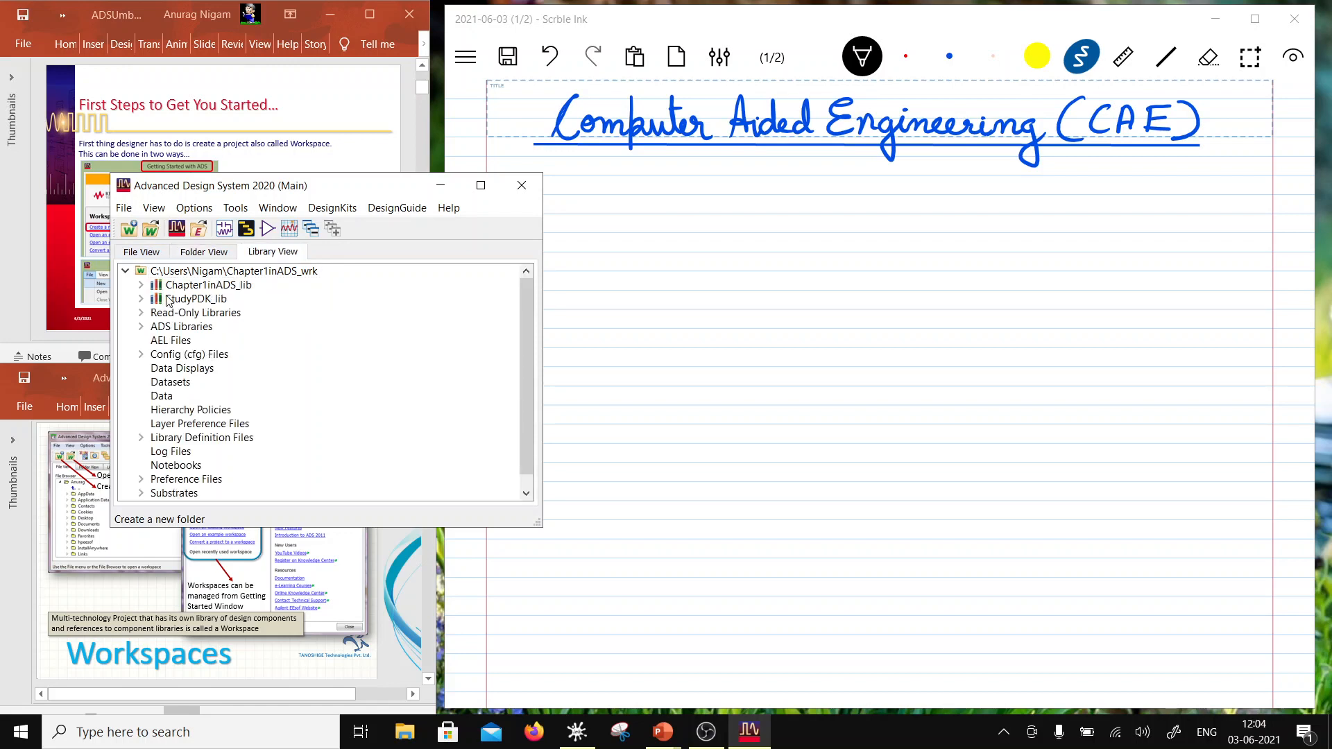
left_click(141, 253)
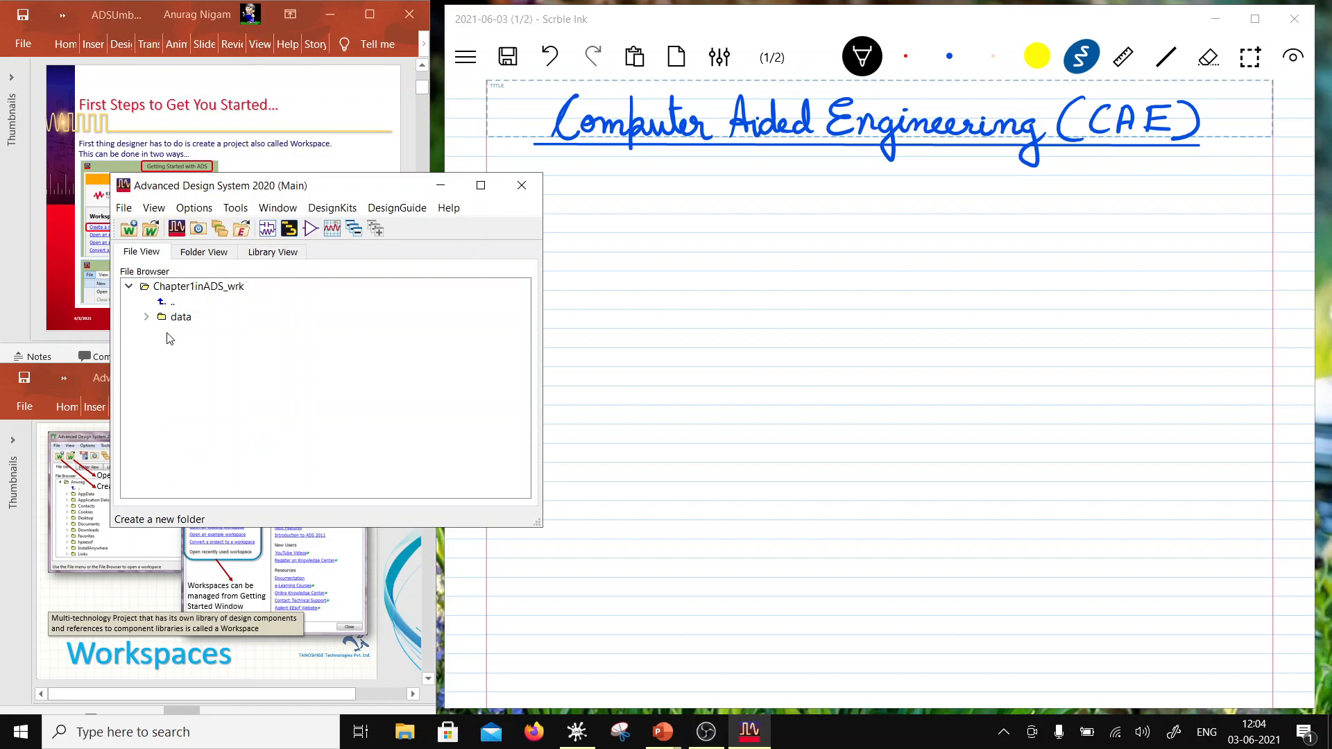
left_click(204, 253)
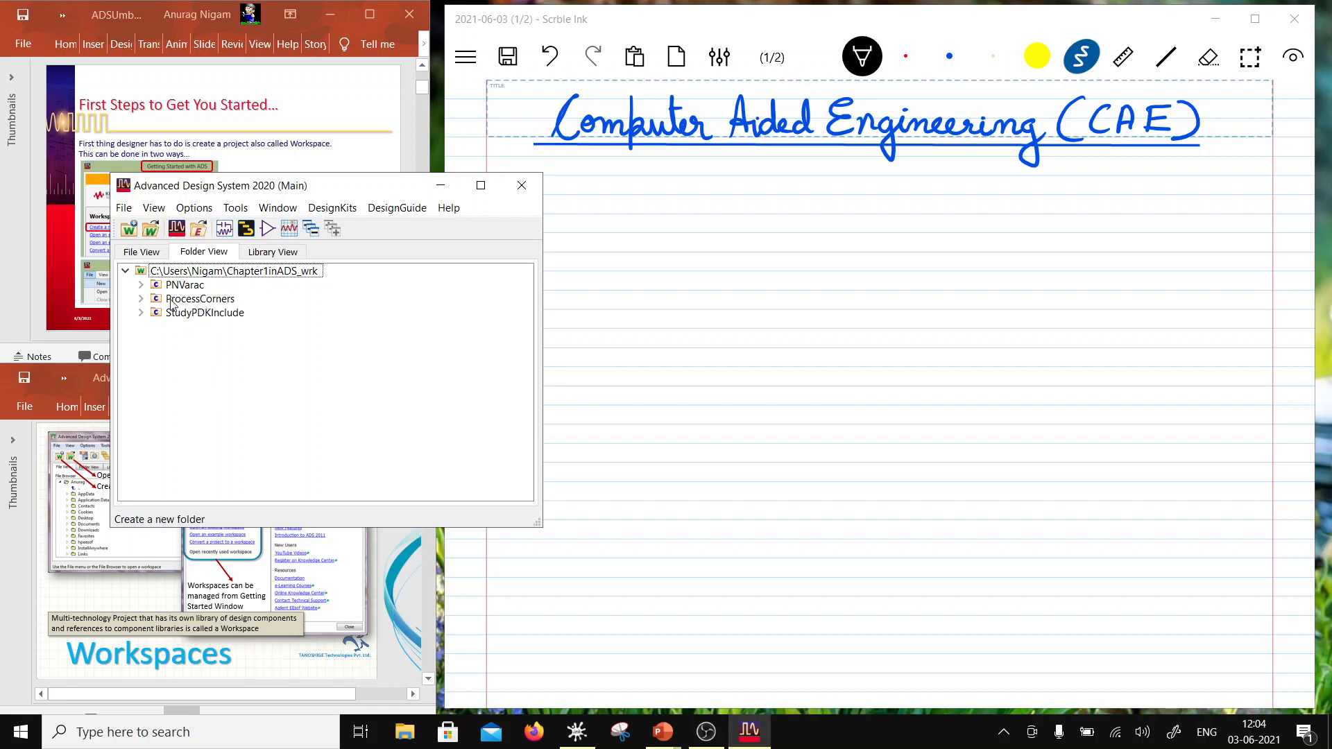
- Create a folder named LibFiles in the Chapter1inADS_wrk workspace
right_click(242, 271)
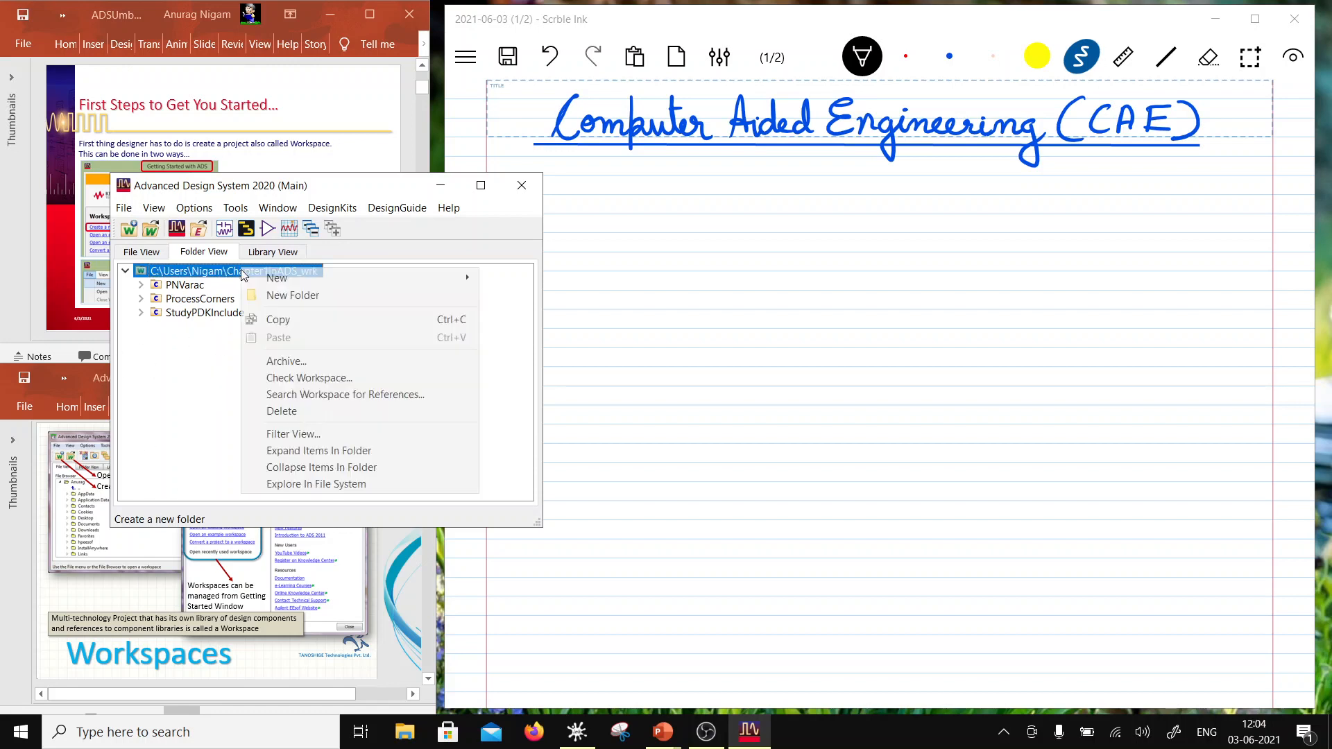
left_click(274, 296)
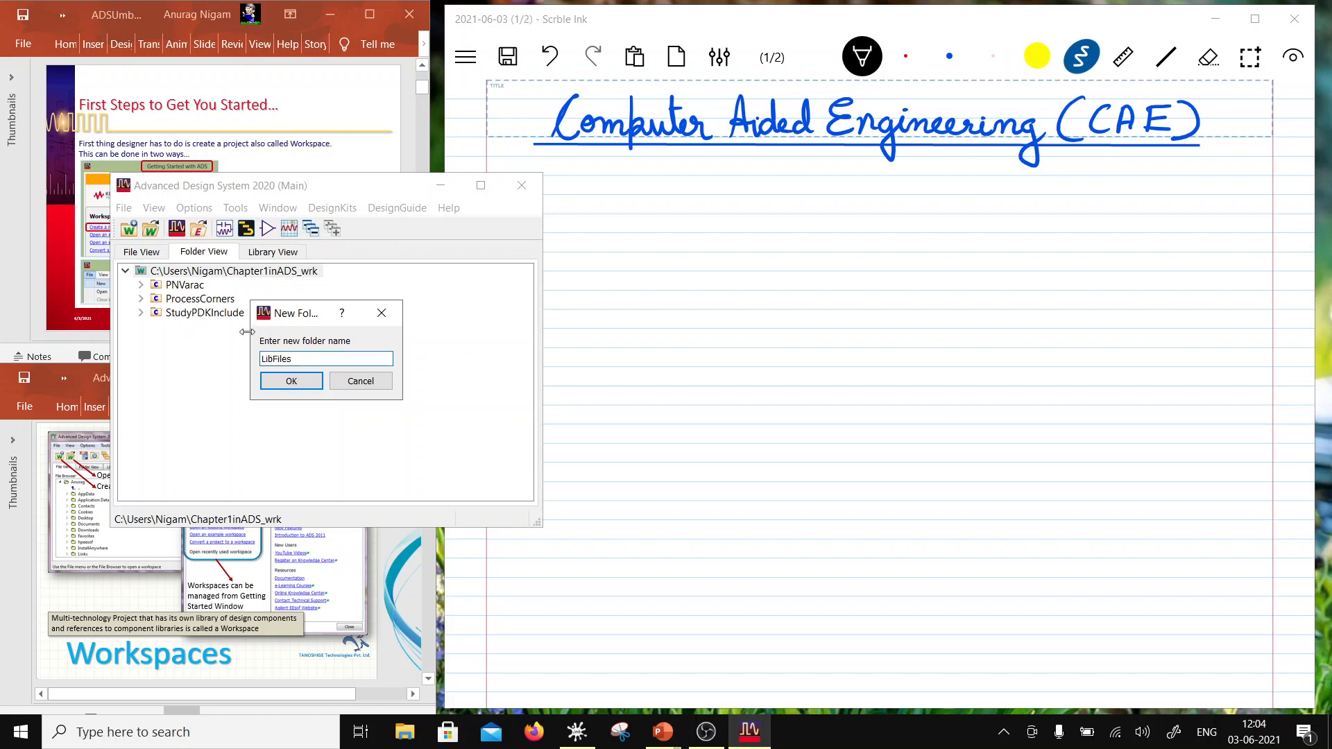
left_click(288, 382)
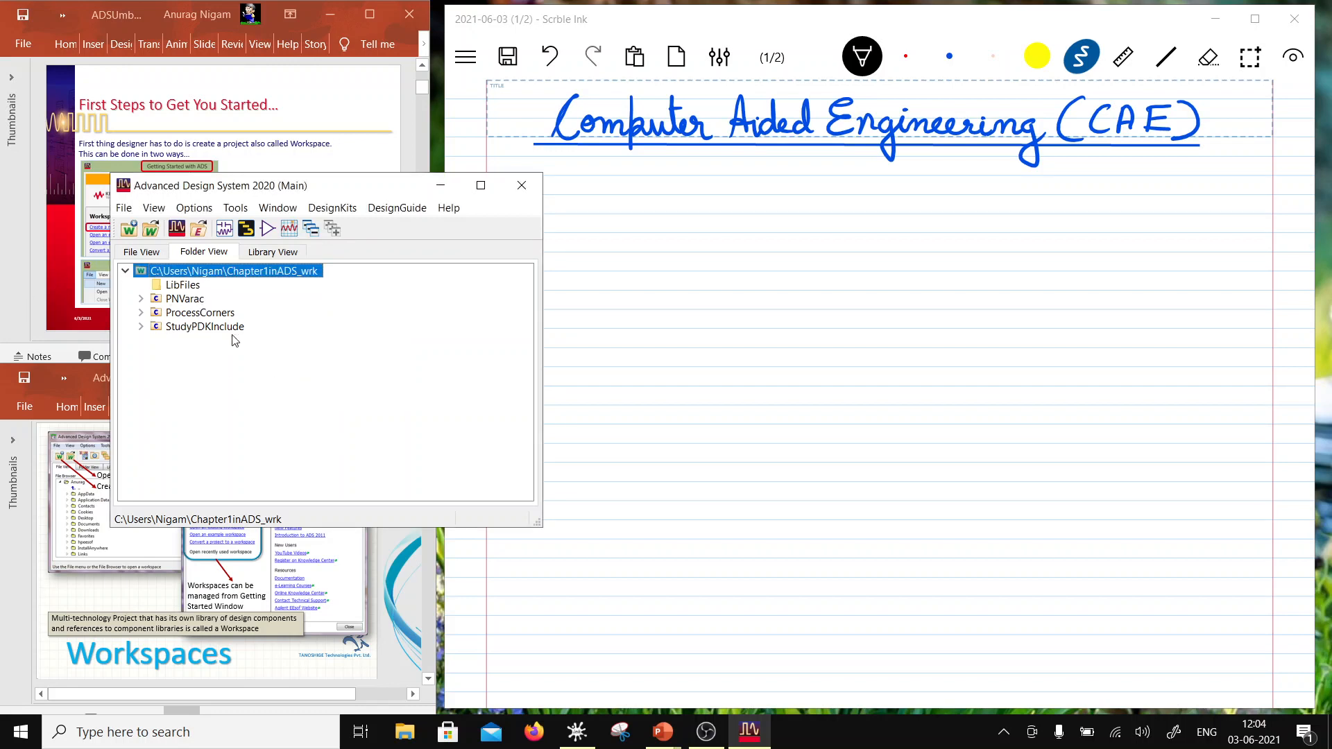
- Move the StudyPDKInclude, ProcessCorners and PNVarac cells into the LibFiles folder
left_click(192, 327)
left_click_drag(191, 328, 176, 286)
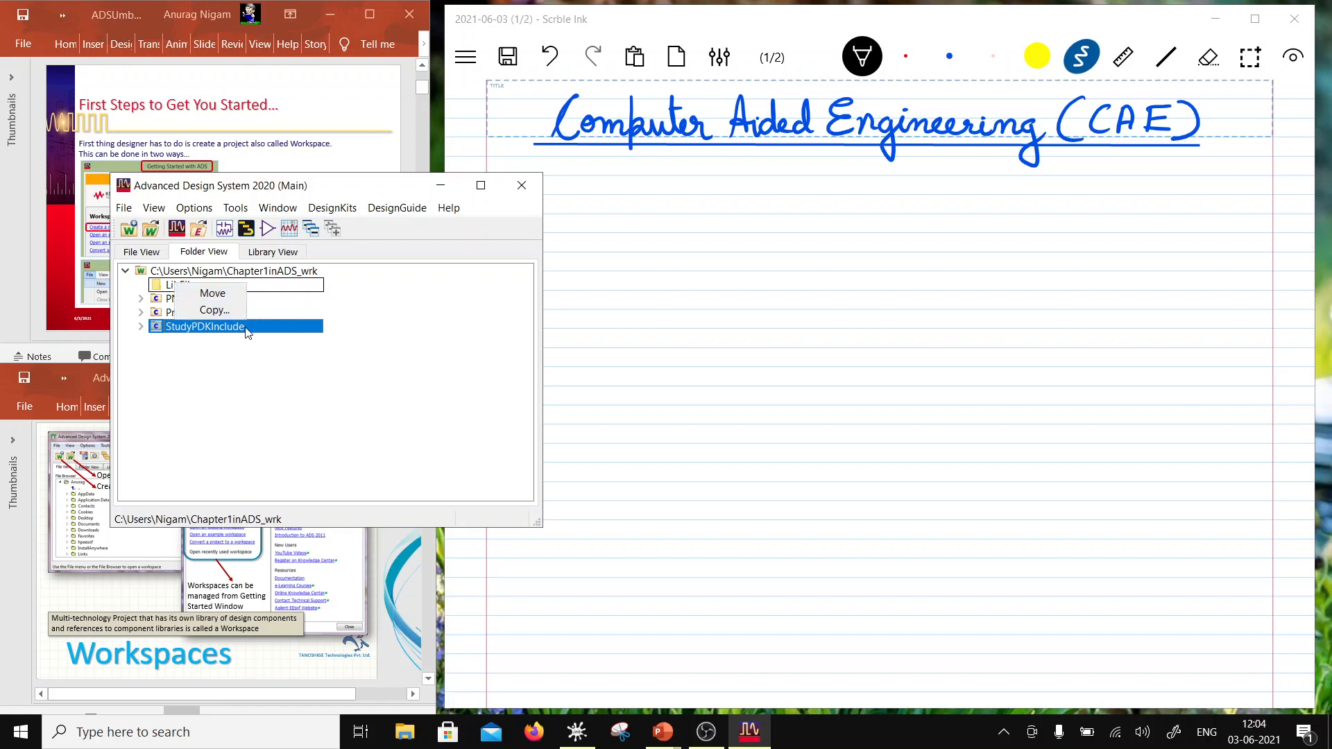
left_click(197, 293)
left_click_drag(191, 286, 199, 292)
left_click(230, 289)
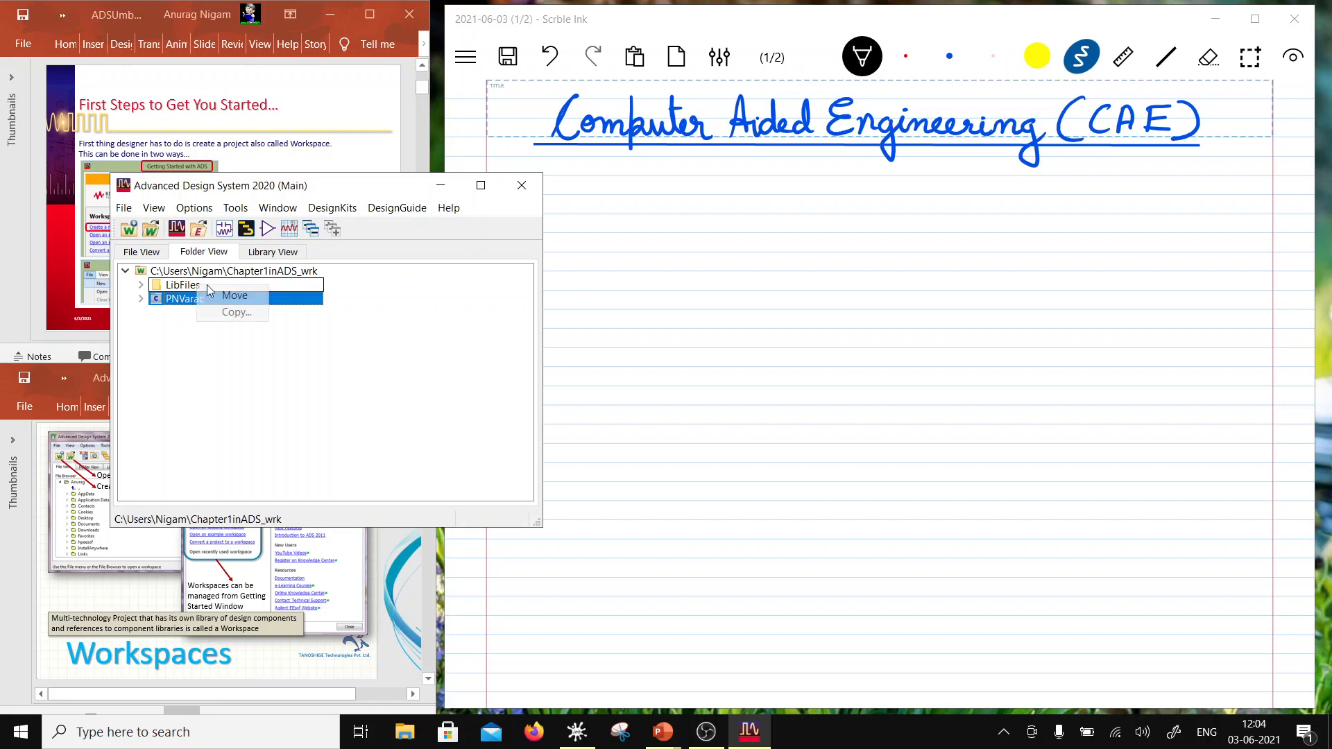
left_click(218, 297)
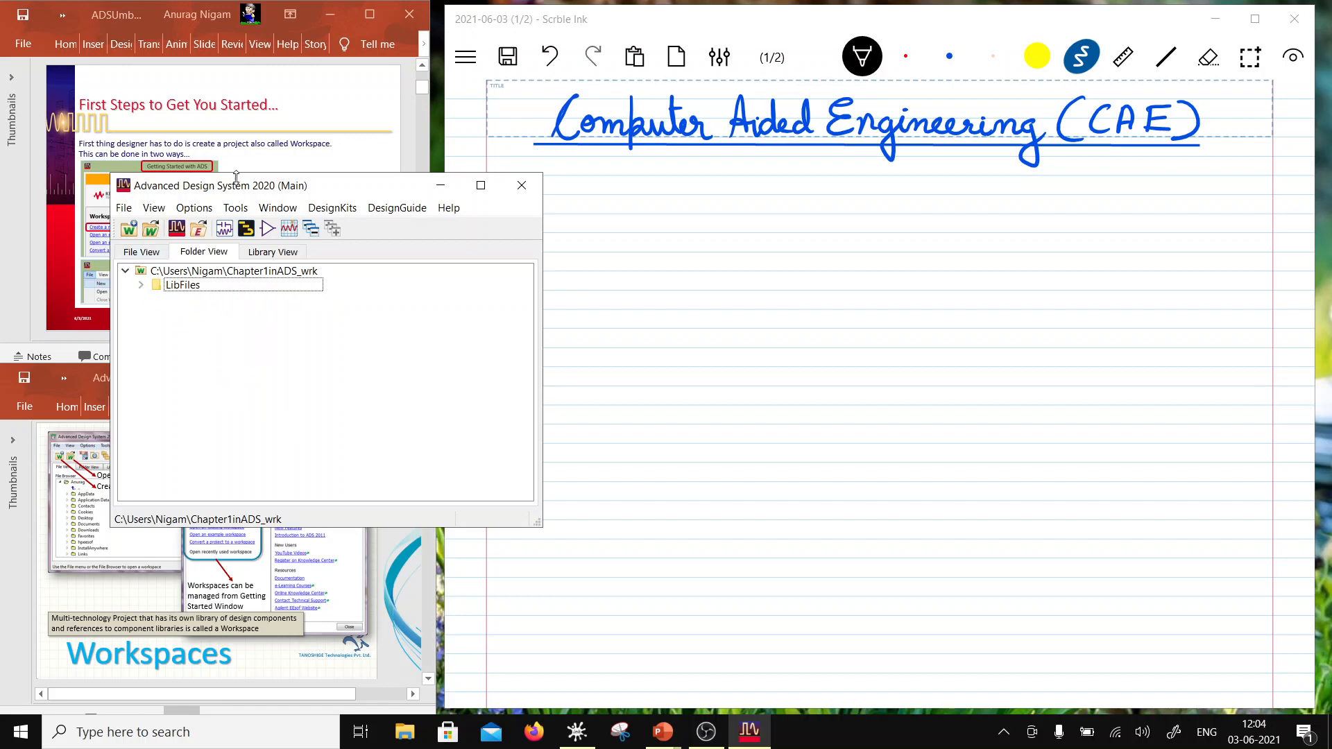
- Create a second folder named GettingStarted at the top level of the Chapter1inADS_wrk workspace
left_click_drag(252, 189, 202, 260)
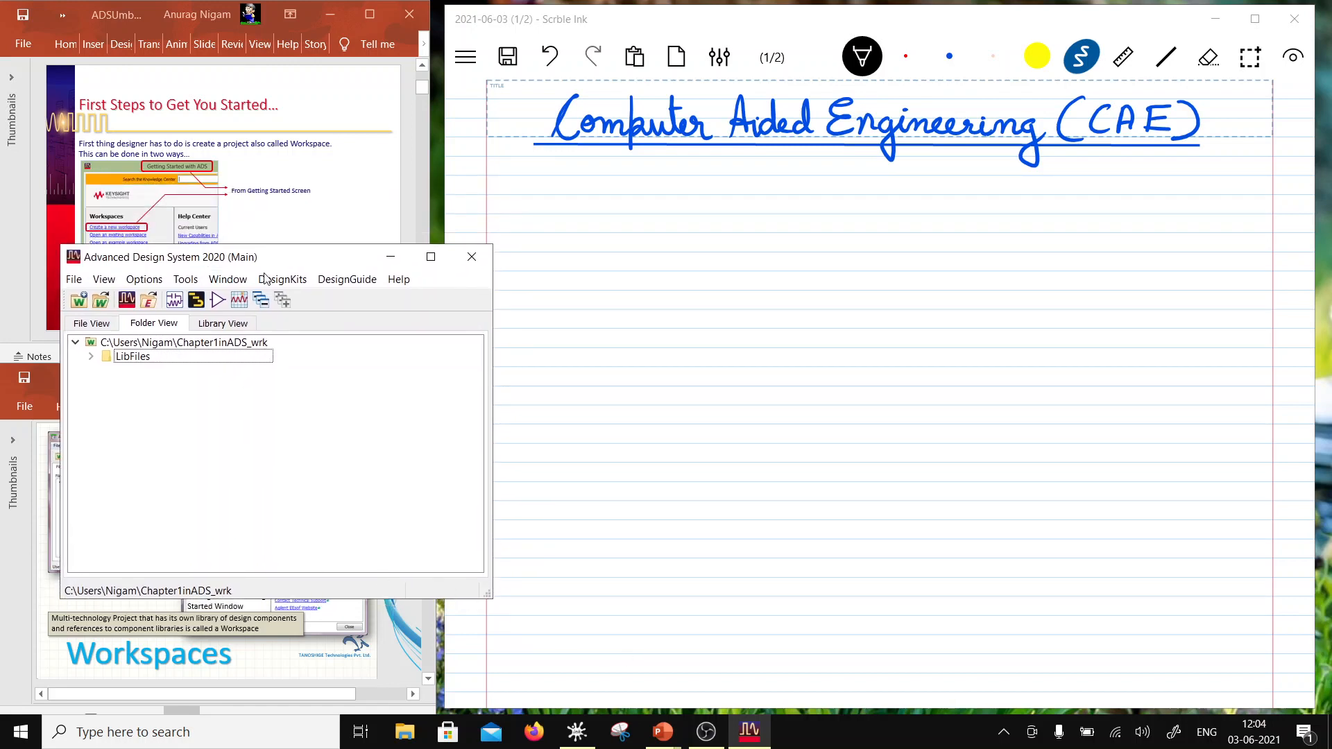
left_click_drag(257, 257, 790, 252)
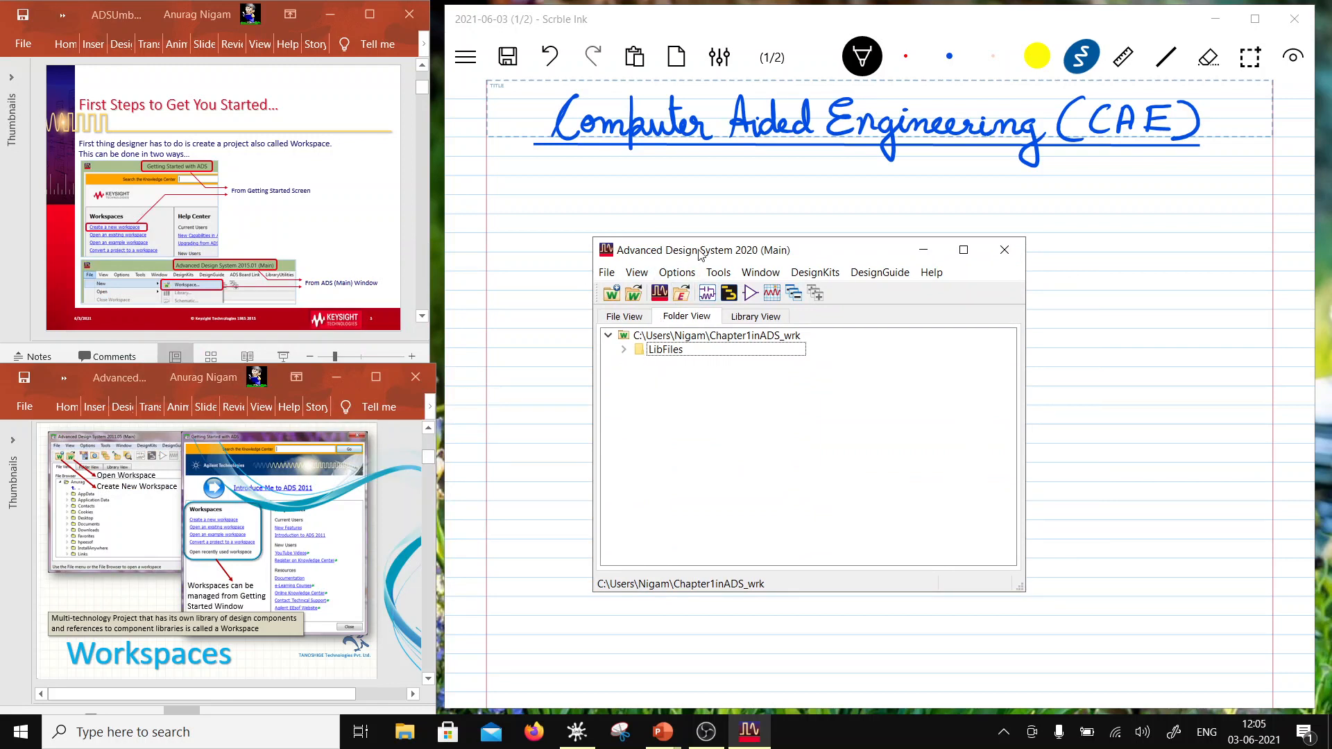
left_click_drag(702, 254, 298, 183)
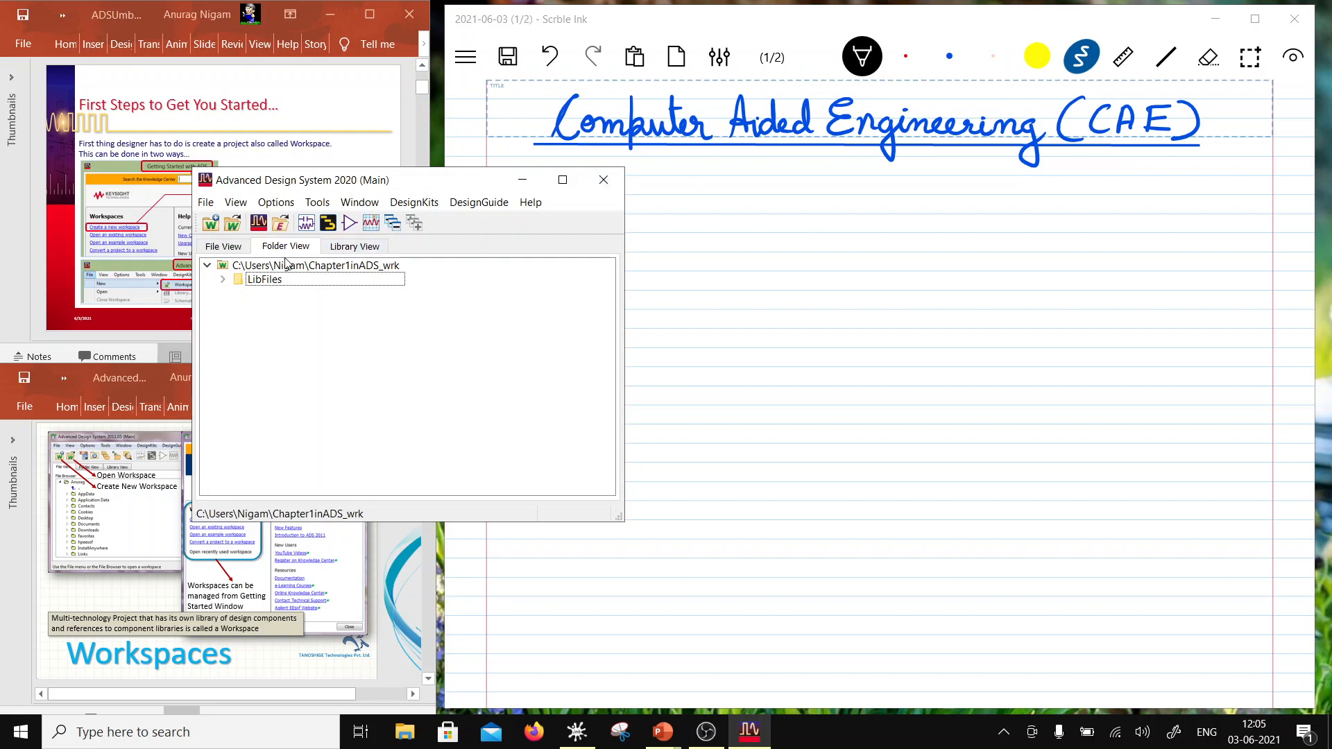
right_click(290, 269)
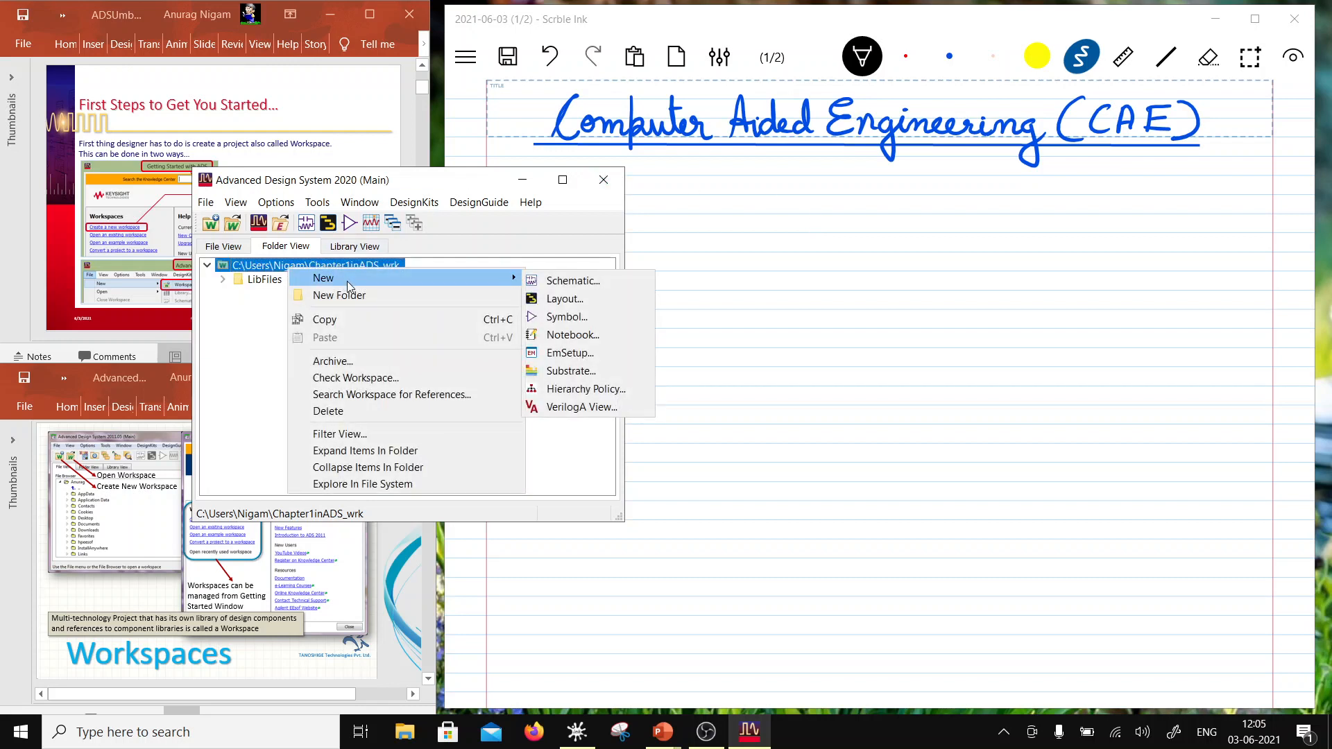
left_click(352, 295)
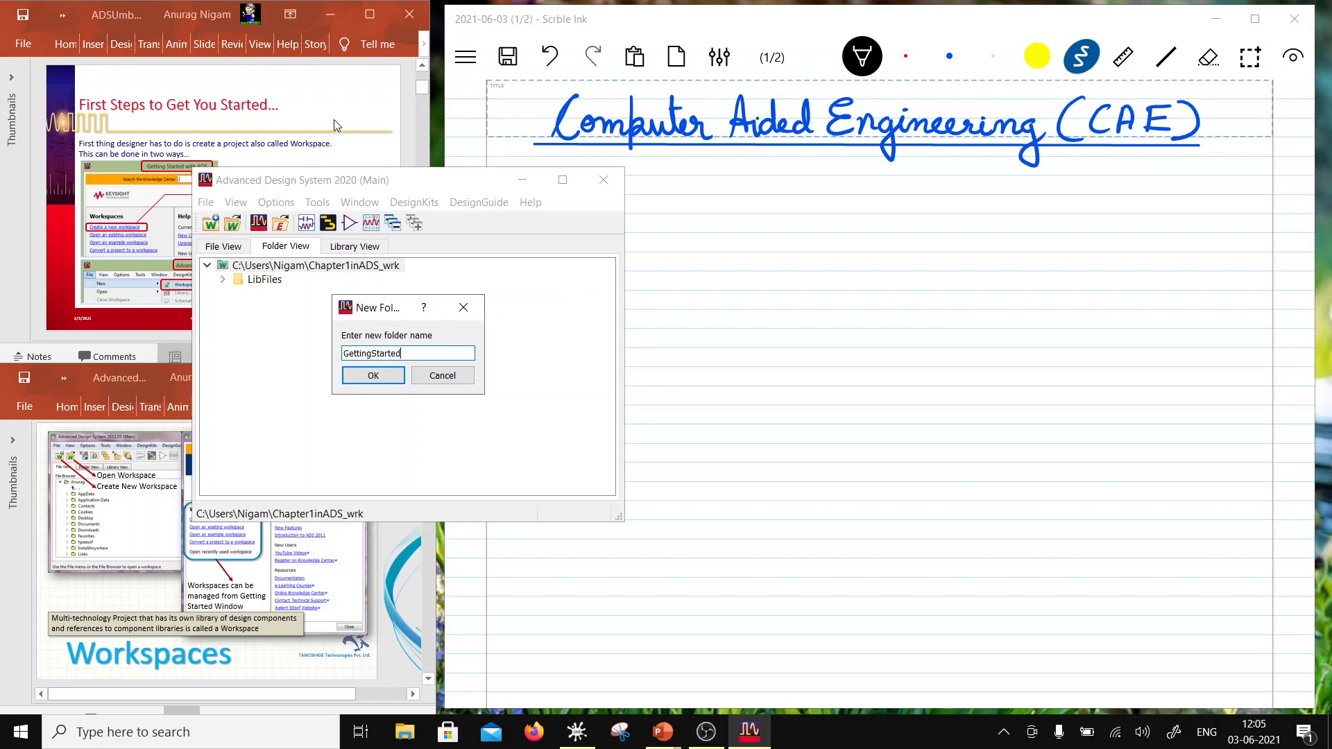
left_click(374, 376)
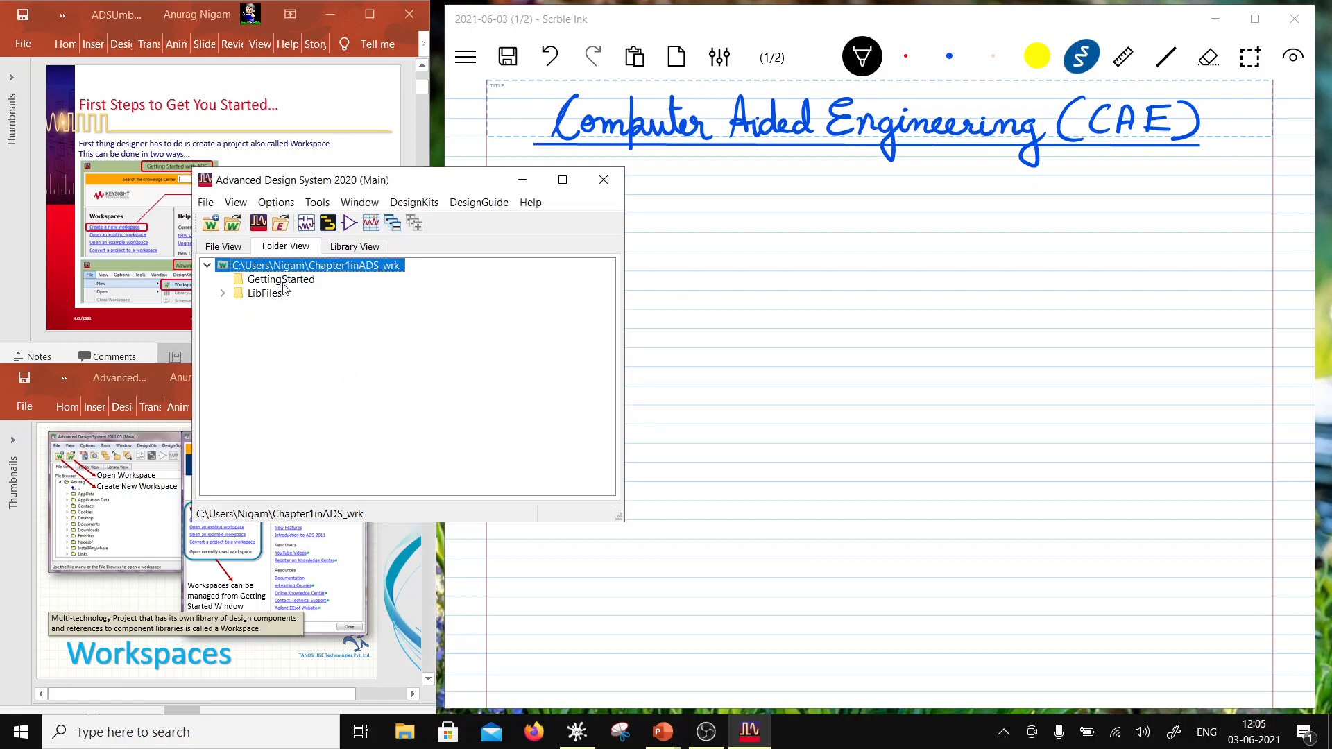
- Start a new schematic in the GettingStarted folder, naming the cell IdealLPF in the Chapter1inADS_lib library
right_click(283, 283)
mouse_move(344, 293)
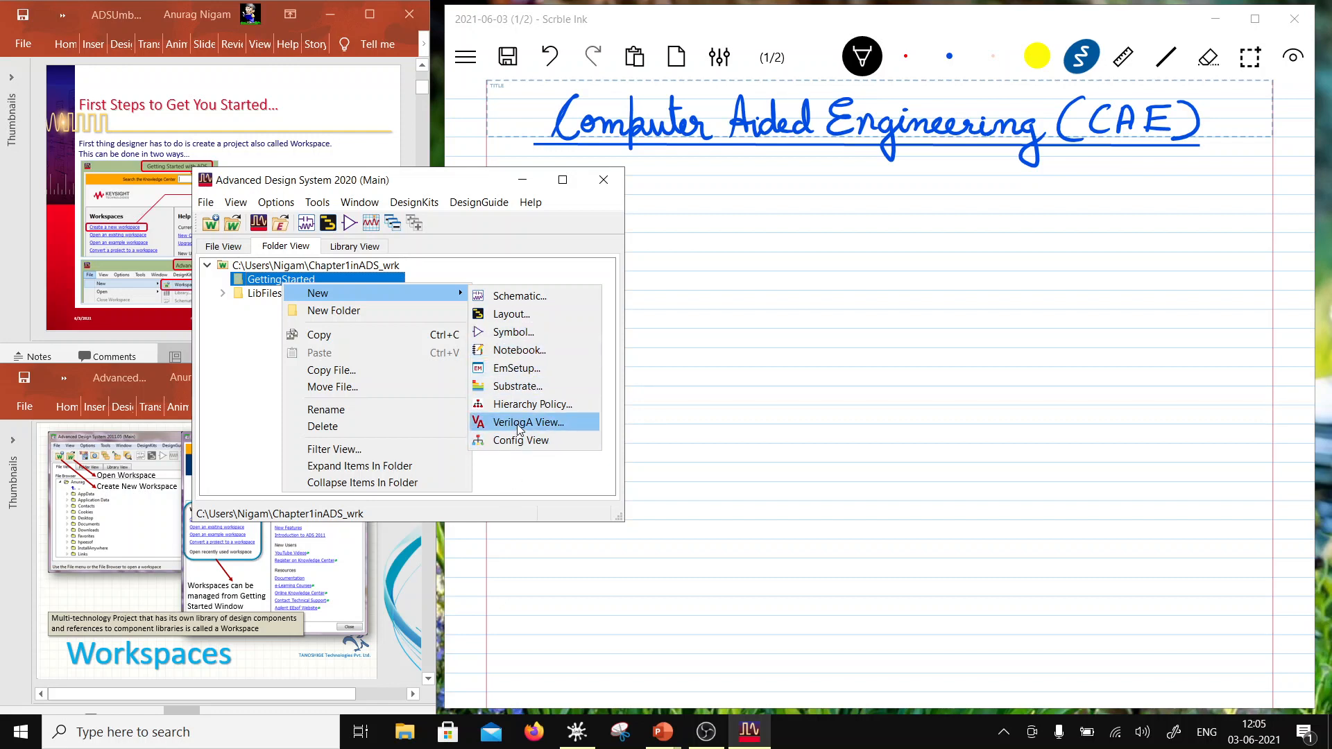
left_click(522, 298)
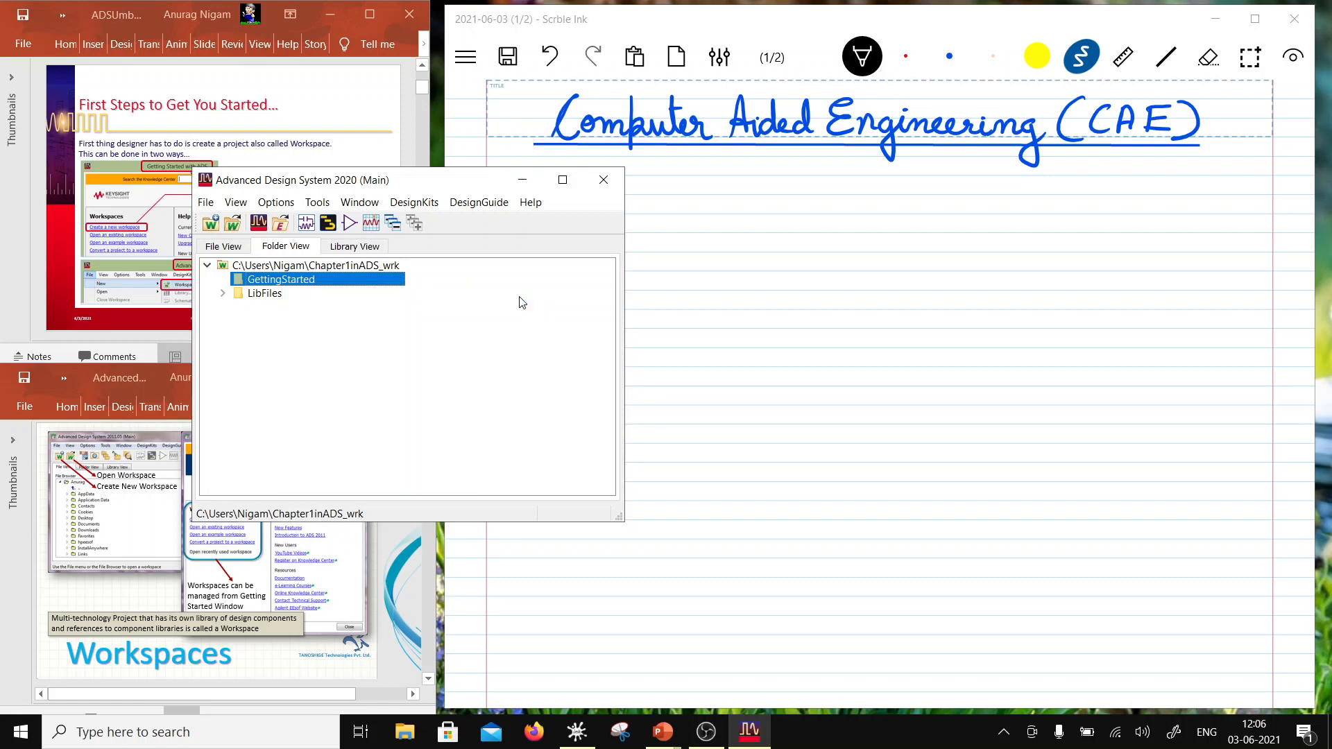
left_click_drag(496, 245, 763, 244)
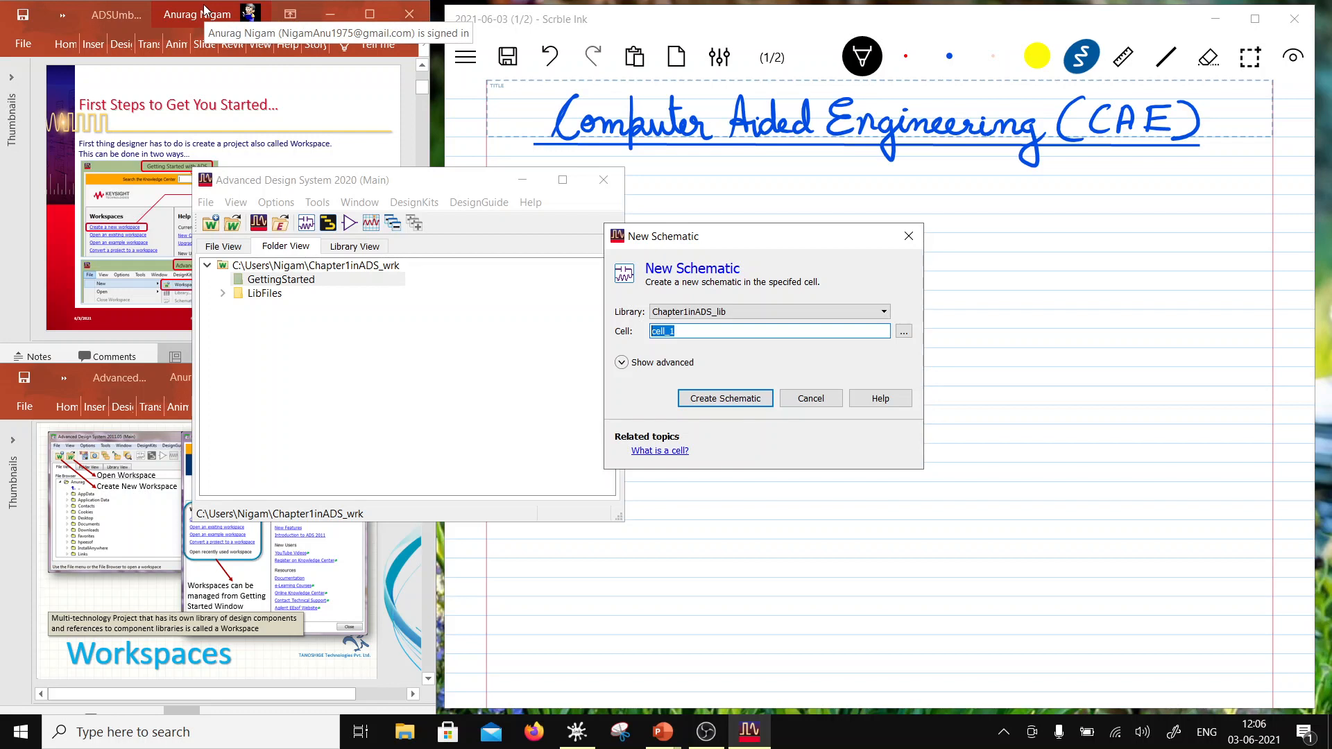
type("1")
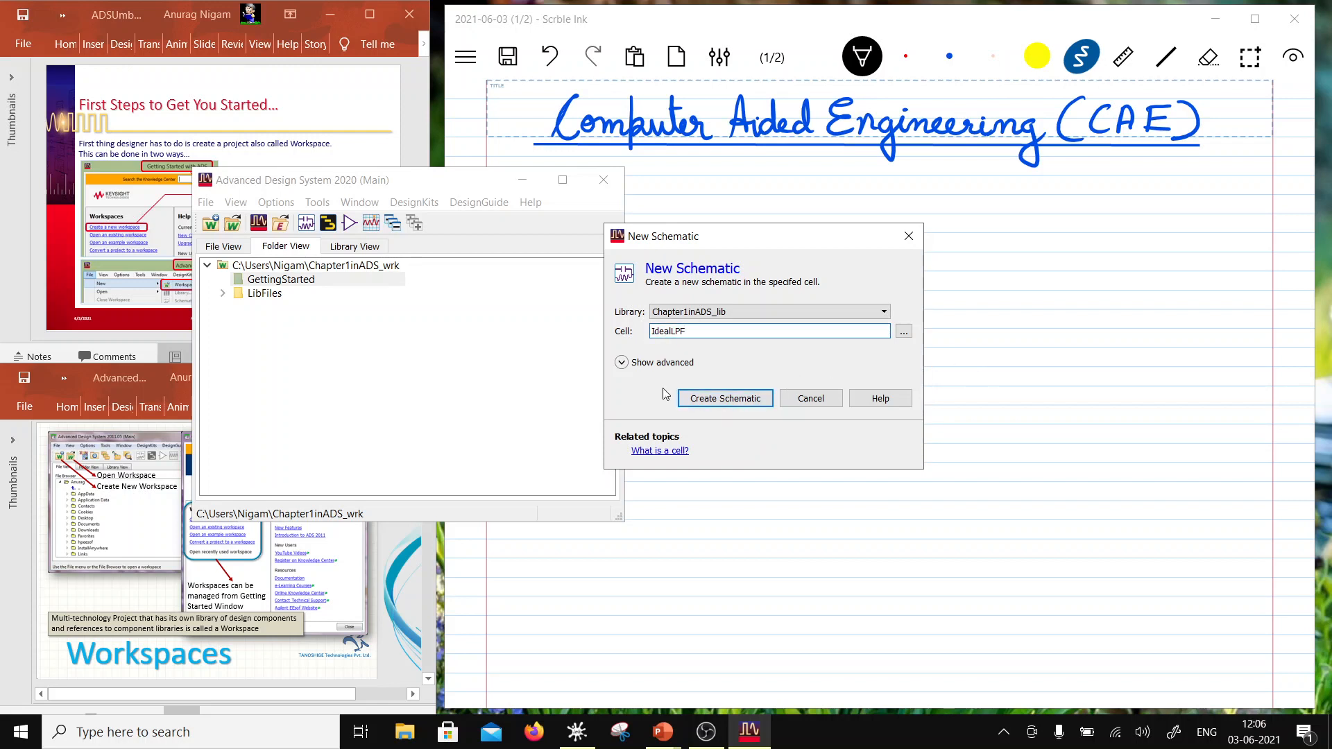
- Review the advanced template options for the new schematic, keep Blank schematic, and create it
left_click(624, 365)
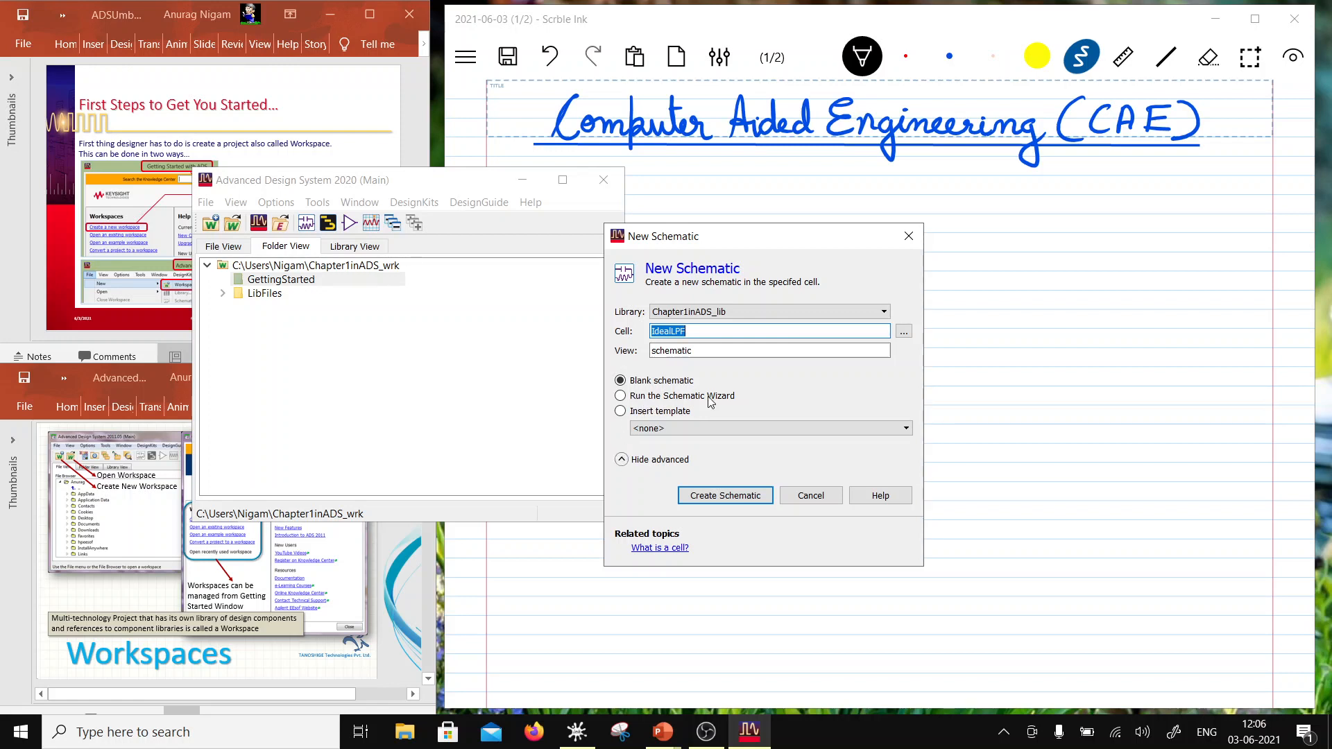
left_click(620, 411)
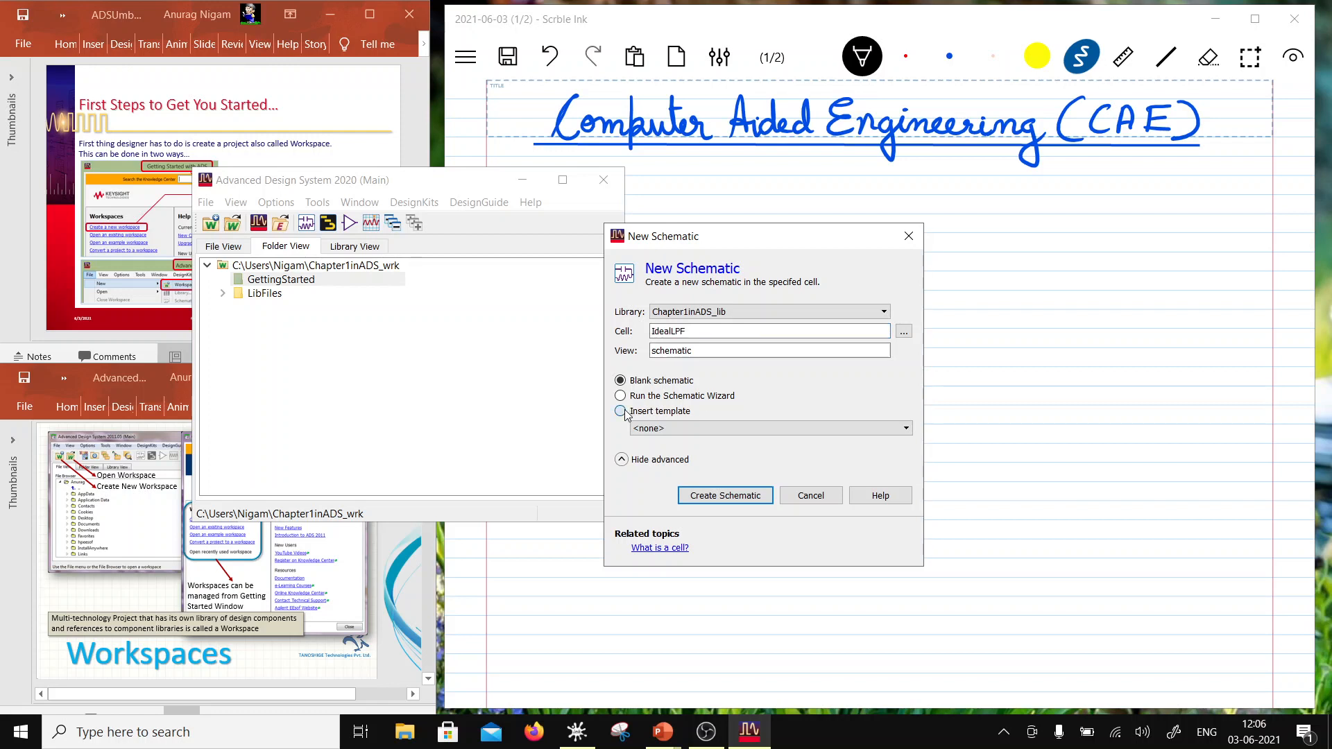
left_click(906, 428)
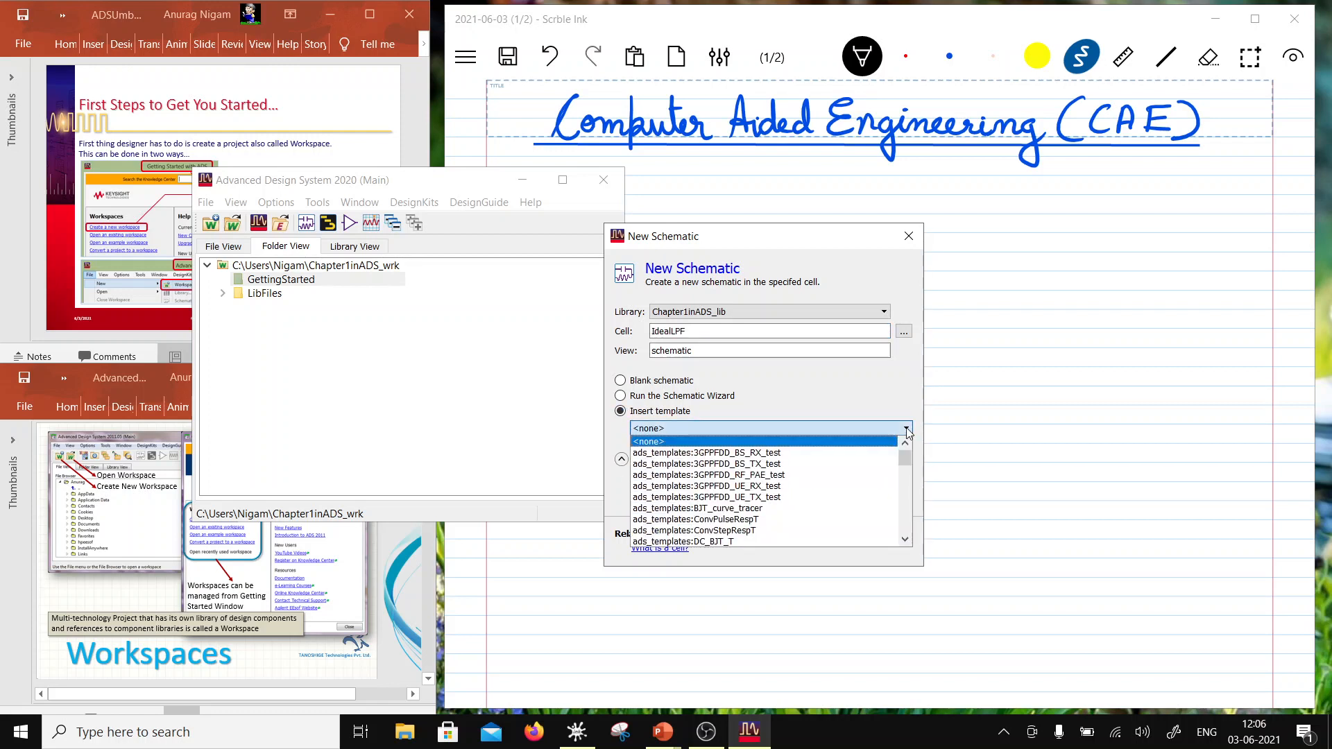
left_click_drag(905, 453, 911, 493)
left_click(621, 380)
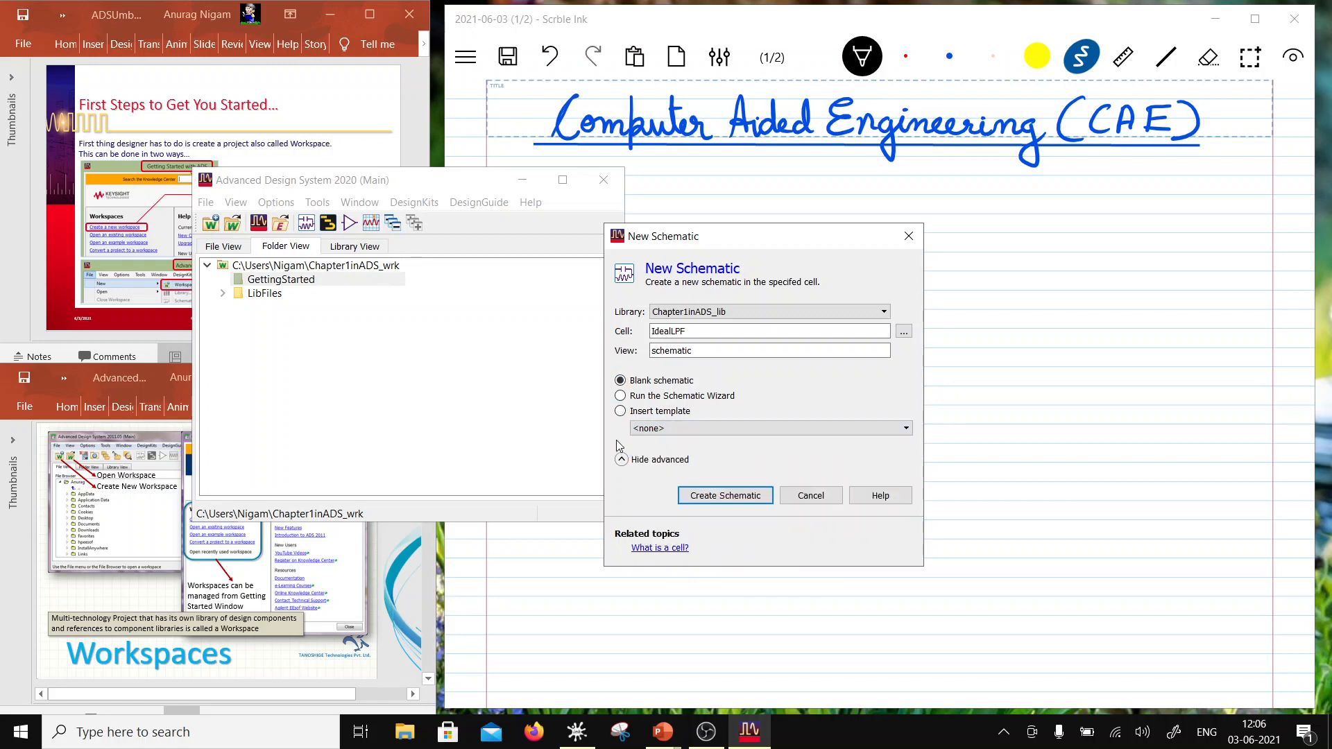
left_click(725, 495)
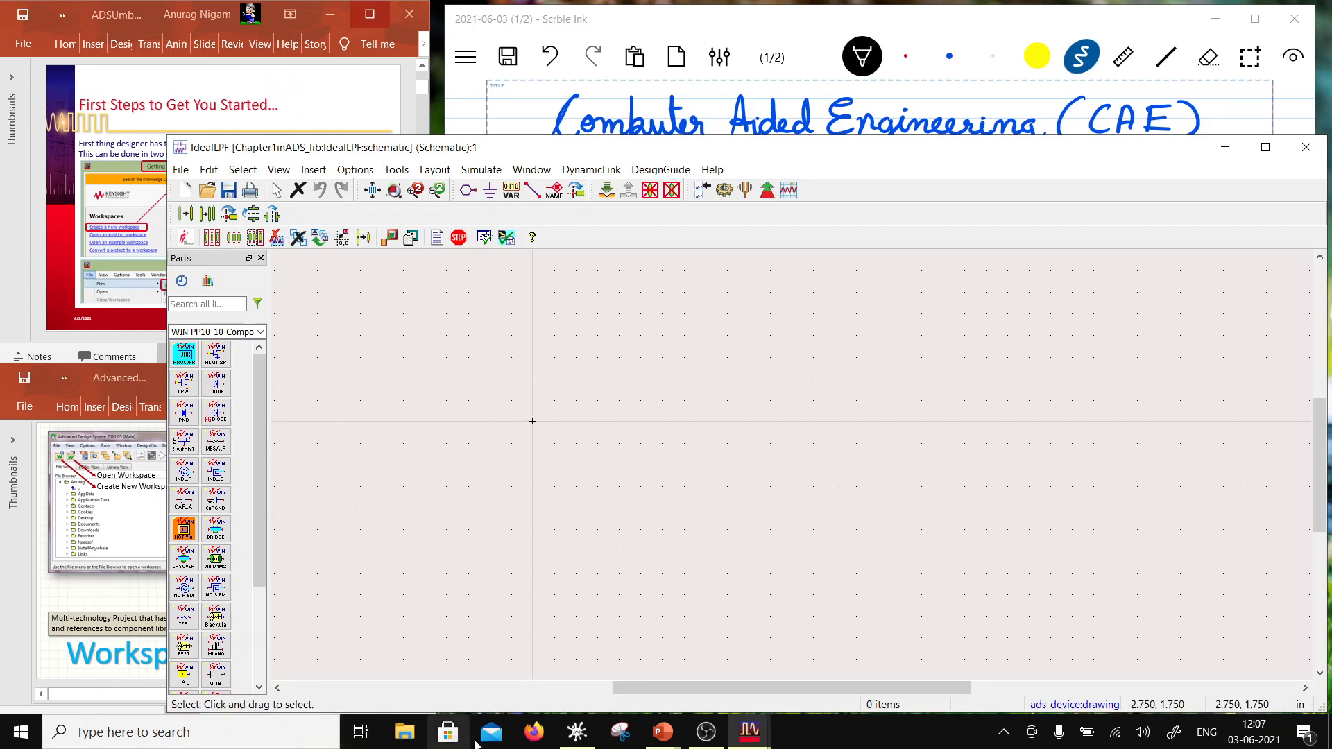
- Switch to the PowerPoint presentation showing the Workspaces slide and maximize its window
left_click(49, 546)
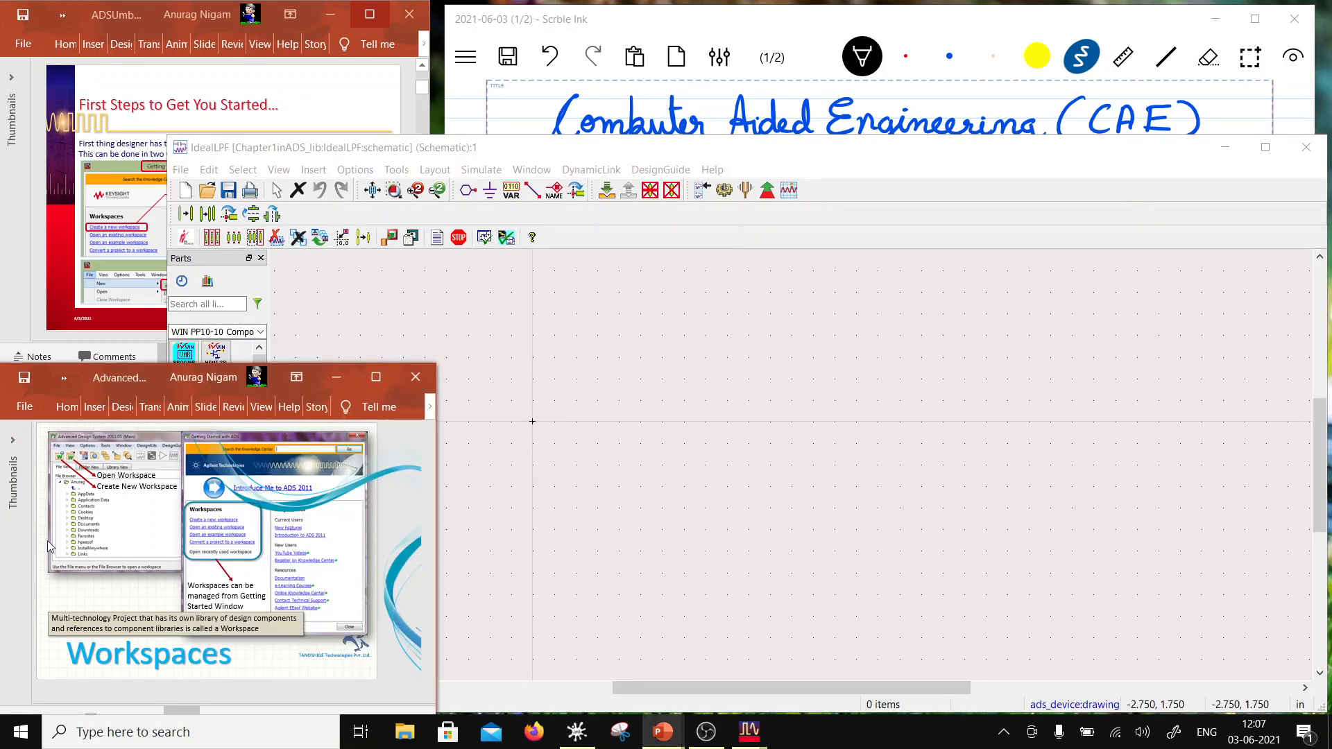
left_click(375, 376)
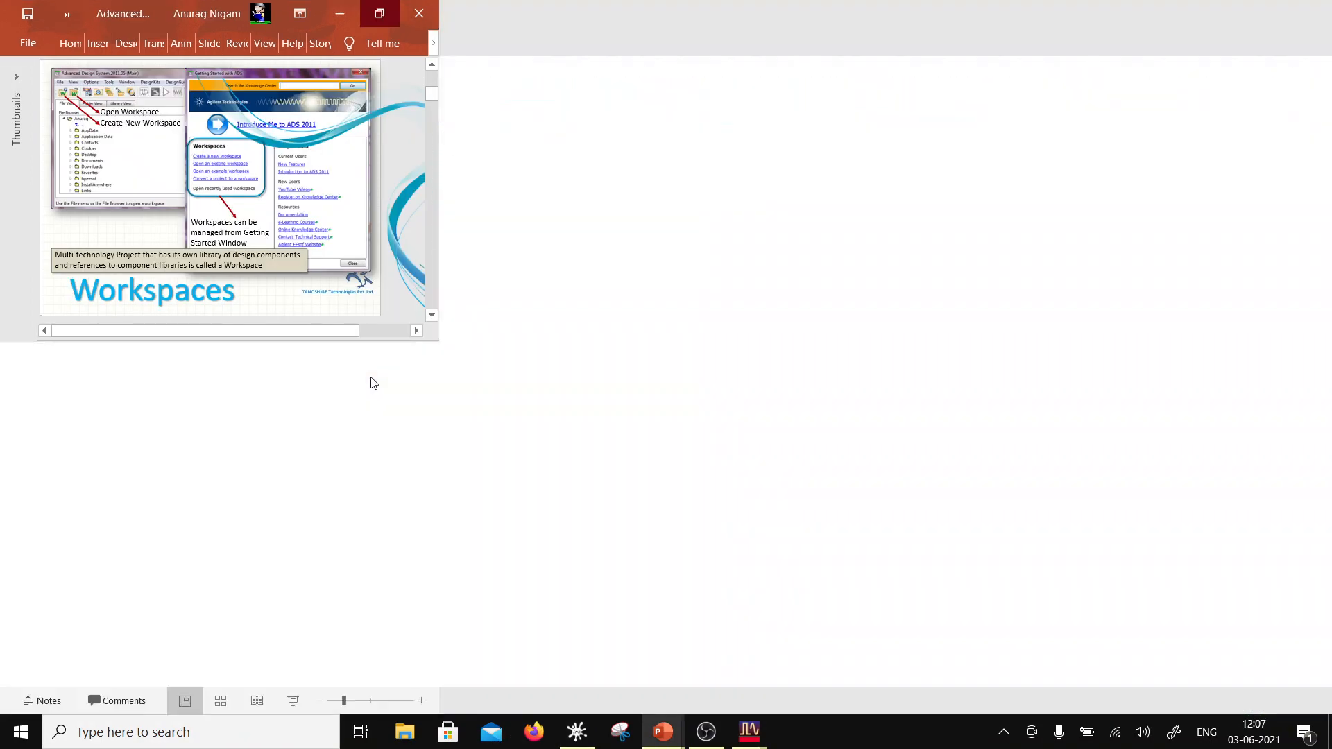
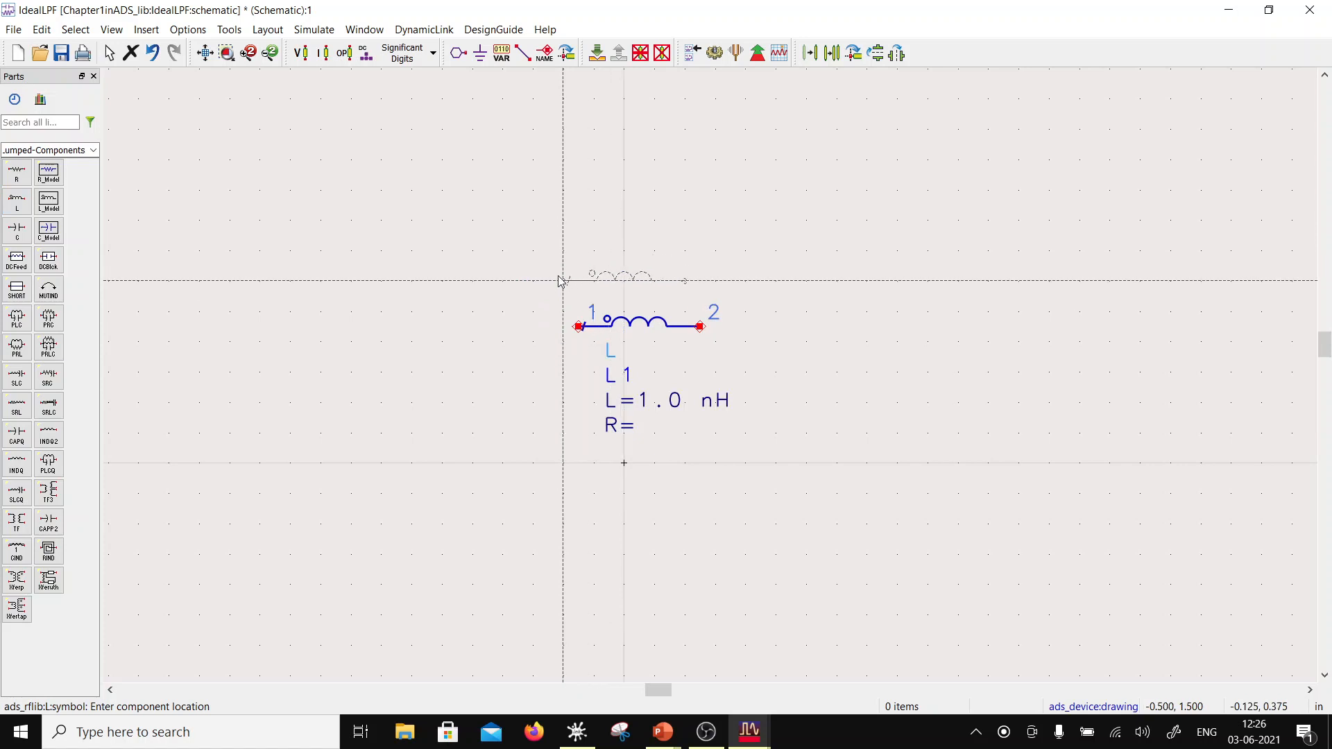
- Place a shunt capacitor on each side of inductor L1 and attach a ground to each capacitor's lower pin
left_click(17, 230)
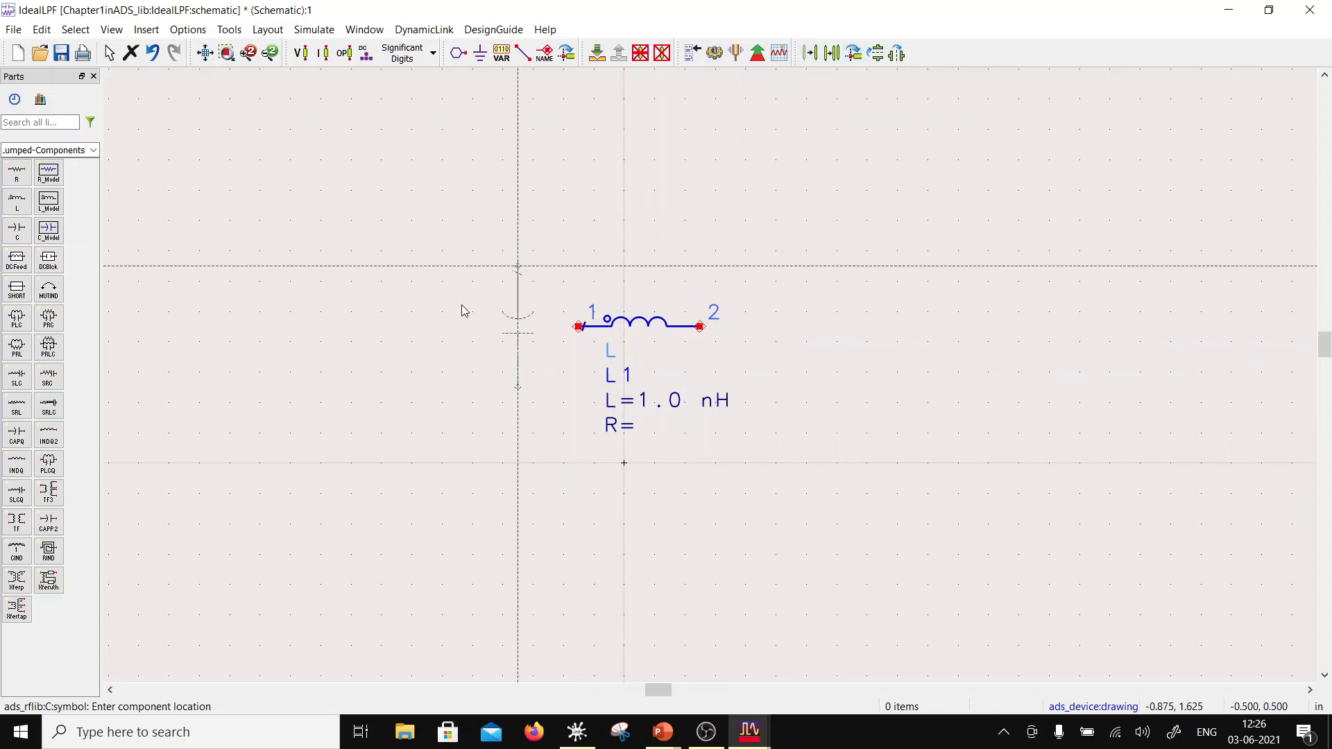
left_click(459, 328)
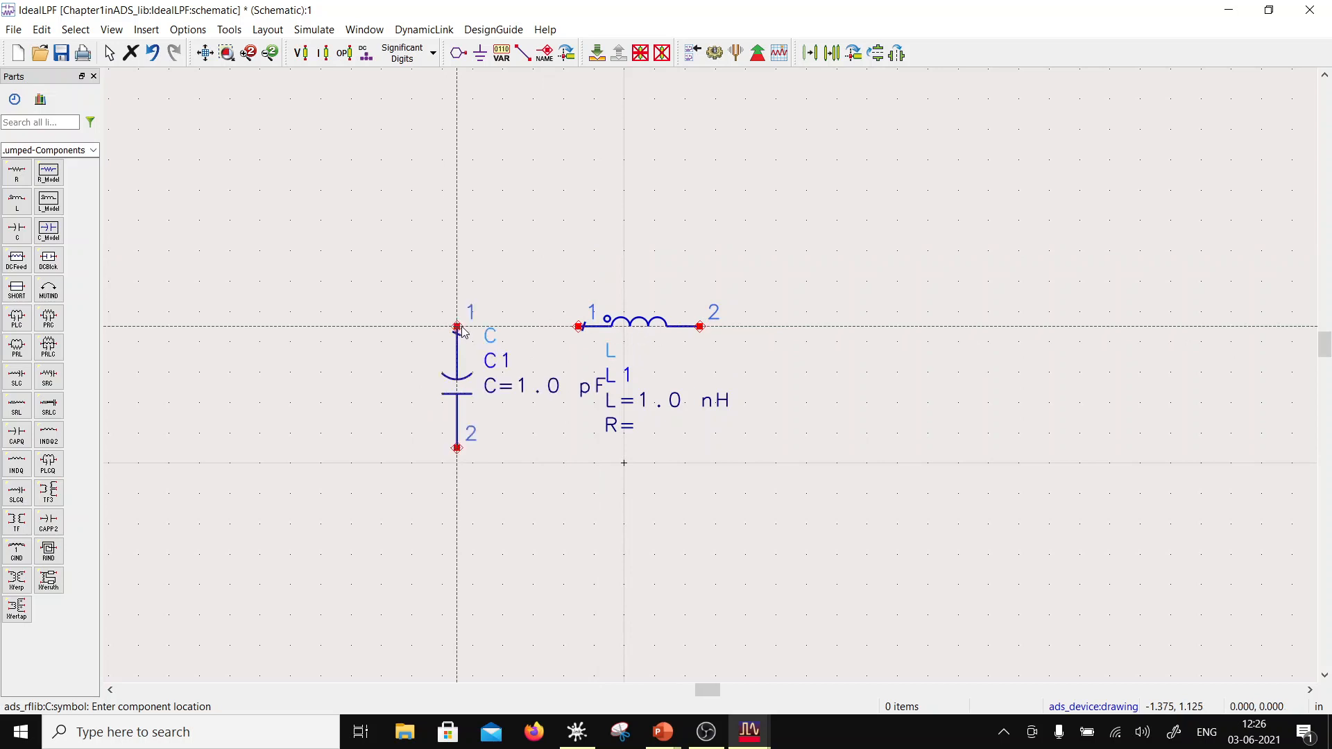
left_click(807, 328)
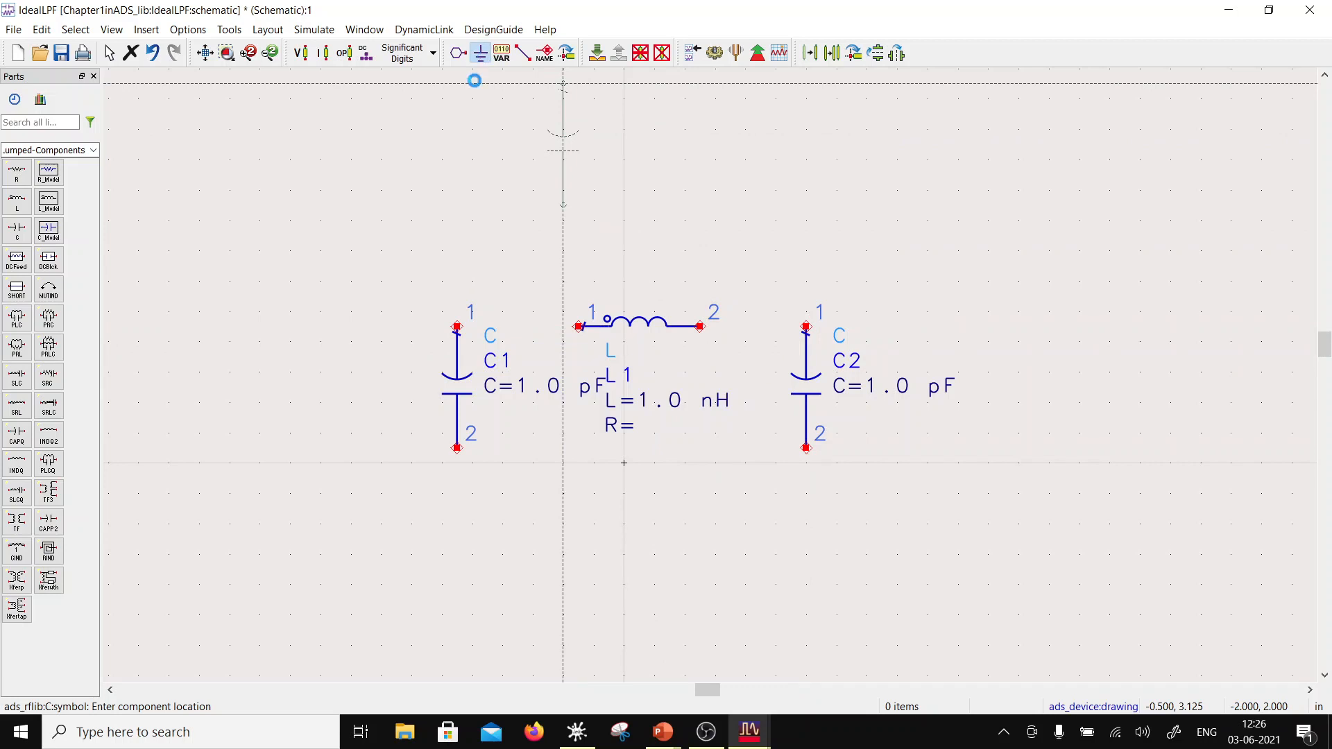
left_click(479, 54)
left_click(456, 448)
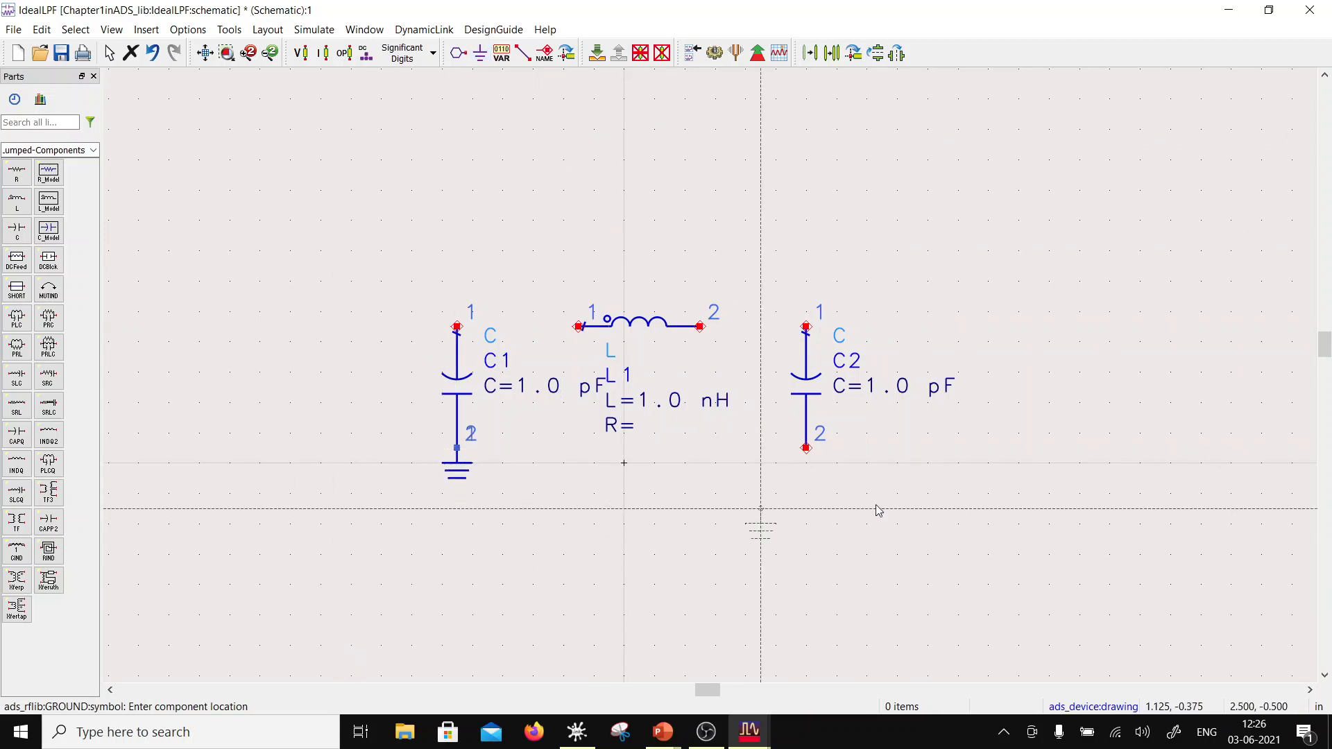
left_click(806, 448)
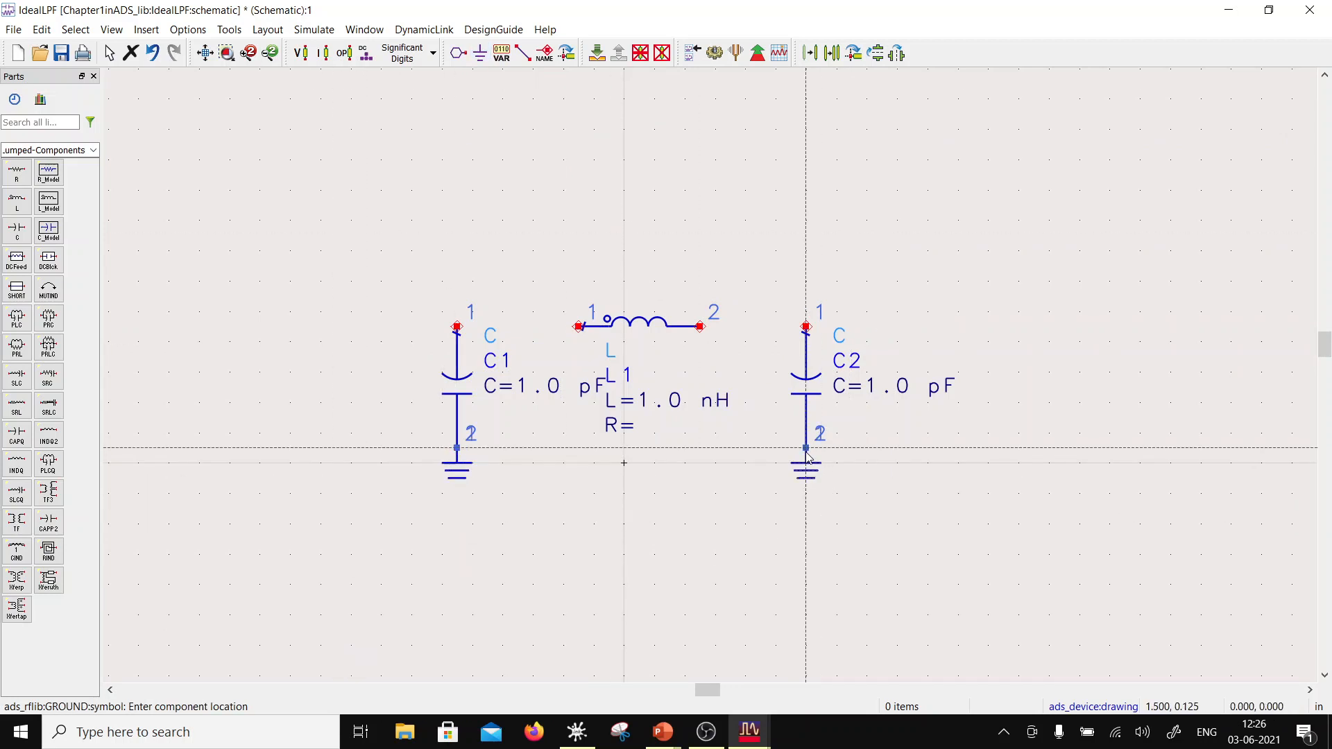
- Wire inductor L1's two ends to the upper pins of capacitors C1 and C2
left_click(523, 54)
left_click(579, 326)
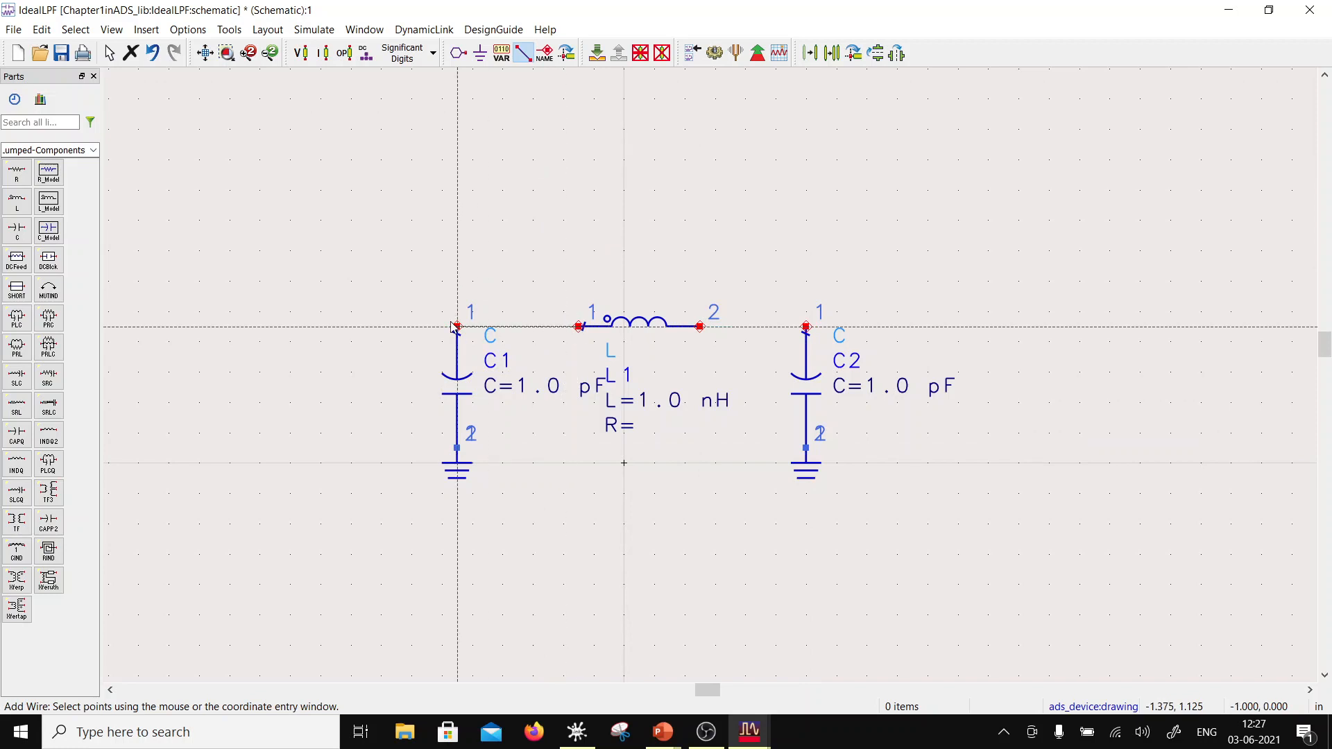
left_click(456, 326)
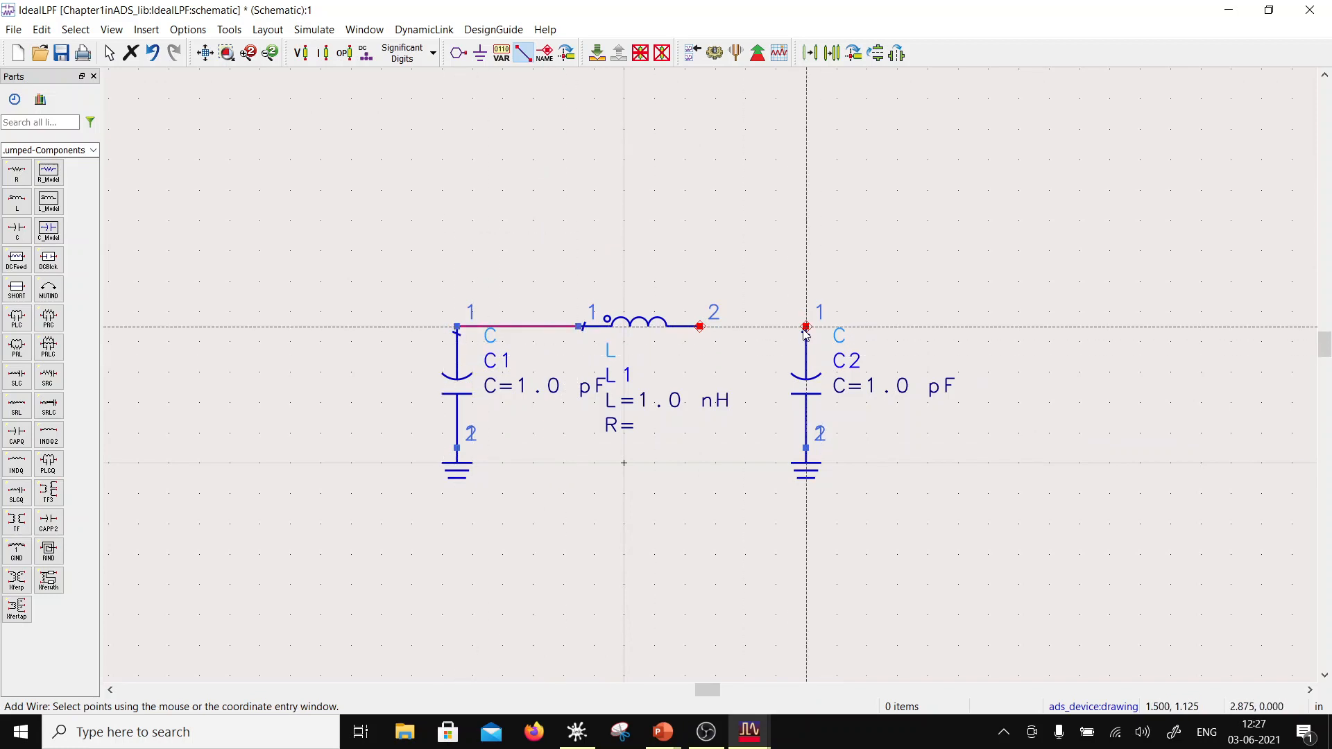
left_click(805, 326)
left_click(699, 326)
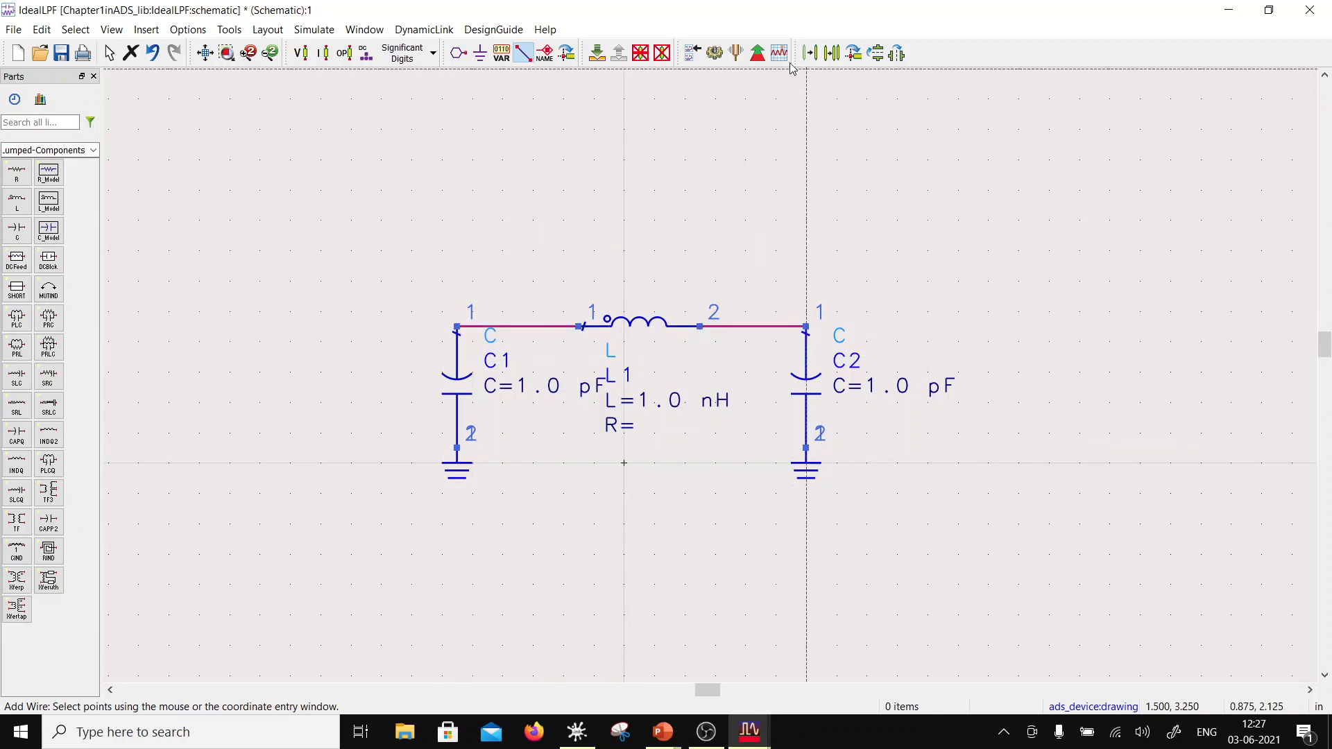
key("Escape")
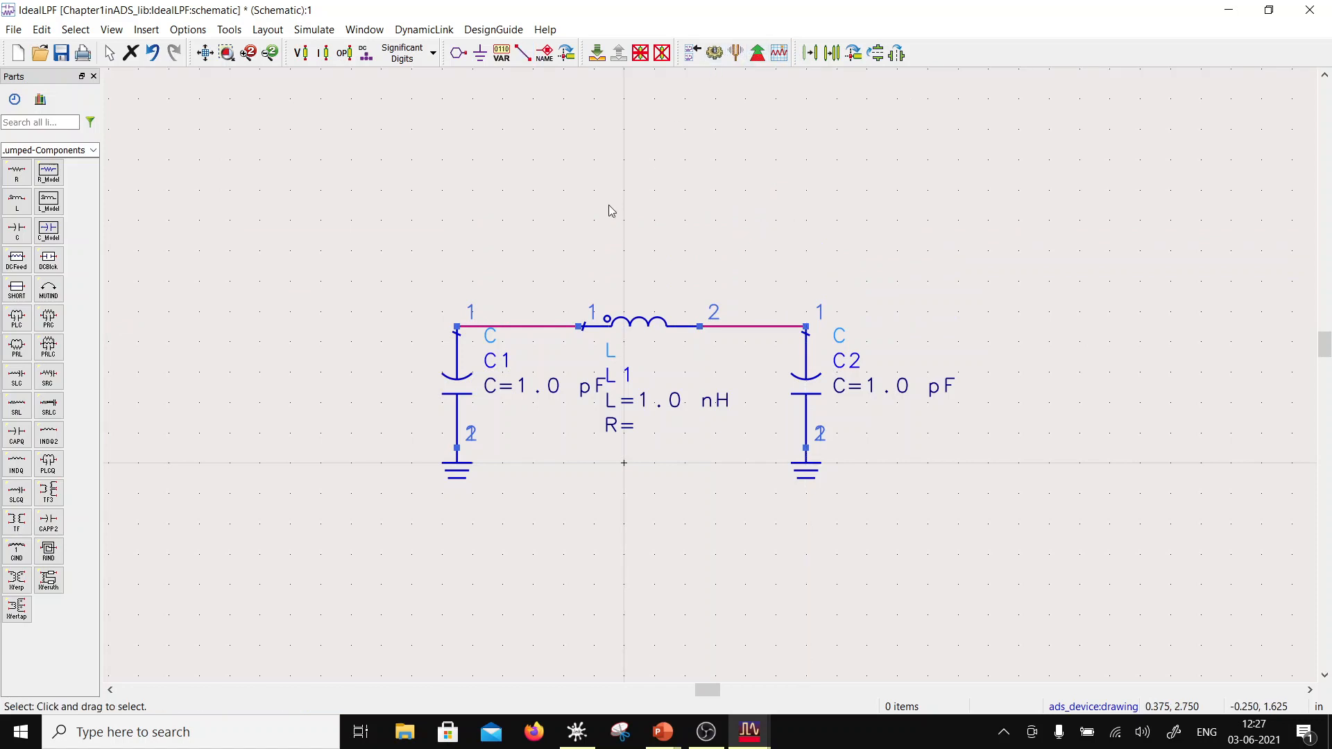
- Place two Term ports from the Simulation-S_Param palette, one to the left of C1 and one to the right of C2
left_click(93, 150)
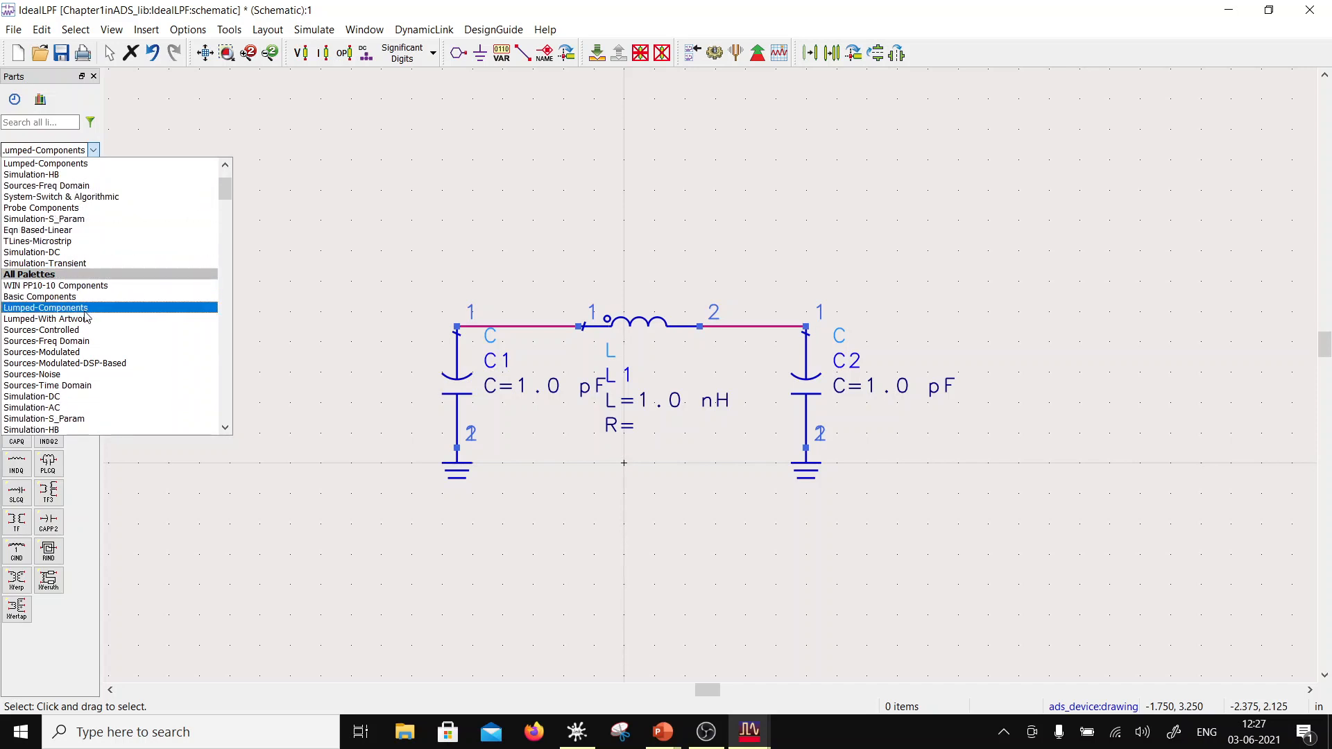
scroll(75, 306, "down", 2)
left_click(75, 352)
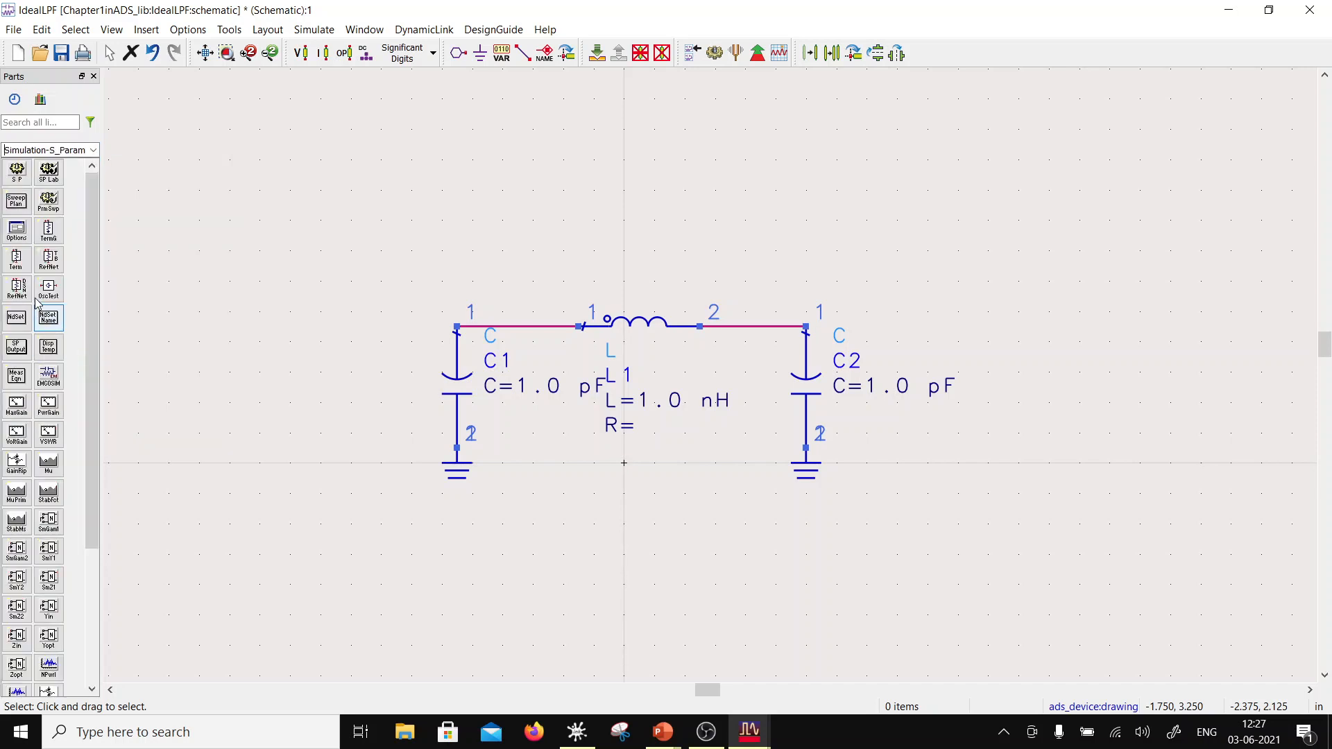
left_click(16, 259)
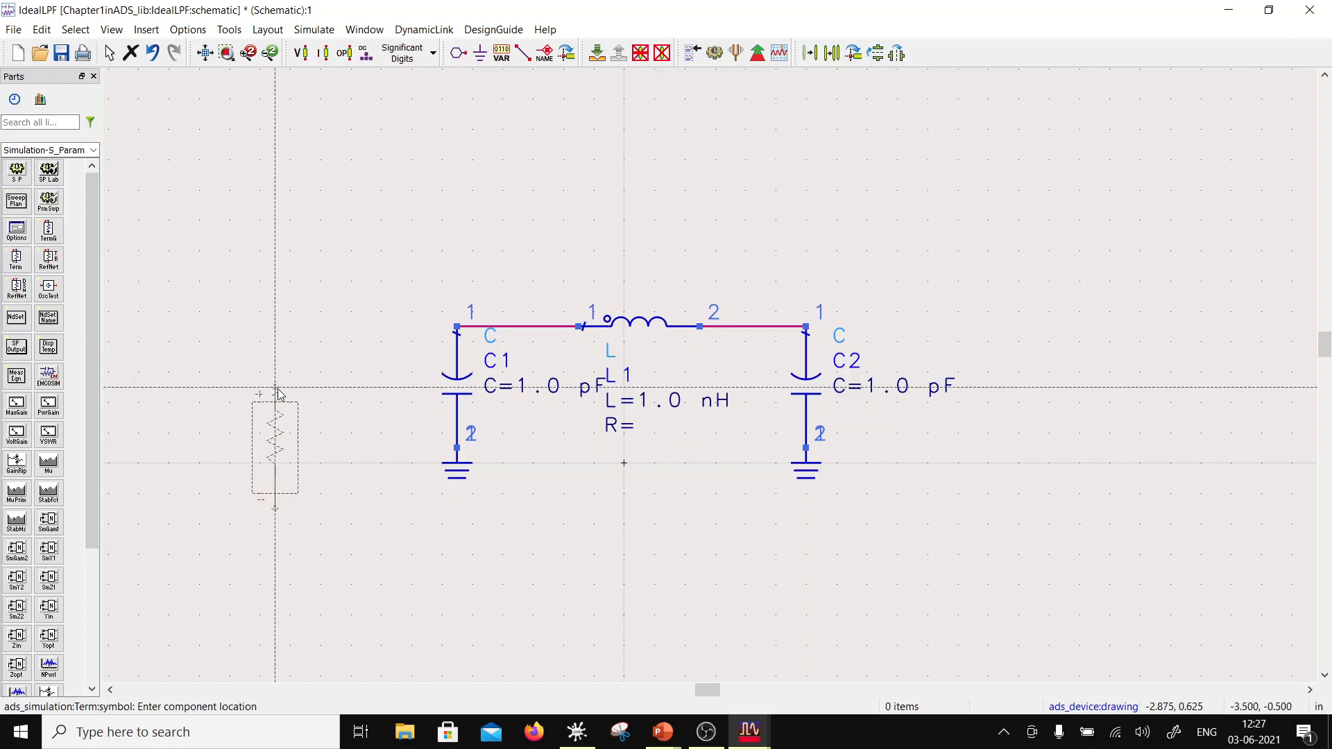
left_click(340, 333)
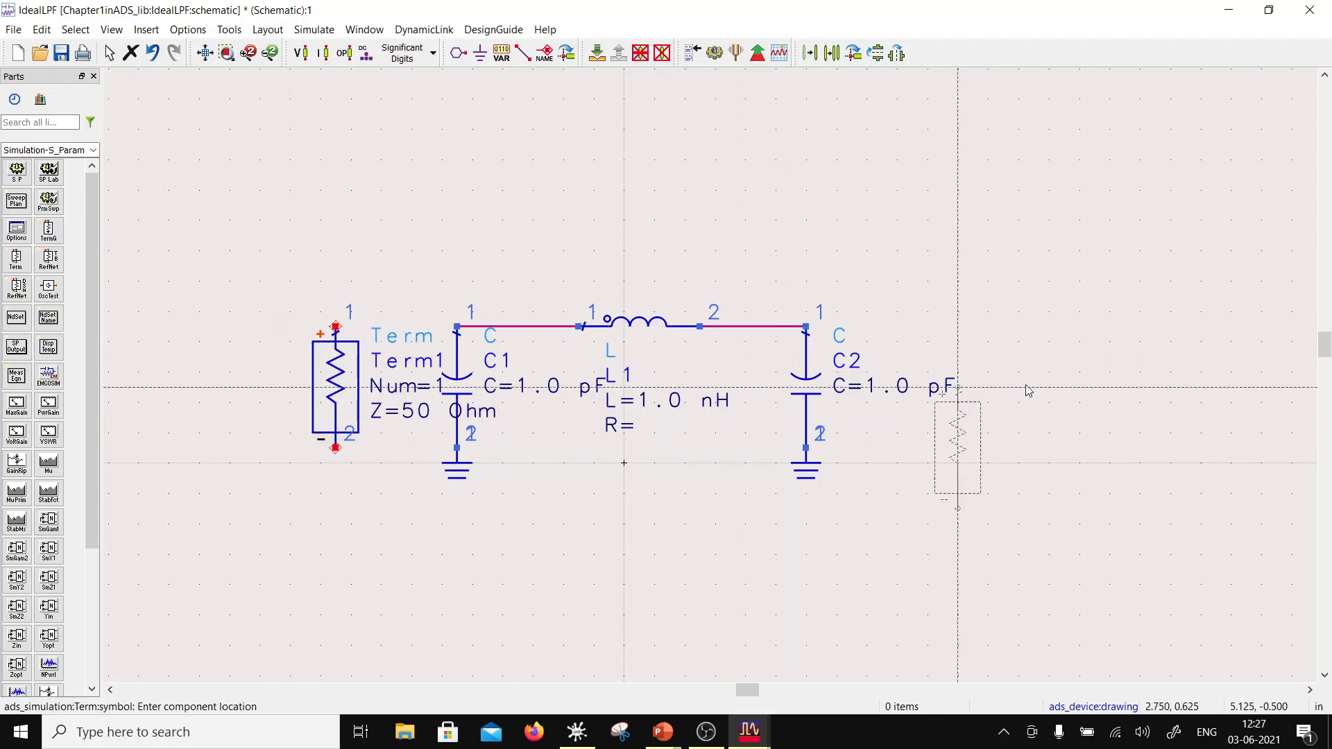
left_click(1008, 334)
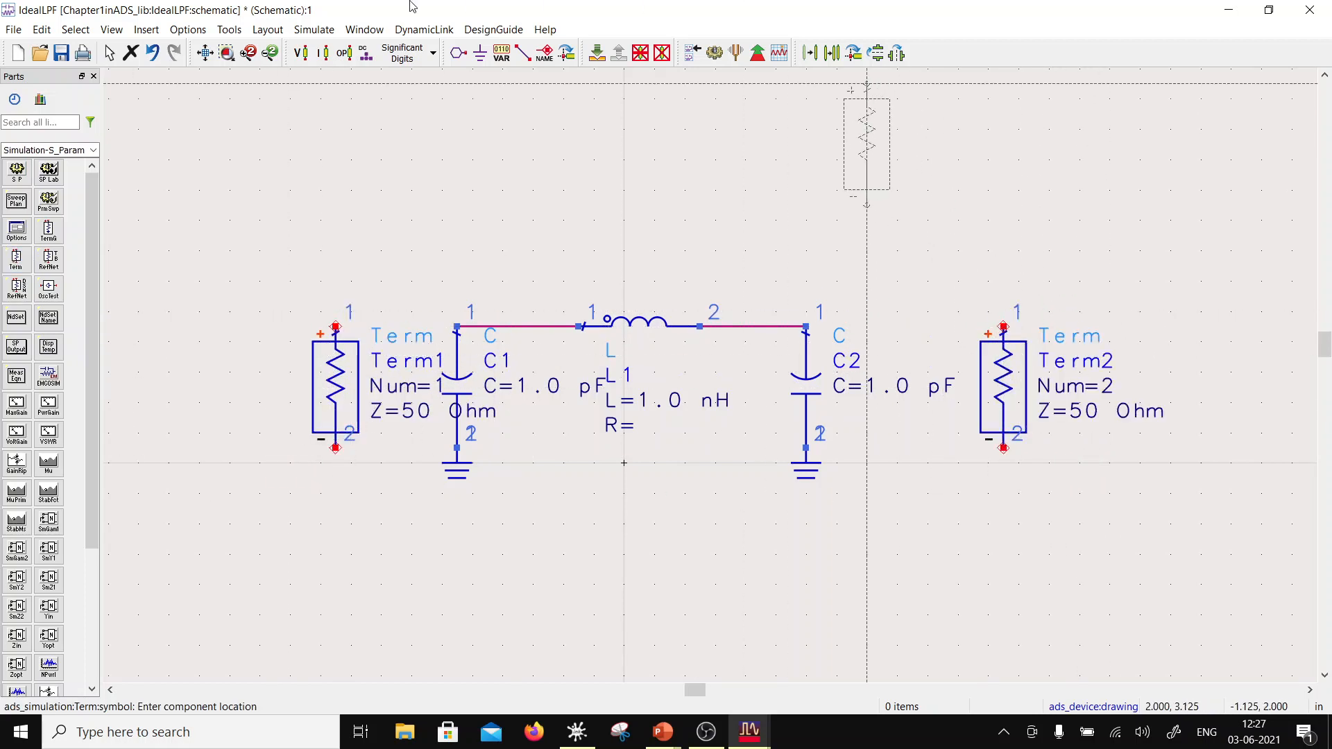
- Attach a ground to the lower pin of each of the two Term ports
left_click(480, 52)
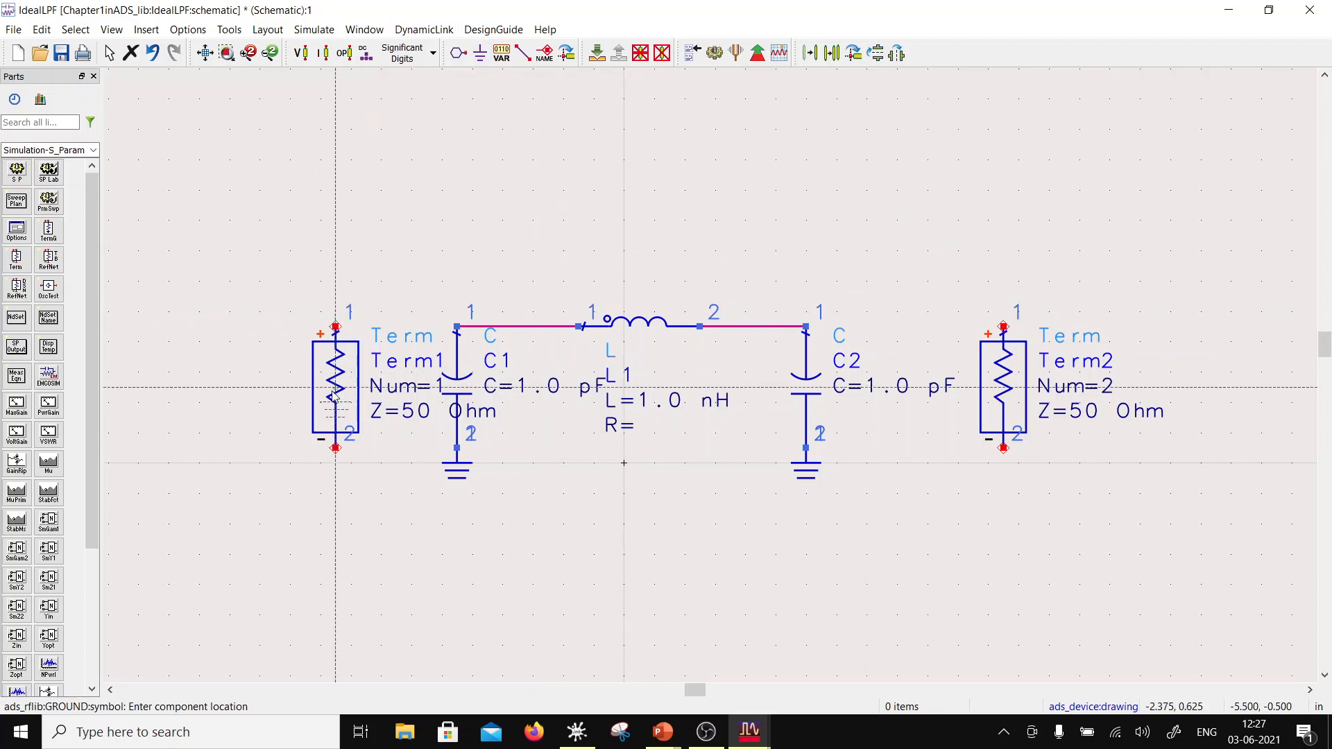
left_click(335, 448)
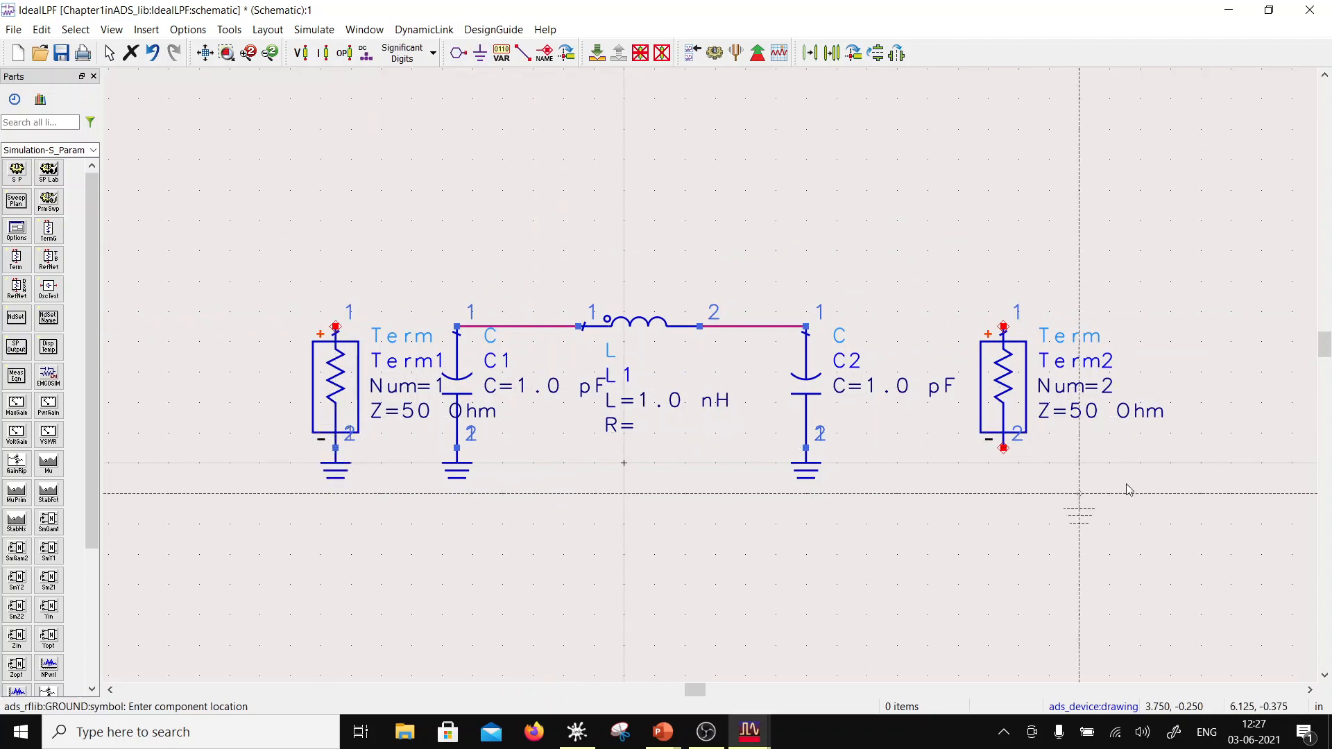
left_click(1003, 448)
- Wire Term1's upper pin to the top of C1 and the top of C2 to Term2's upper pin
left_click(523, 53)
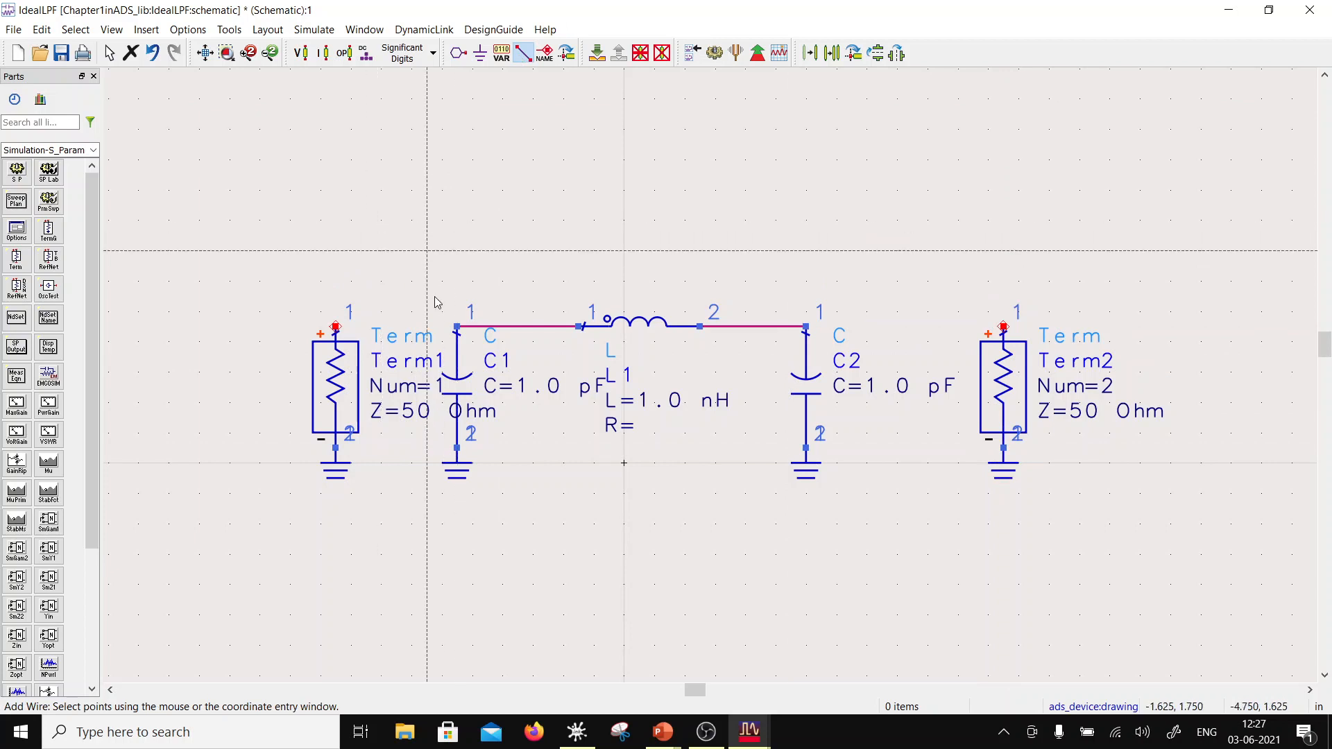
left_click(335, 326)
left_click(455, 326)
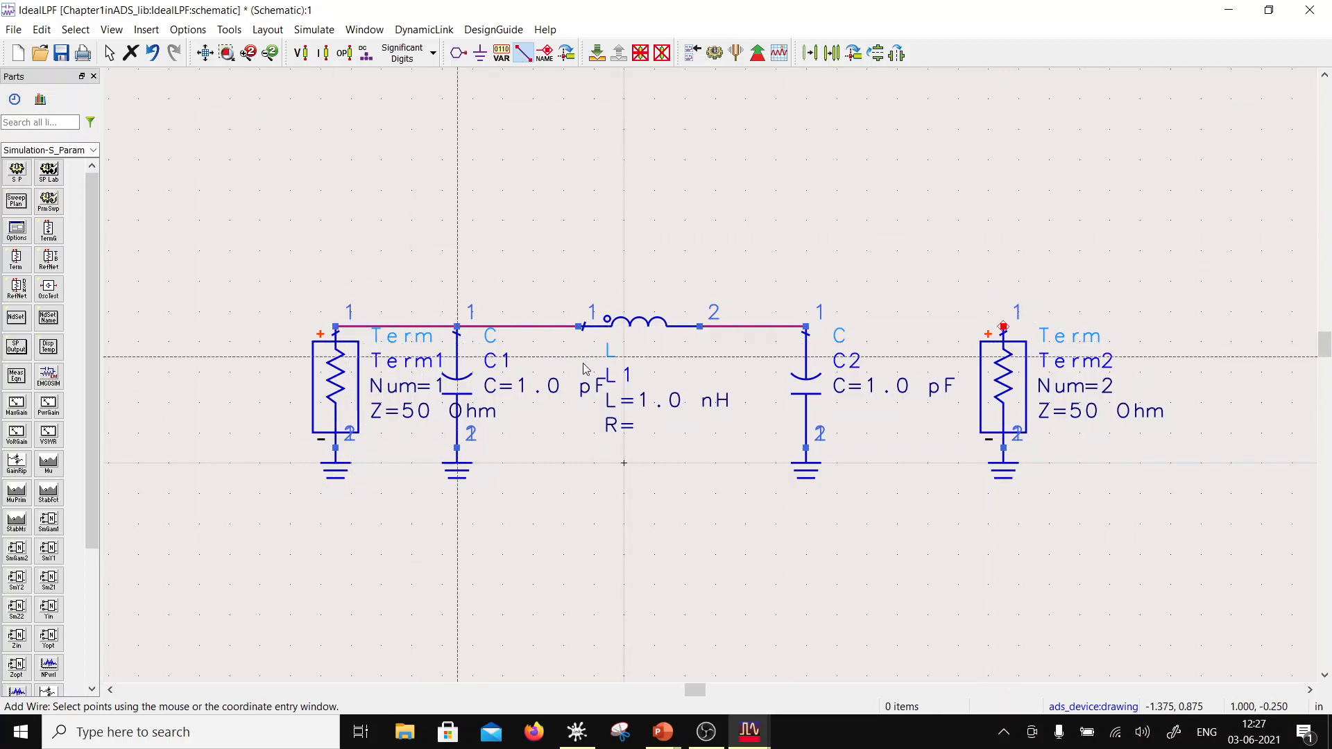
left_click(806, 326)
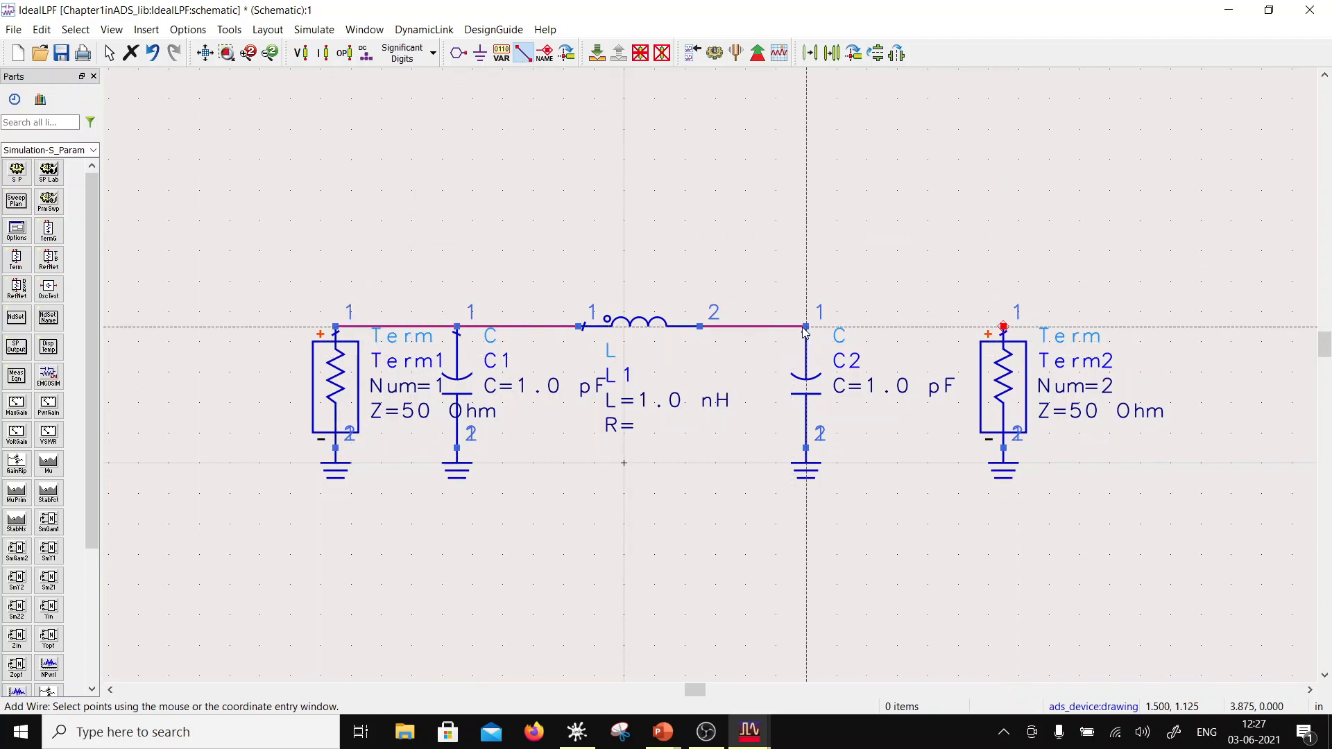
left_click(1003, 327)
key("Escape")
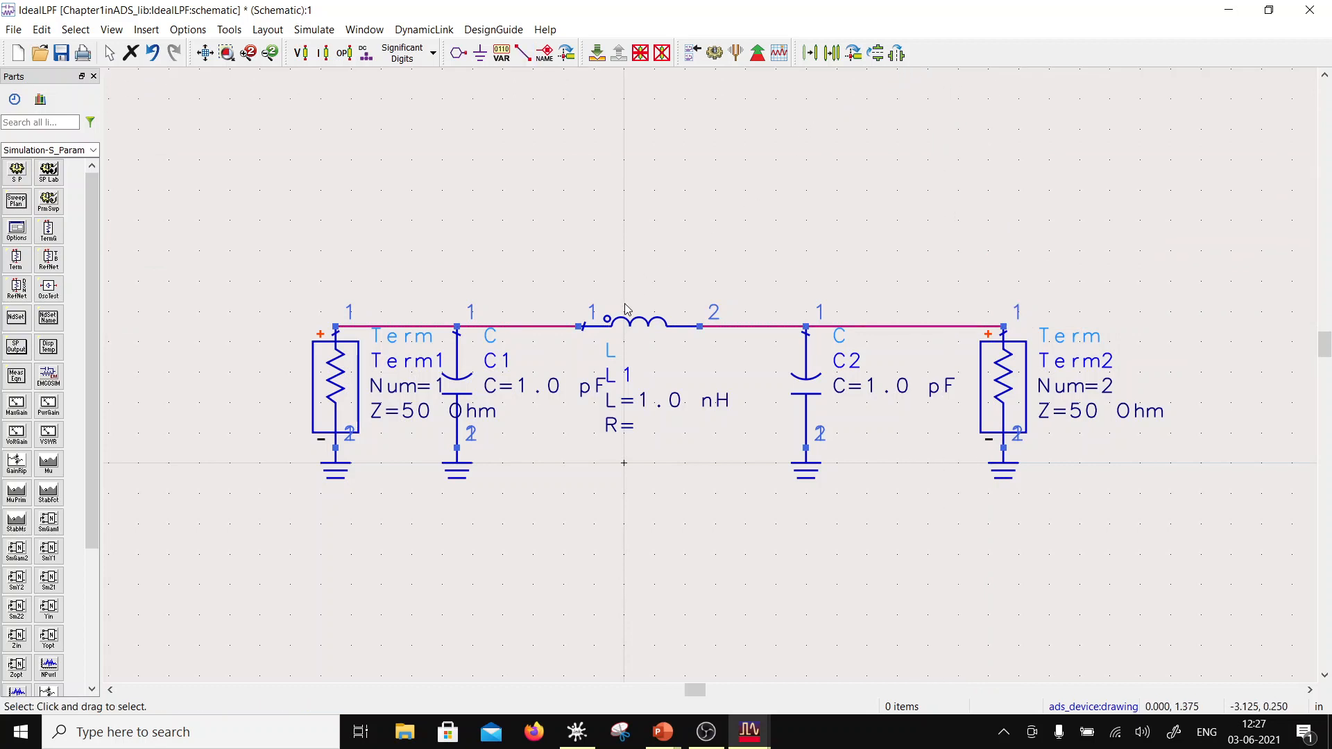
- Move inductor L1's component text above its symbol
left_click(639, 324)
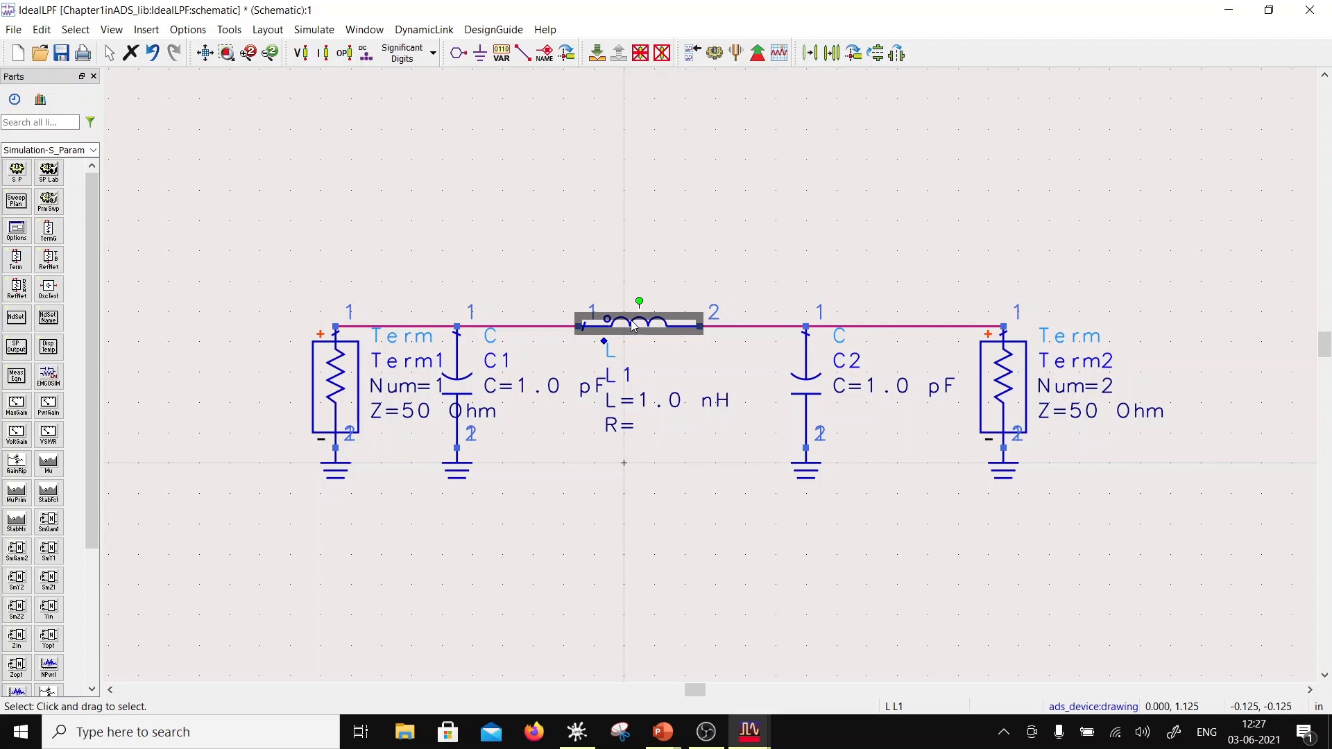
right_click(631, 326)
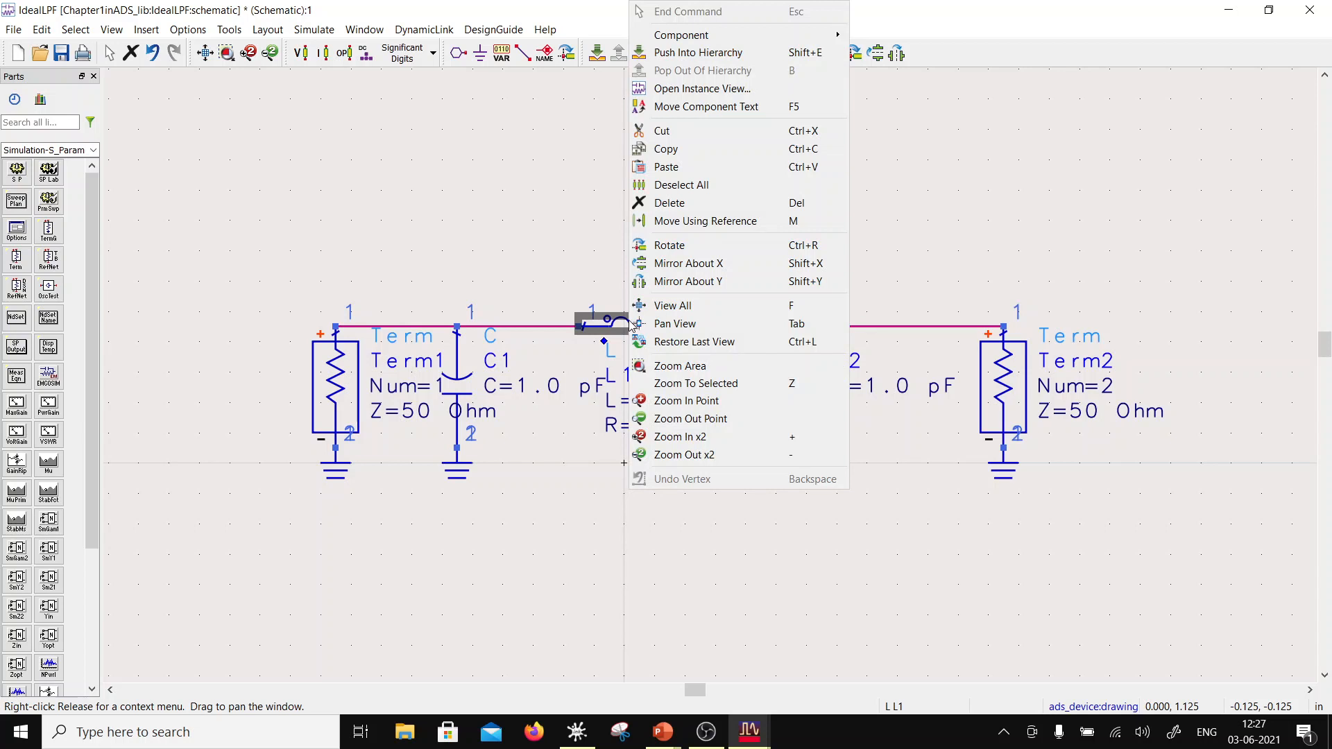
left_click(753, 107)
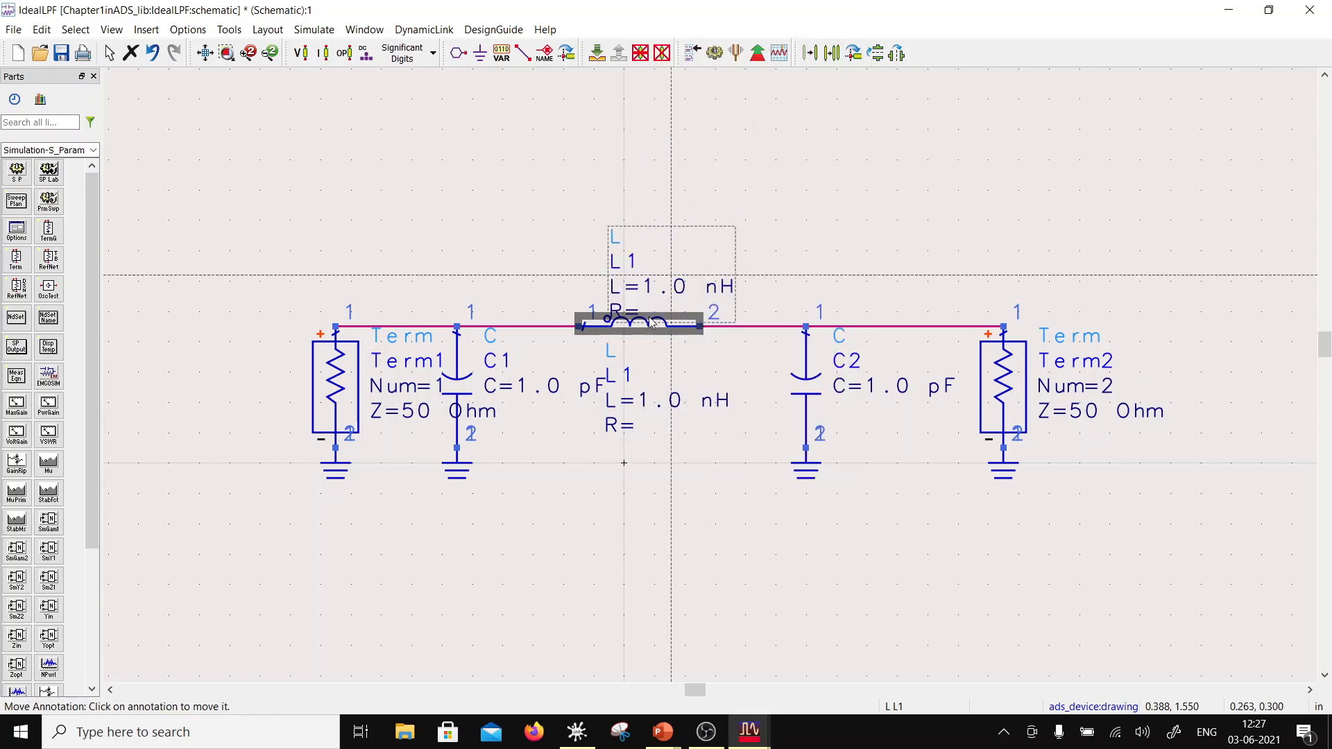
left_click(646, 247)
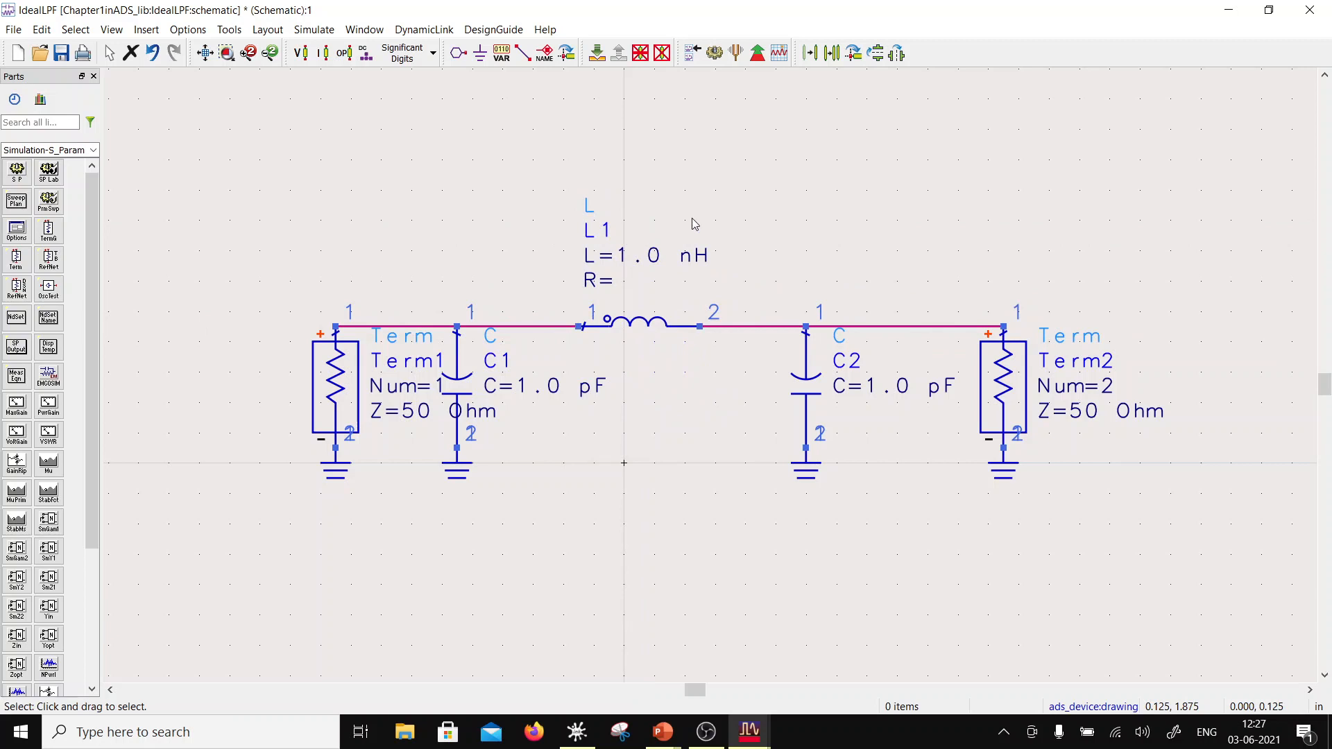
- Move Term1's component text to the left of its symbol, clear of capacitor C1
left_click(340, 387)
left_click(378, 34)
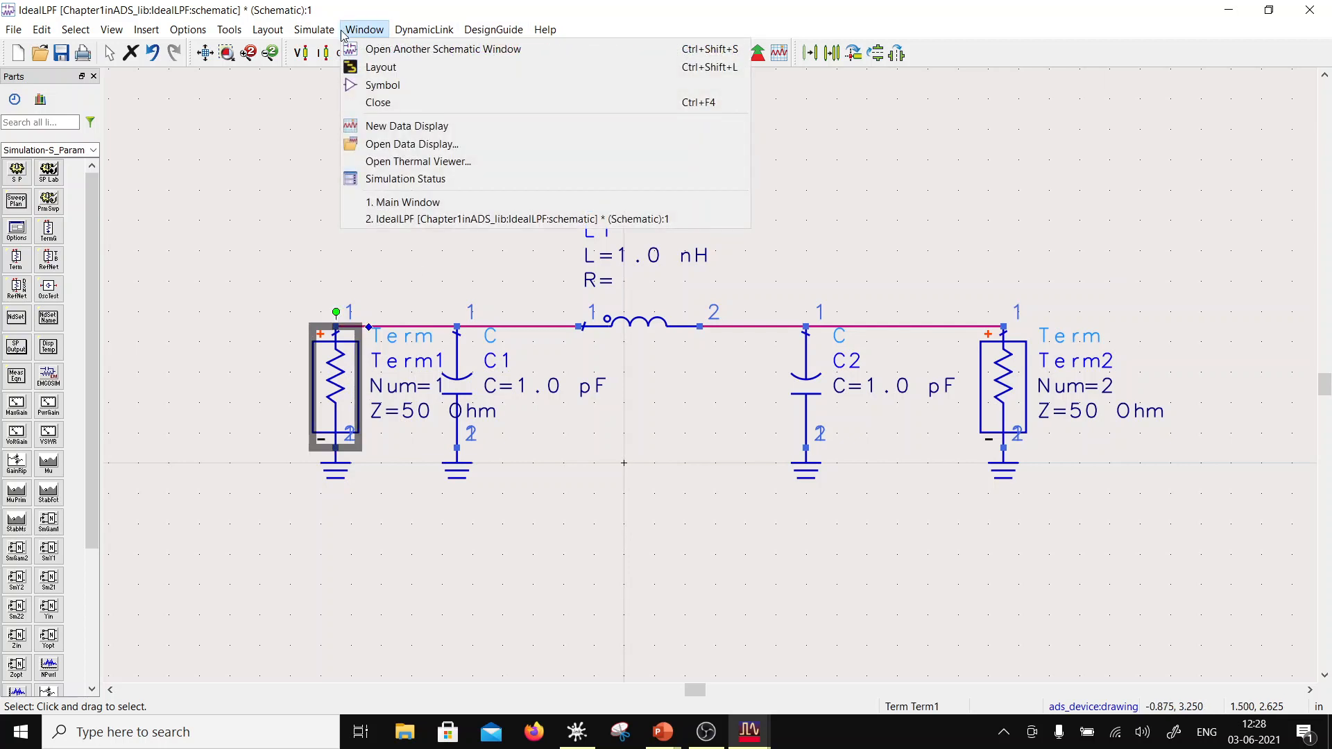
left_click(548, 6)
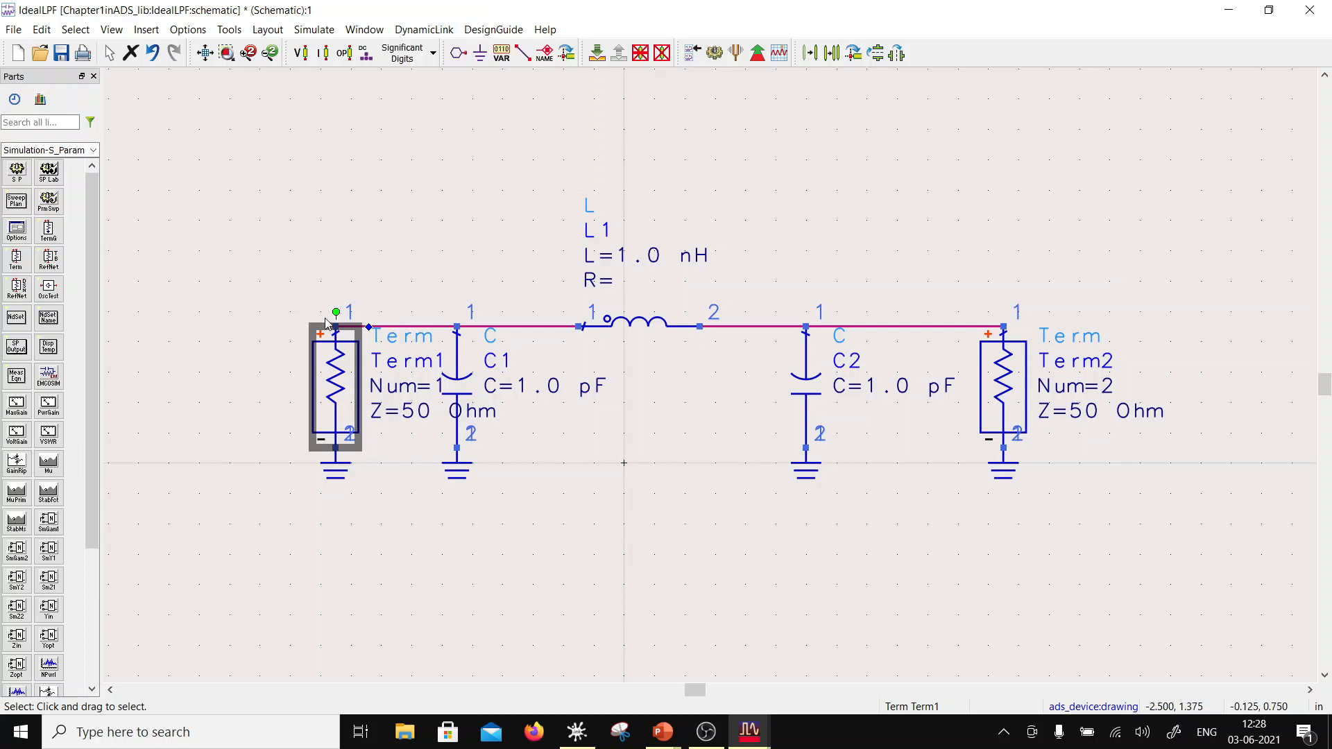
right_click(336, 355)
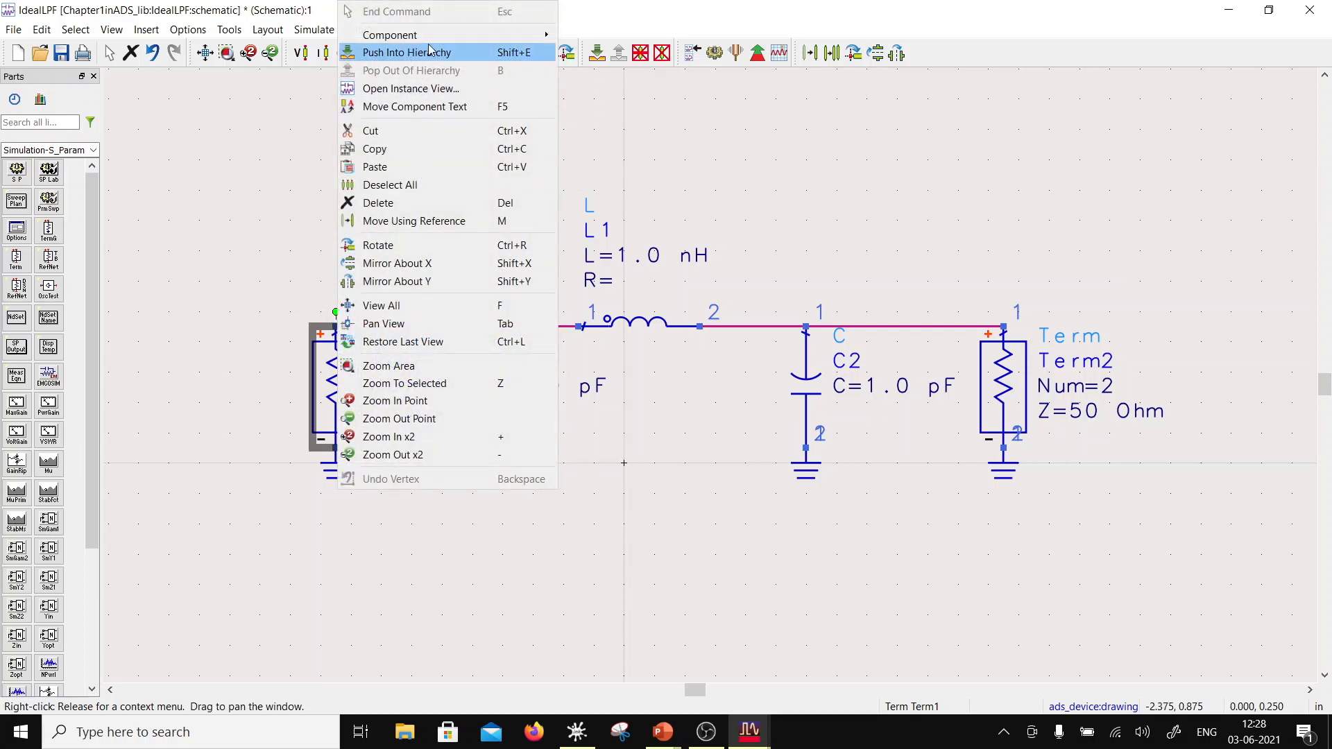
left_click(444, 108)
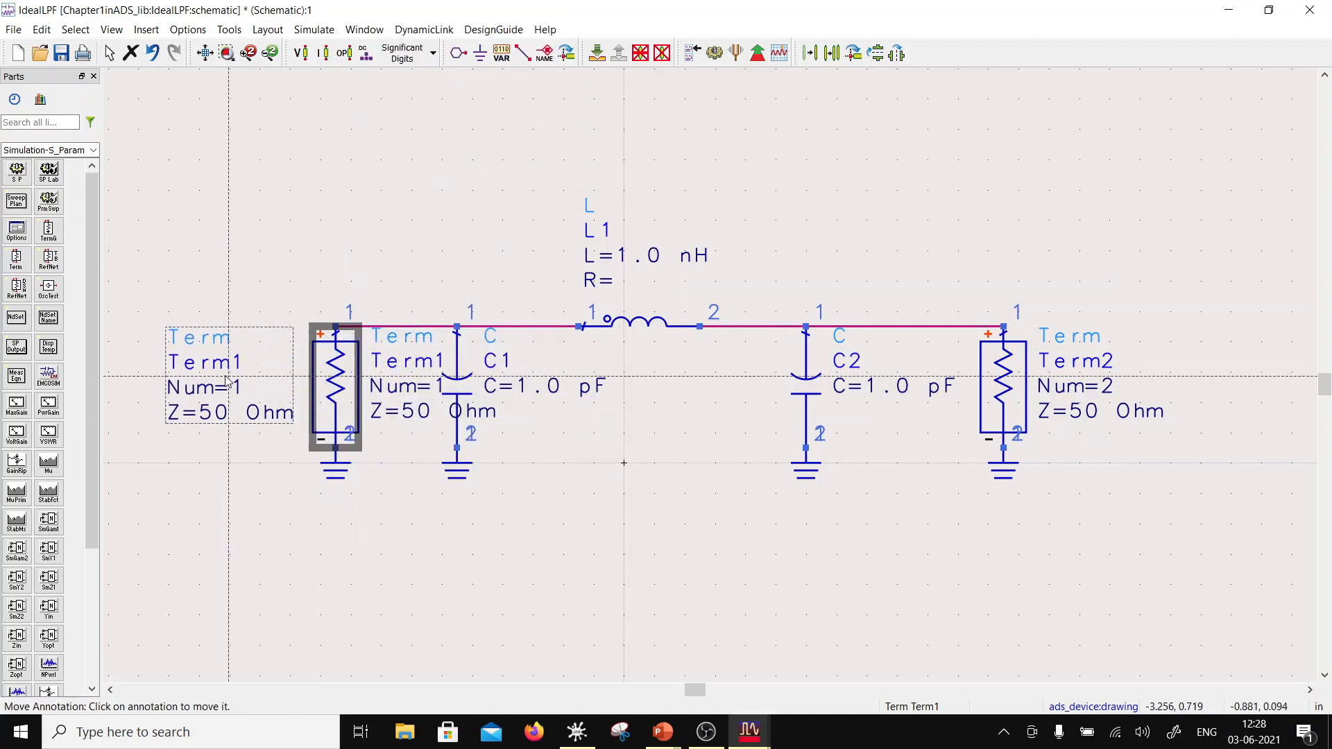
left_click(226, 382)
key("Escape")
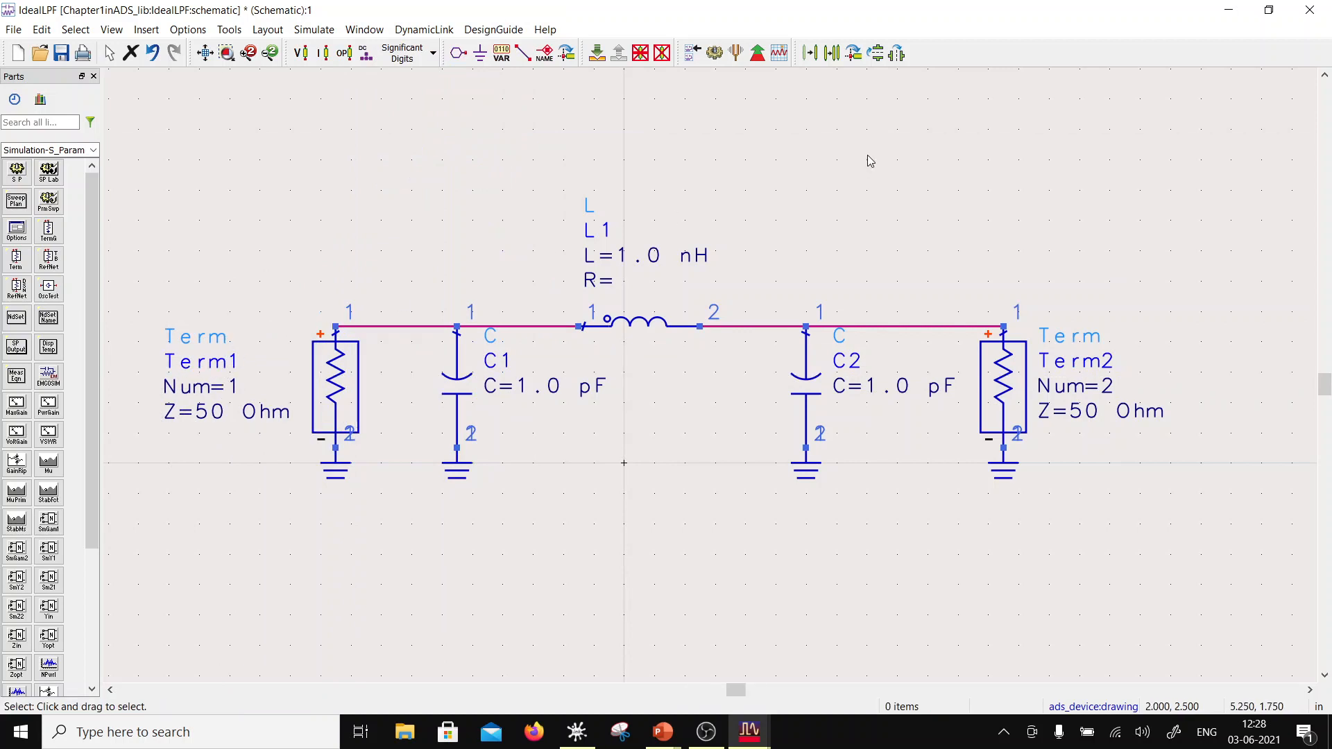
scroll(707, 333, "down", 2)
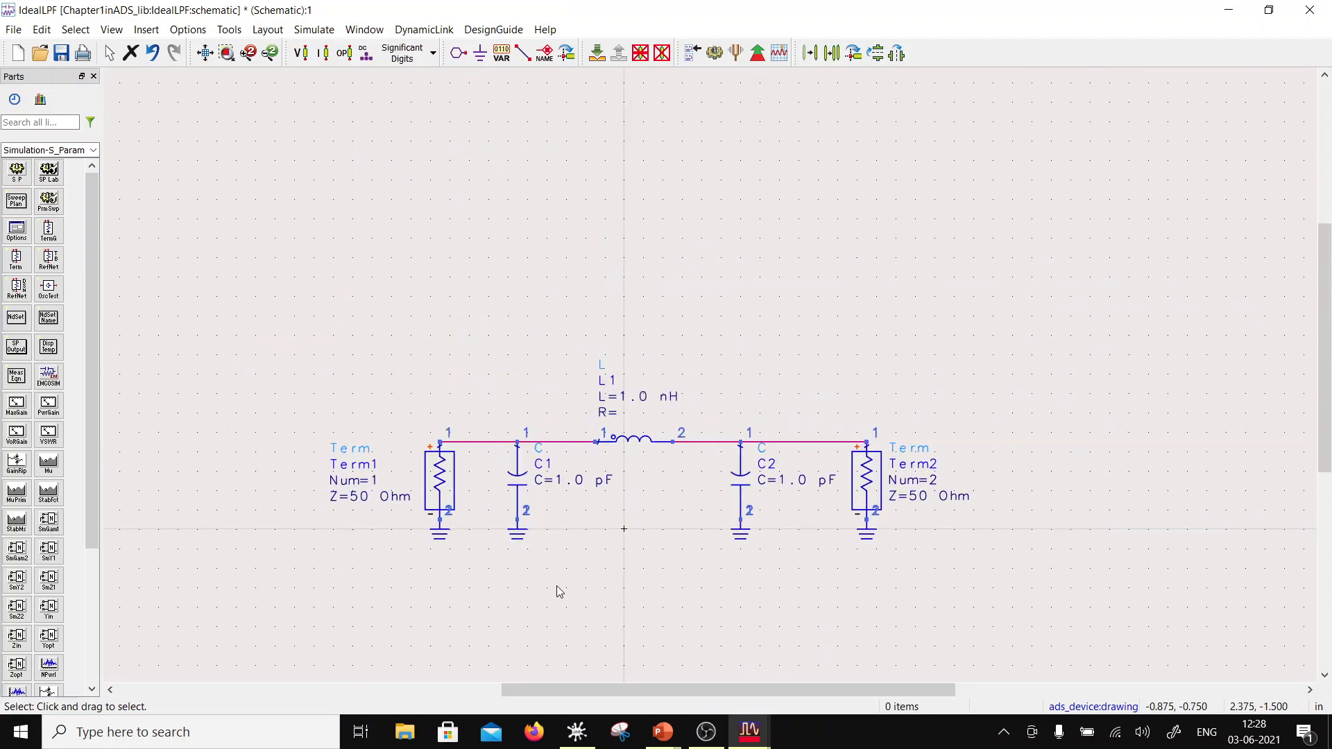
scroll(686, 413, "up", 2)
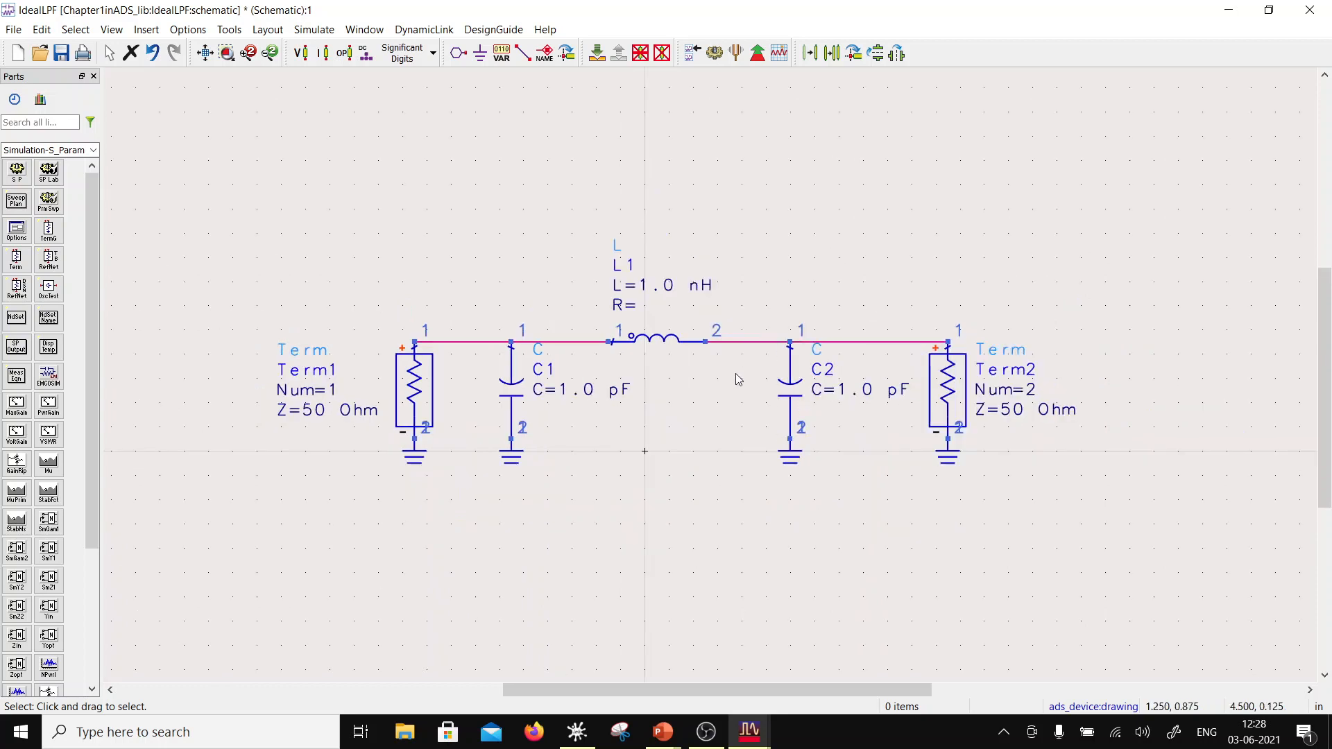
scroll(708, 386, "down", 1)
scroll(708, 387, "up", 1)
scroll(705, 378, "down", 1)
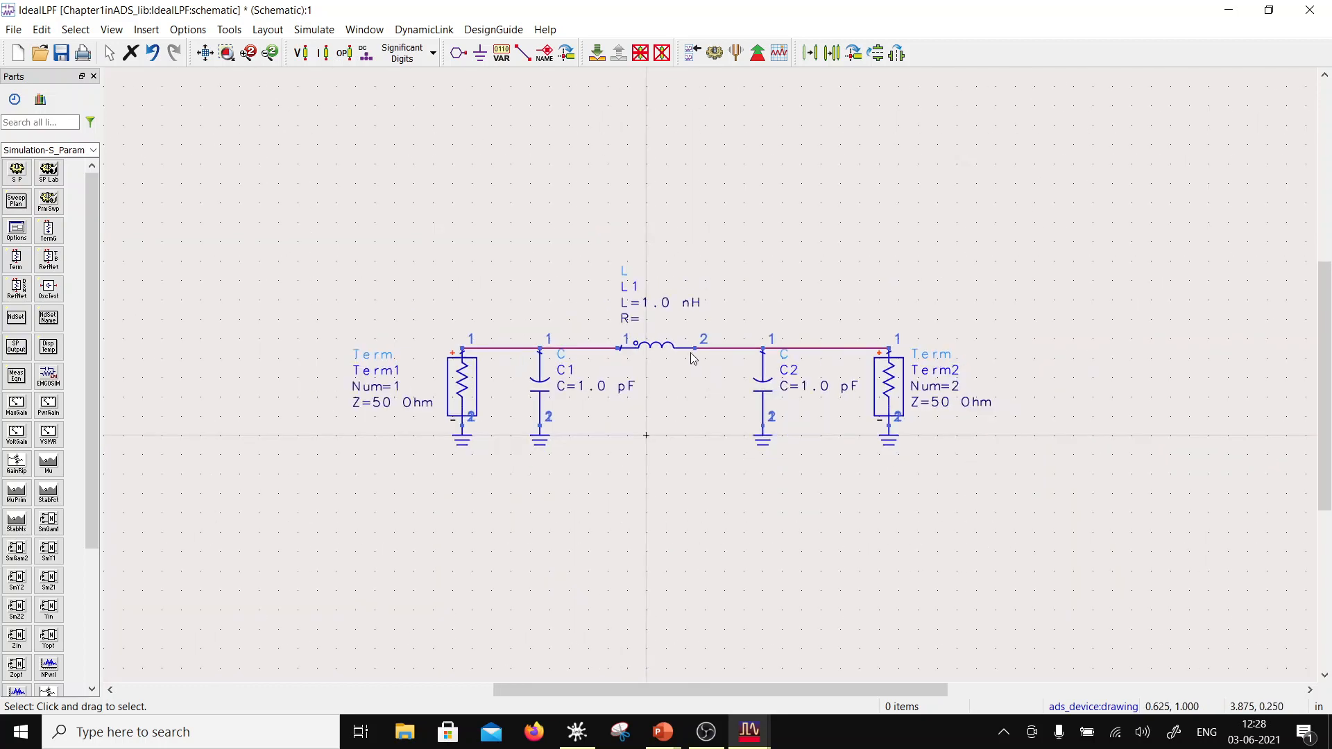
scroll(694, 358, "up", 1)
scroll(509, 318, "up", 1)
scroll(663, 366, "up", 1)
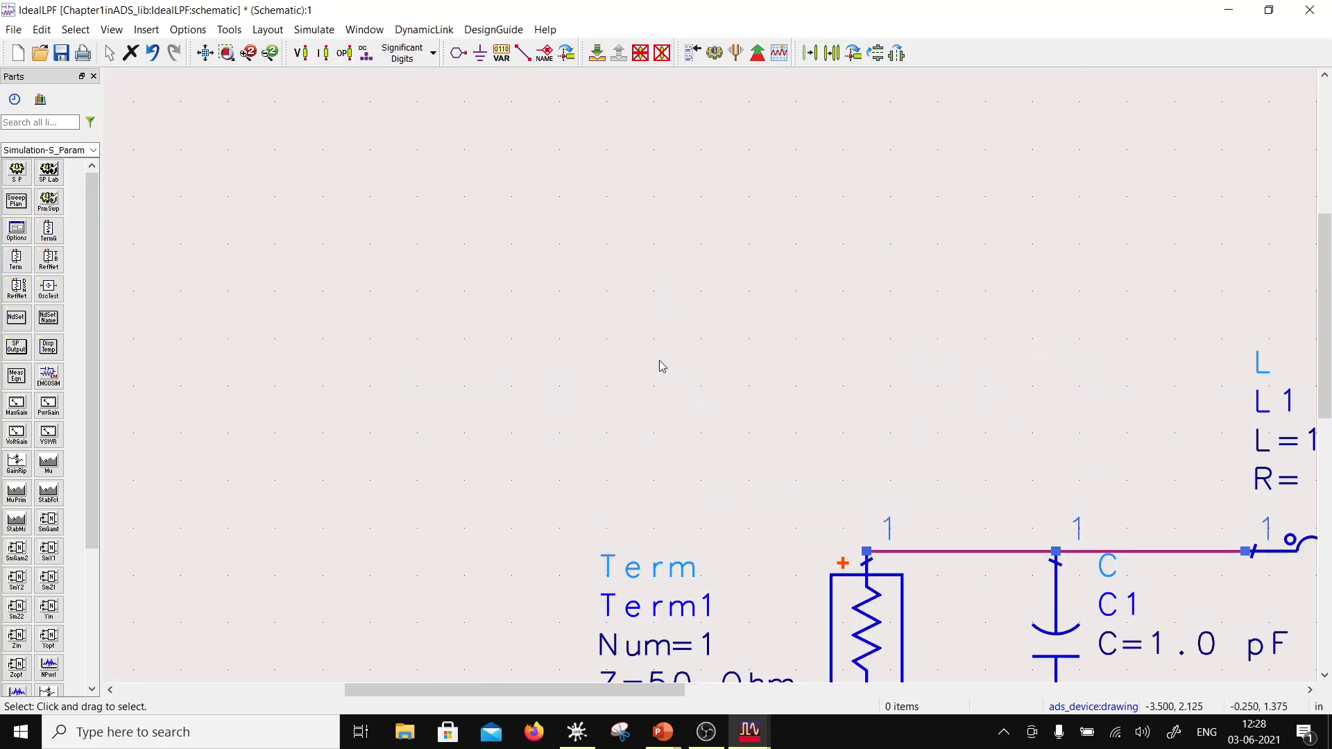
scroll(662, 366, "down", 1)
scroll(704, 377, "up", 1)
scroll(764, 383, "down", 1)
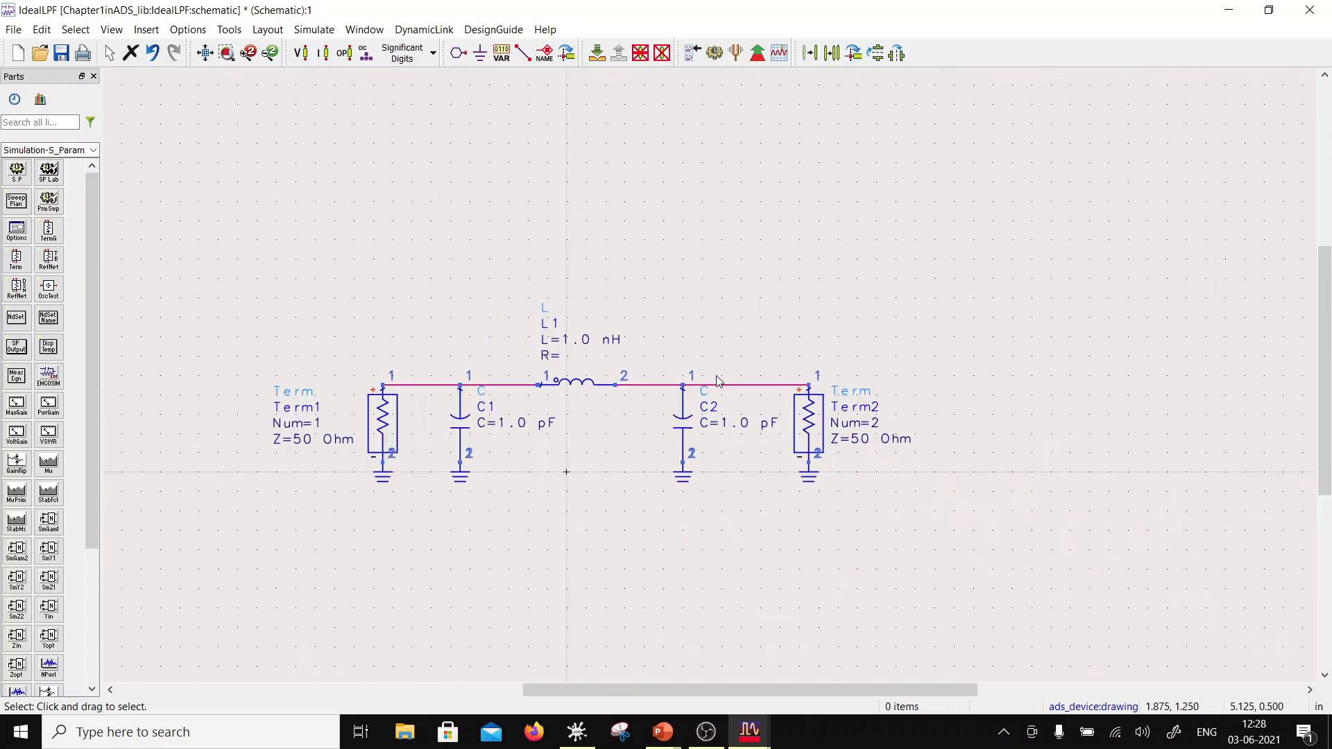
scroll(679, 423, "up", 1)
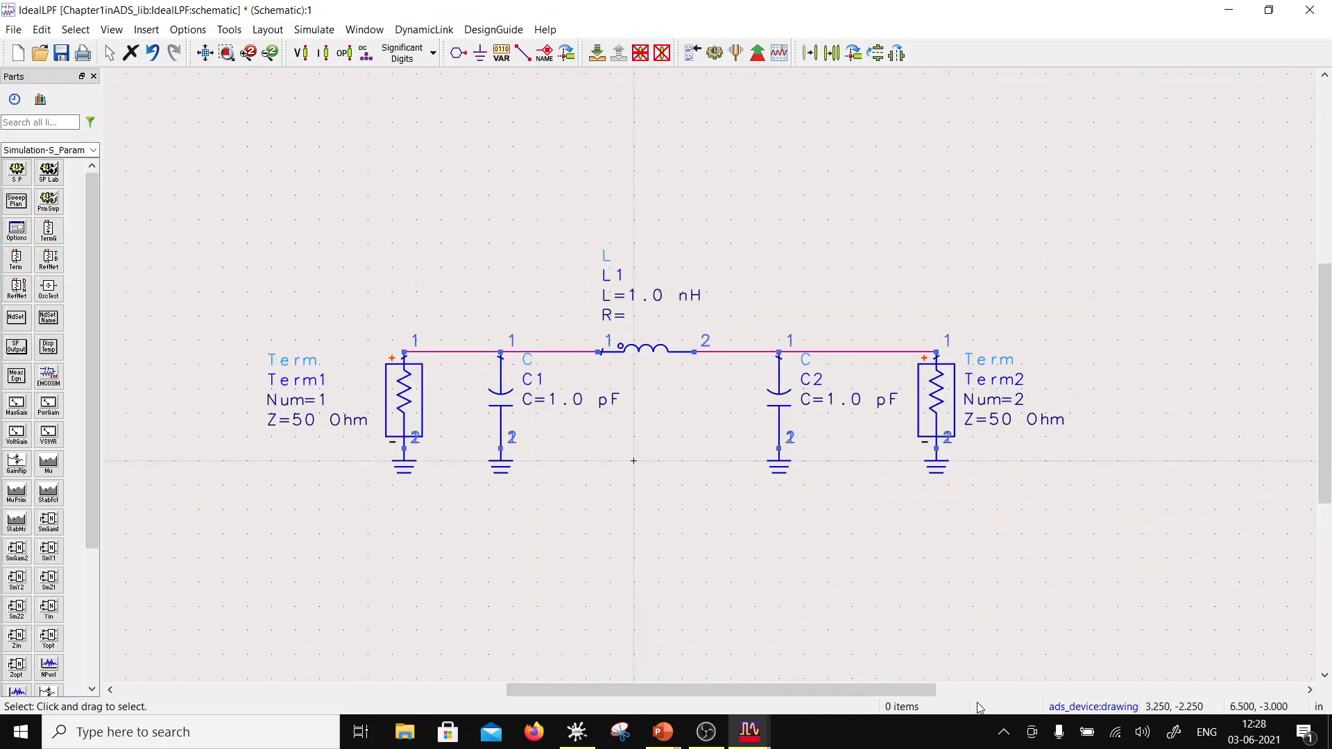
scroll(973, 689, "left", 1)
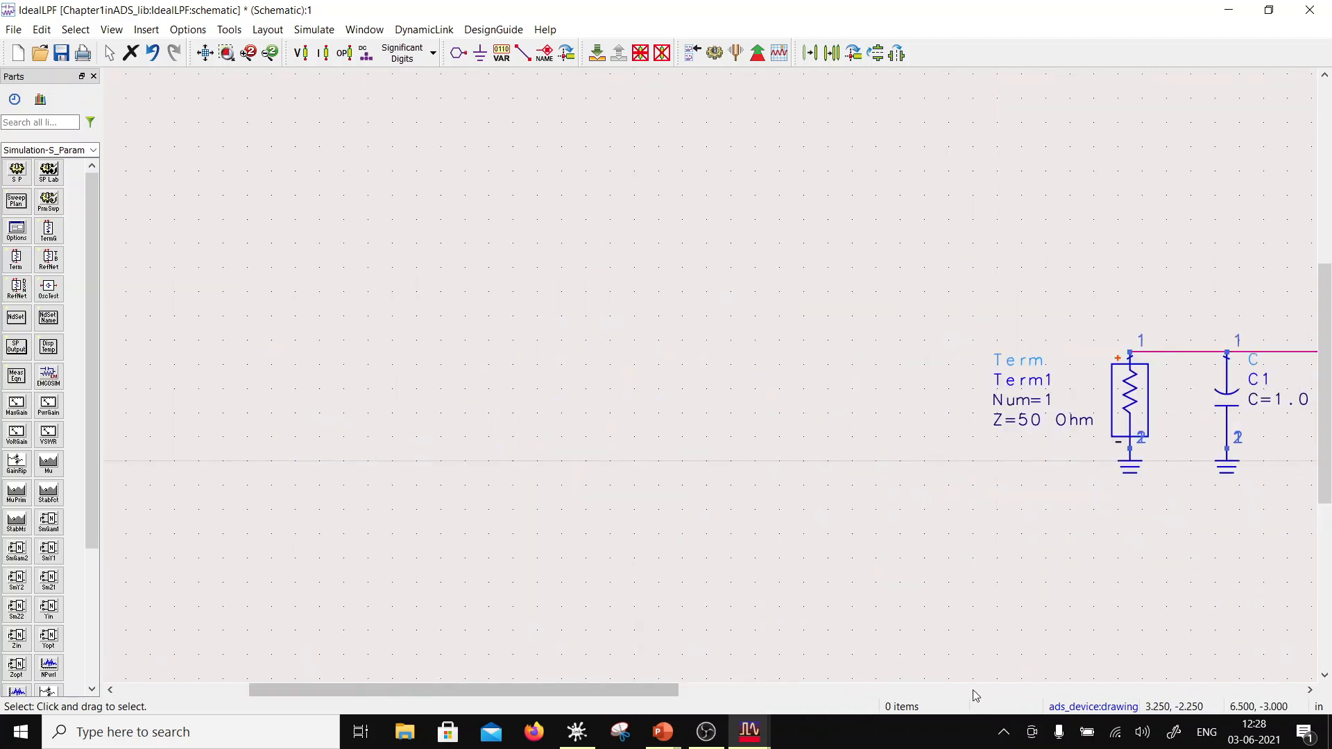
scroll(972, 689, "right", 1)
scroll(973, 689, "left", 1)
scroll(971, 689, "right", 1)
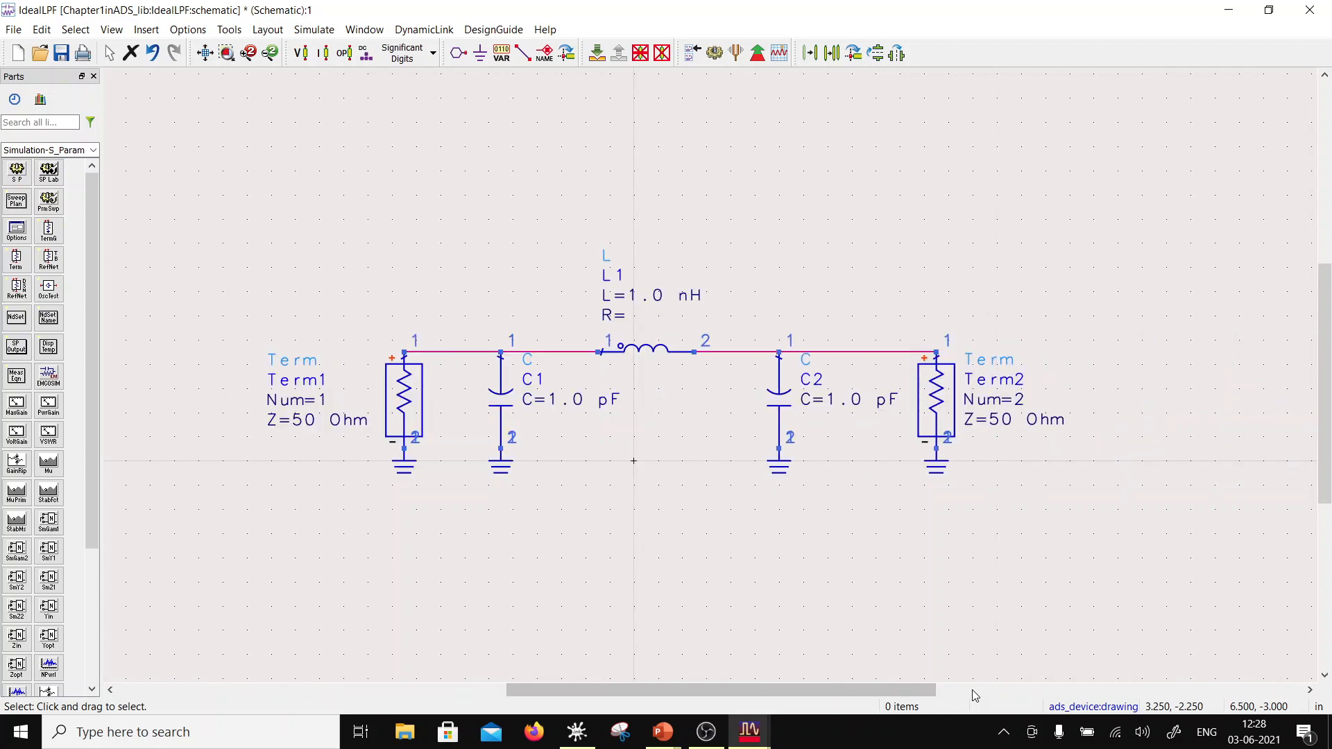
scroll(971, 690, "left", 1)
scroll(972, 690, "right", 1)
scroll(972, 690, "right", 1)
scroll(972, 689, "left", 2)
scroll(972, 690, "right", 1)
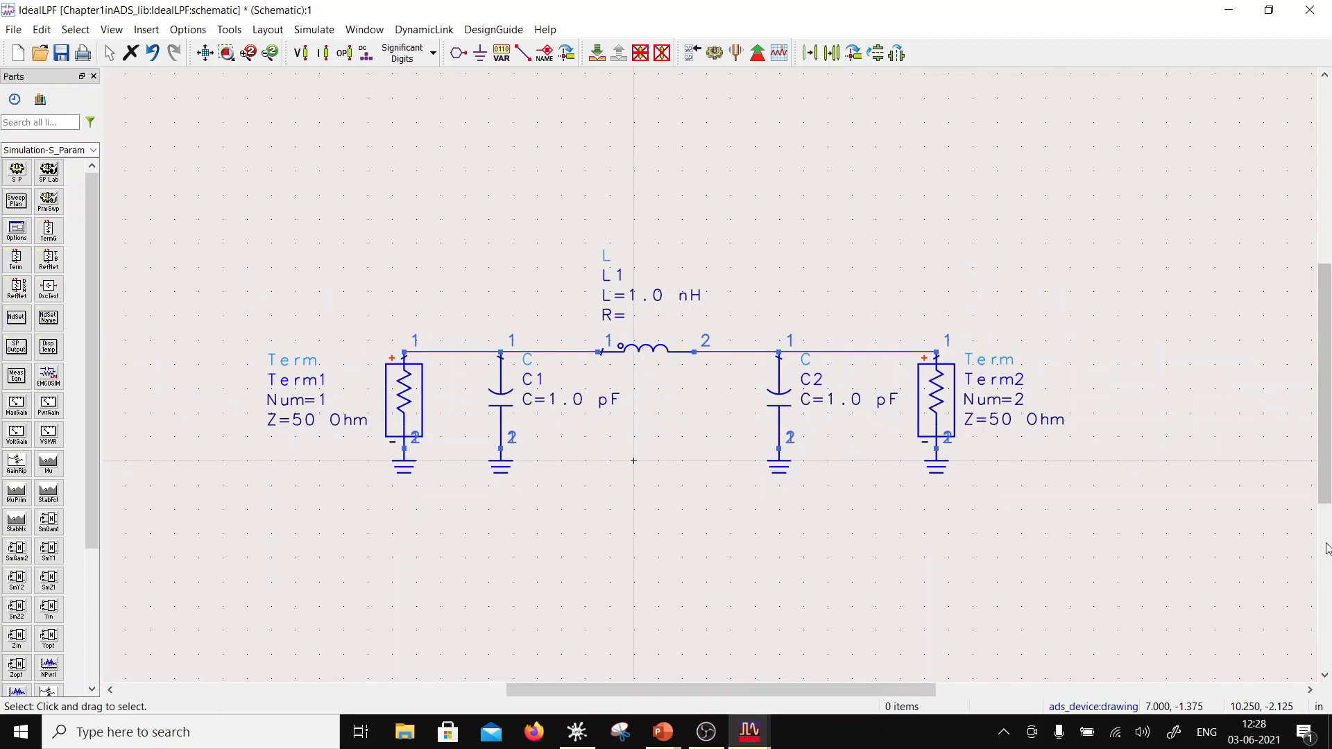
scroll(1327, 549, "up", 1)
scroll(1327, 548, "down", 2)
scroll(1327, 548, "up", 2)
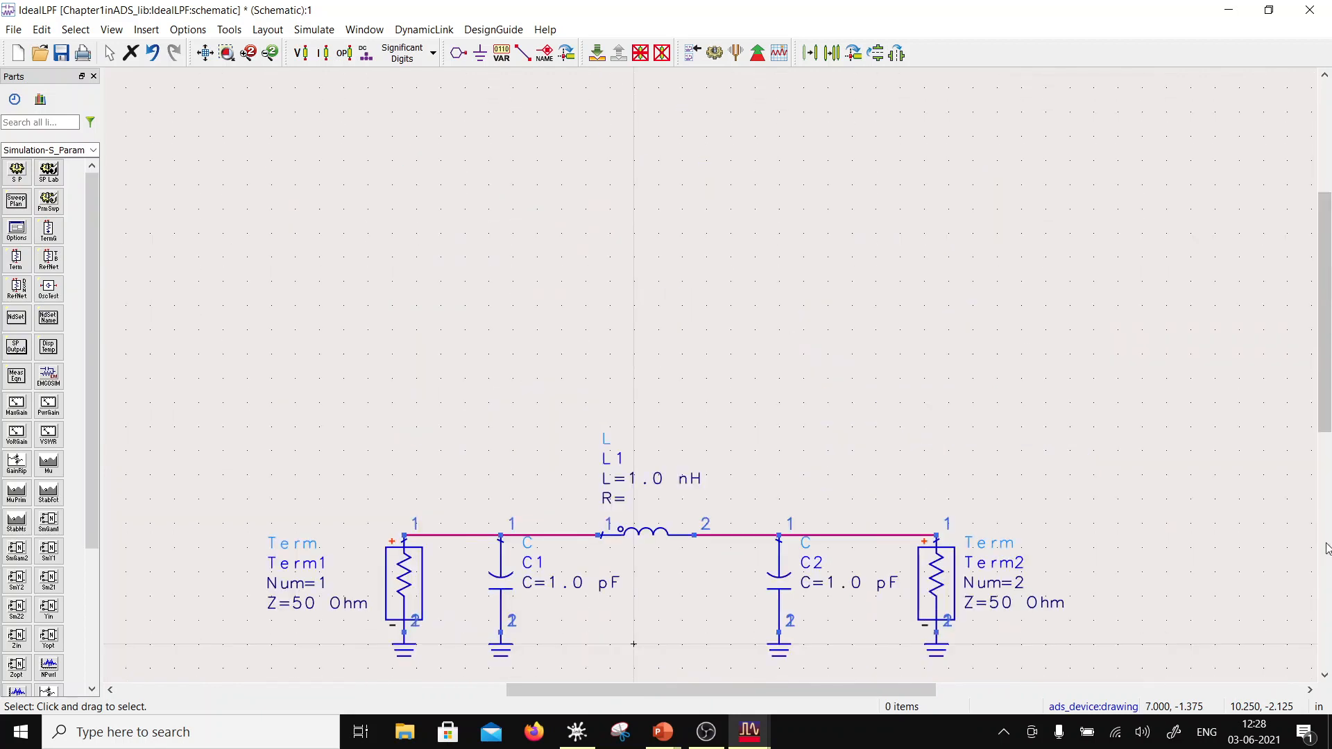
scroll(1326, 549, "down", 1)
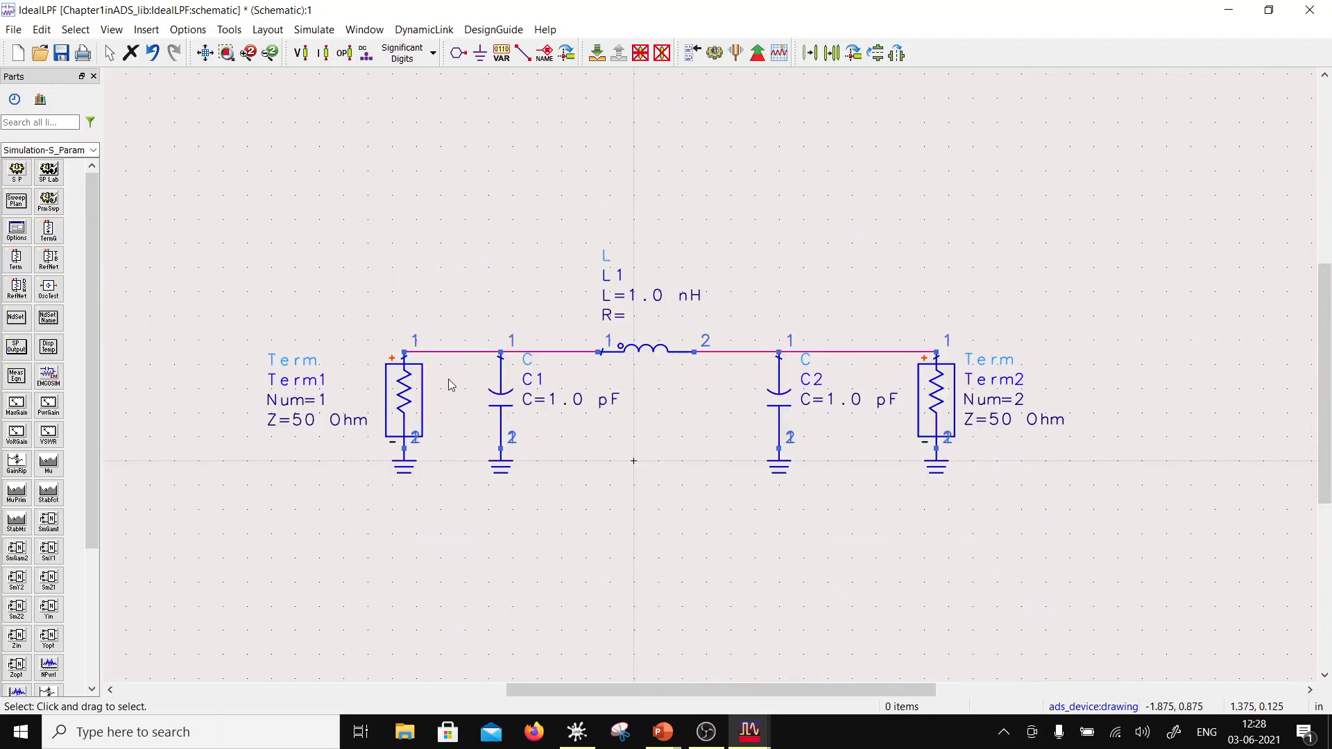
- Place an S-parameter simulation controller in the empty area above the filter circuit
left_click(16, 171)
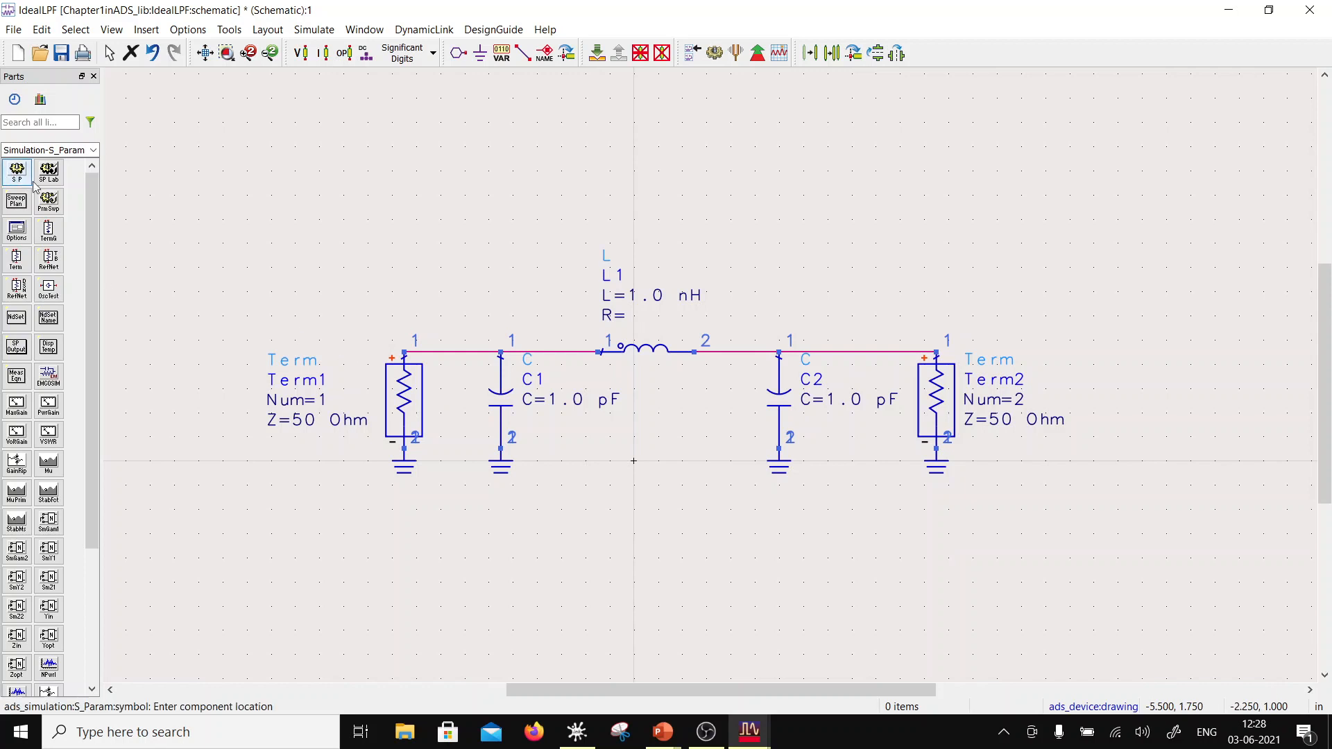
left_click(791, 111)
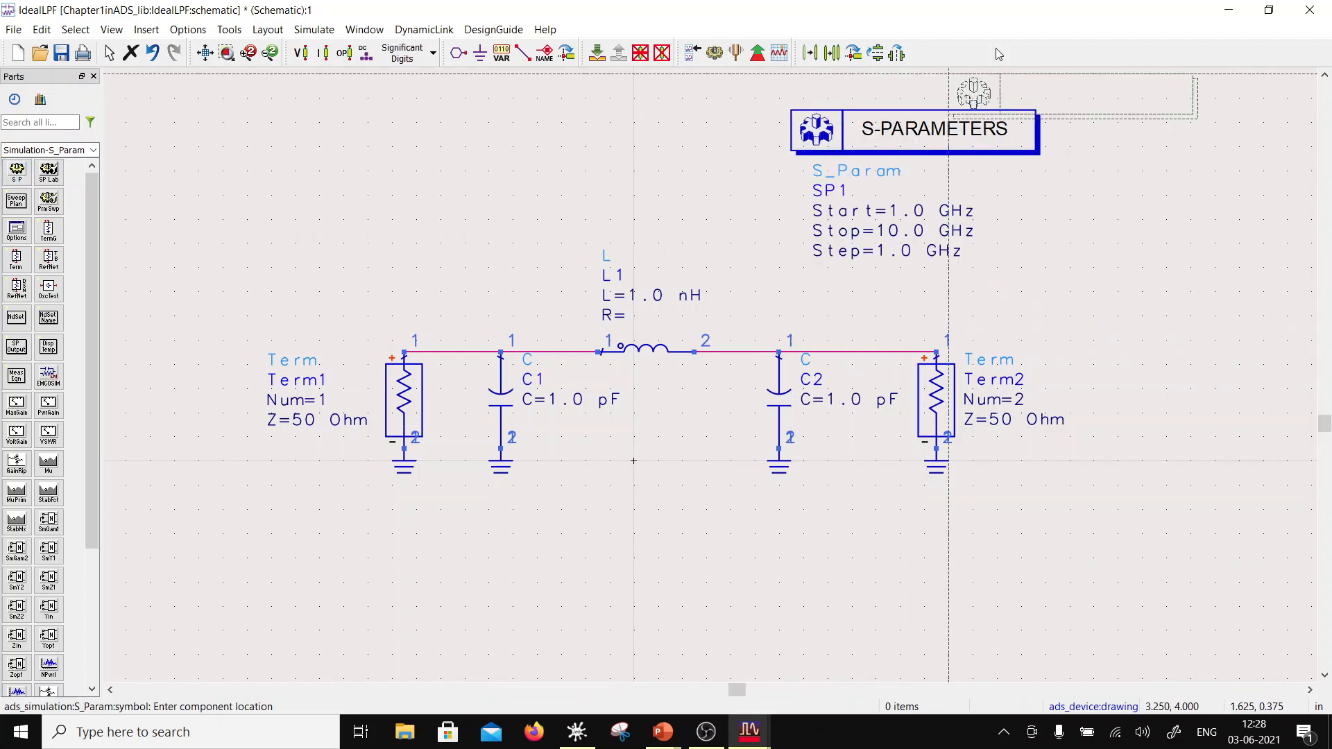
key("Escape")
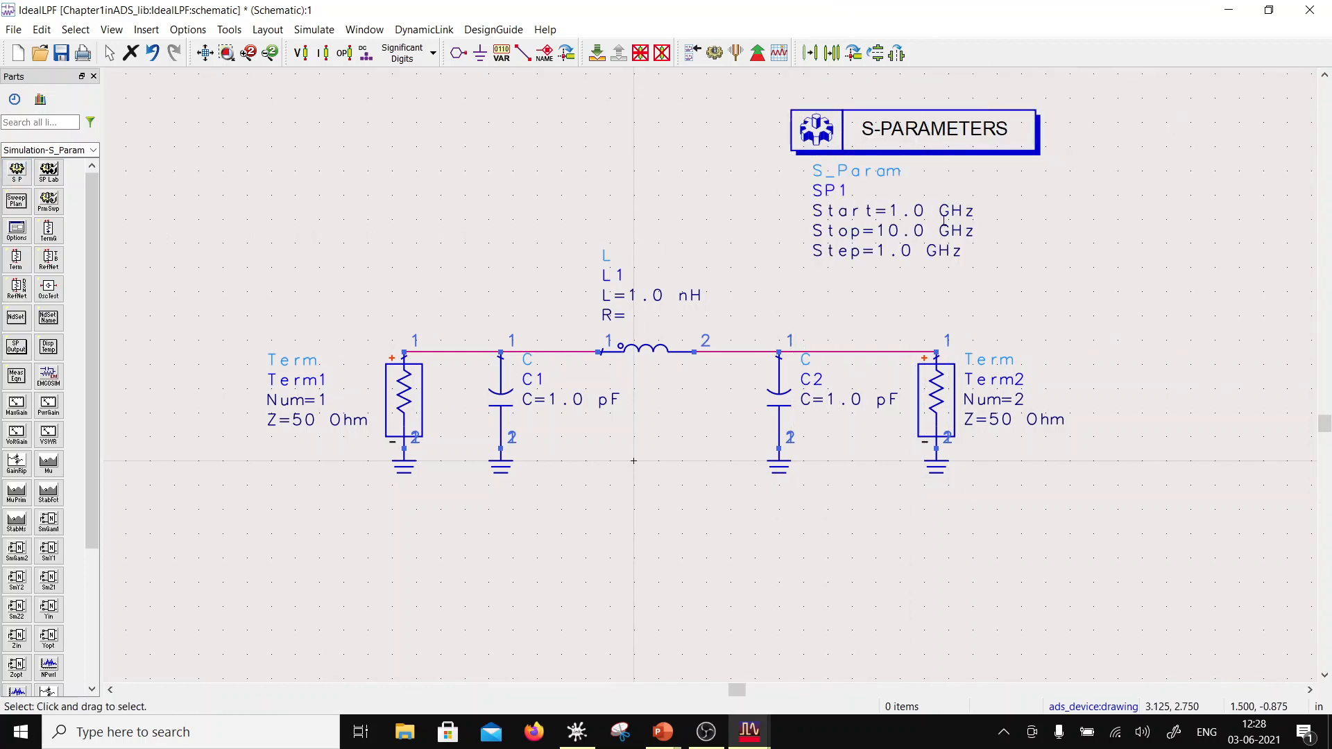
- Set the S-parameter controller's sweep start to 0 GHz and its step to 10 MHz
double_click(903, 211)
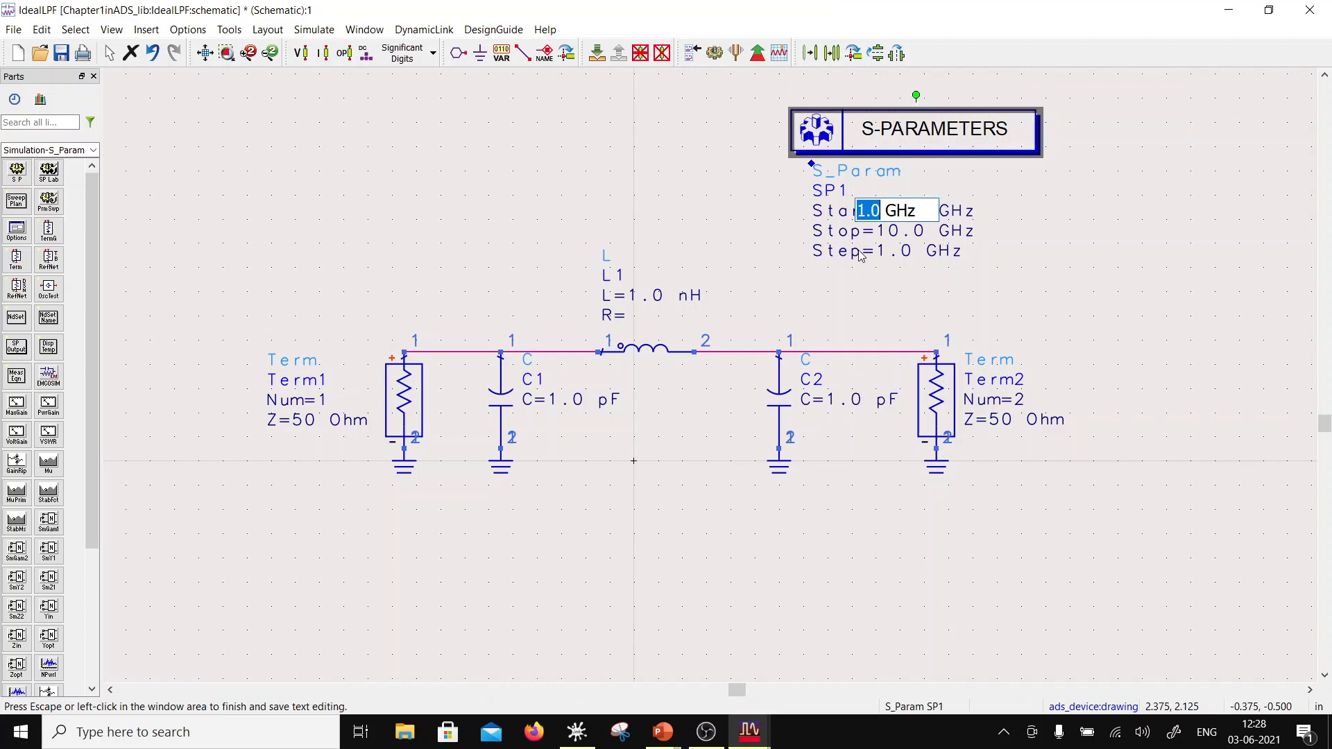
type("0")
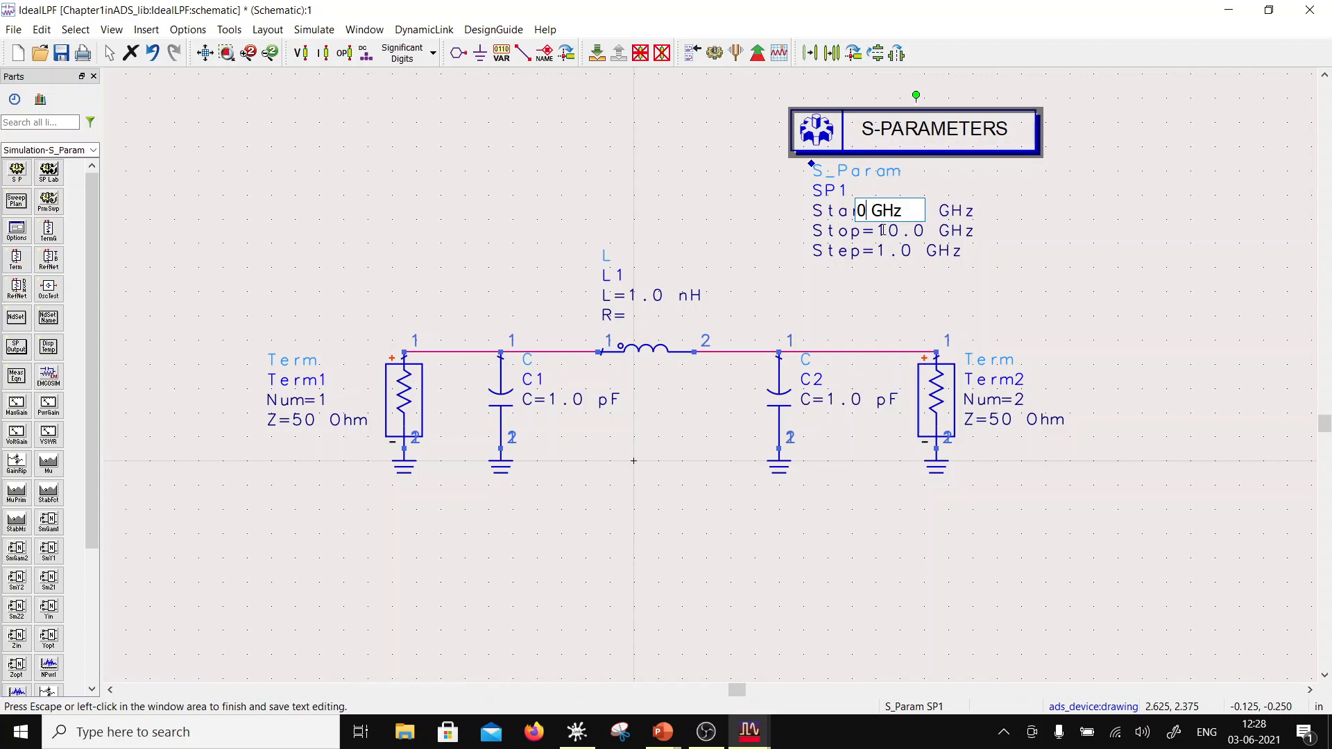
left_click(883, 230)
double_click(885, 251)
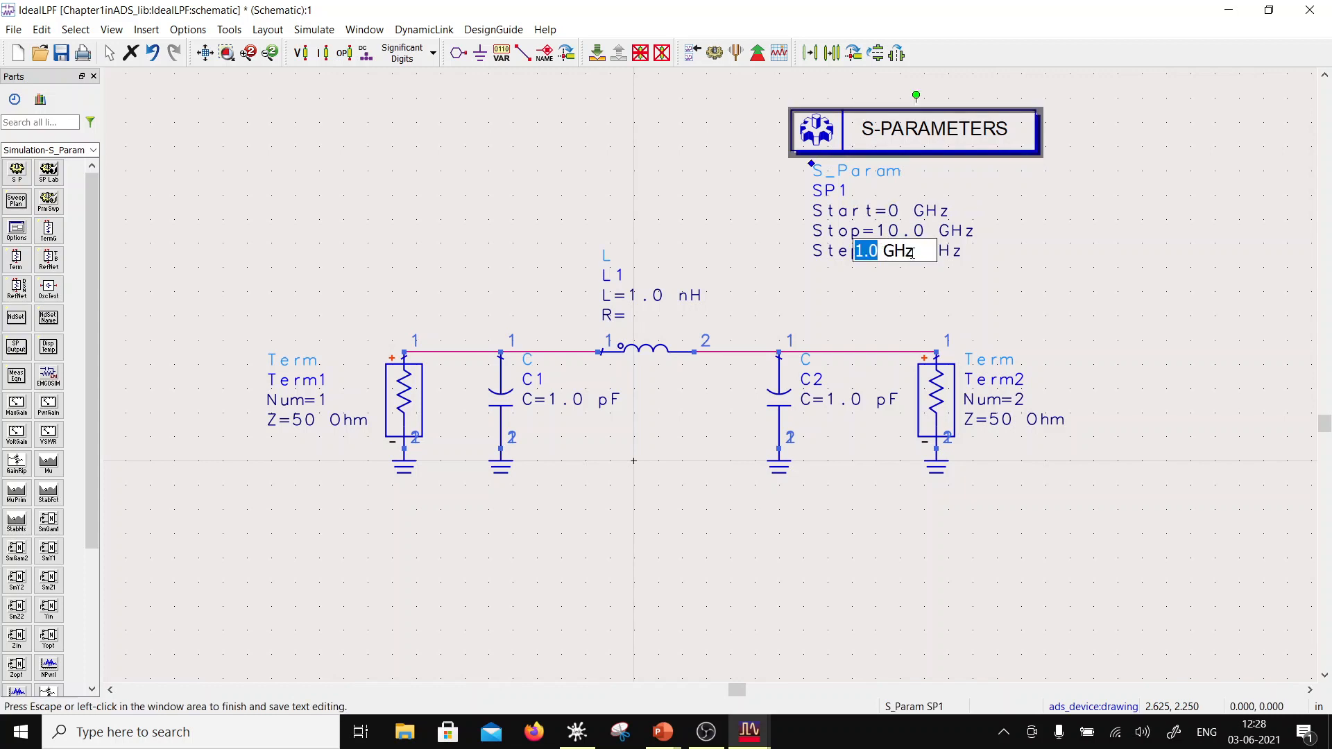
left_click_drag(895, 251, 884, 251)
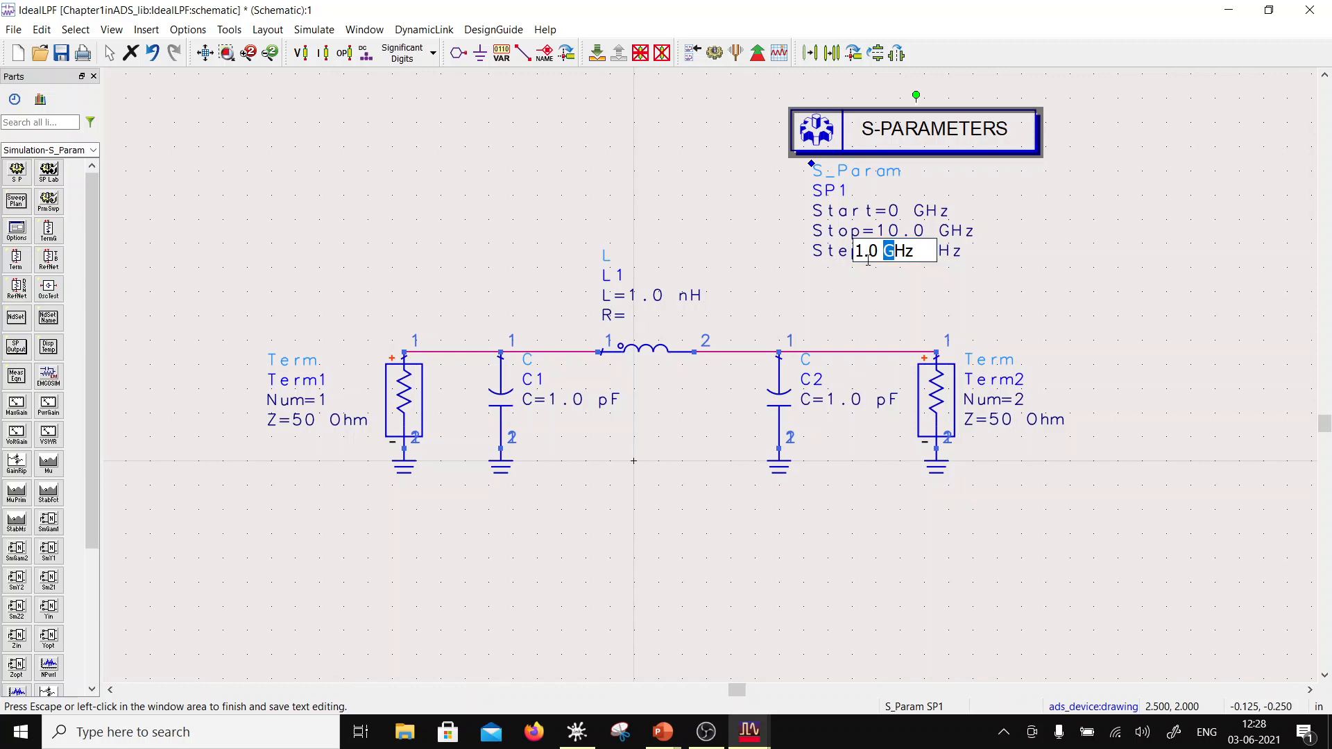
type("M")
key("BackSpace")
left_click(1020, 264)
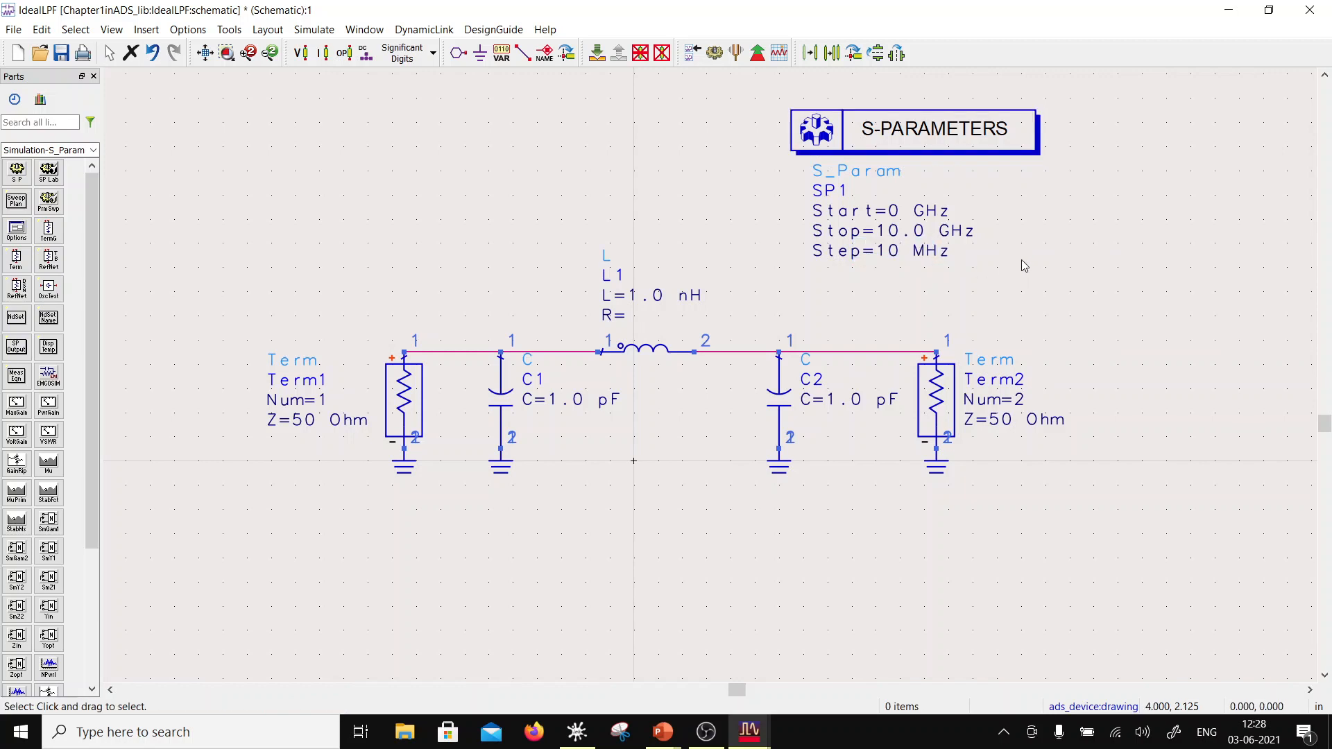
- Examine the S-parameter controller's frequency settings, including the available sweep types and the sweep plan option
double_click(949, 144)
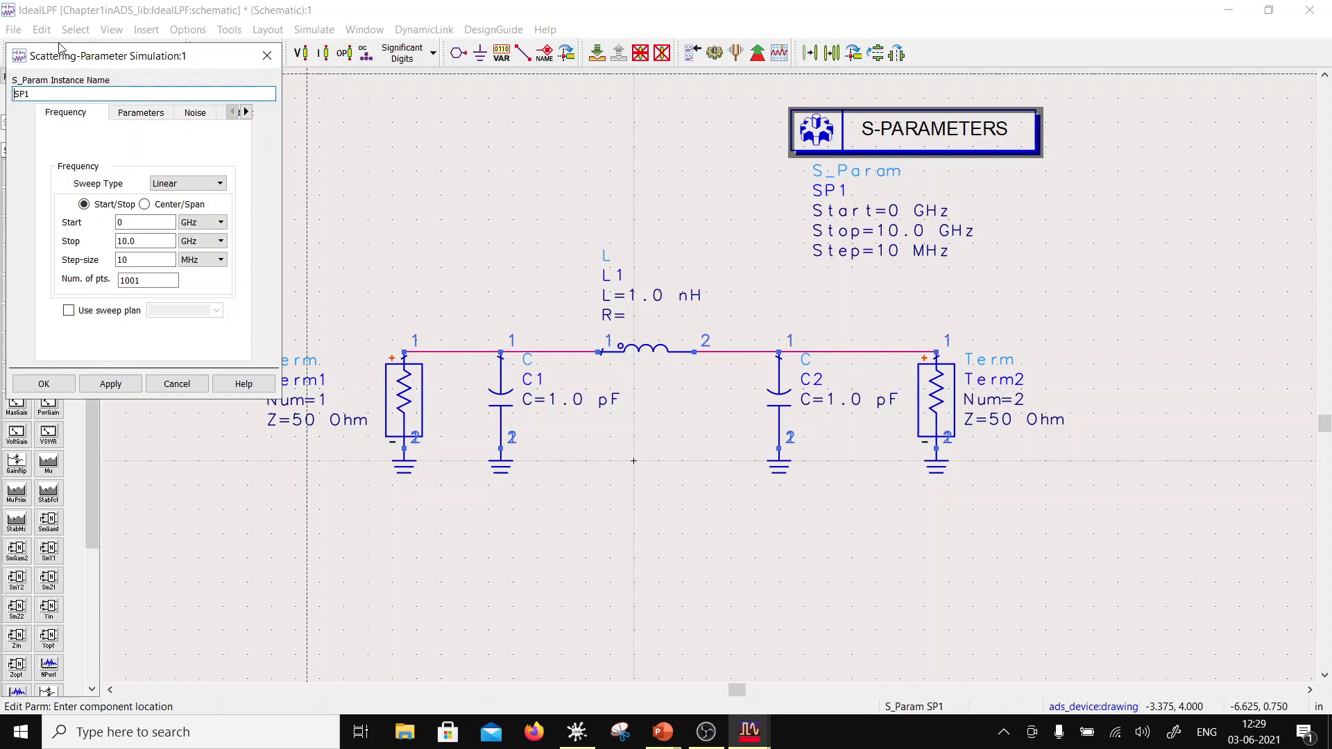
left_click_drag(97, 65, 595, 73)
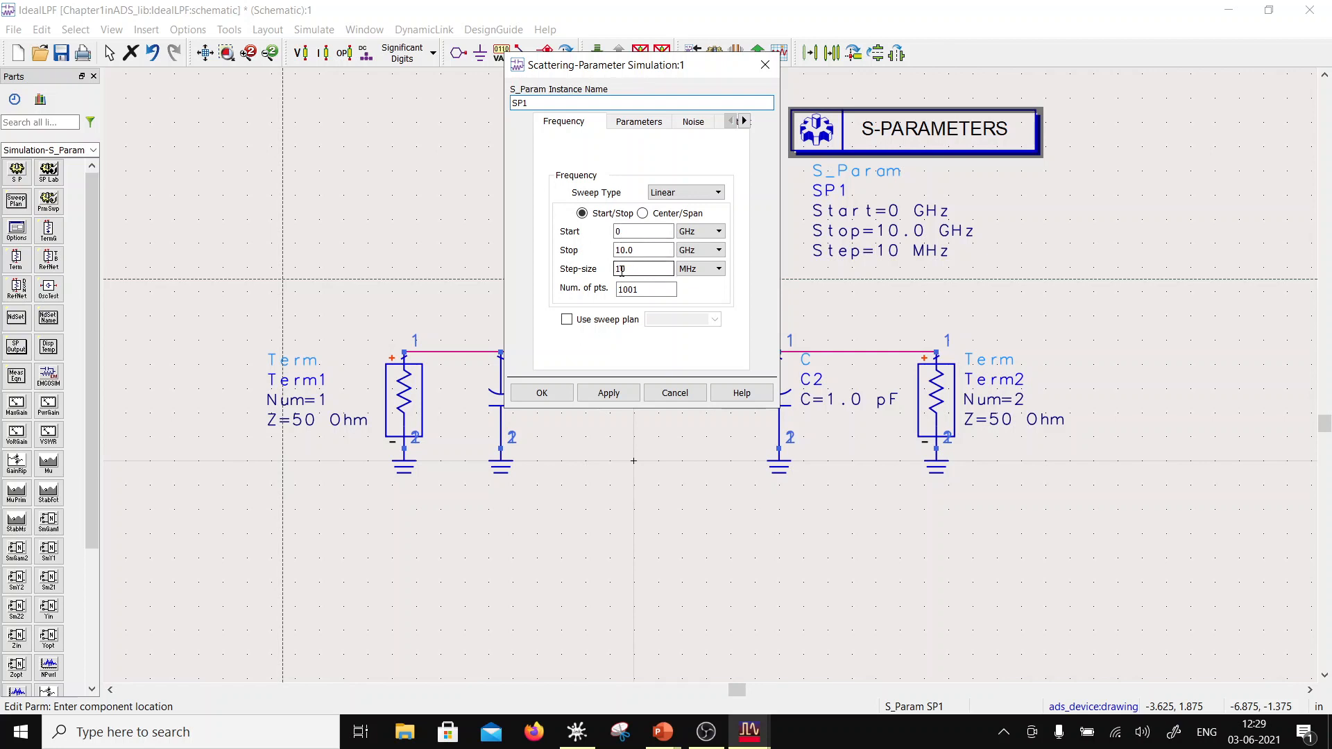
left_click(688, 194)
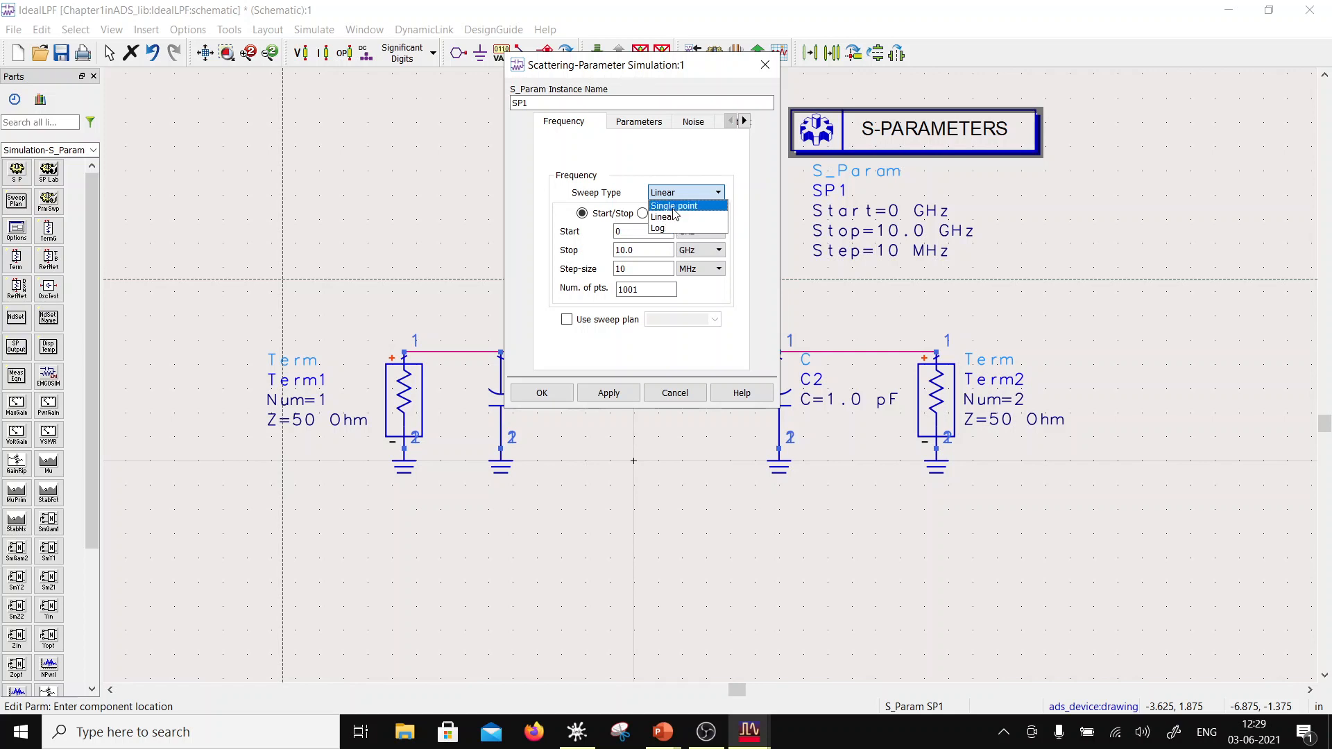
left_click(645, 160)
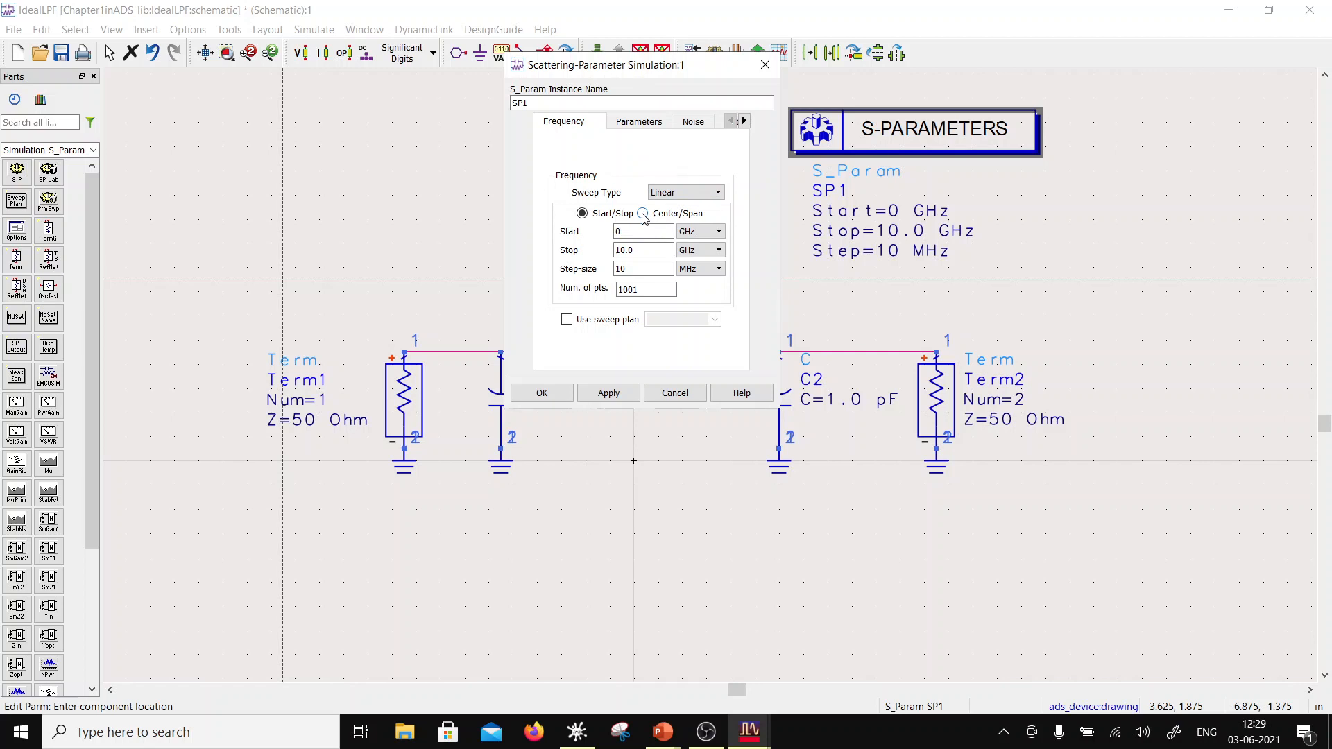
left_click(567, 320)
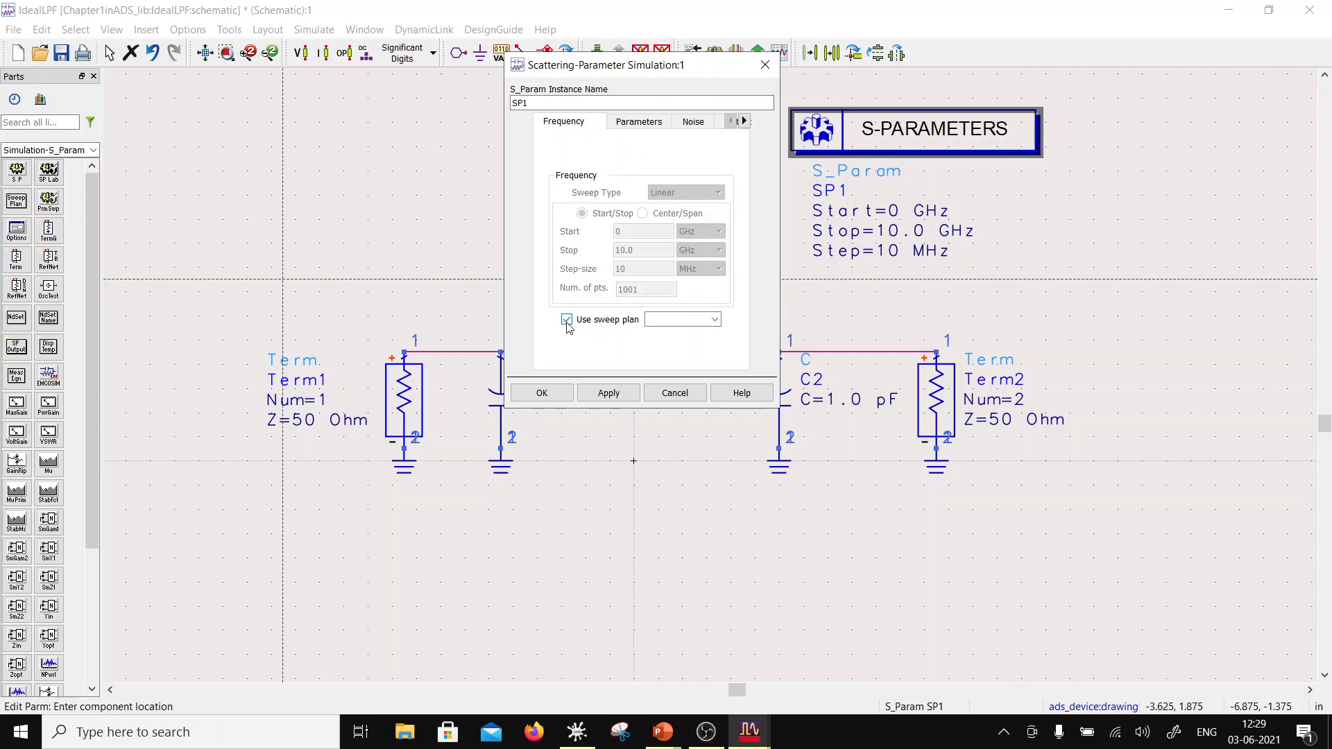
left_click(717, 323)
left_click(567, 321)
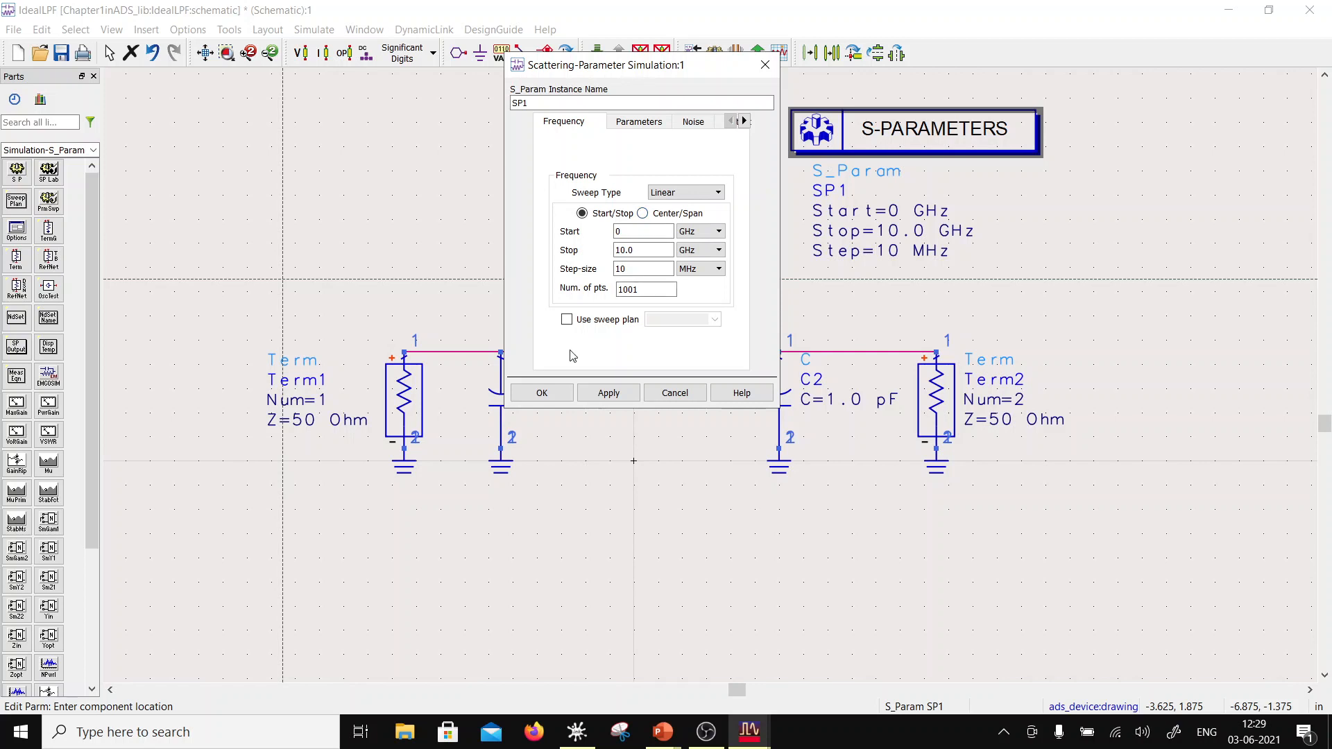
left_click(542, 394)
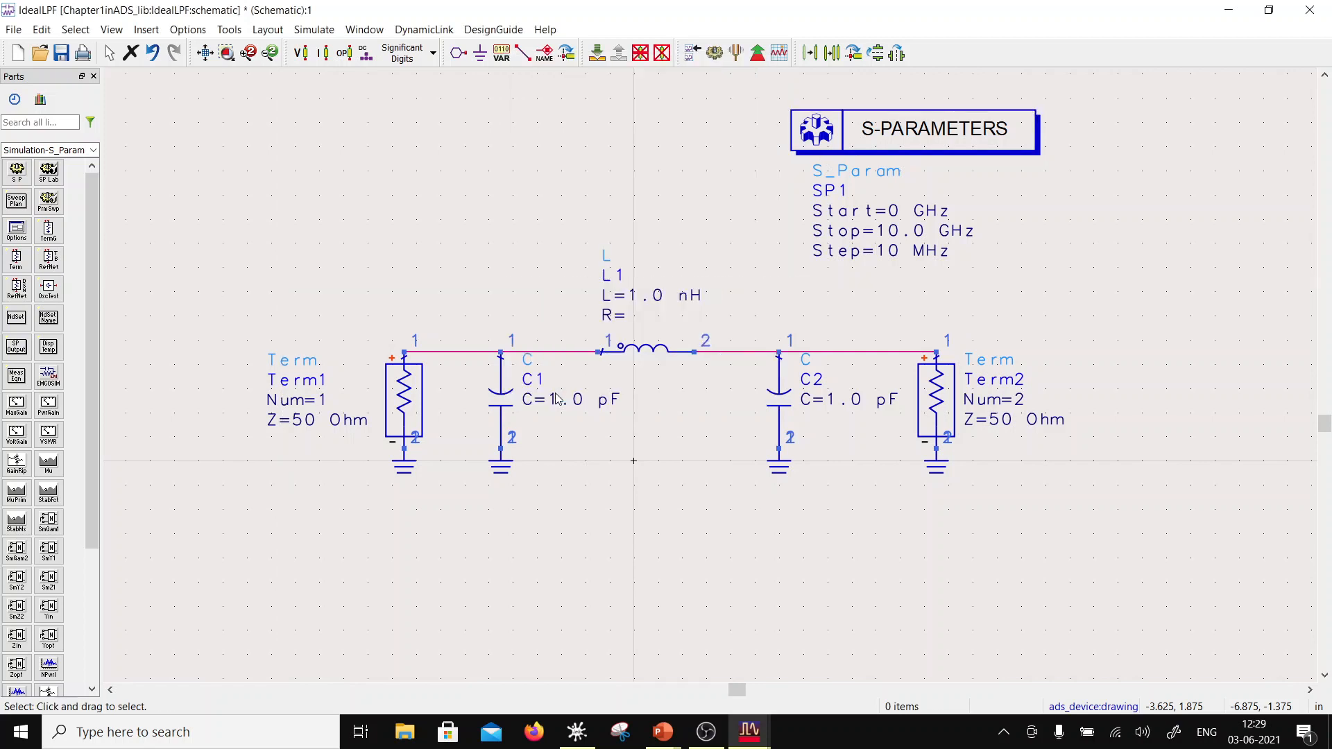
- Save the IdealLPF schematic and run its S-parameter simulation, moving the status and data display windows apart
left_click(61, 53)
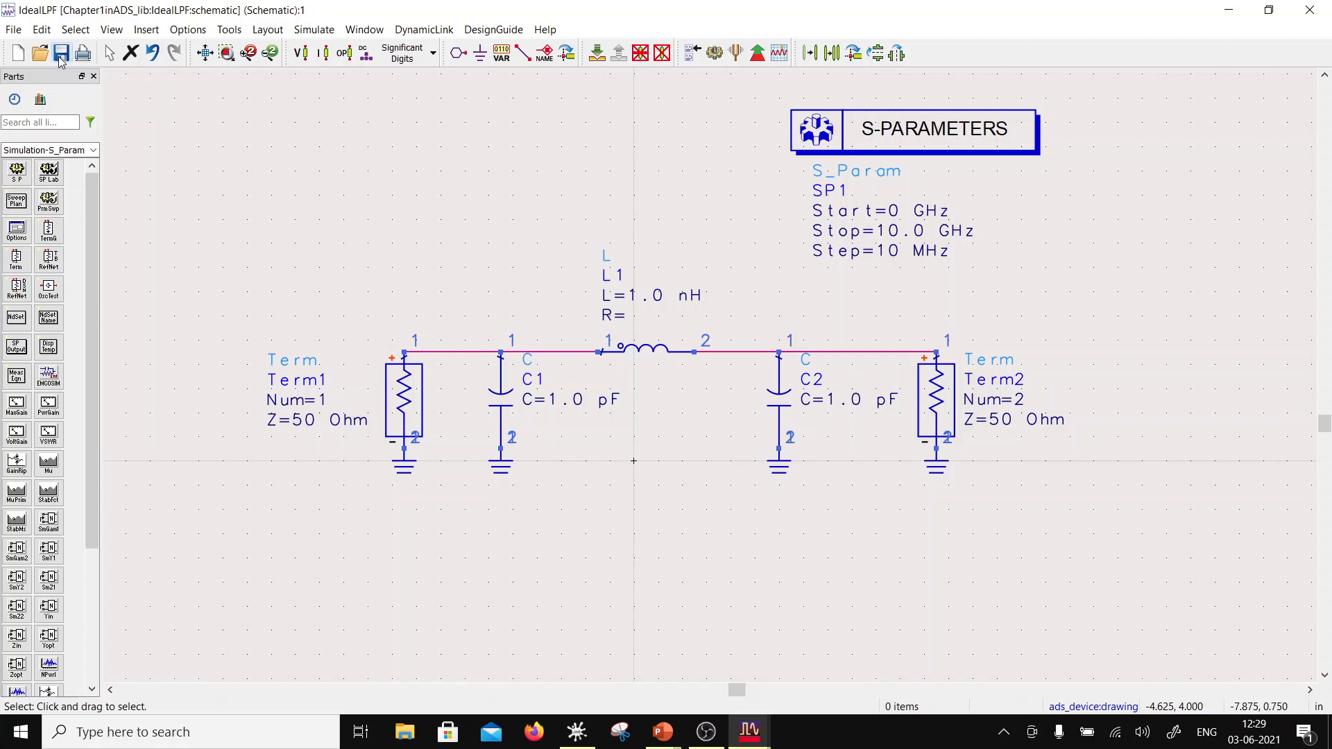
left_click(714, 54)
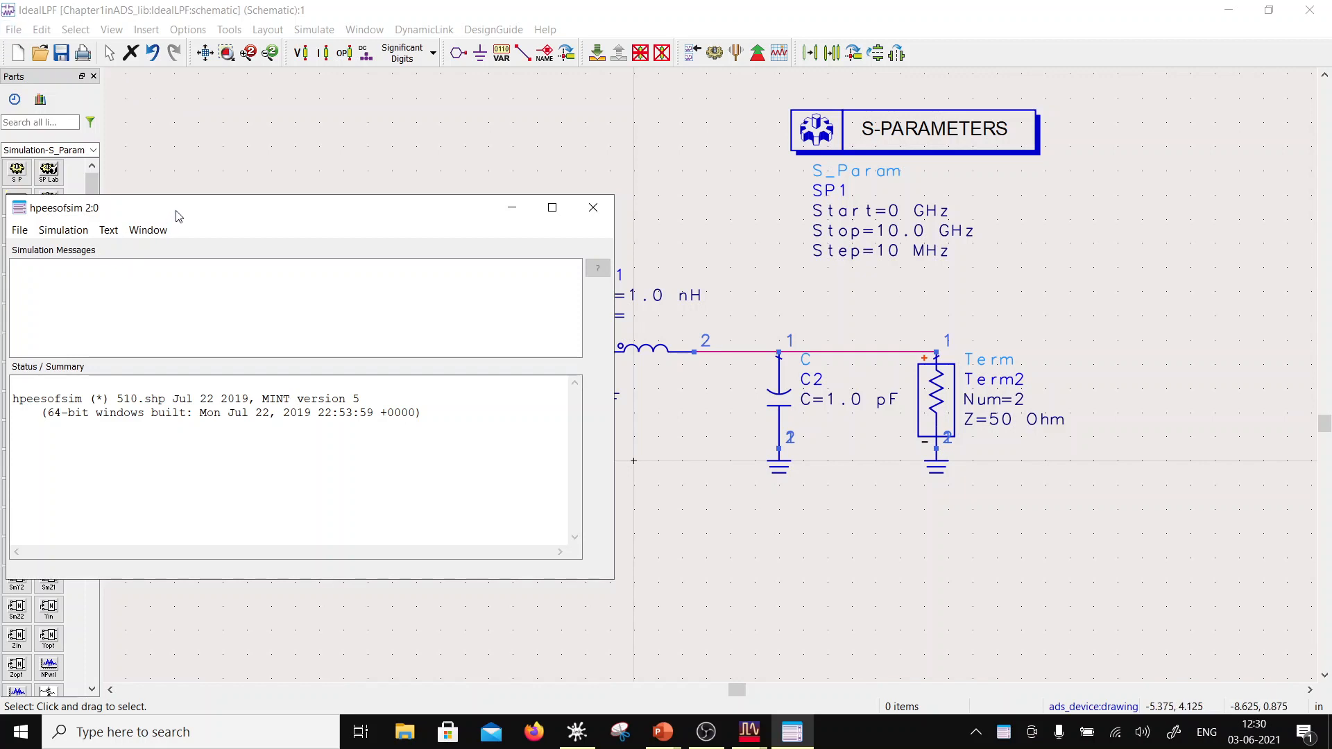
left_click_drag(178, 210, 182, 141)
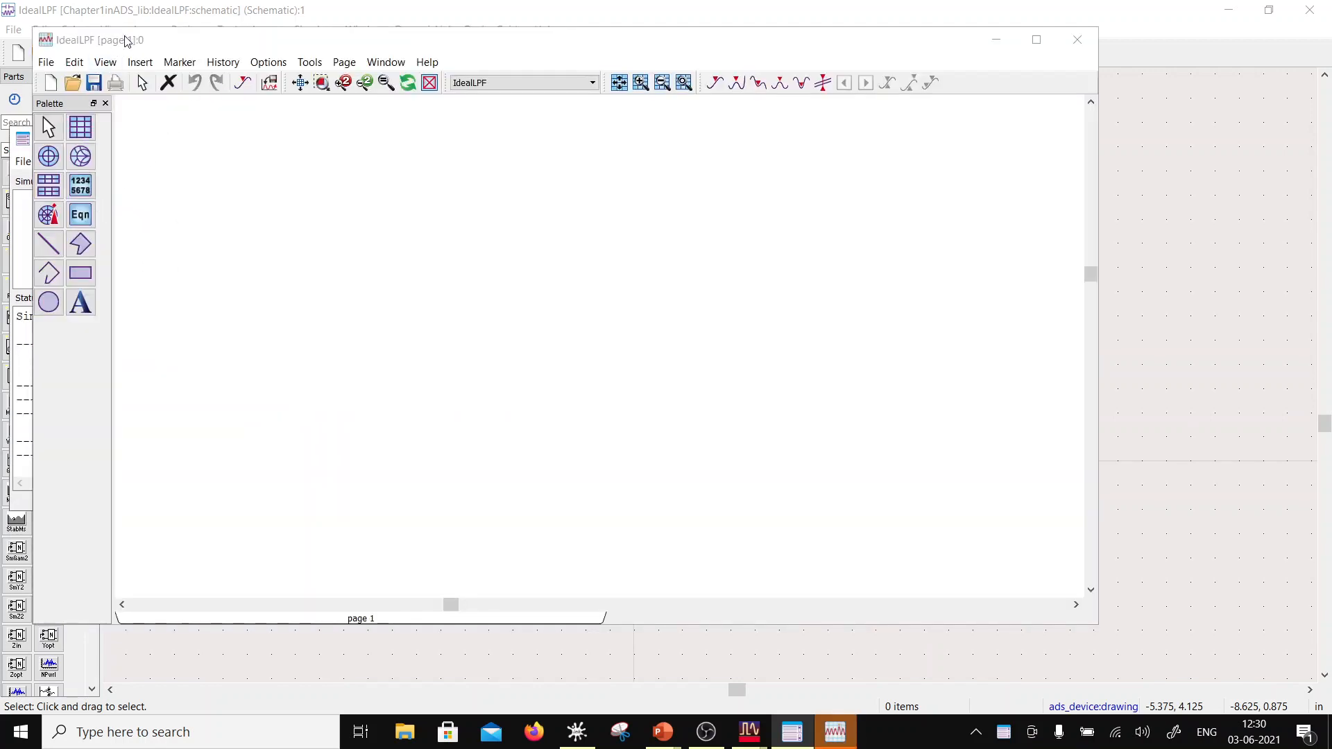
left_click_drag(126, 37, 402, 64)
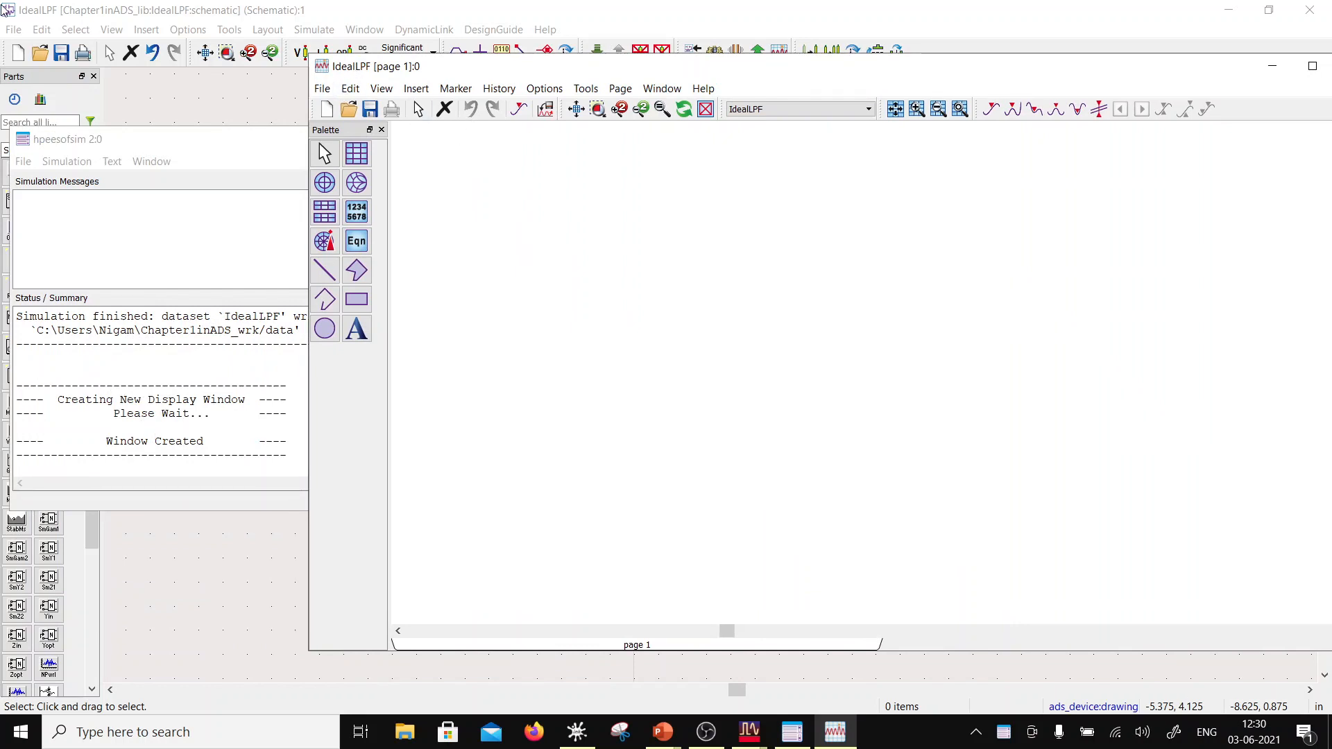
left_click(829, 109)
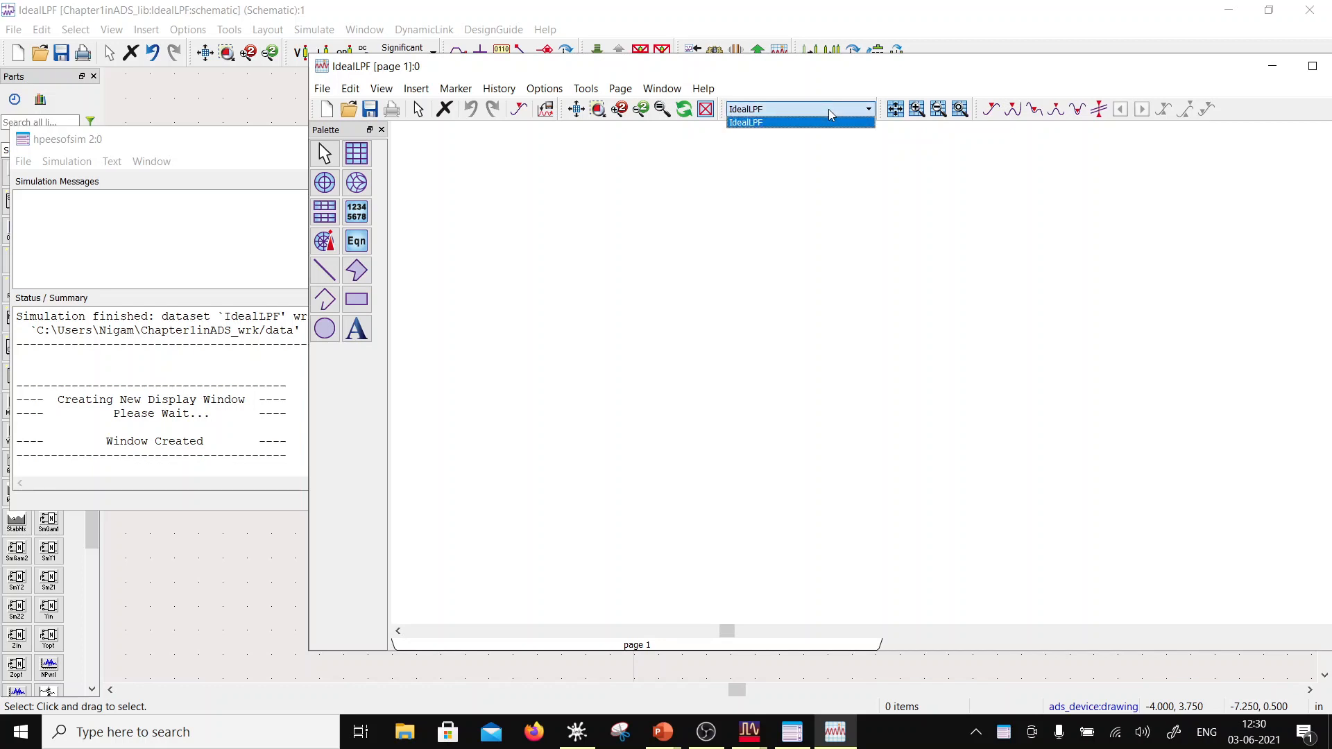
left_click(828, 110)
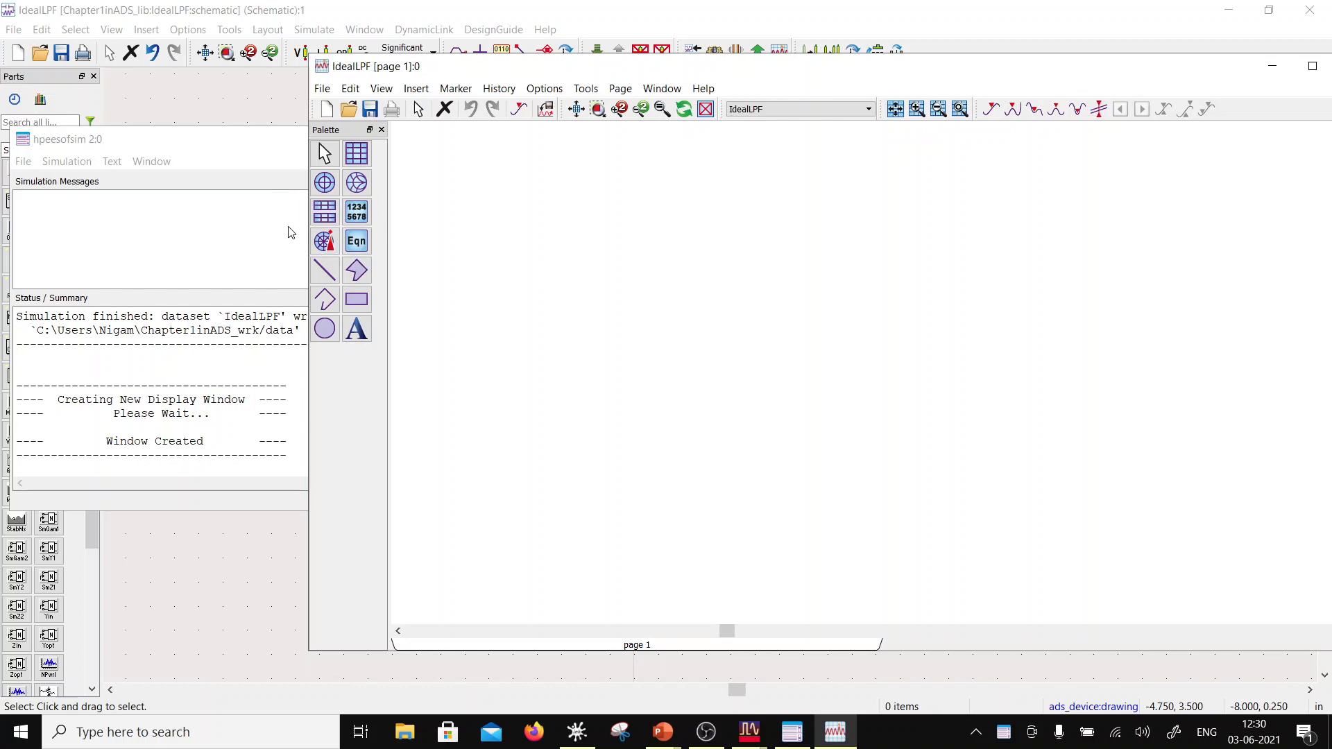
left_click(356, 153)
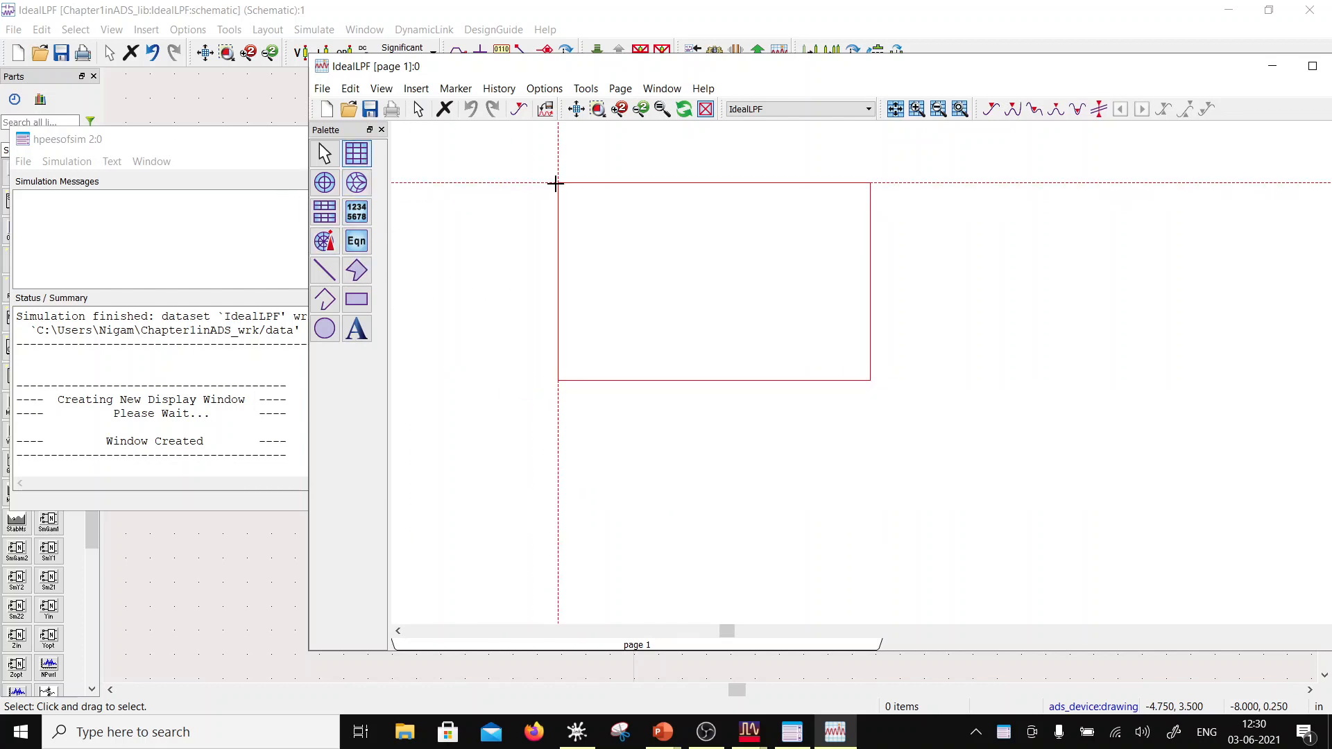
left_click(556, 185)
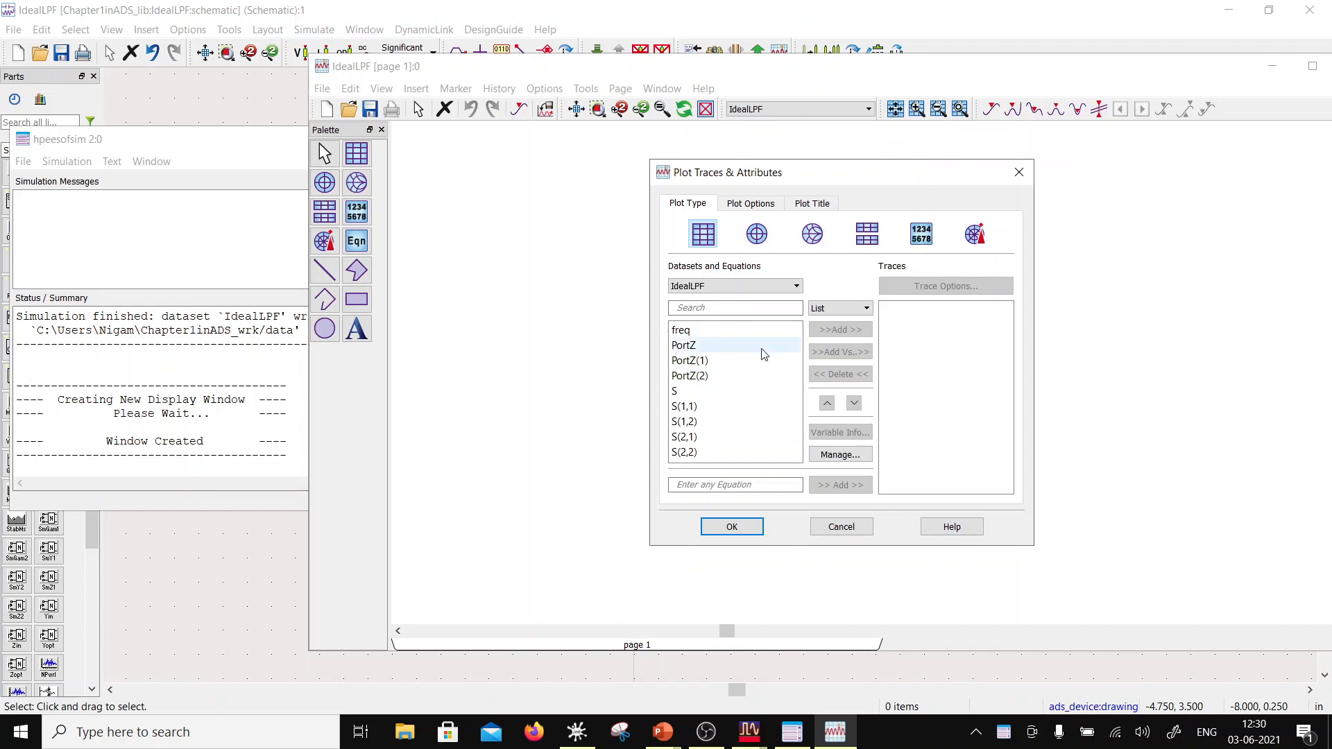
left_click(1019, 172)
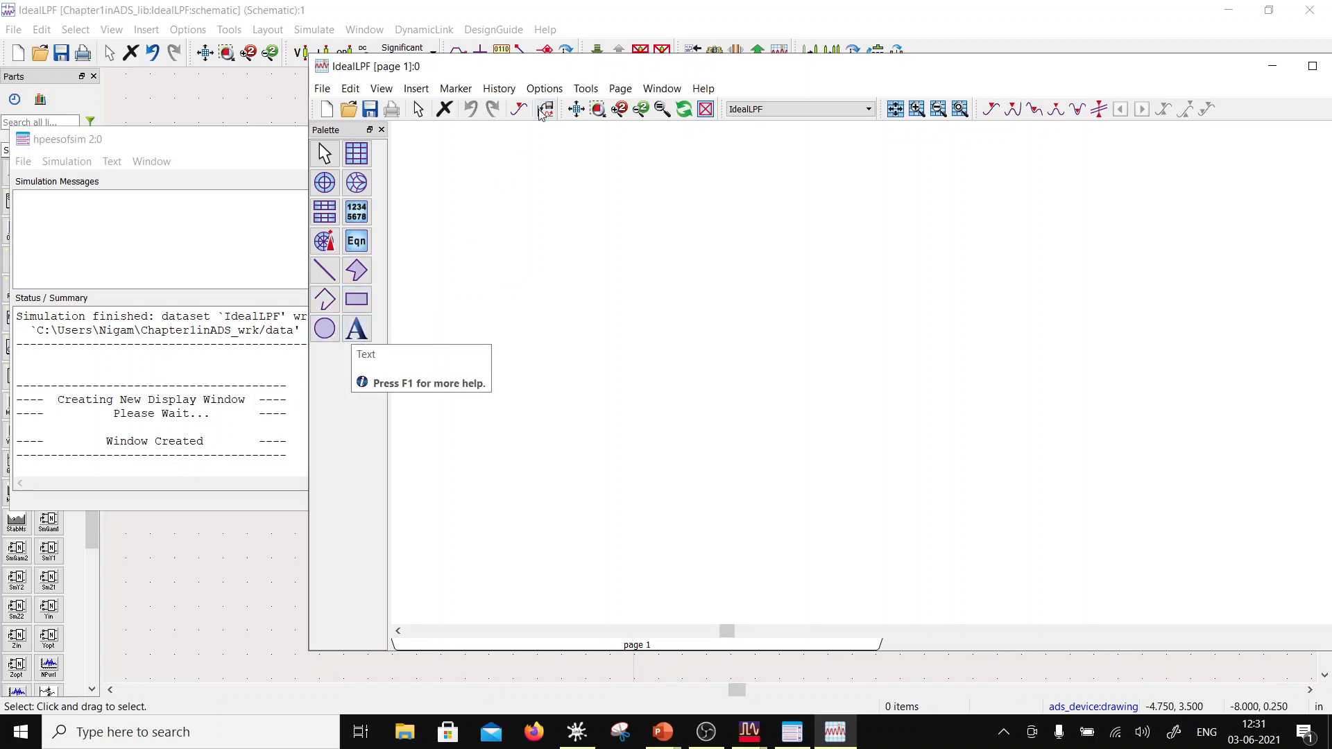
- Insert a rectangular plot of S(2,1) in dB from the IdealLPF dataset and shift it slightly down and left on the page
left_click(361, 154)
left_click(583, 211)
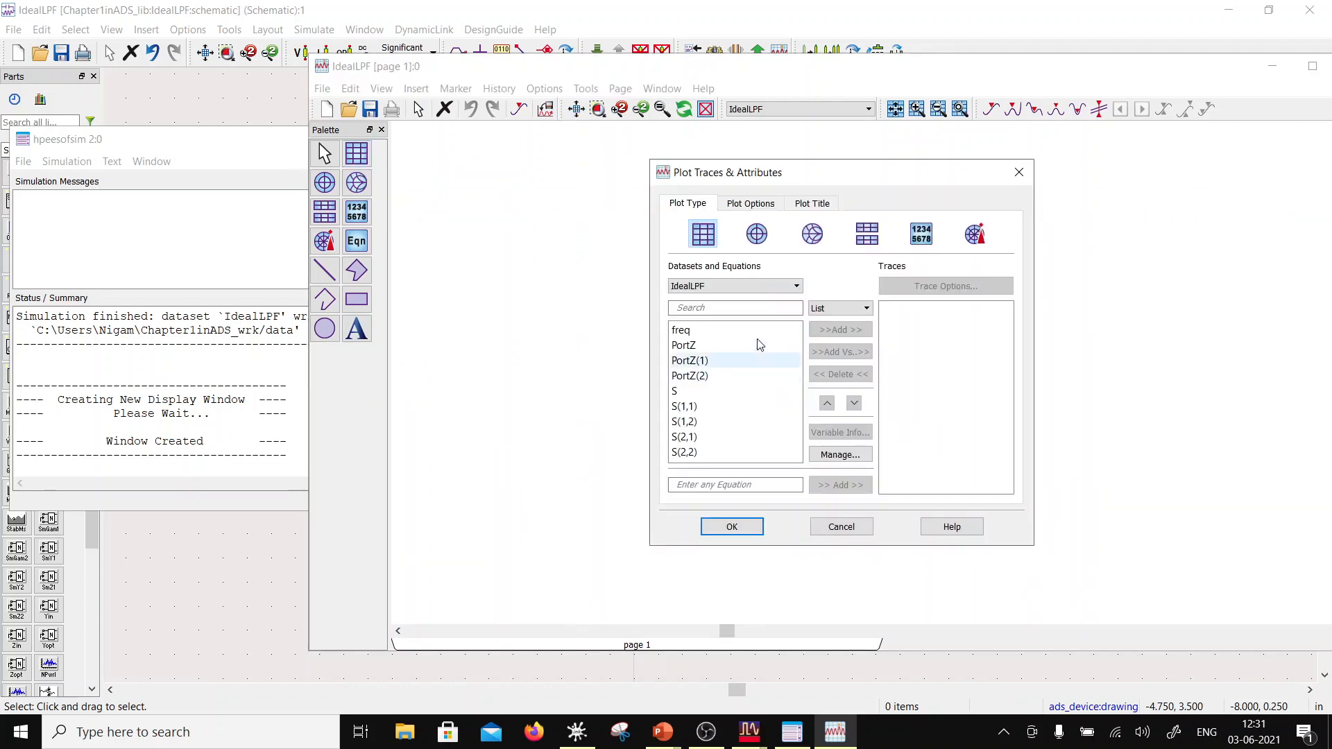
left_click_drag(739, 173, 627, 133)
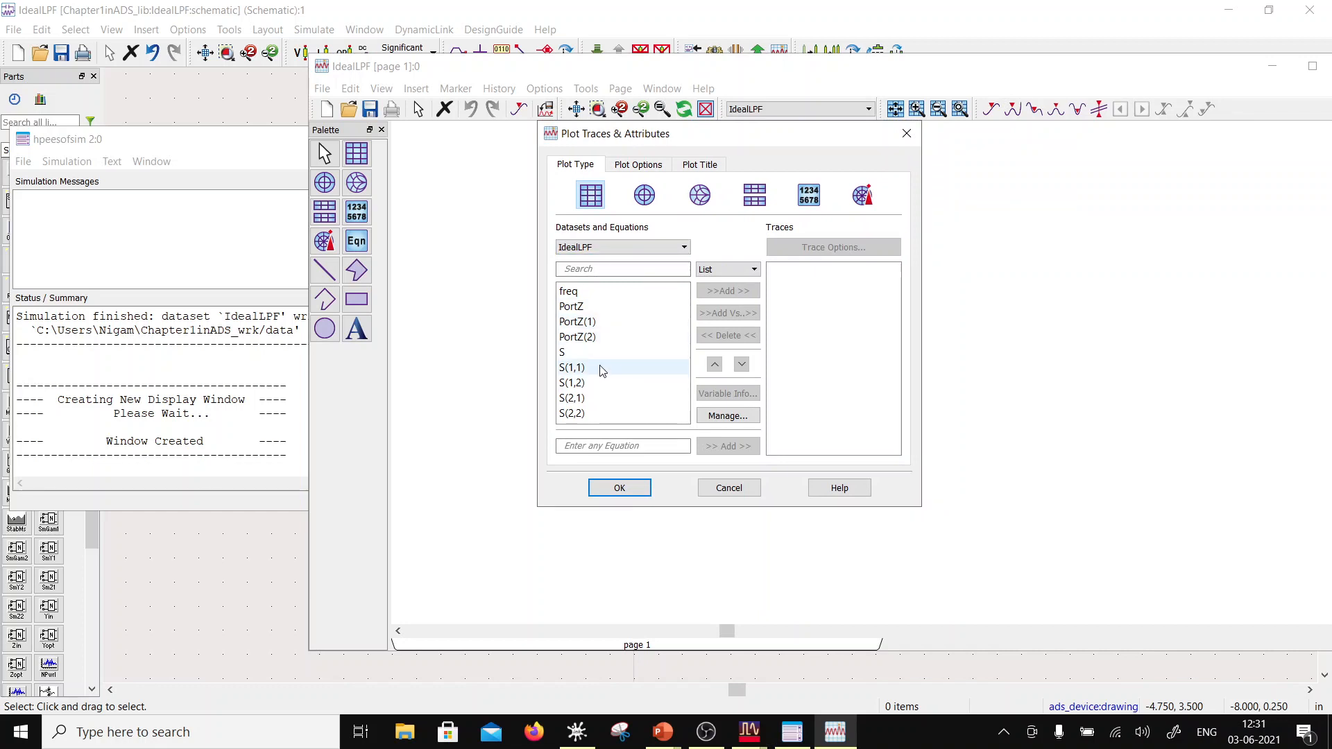
left_click(602, 401)
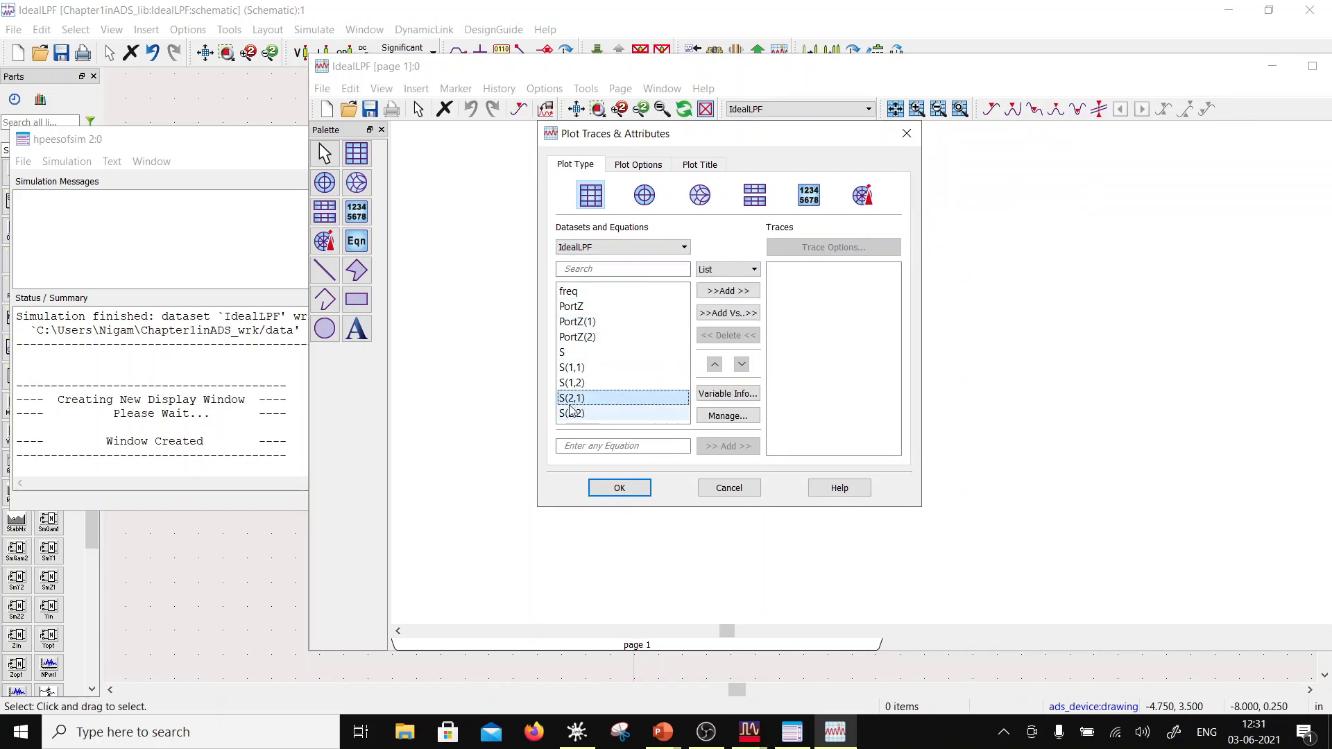
left_click(734, 295)
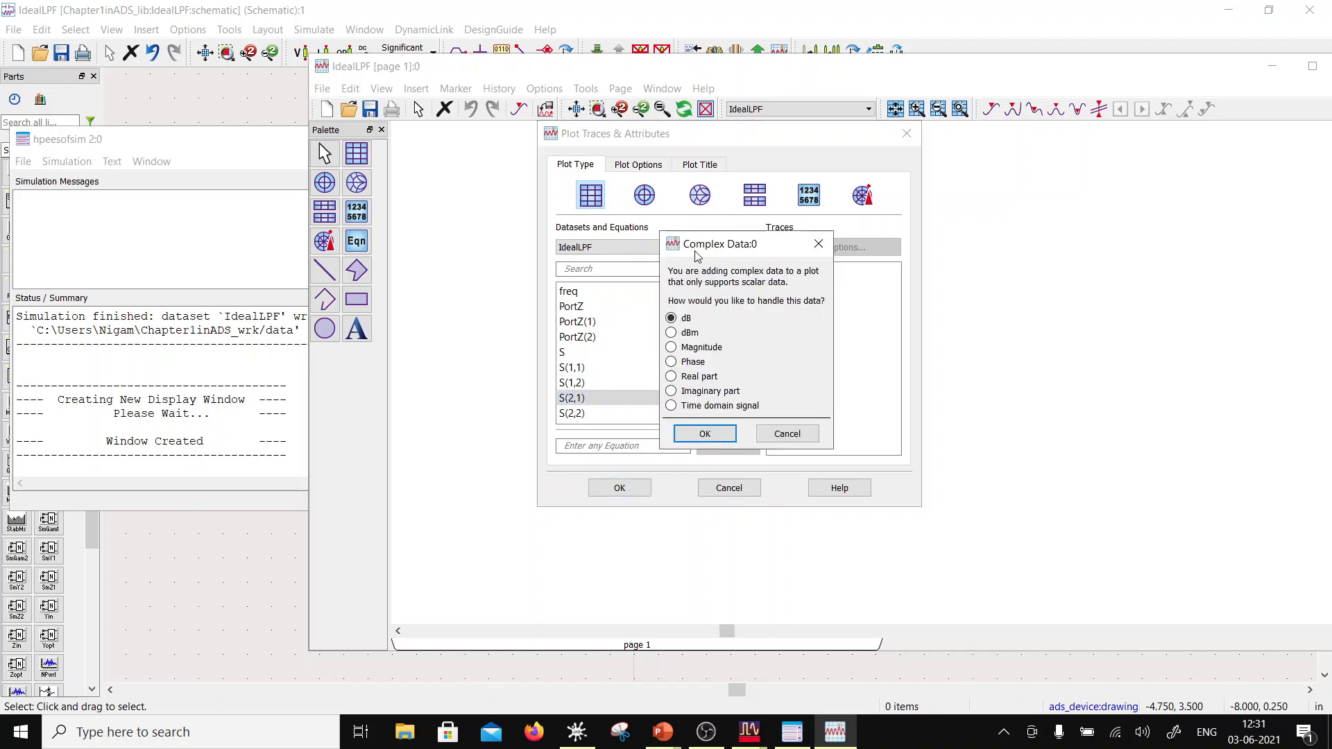
left_click_drag(695, 247, 602, 251)
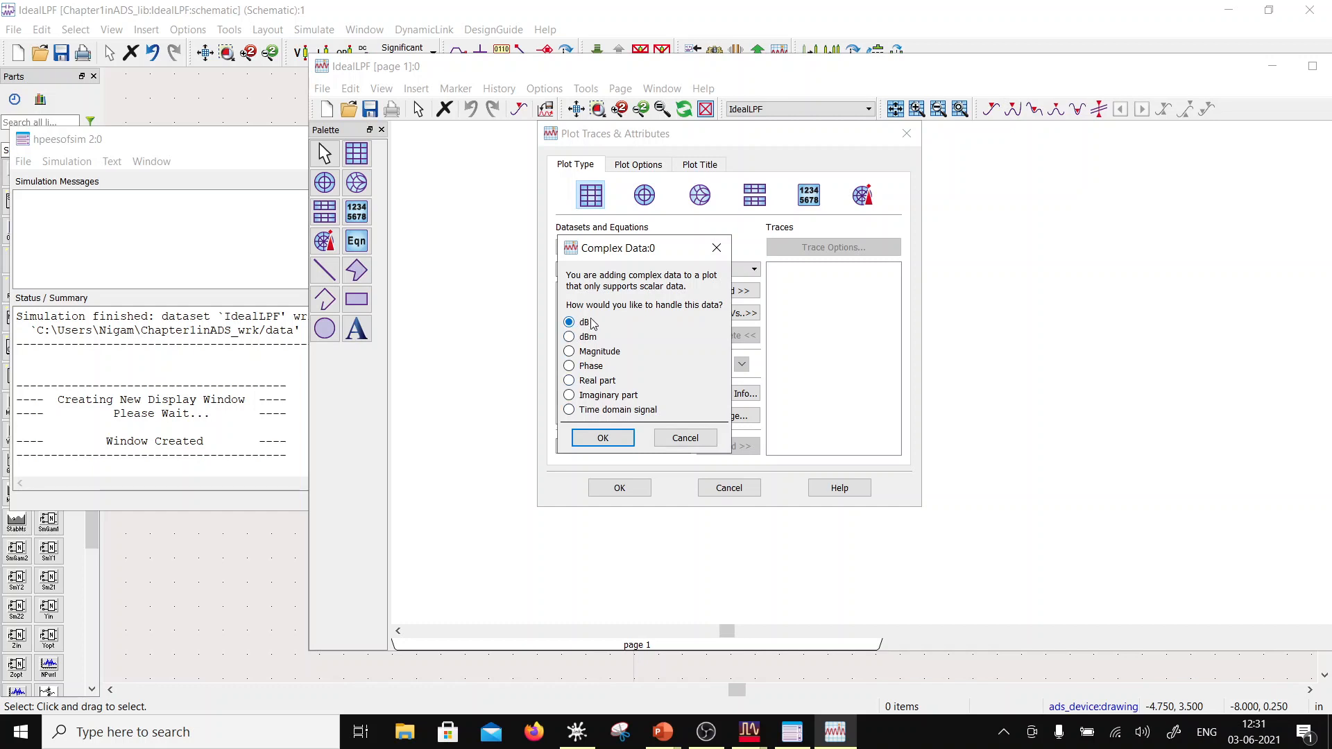
left_click(604, 438)
left_click(617, 486)
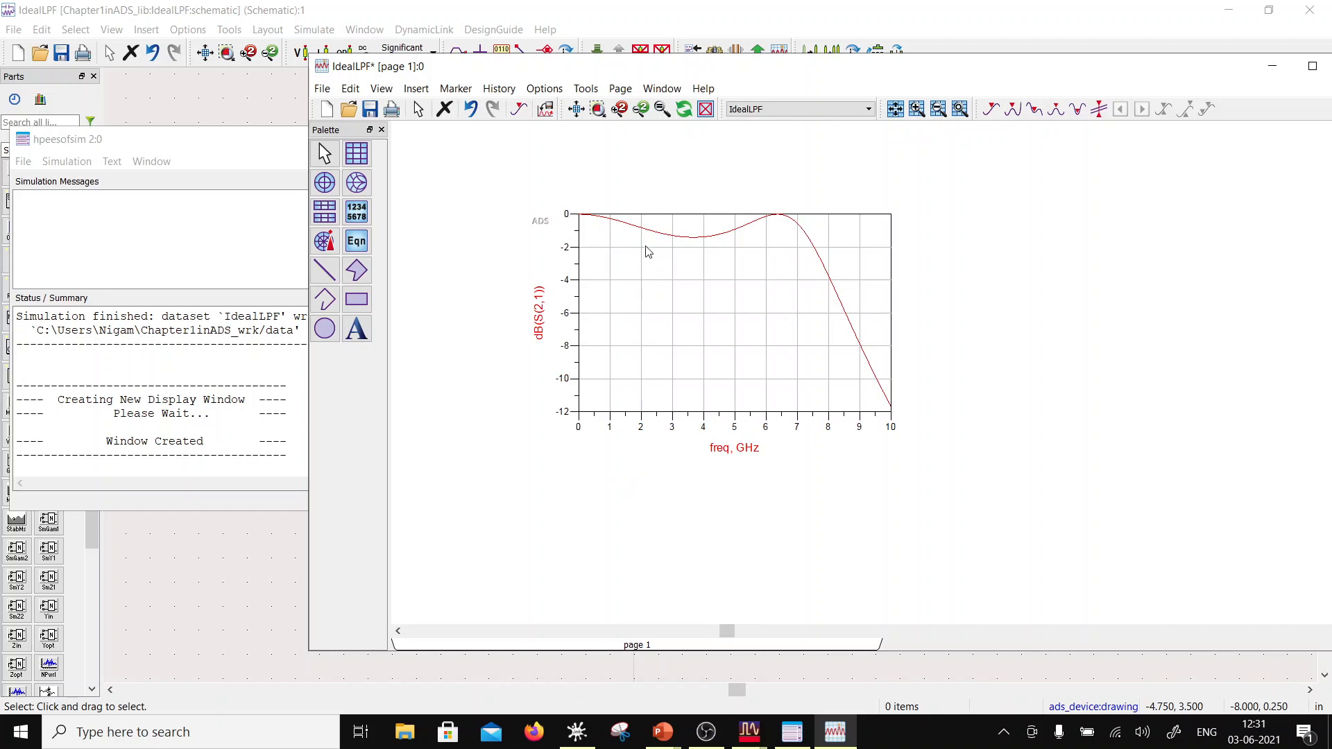
left_click_drag(649, 251, 568, 285)
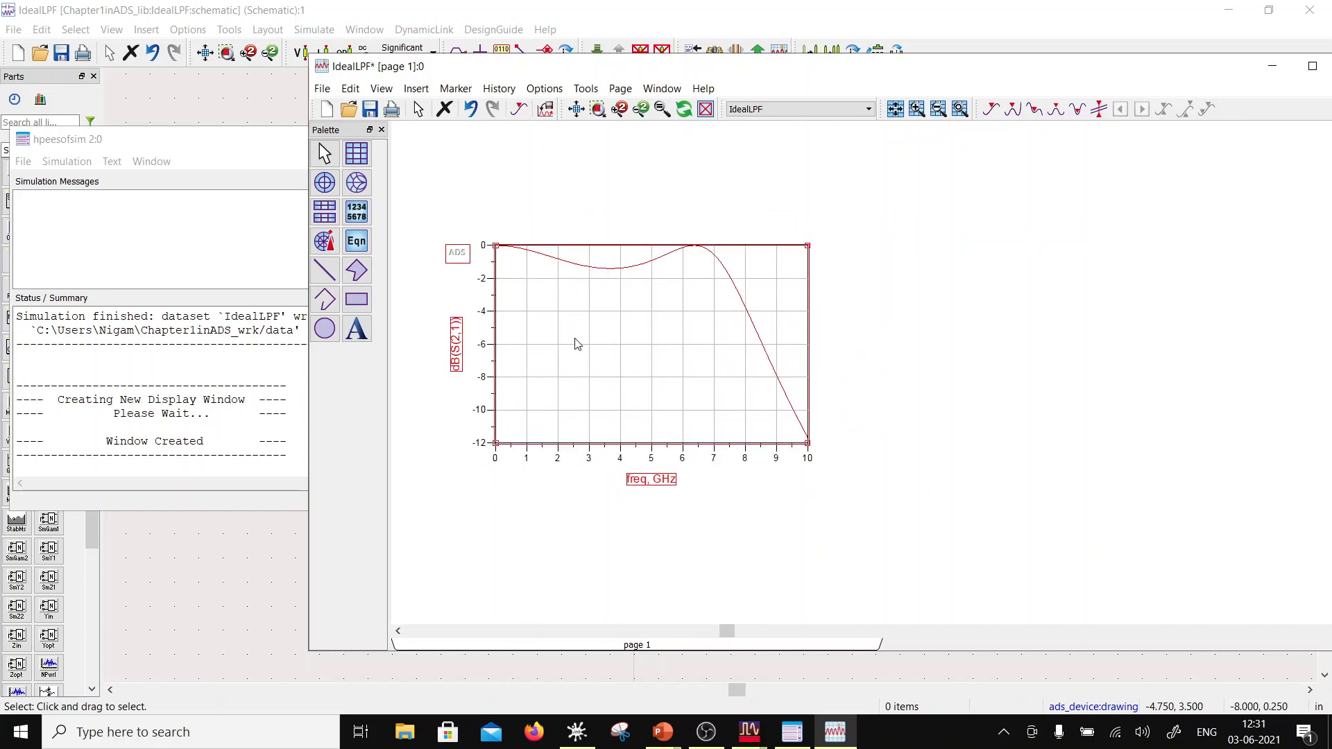
- Set the line thickness of the dB(S(2,1)) trace to 2.5 points
double_click(598, 274)
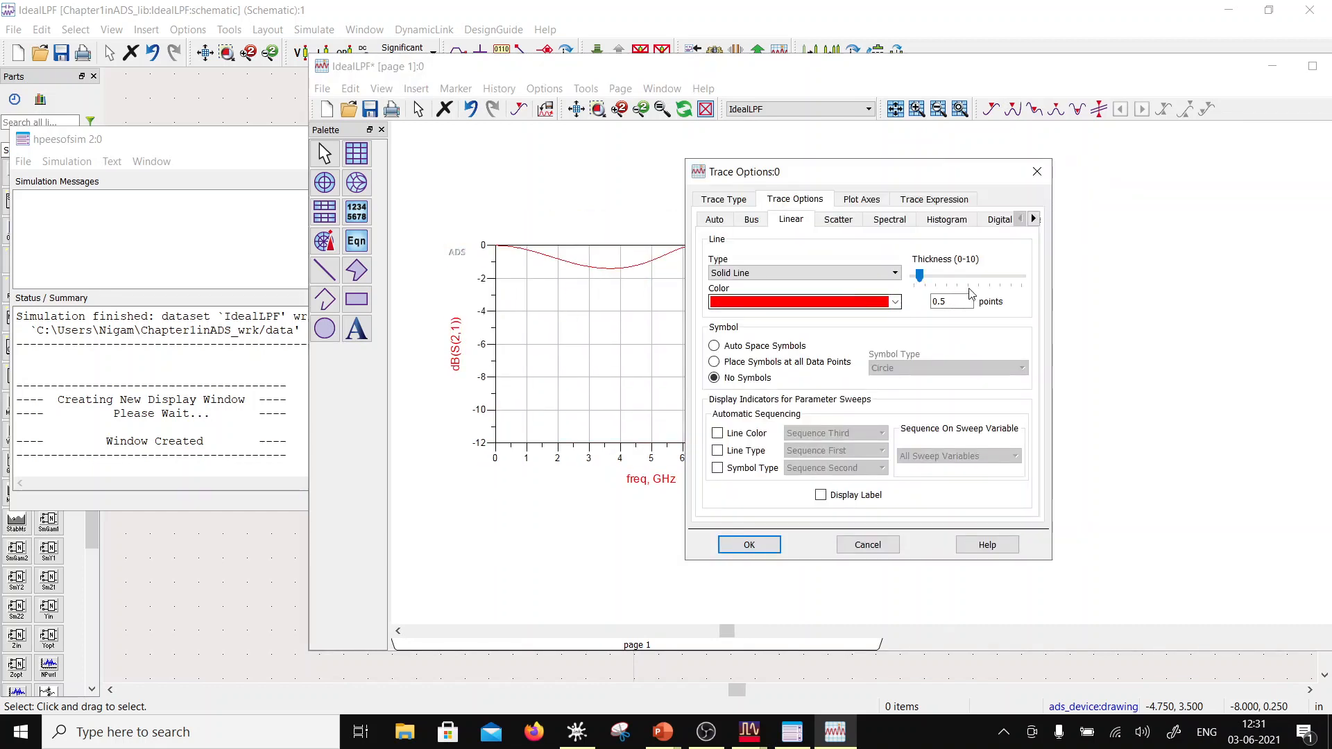
left_click(939, 277)
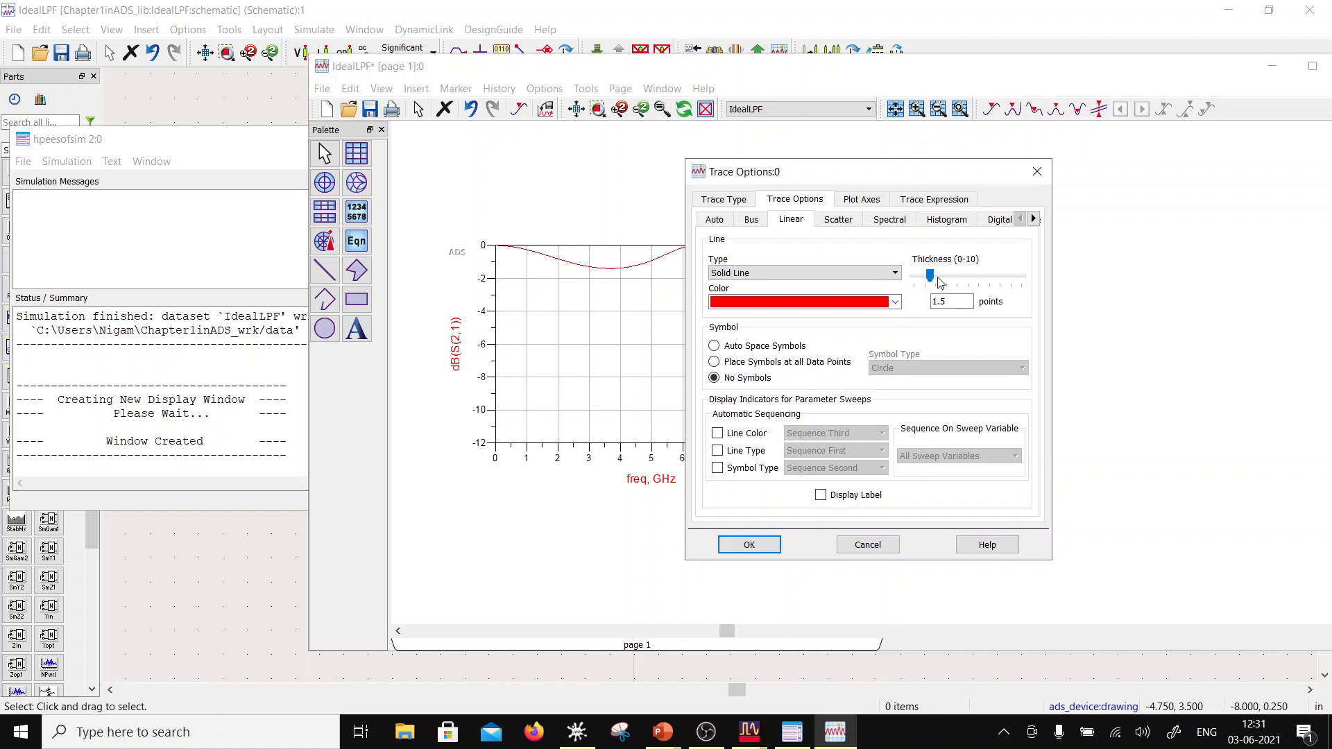
left_click(945, 281)
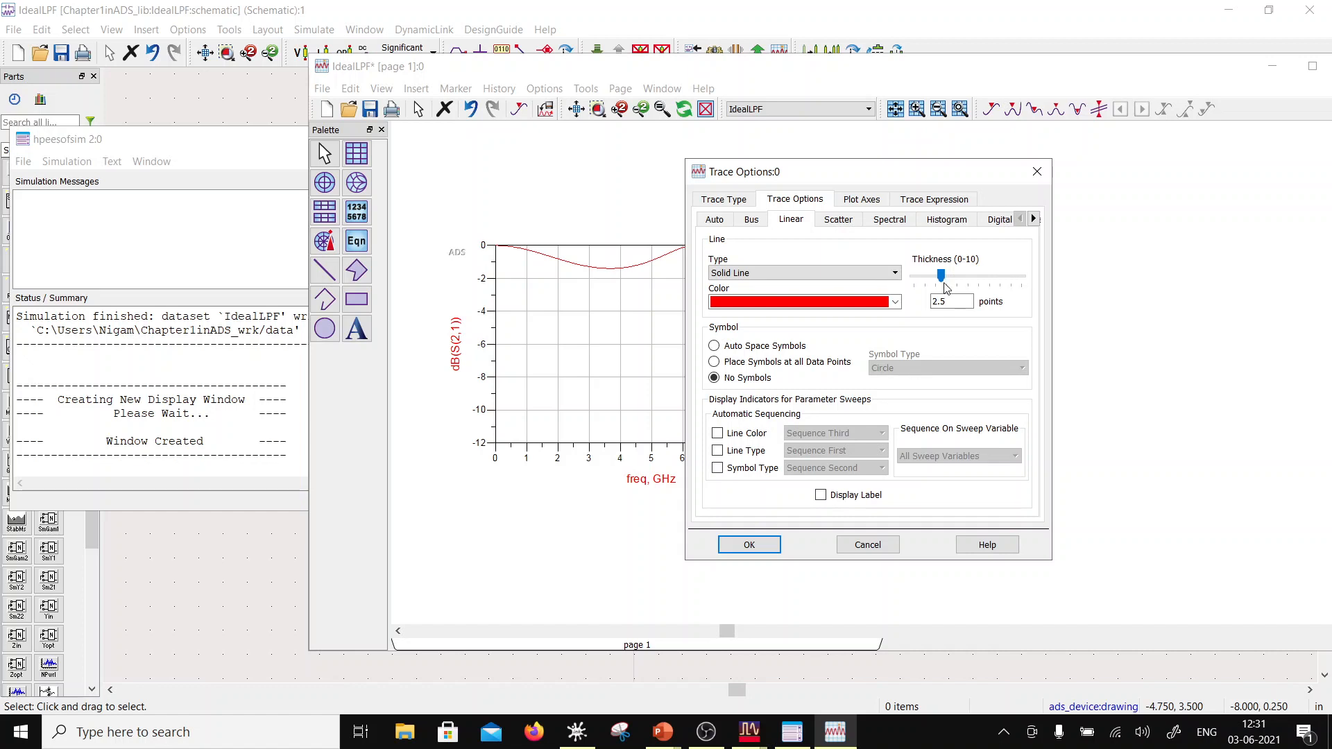
left_click(749, 545)
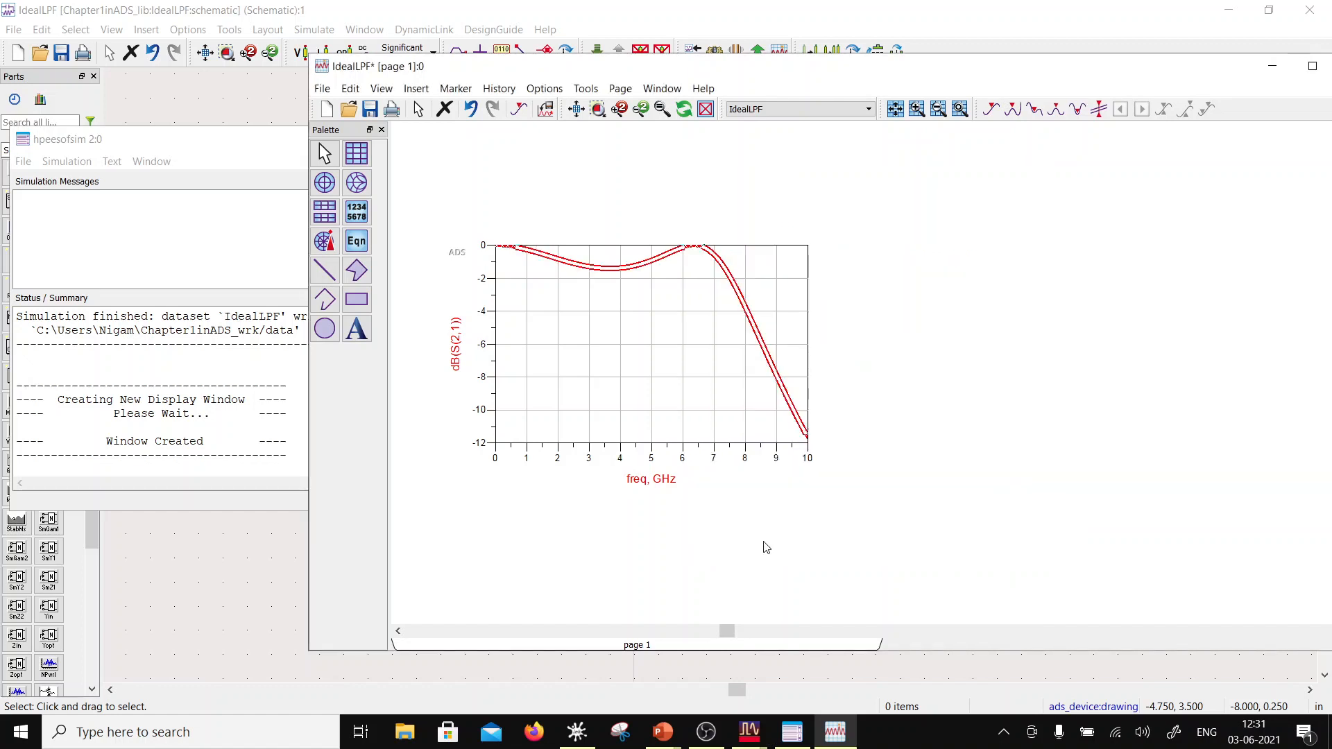
- Change the line type of the dB(S(2,1)) trace to Short Dash
double_click(612, 271)
left_click(890, 278)
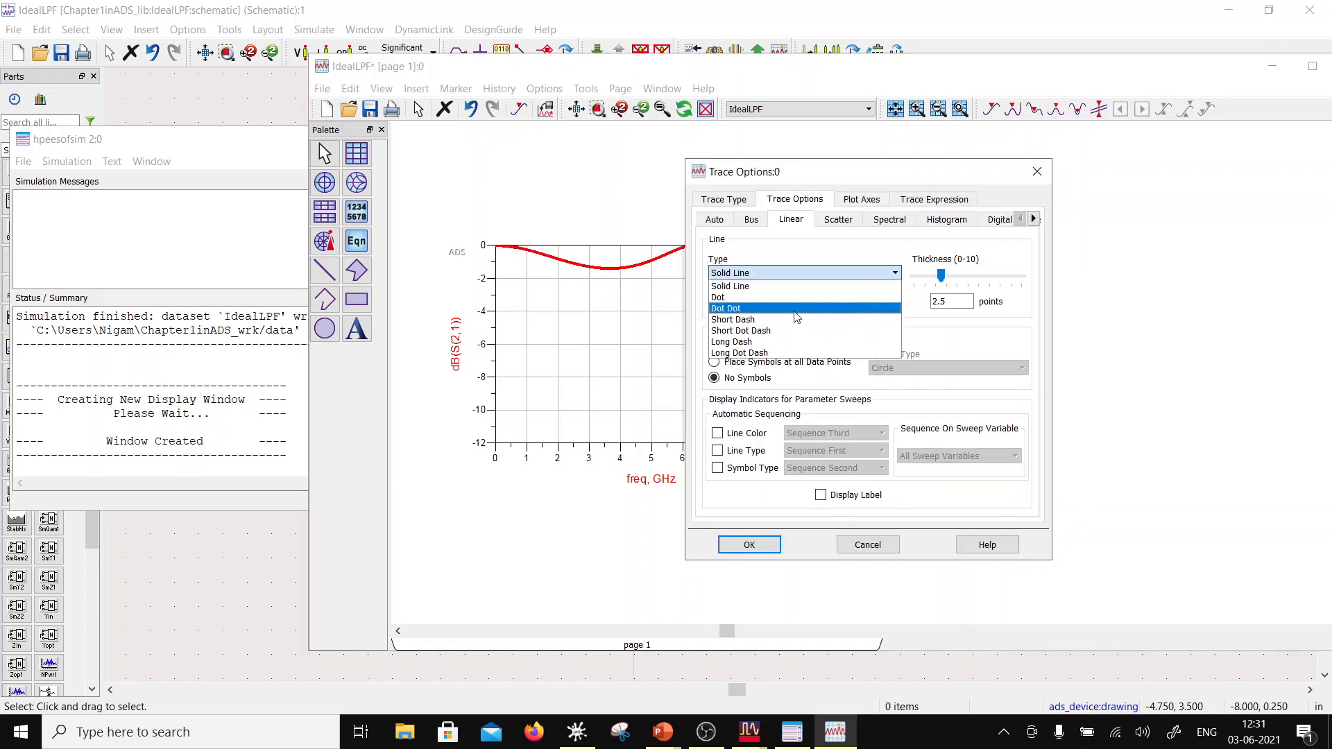
left_click(786, 321)
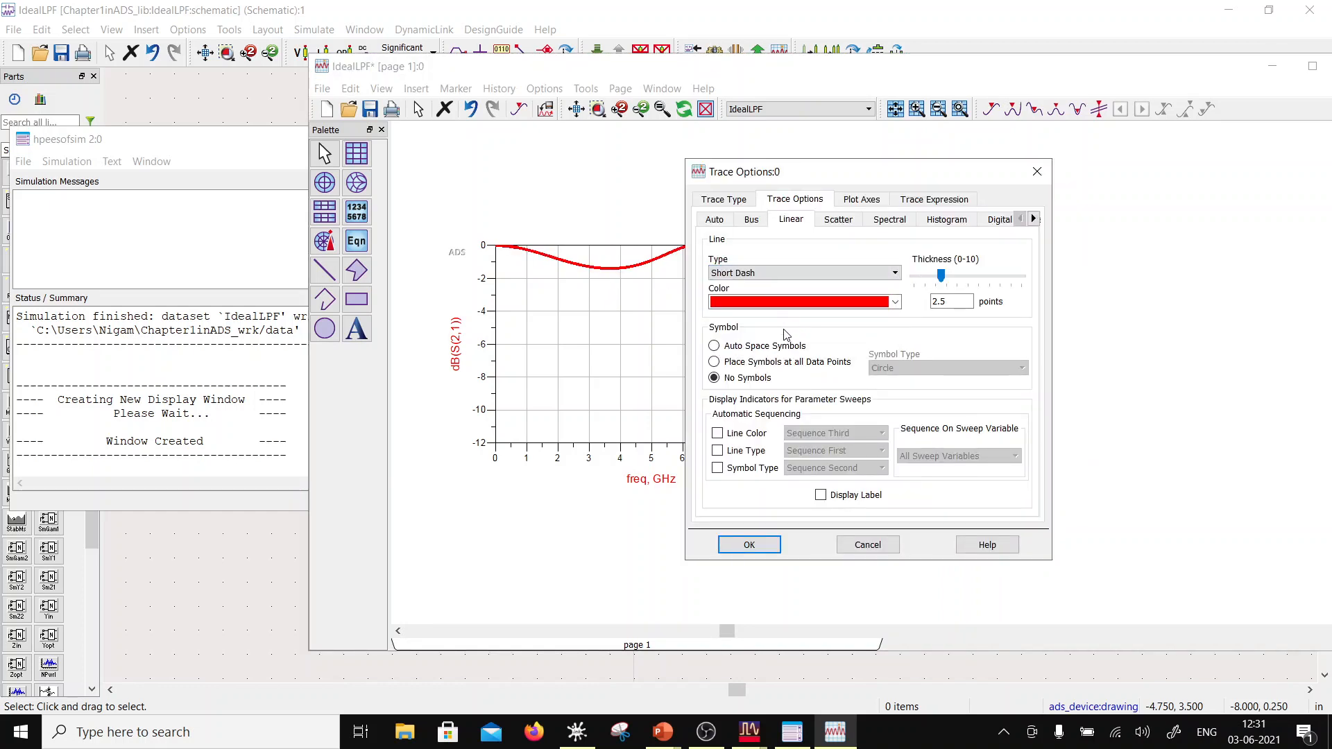
left_click(735, 546)
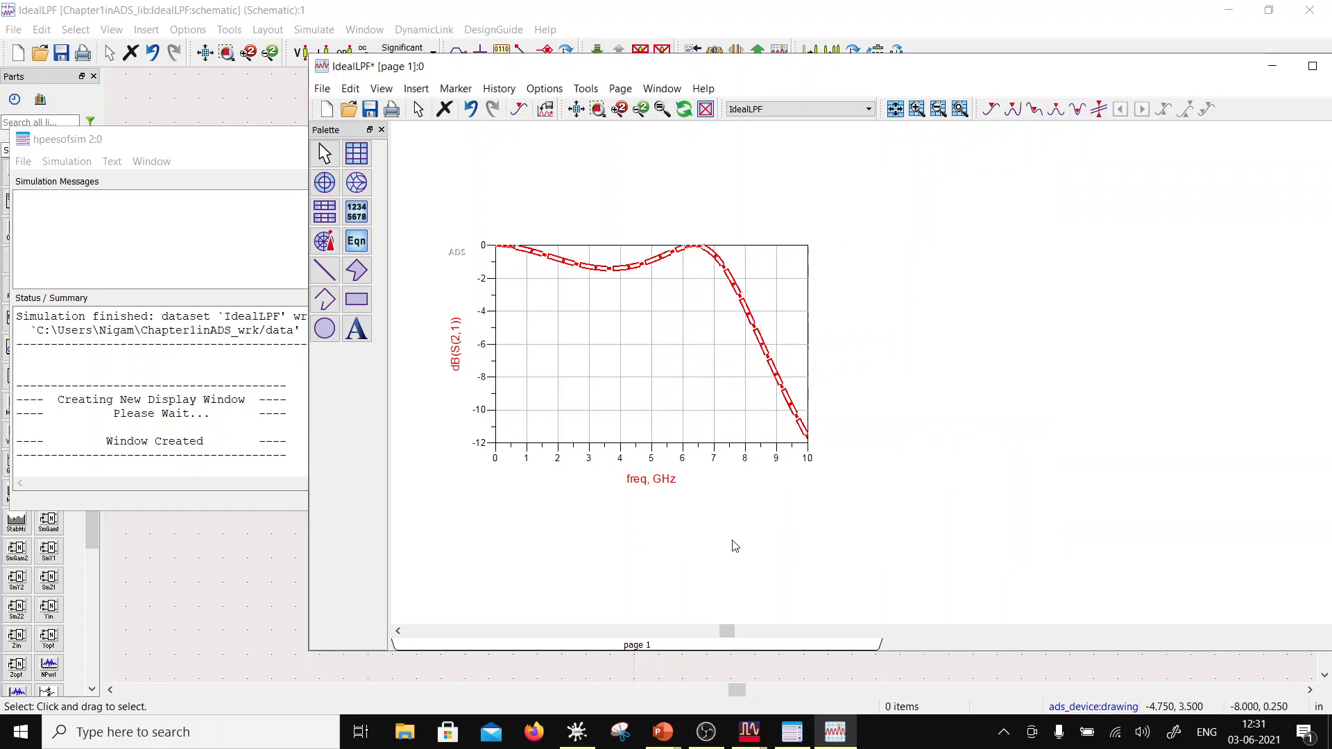
left_click(659, 499)
- Change the trace type of dB(S(2,1)) to Spectral through the plot's trace options, with Solid Line chosen as its linear line type
double_click(643, 358)
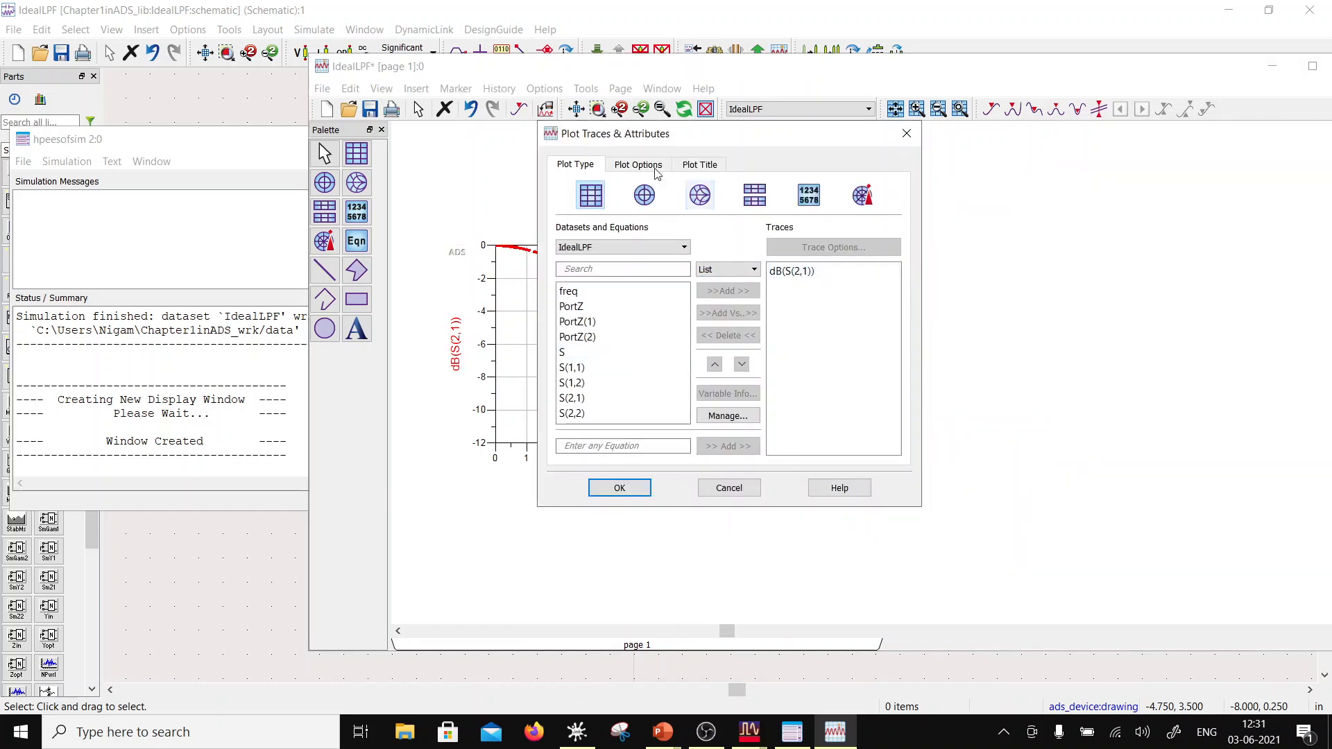
left_click(905, 134)
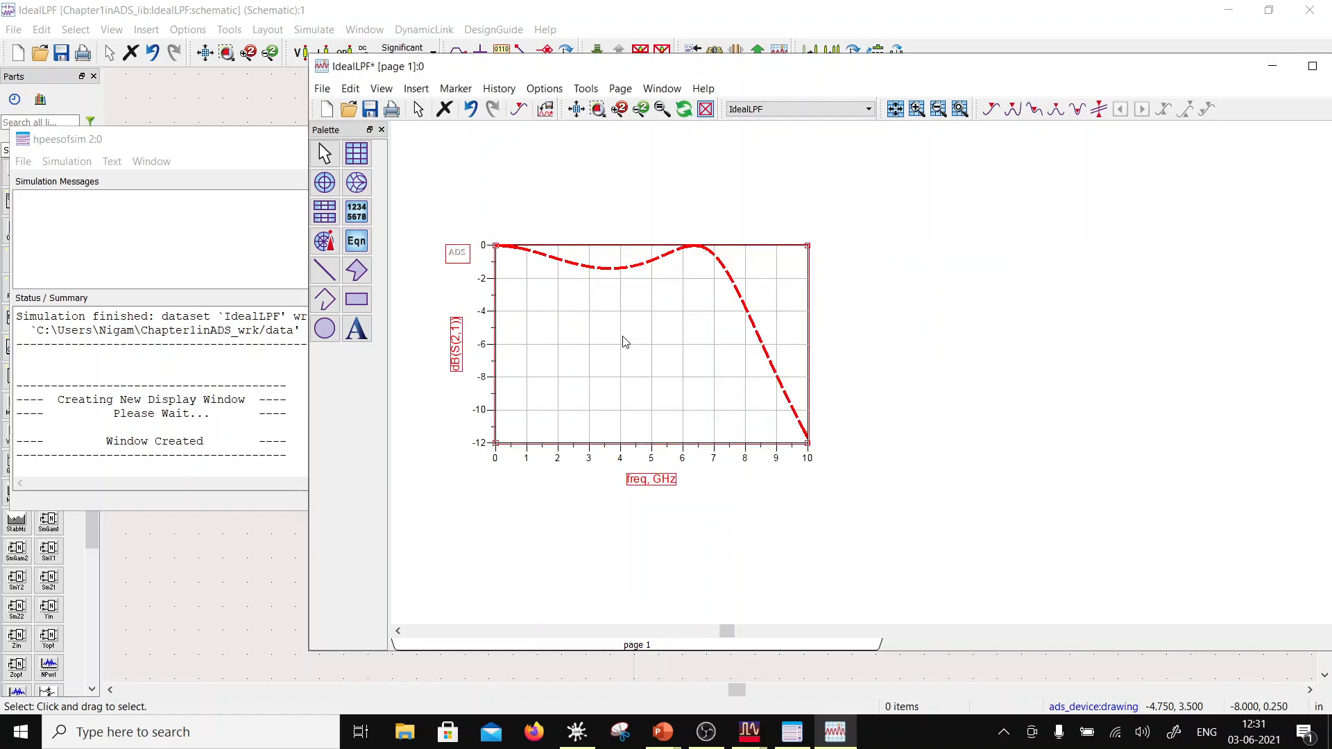
double_click(625, 343)
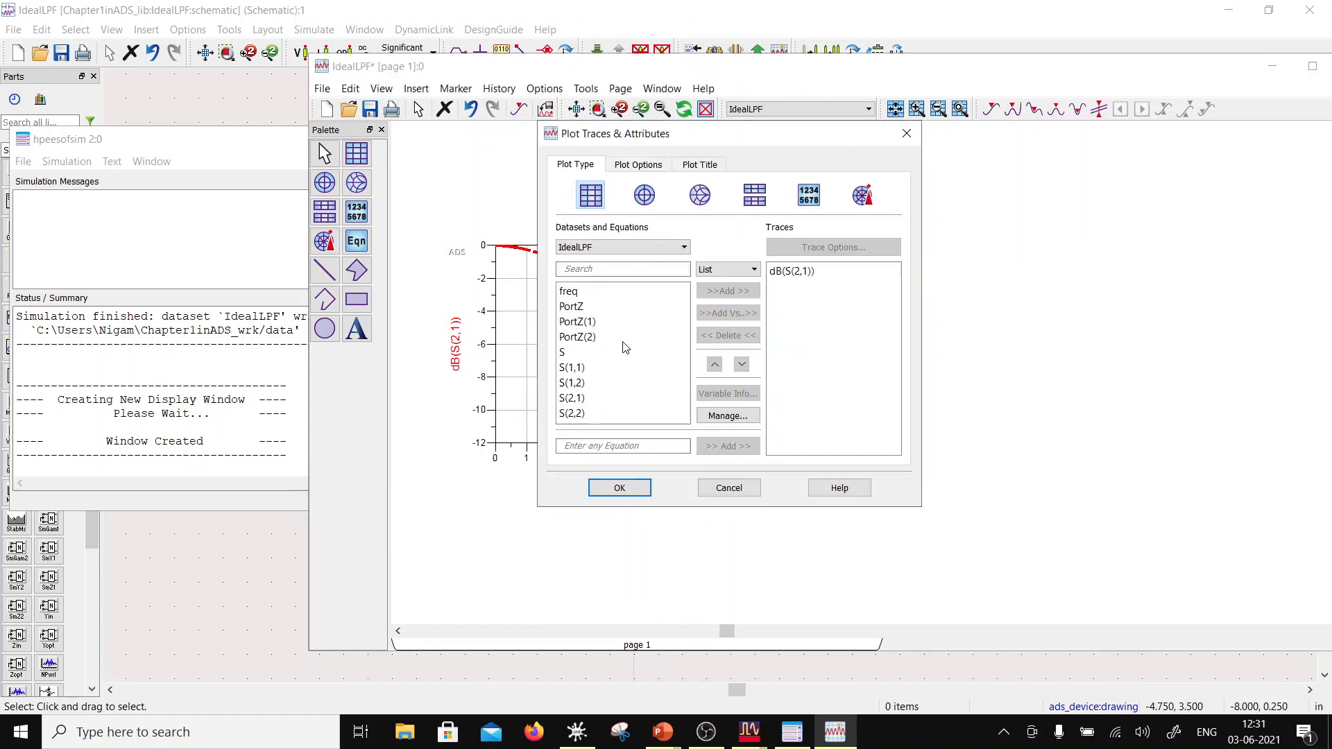
double_click(785, 273)
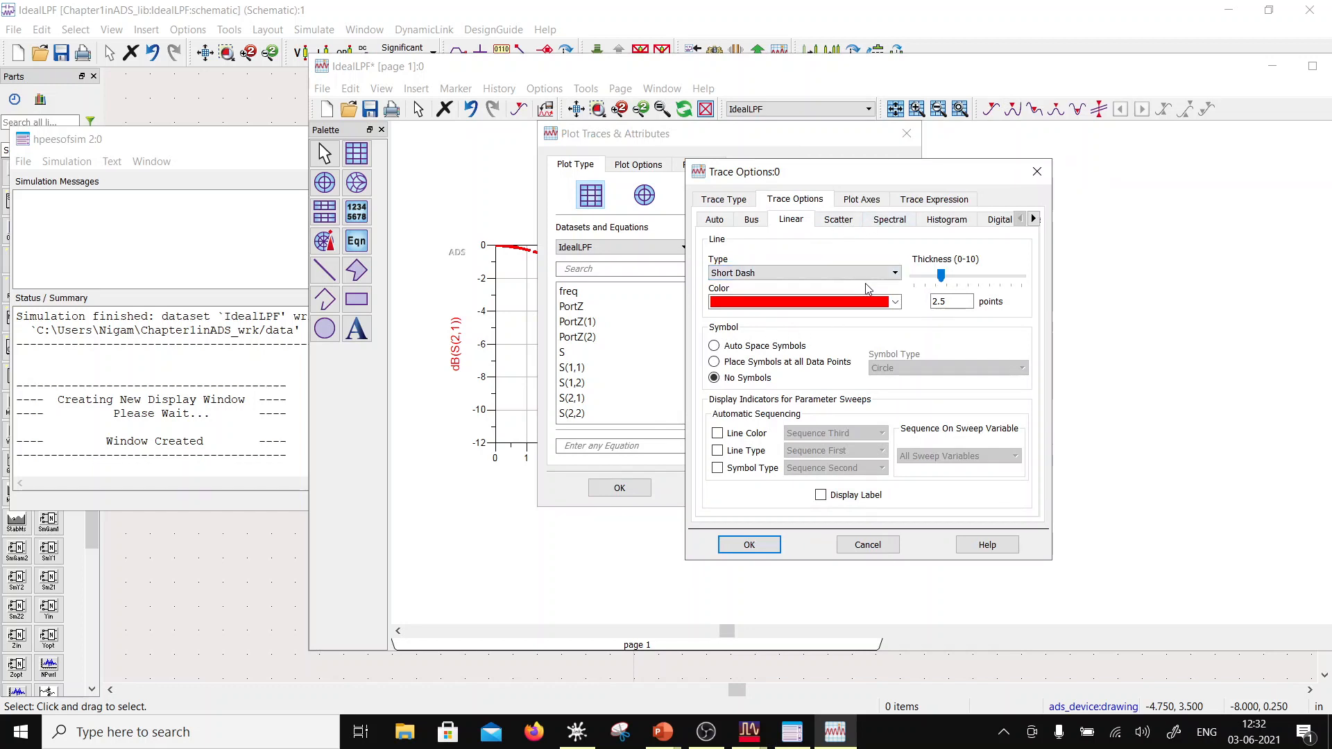
left_click(825, 274)
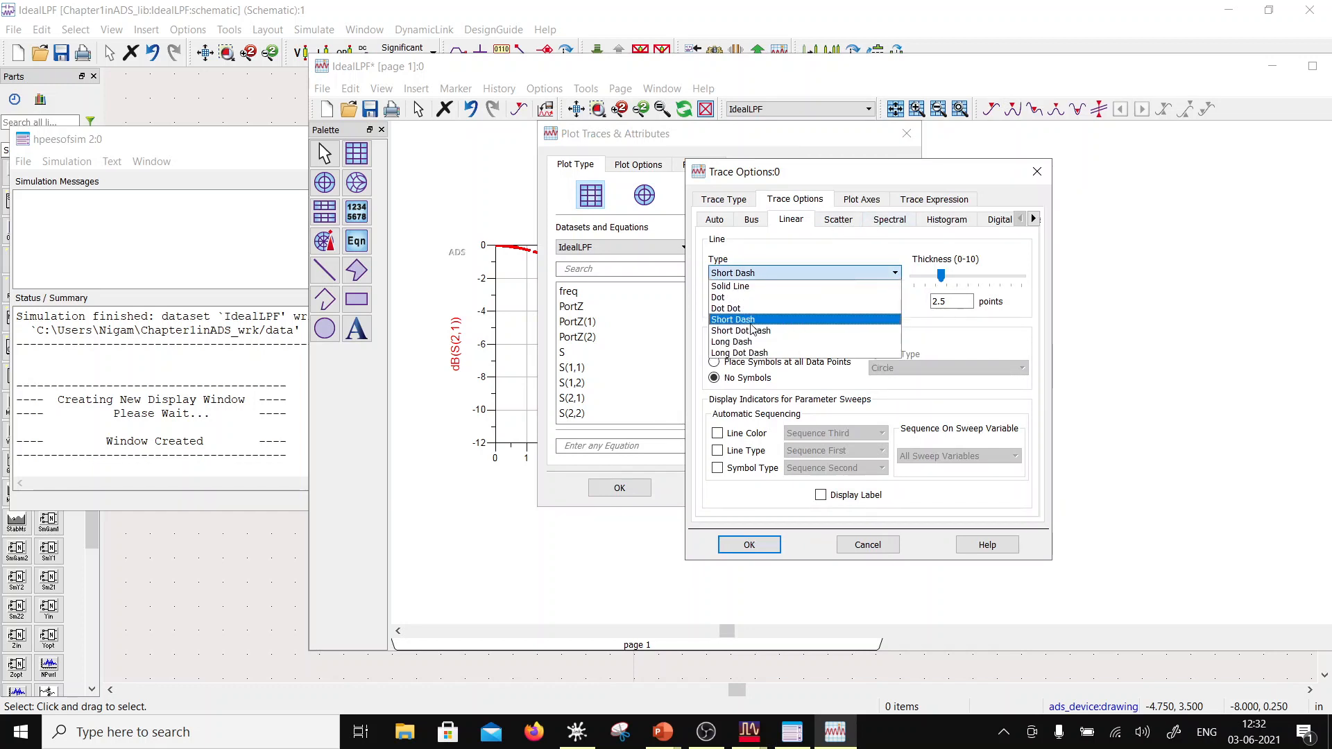
left_click(750, 286)
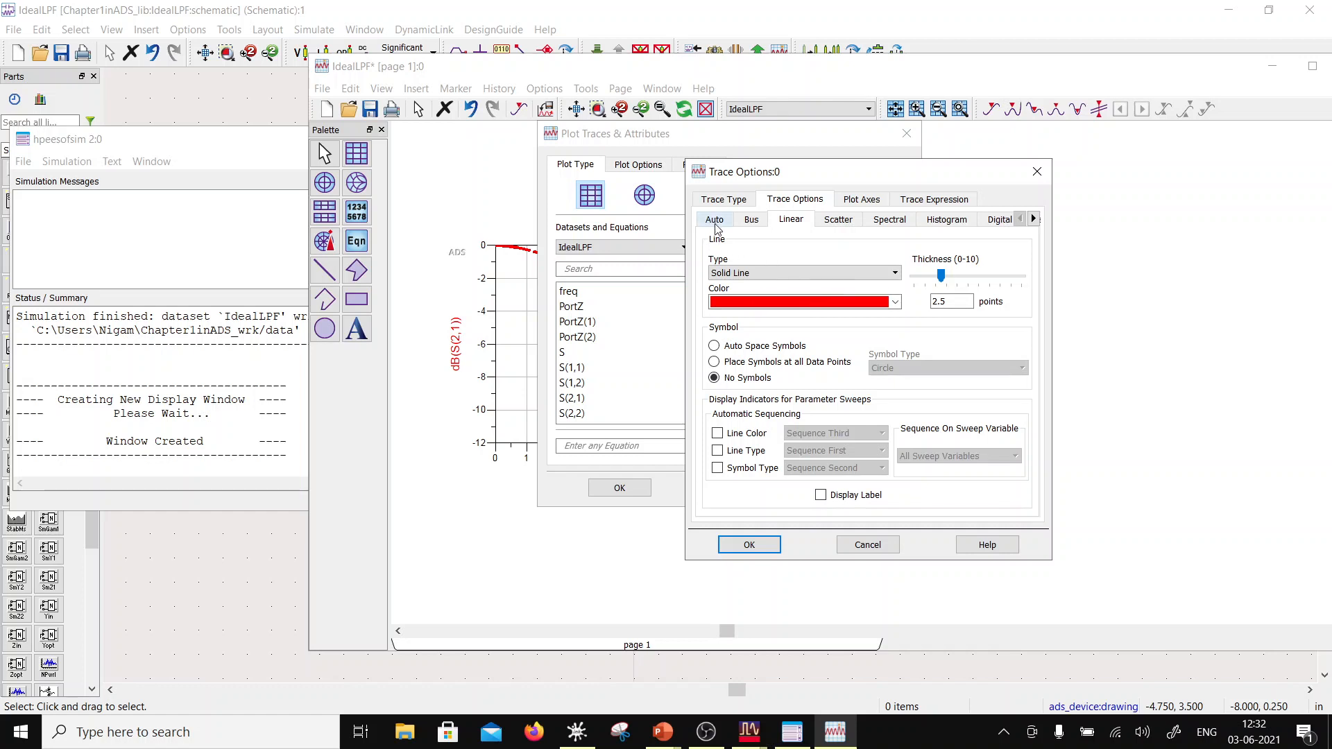
left_click(726, 201)
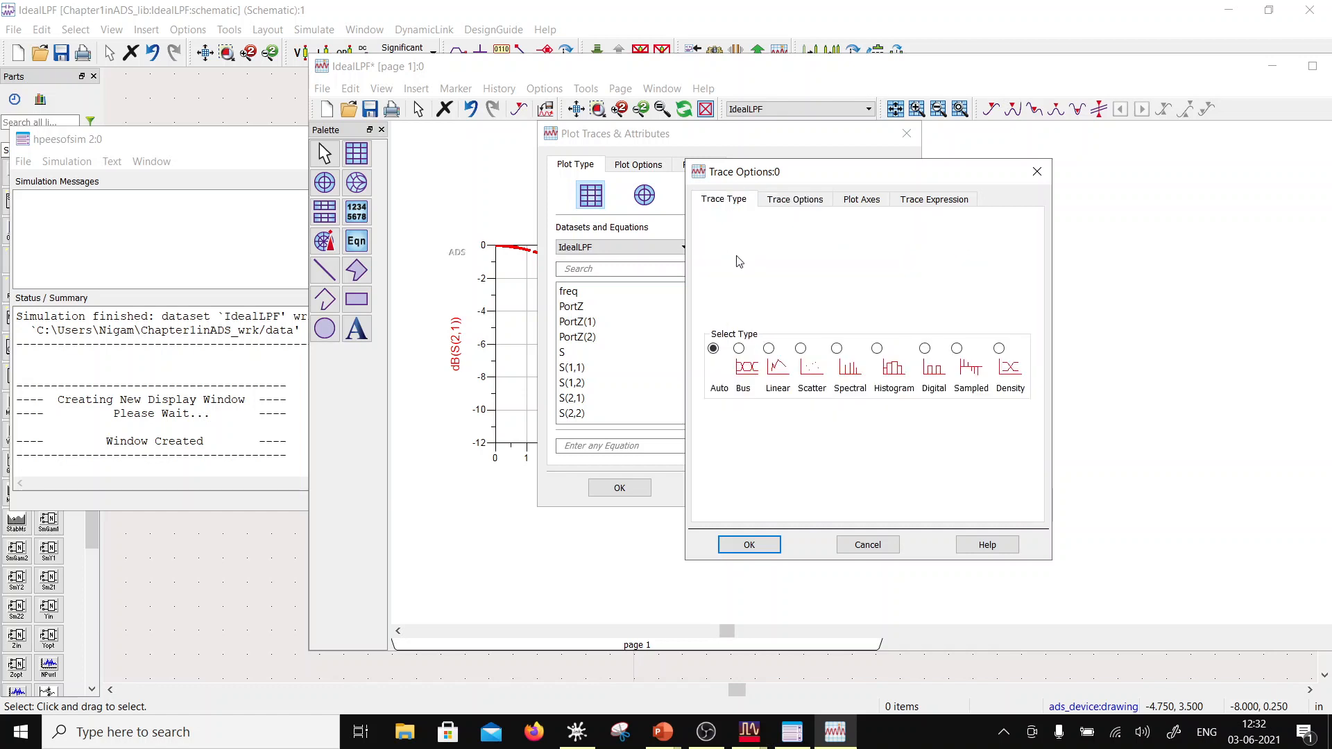
left_click(838, 349)
left_click(752, 544)
left_click(620, 487)
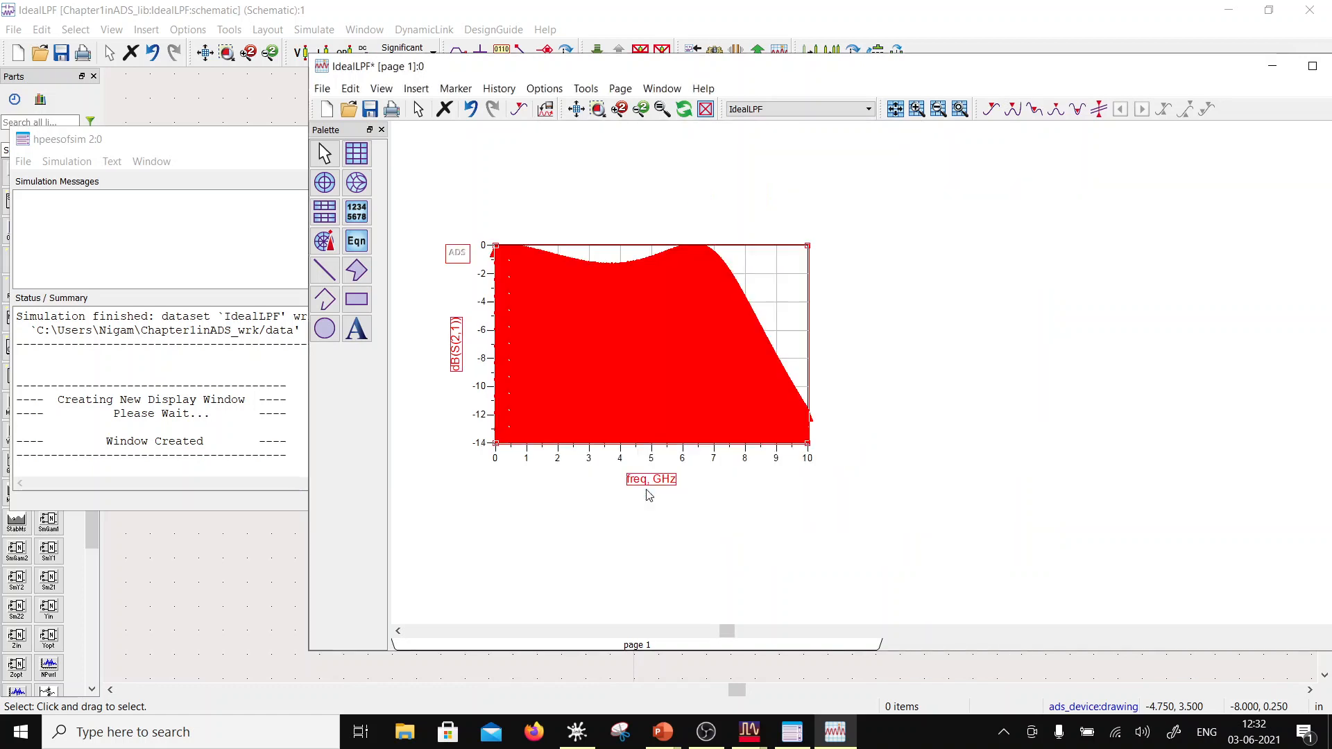
- Return the dB(S(2,1)) trace type to Auto in the plot's trace options
double_click(768, 287)
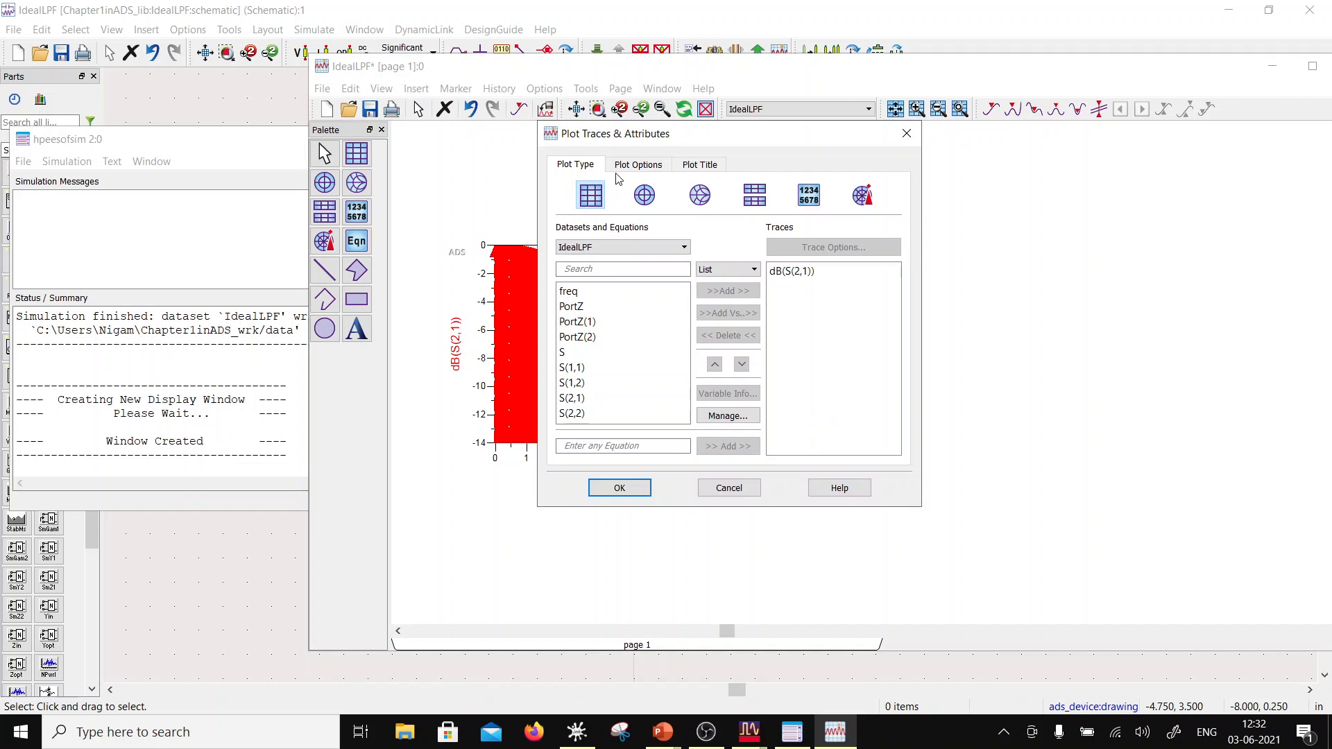
double_click(778, 280)
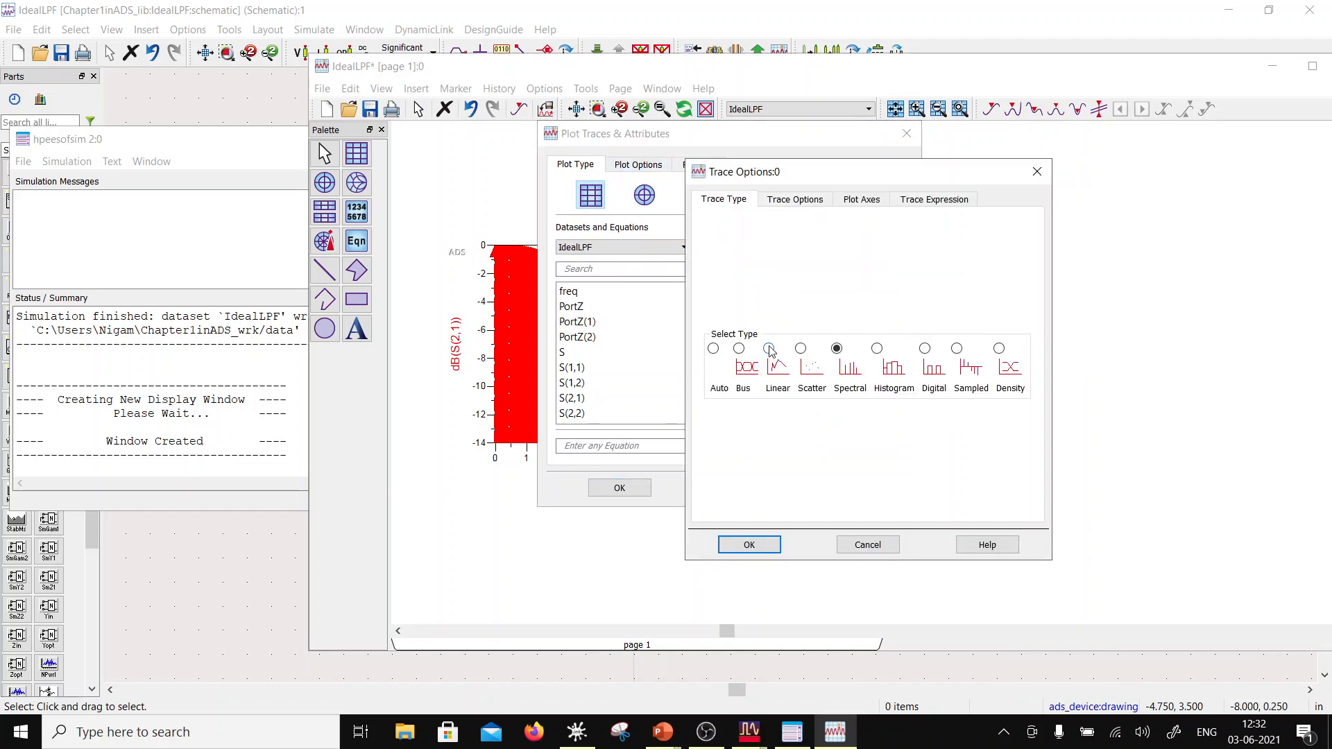
left_click(713, 348)
left_click(749, 543)
left_click(624, 493)
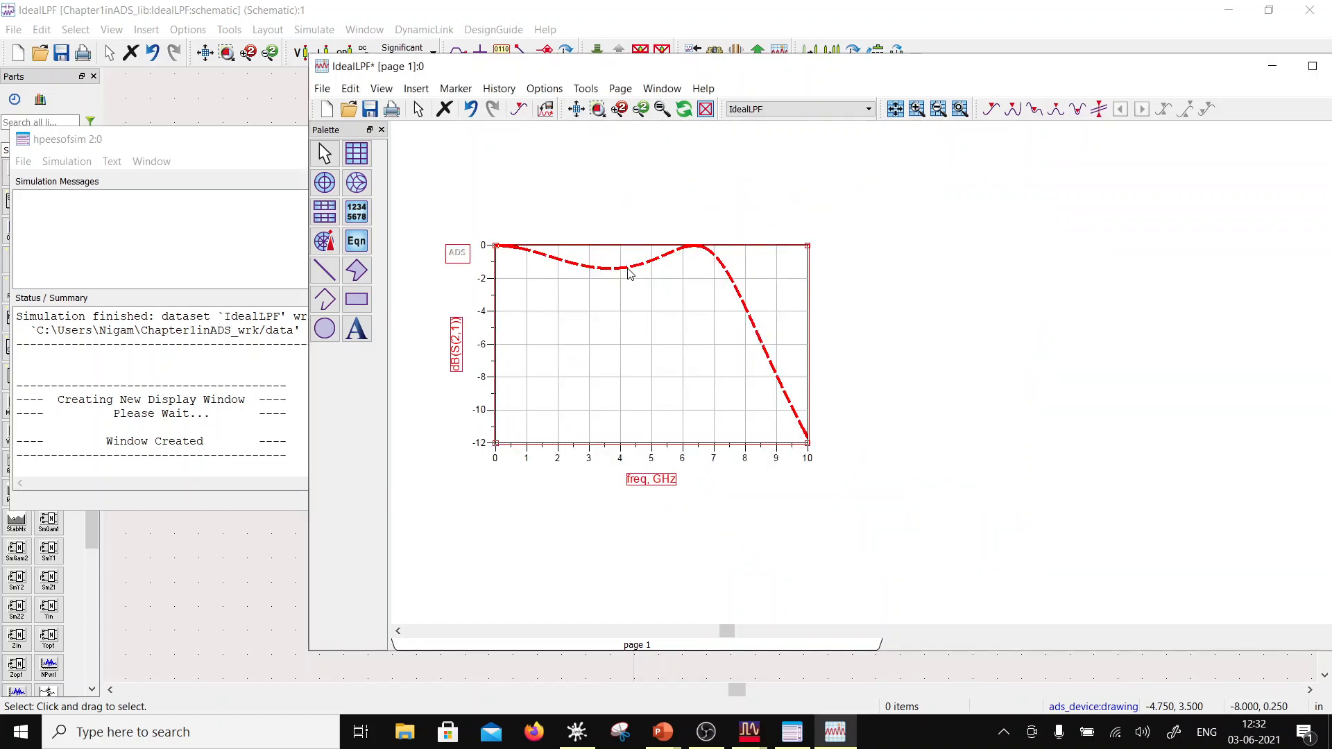
- Set the line type of the dB(S(2,1)) trace back to Solid Line
double_click(629, 271)
left_click(782, 202)
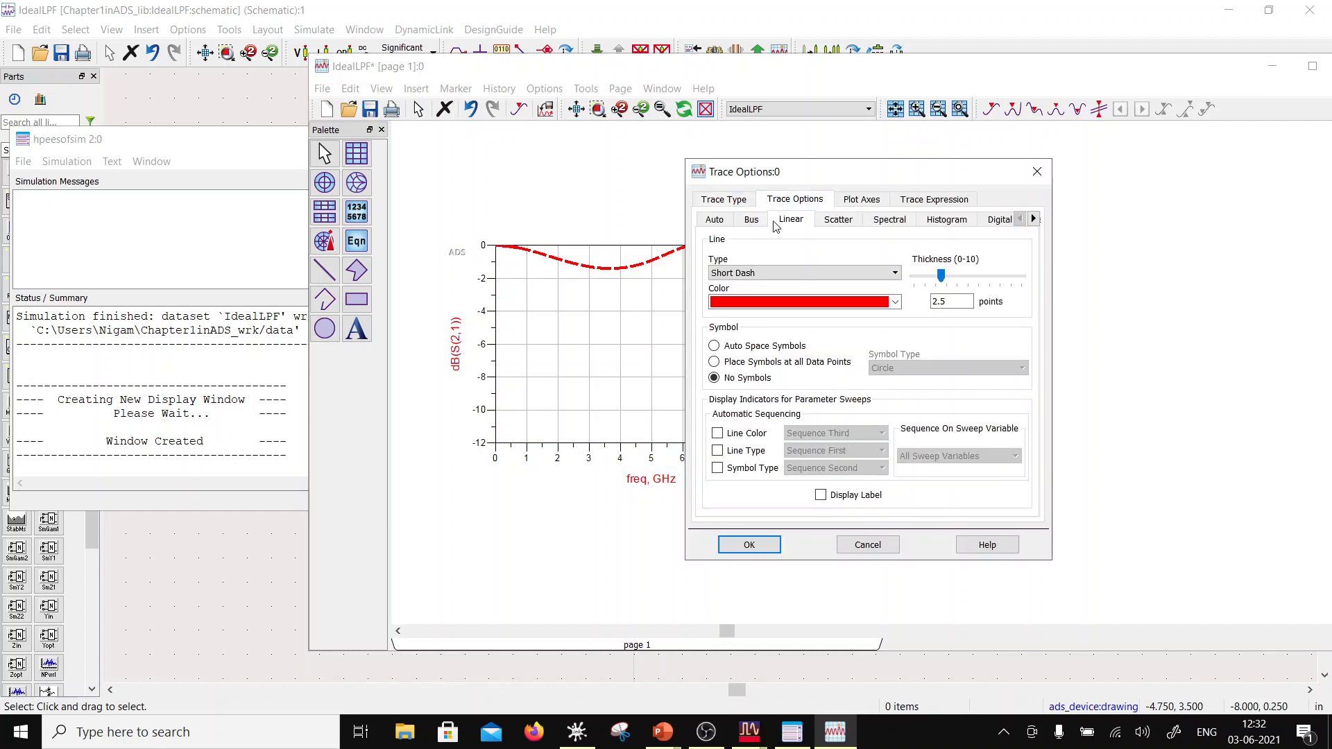
left_click(798, 273)
left_click(758, 291)
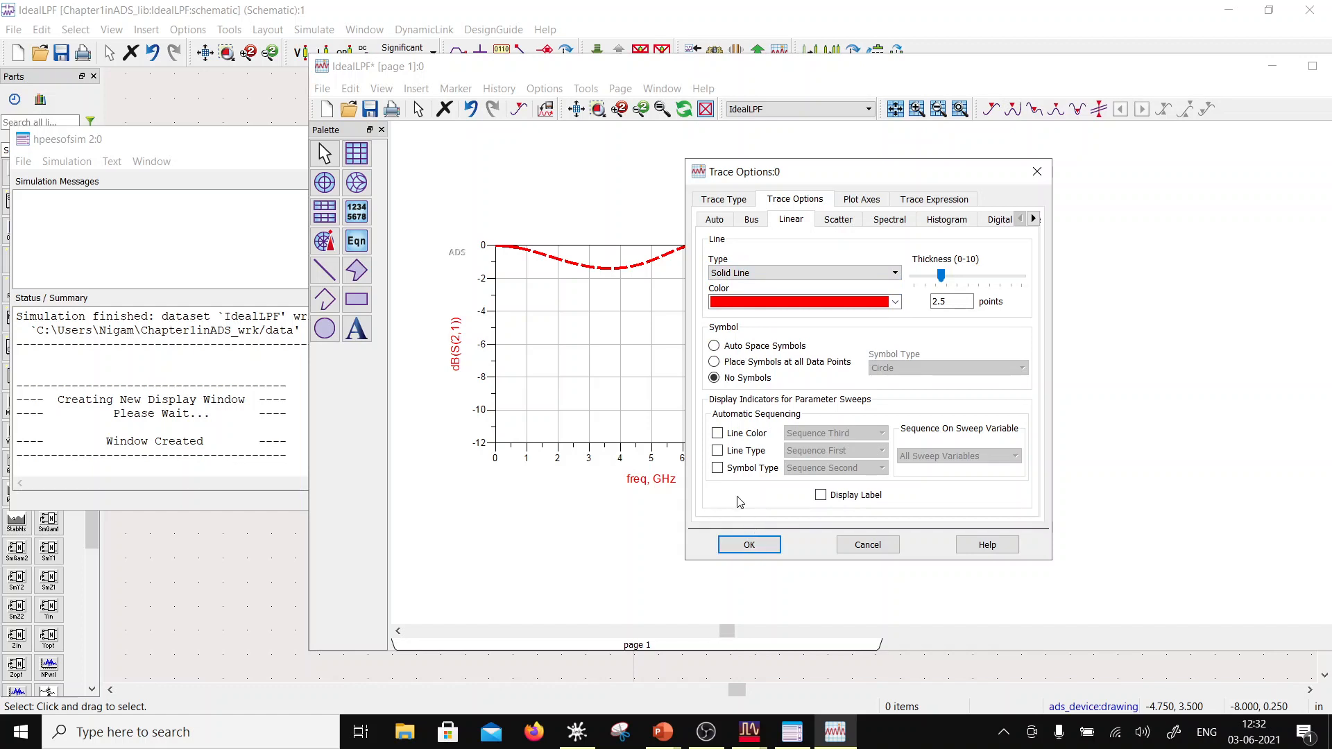
left_click(753, 545)
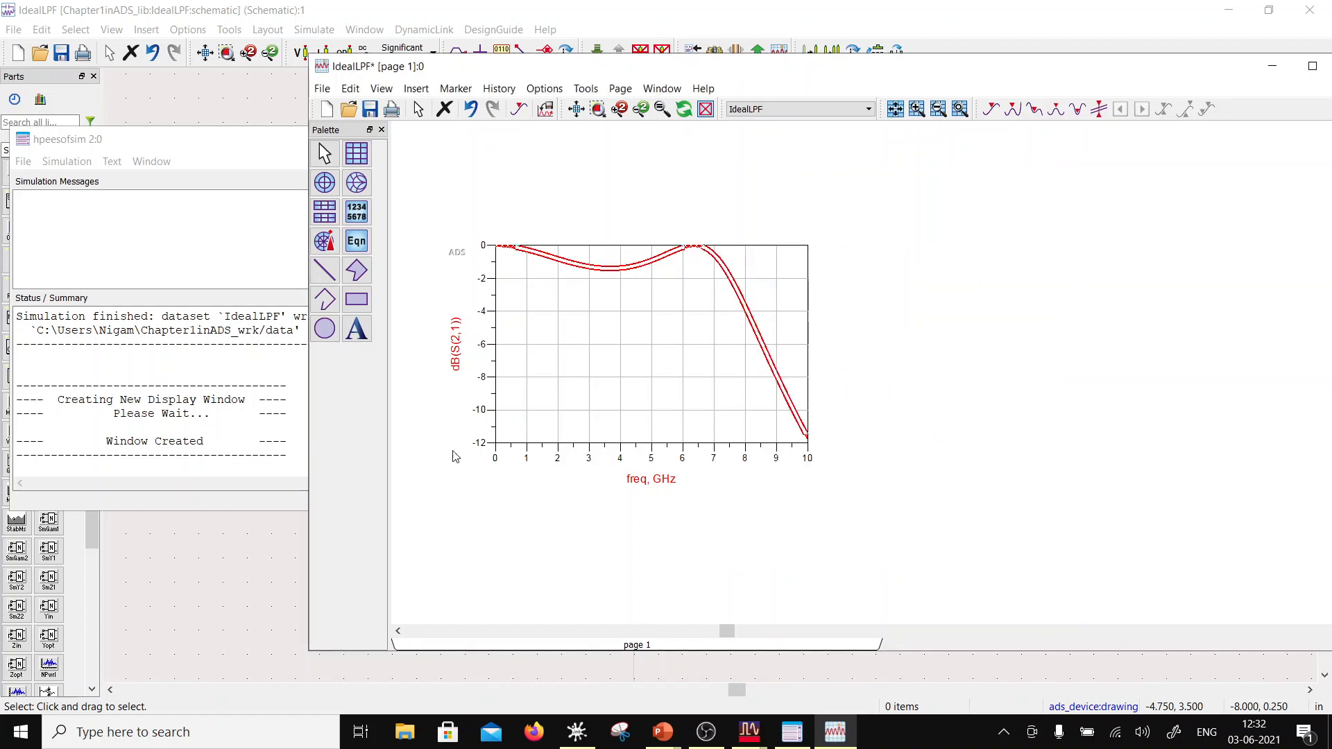
- Set the S-parameter controller's frequency step to 100 MHz in the schematic, then save and rerun the simulation
left_click(205, 575)
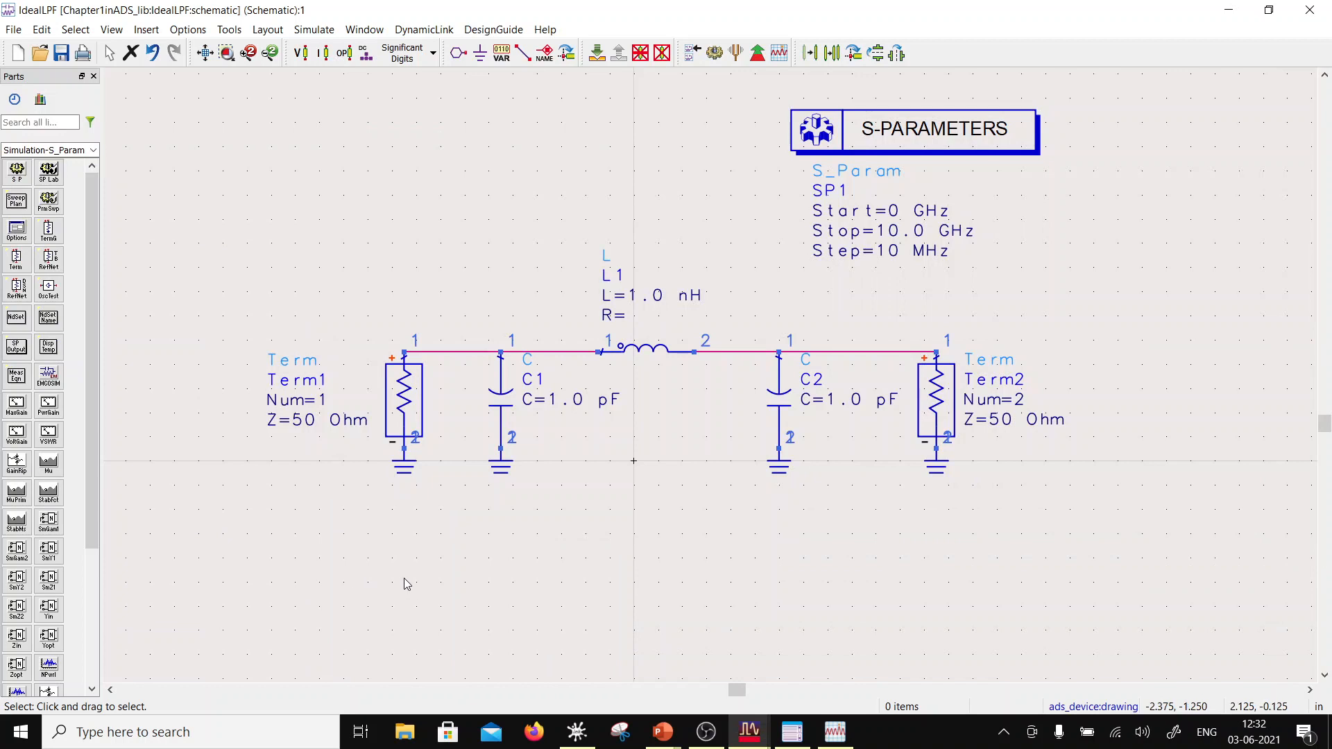
left_click(896, 251)
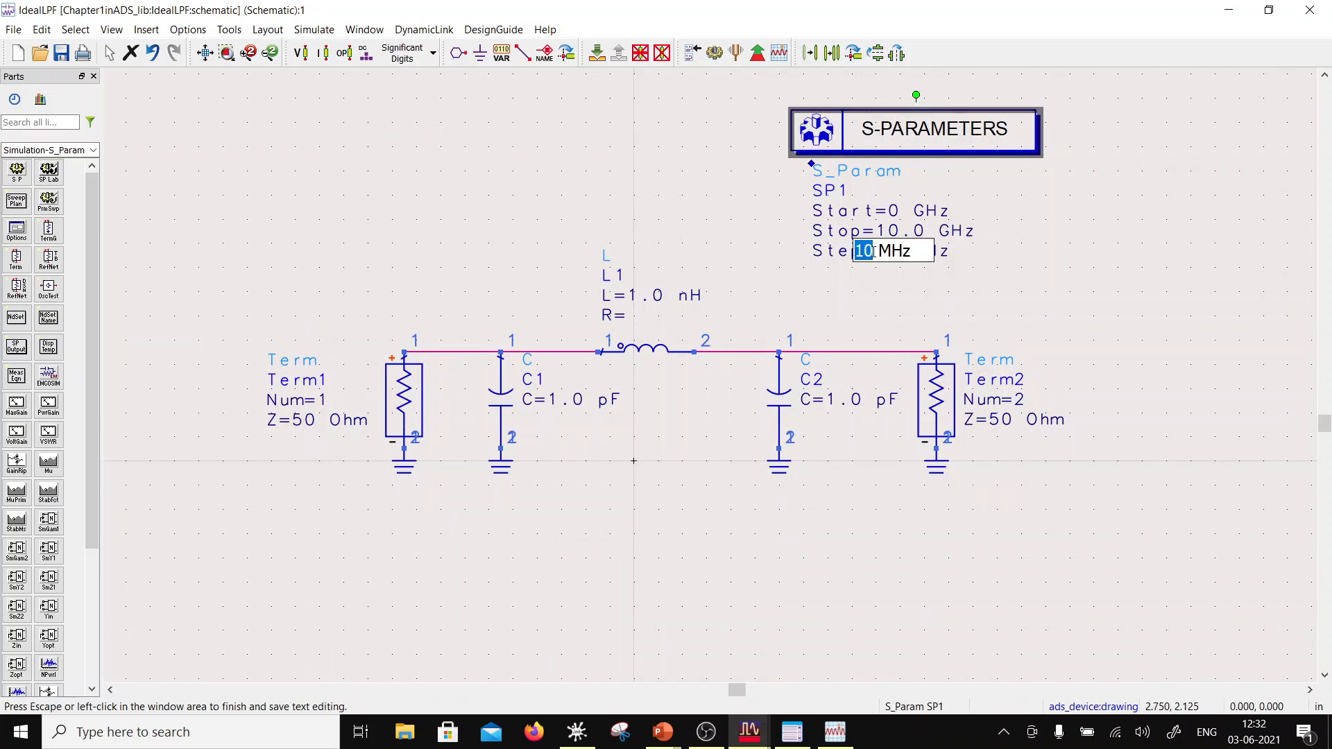
left_click(875, 251)
type("=")
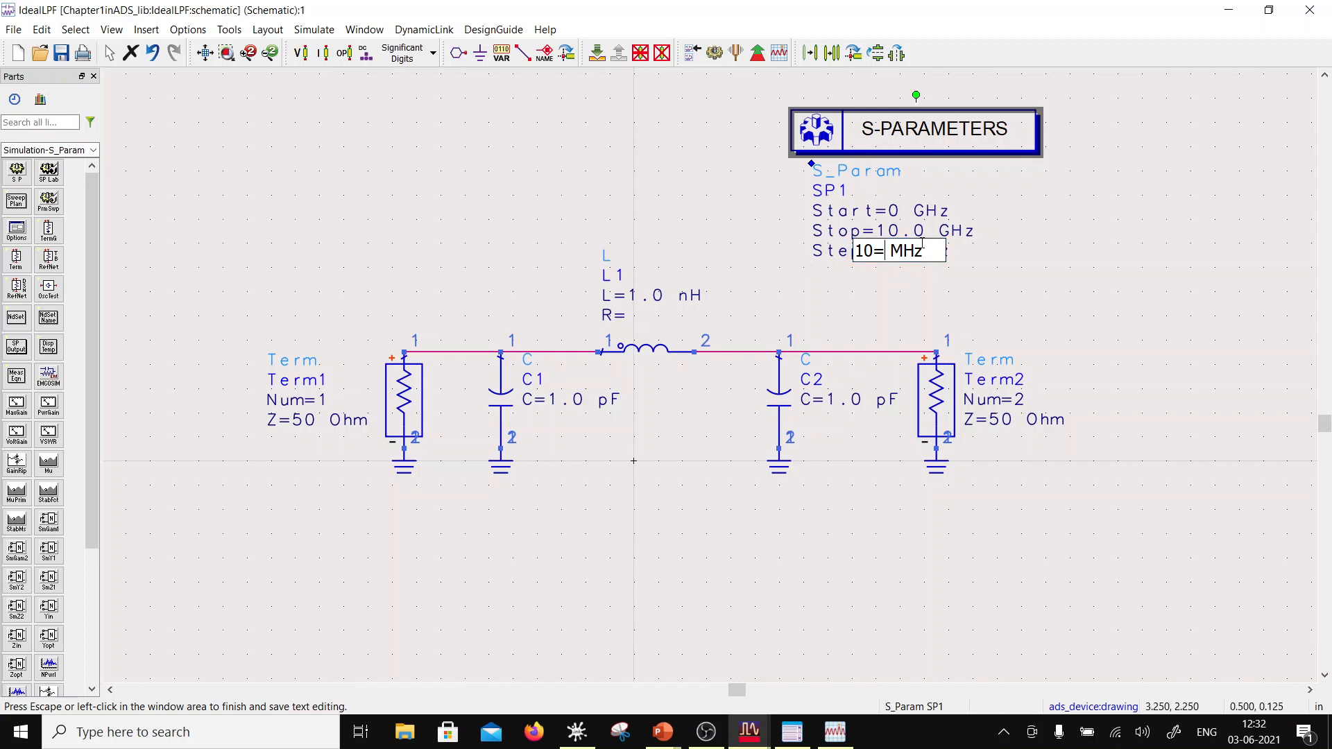
key("BackSpace")
type("0")
left_click(757, 221)
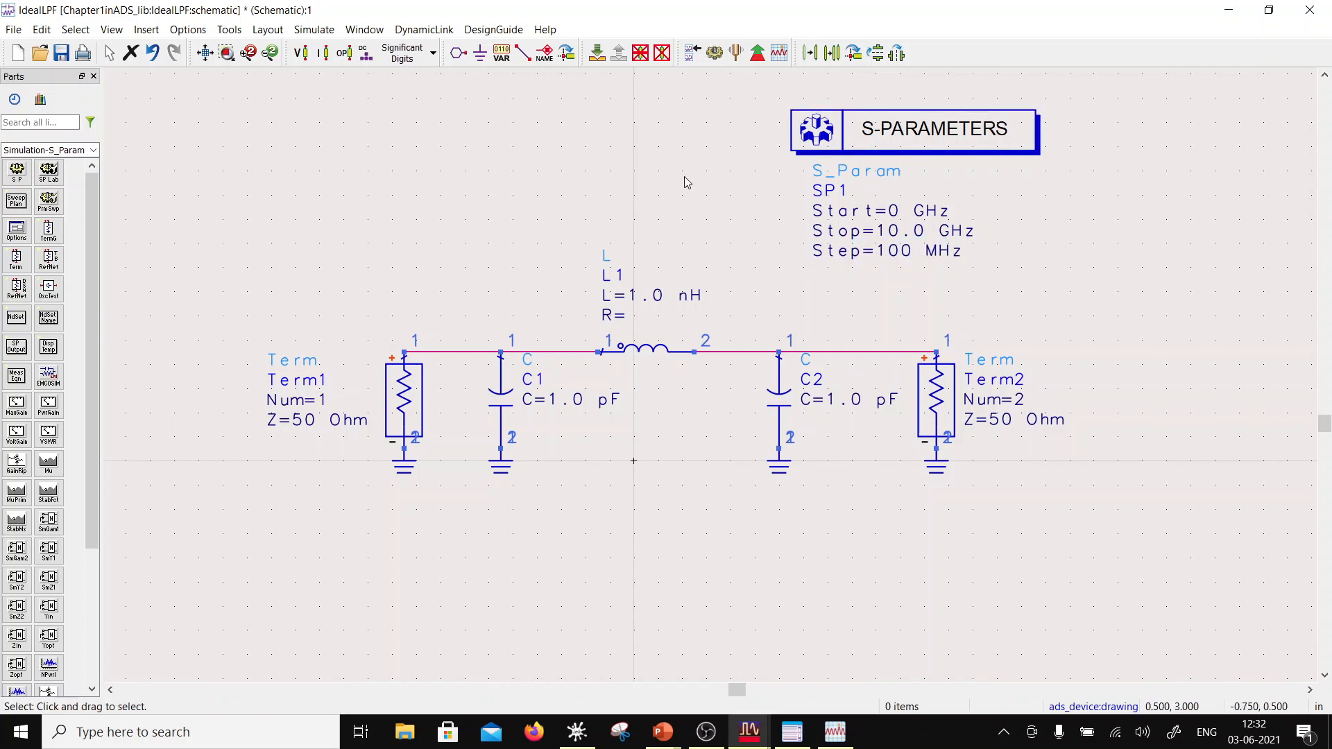
left_click(61, 56)
left_click(714, 56)
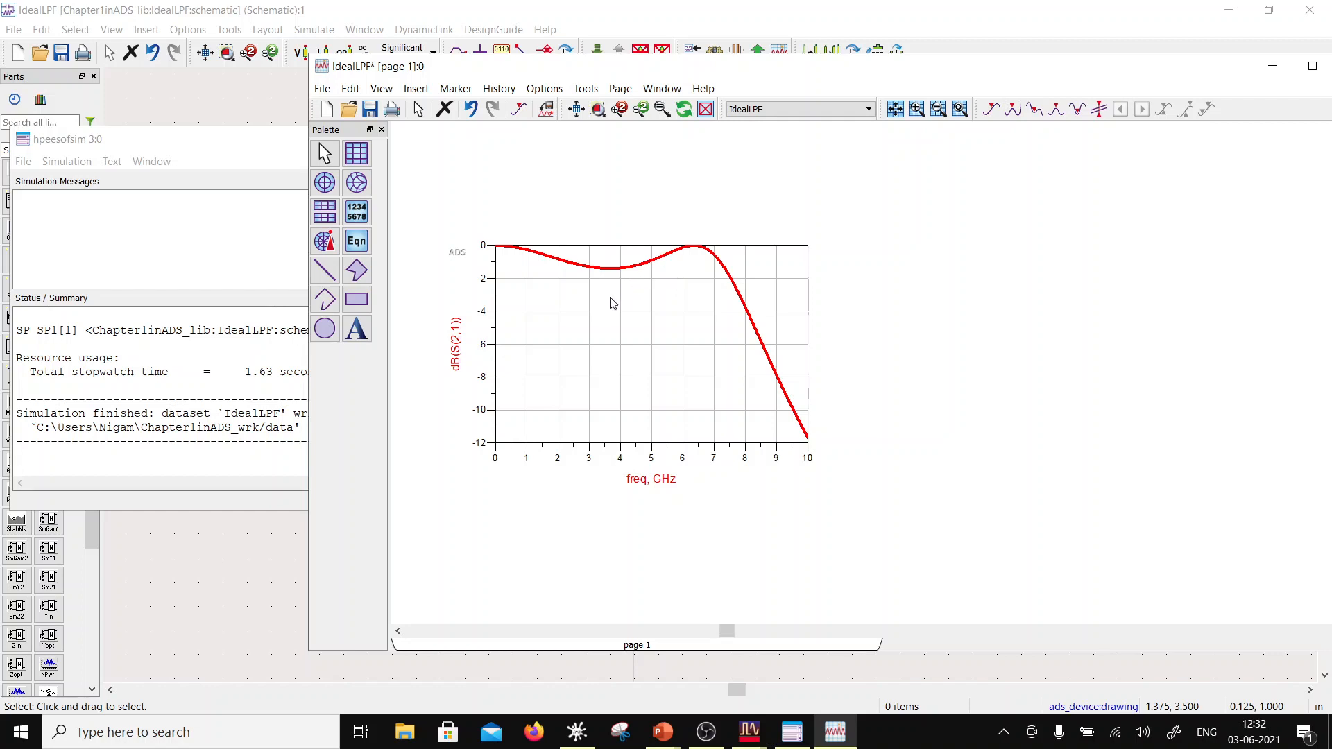
- Place circle symbols at all data points of the dB(S(2,1)) trace
double_click(612, 269)
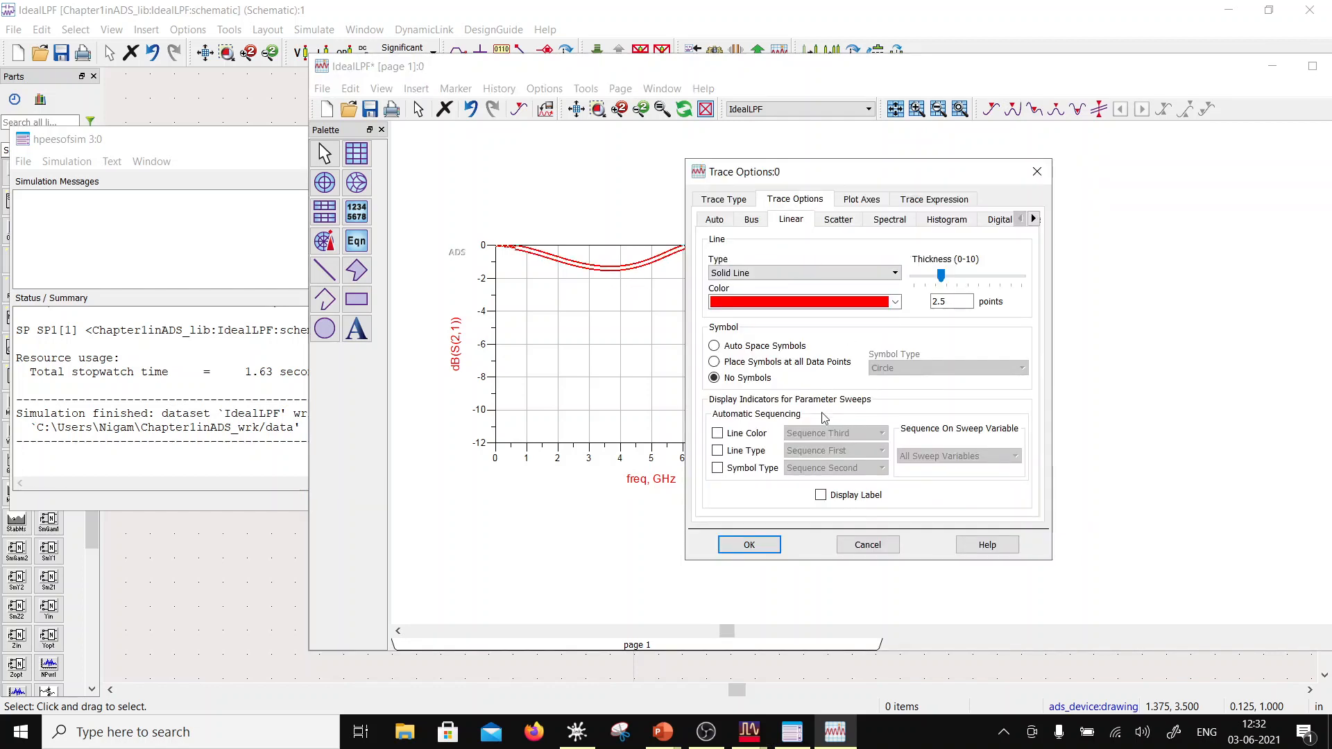
left_click(714, 362)
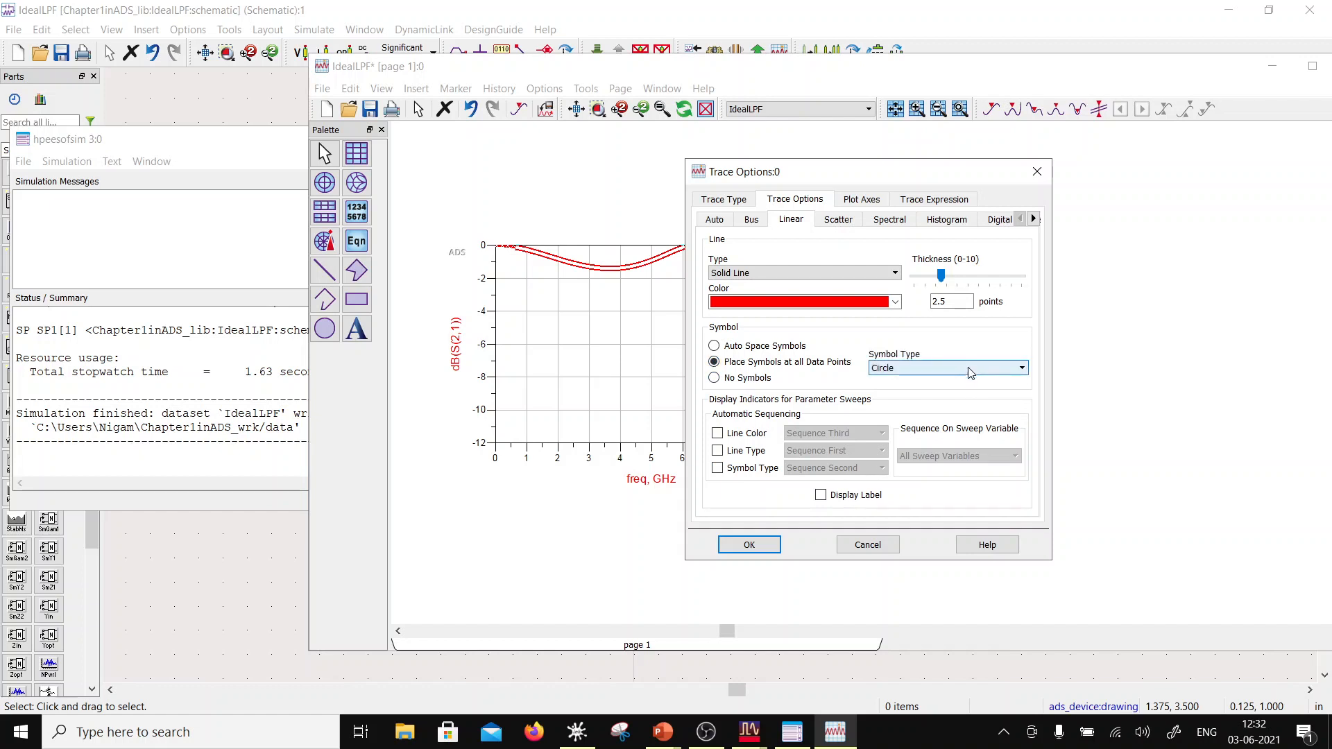
left_click(970, 372)
left_click(970, 373)
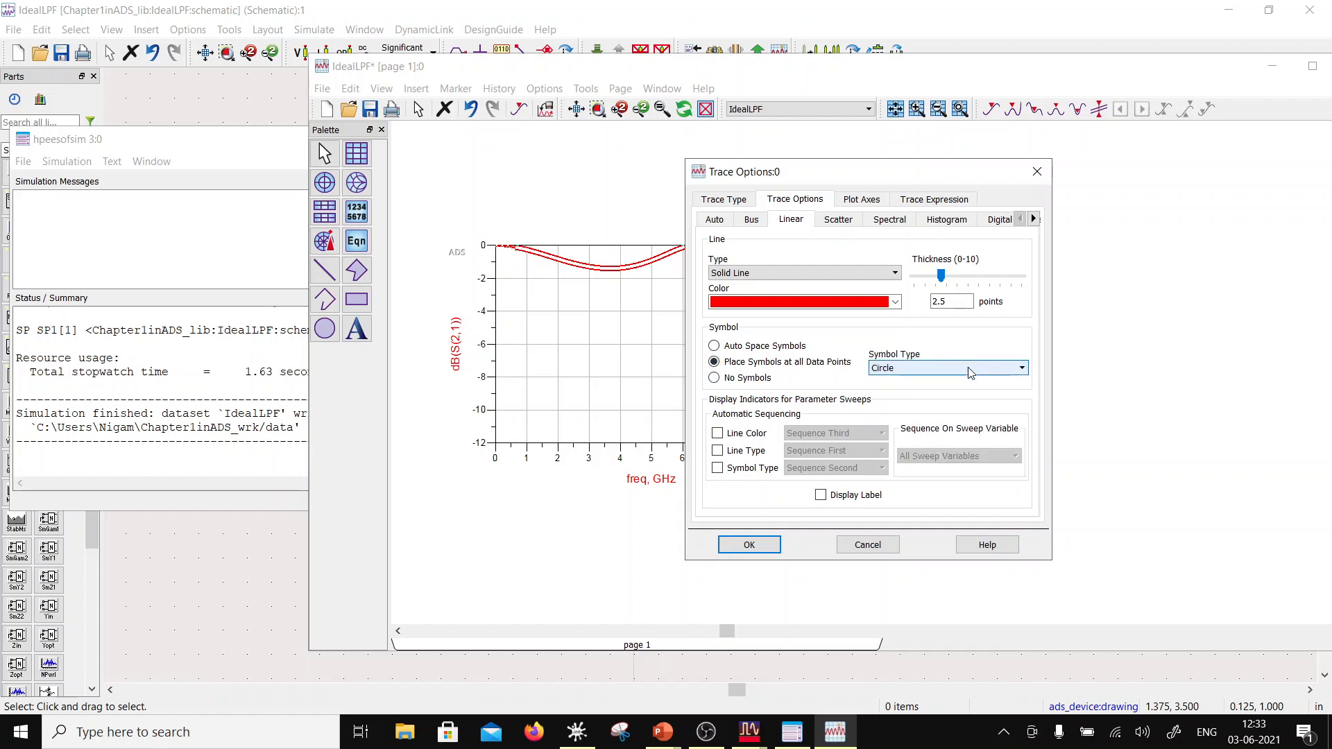
left_click(750, 545)
scroll(734, 299, "up", 3)
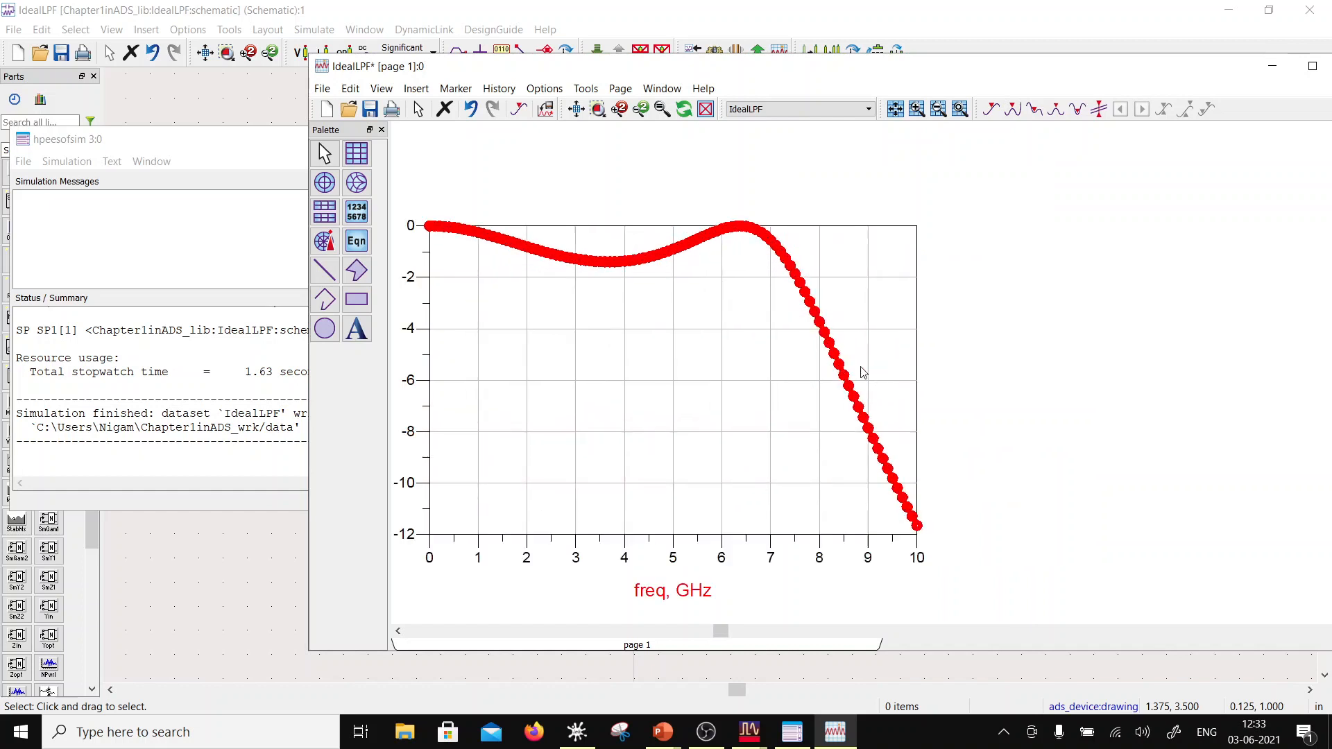
- Set the S-parameter controller's frequency step to 500 MHz and rerun the simulation
left_click(294, 101)
left_click(885, 247)
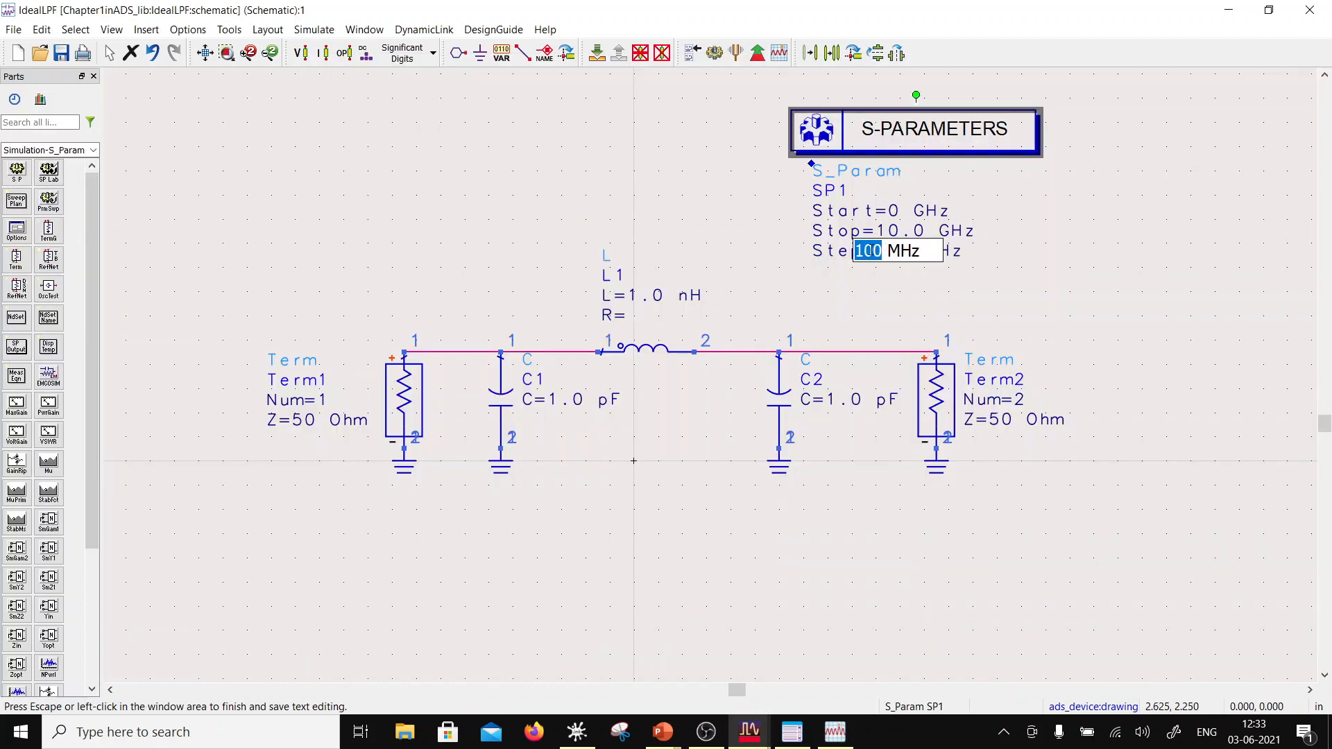
left_click(866, 251)
left_click_drag(866, 250, 813, 244)
type("5")
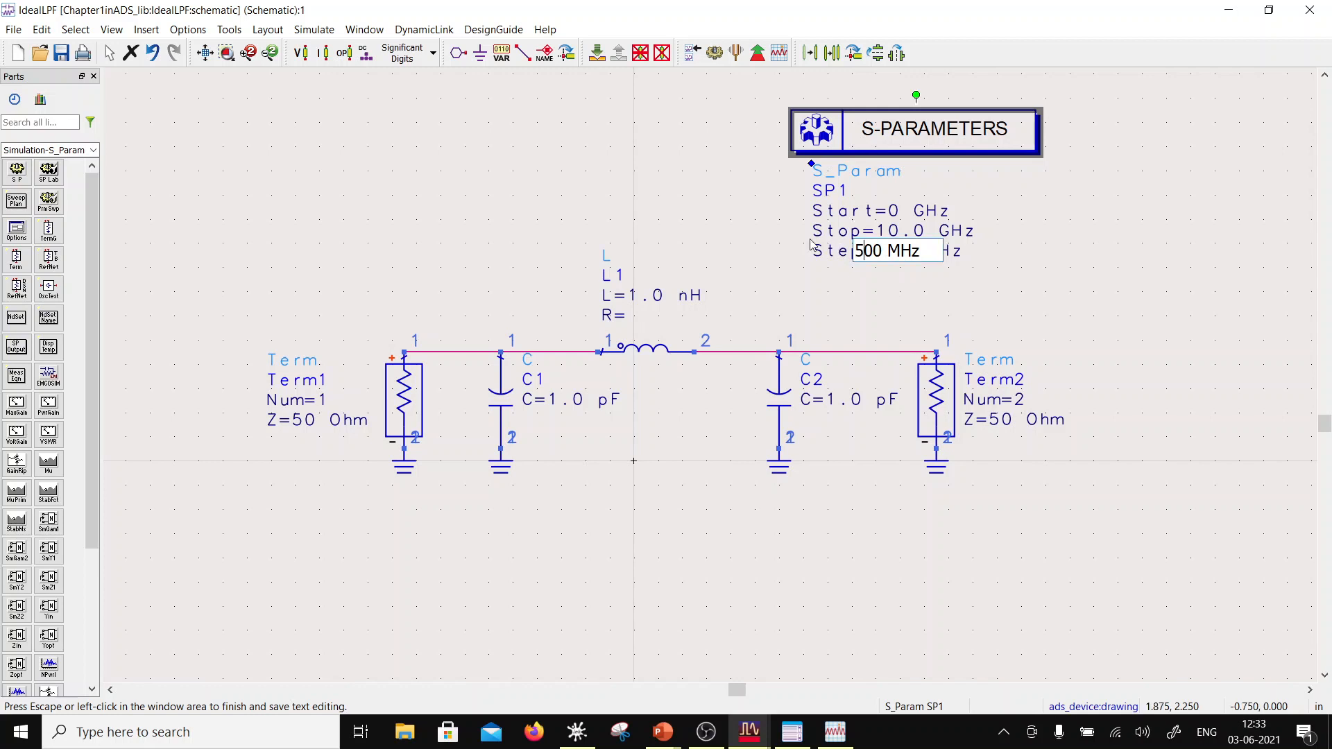
left_click(721, 173)
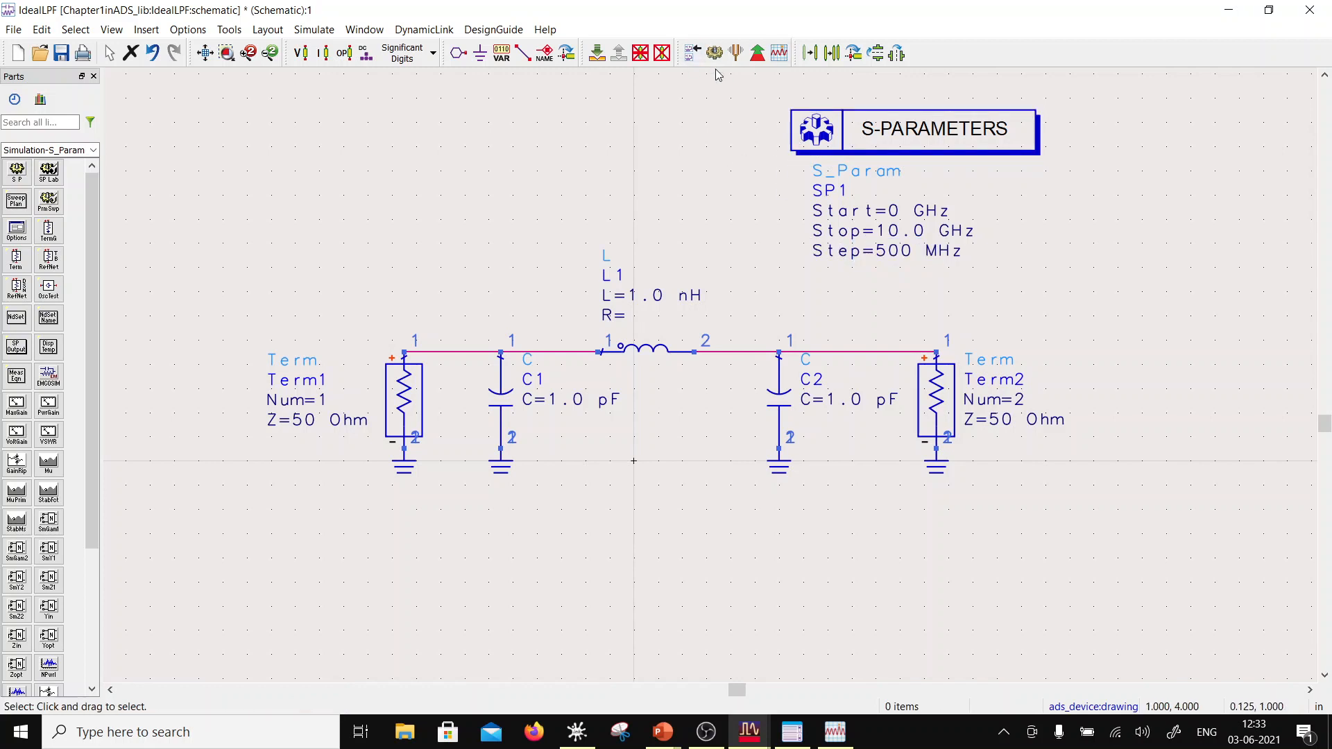
left_click(715, 54)
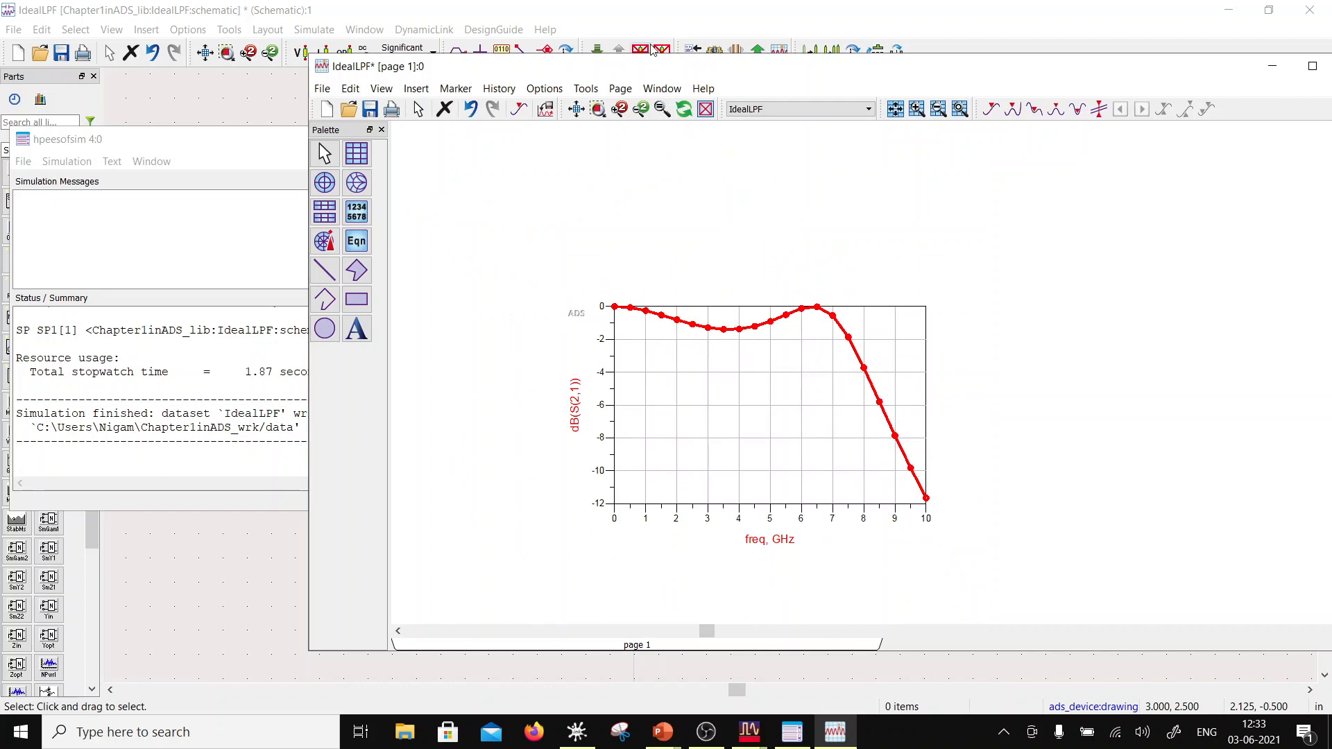
- Change the data-point symbol type of the dB(S(2,1)) trace to X in the data display
left_click(658, 16)
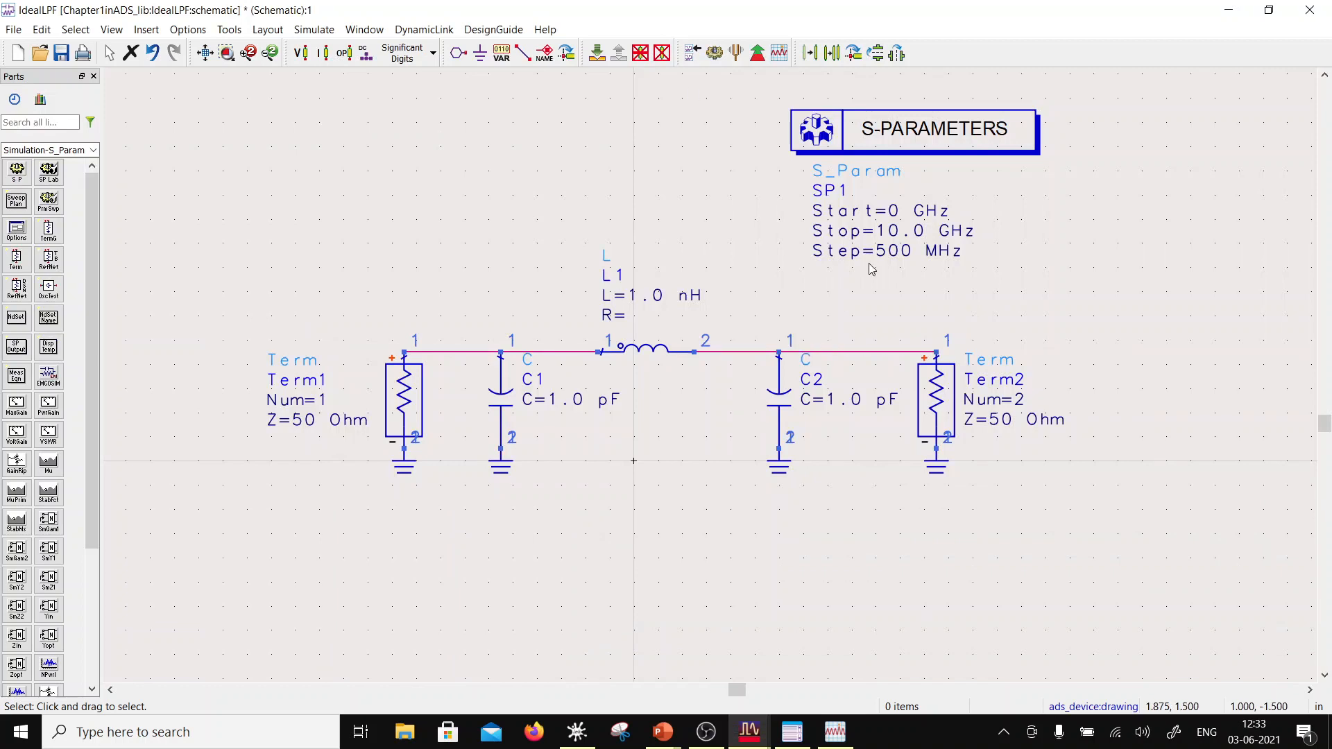
left_click(835, 732)
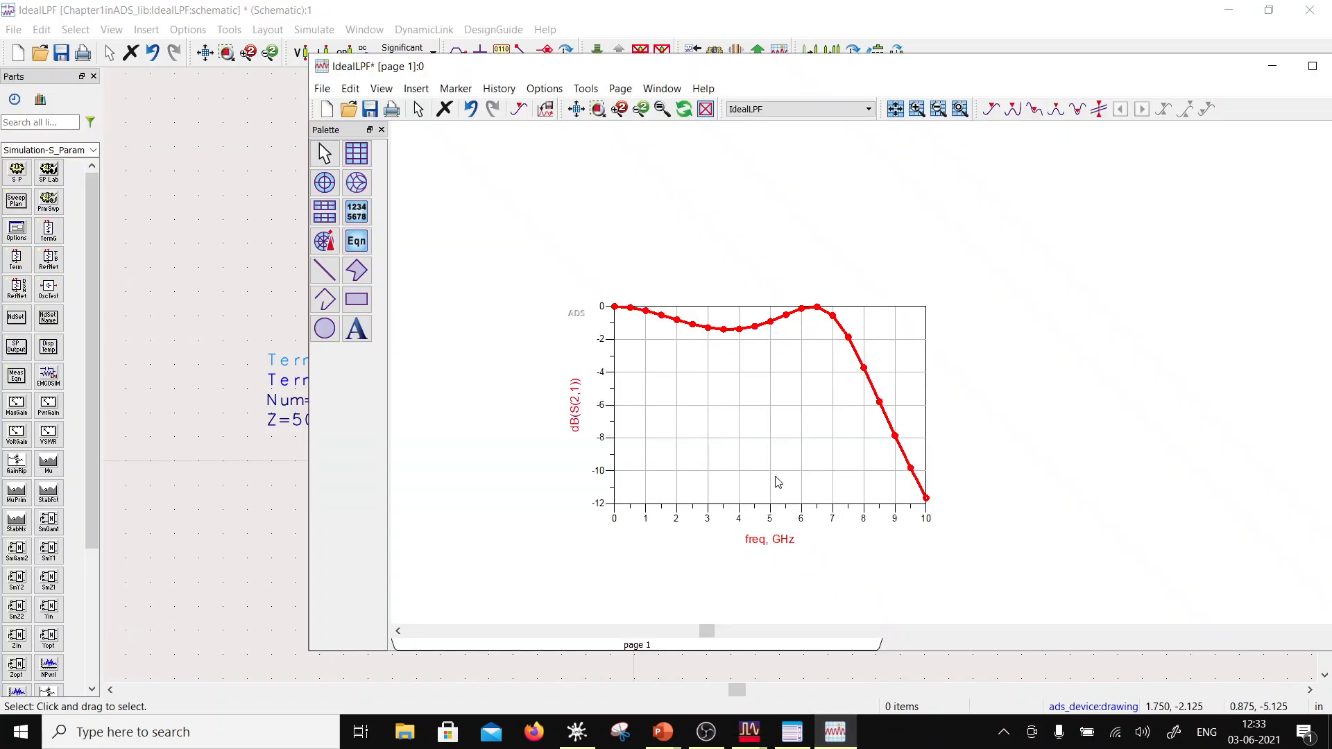
double_click(761, 329)
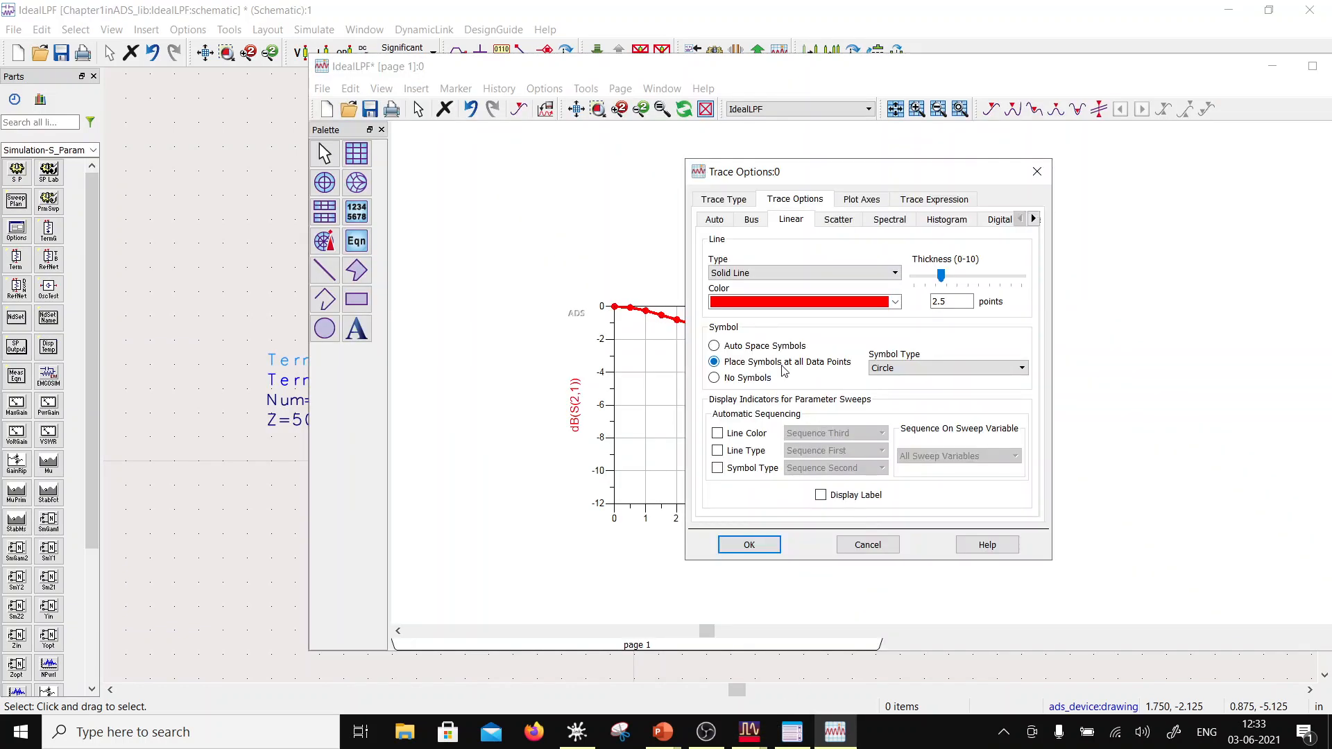
left_click(933, 368)
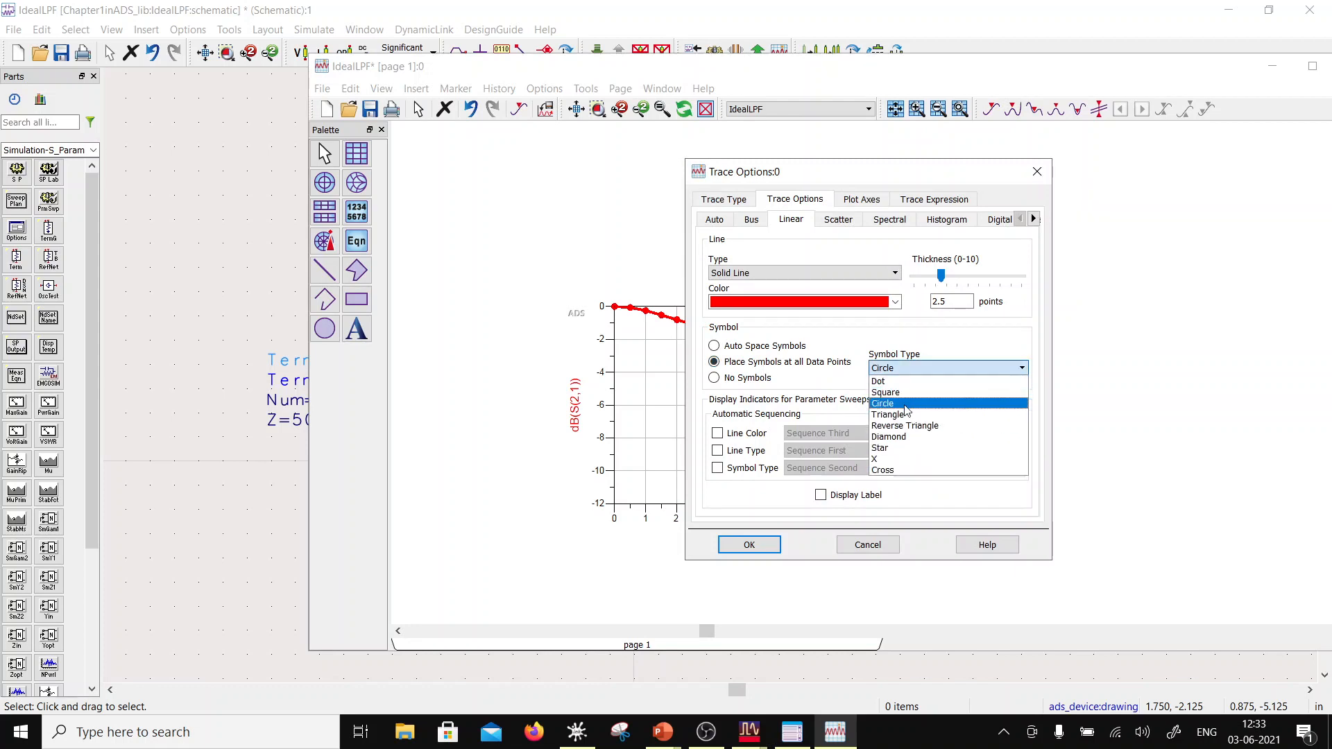
left_click(901, 459)
left_click(770, 544)
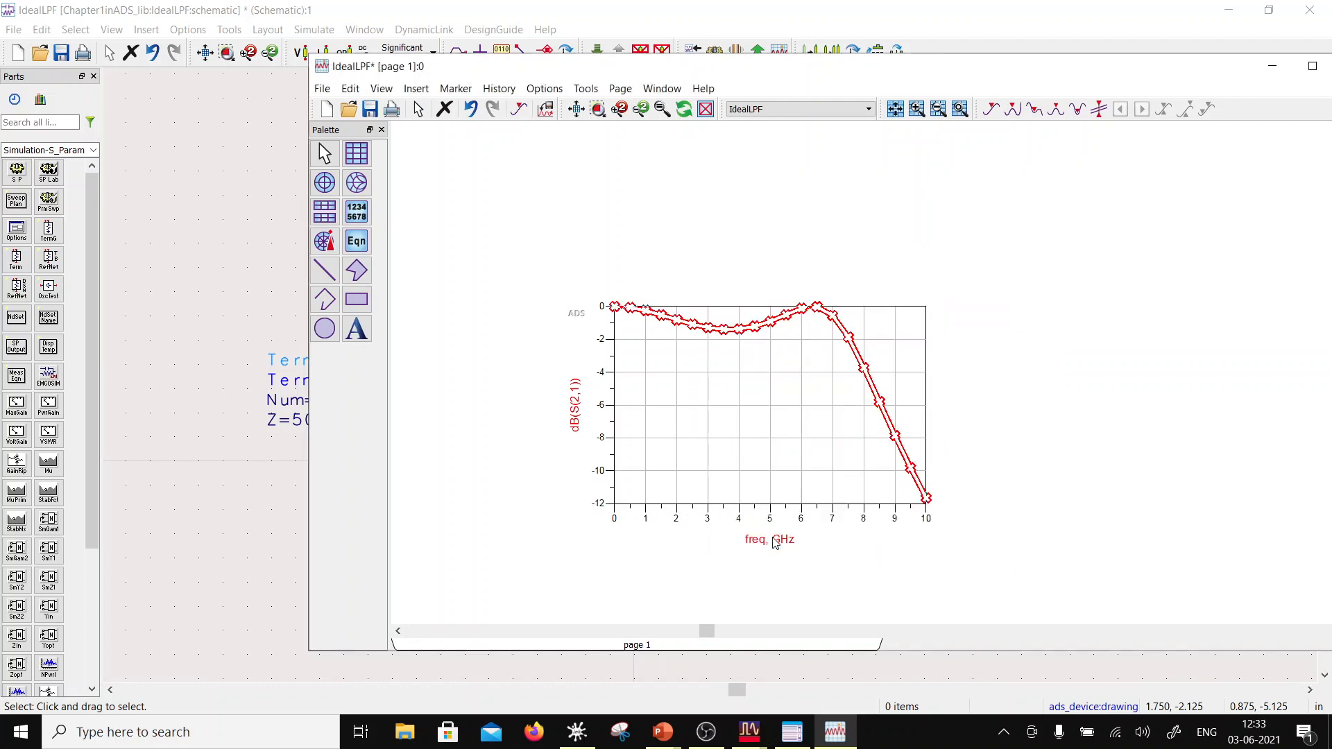
- Switch the dB(S(2,1)) trace to auto-spaced symbols with the Circle symbol type
left_click(1036, 332)
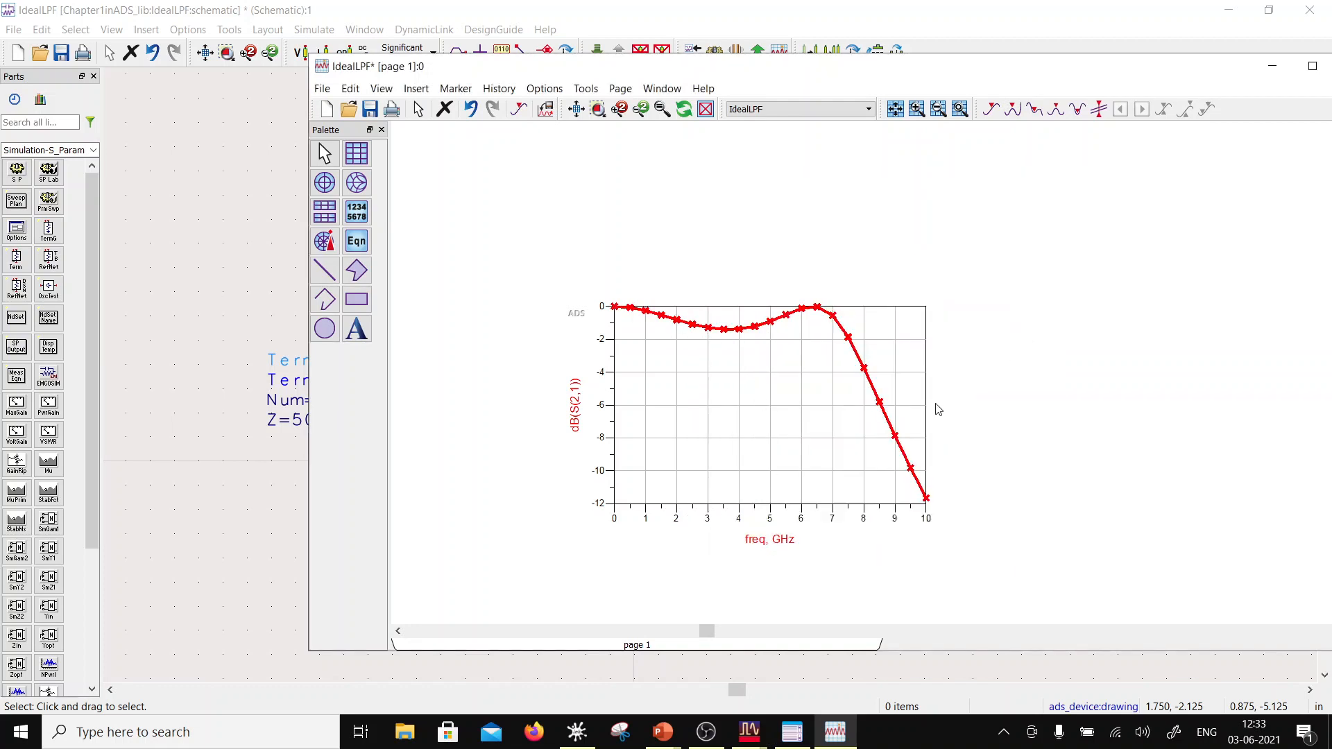
double_click(901, 366)
left_click(796, 276)
double_click(796, 276)
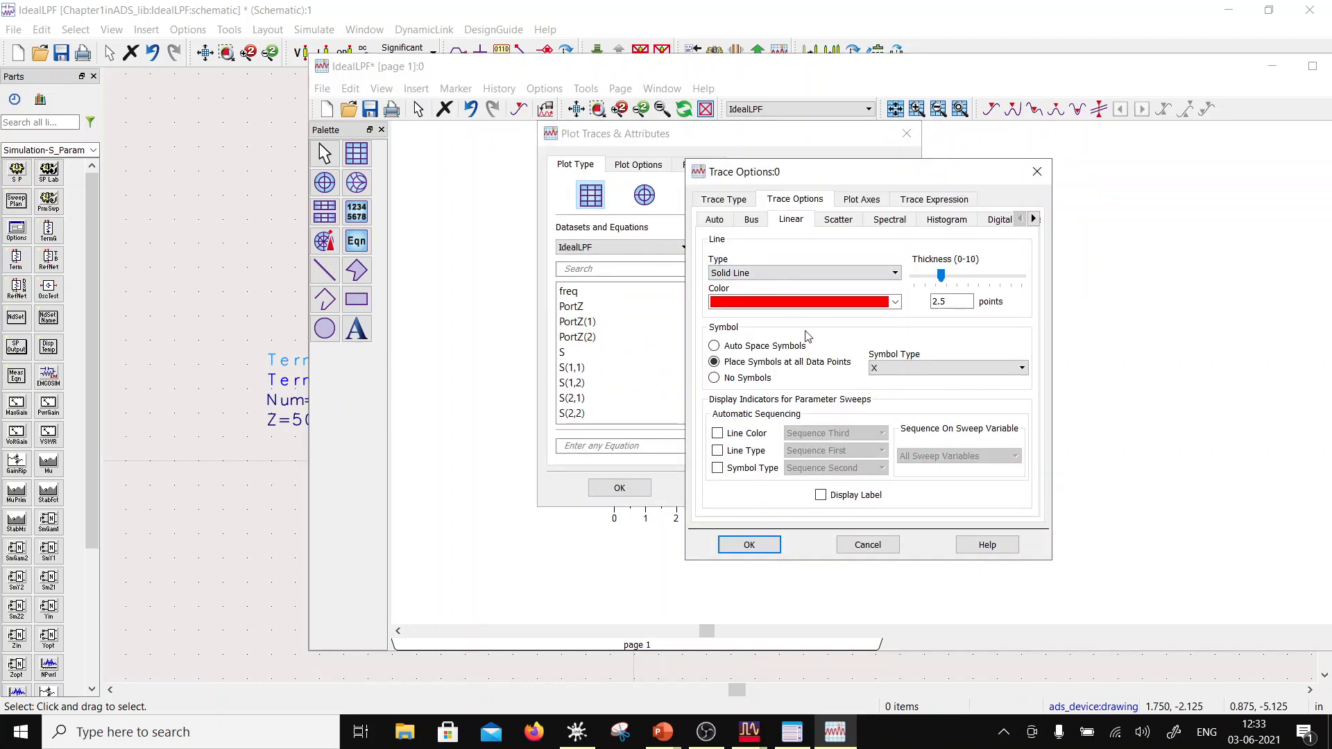
left_click(766, 379)
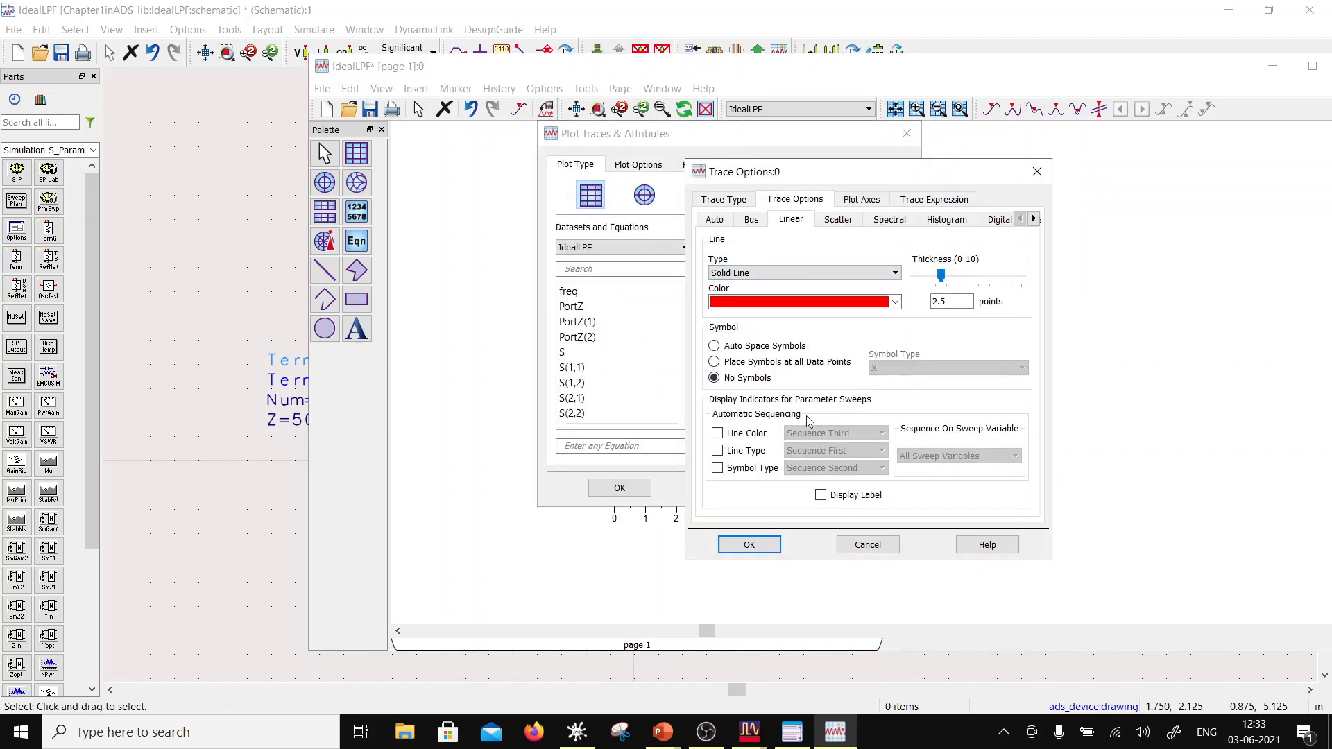
left_click(714, 346)
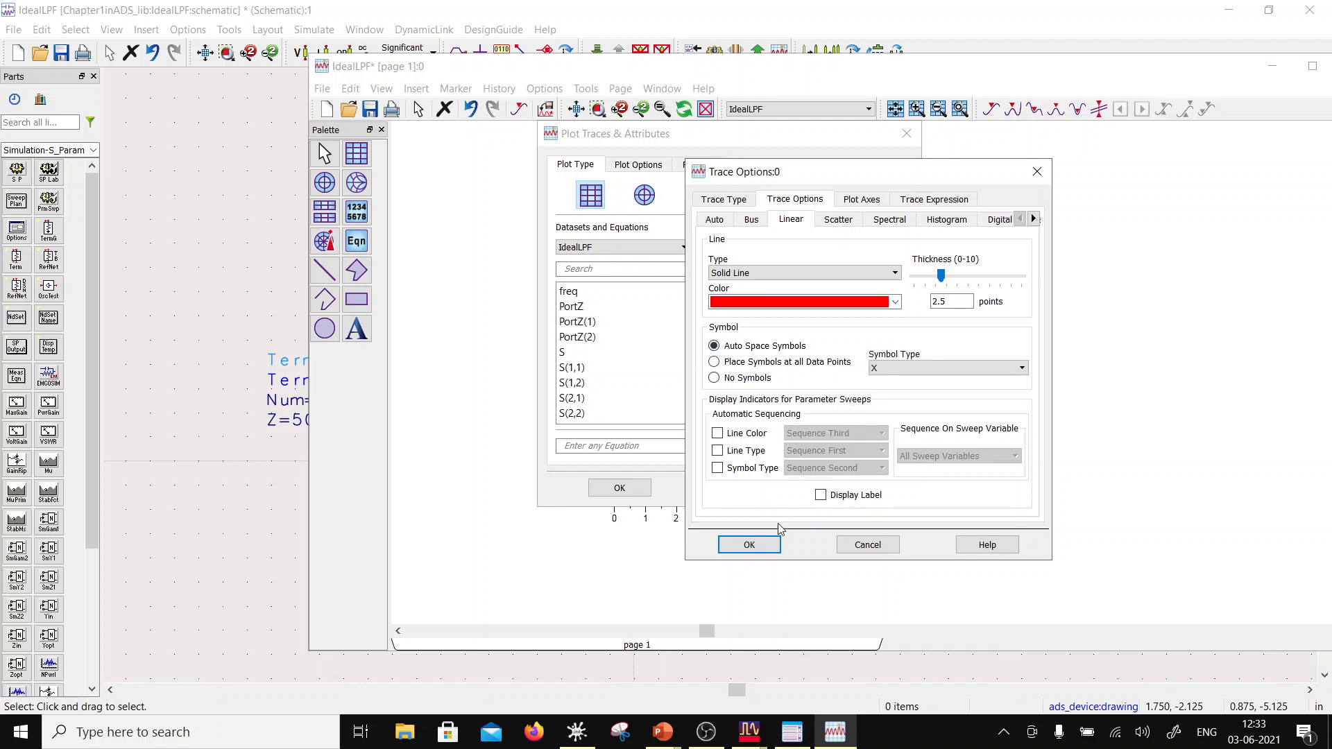
left_click(902, 369)
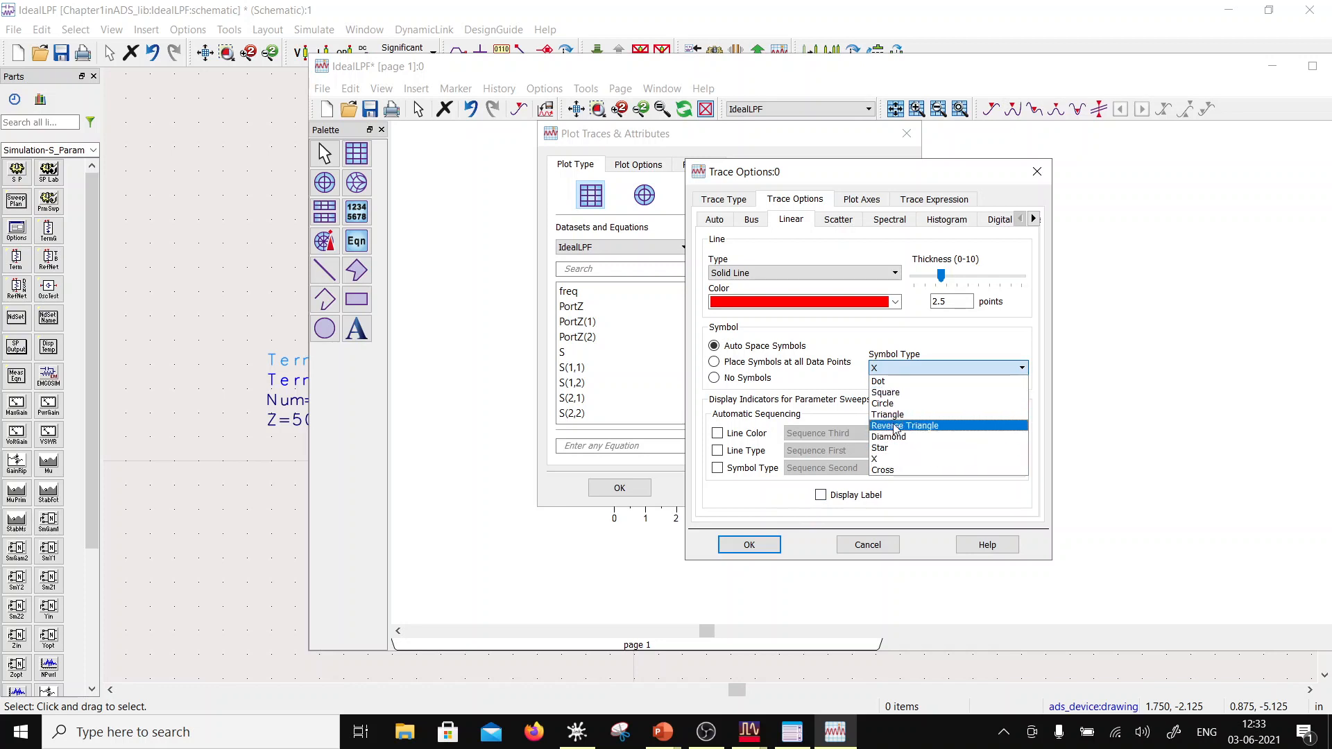
left_click(892, 414)
left_click(749, 544)
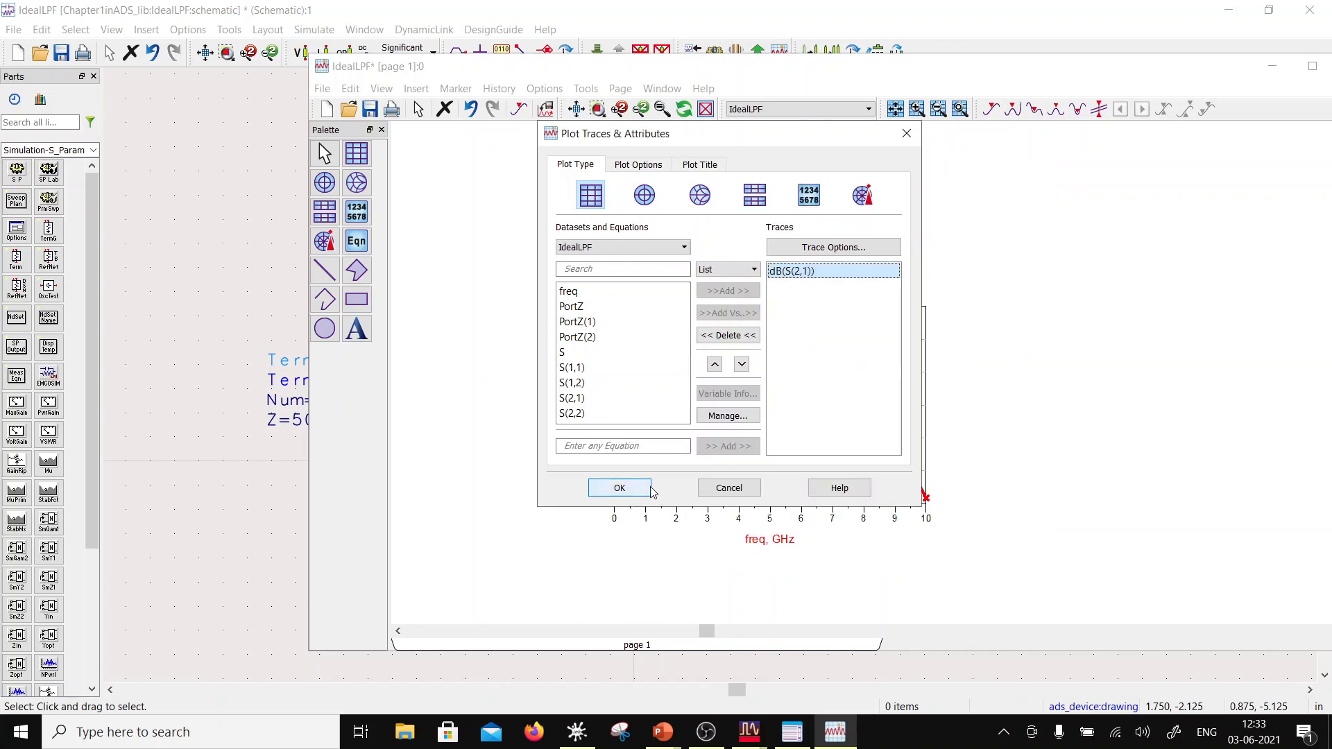
left_click(619, 488)
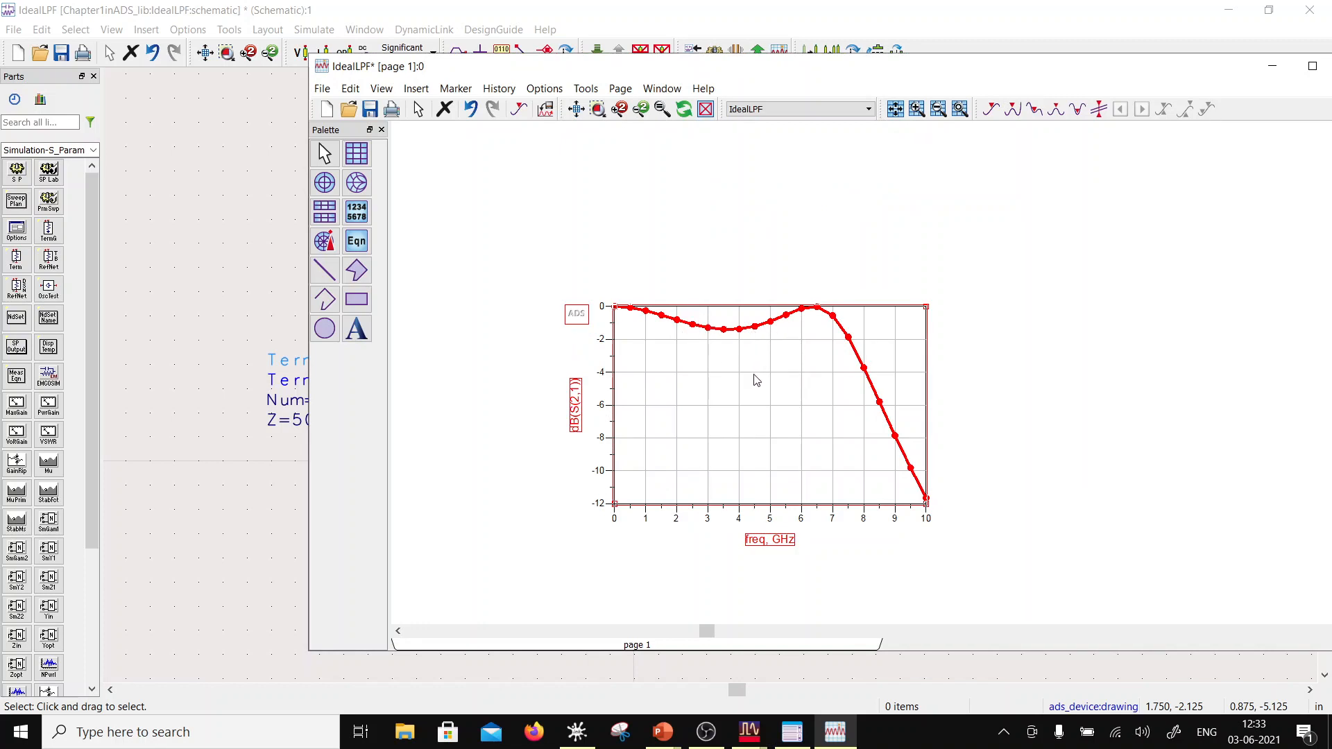
- Set the S-parameter controller's frequency step to 10 MHz, rerun the simulation and review the dB(S(2,1)) trace's symbol options
left_click(202, 232)
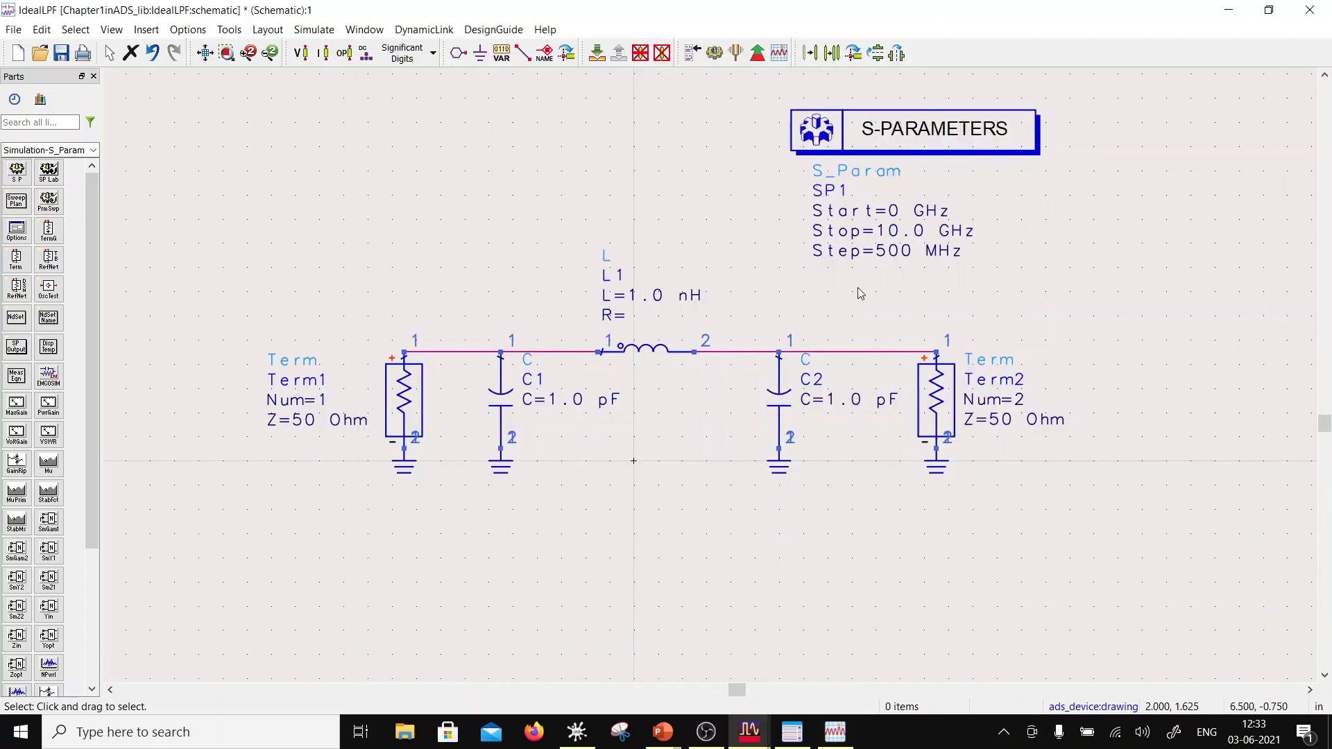
double_click(887, 254)
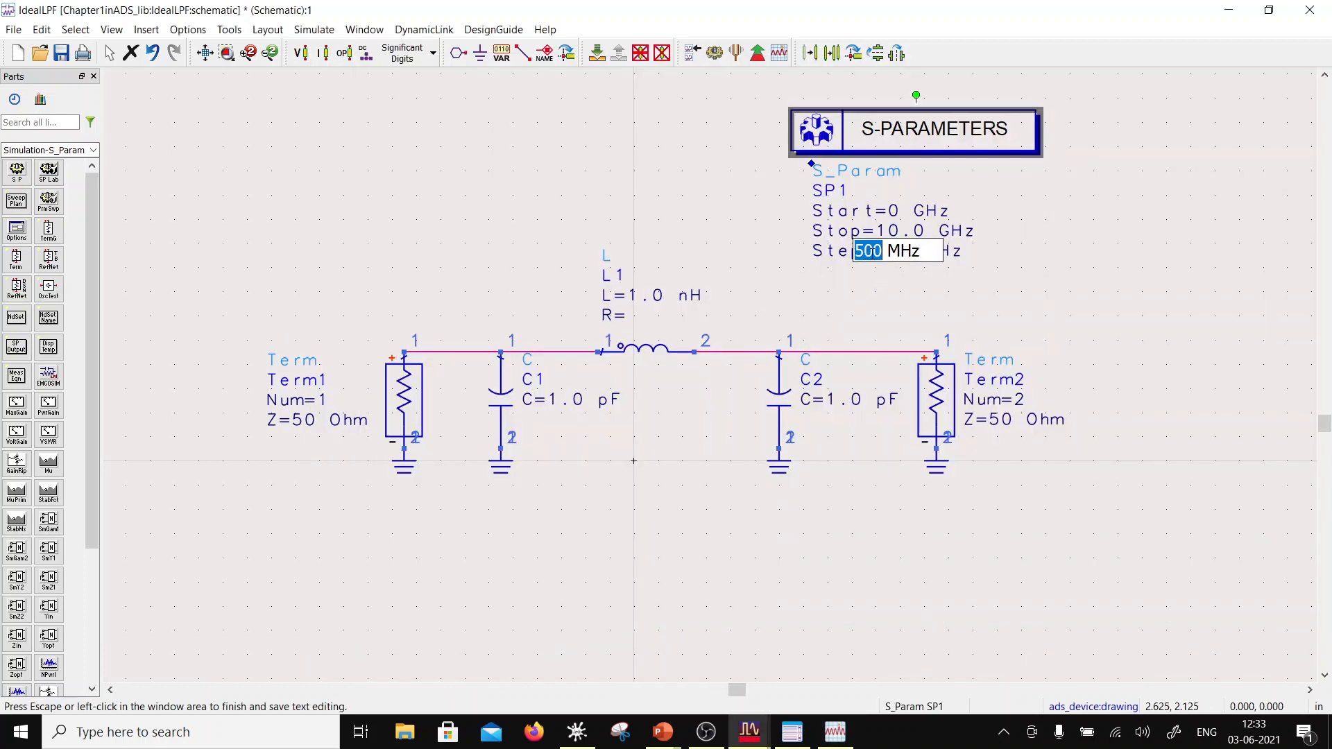
left_click_drag(873, 251, 857, 254)
type("1")
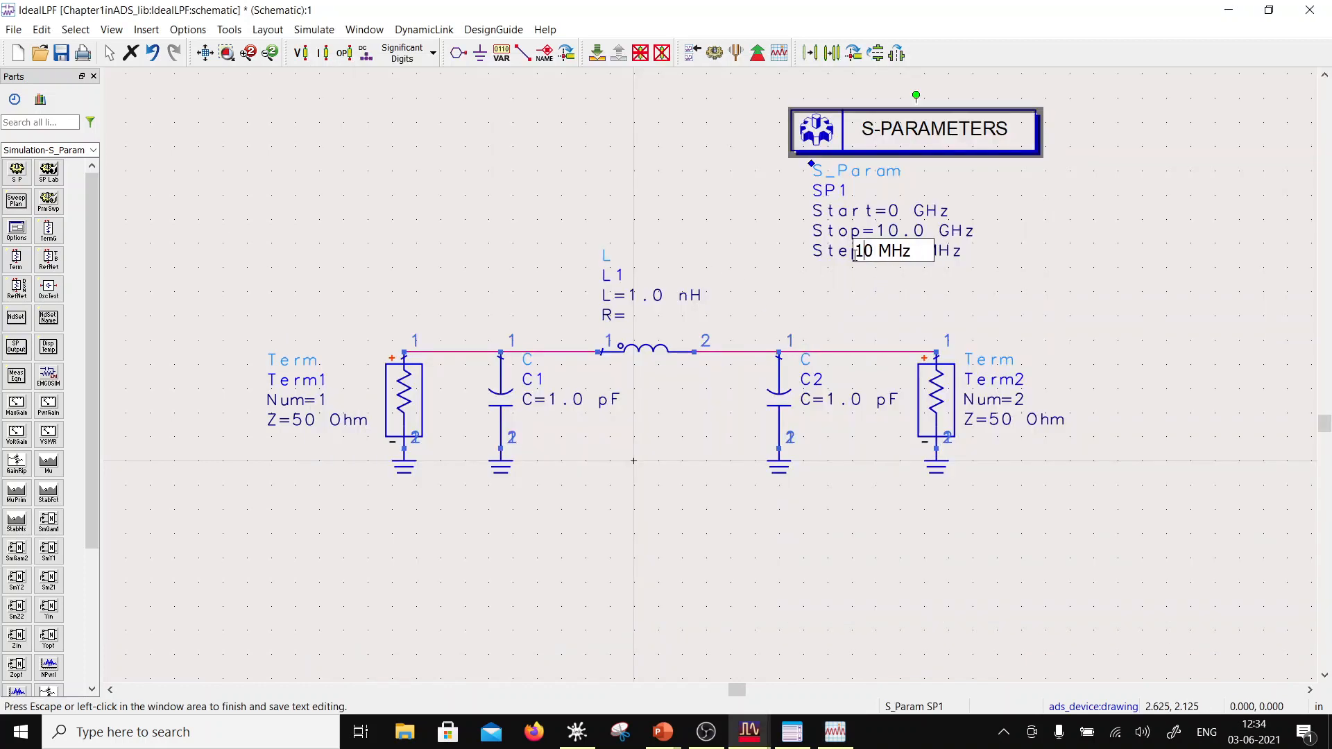
left_click(594, 131)
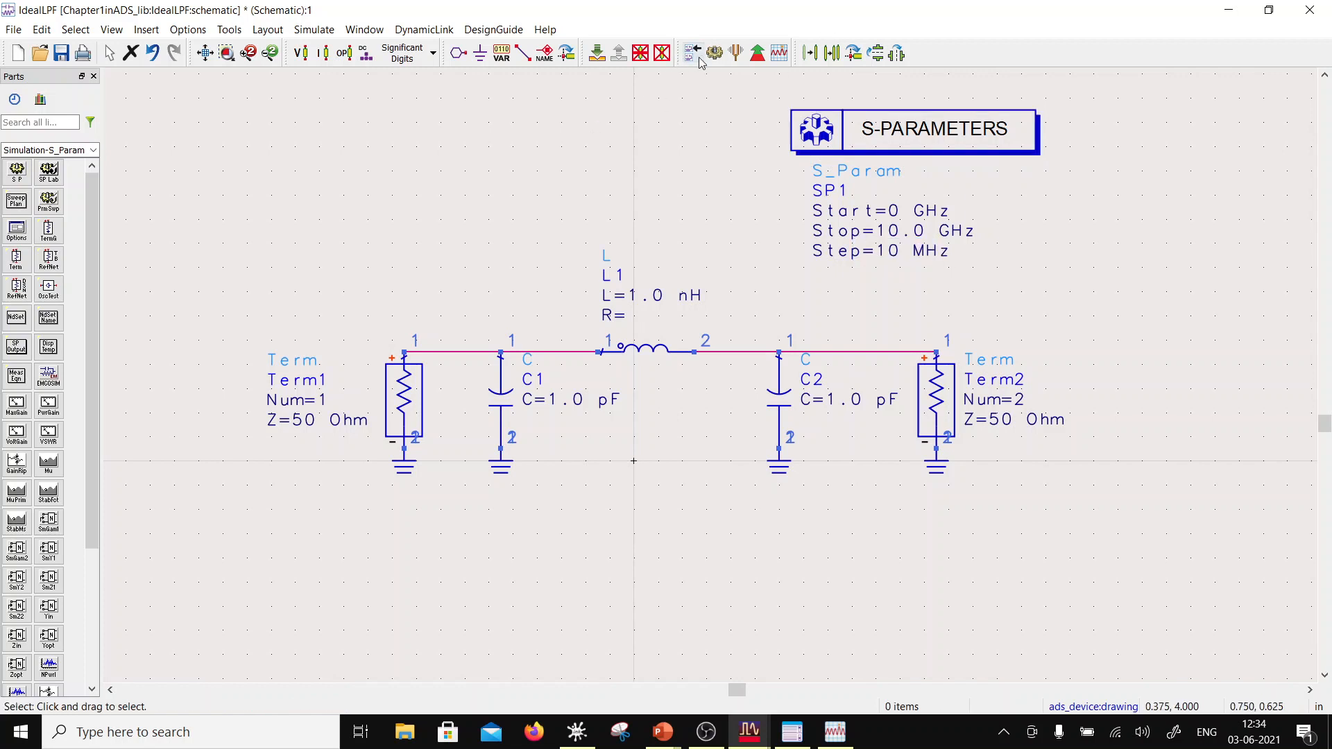
left_click(714, 54)
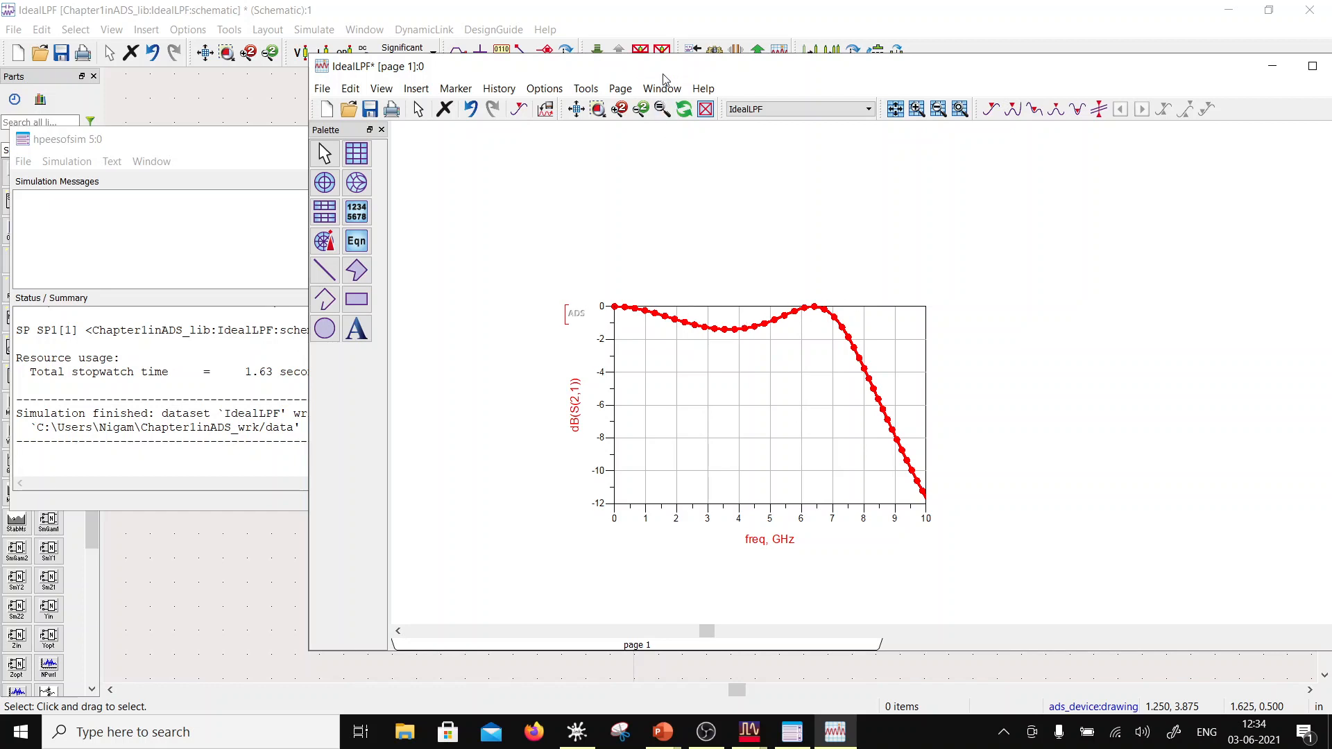
double_click(714, 331)
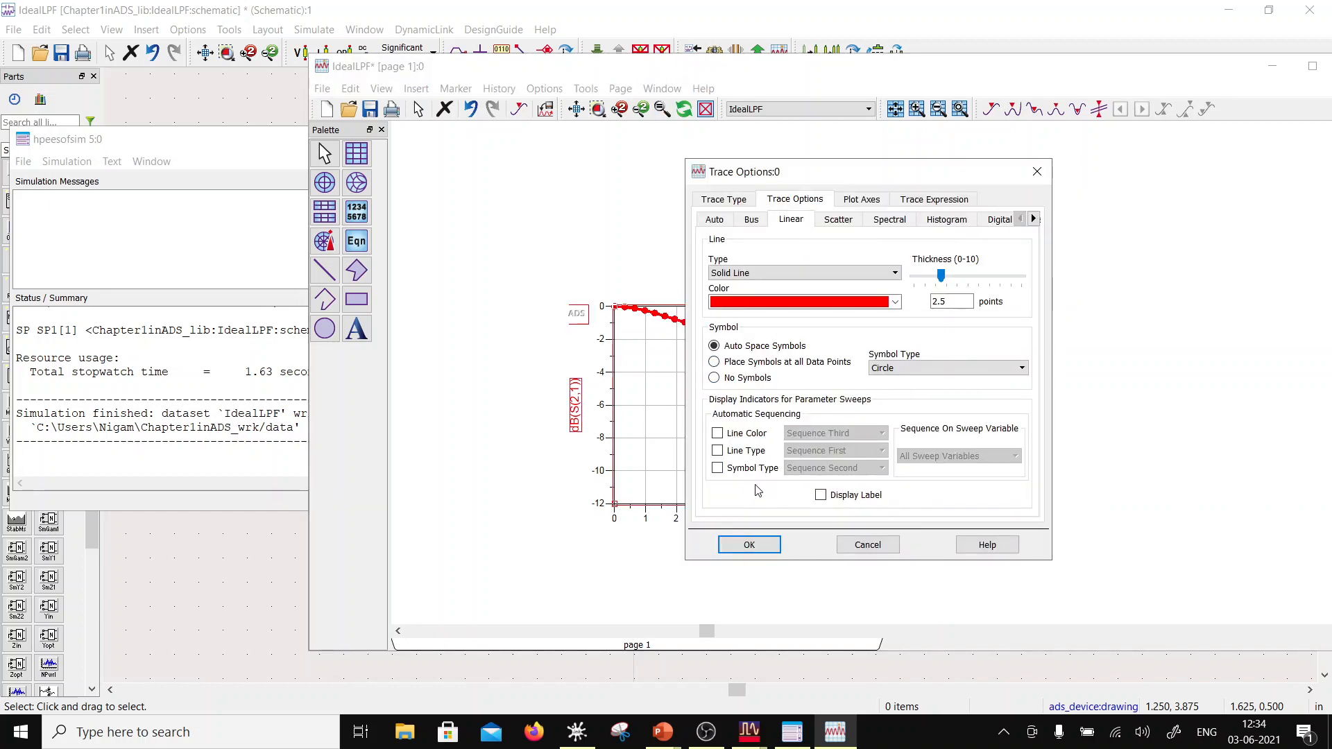
left_click(754, 545)
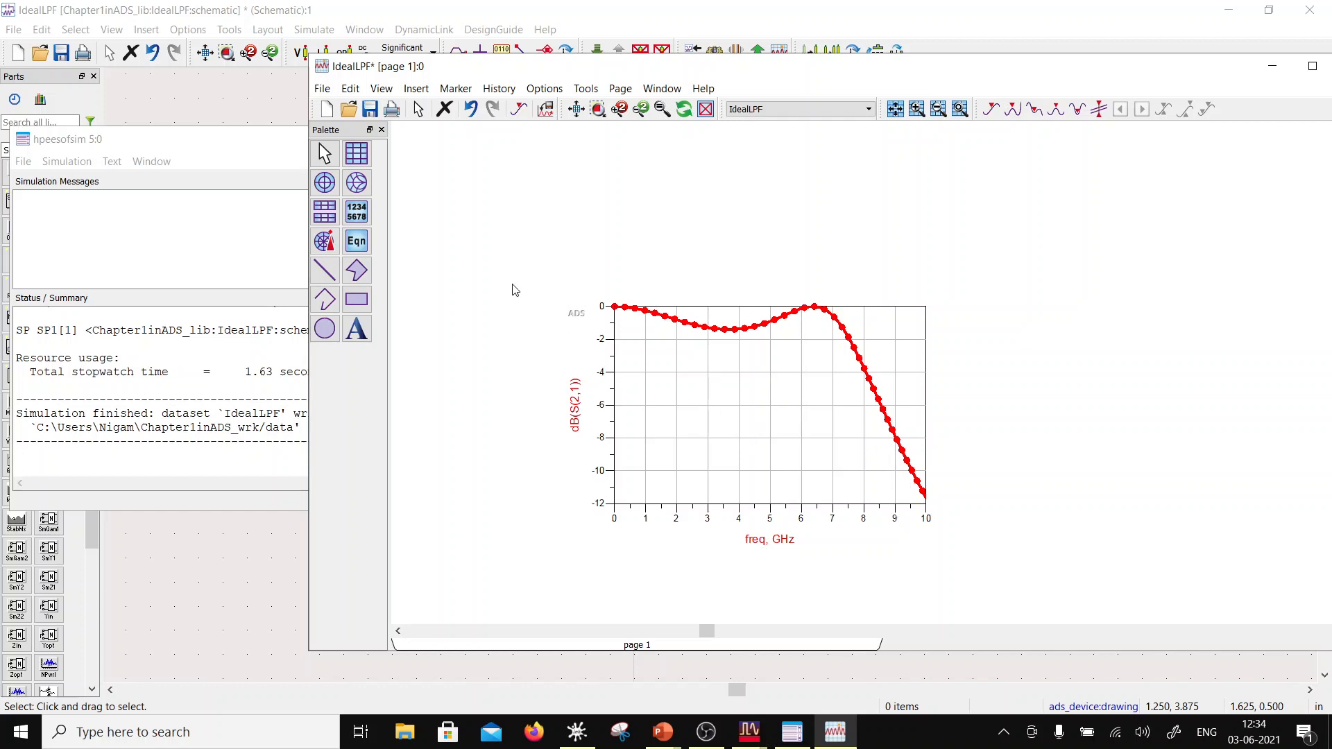
- Replace inductor L1's inductance value in the schematic with the variable Ls, keeping nH as the unit
left_click(231, 110)
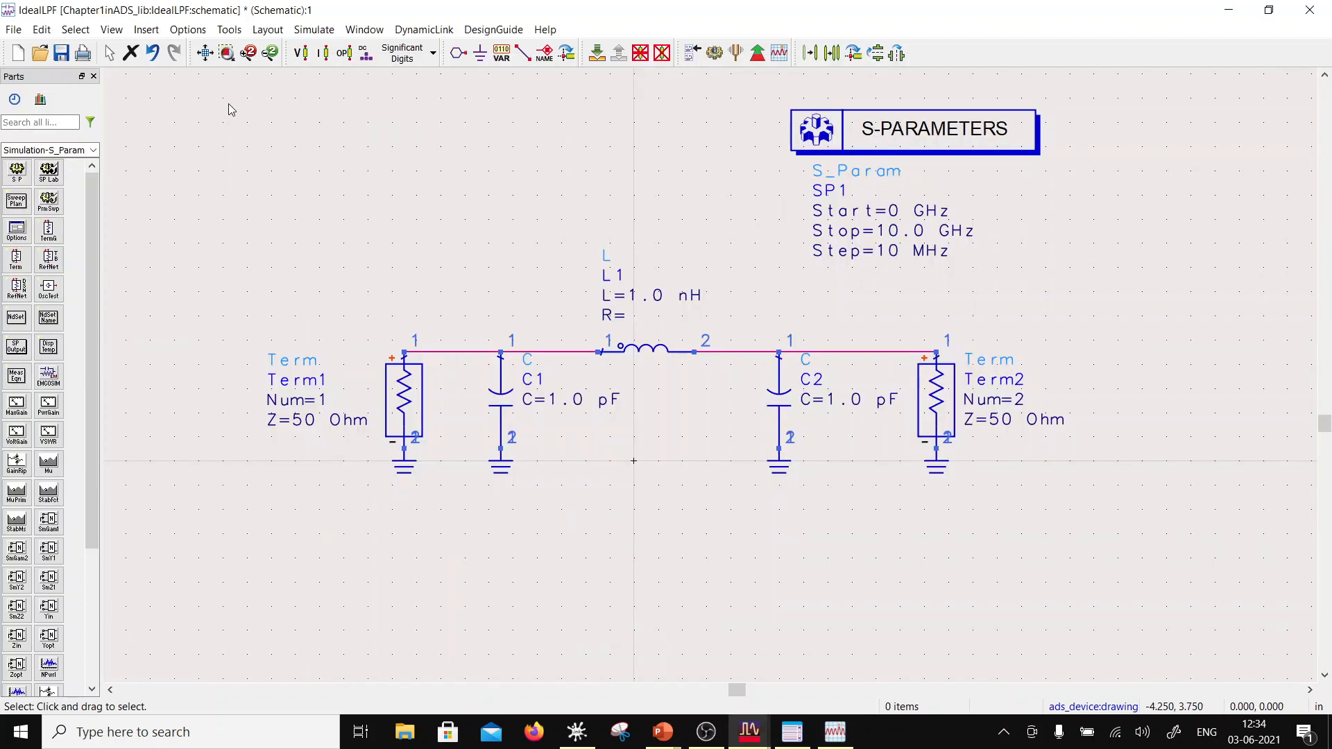
double_click(656, 295)
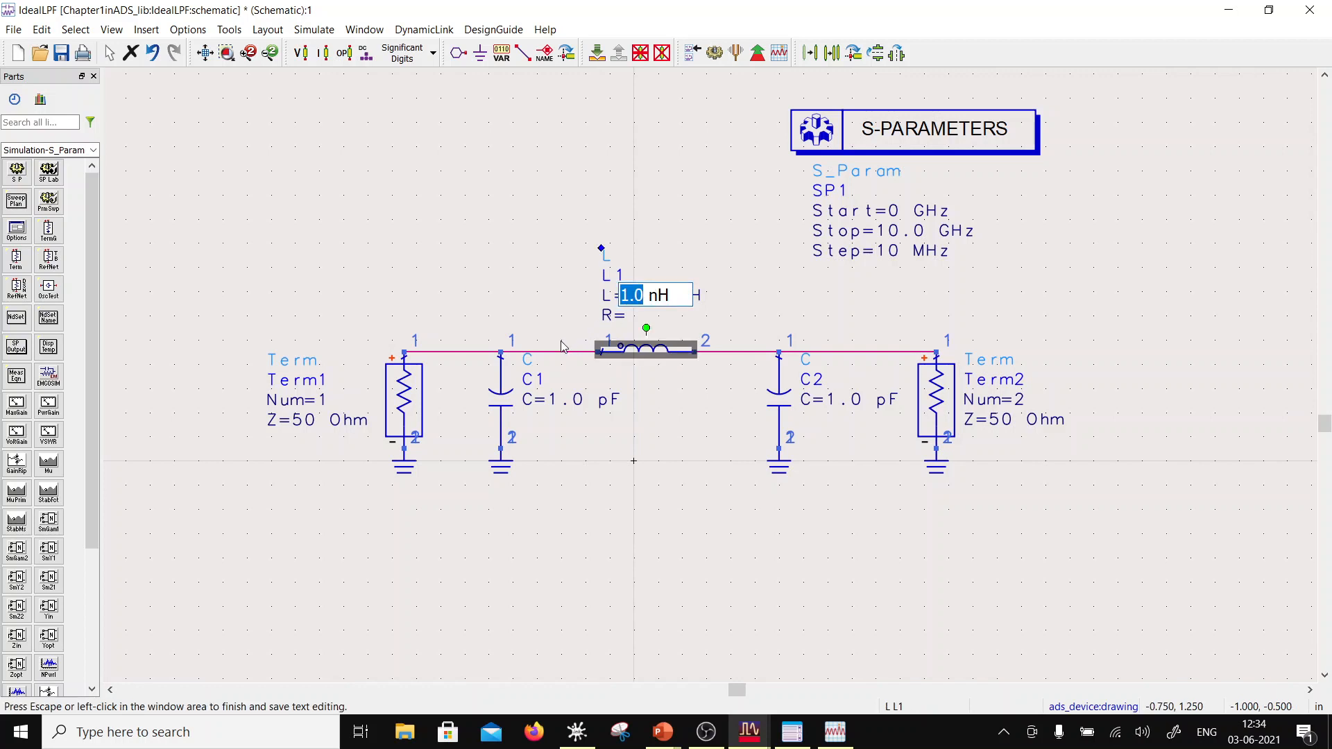
type("Ls")
left_click(538, 271)
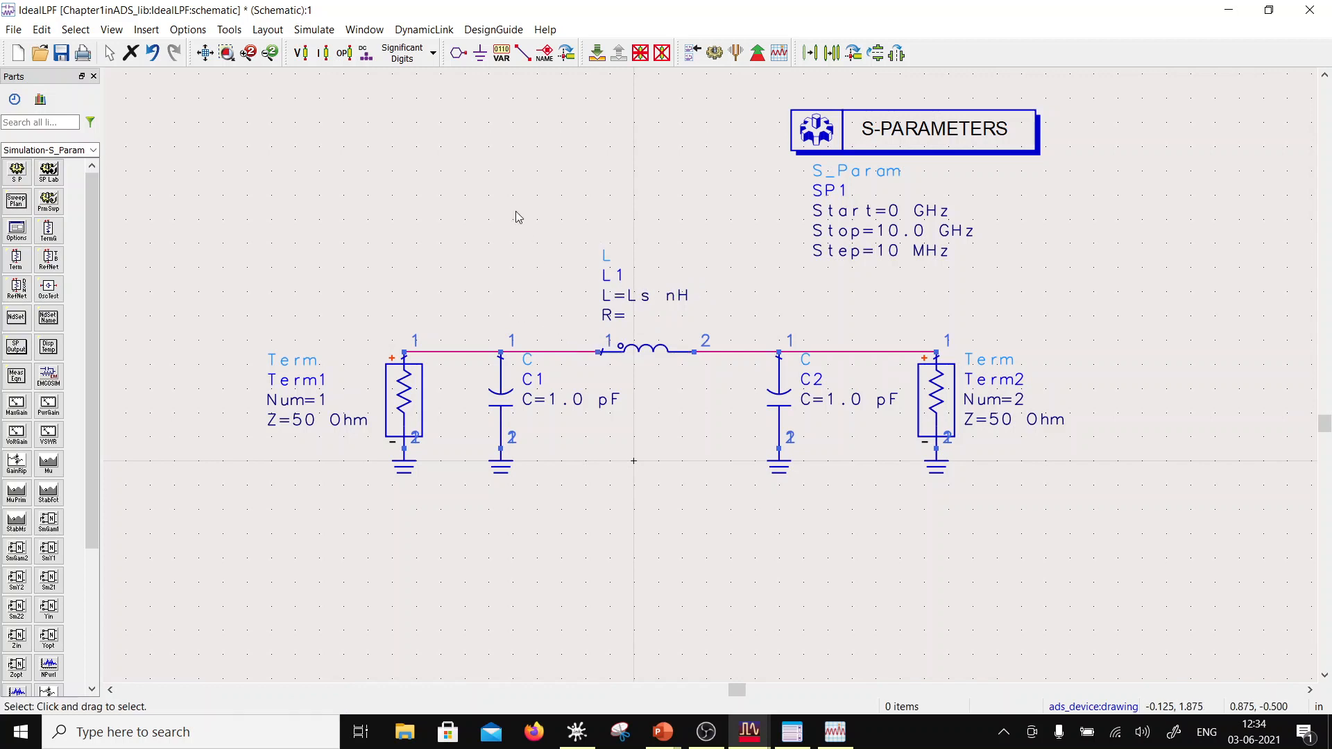
- Place a VAR equation block above the filter circuit and name its variable Ls, with the value 1.0
left_click(501, 53)
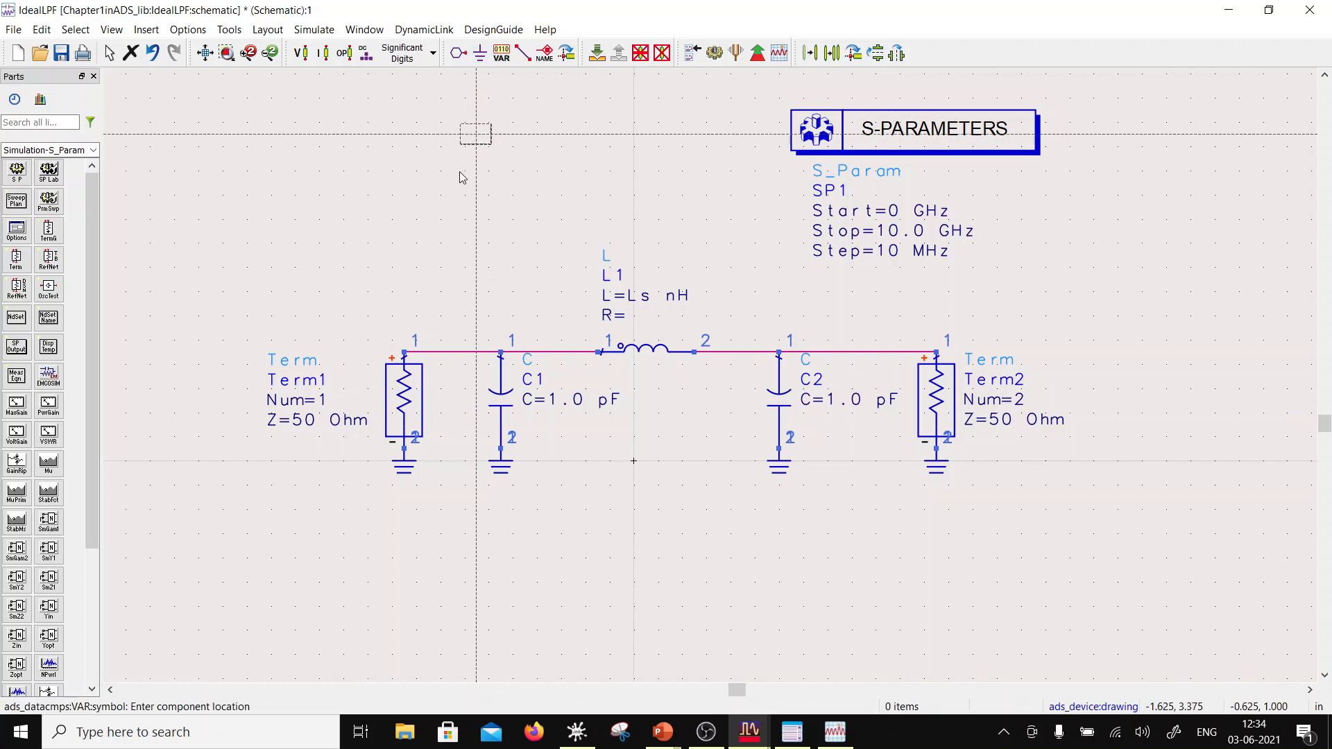
left_click(403, 160)
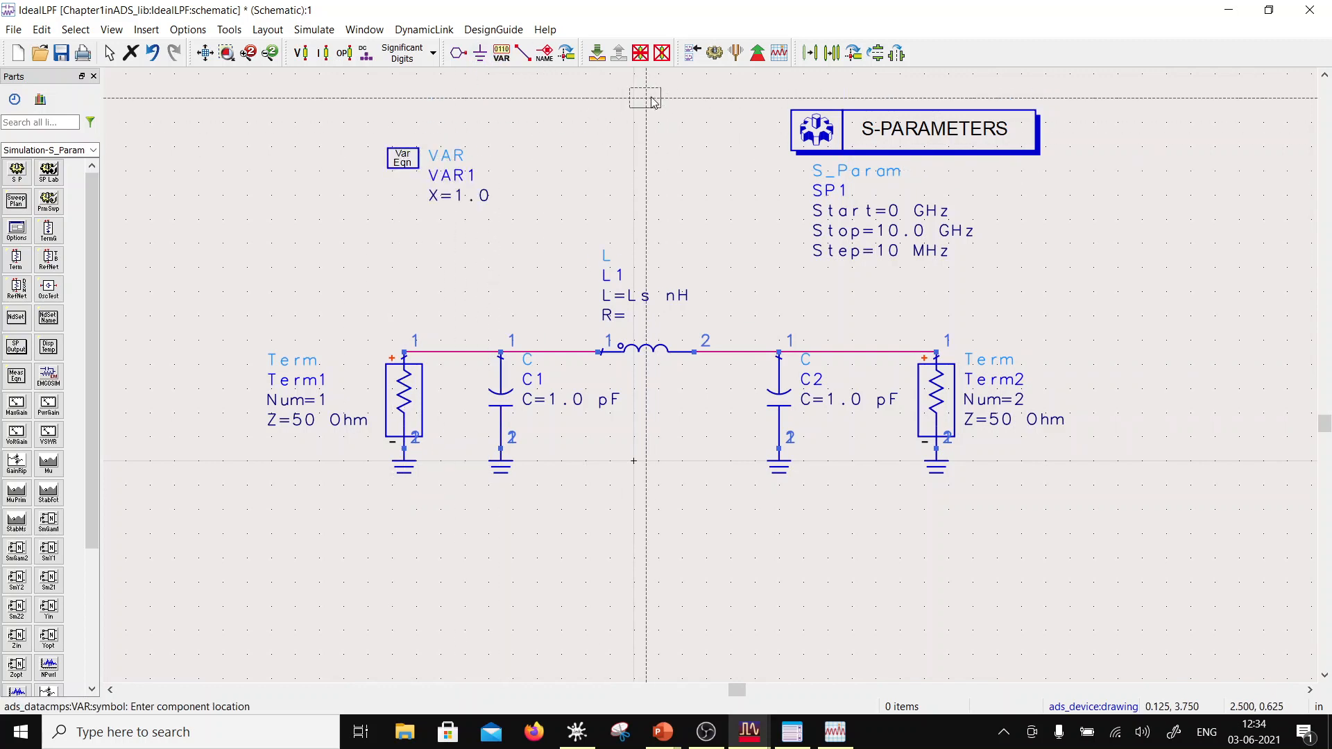
key("Escape")
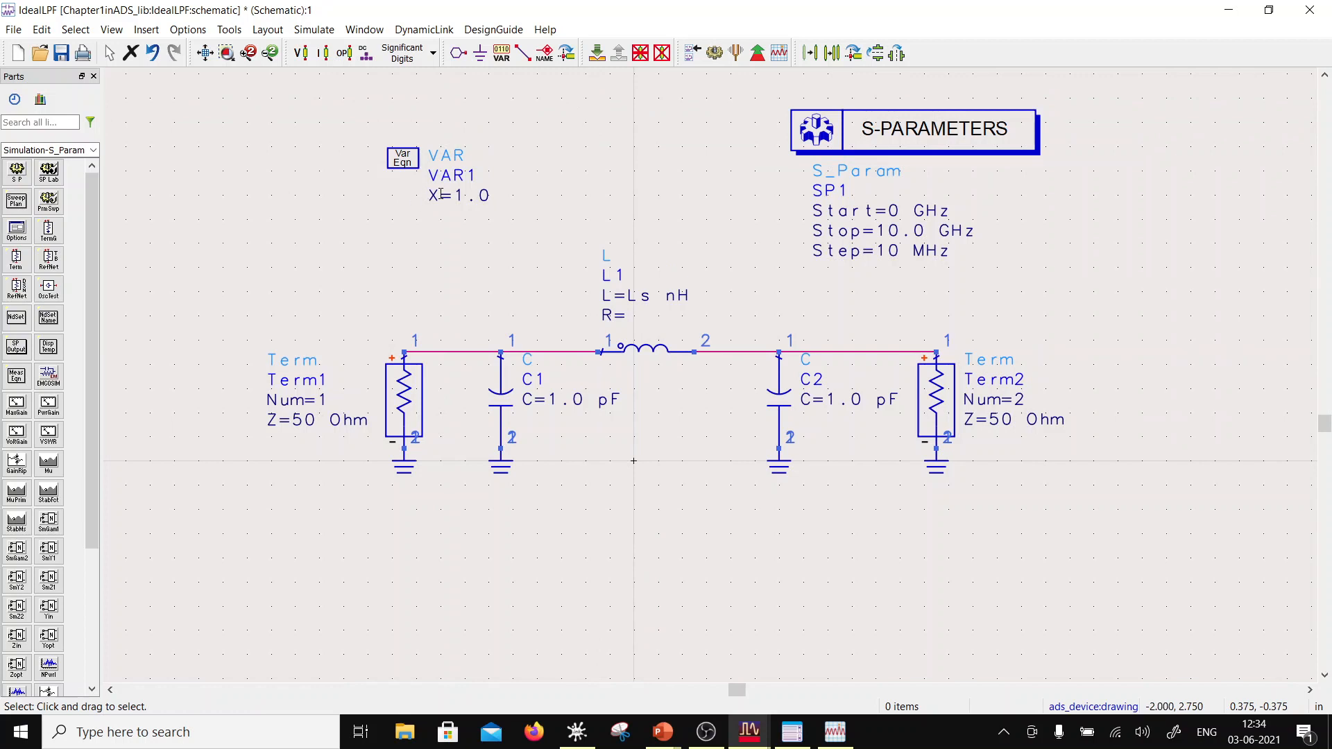
double_click(441, 194)
type("Ls")
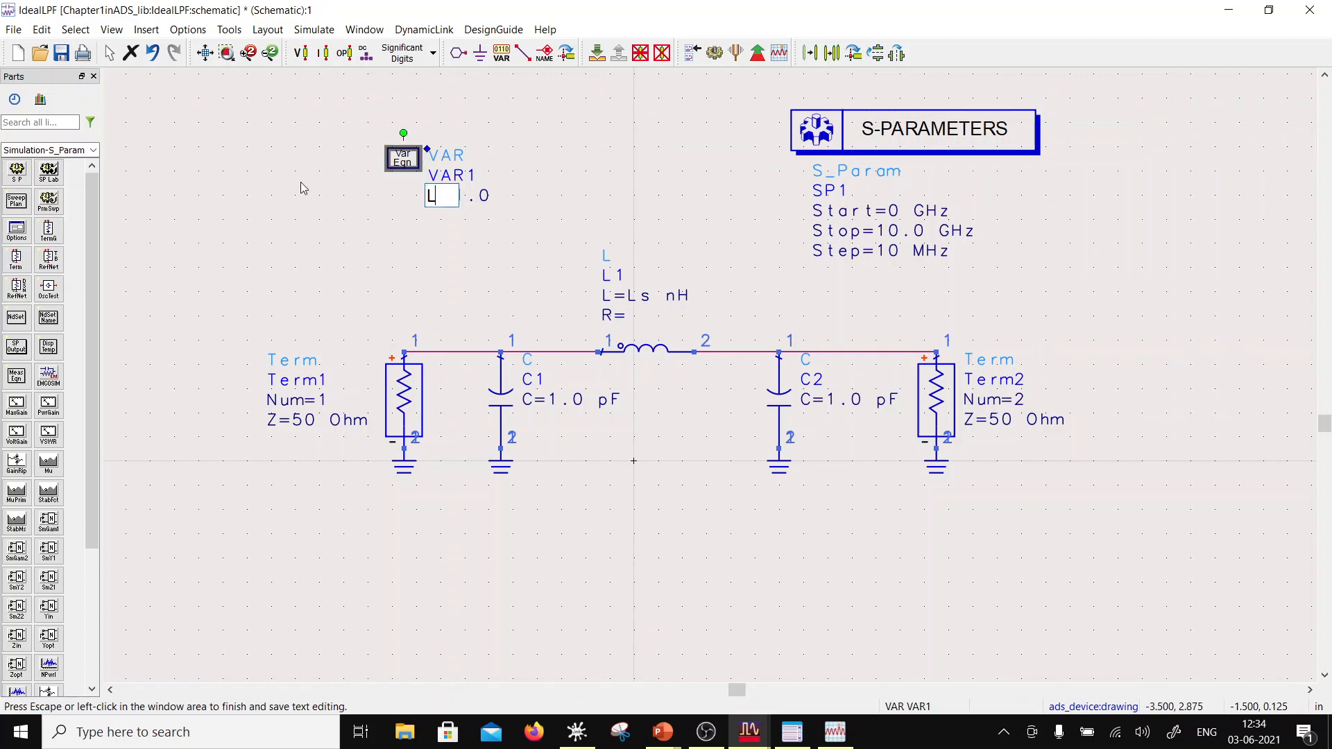
left_click(386, 229)
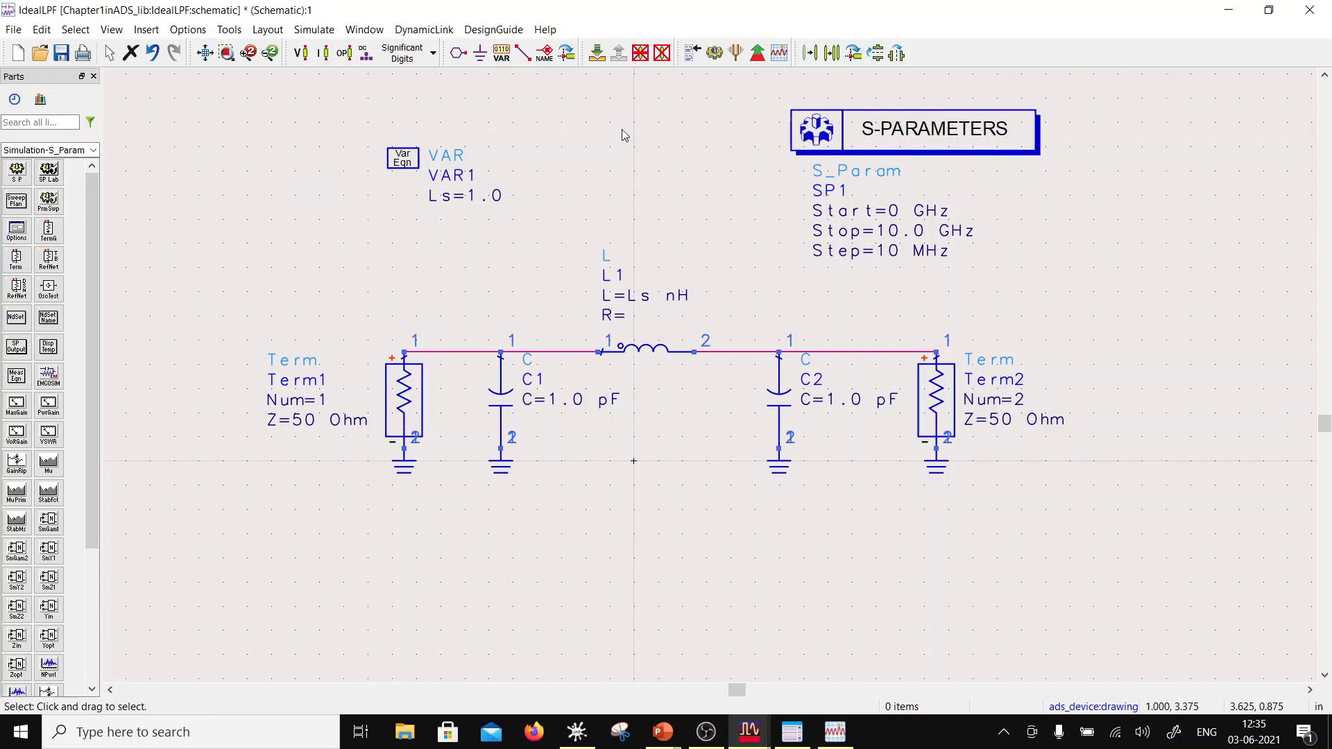
- Place a Parameter Sweep controller beside the S-PARAMETERS controller in the schematic
left_click(50, 203)
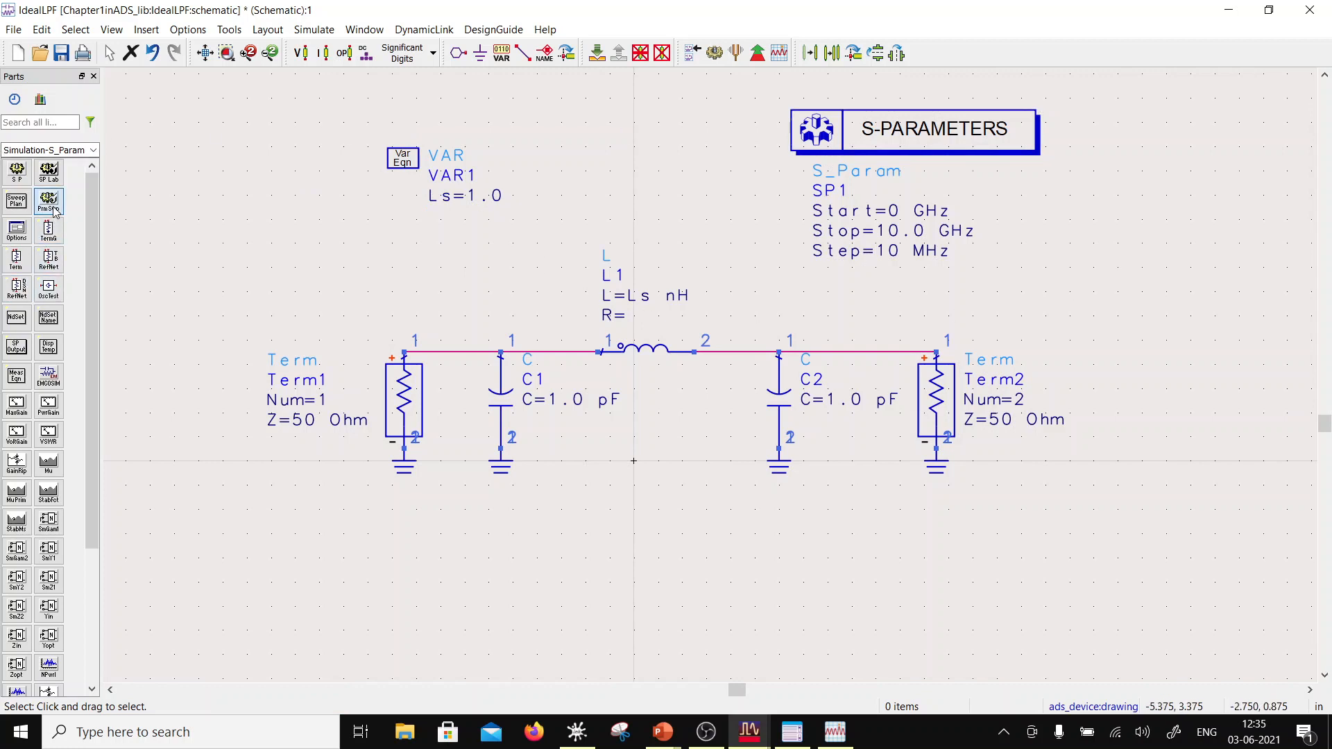
left_click(1079, 113)
key("Escape")
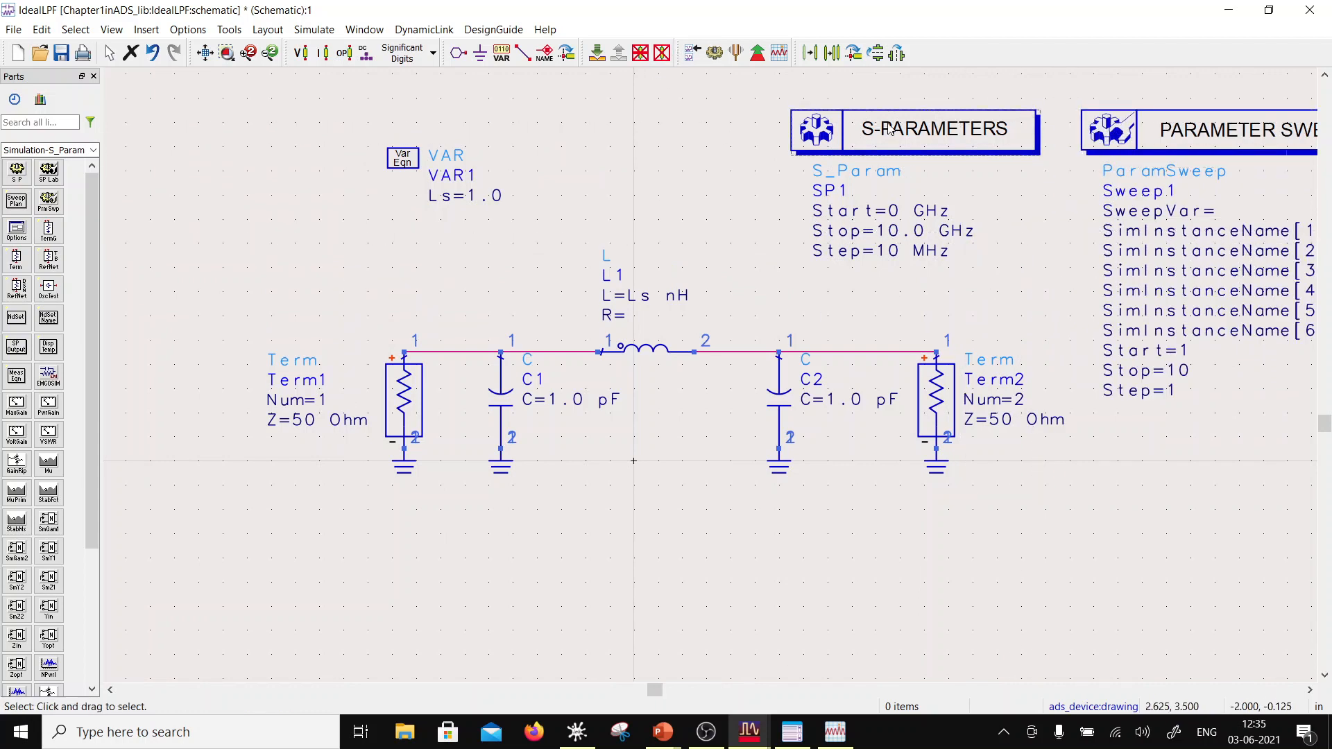
- Configure the parameter sweep to vary Ls linearly from 0.5 to 1.5 with a step size of 0.5, and save the schematic
double_click(1120, 134)
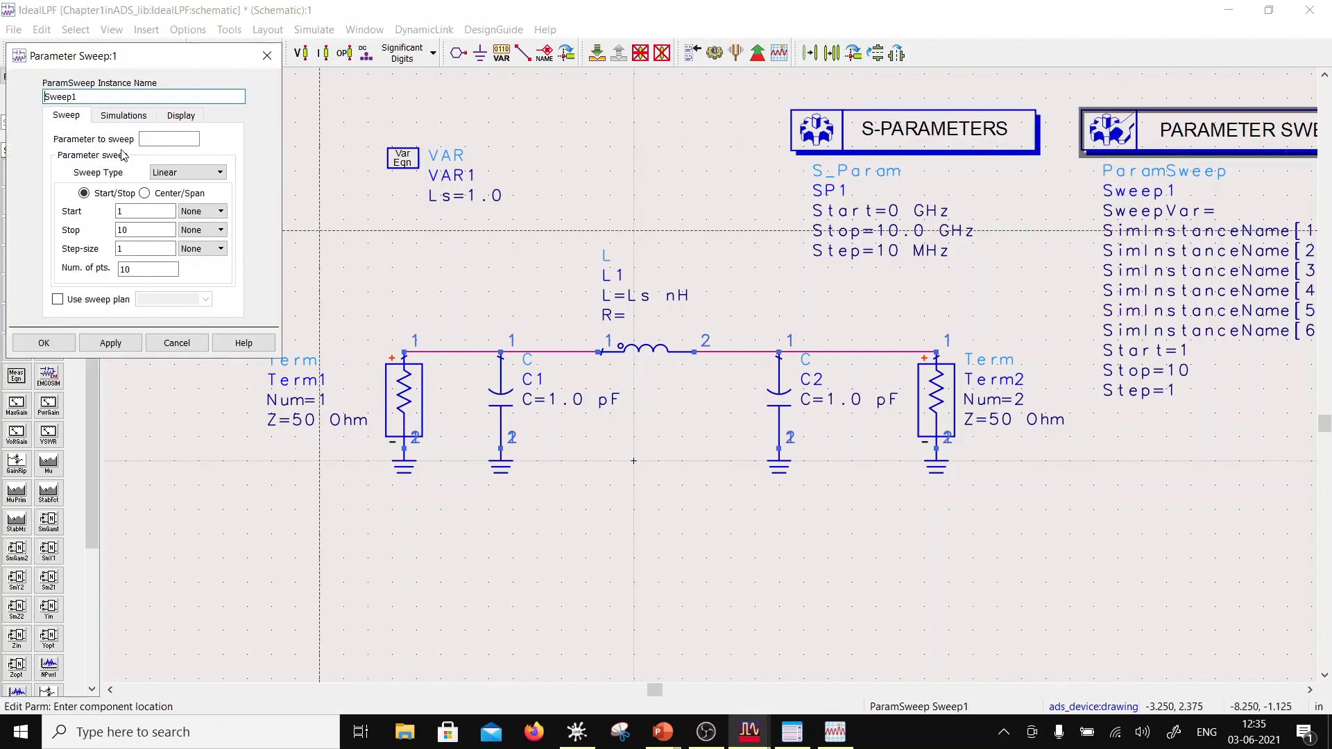
left_click(154, 138)
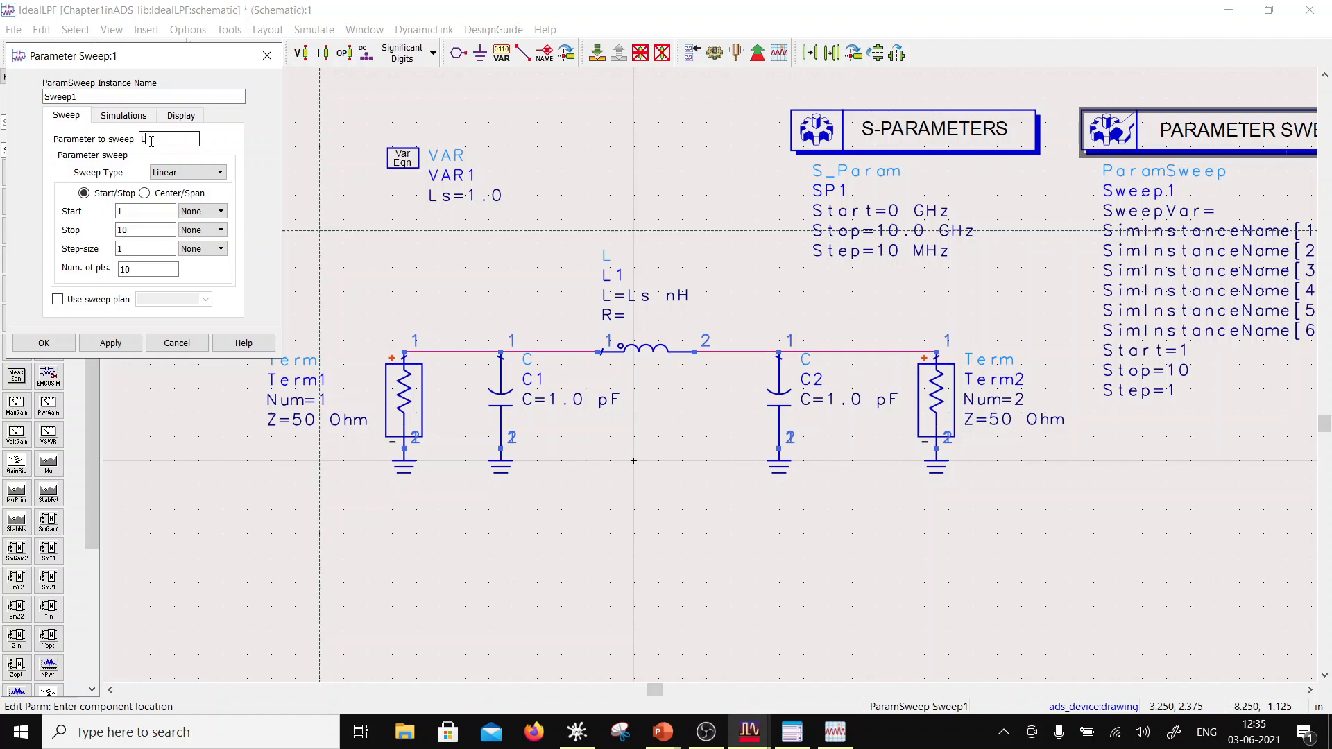
type("Ls")
key("Tab")
key("Tab")
key("Tab")
key("Tab")
key("Tab")
key("Tab")
left_click(167, 139)
left_click(44, 343)
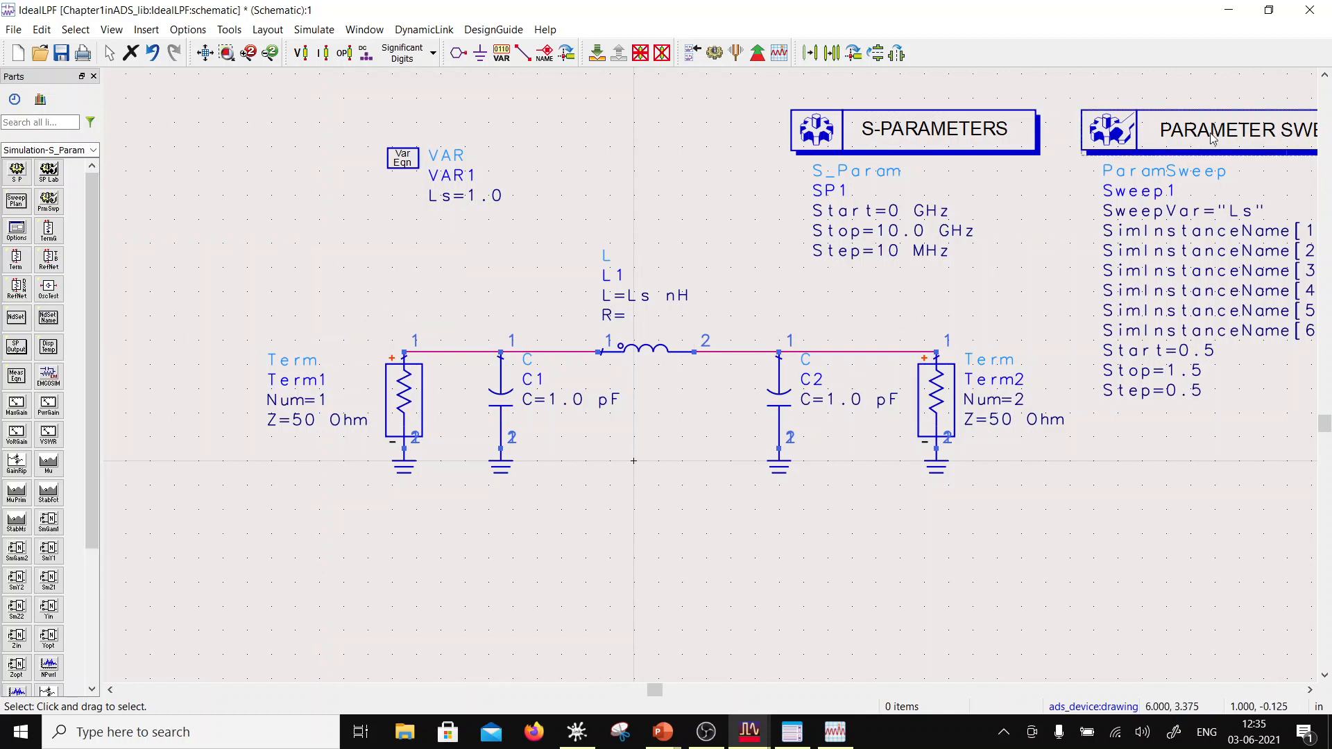
scroll(827, 327, "down", 2)
scroll(827, 326, "up", 1)
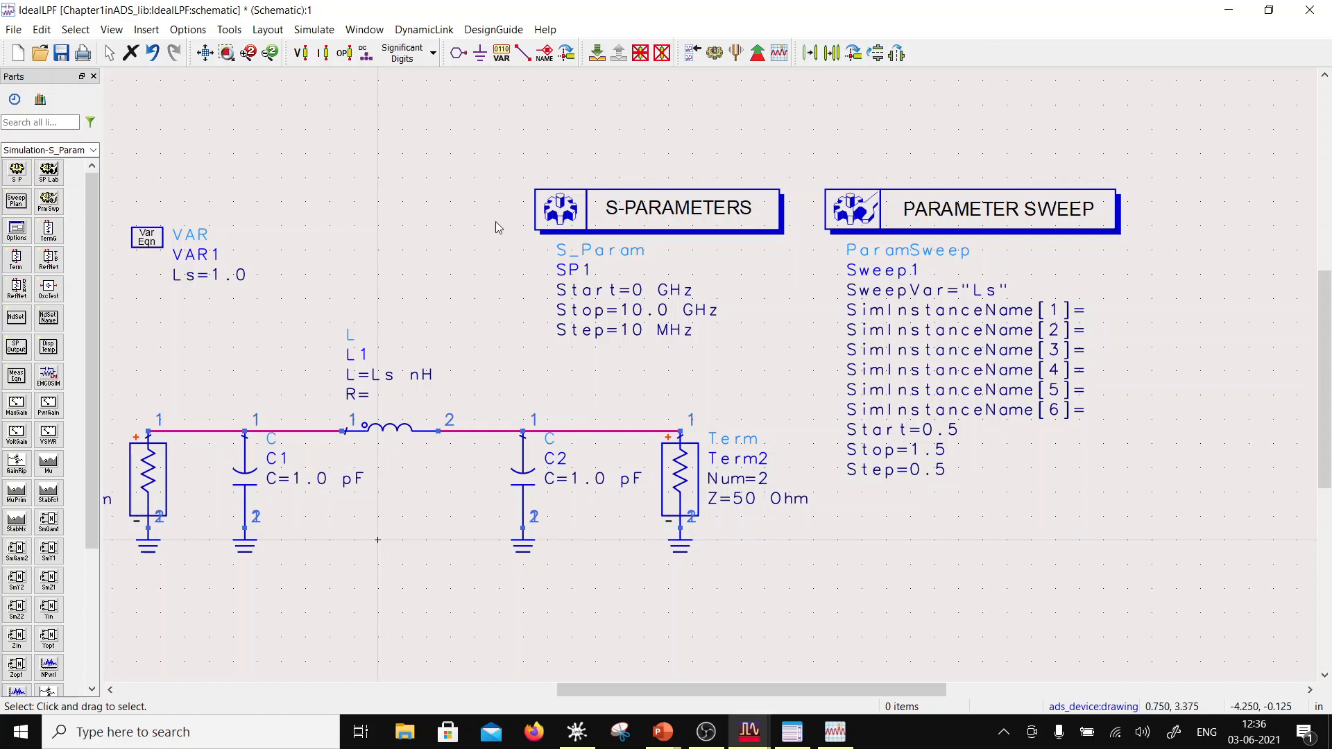
left_click(61, 53)
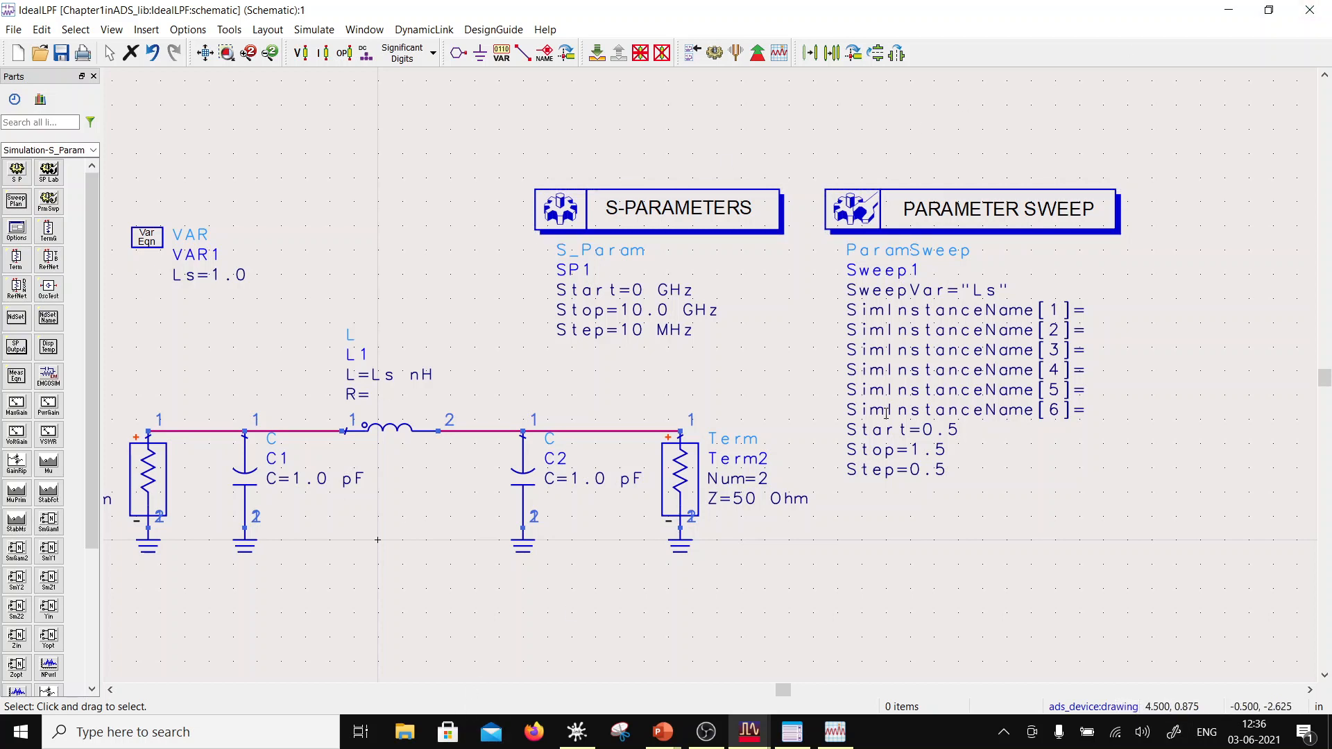
- Assign SP1 as Simulation 1 of the parameter sweep, then save the schematic and run the simulation
double_click(999, 209)
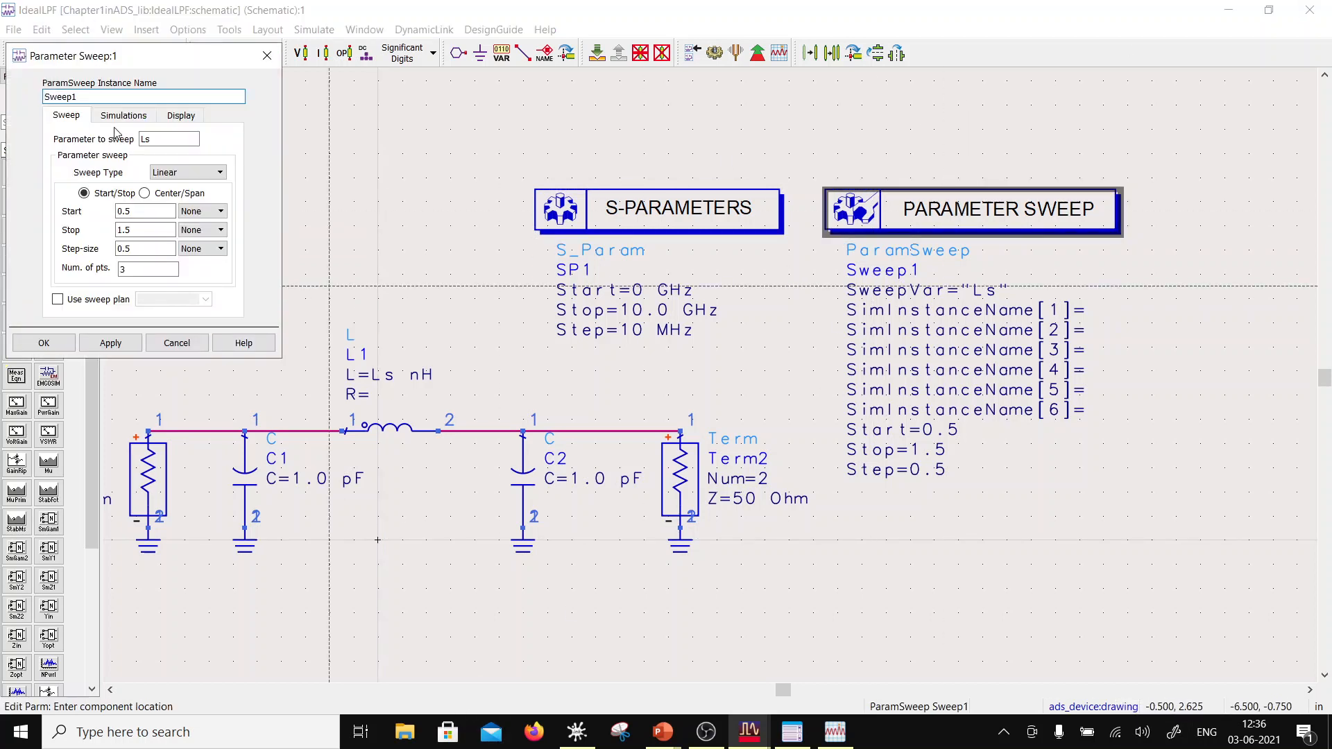
left_click(139, 118)
left_click(157, 179)
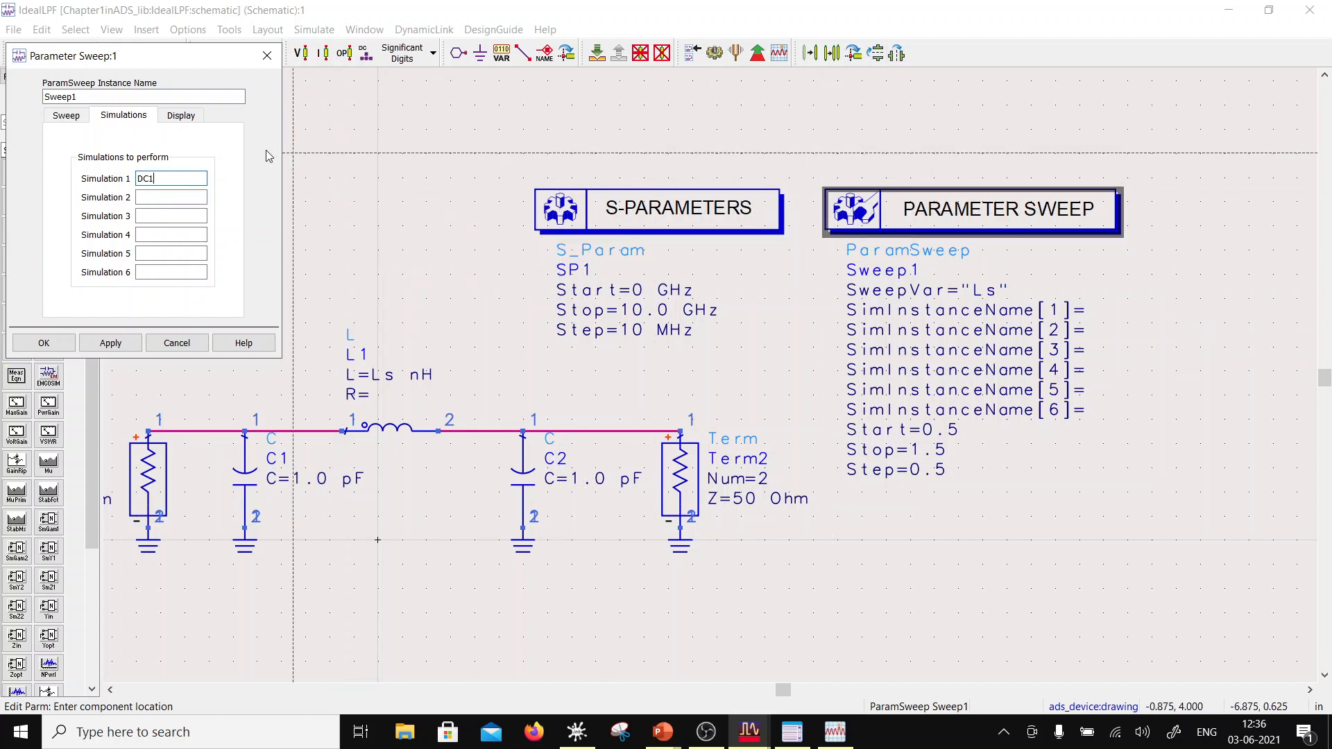
key("BackSpace")
key("BackSpace")
key("BackSpace")
type("SP1")
left_click(55, 346)
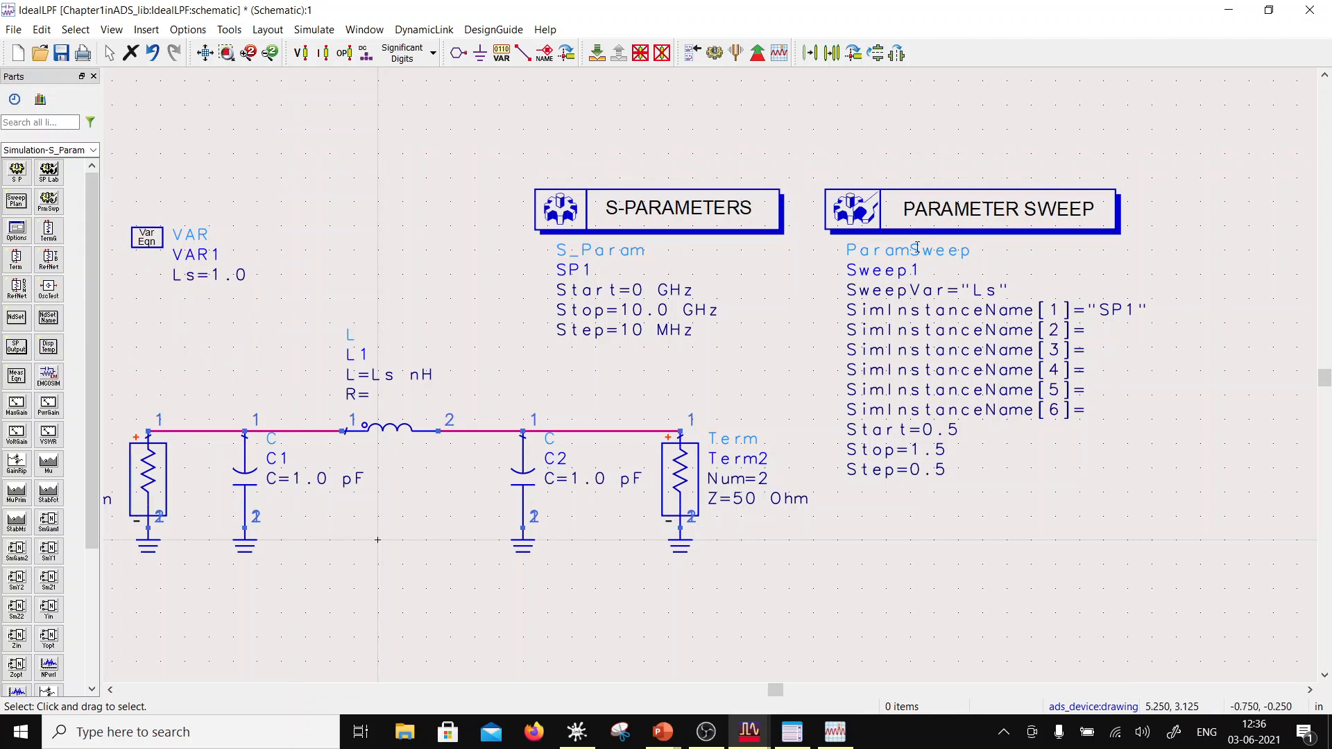
left_click(61, 52)
left_click(736, 54)
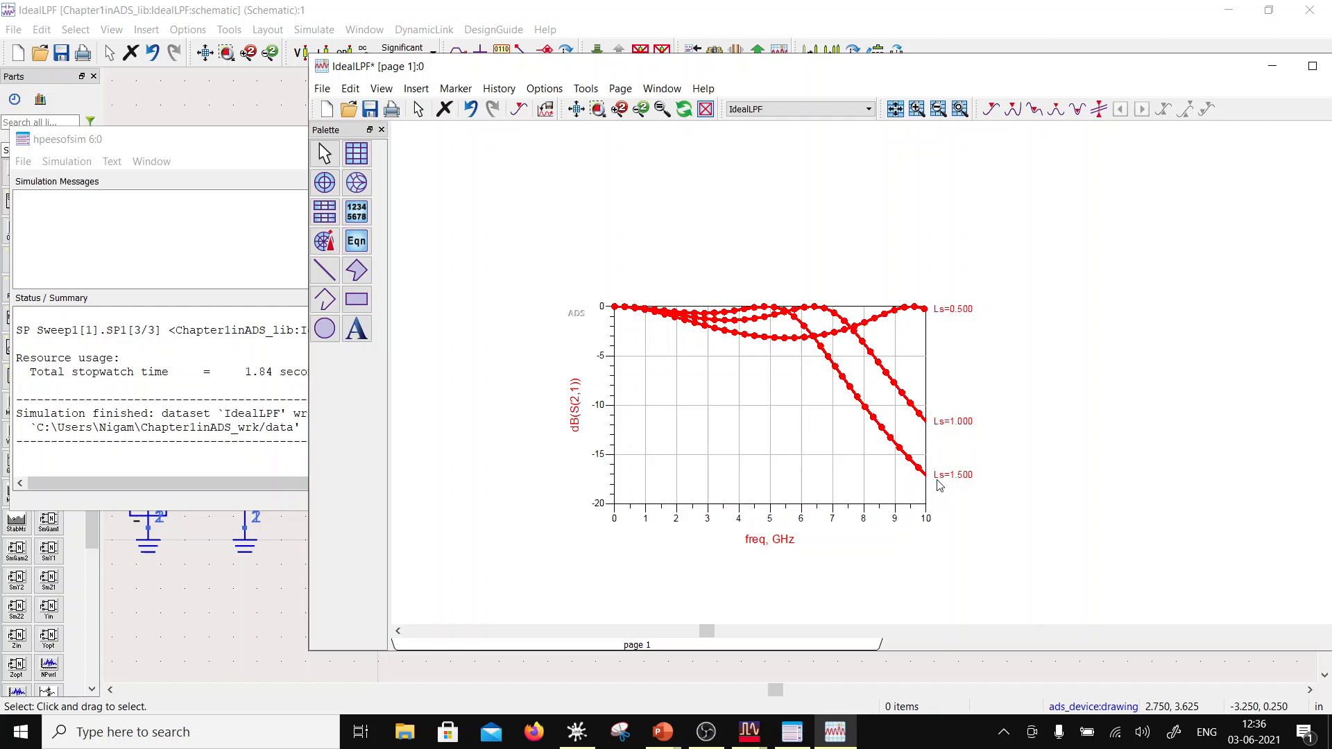
- Turn off the sweep label display for the dB(S(2,1)) traces in the plot's trace options
double_click(802, 467)
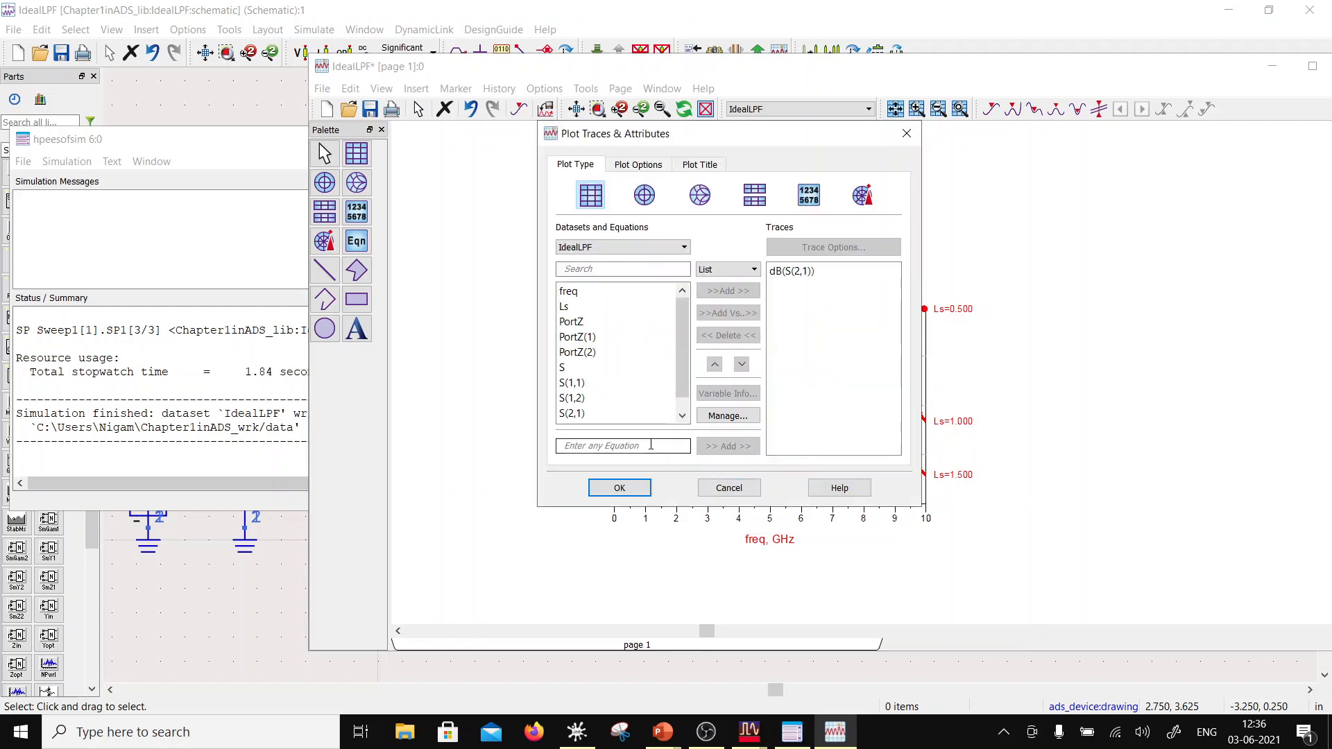
left_click(795, 276)
double_click(794, 275)
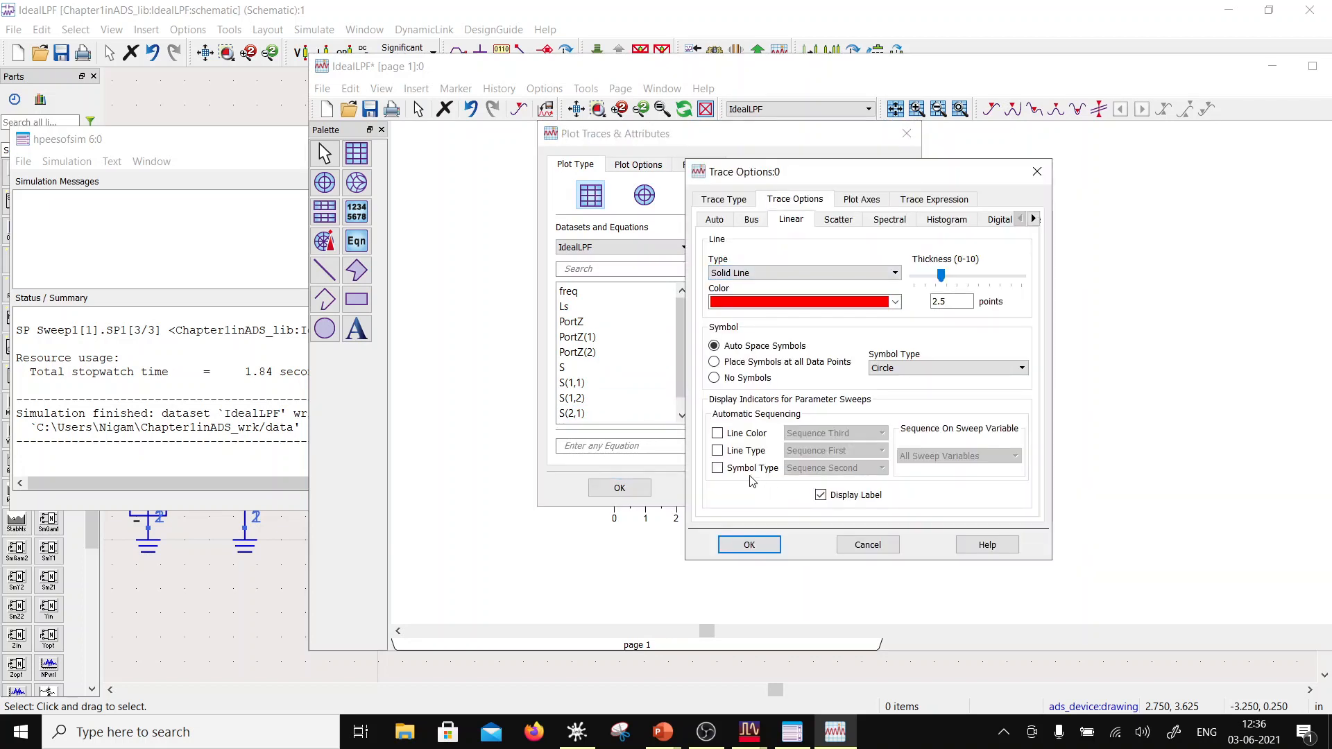
left_click(775, 546)
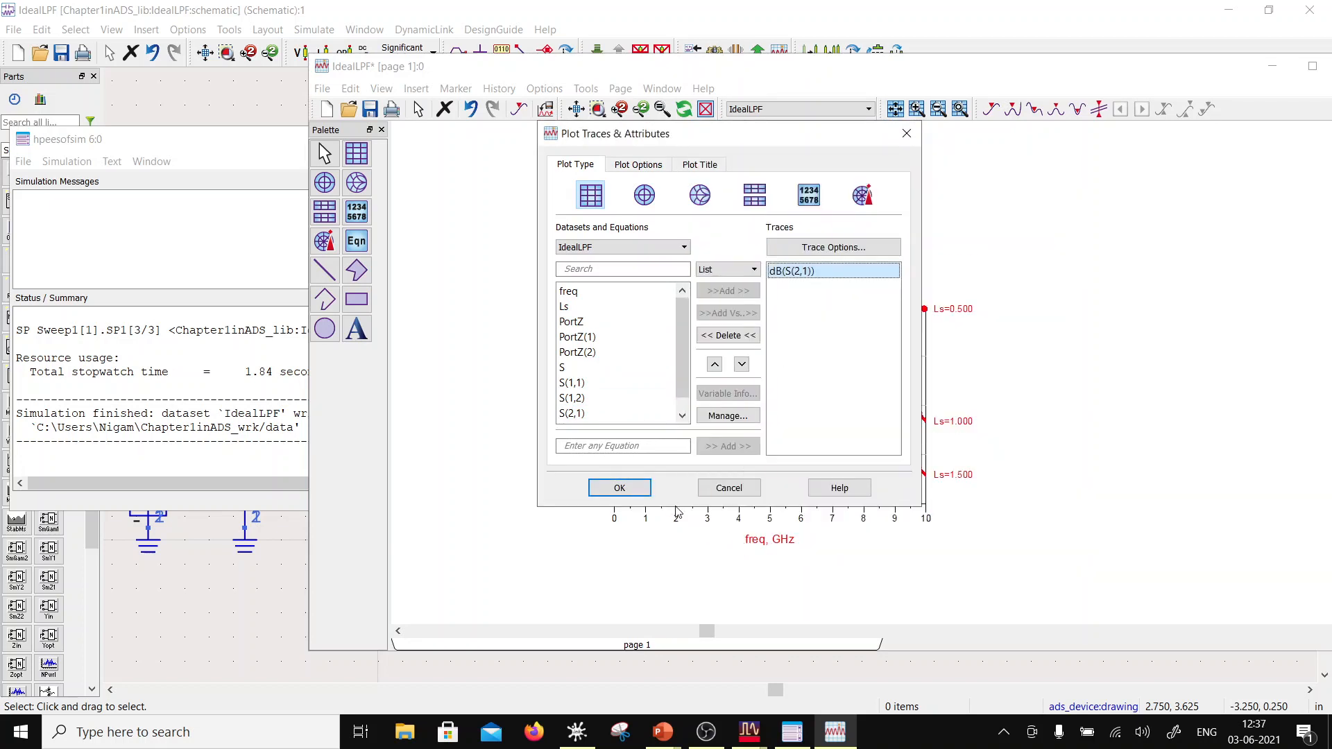
left_click(619, 487)
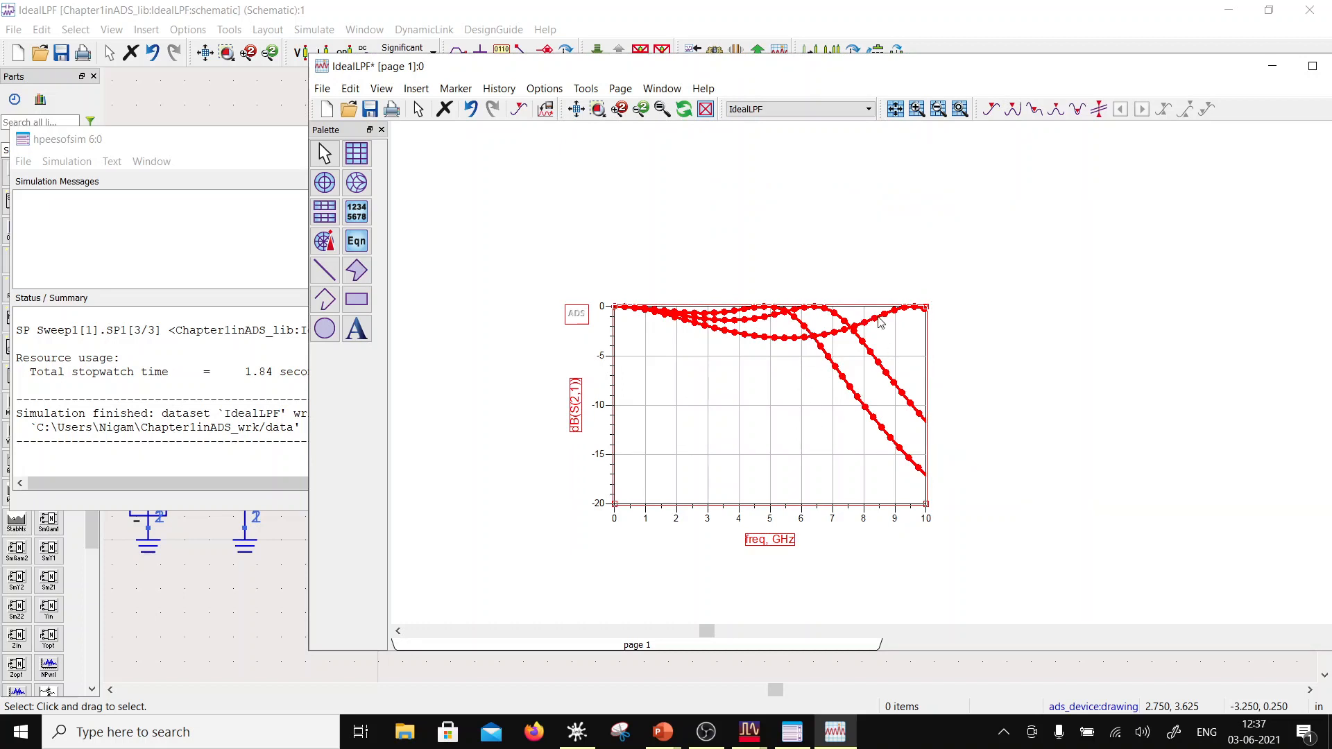
- Turn the display label of the dB(S(2,1)) traces back on and save the data display
mouse_move(879, 321)
double_click(845, 384)
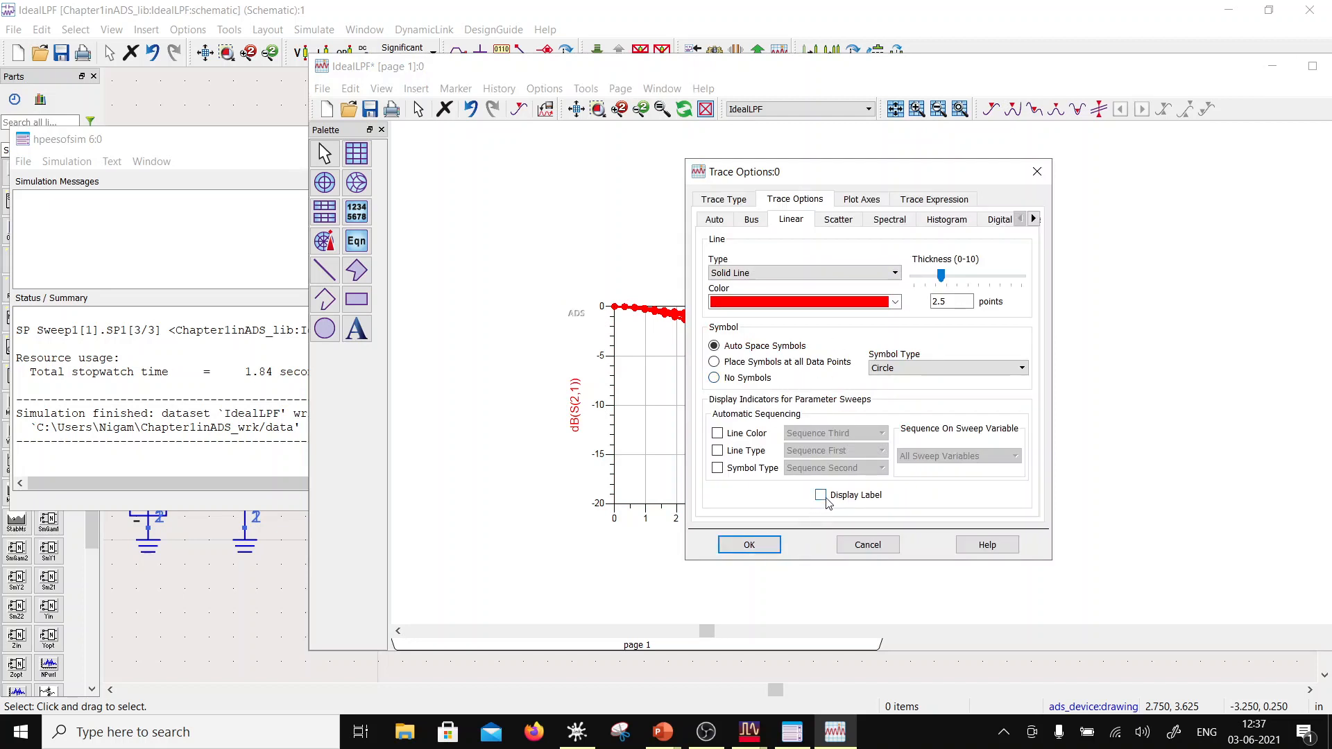
left_click(749, 545)
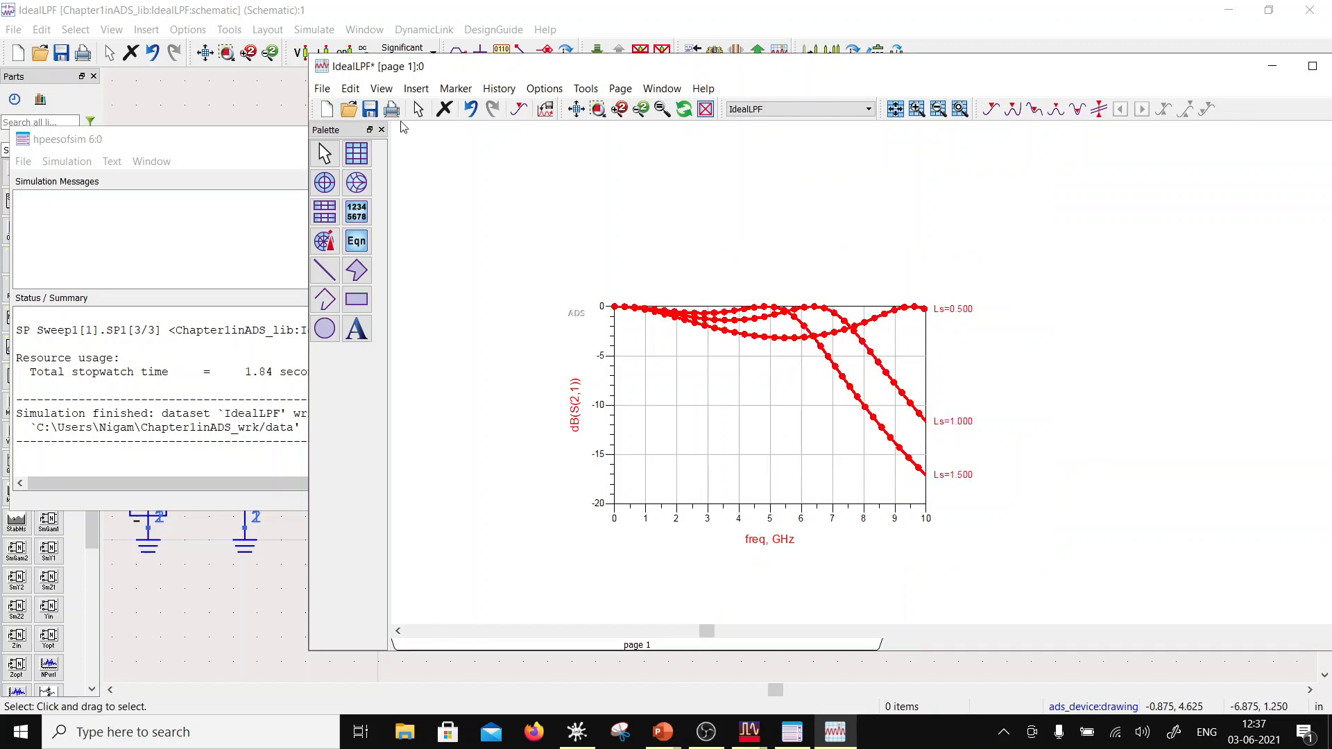
left_click(370, 109)
- Undo the parameter sweep, the VAR block and the Ls entry in the schematic back to L1 = 1.0 nH, and save it
left_click(320, 9)
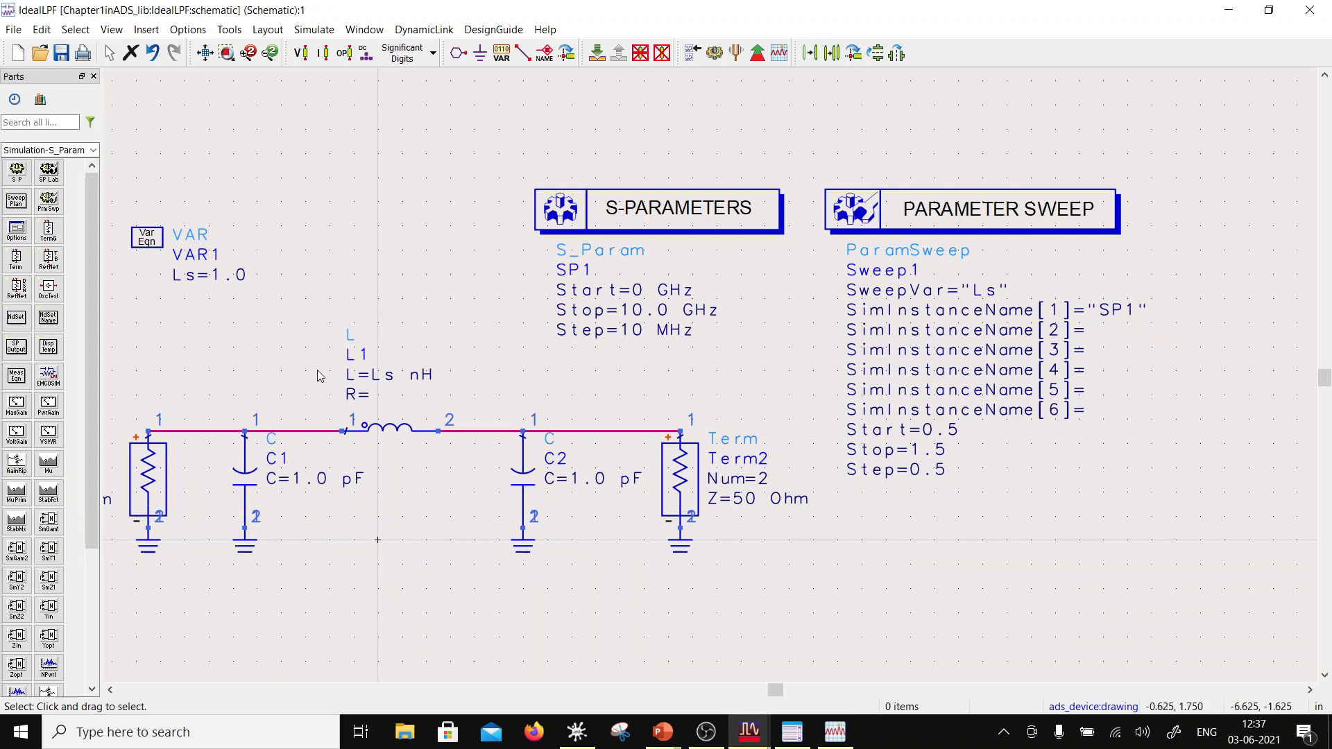
left_click(153, 53)
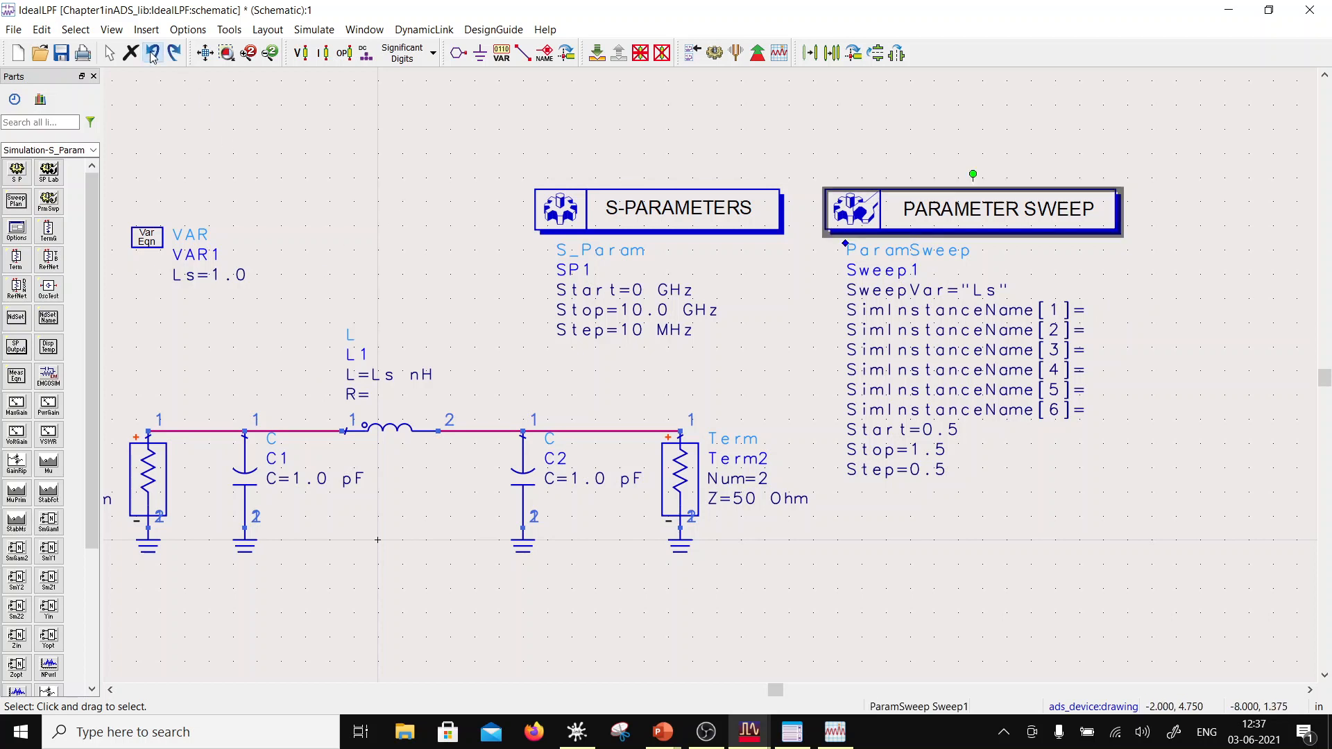
left_click(152, 53)
left_click(153, 54)
left_click(152, 53)
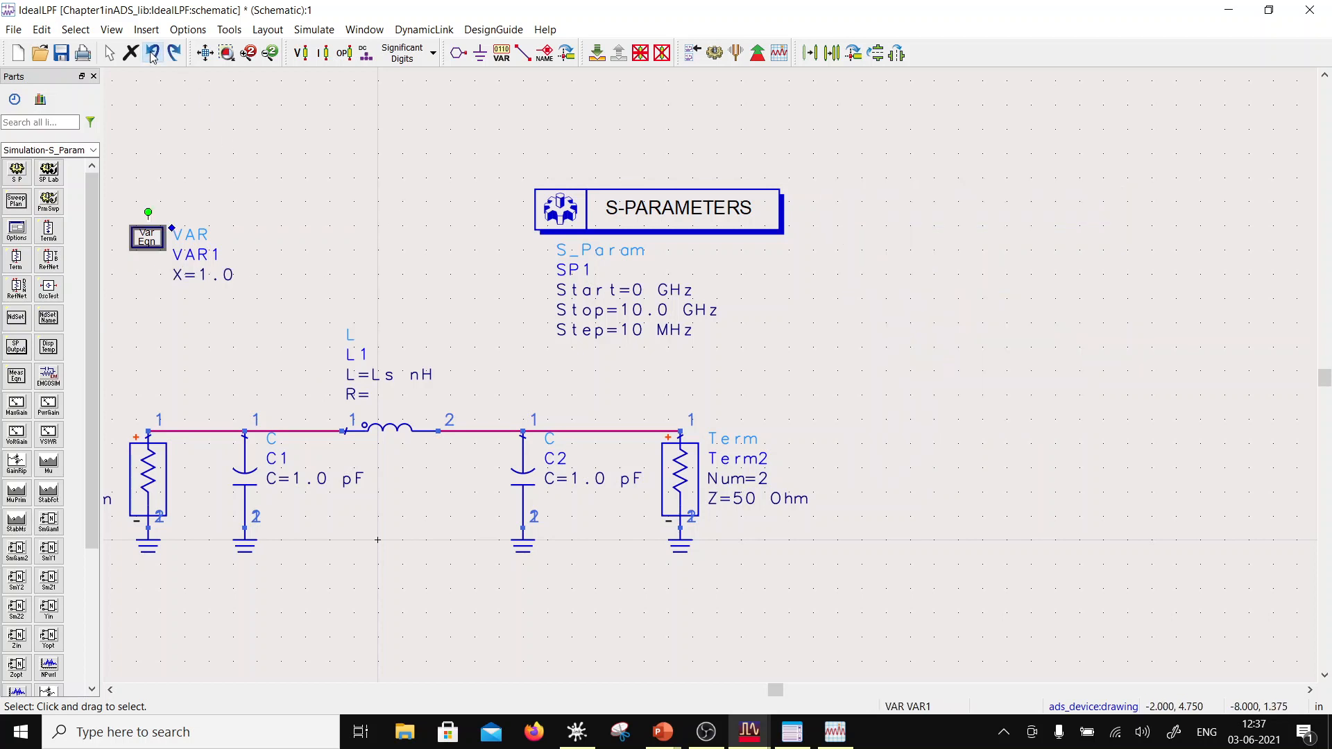
left_click(153, 53)
left_click(153, 54)
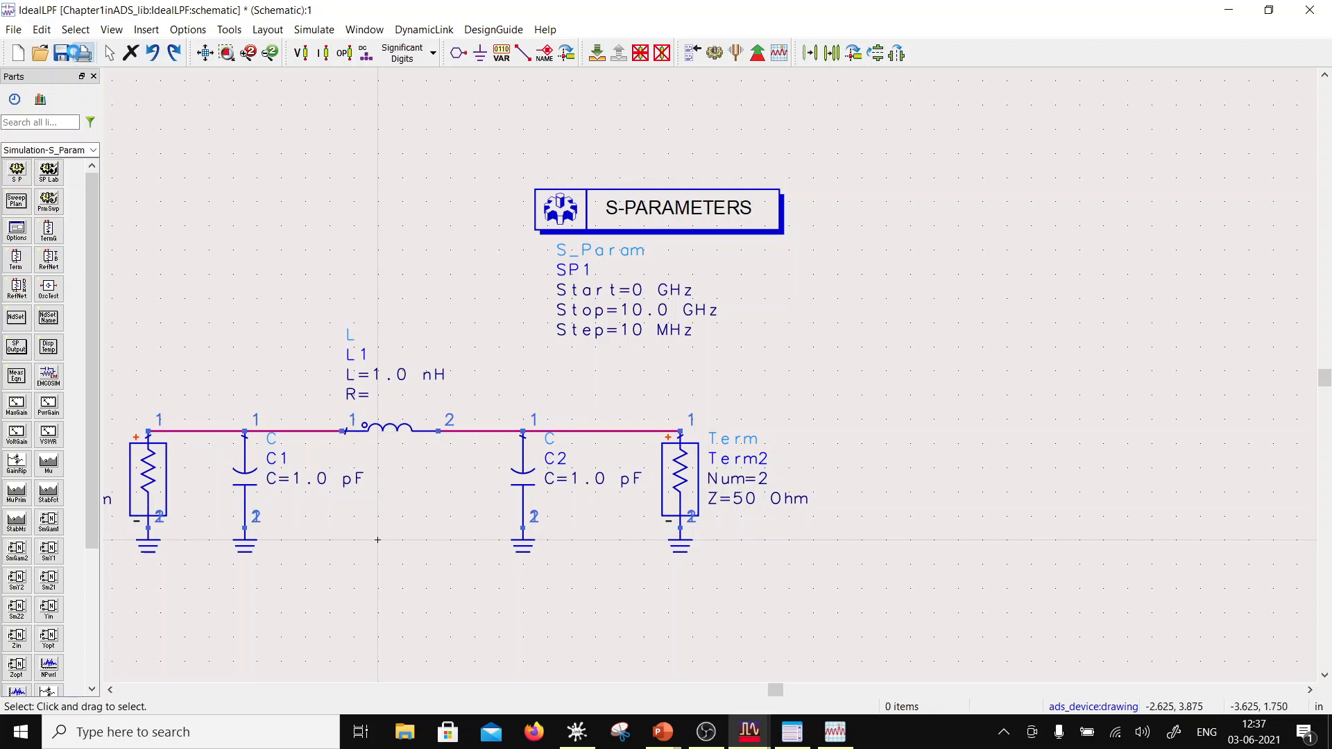
left_click(83, 54)
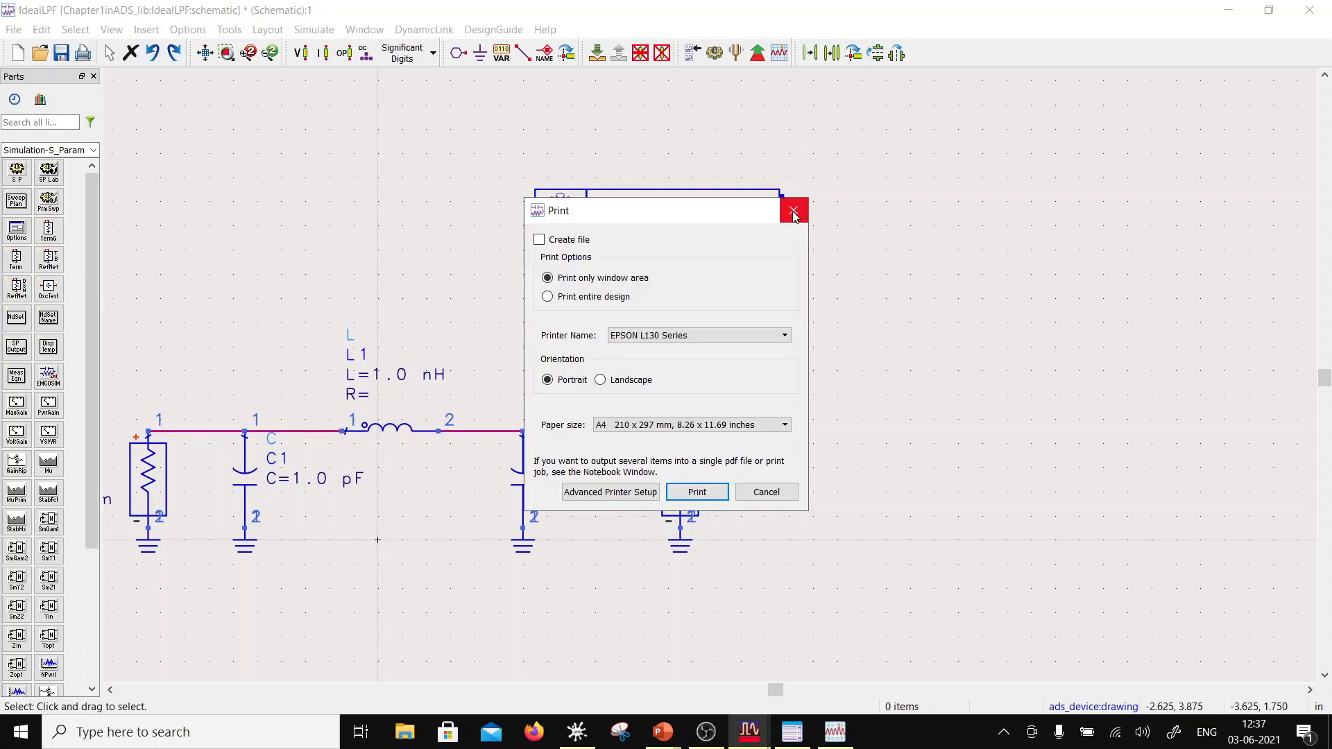
left_click(796, 209)
left_click(61, 54)
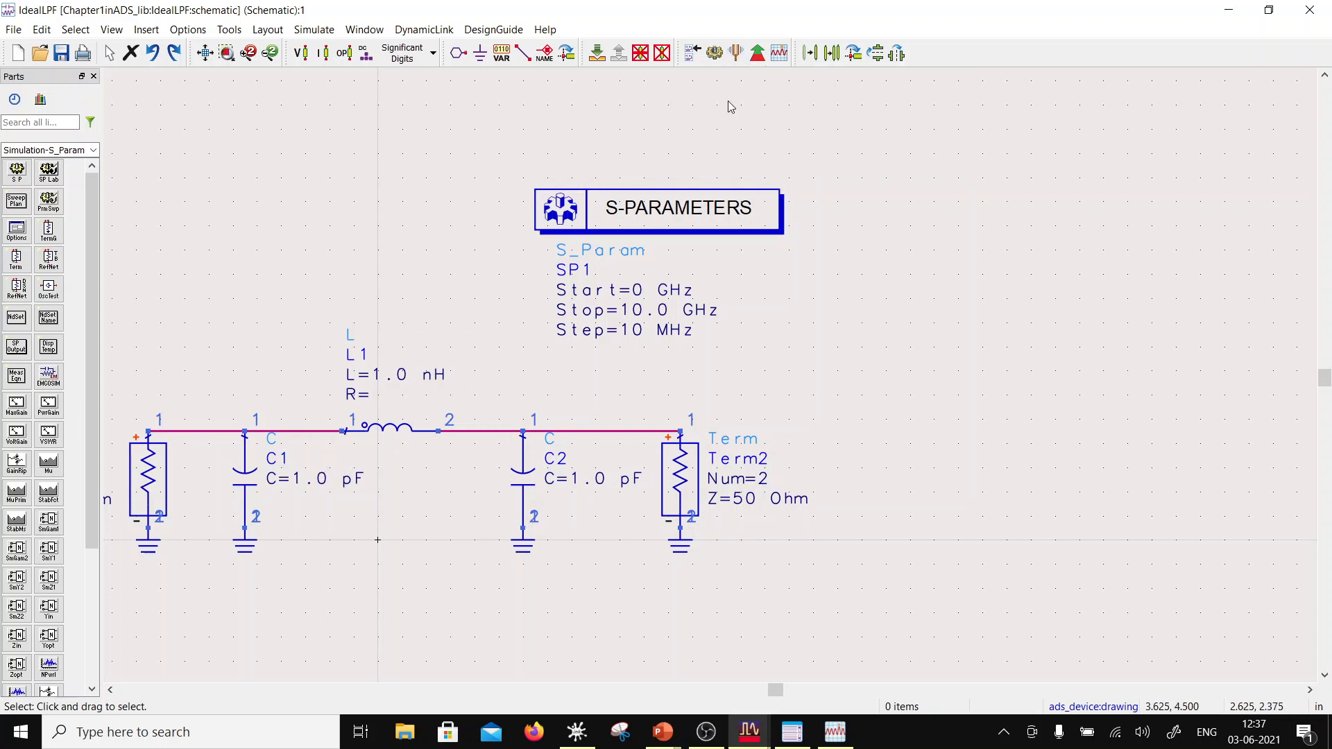
- Start parameter tuning and select L of L1 and C of C2 and C1 as the tunable parameters
left_click(736, 54)
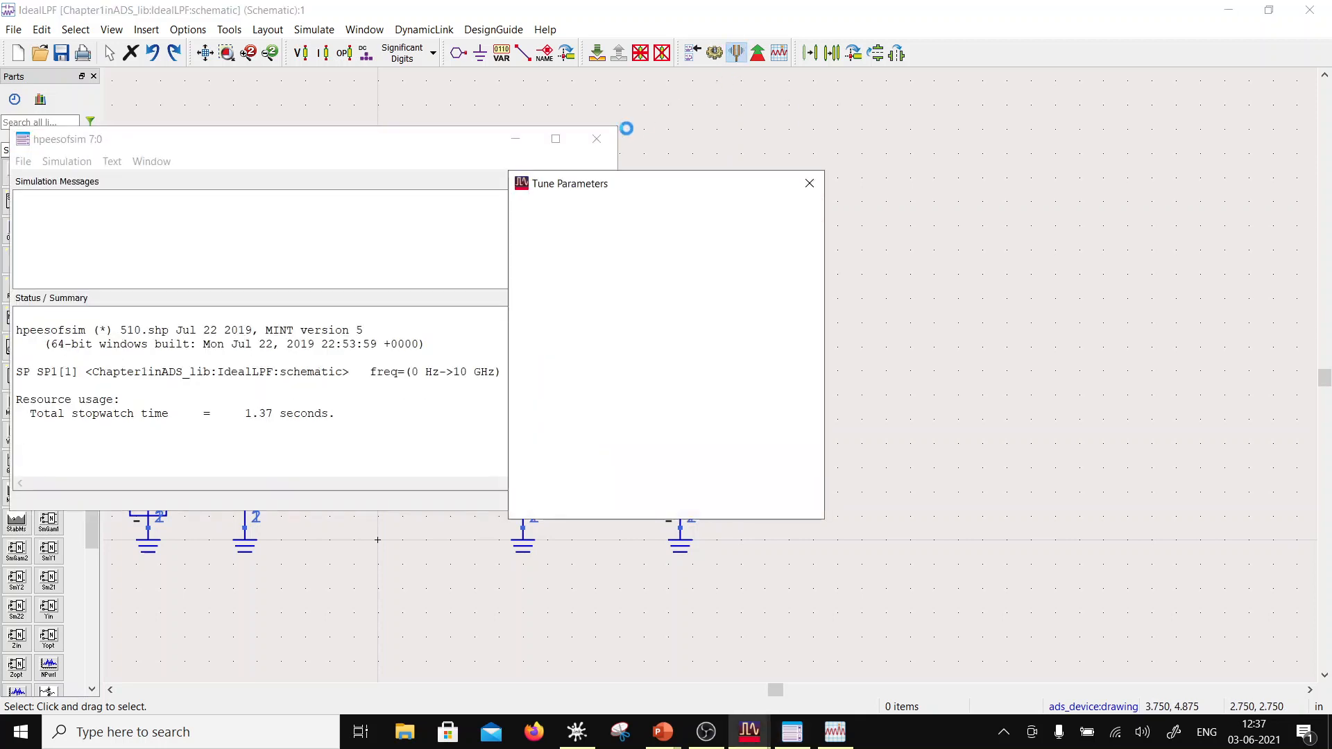
left_click_drag(595, 200, 939, 145)
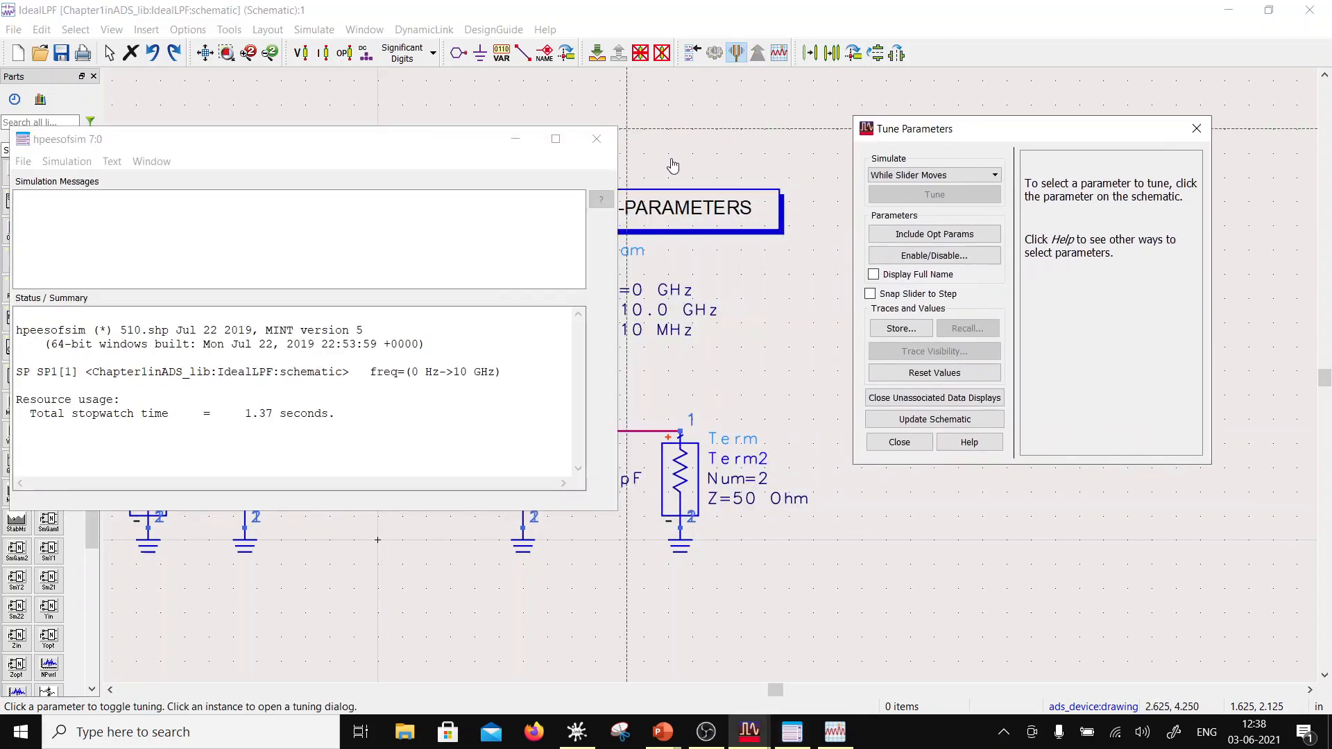
left_click_drag(439, 138, 28, 274)
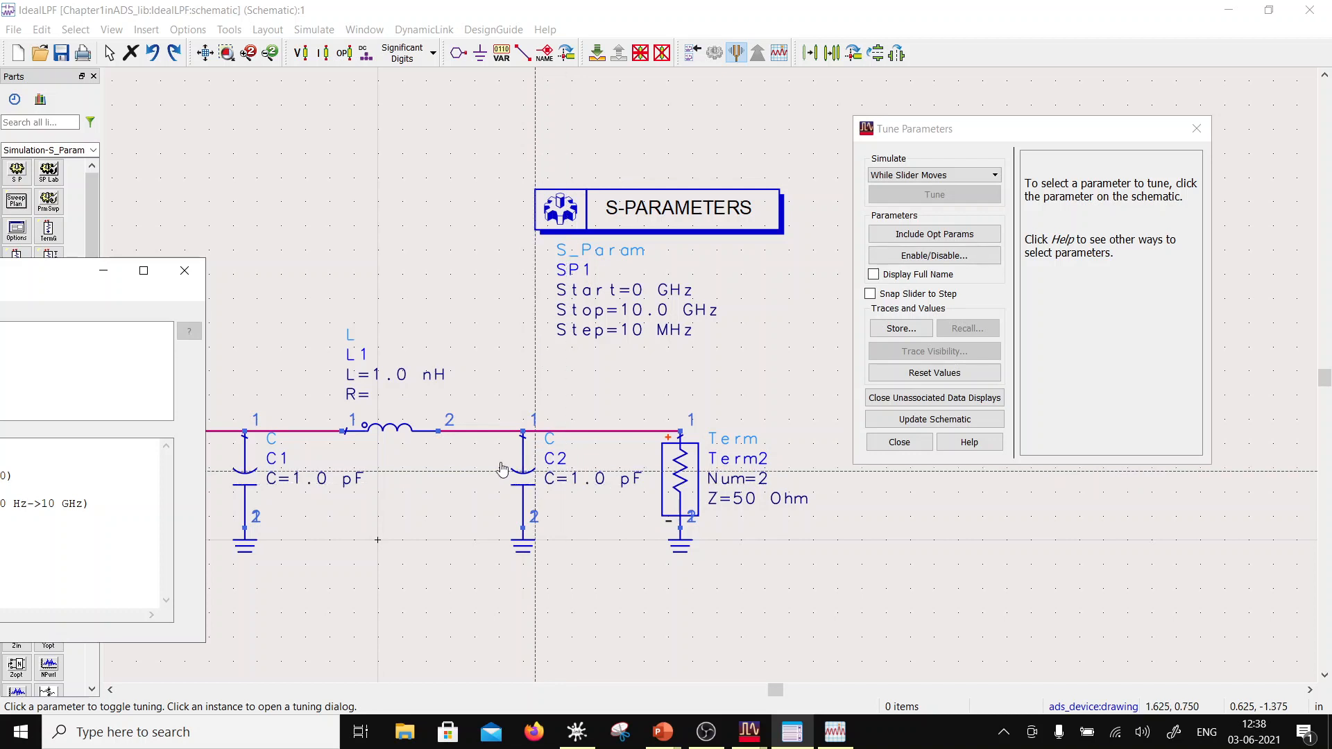
left_click(391, 382)
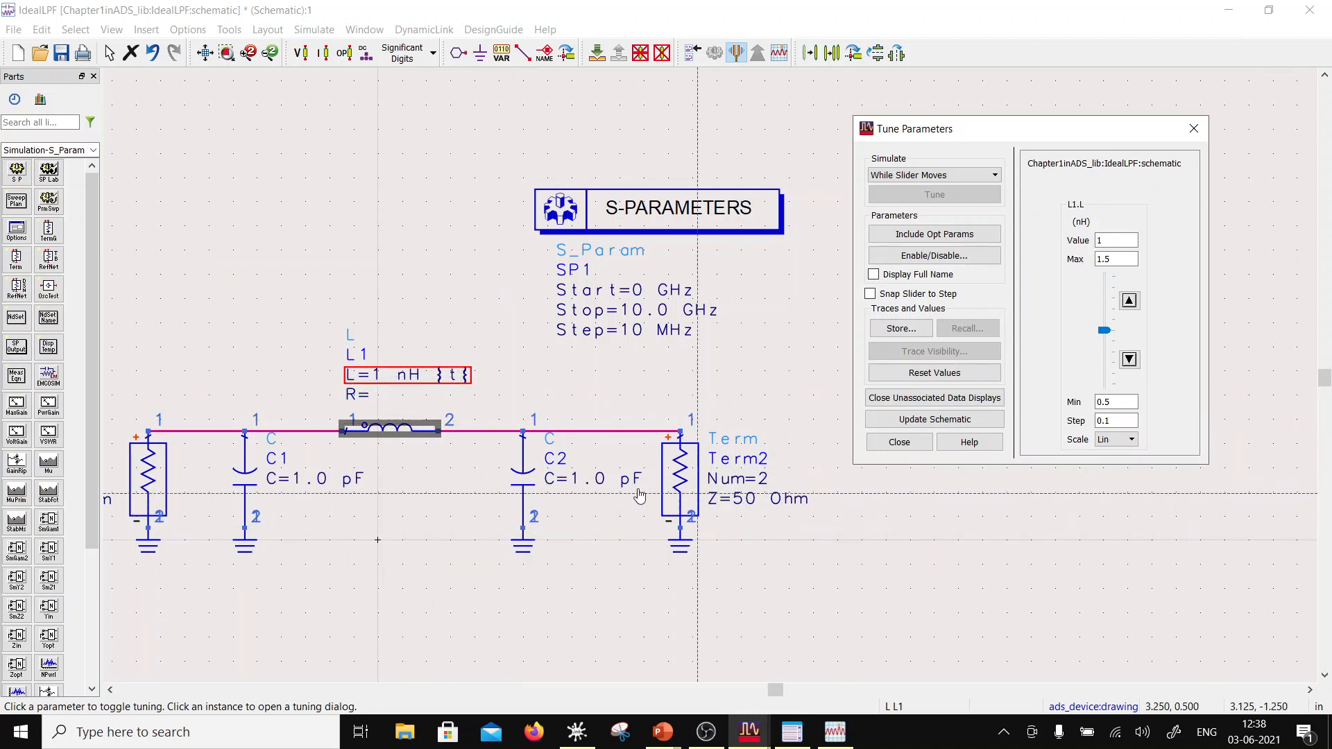
left_click(593, 484)
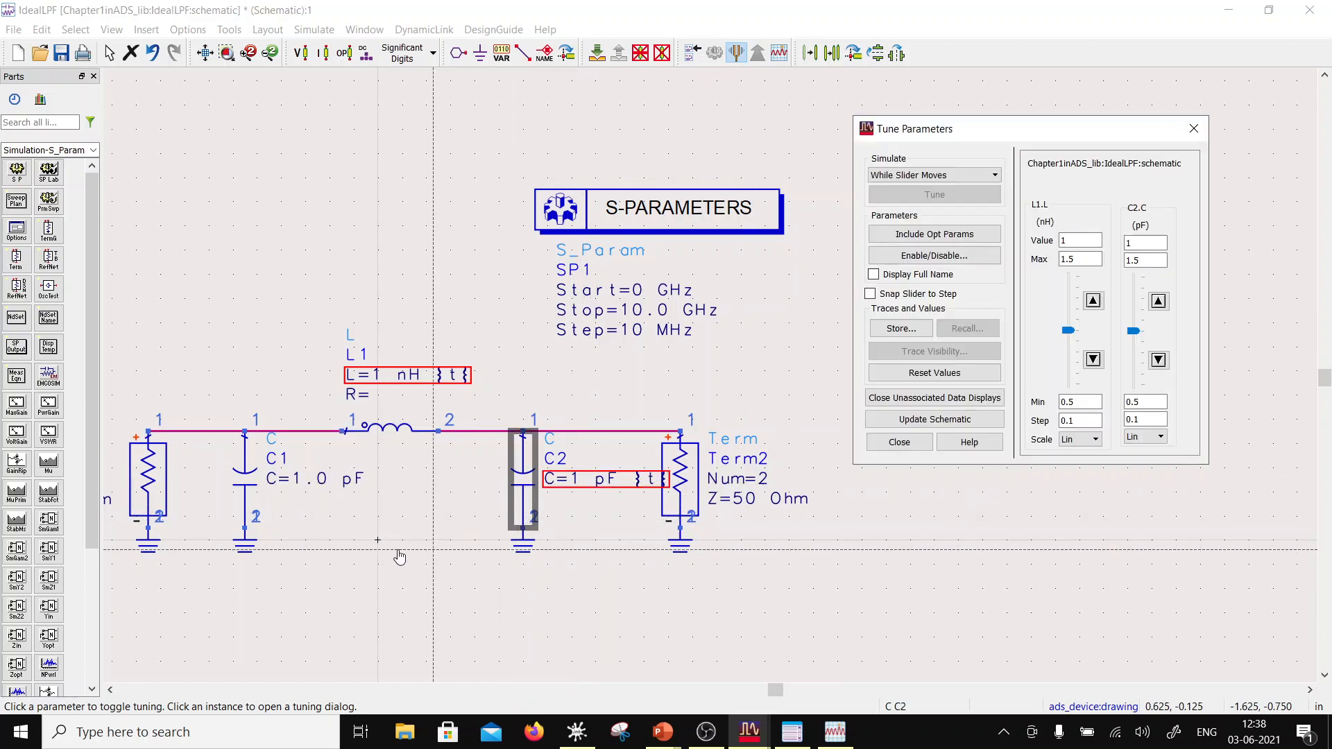
left_click(315, 485)
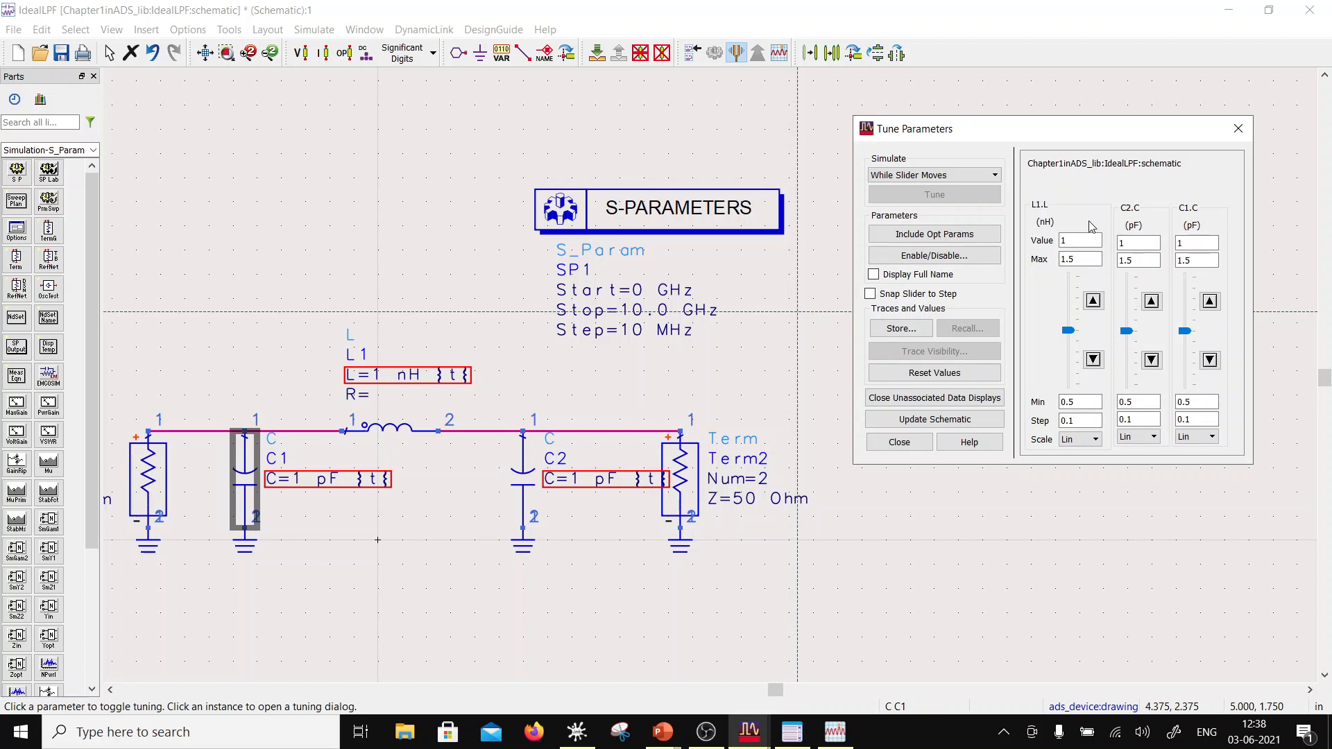
- Bring up the data display and arrange it beside the Tune Parameters dialog so sliders and S(2,1) plot are both visible
left_click_drag(937, 139, 197, 129)
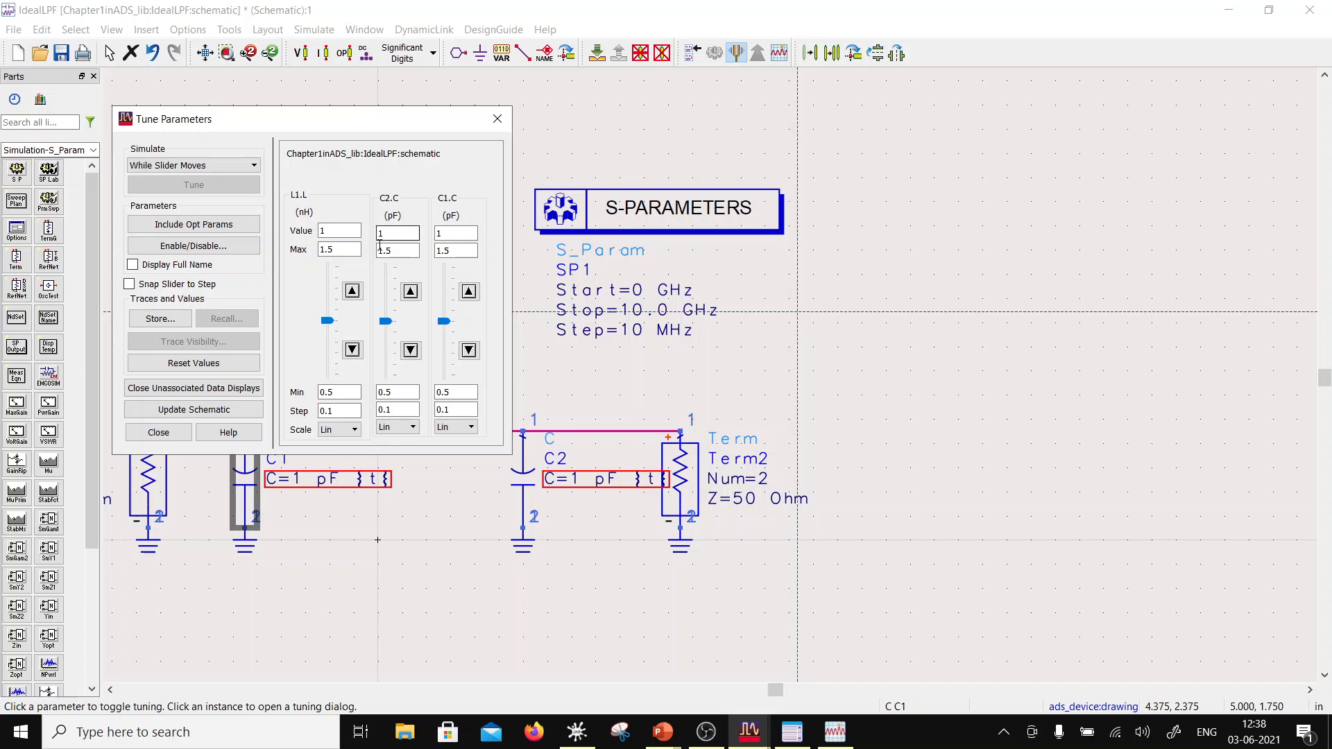
left_click(844, 741)
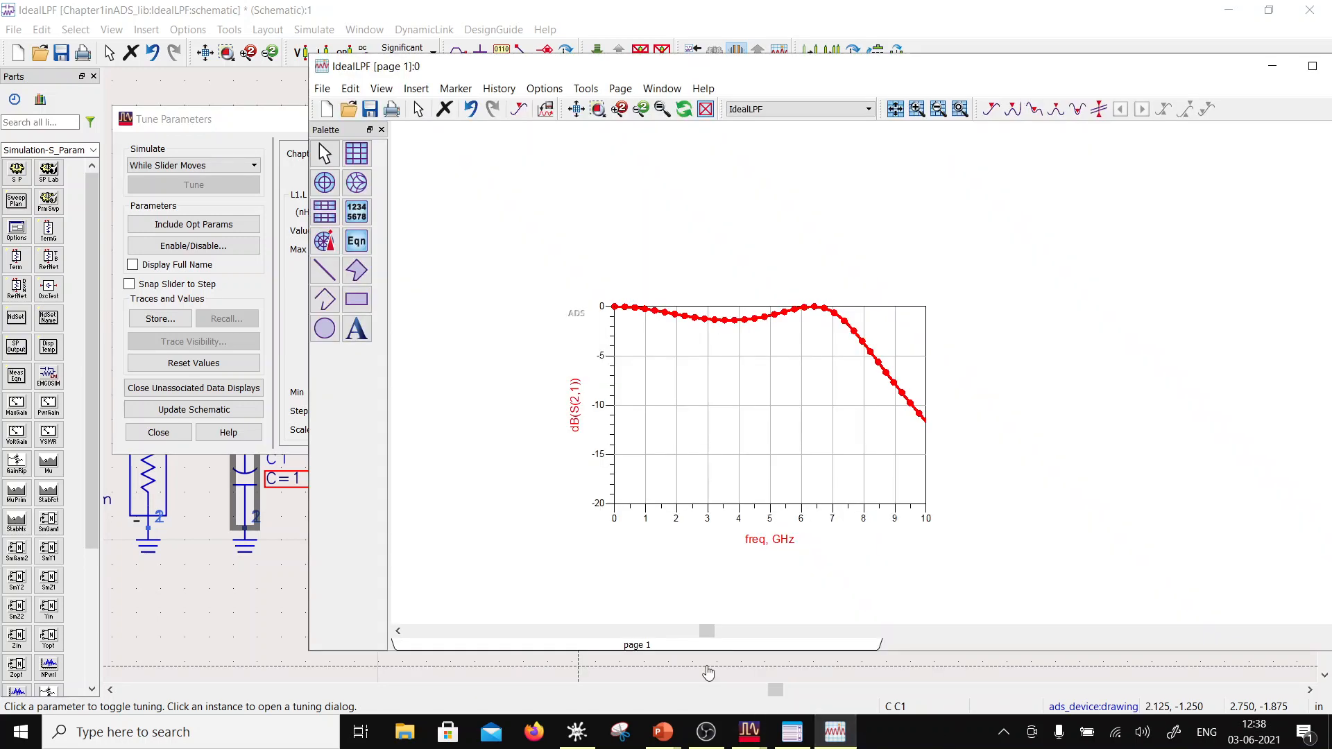
left_click_drag(500, 61, 696, 84)
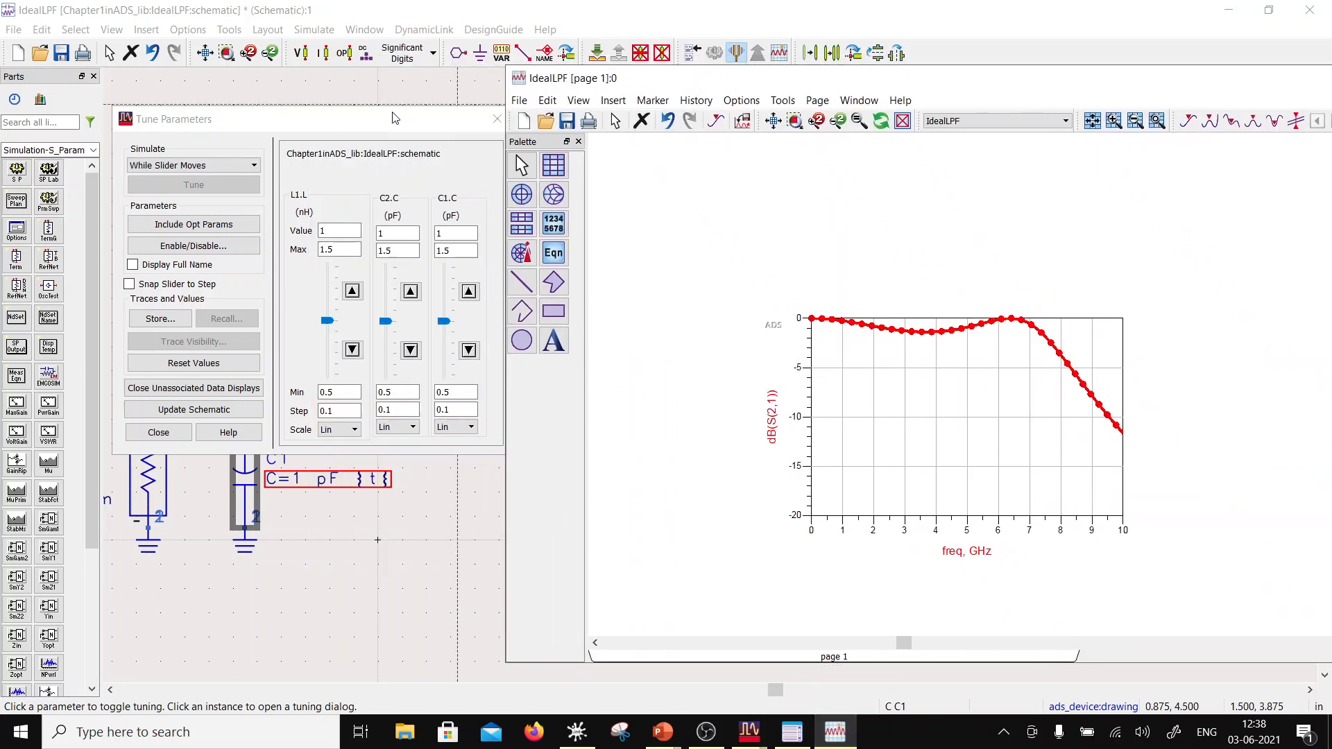
left_click_drag(209, 119, 114, 86)
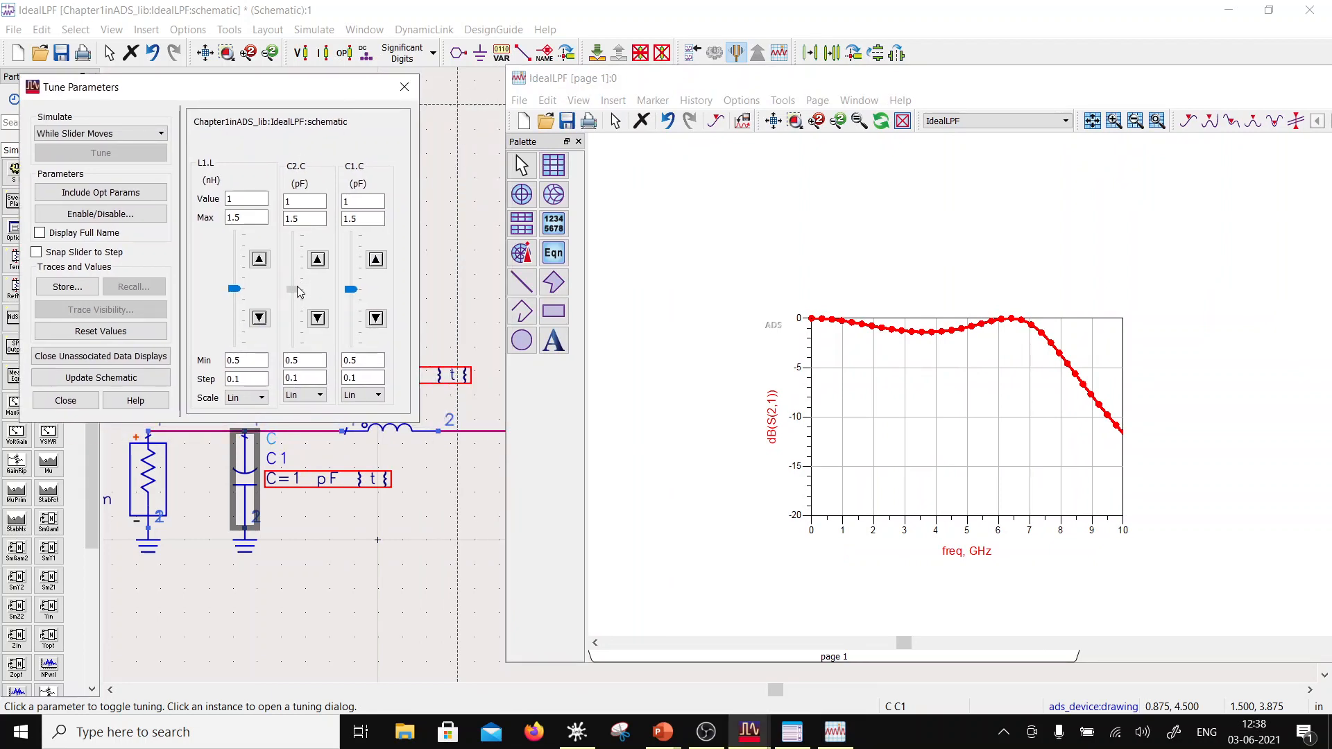
- Tune C2 to 1.5 pF, L1 to 0.85 nH and C1 to 0.91 pF, then close tuning without saving the values
left_click_drag(298, 292, 283, 234)
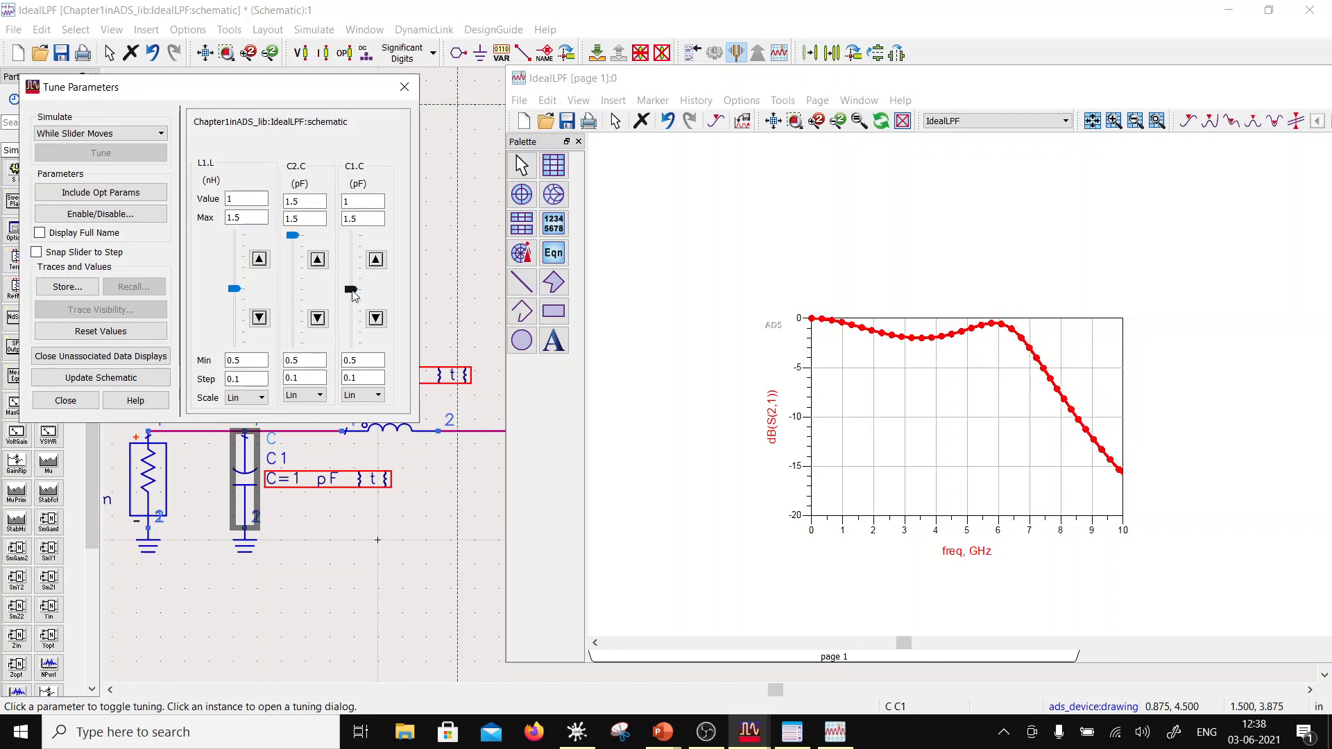
left_click_drag(351, 288, 318, 257)
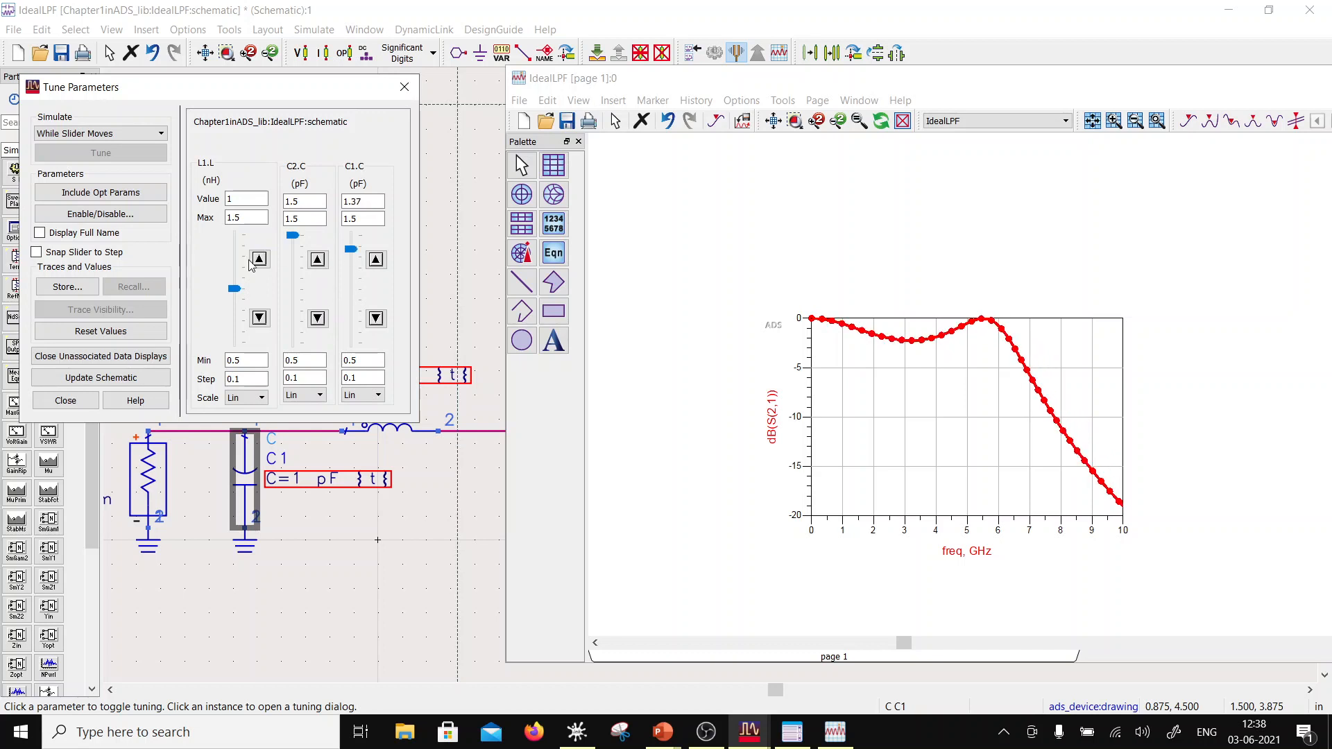
mouse_move(232, 291)
left_mouse_down()
mouse_move(251, 293)
mouse_move(251, 308)
left_mouse_up()
left_click_drag(351, 250, 350, 306)
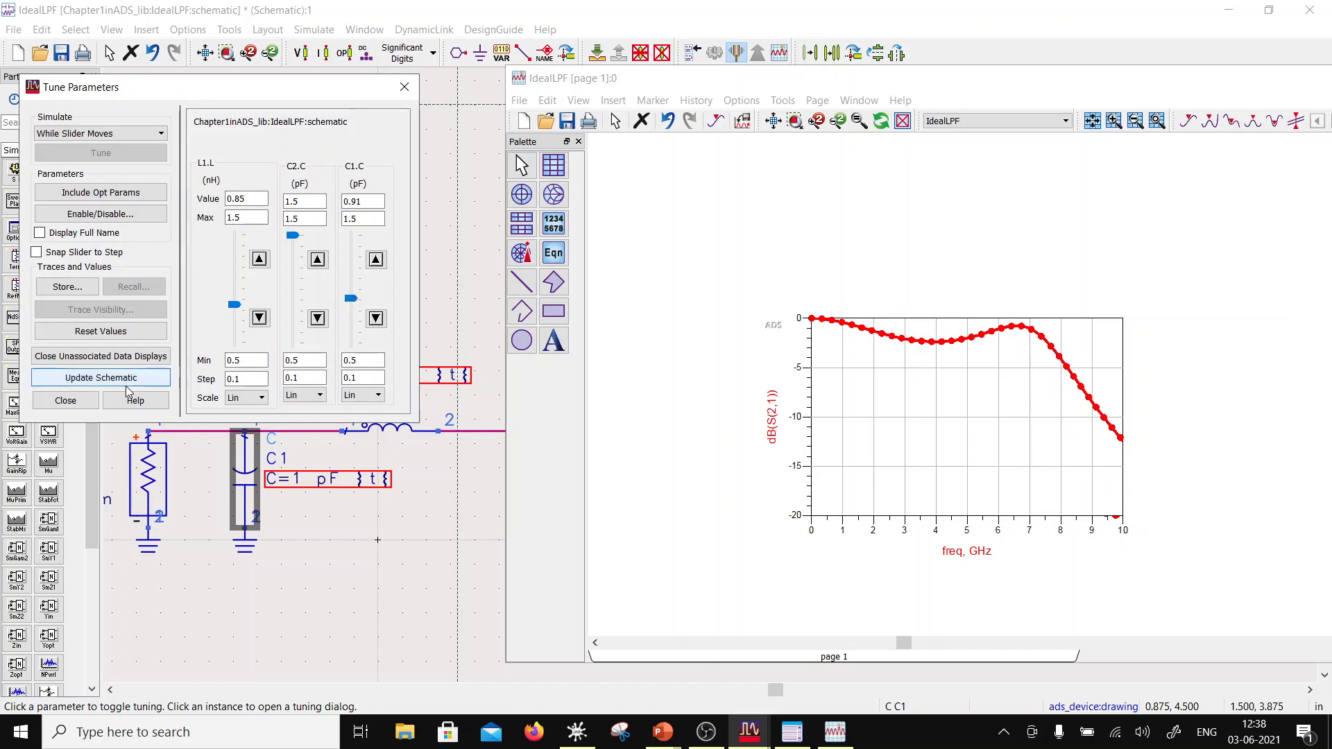
left_click(92, 409)
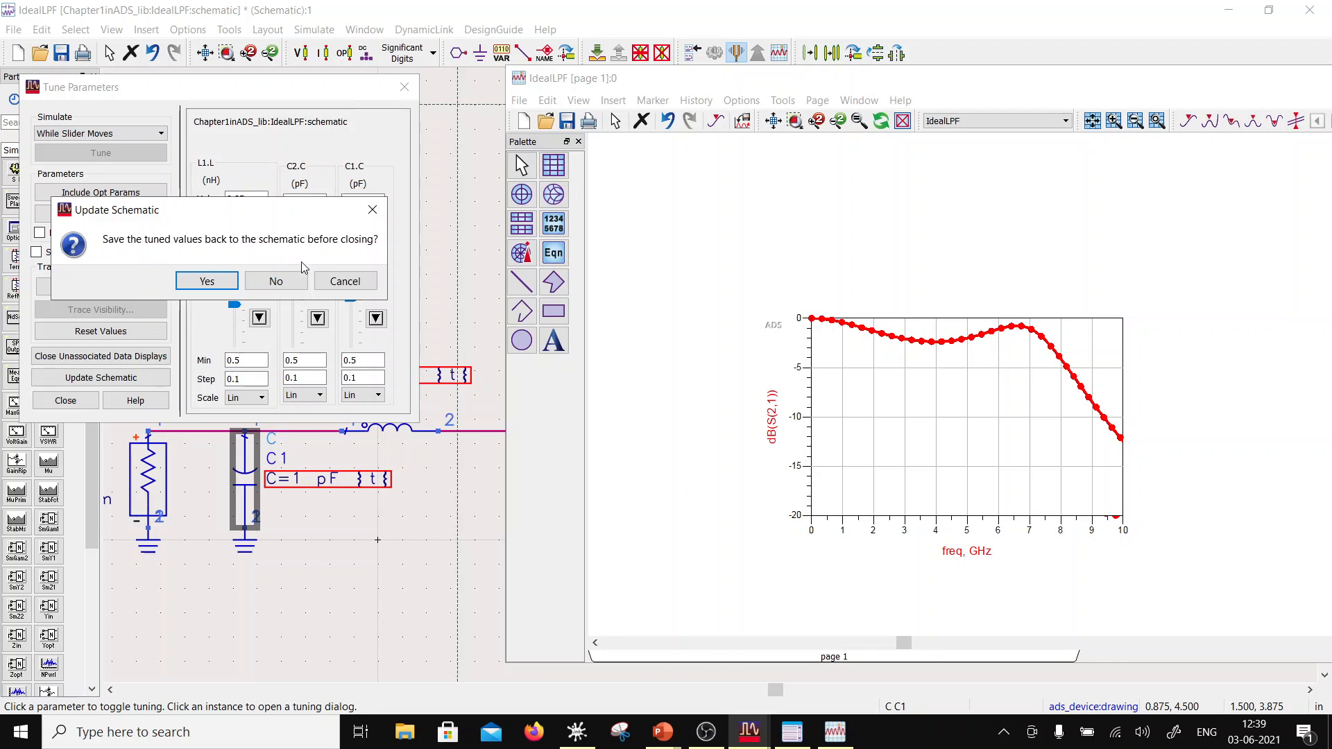
left_click(271, 282)
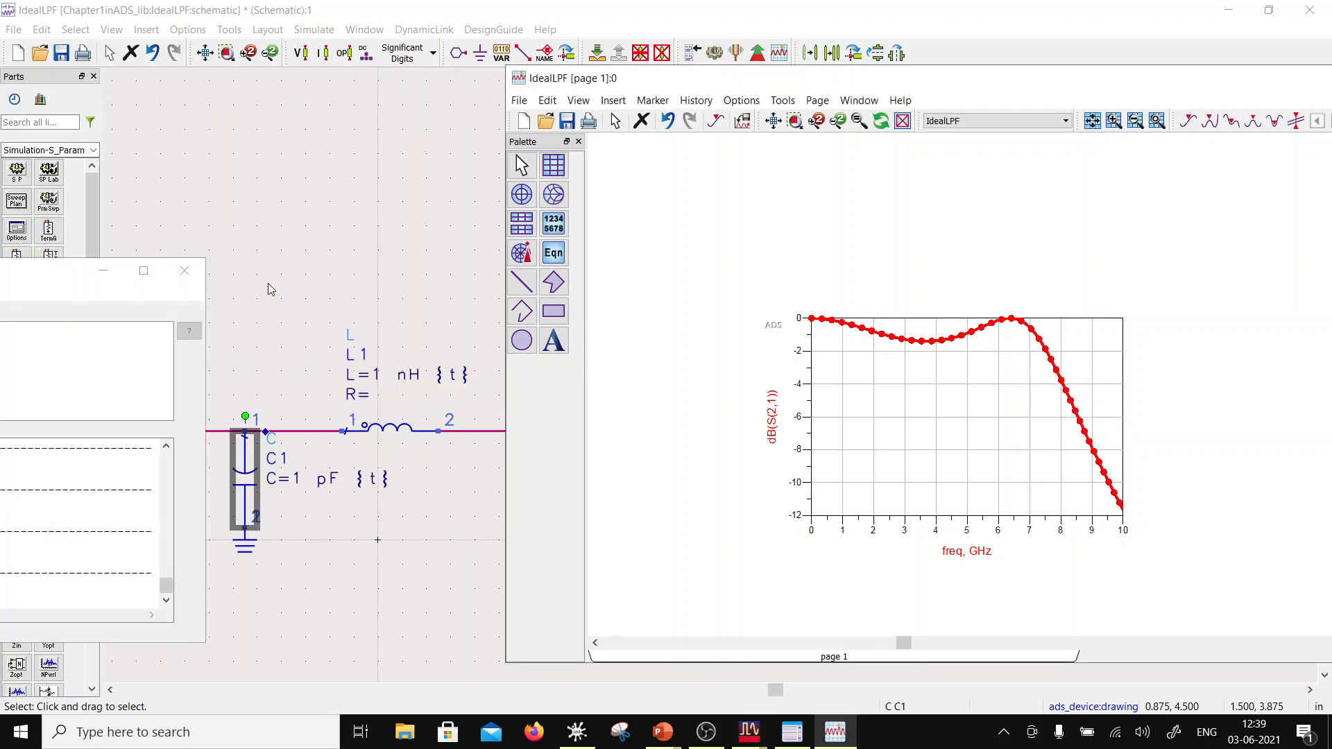
- Remove the tuning range from C1 in the schematic and set its capacitance to Cs pF
left_click(275, 338)
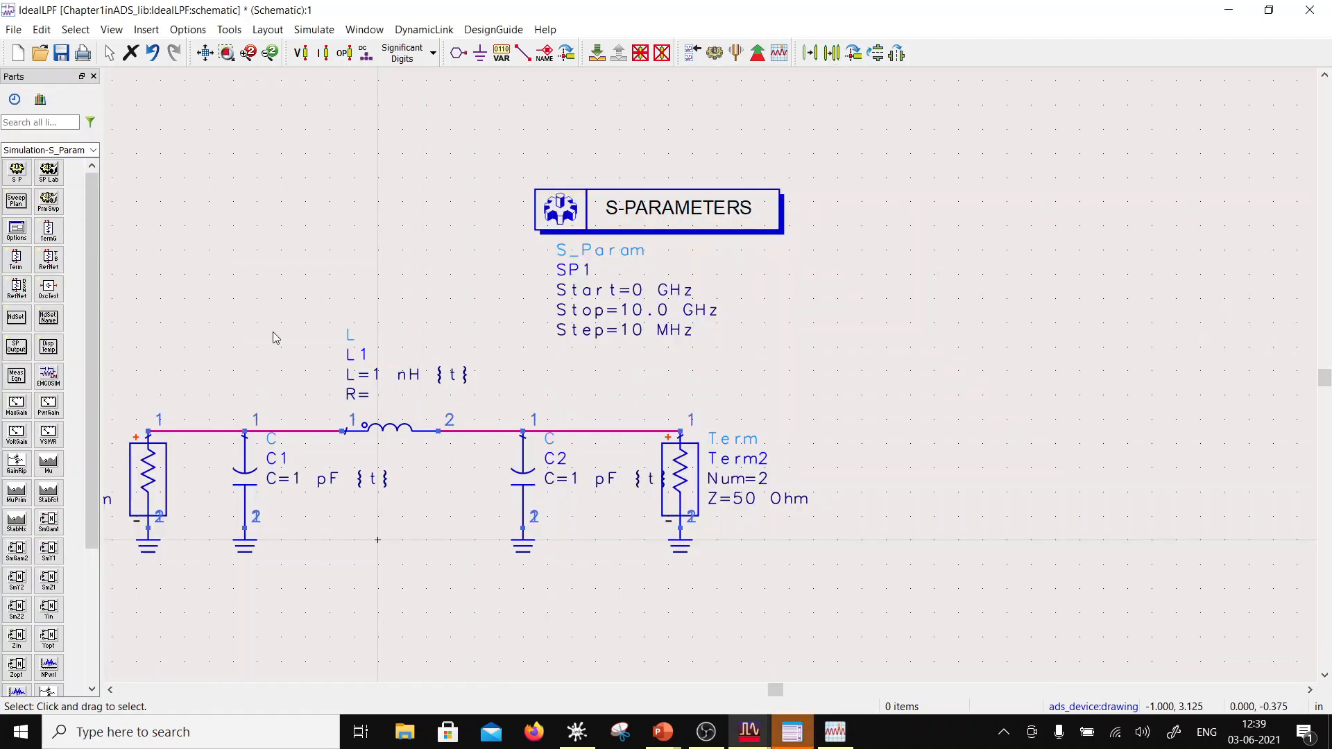
double_click(347, 478)
left_click_drag(591, 481, 320, 469)
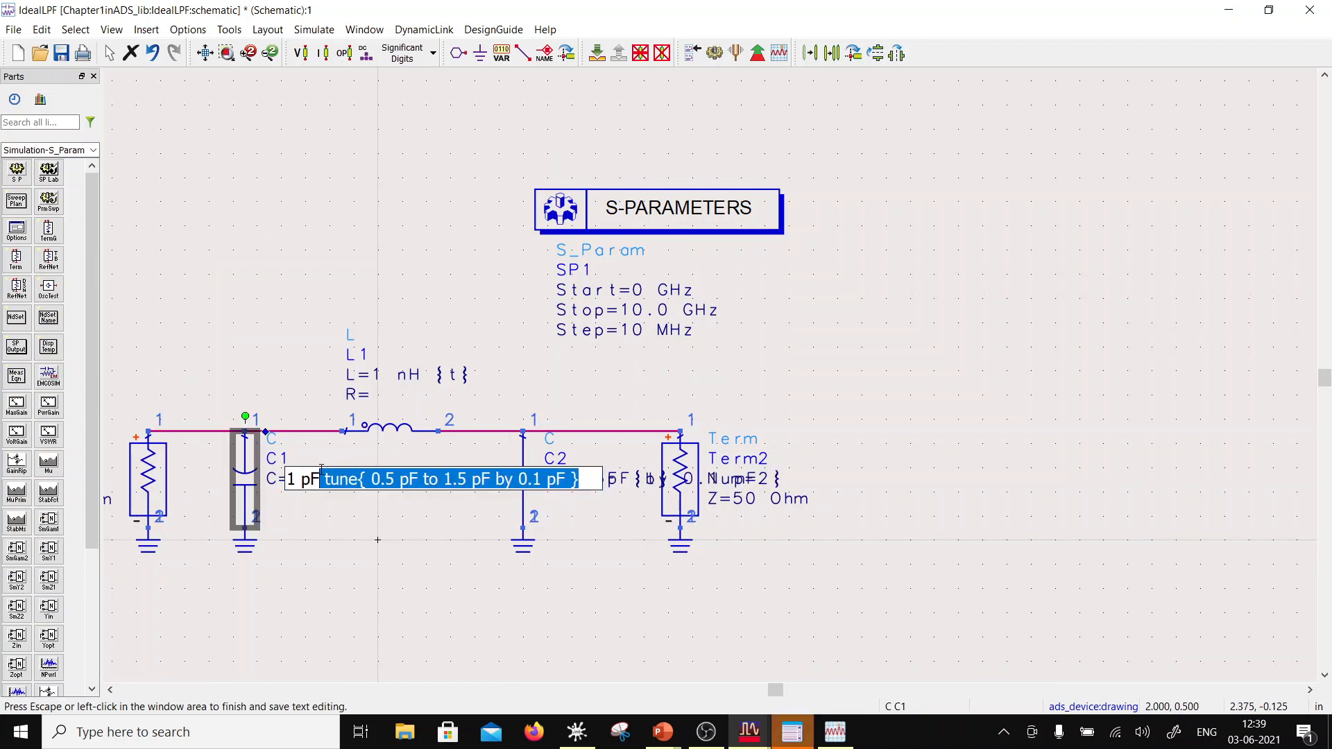
key("Delete")
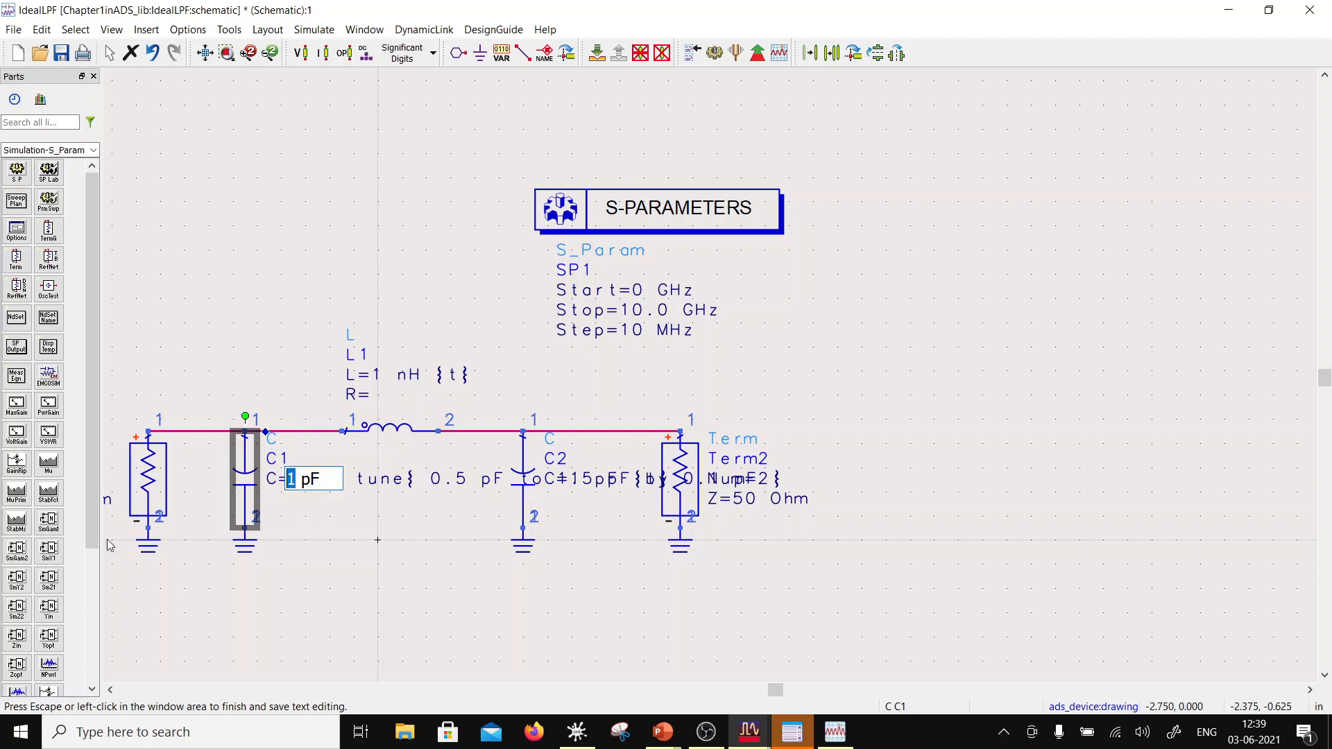
type("Cs")
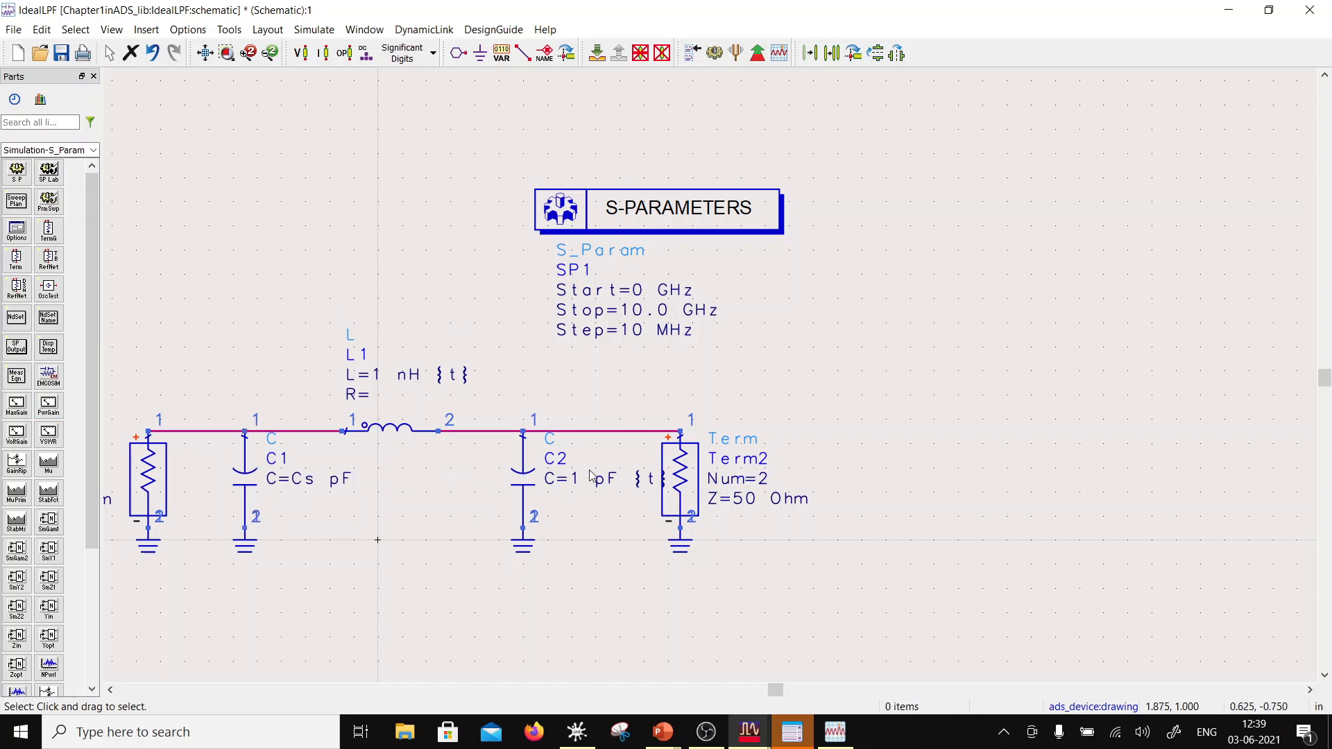
left_click(503, 365)
- Open the capacitance value of C2 for editing
double_click(605, 478)
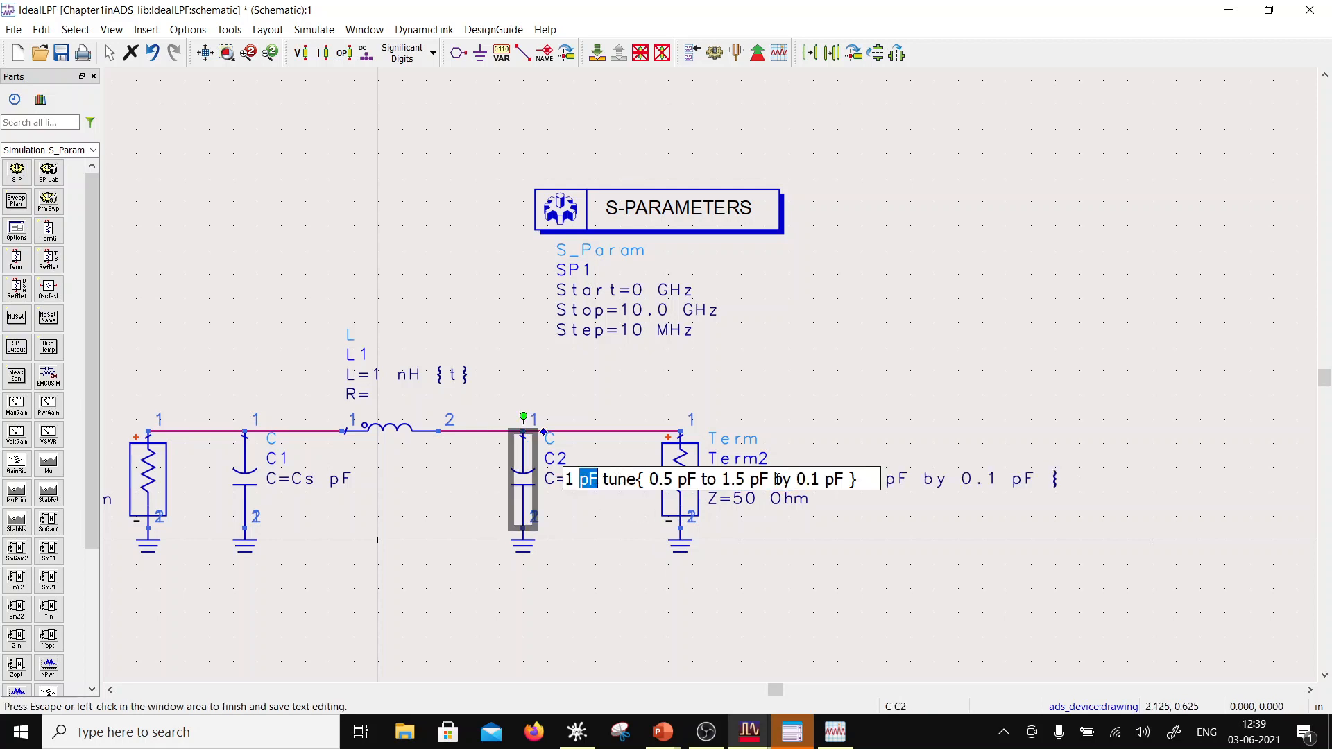
- Set capacitor C2's capacitance to the variable Cs in pF, removing its tuning range, and save the schematic
left_click_drag(878, 478, 590, 479)
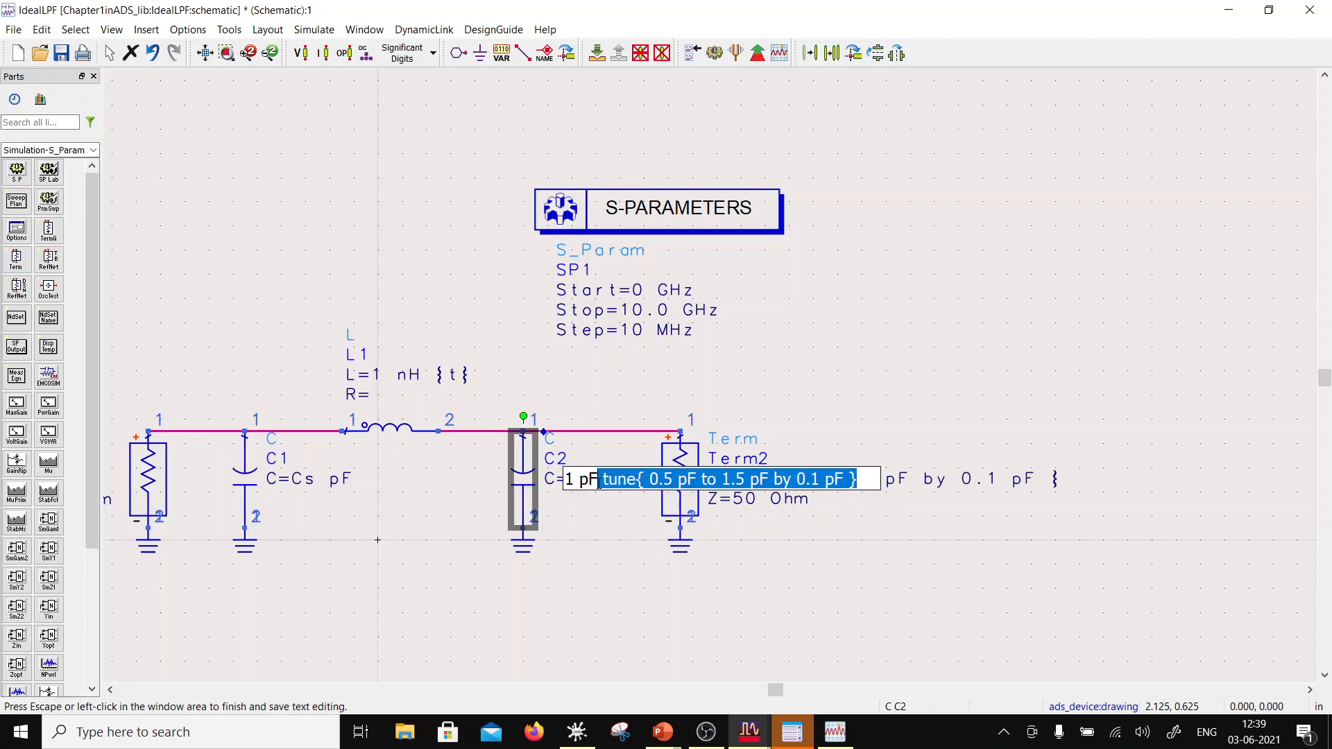
key("BackSpace")
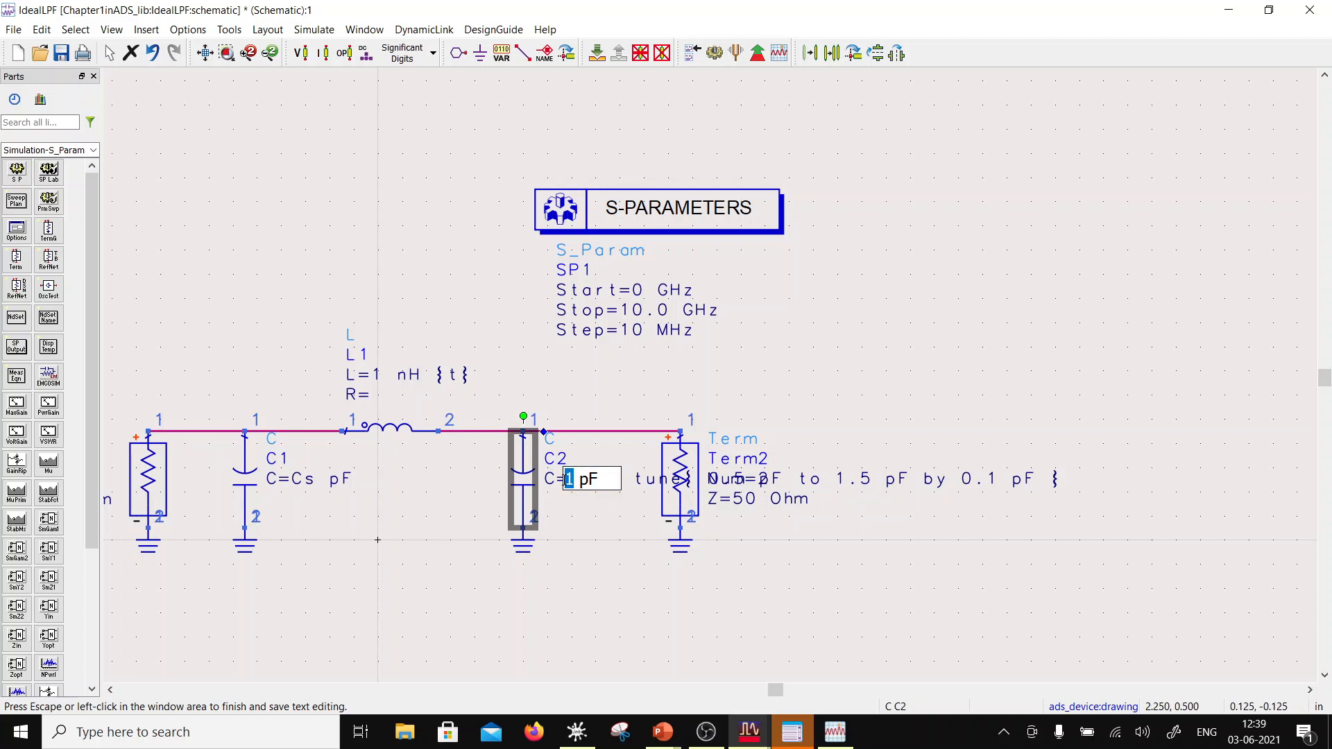
type("Cs")
left_click(1138, 374)
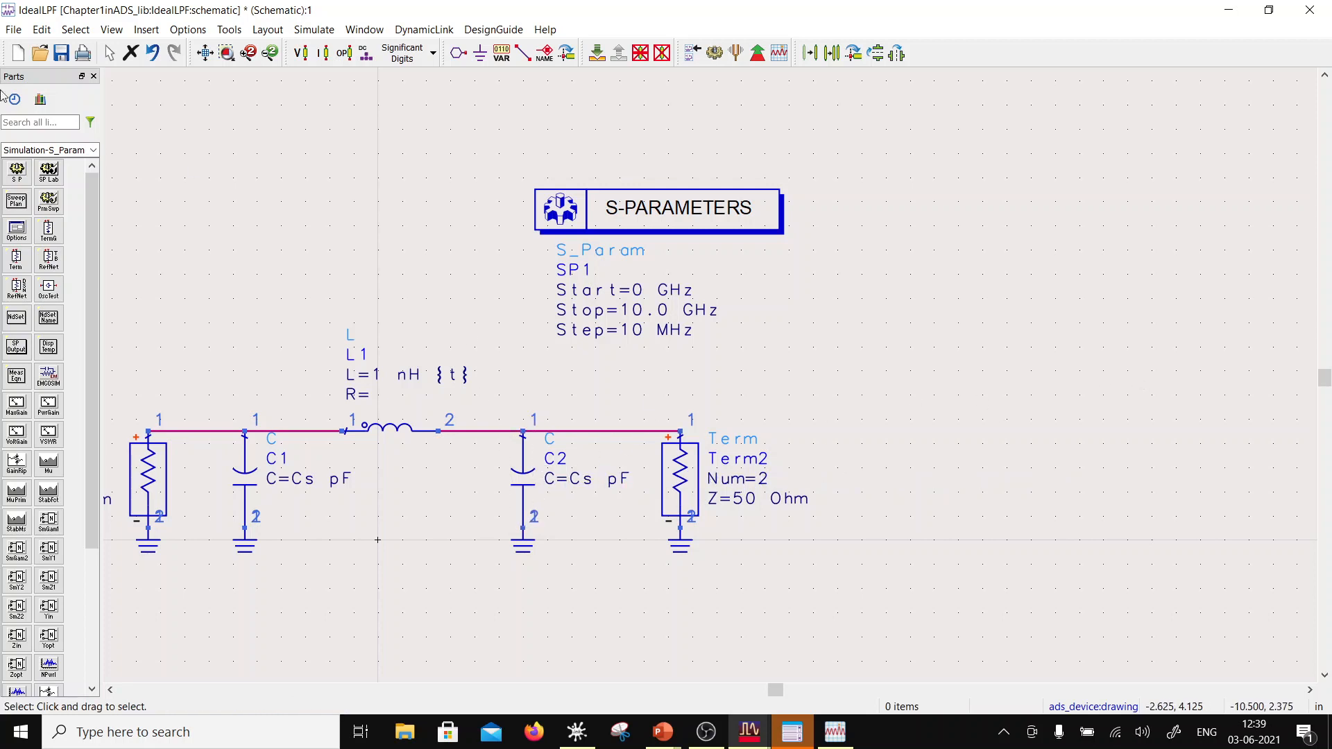
left_click(62, 53)
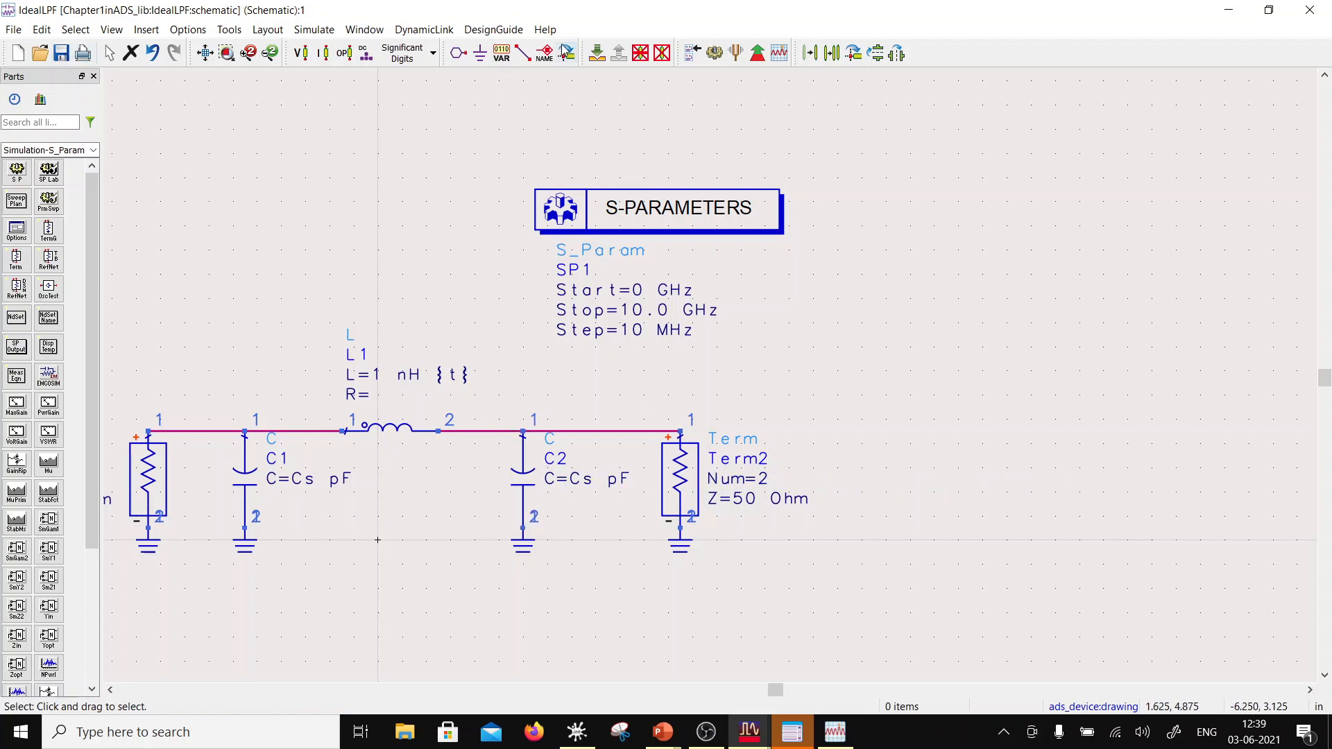
- Place a VAR equation block above the filter circuit, rename its variable X to Cs, and save the schematic
left_click(501, 53)
left_click(248, 230)
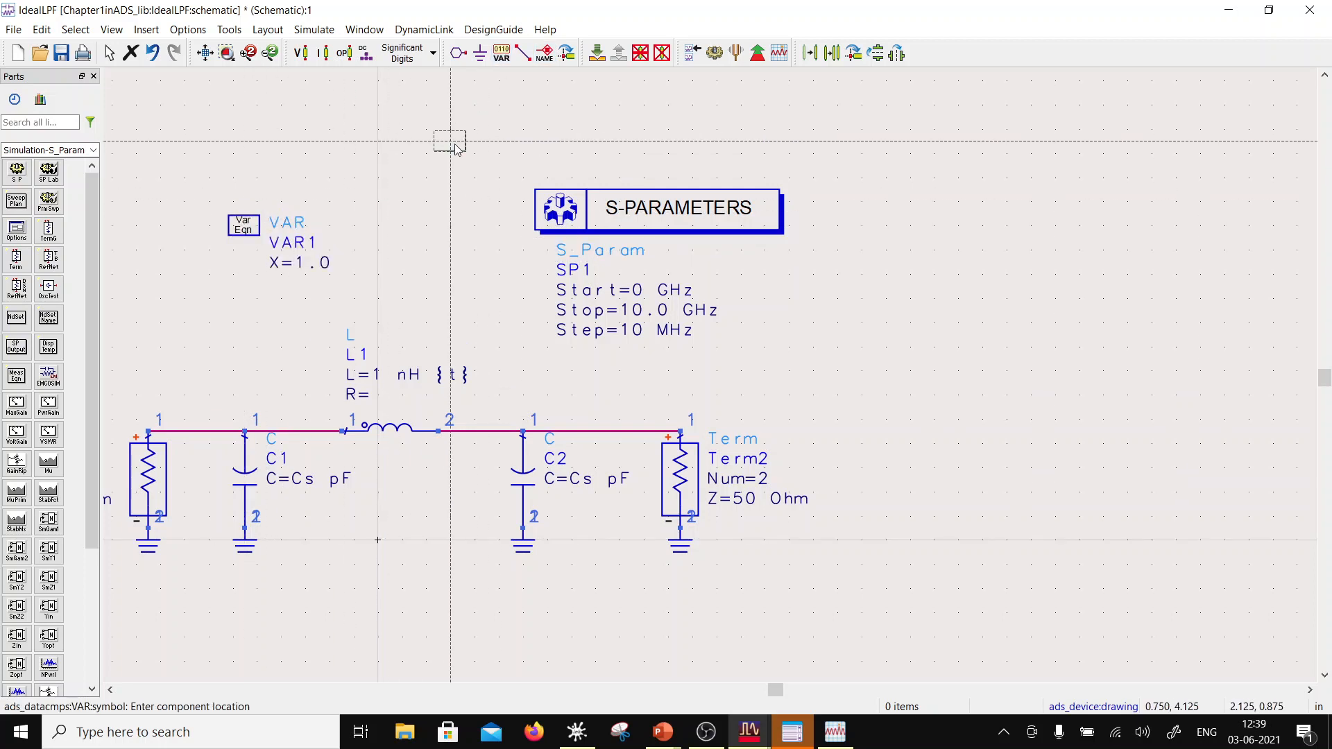
key("Escape")
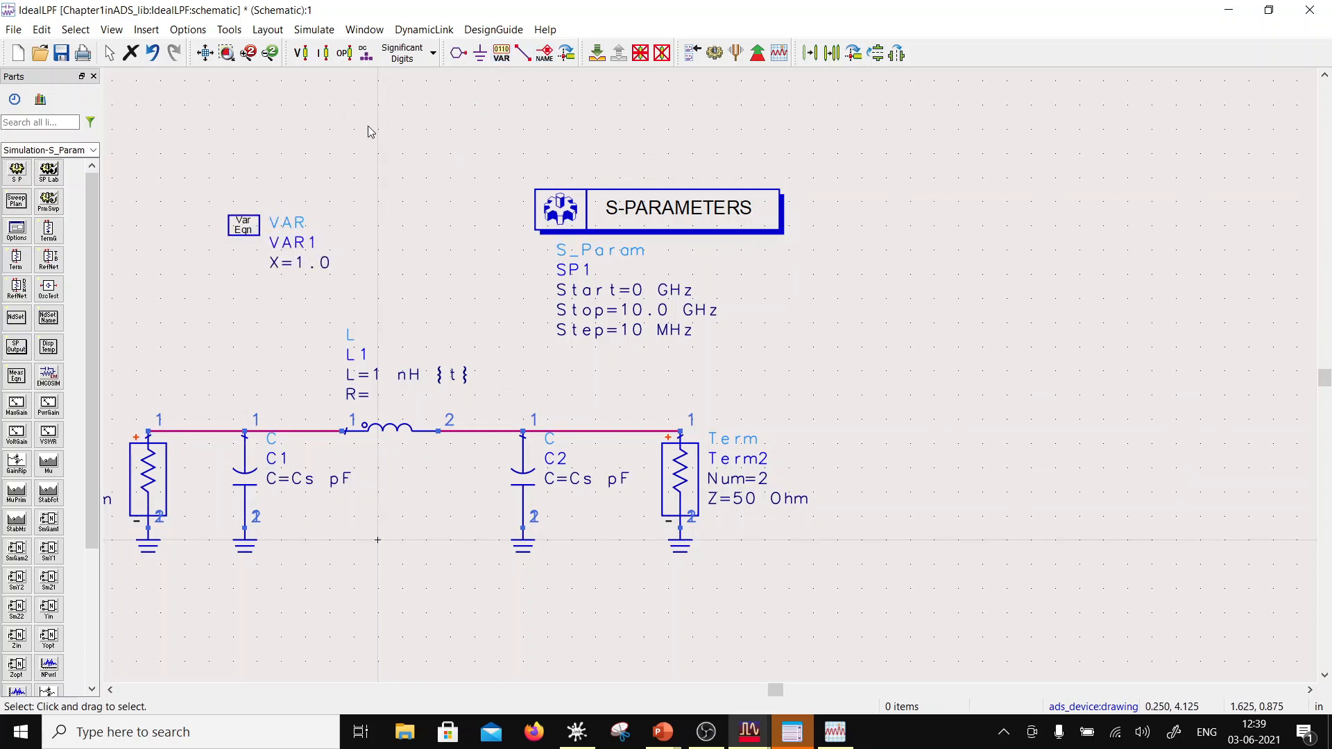
left_click(240, 231)
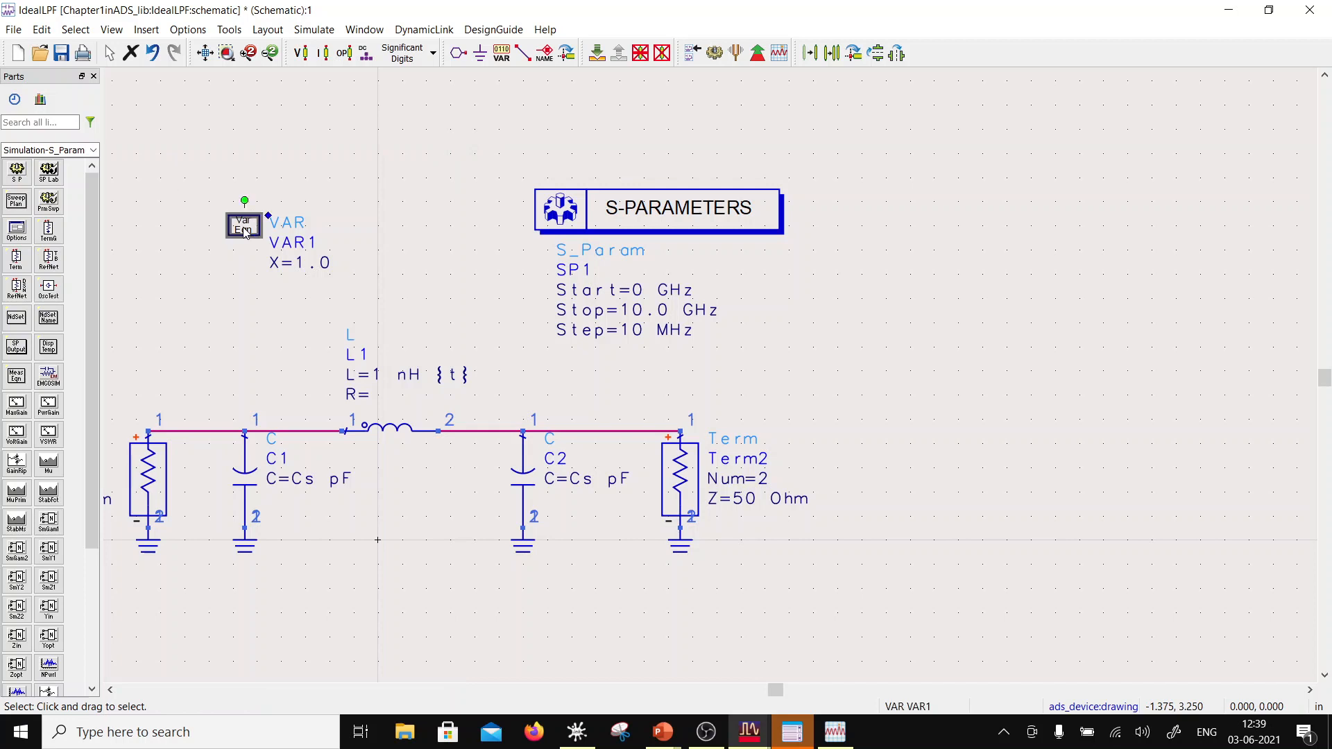
double_click(274, 263)
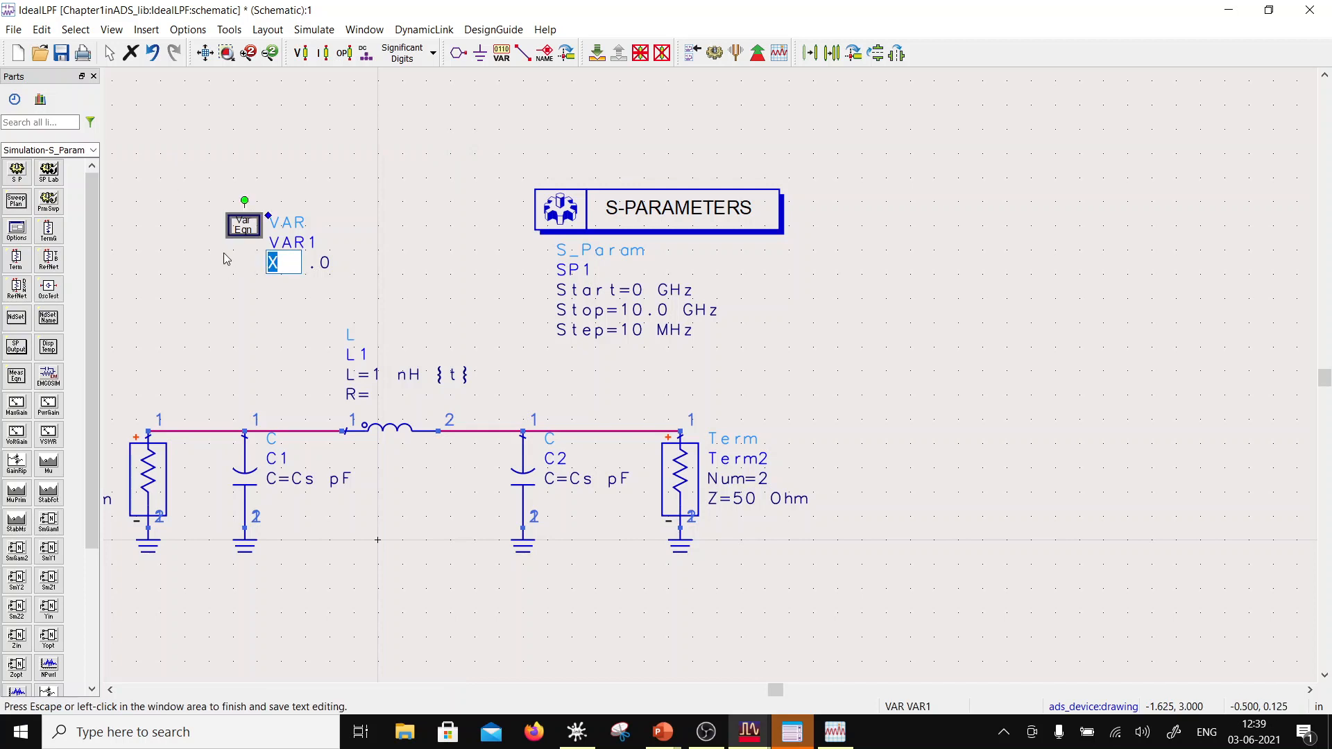
type("Cs")
left_click(446, 238)
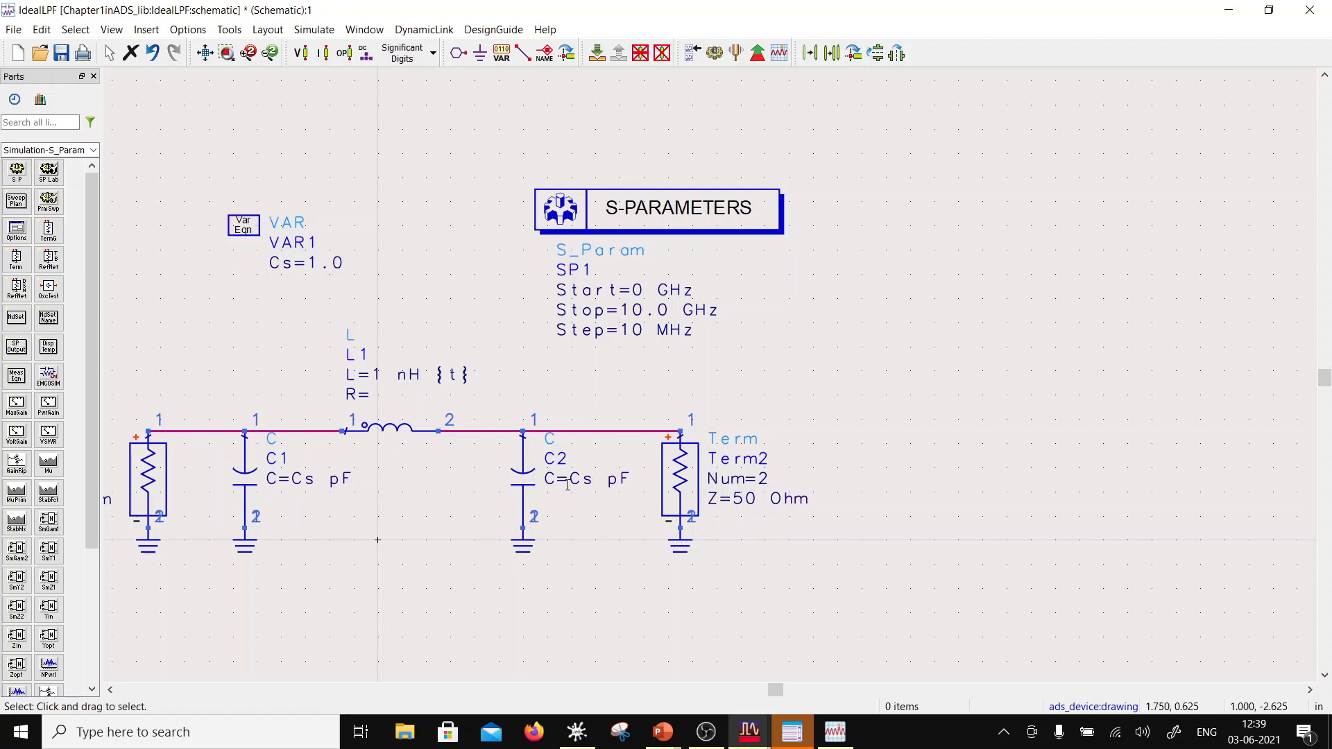
left_click(61, 54)
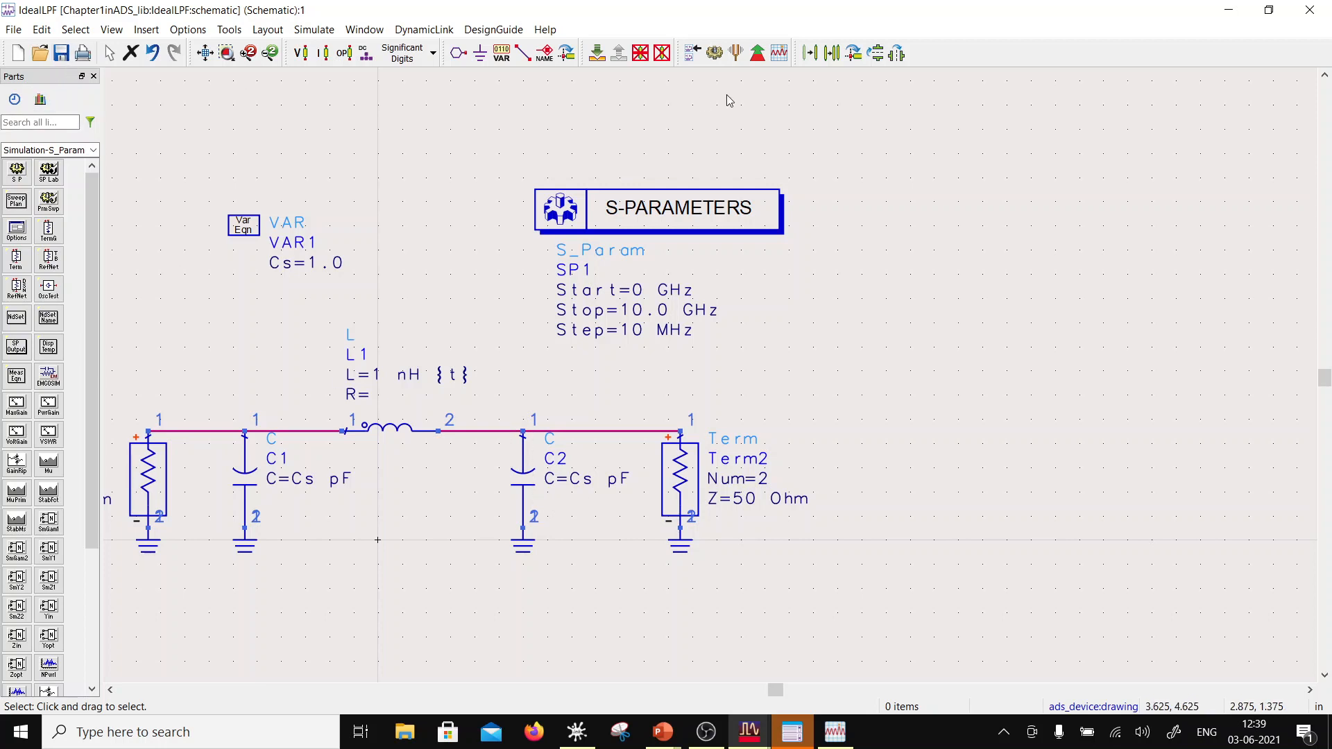
- Start tuning and add VAR1's Cs variable to the tunable parameters alongside L1's inductance
left_click(736, 52)
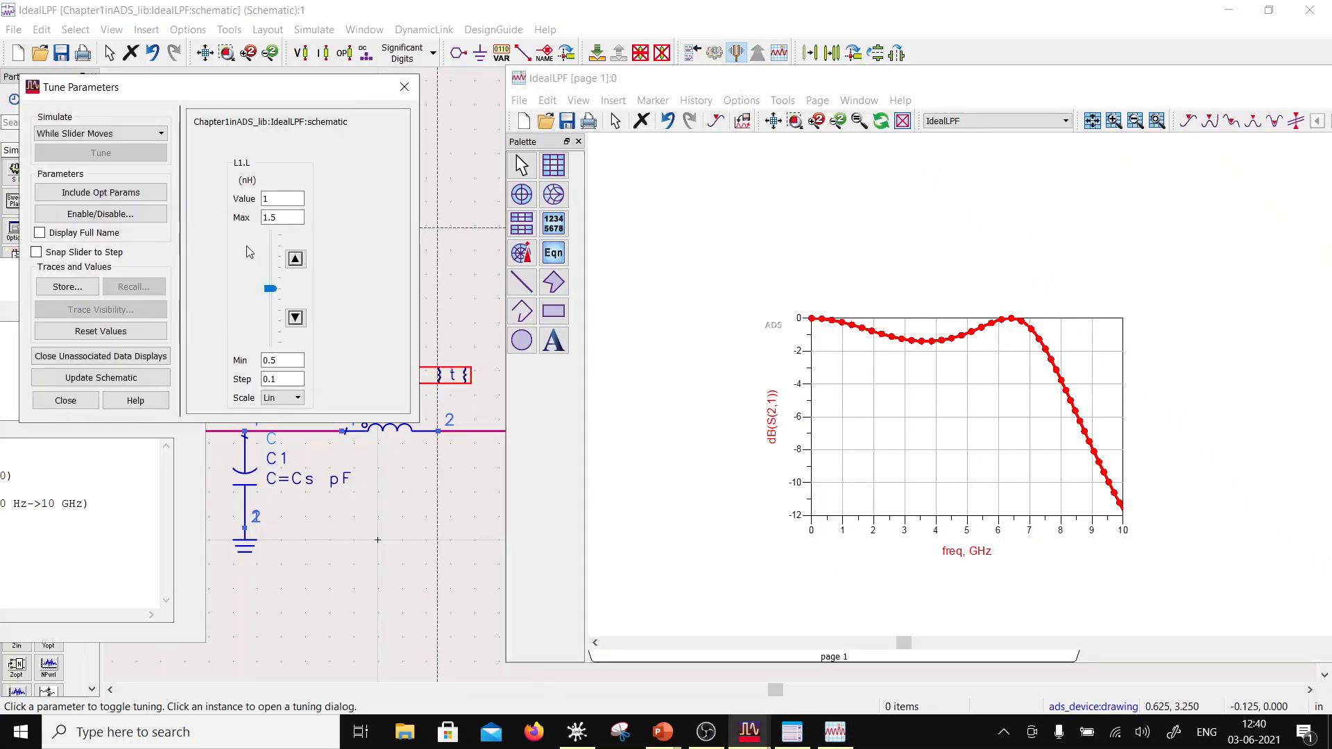
left_click_drag(254, 92, 254, 345)
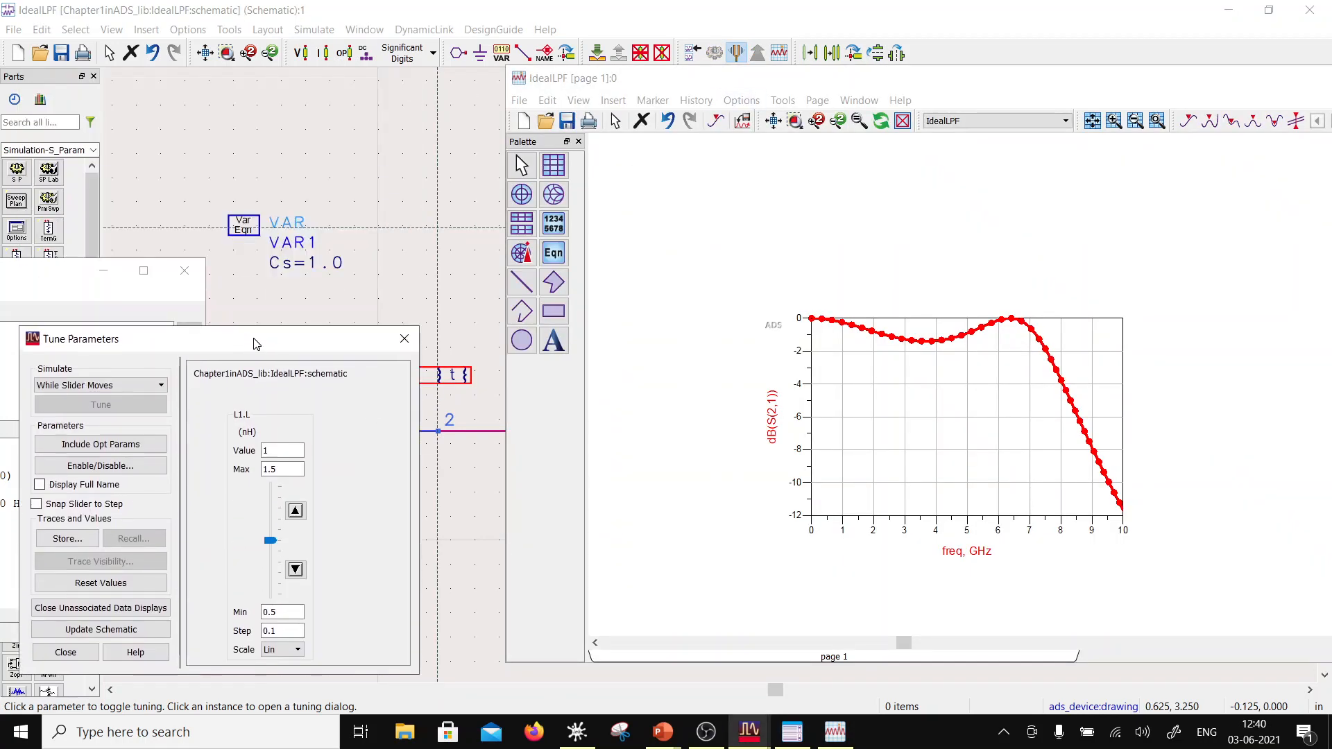
left_click(287, 275)
left_click(287, 276)
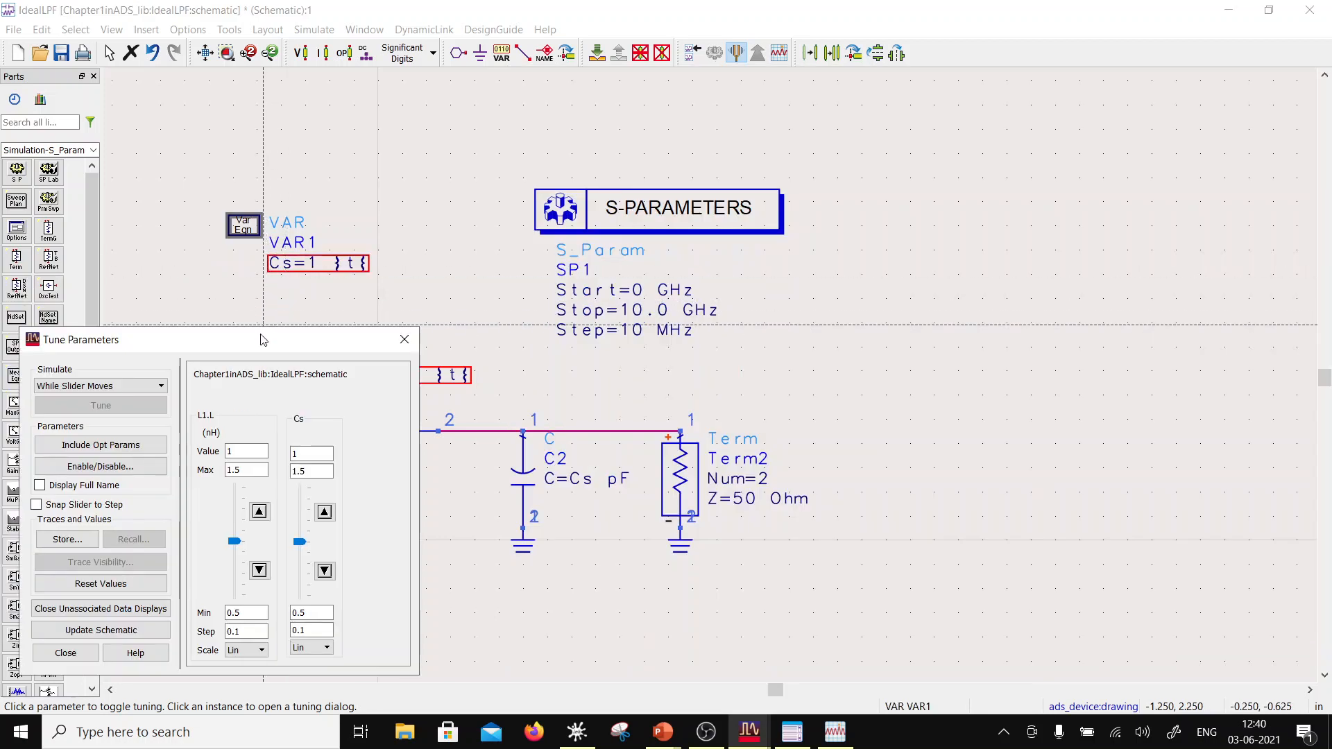
left_click_drag(261, 340, 1045, 413)
left_click_drag(903, 421, 832, 304)
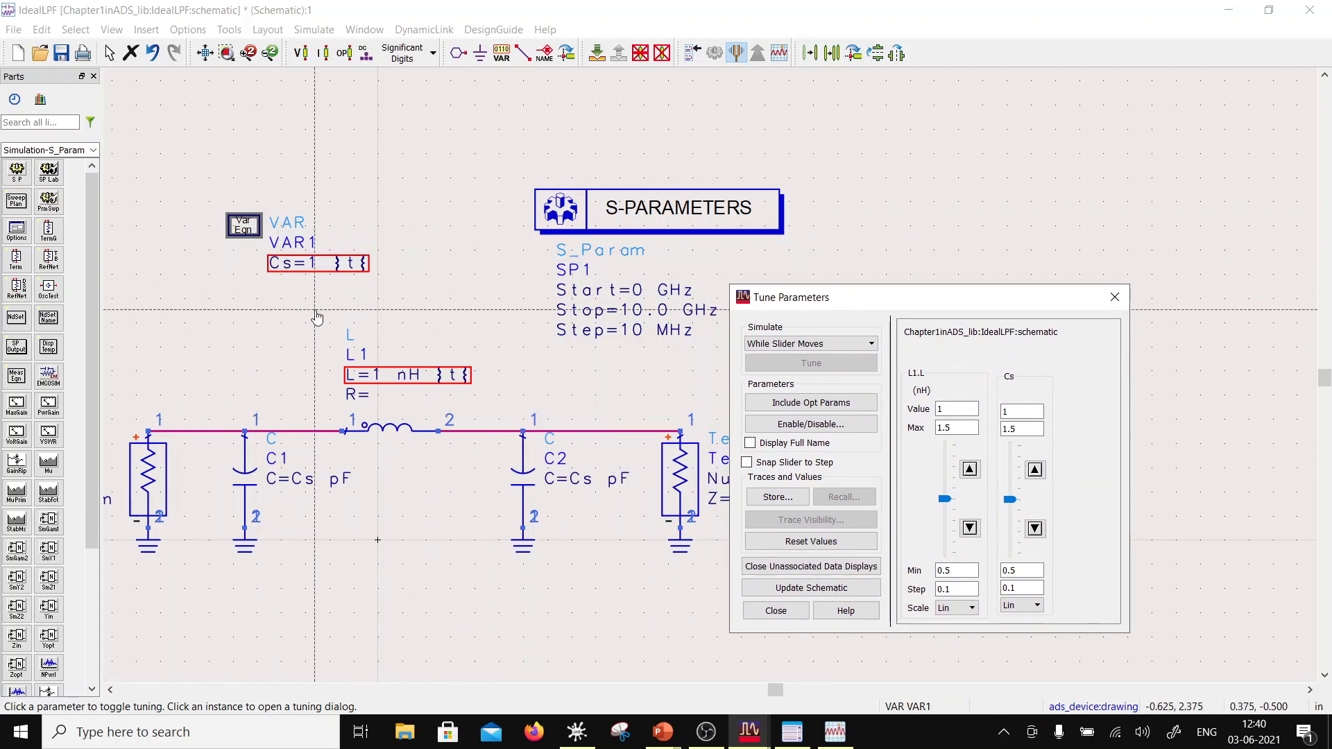
left_click_drag(924, 301, 252, 127)
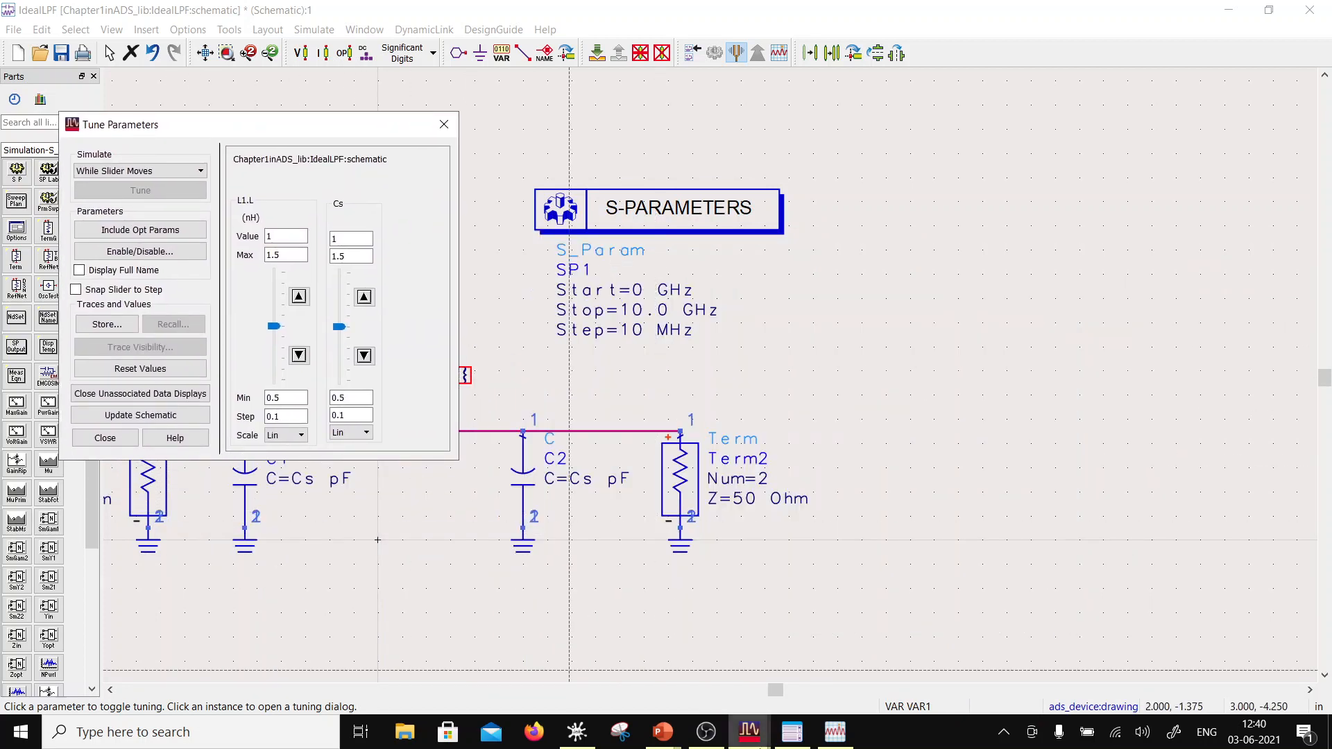
- Bring up the plot window, tune Cs to 0.99, and turn on trace history for the dB(S(2,1)) plot
left_click(834, 732)
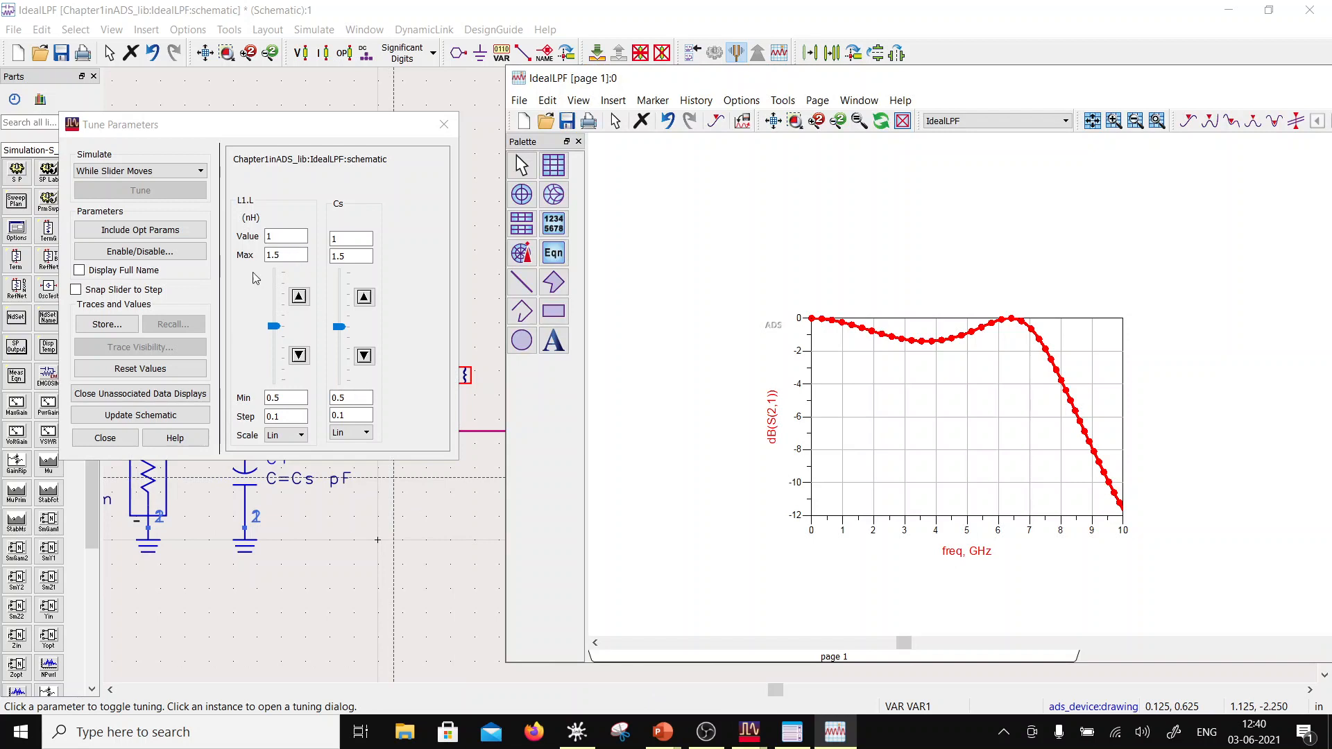
mouse_move(339, 327)
left_mouse_down()
mouse_move(344, 347)
mouse_move(341, 239)
mouse_move(336, 348)
mouse_move(347, 335)
left_mouse_up()
right_click(1000, 384)
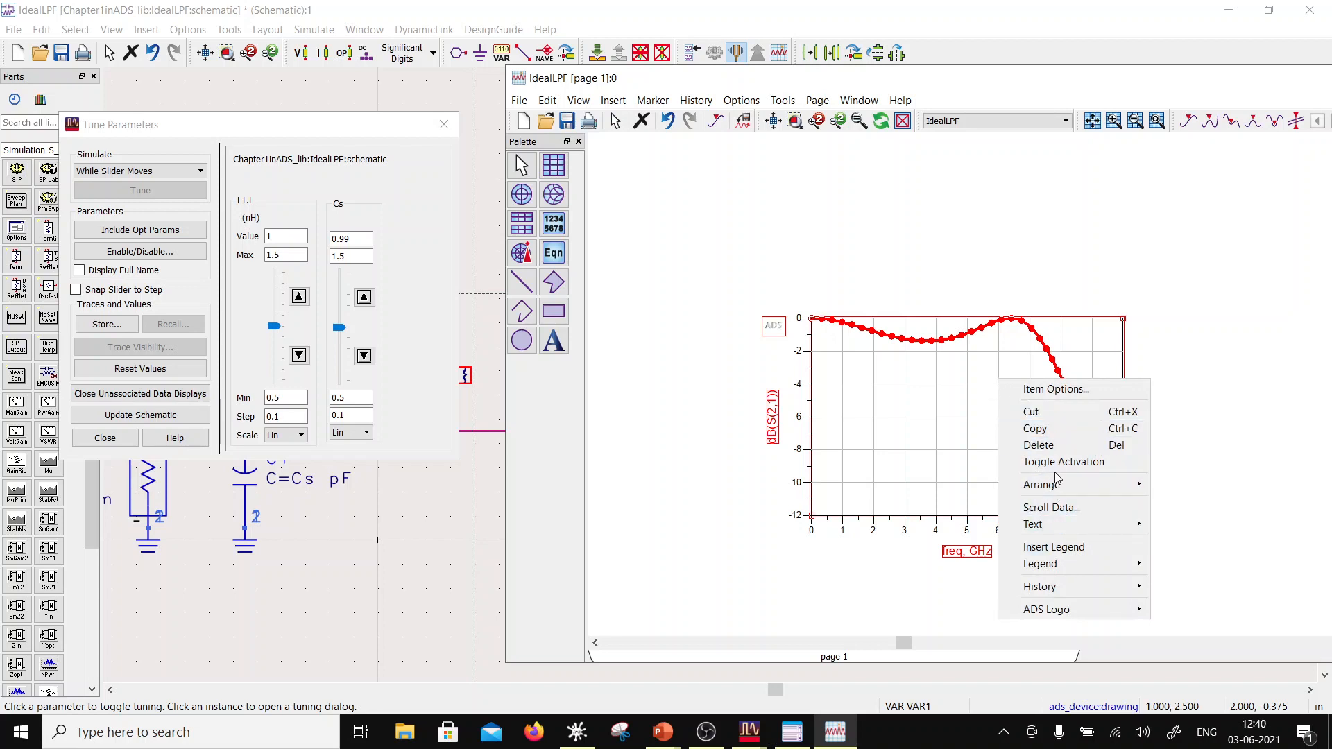
mouse_move(1061, 587)
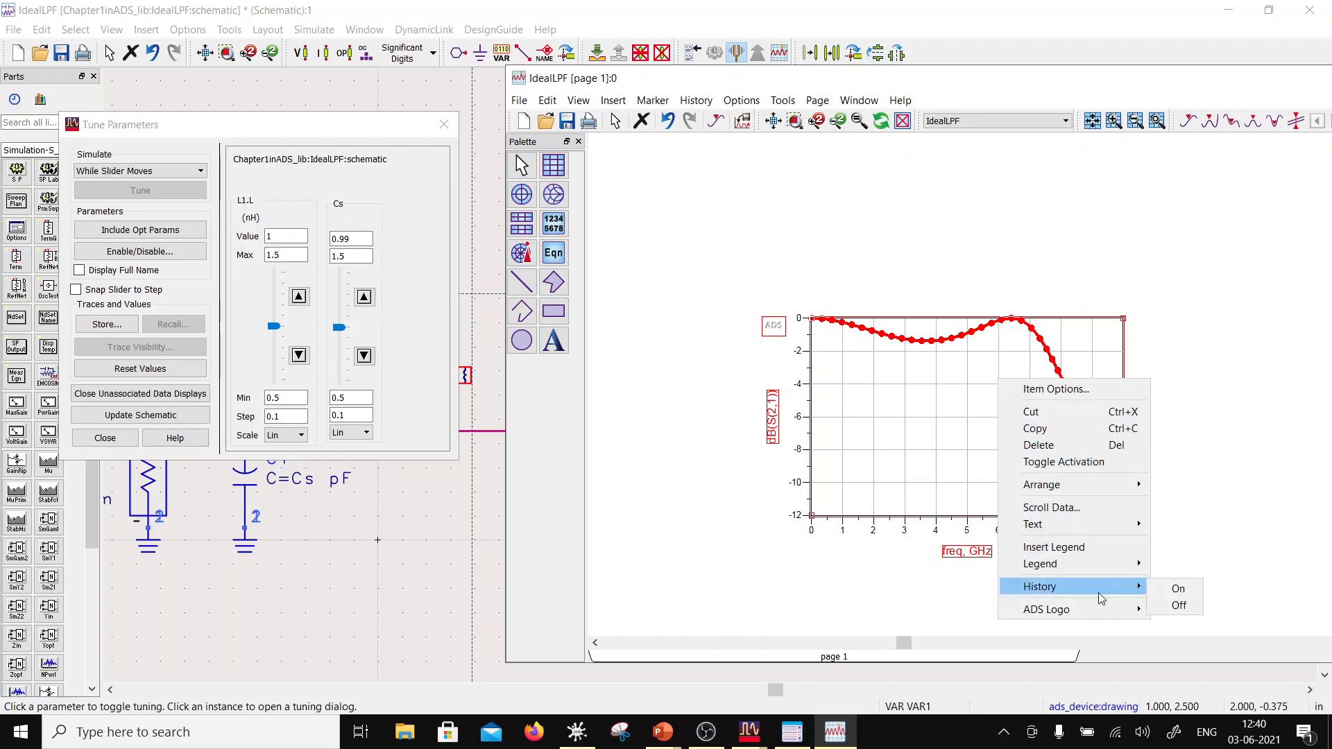
left_click(1165, 594)
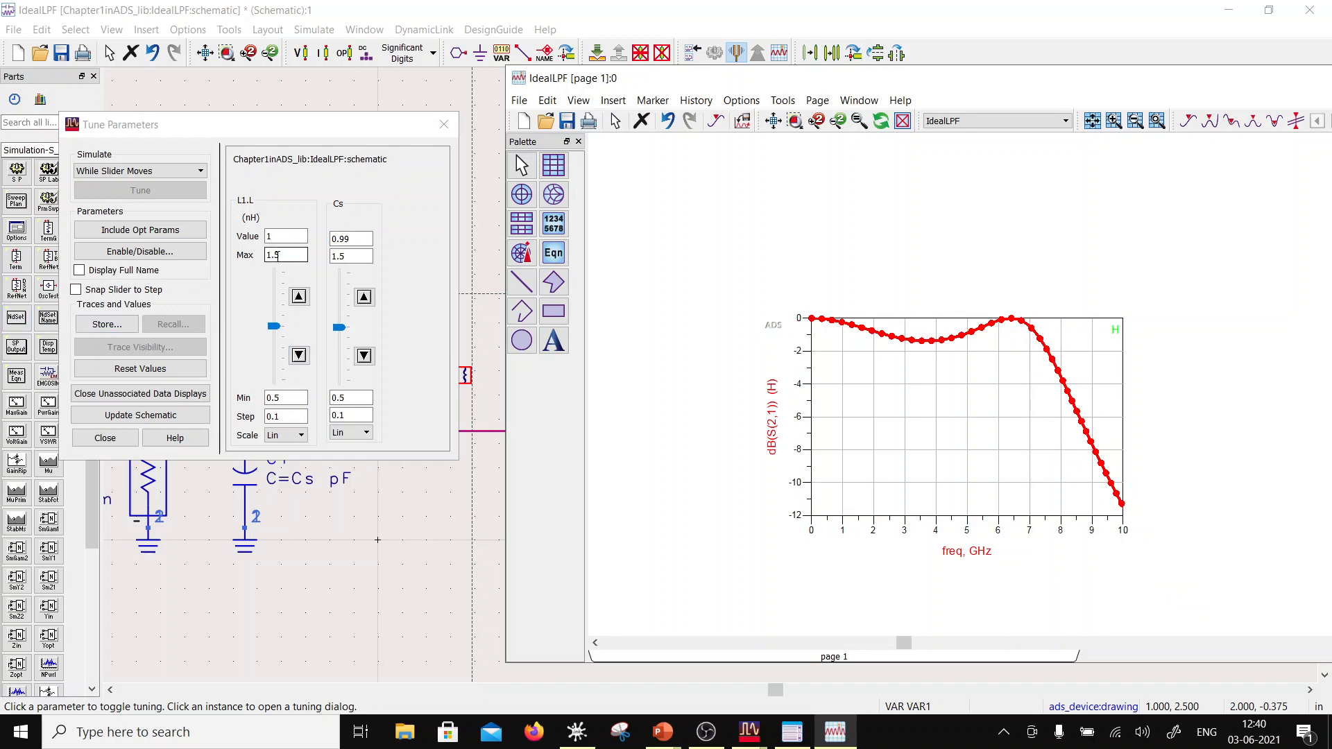
- Tune L1's inductance through 1.2, 0.6 and 0.9 nH, and settle it at 0.97 nH
left_click(278, 236)
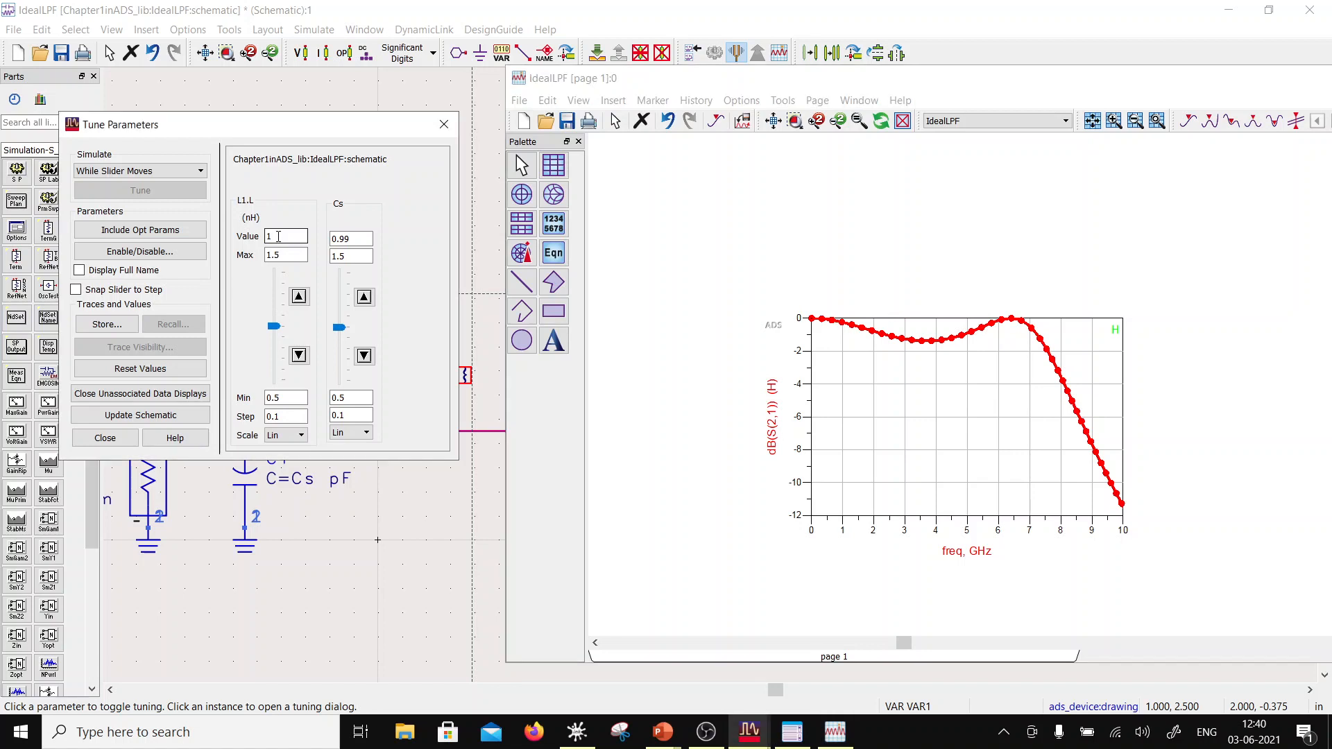
left_click(277, 236)
type(".2")
left_click(288, 254)
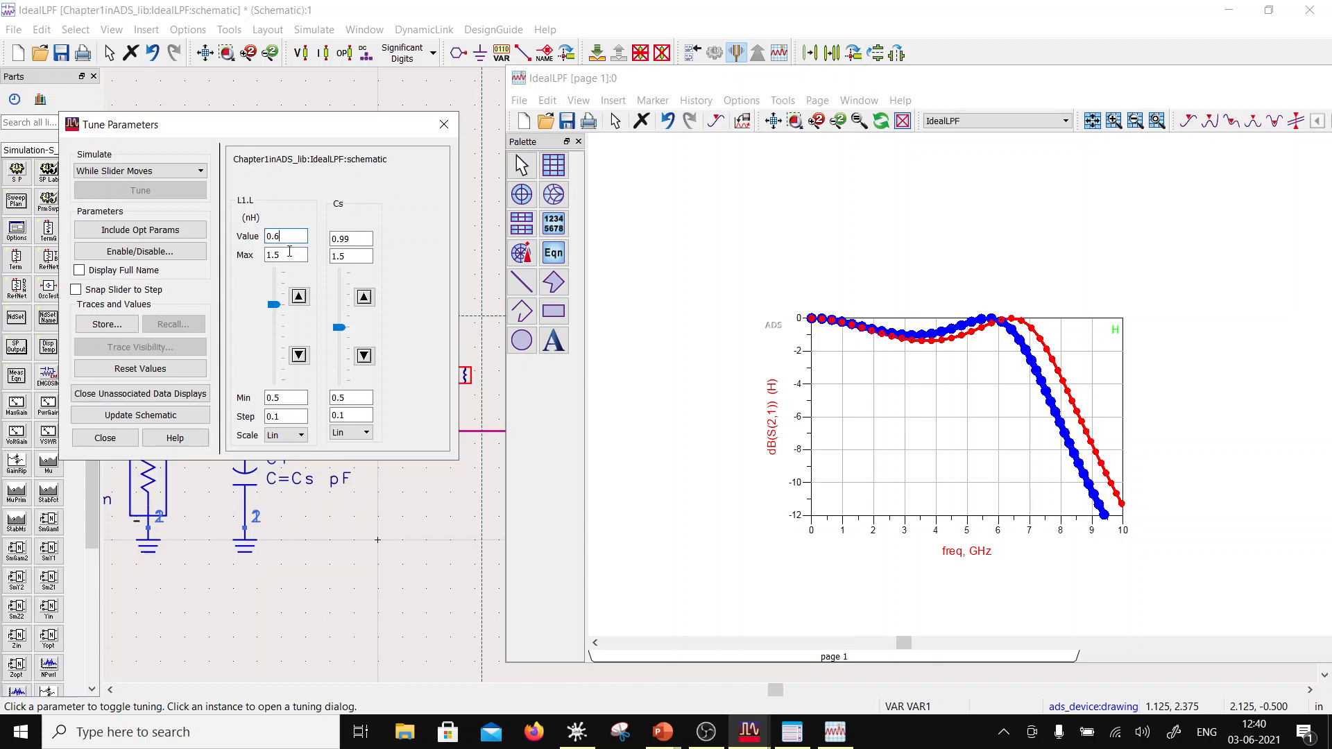
left_click(289, 254)
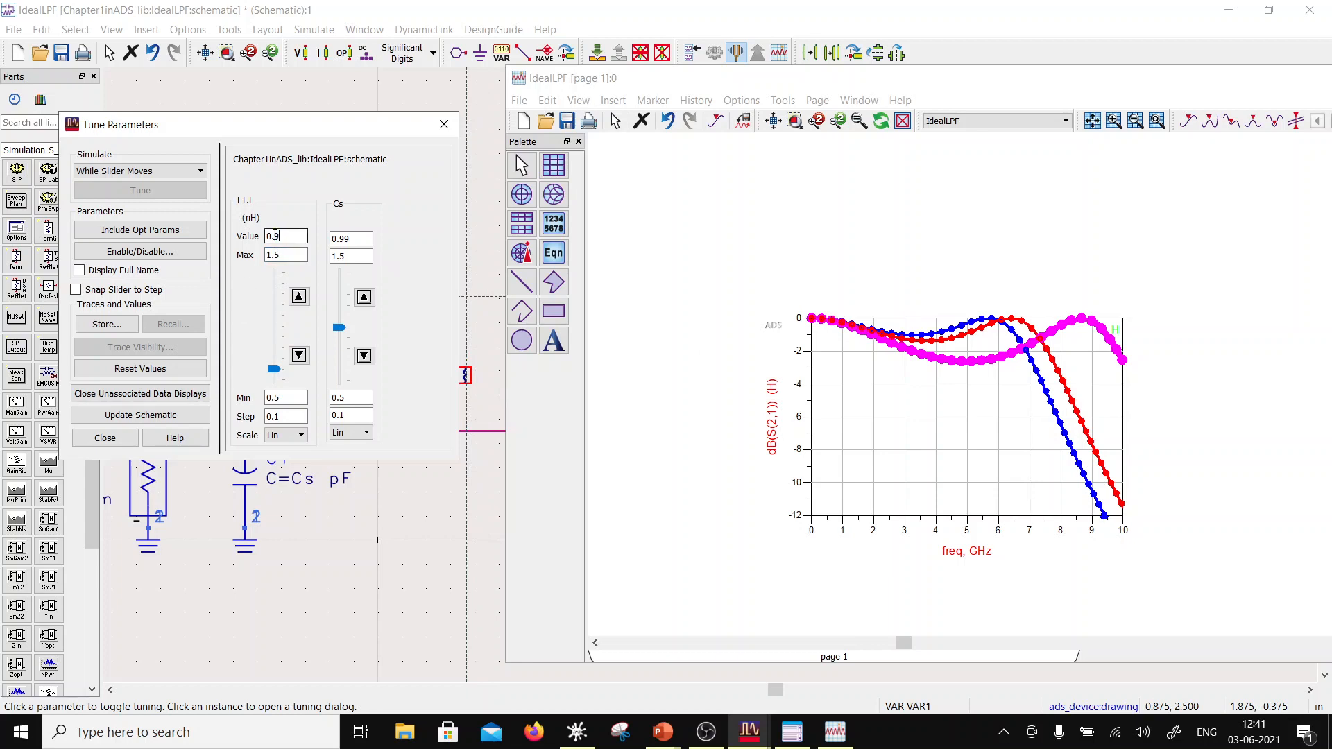
left_click(292, 254)
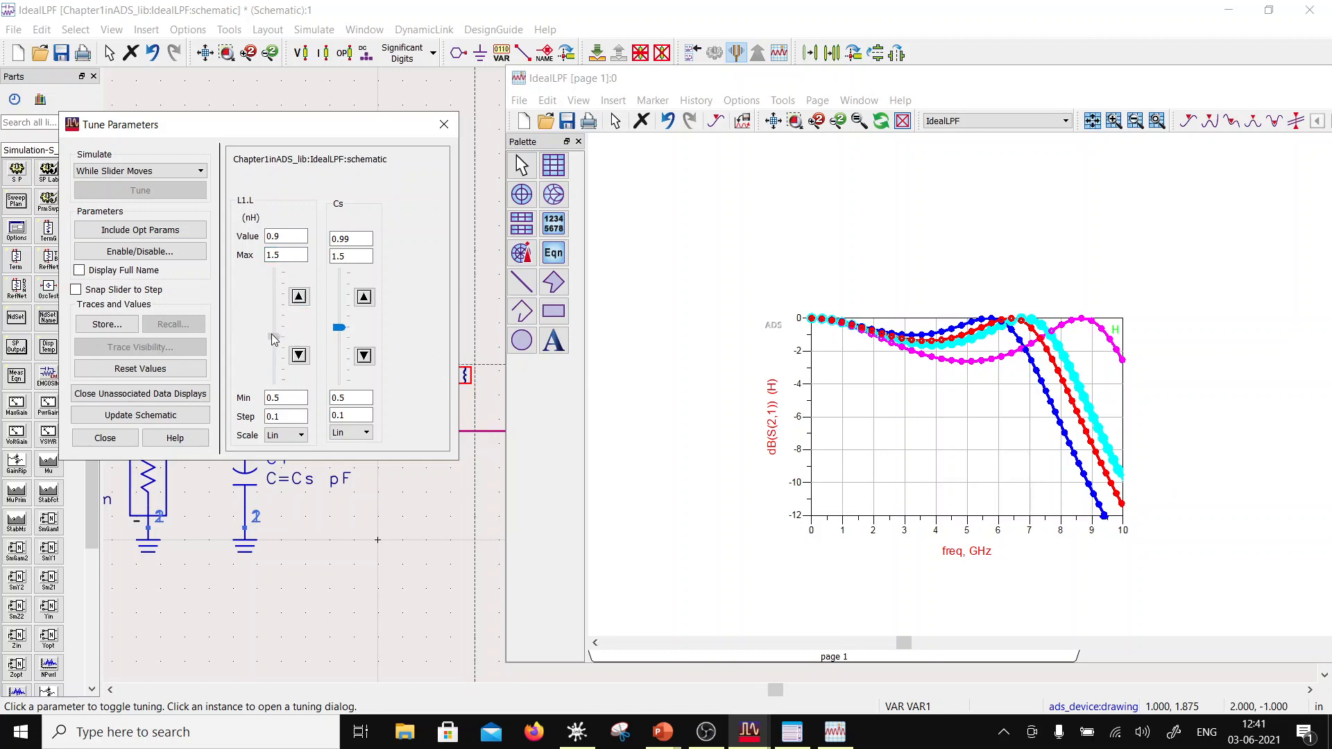
left_click_drag(275, 339, 247, 327)
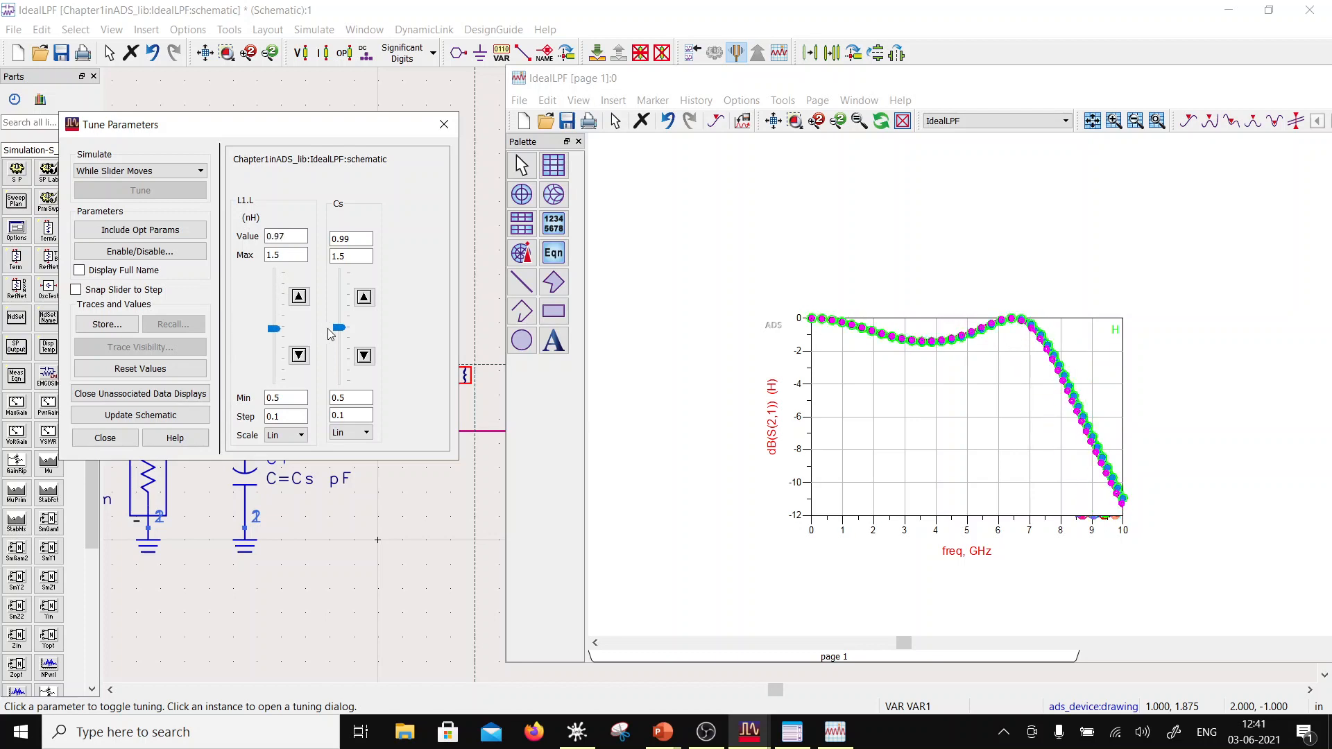
- Tune Cs to 1.25 and turn off trace history for the dB(S(2,1)) plot
left_click_drag(348, 331, 335, 307)
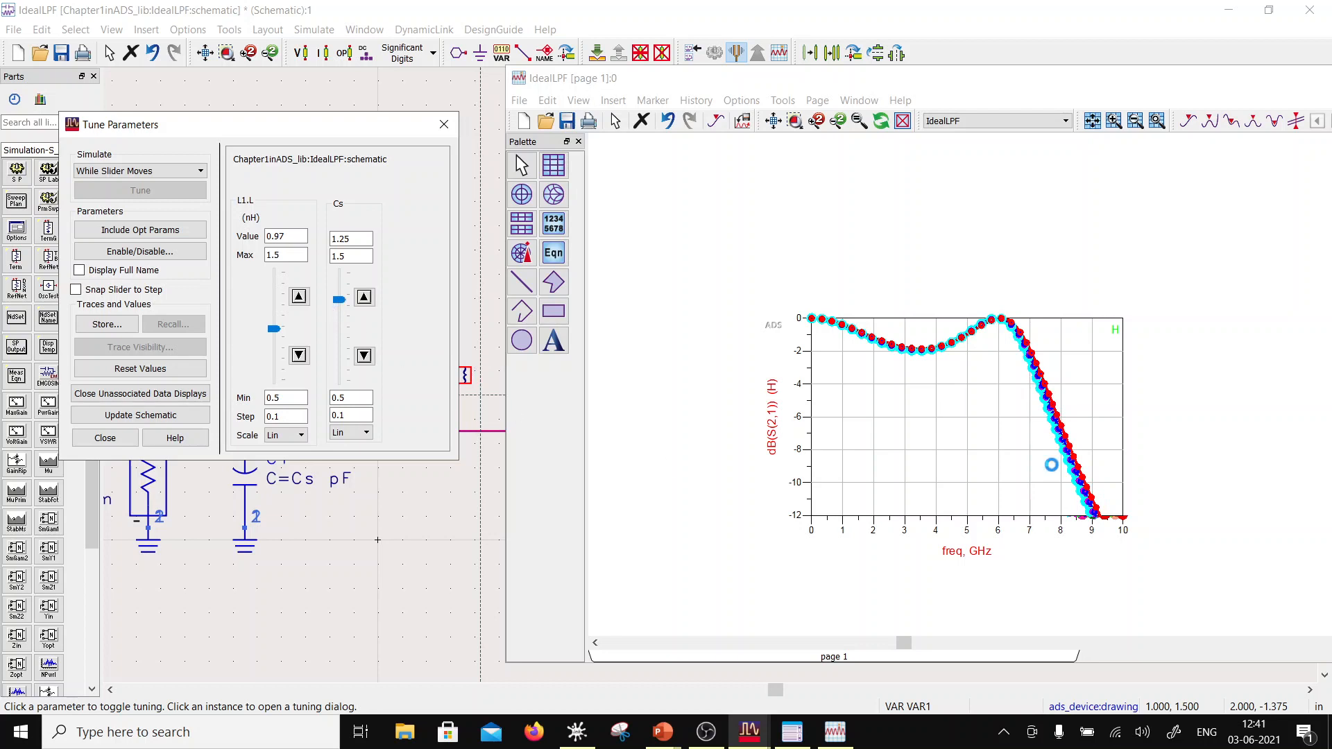
right_click(957, 450)
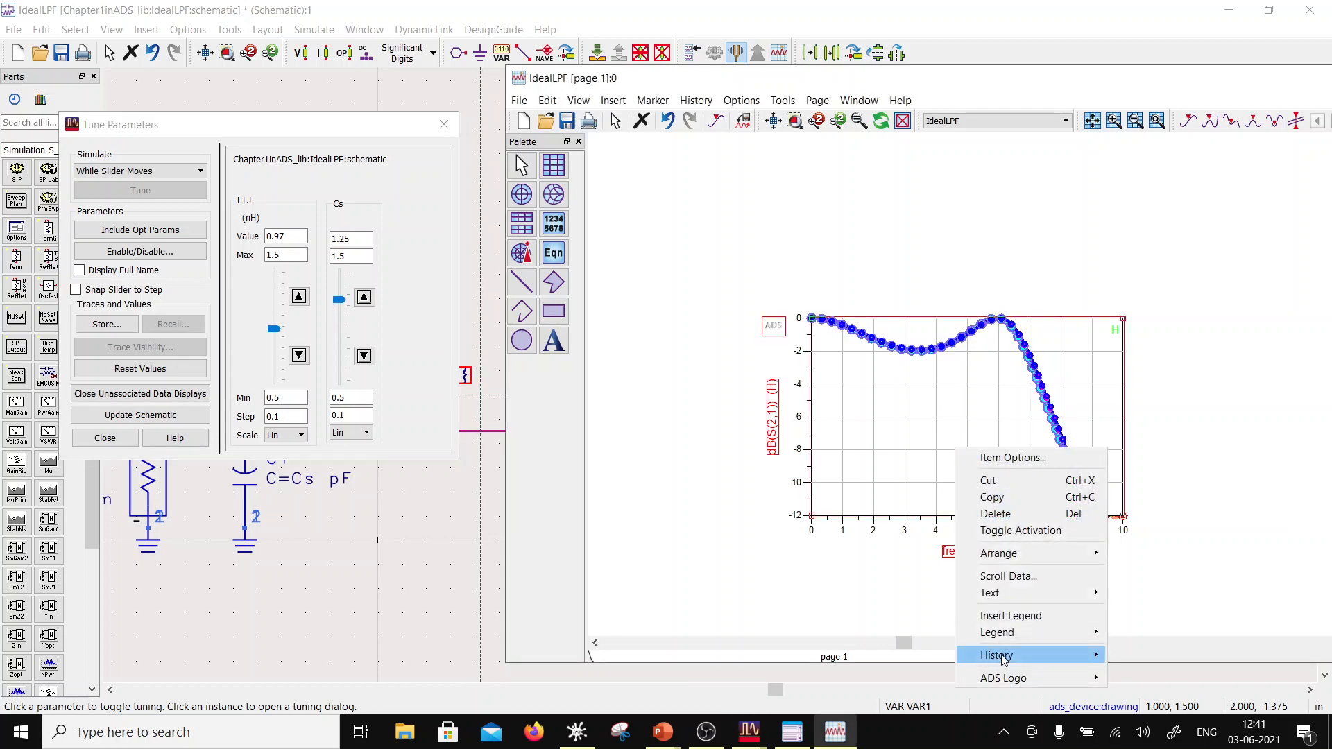
mouse_move(1005, 656)
left_click(1139, 673)
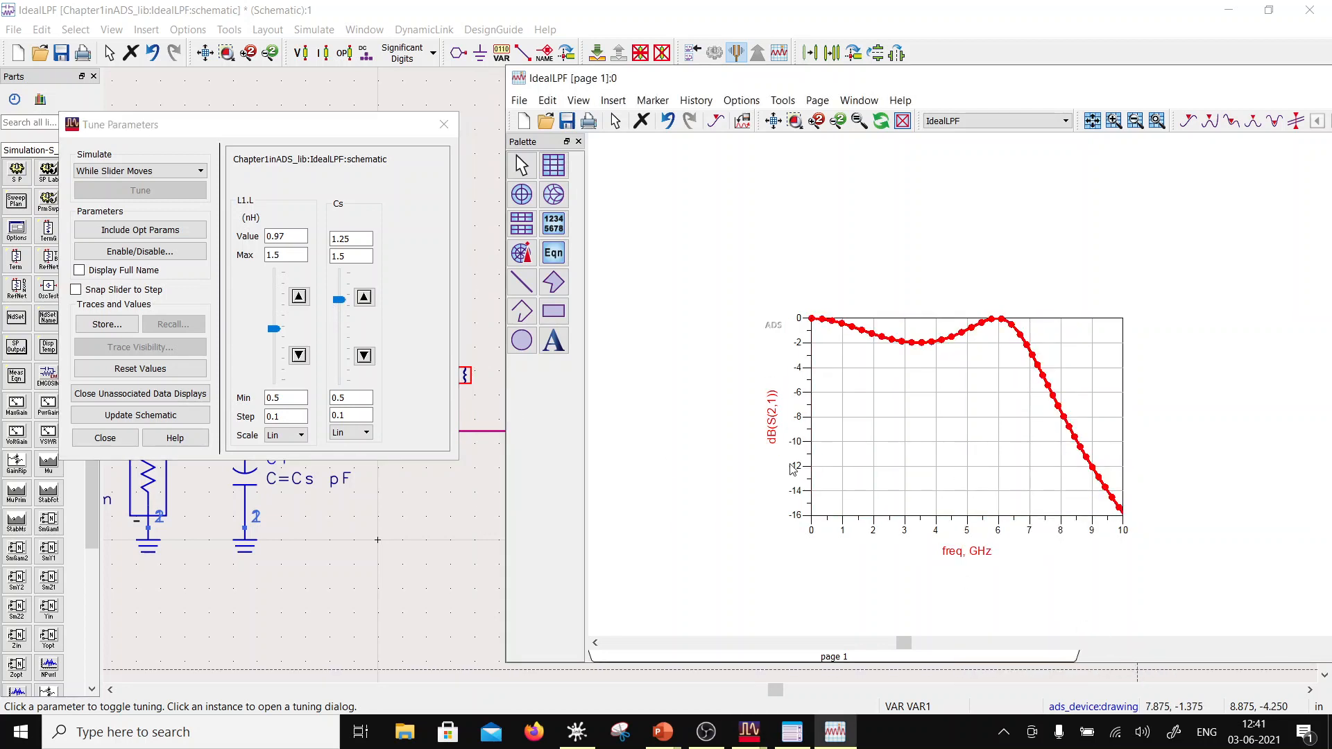
- Tune Cs to 1.37 and L1 to 0.84 nH, and store the traces and values as optim1
mouse_move(339, 300)
left_mouse_down()
mouse_move(340, 336)
mouse_move(339, 287)
left_mouse_up()
mouse_move(274, 328)
left_mouse_down()
mouse_move(278, 362)
mouse_move(275, 342)
left_mouse_up()
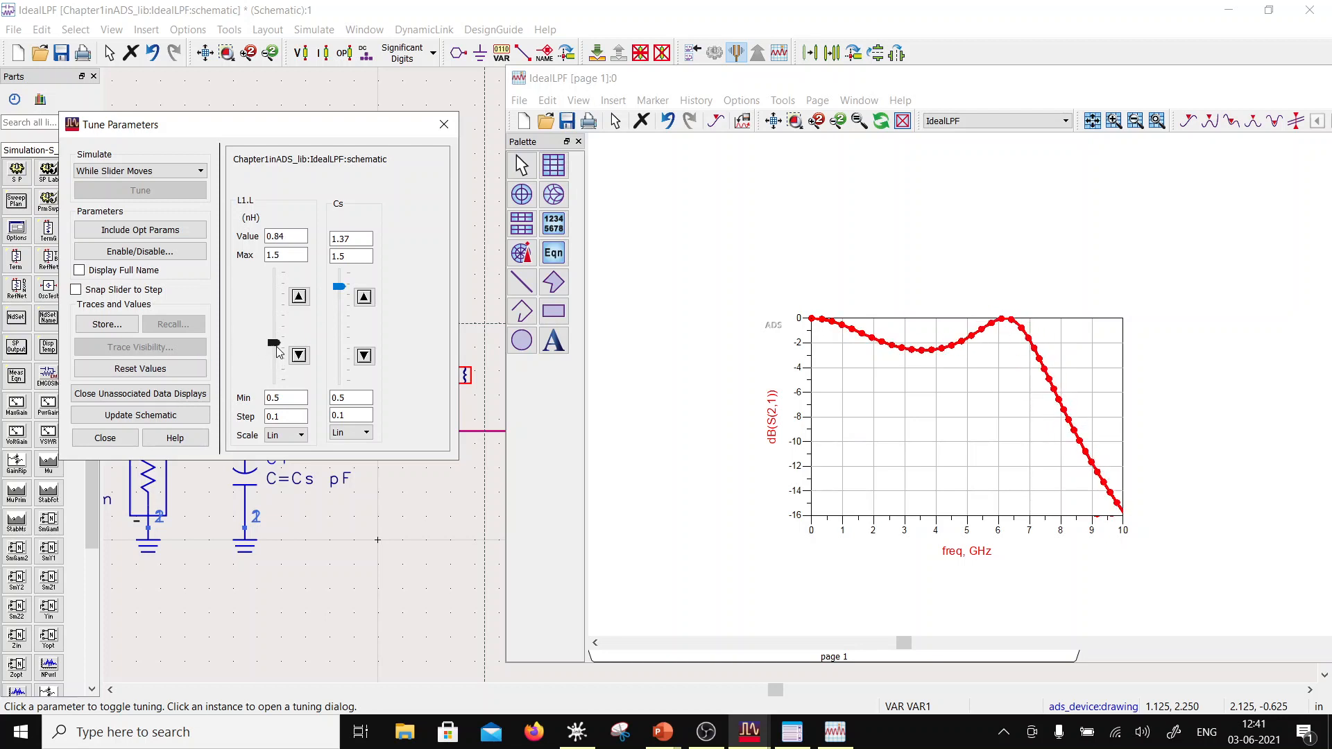
left_click(122, 323)
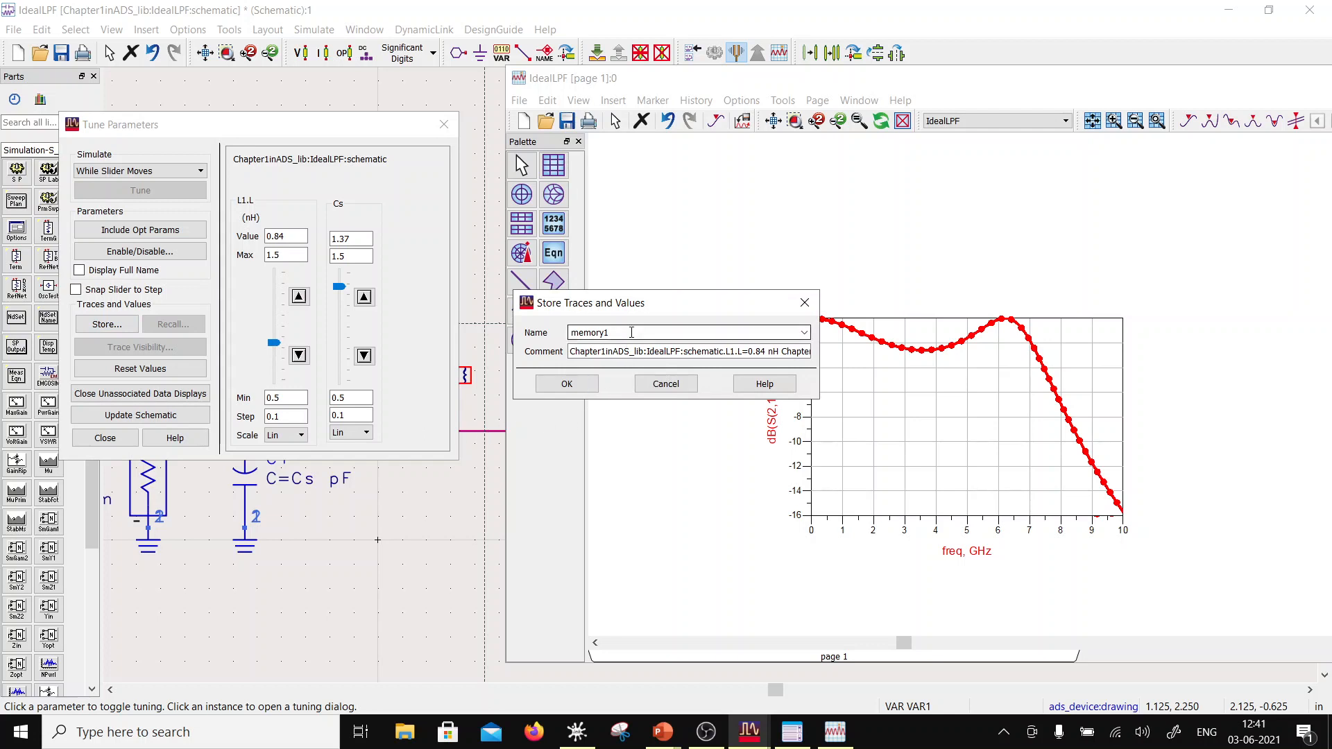
left_click(572, 332)
double_click(621, 334)
type("optim1")
left_click(567, 384)
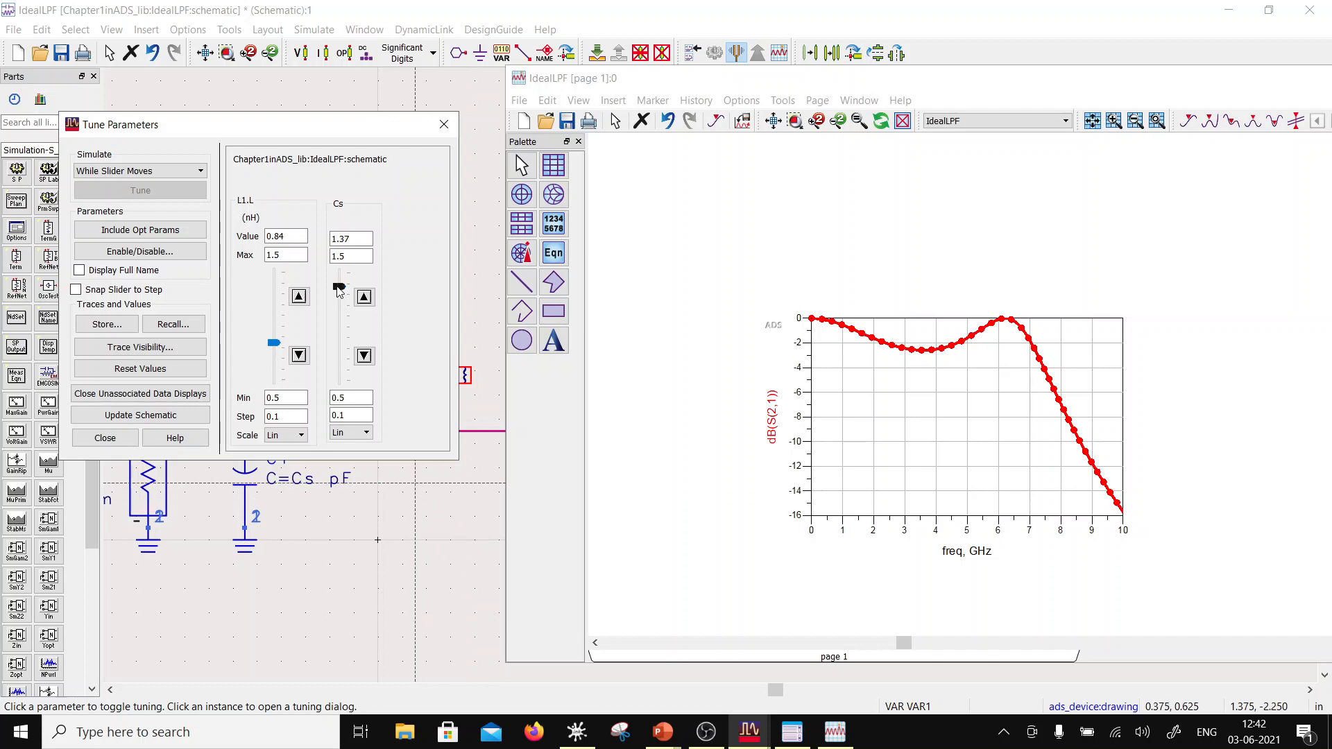
- Tune Cs to 1.05 and increase the line thickness of the stored dotted trace in the plot
left_click_drag(339, 290, 340, 320)
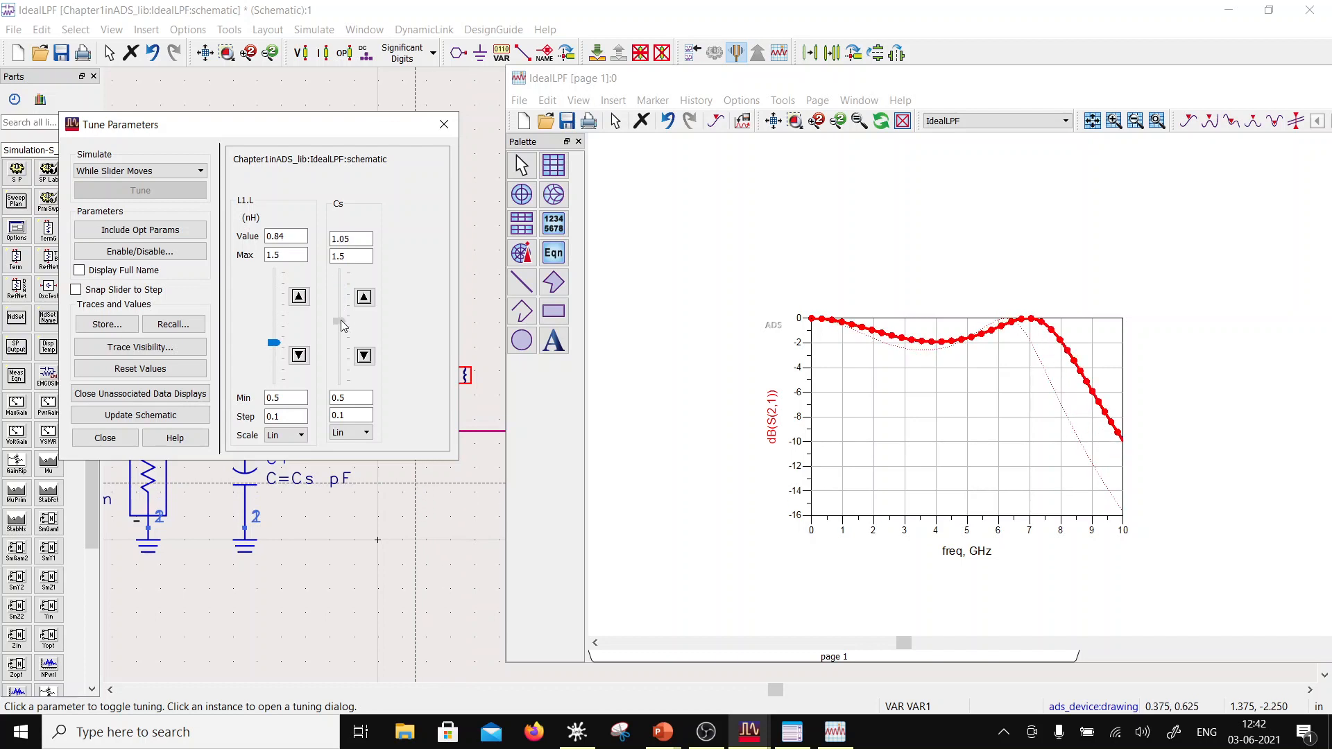
double_click(1063, 410)
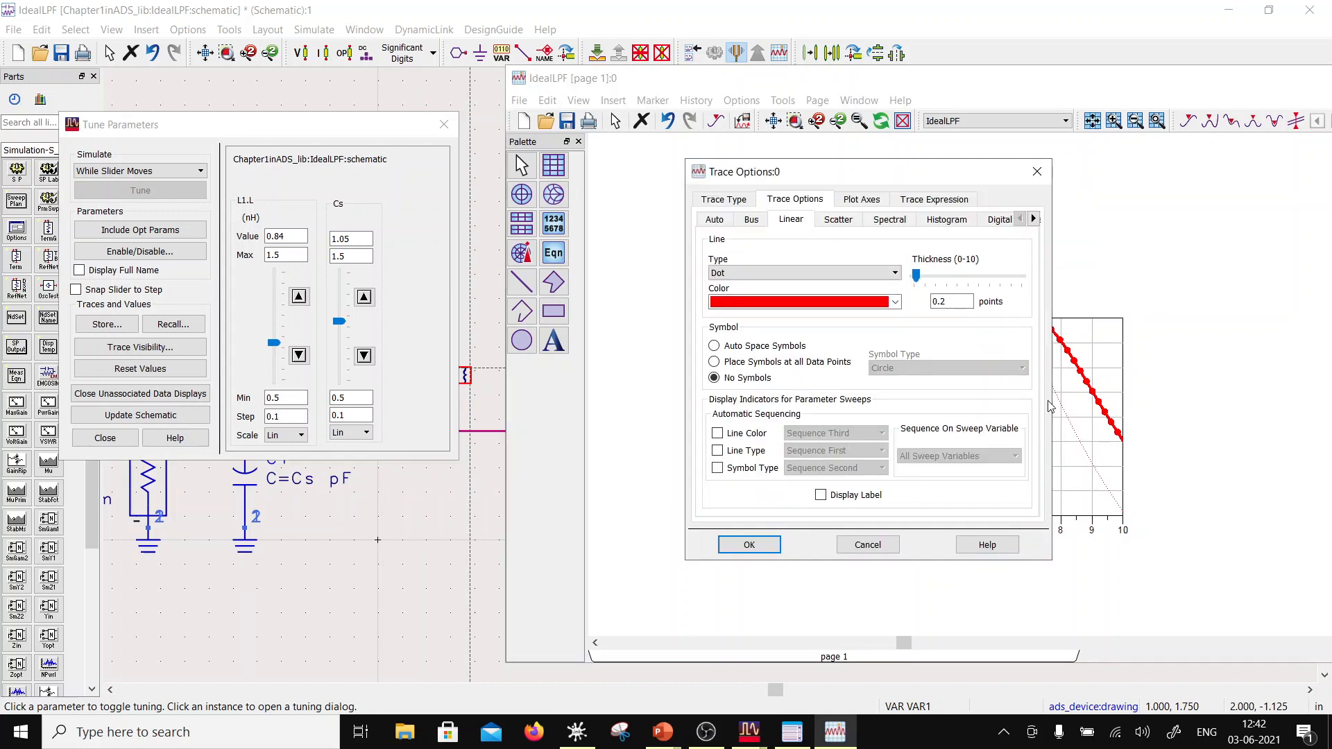
left_click(933, 280)
left_click(749, 544)
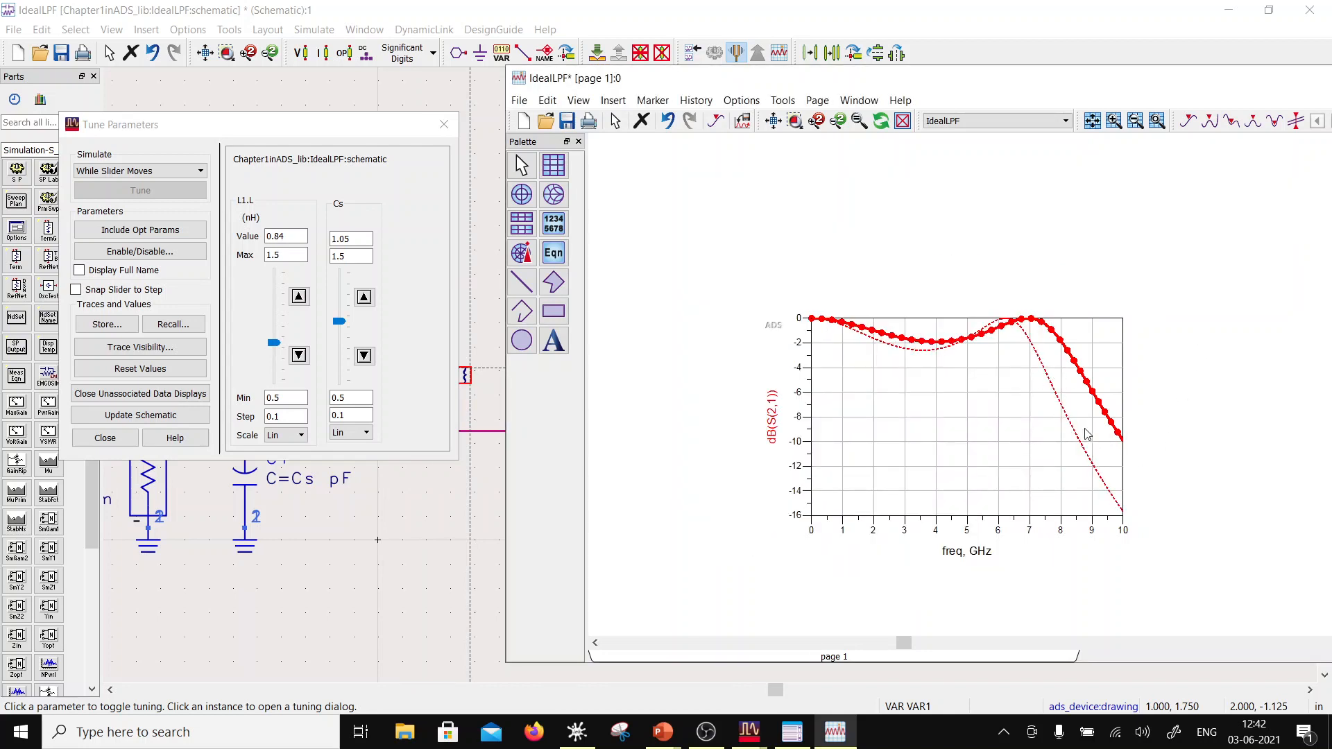
- Tune Cs to 1.5 and L1's inductance to 1.33 nH for comparison with the stored trace
mouse_move(339, 321)
left_mouse_down()
mouse_move(342, 356)
mouse_move(335, 250)
left_mouse_up()
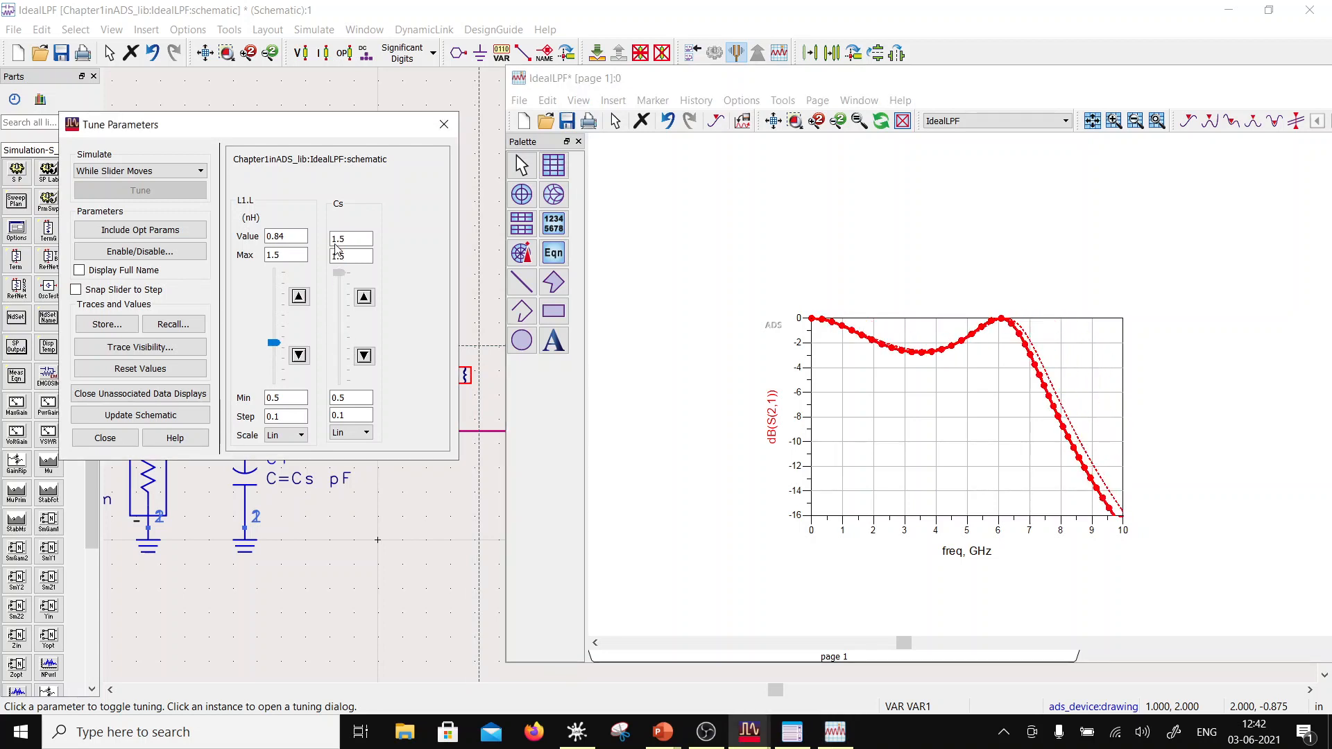
mouse_move(274, 342)
left_mouse_down()
mouse_move(276, 305)
mouse_move(296, 314)
mouse_move(298, 293)
left_mouse_up()
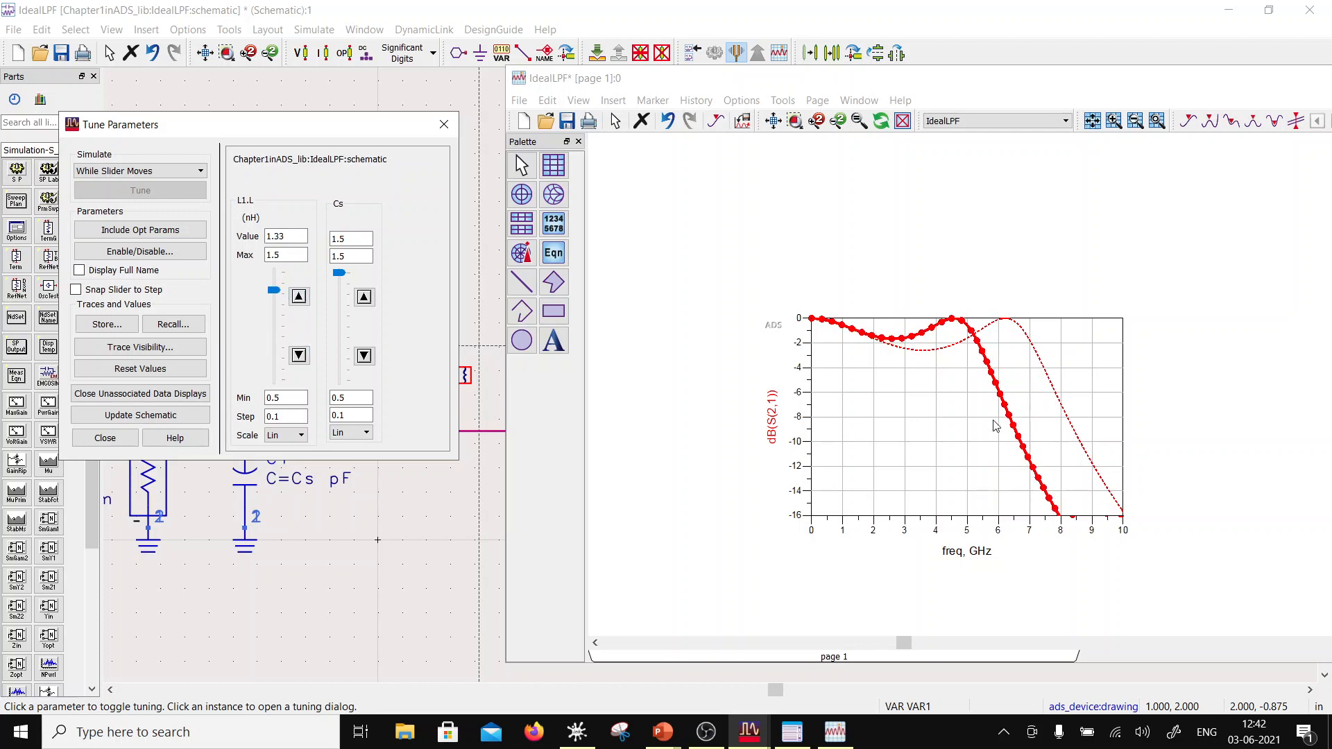
- Recall the stored optim1 traces and values, and tune Cs to 0.81 for comparison with the stored trace
left_click(173, 324)
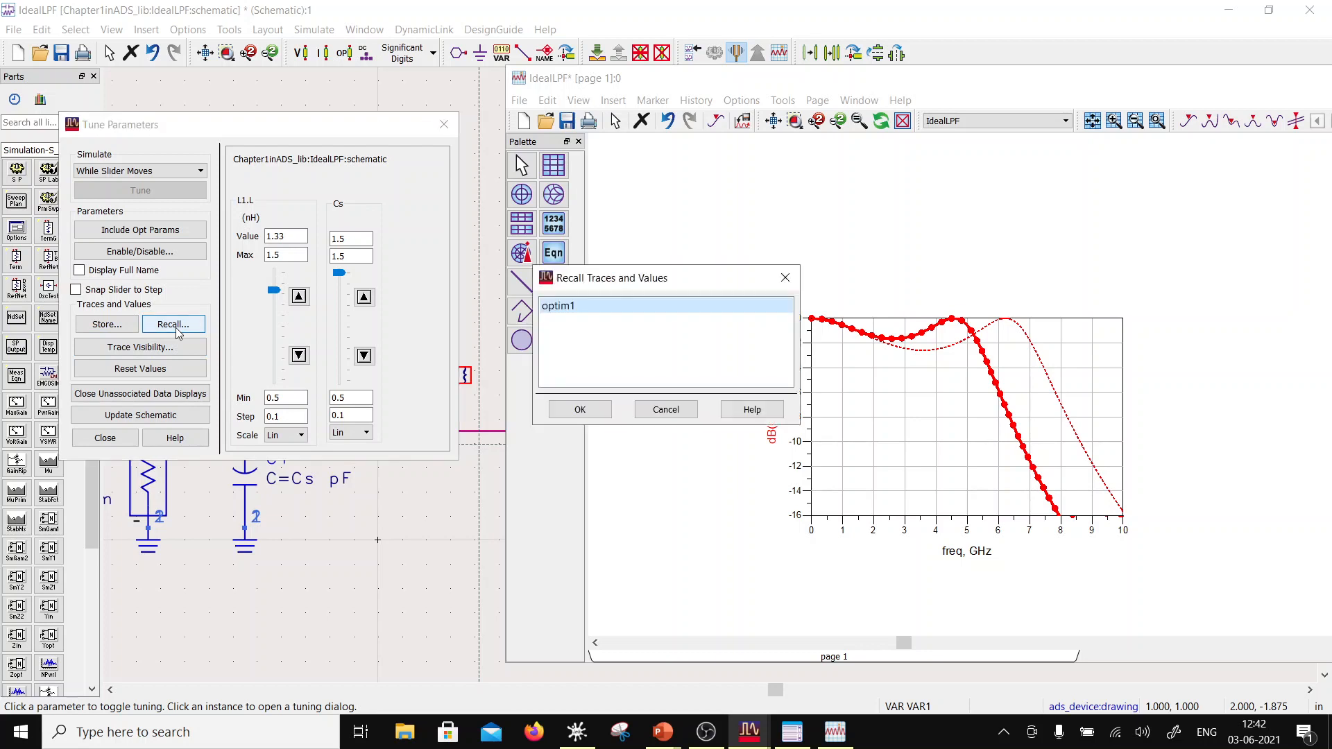
left_click(580, 409)
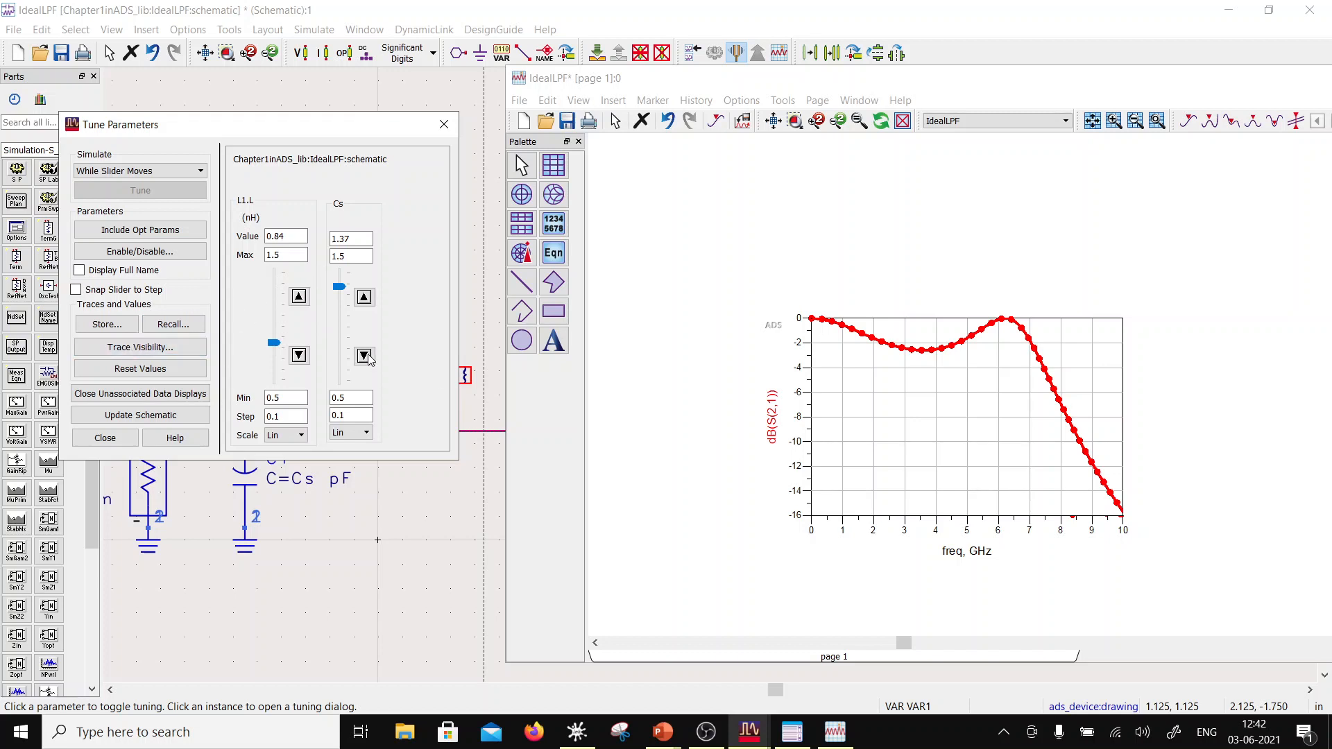
left_click_drag(345, 292, 343, 350)
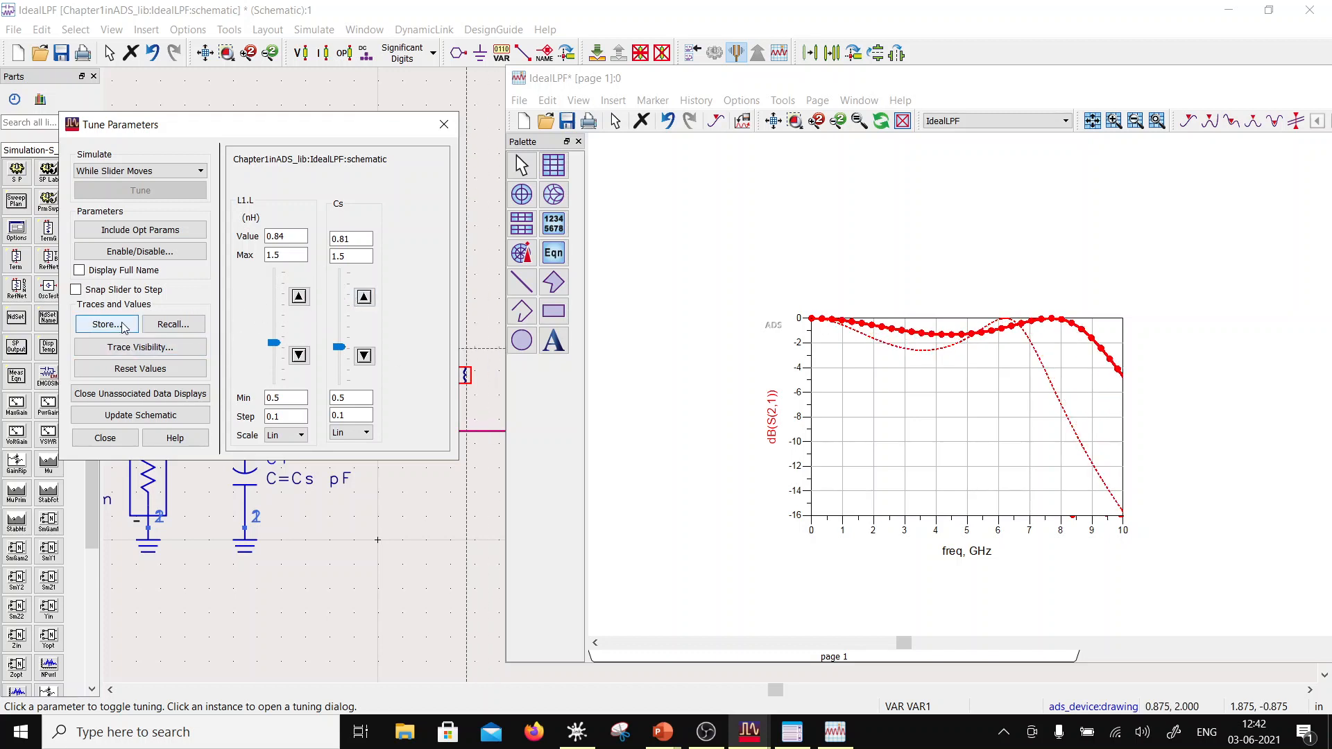
left_click(123, 326)
left_click(580, 413)
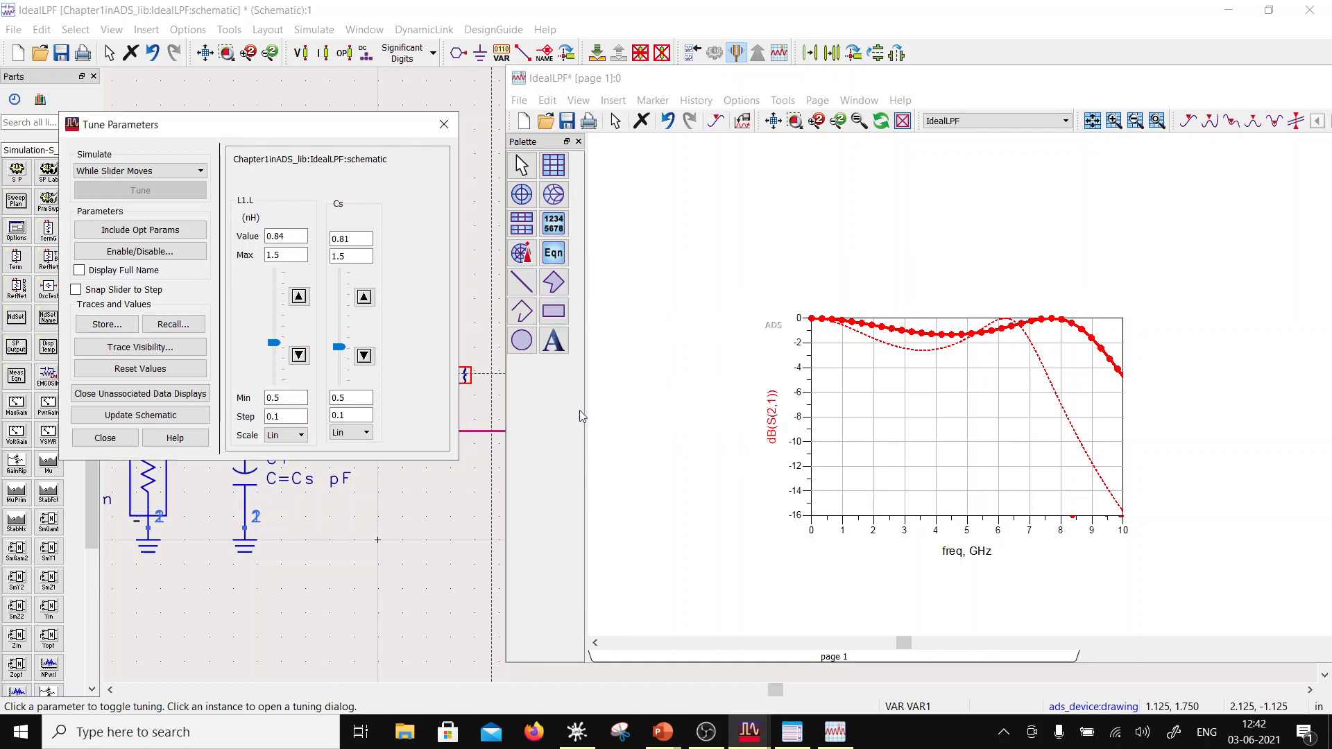
- Tune Cs to 1.37, update the schematic with the tuned values, and end the tuning session
left_click_drag(339, 345, 341, 295)
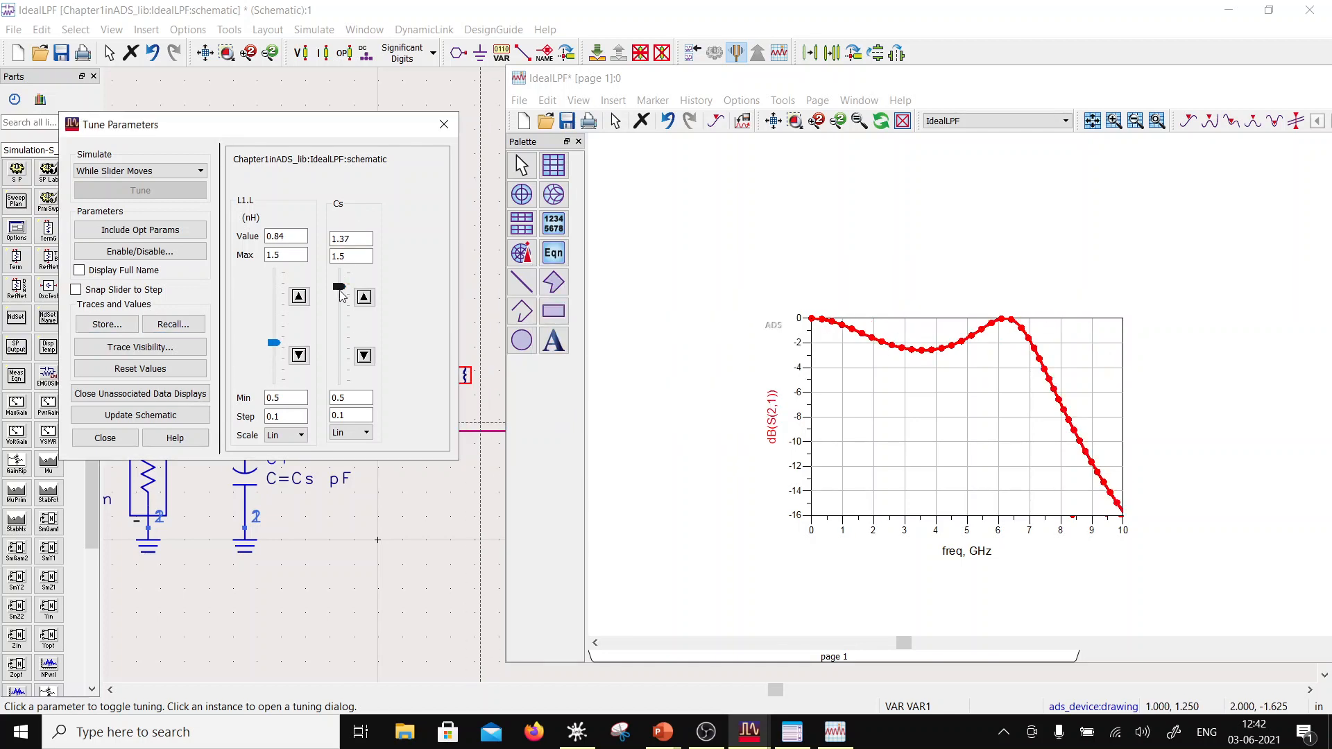
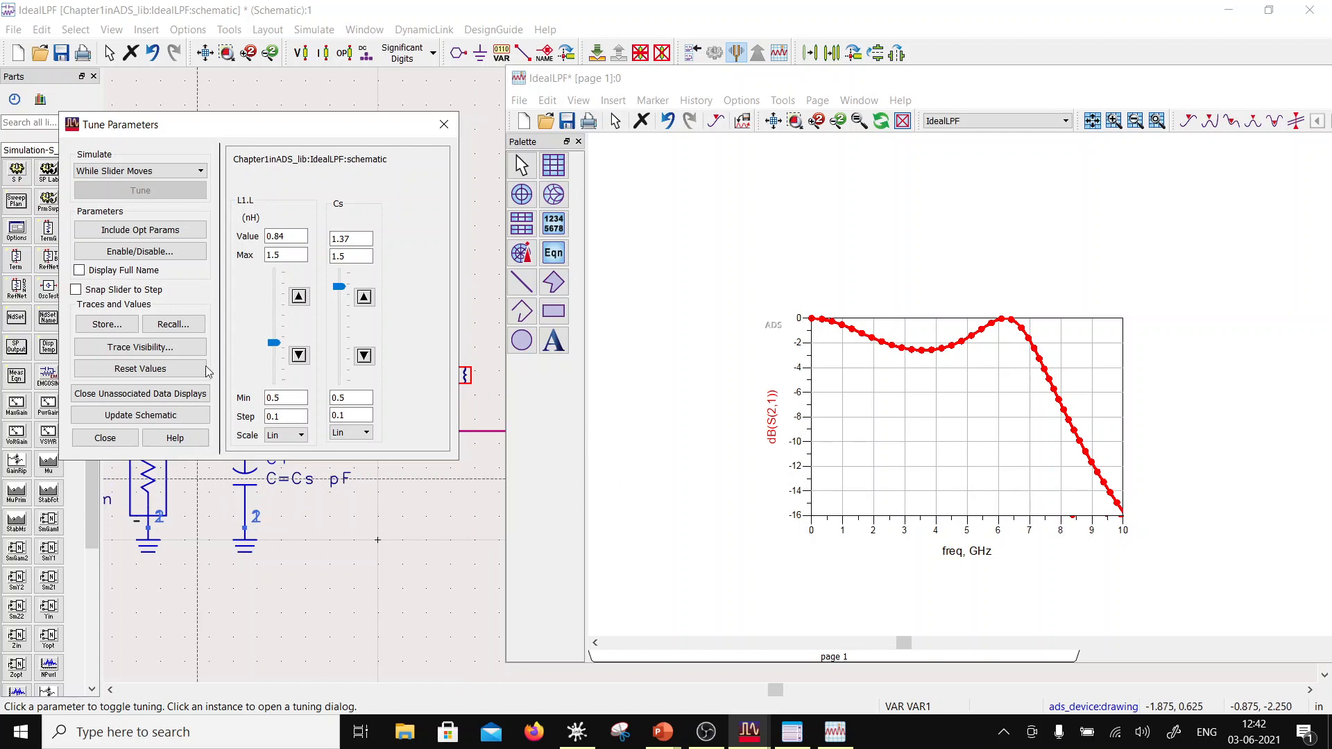
left_click(134, 414)
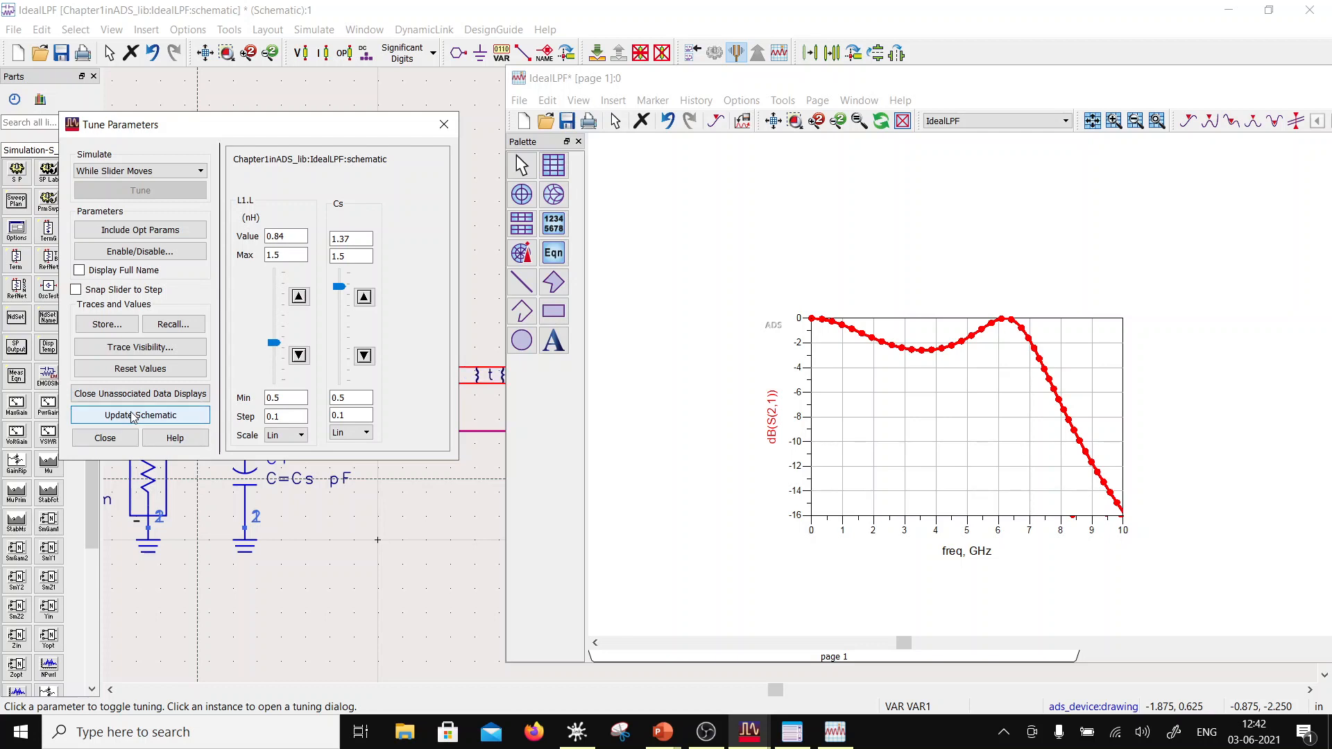
left_click_drag(288, 130, 407, 96)
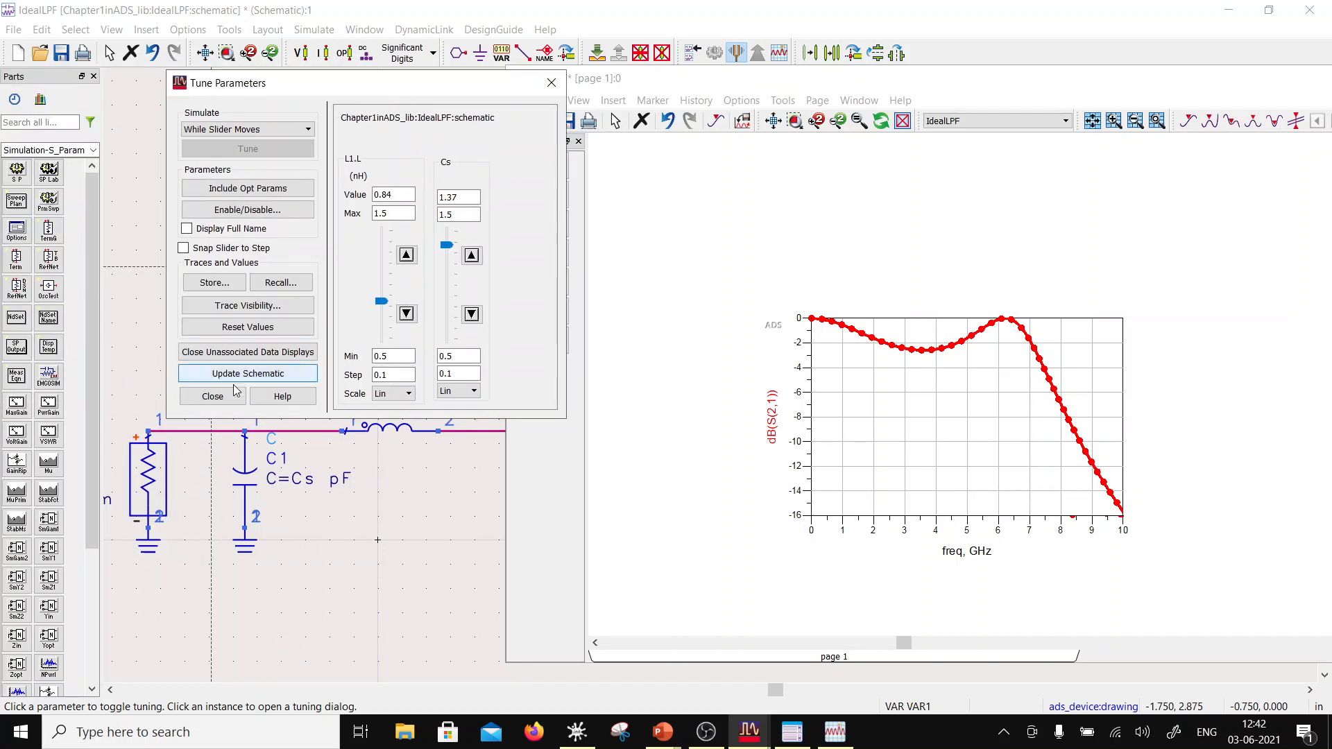
left_click(215, 396)
left_click(359, 278)
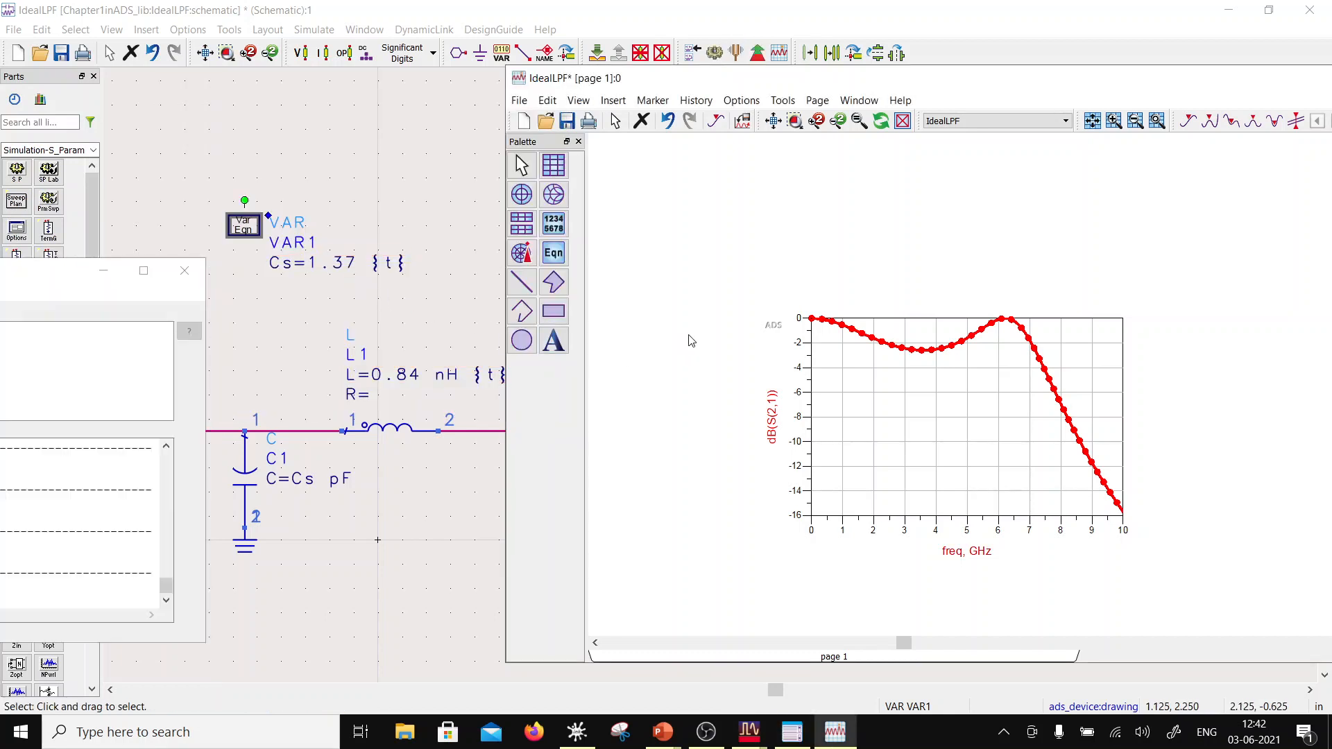
left_click(470, 211)
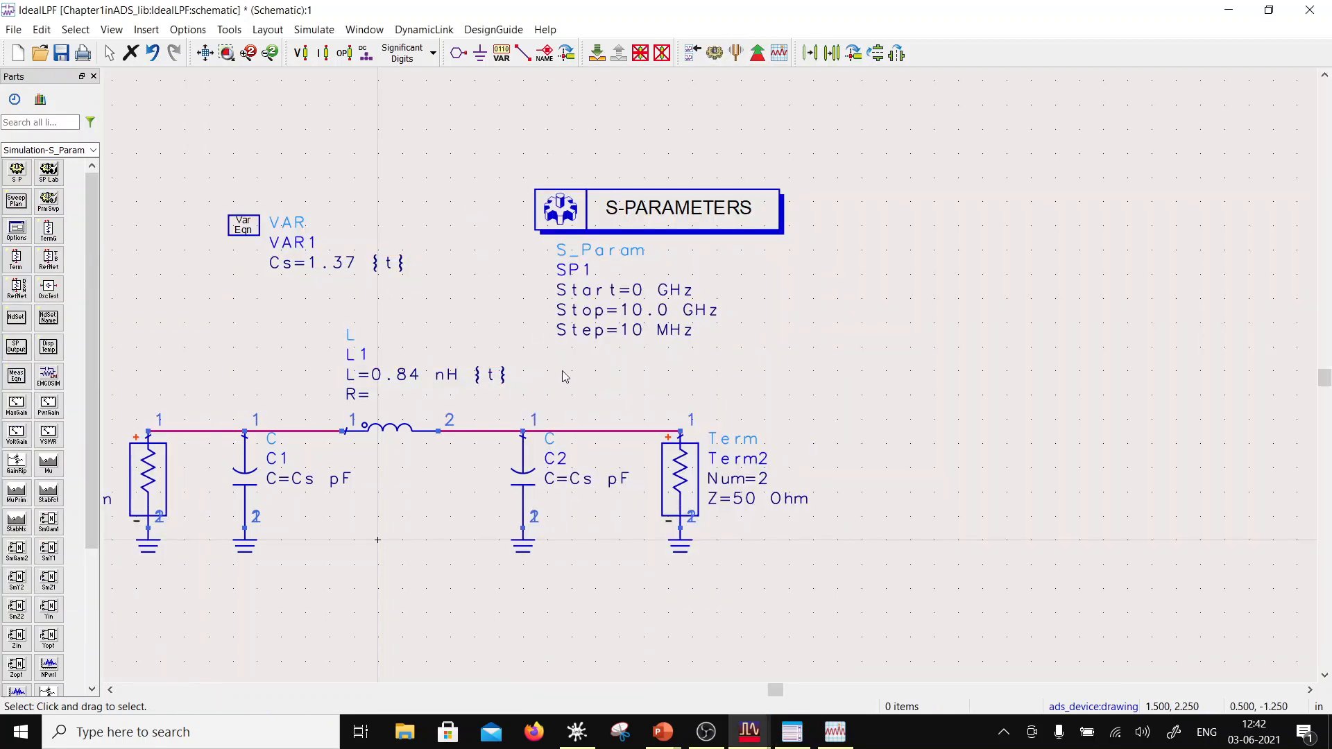
- Examine the tuning range expression of L1's inductance and save the schematic
double_click(501, 378)
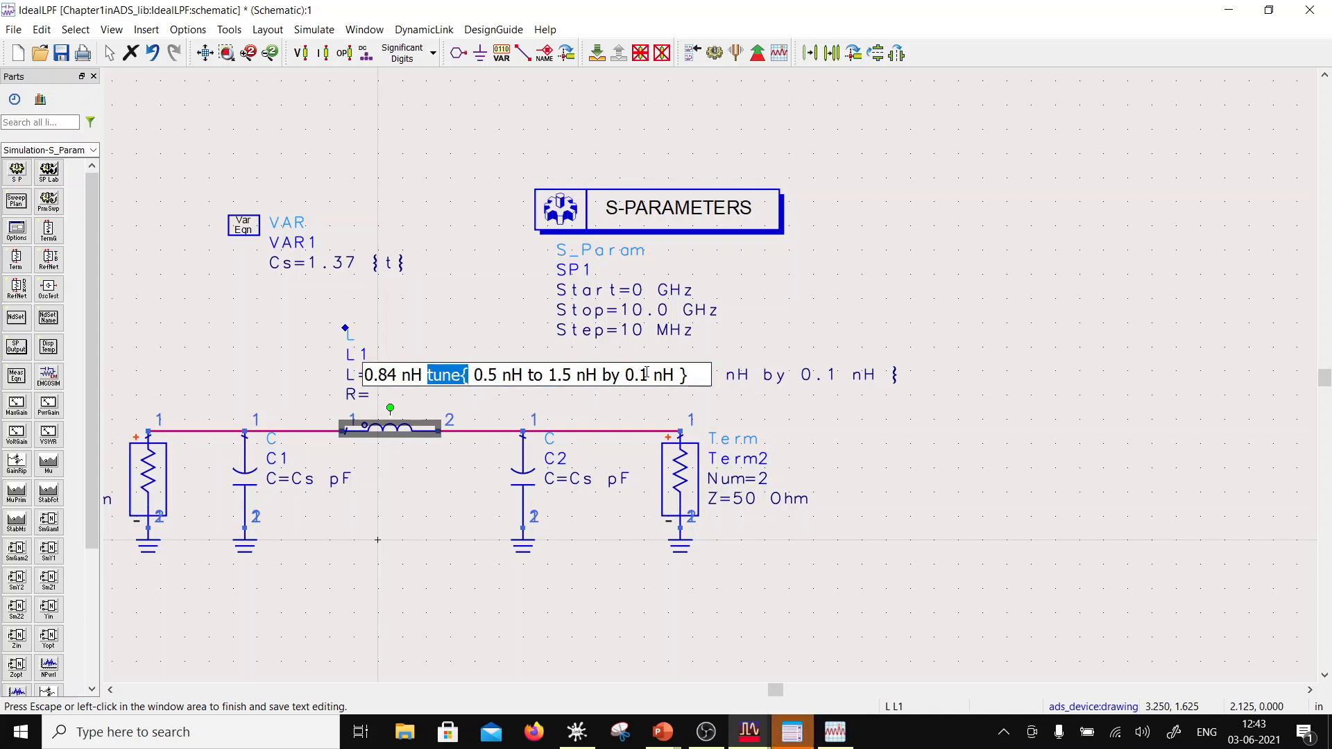
left_click(980, 251)
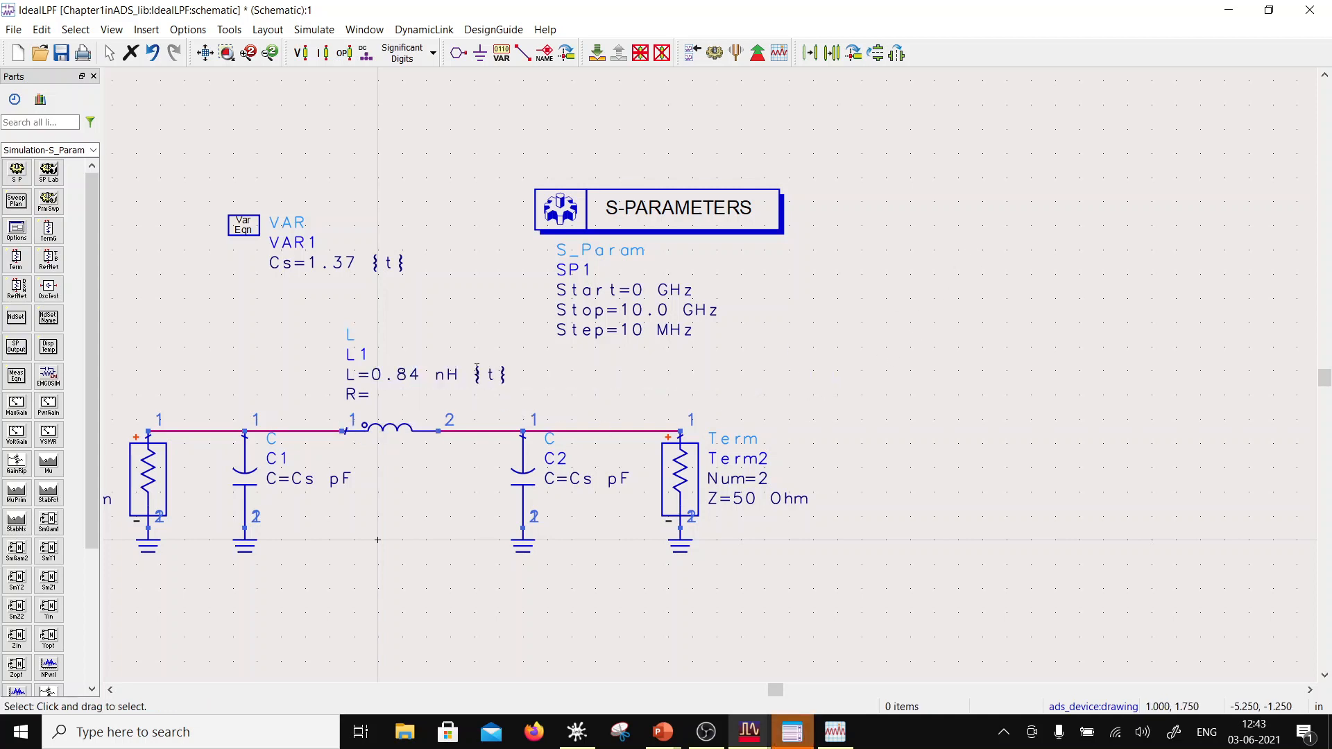
left_click(59, 57)
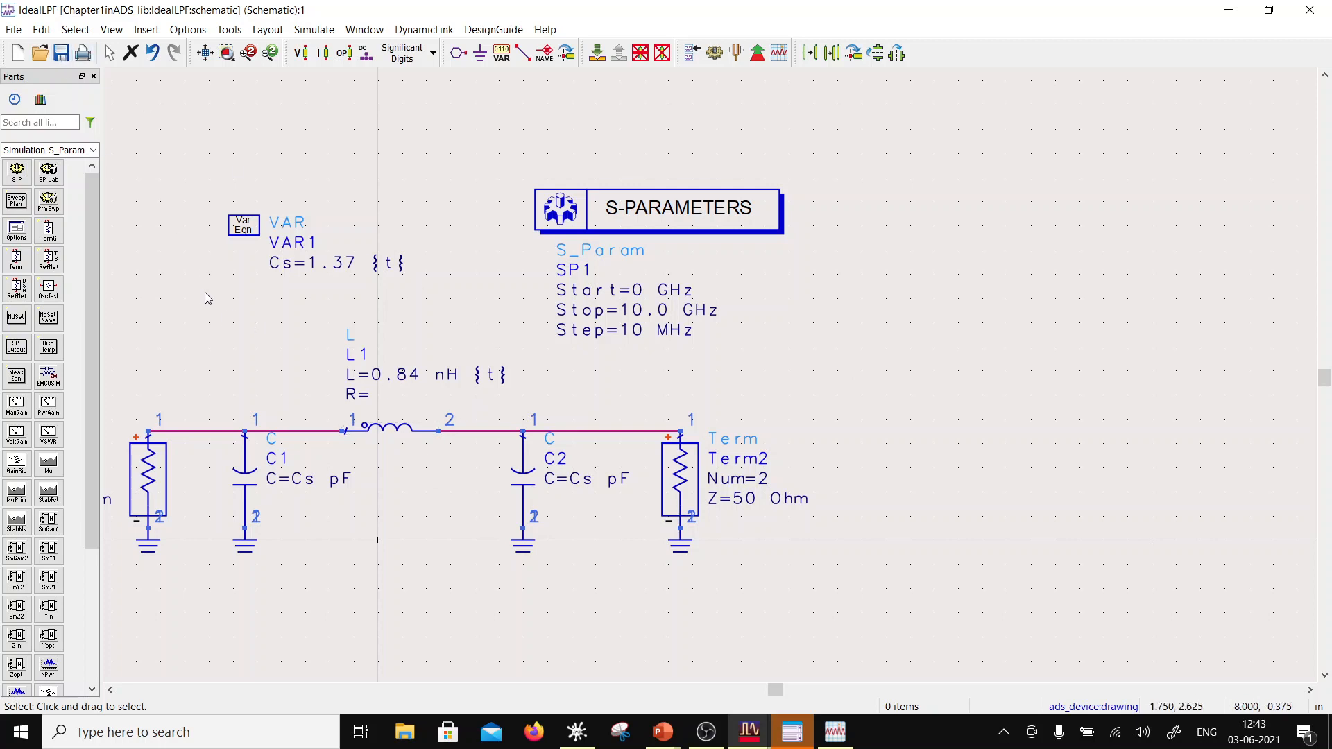
double_click(467, 372)
left_click_drag(694, 374, 486, 355)
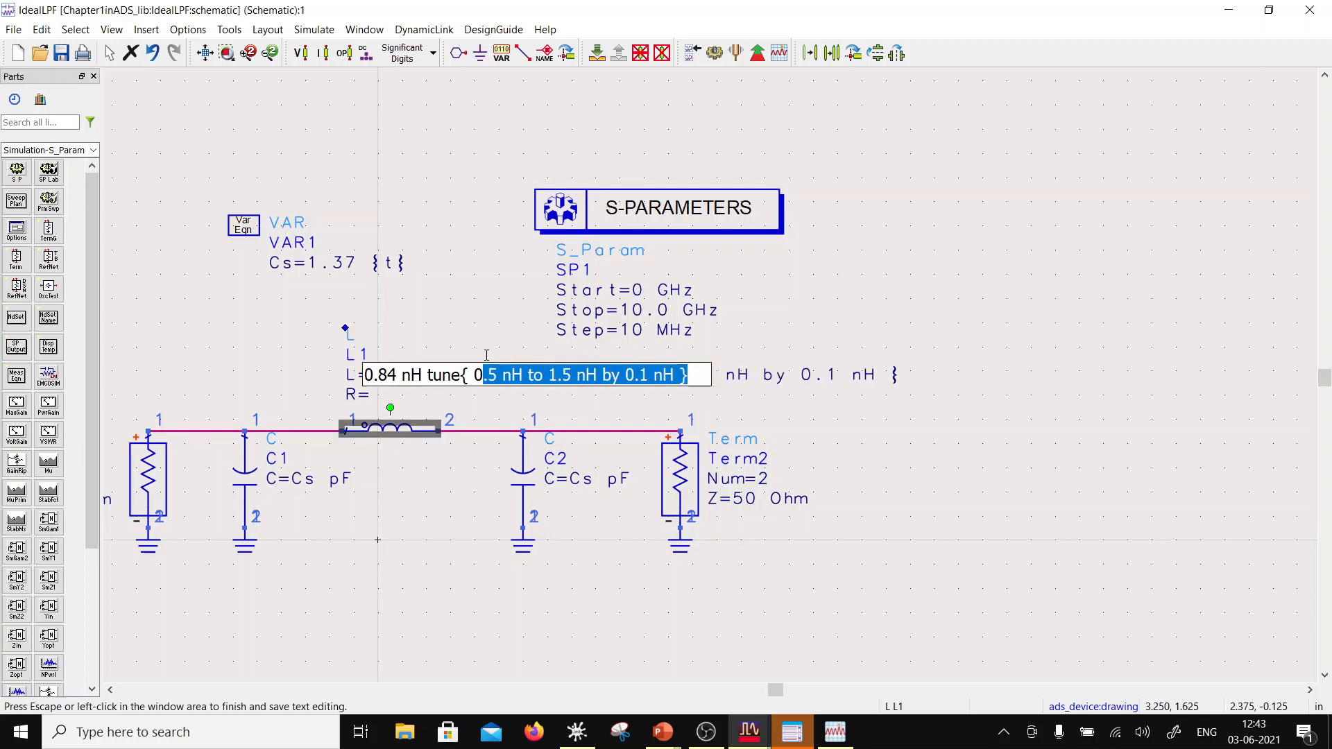
left_click(922, 282)
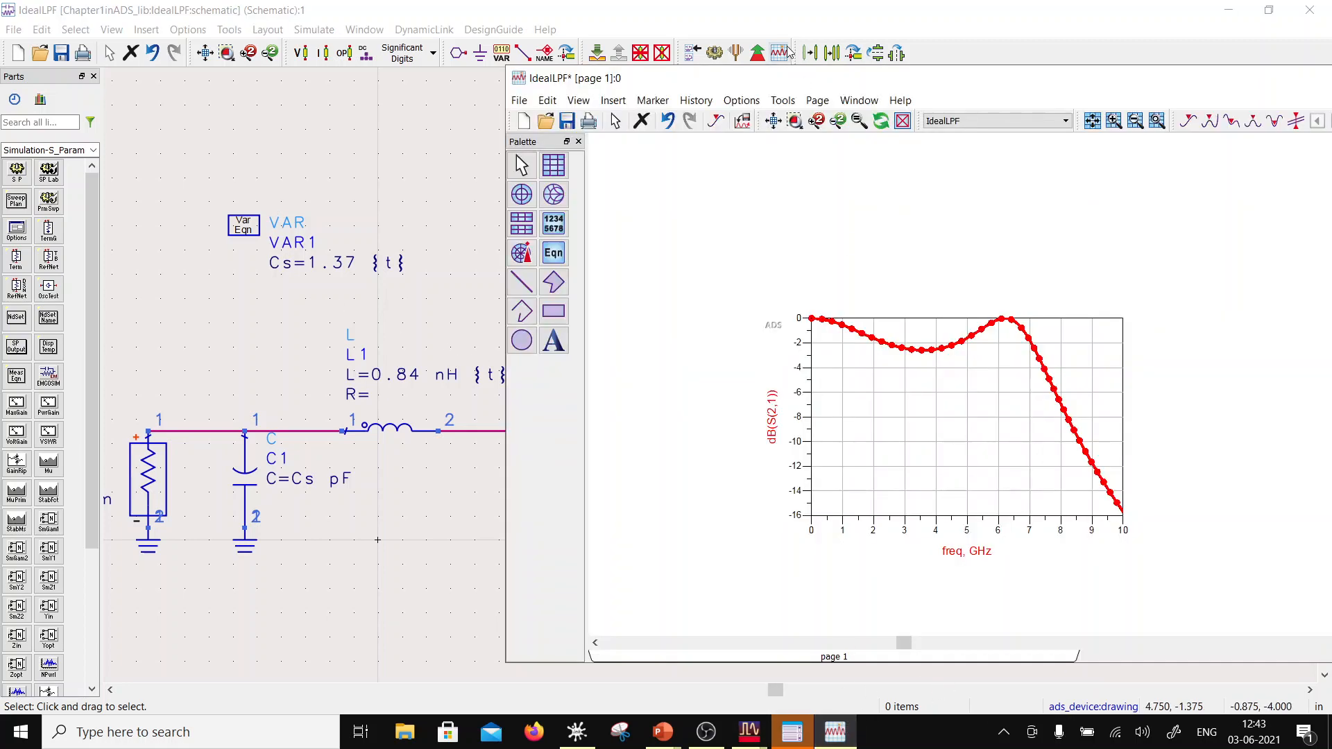
- Save the IdealLPF data display and add S(1,1) in dB to the S(2,1) plot
left_click_drag(793, 76, 487, 36)
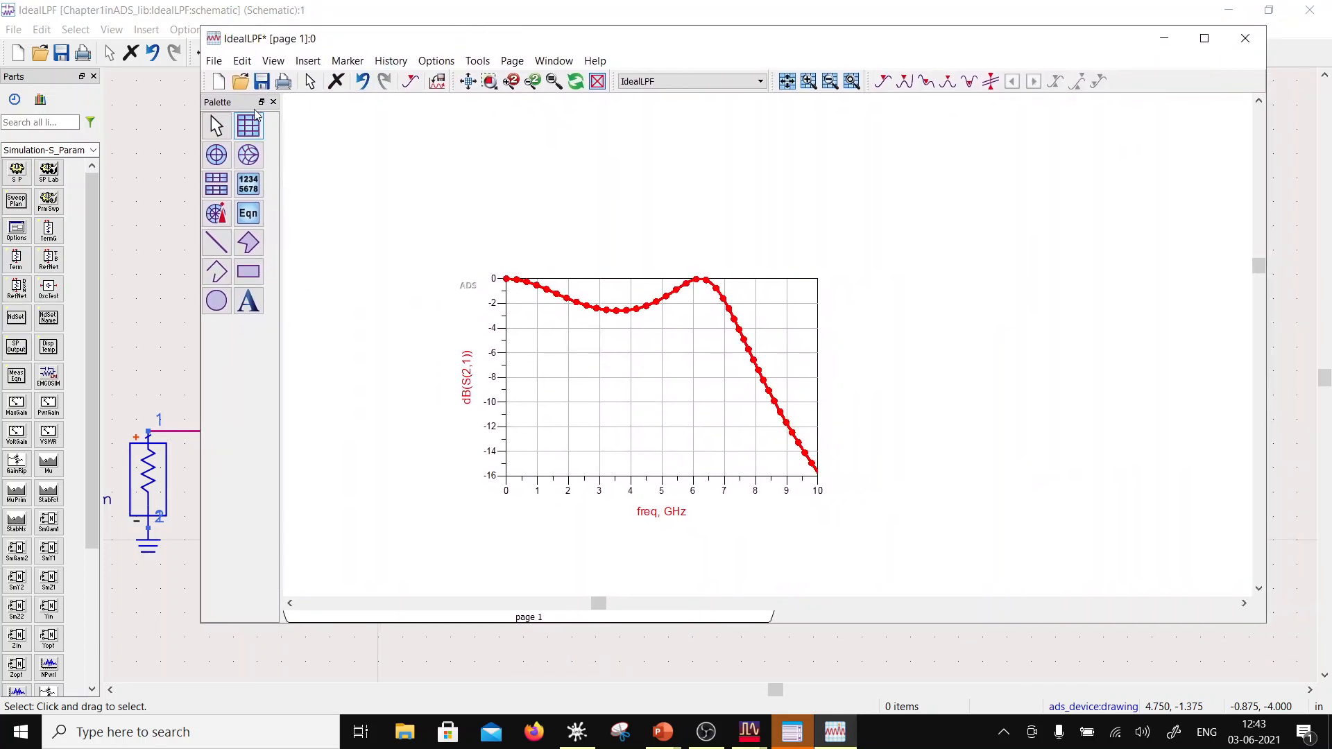
left_click(269, 81)
double_click(604, 351)
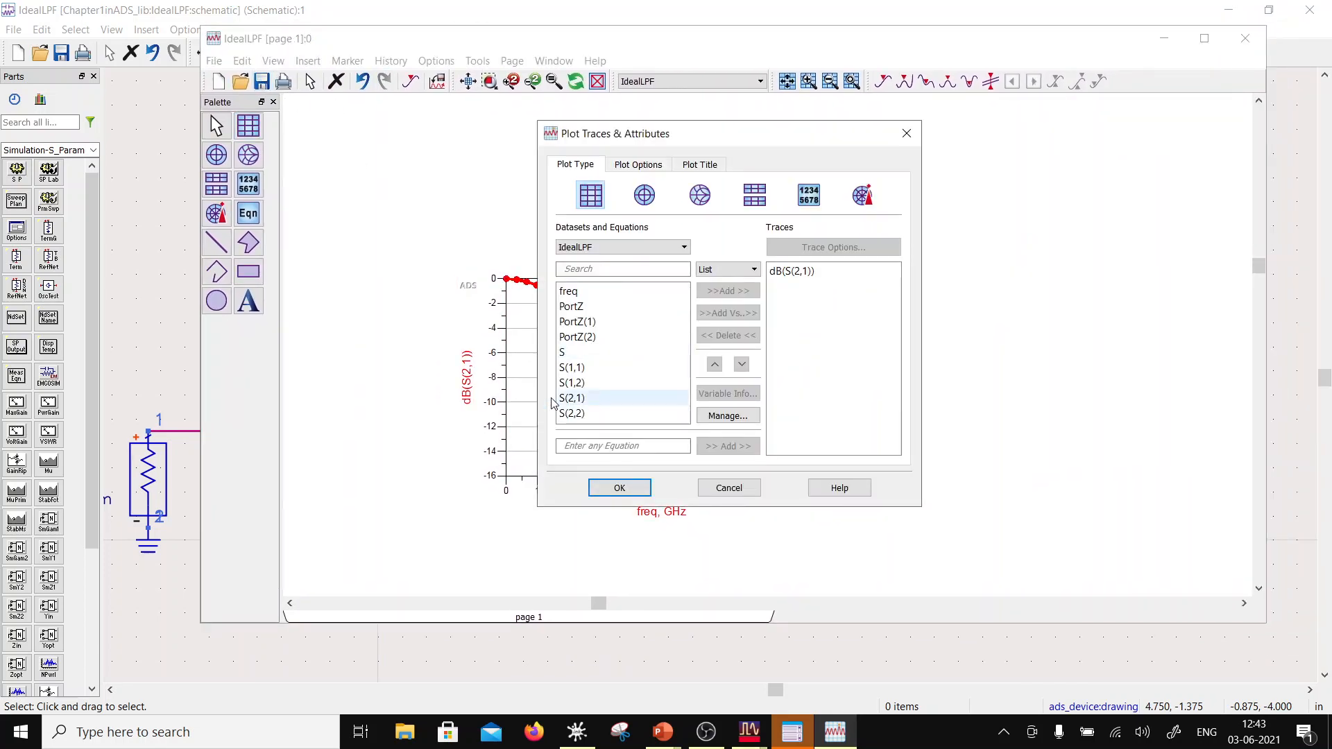
left_click(580, 368)
left_click(728, 291)
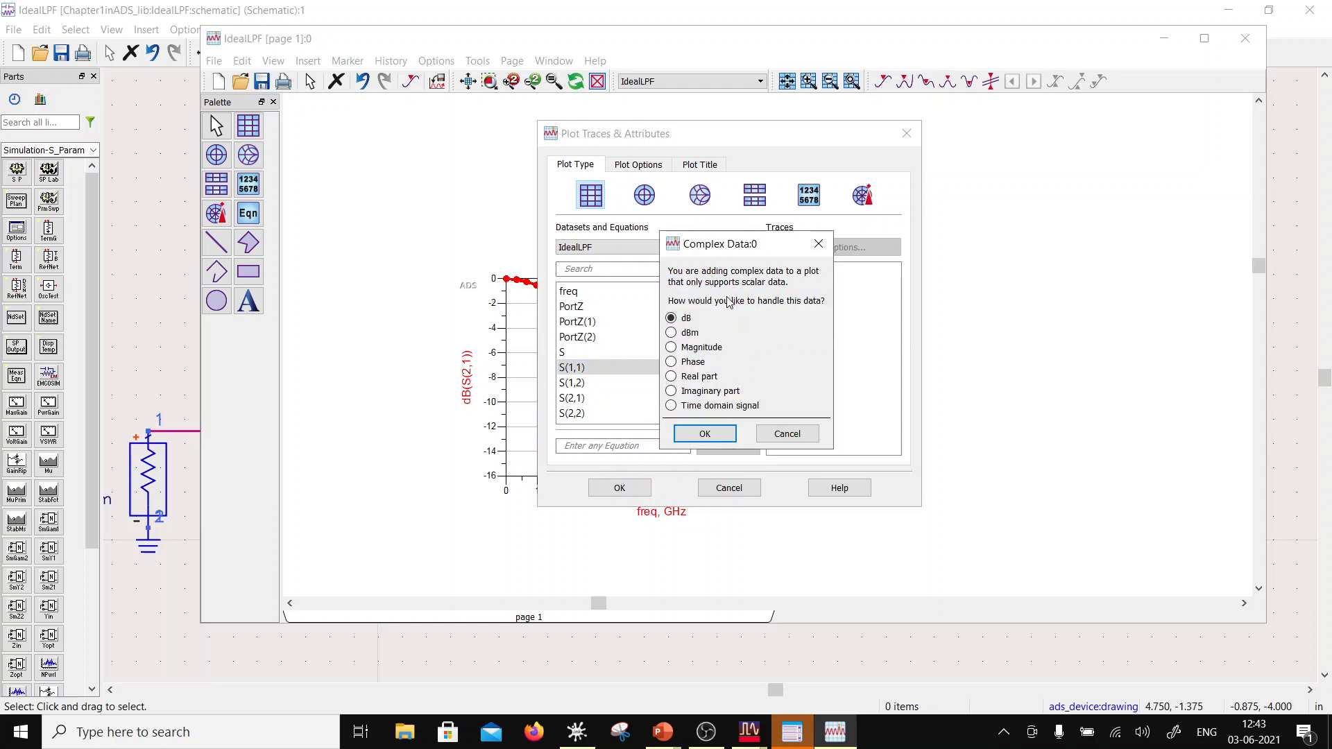
left_click(711, 430)
left_click(615, 484)
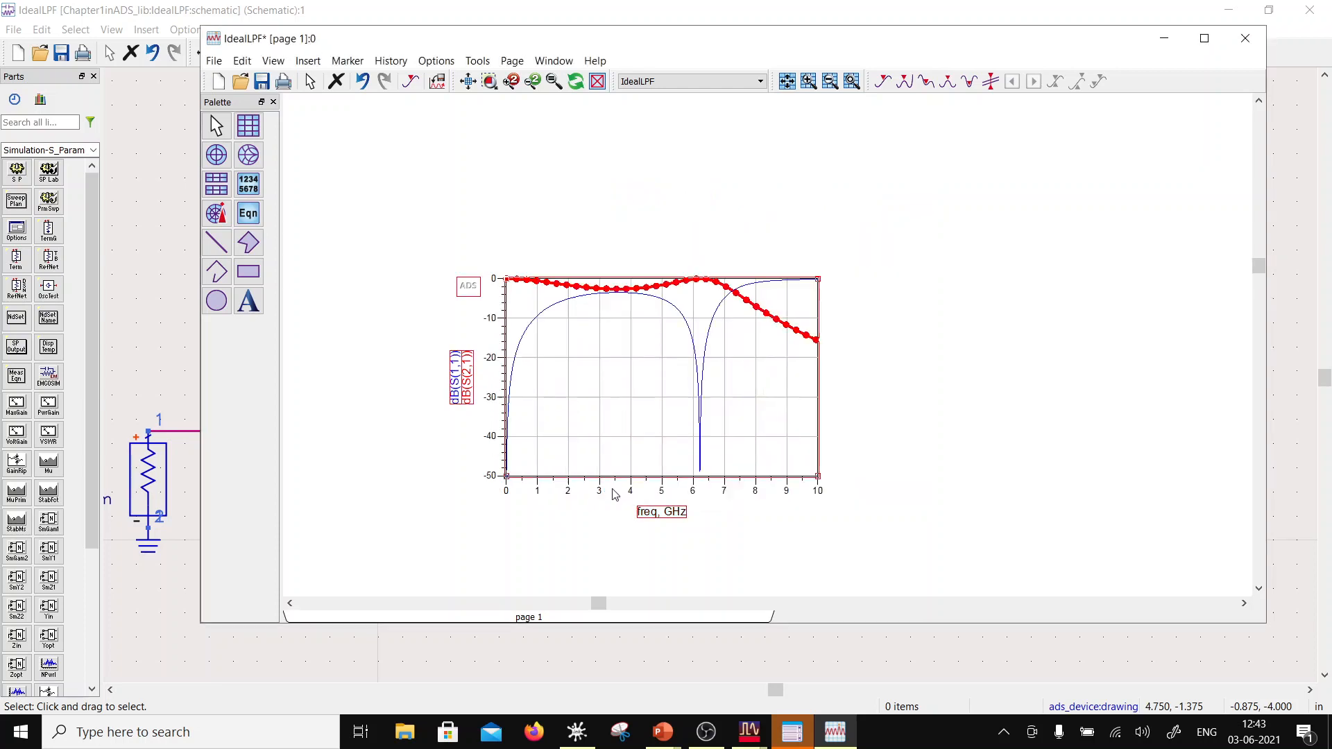
- Assign the dB(S(1,1)) trace to the Right Y Axis and reposition the plot on the page
double_click(689, 332)
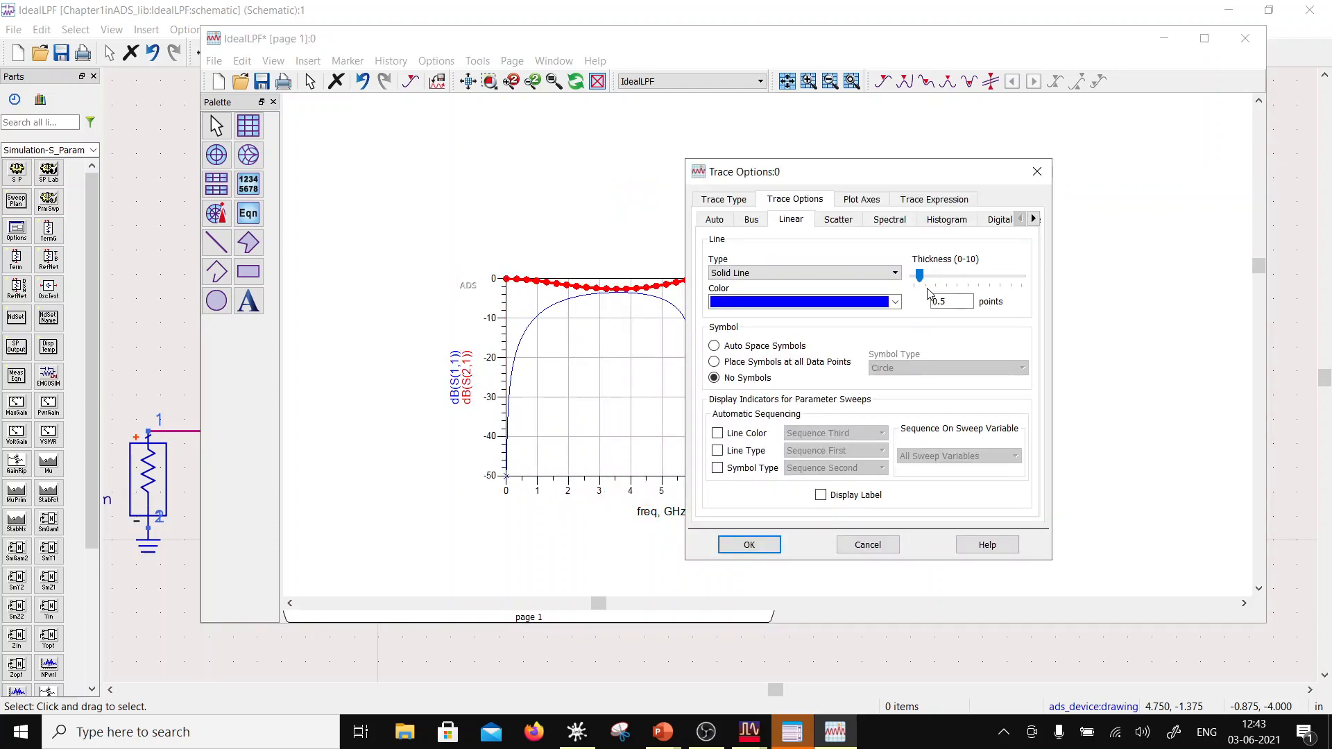
left_click(867, 201)
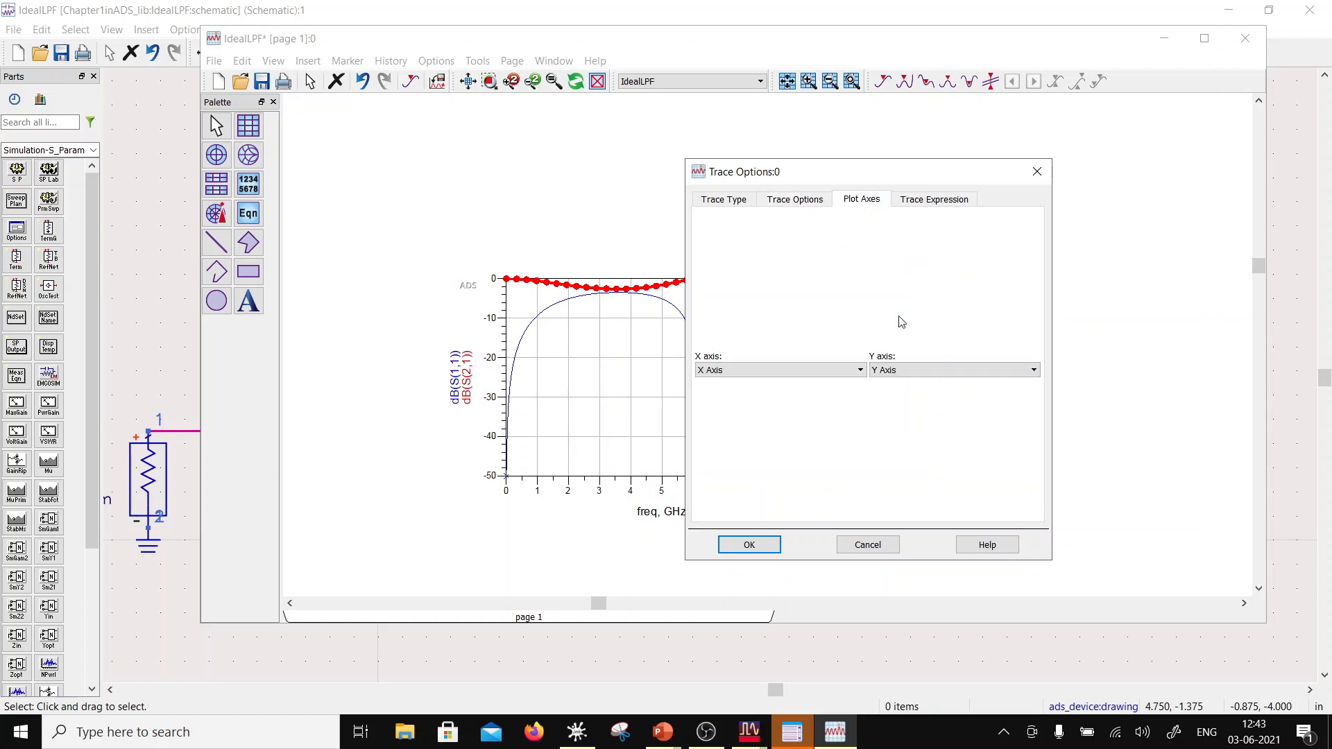
left_click(921, 372)
left_click(914, 394)
left_click(749, 545)
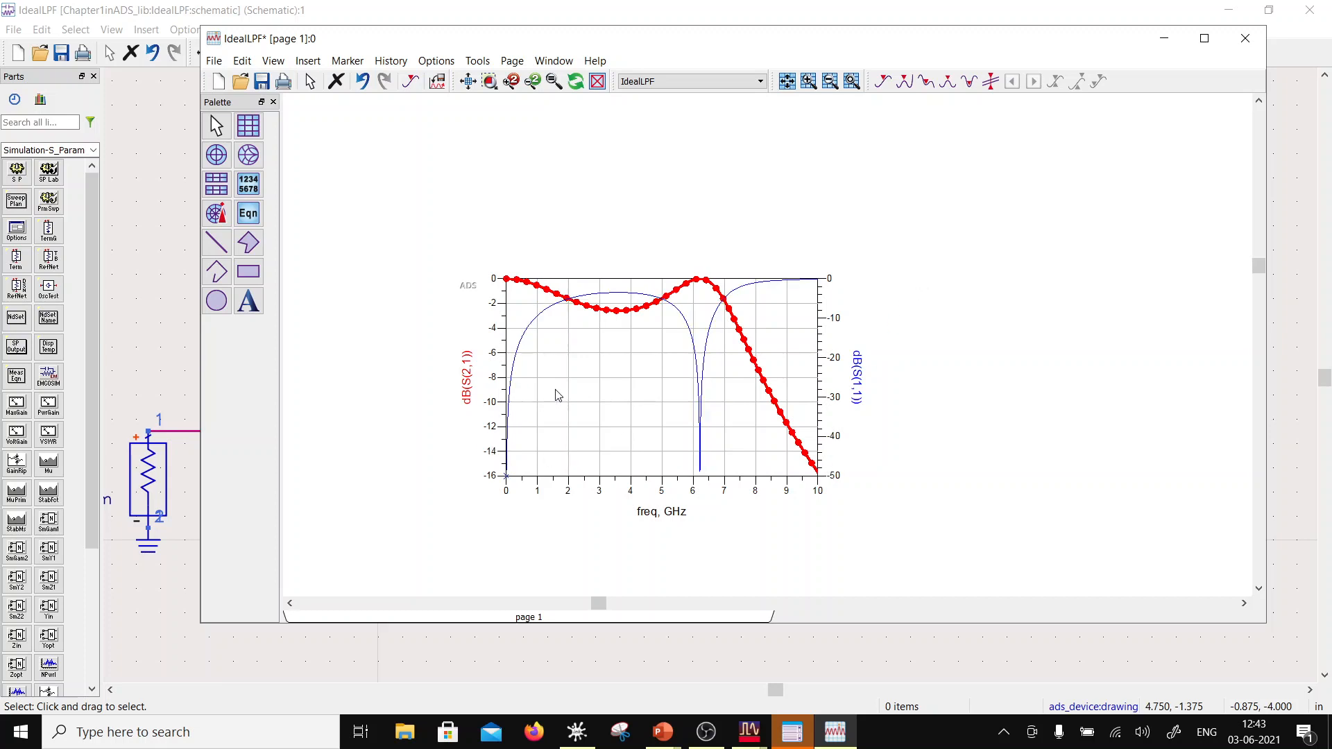
left_click_drag(559, 396, 466, 355)
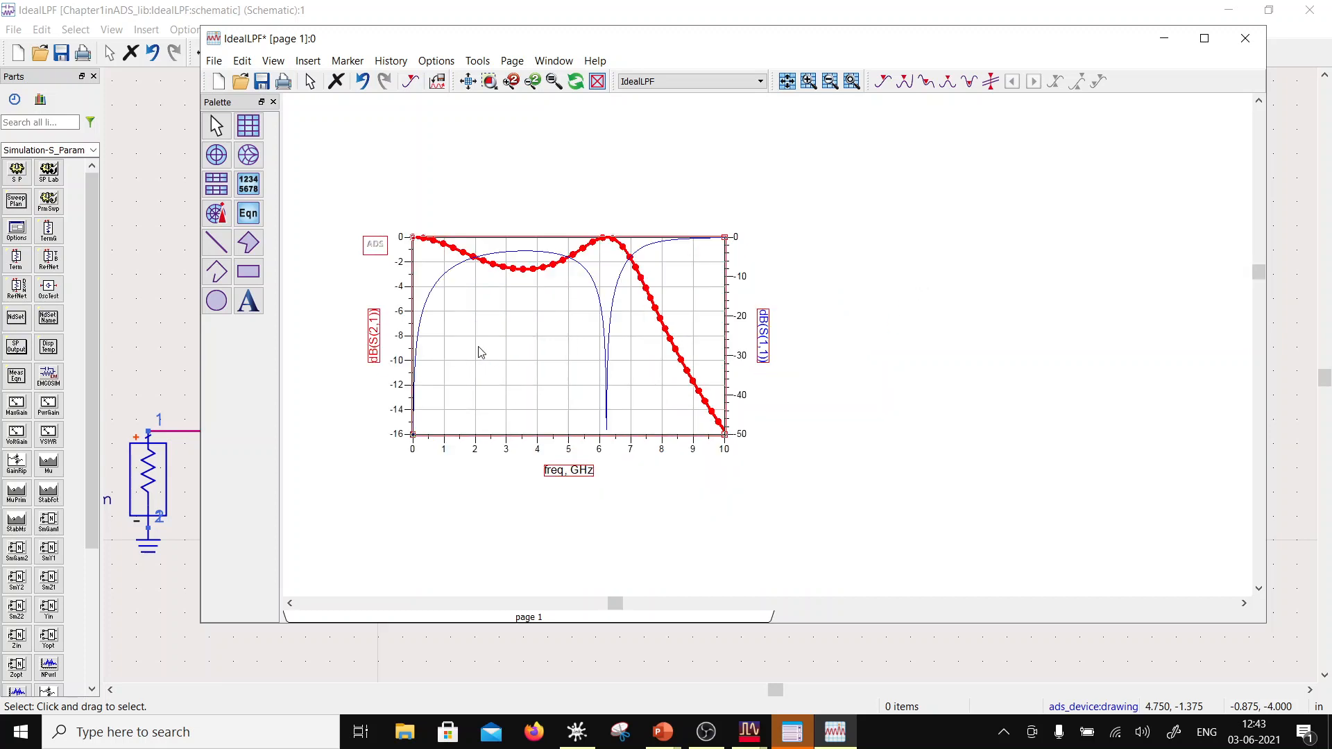
- Increase the line thickness of the dB(S(1,1)) trace, keeping it on the Right Y Axis
double_click(610, 320)
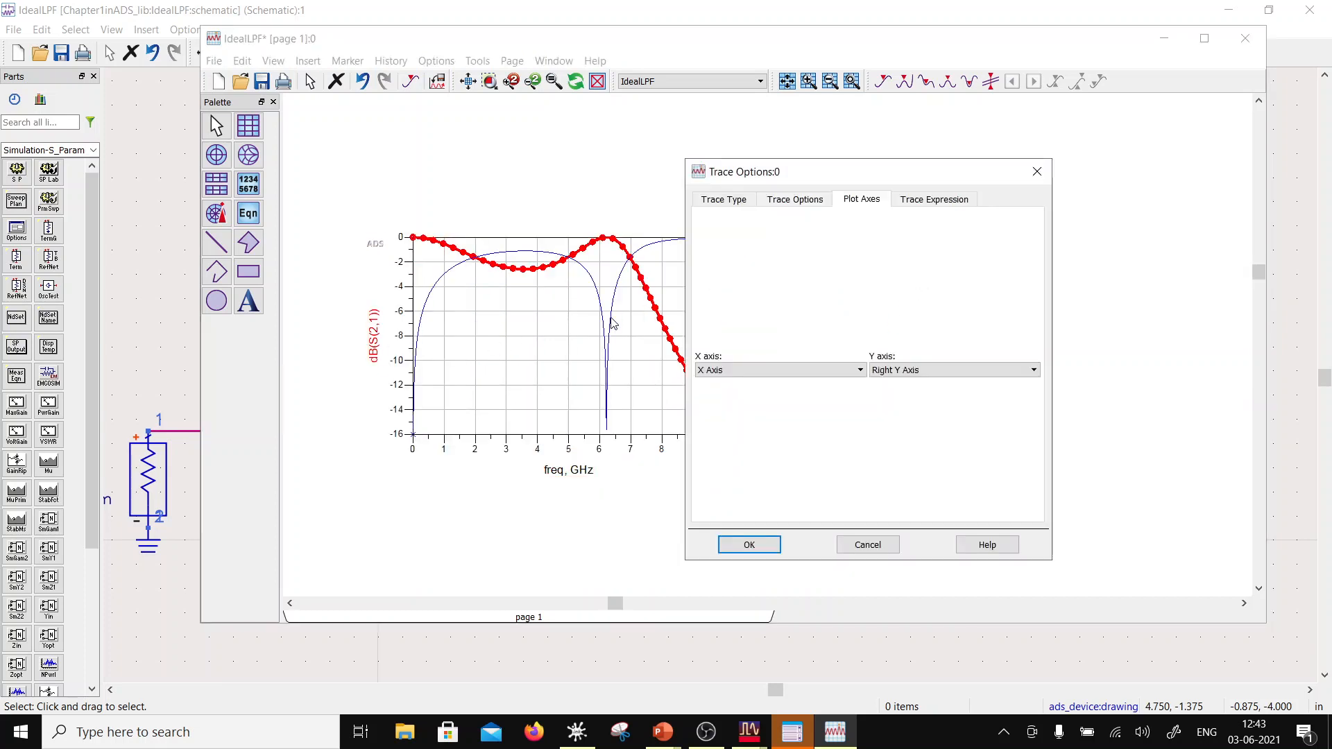
left_click(935, 370)
left_click(936, 373)
left_click(799, 206)
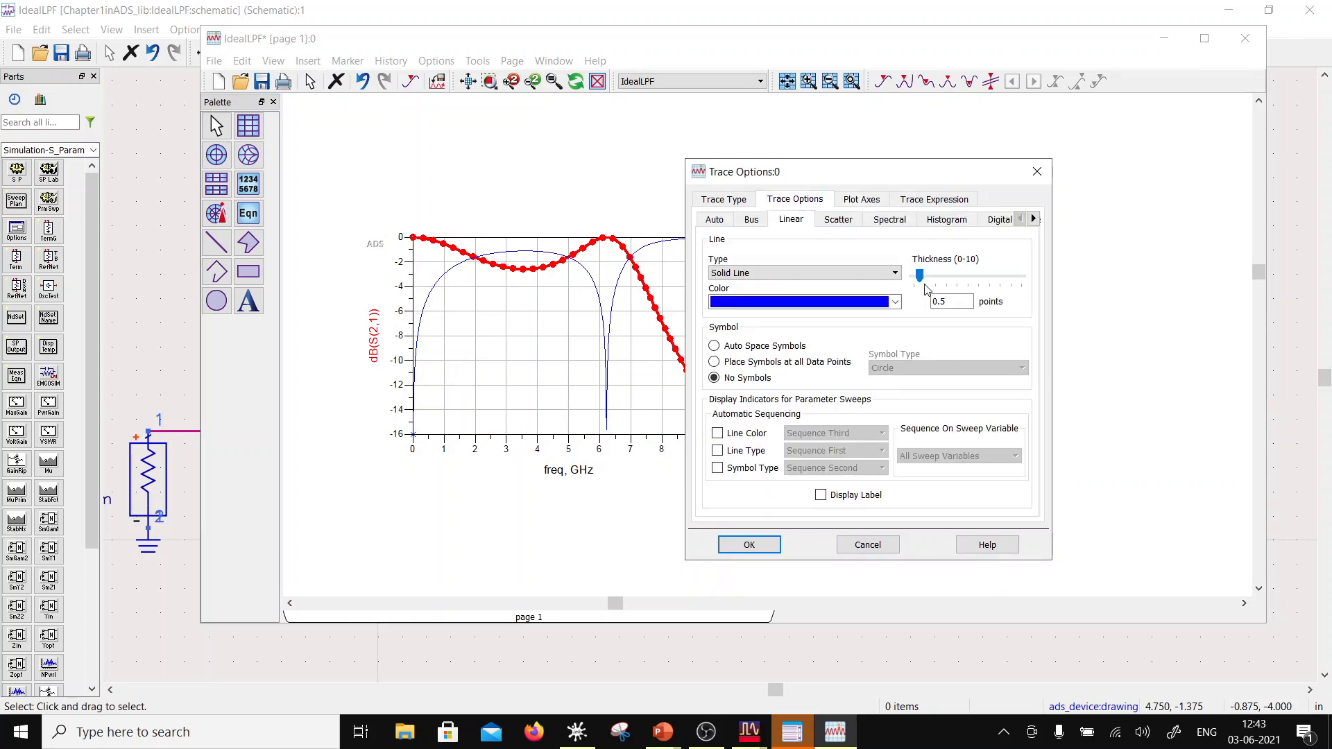
left_click(939, 284)
left_click(751, 544)
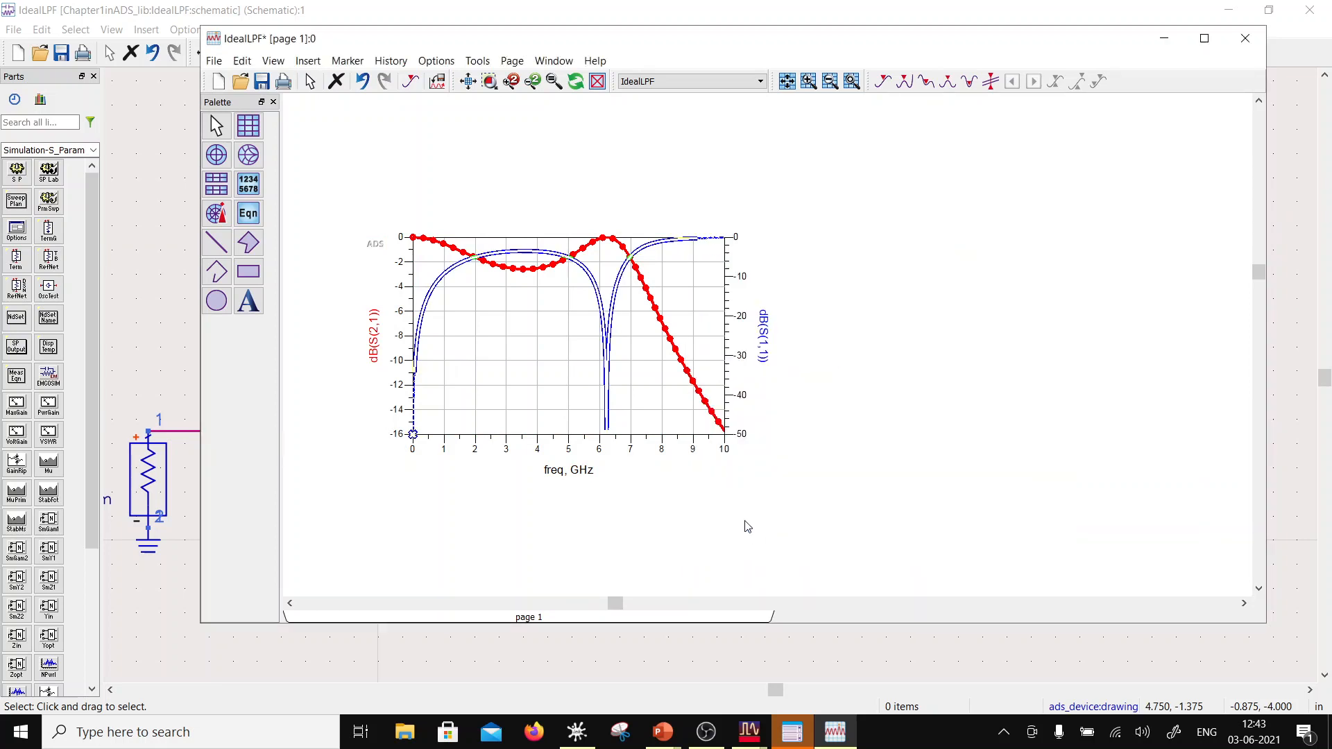
- Add S(2,2) in dB to the plot containing S(2,1) and S(1,1)
double_click(532, 345)
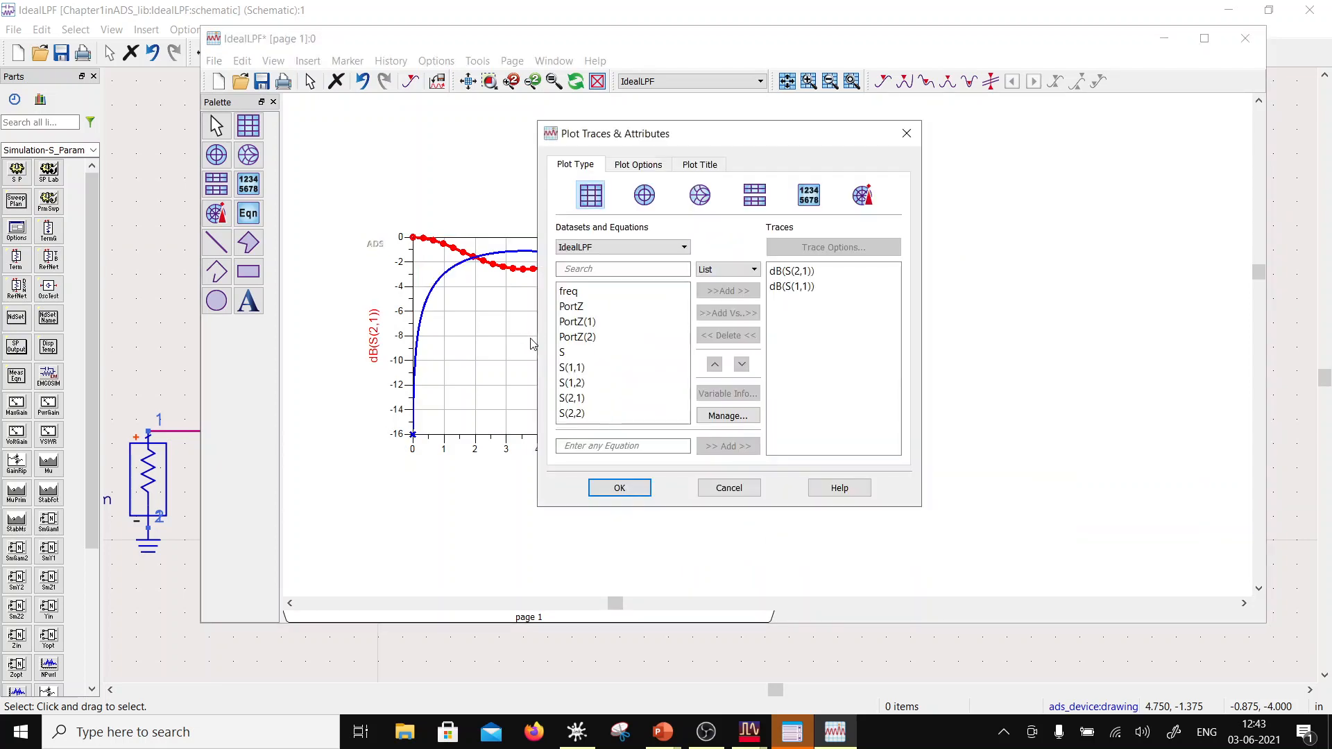
left_click(590, 414)
left_click(728, 290)
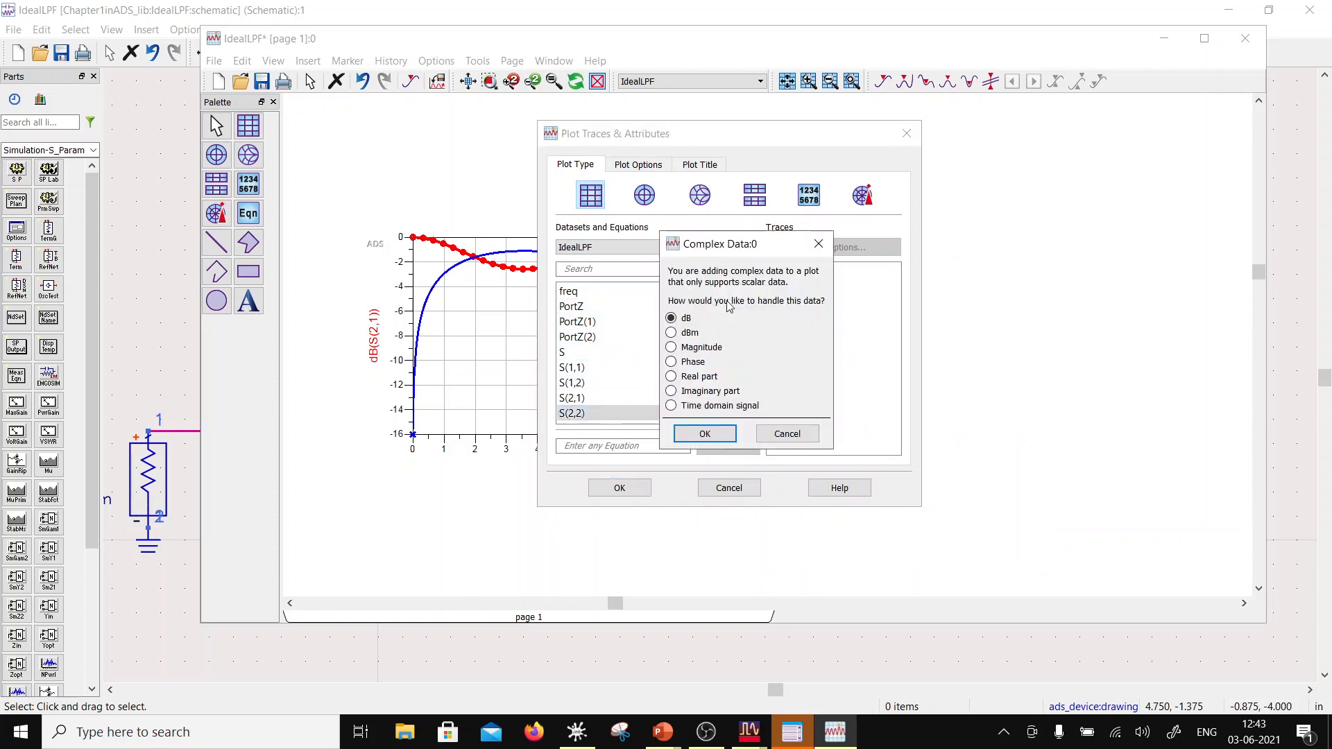
left_click(704, 434)
left_click(619, 487)
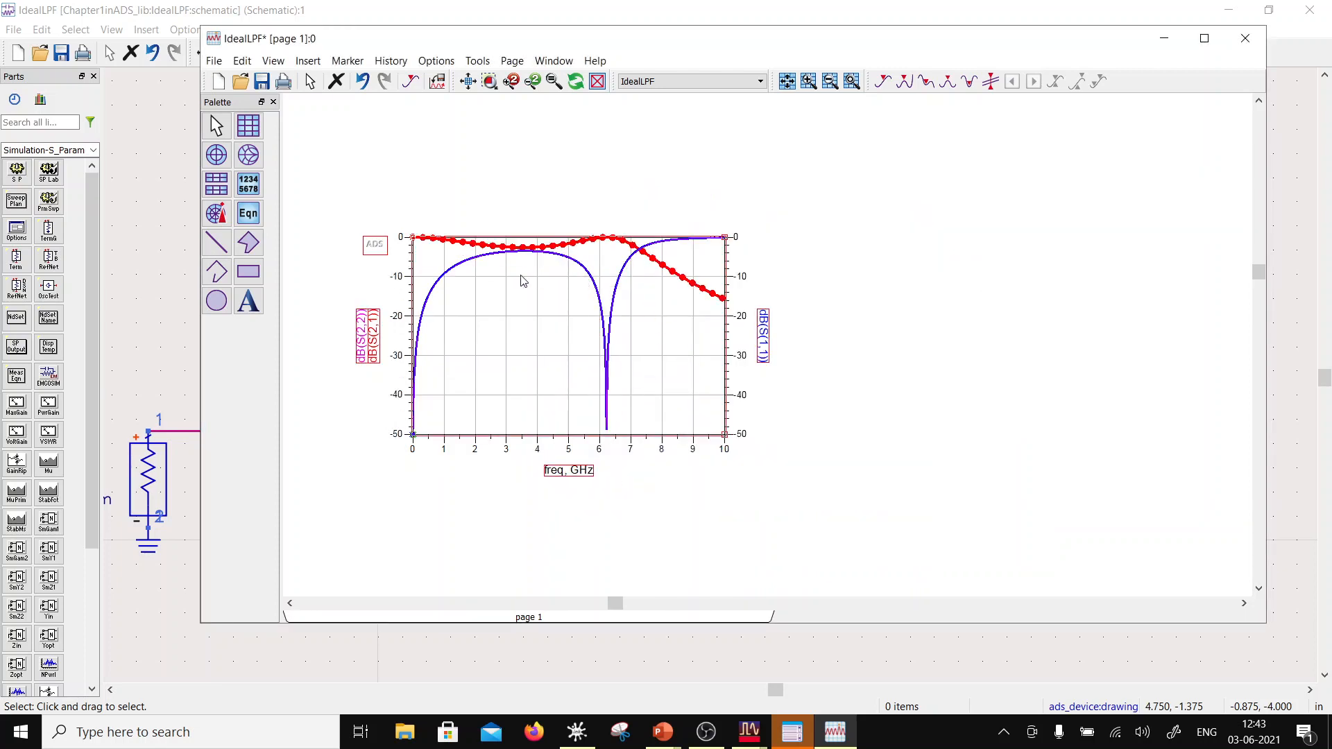
- Set the line color of the dB(S(2,2)) trace to bright green
double_click(366, 344)
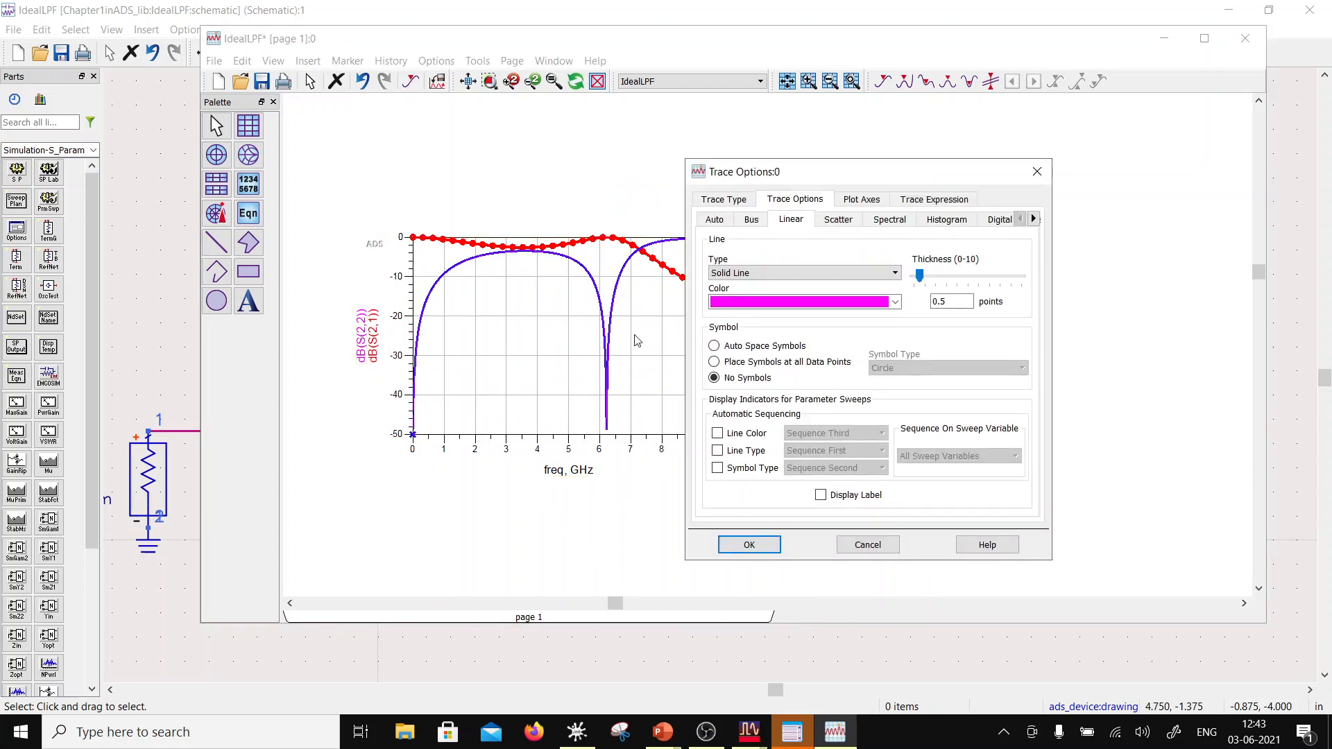
left_click(895, 302)
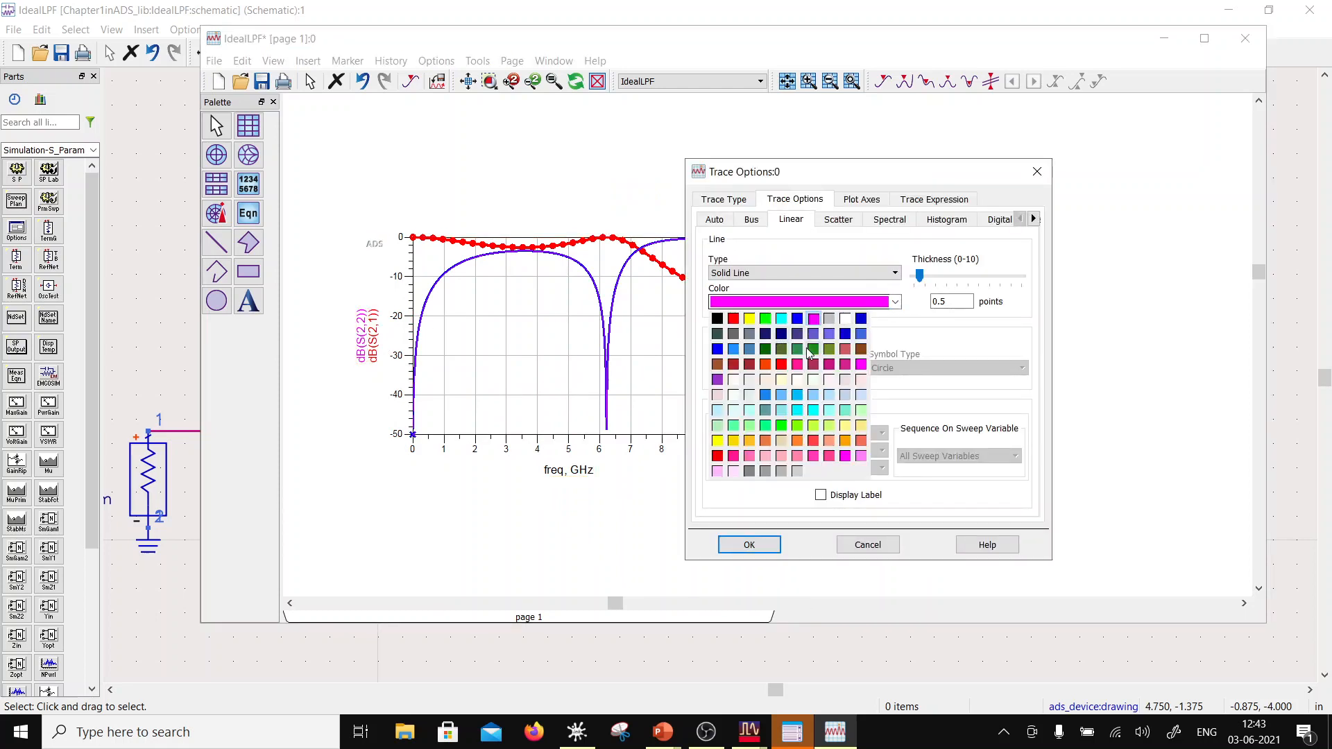
left_click(765, 318)
left_click(749, 544)
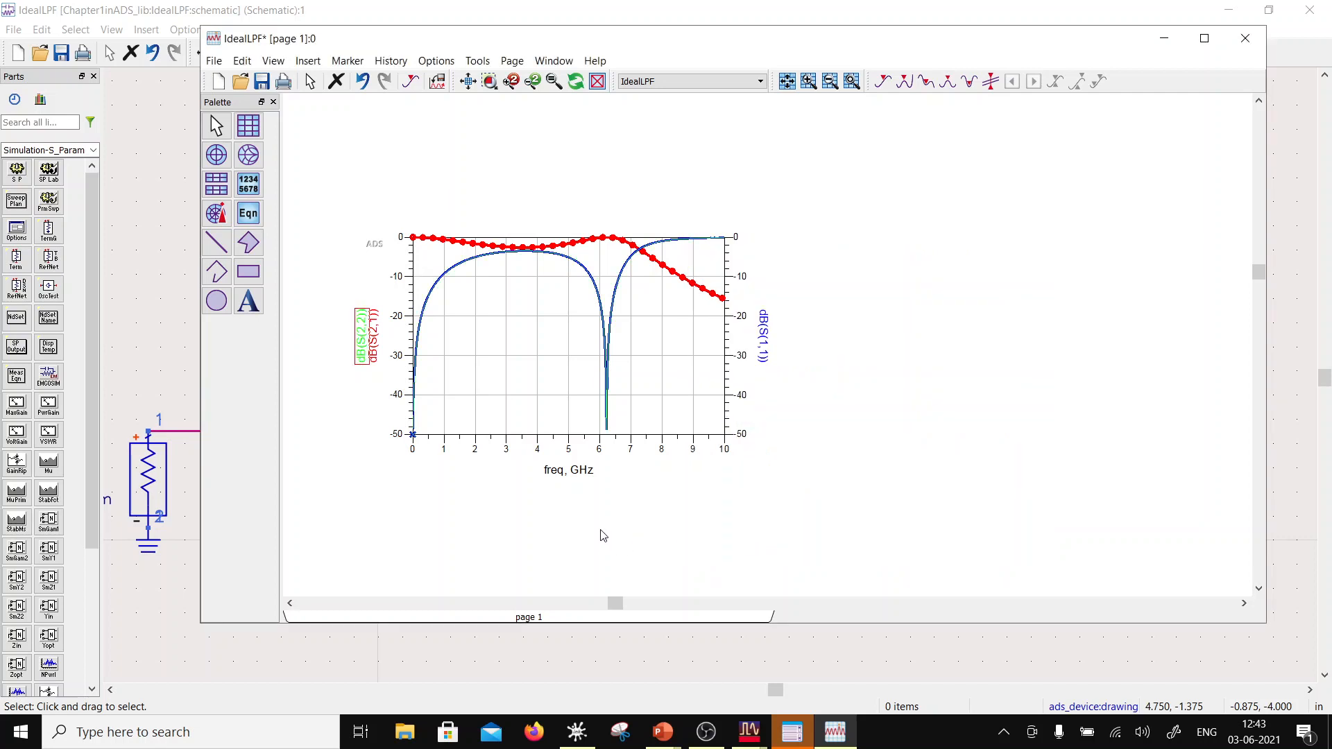
double_click(375, 351)
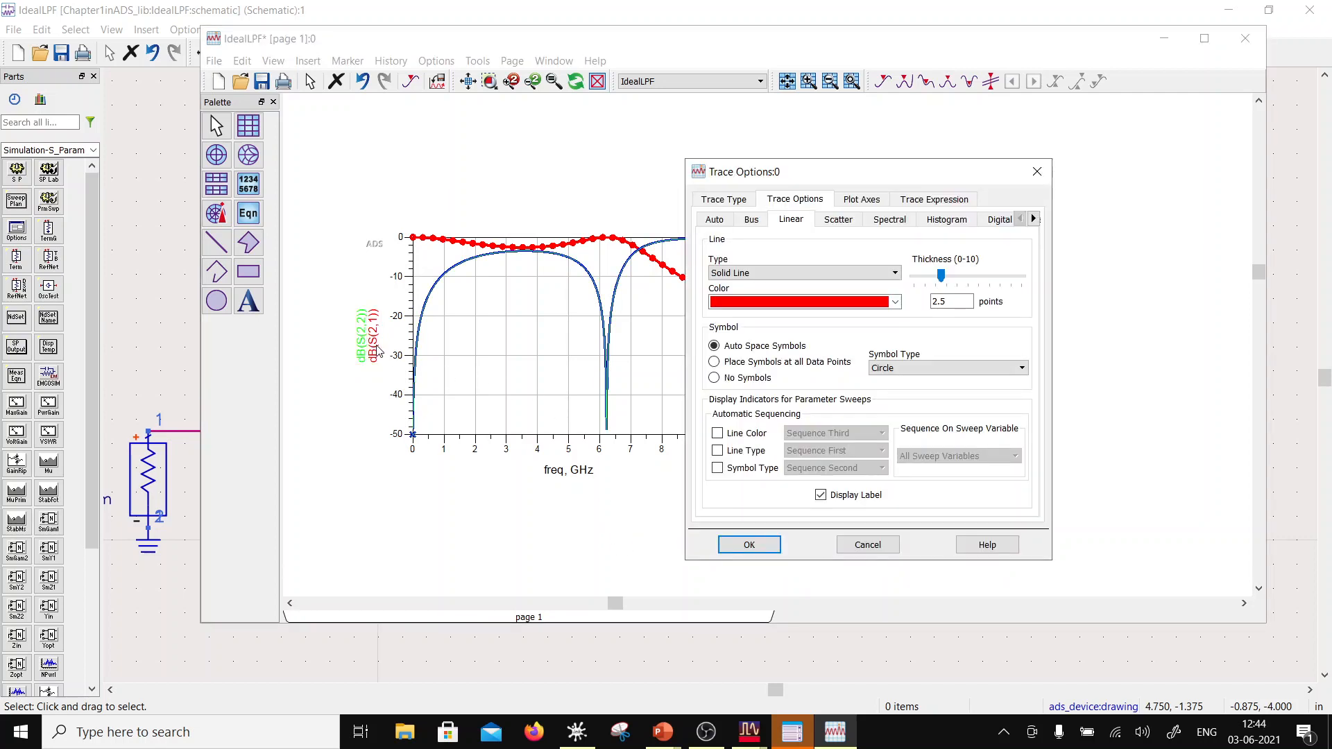
left_click(1035, 174)
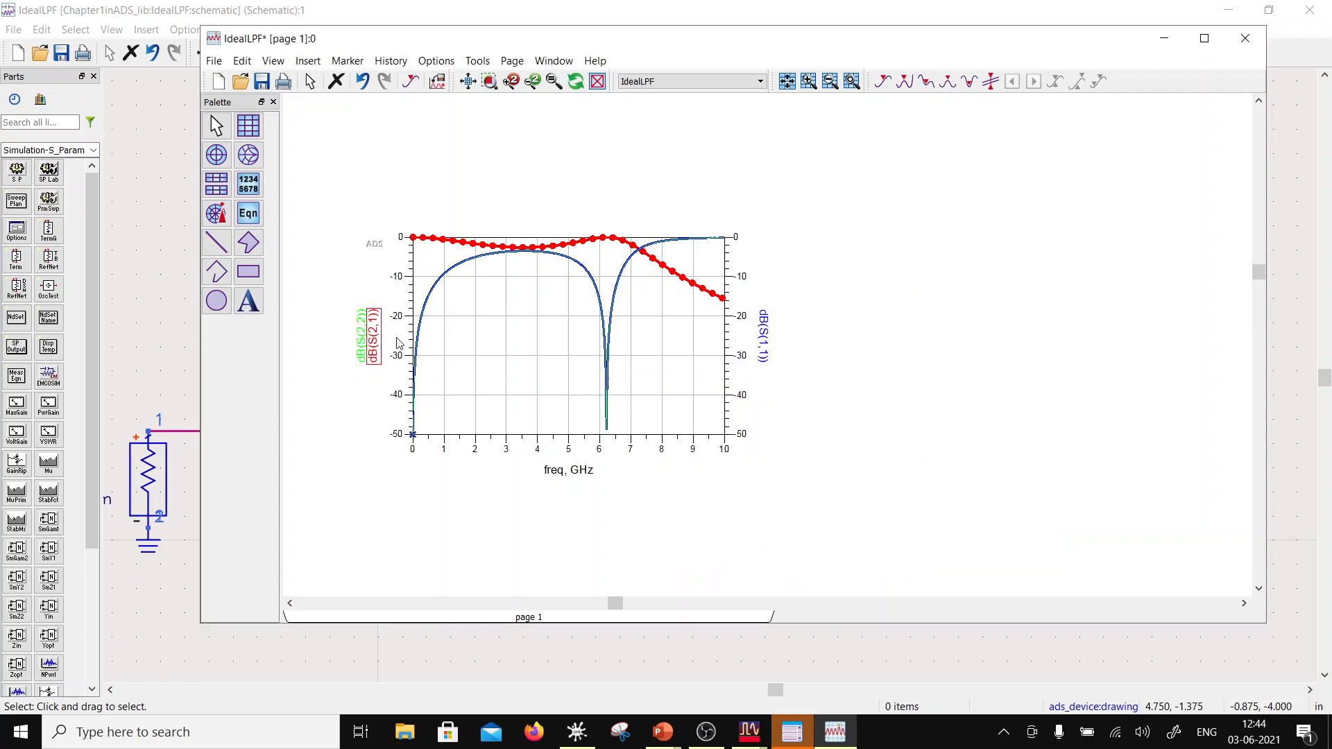
left_click(362, 338)
left_click(362, 328)
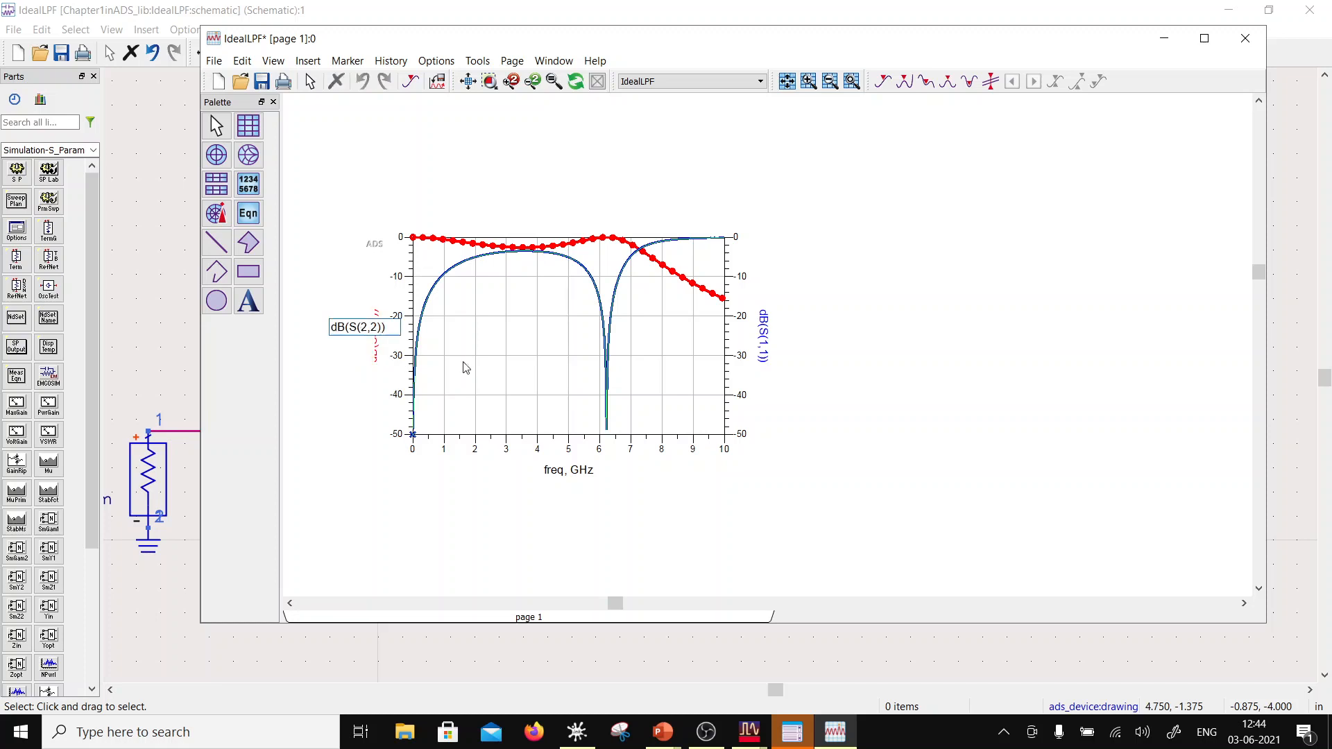
- Assign the dB(S(2,2)) trace to the Right Y Axis of the plot
double_click(509, 366)
double_click(797, 300)
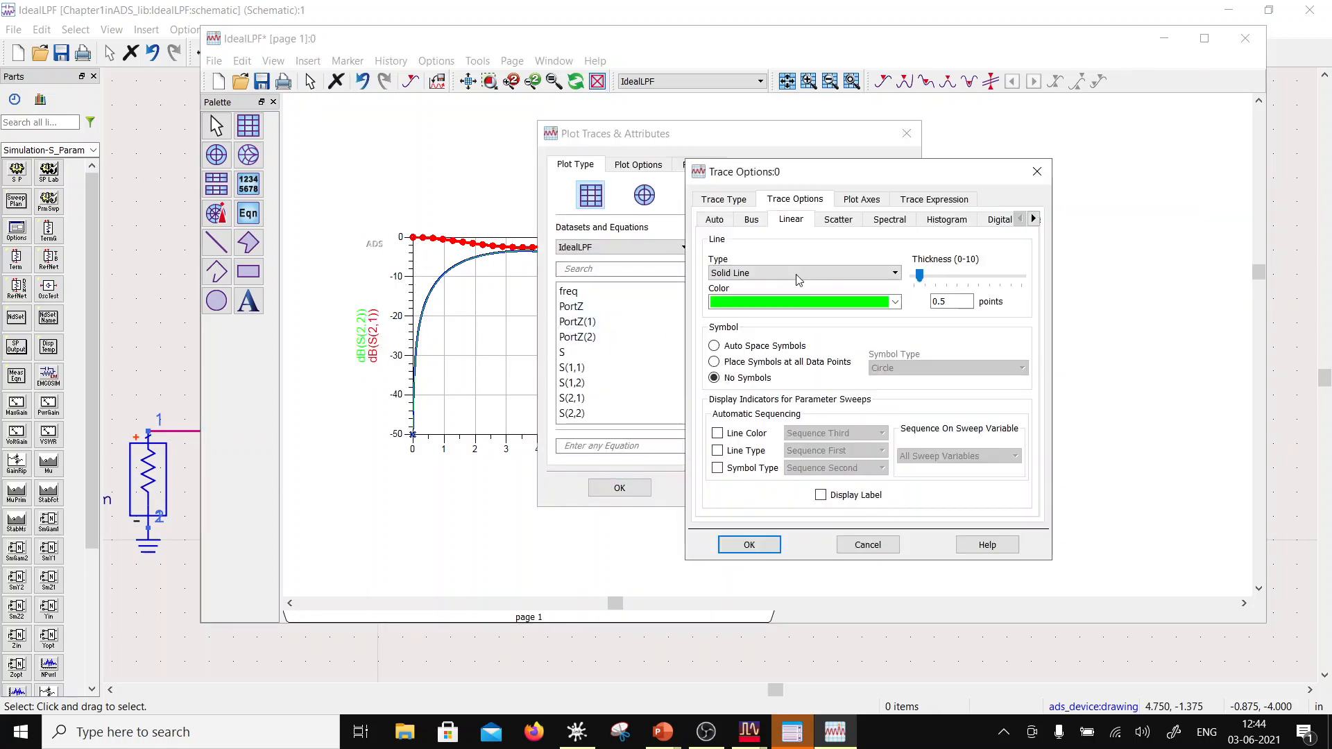
left_click(861, 199)
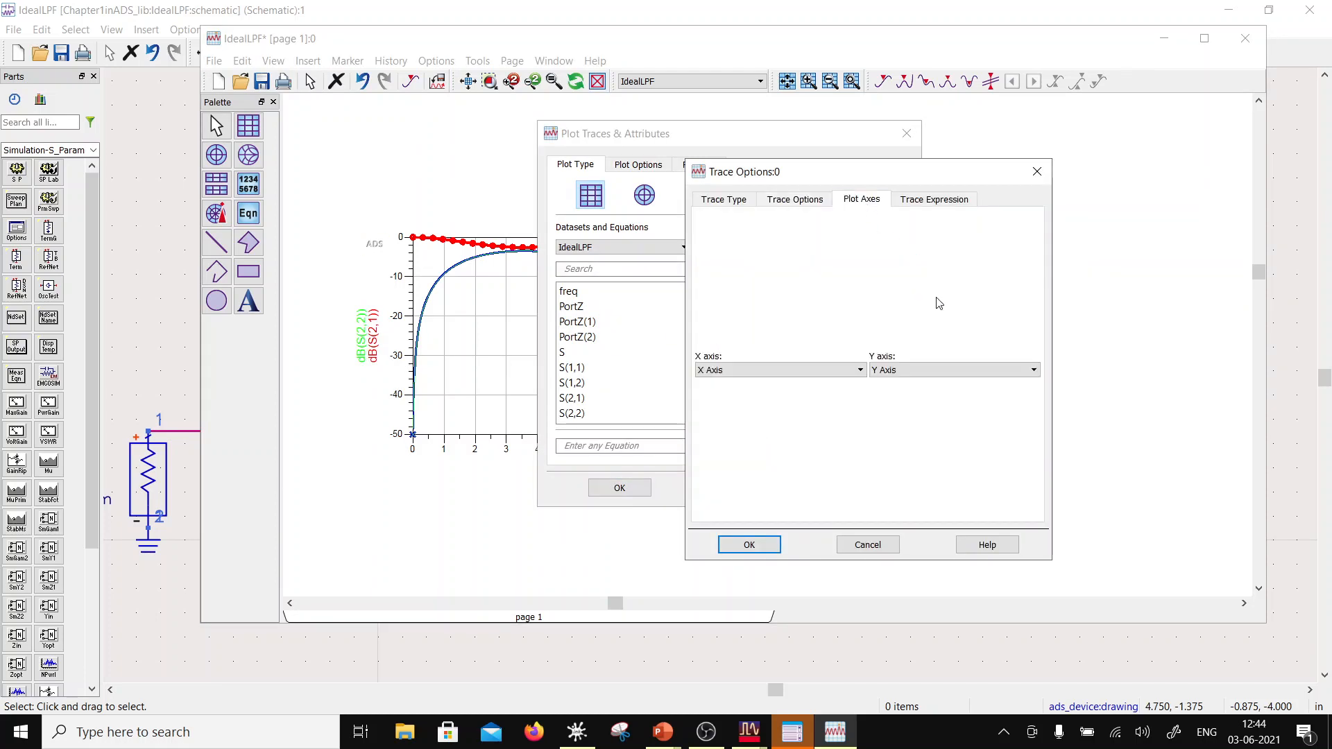
left_click(952, 370)
left_click(931, 395)
left_click(762, 545)
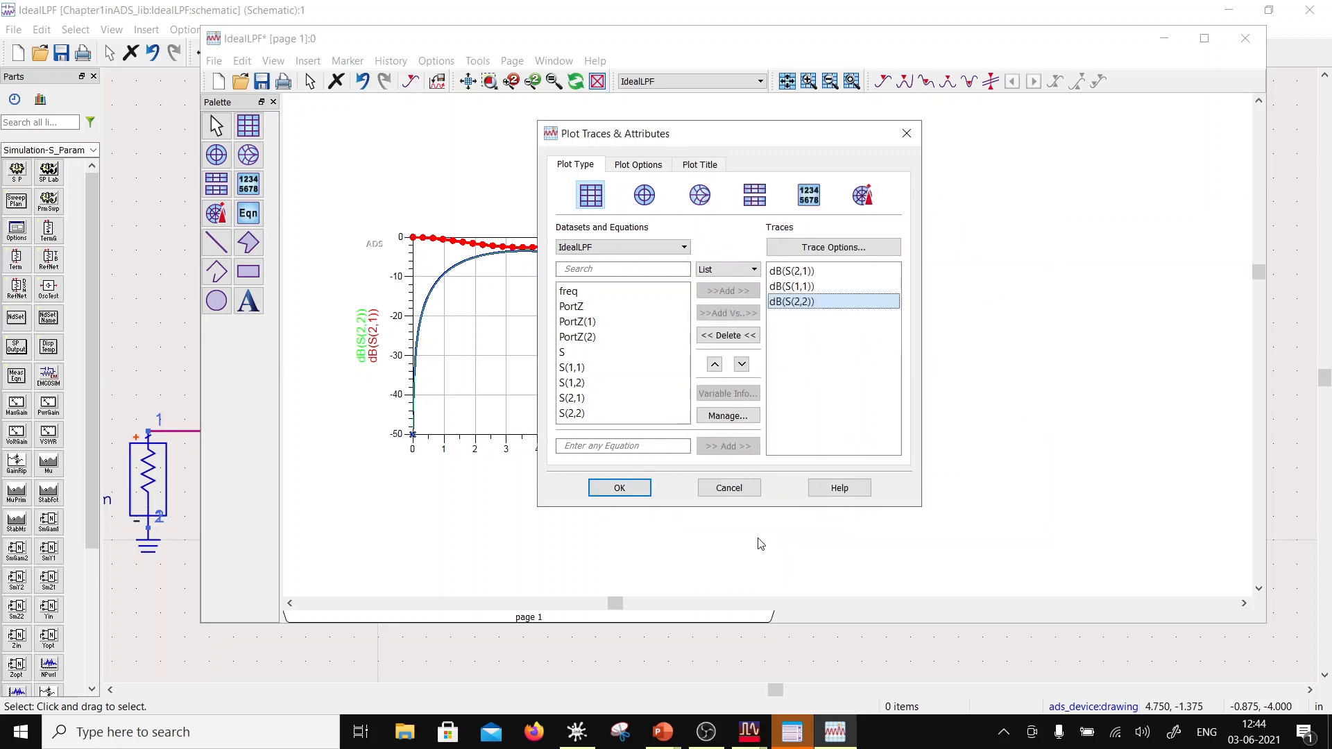
left_click(619, 488)
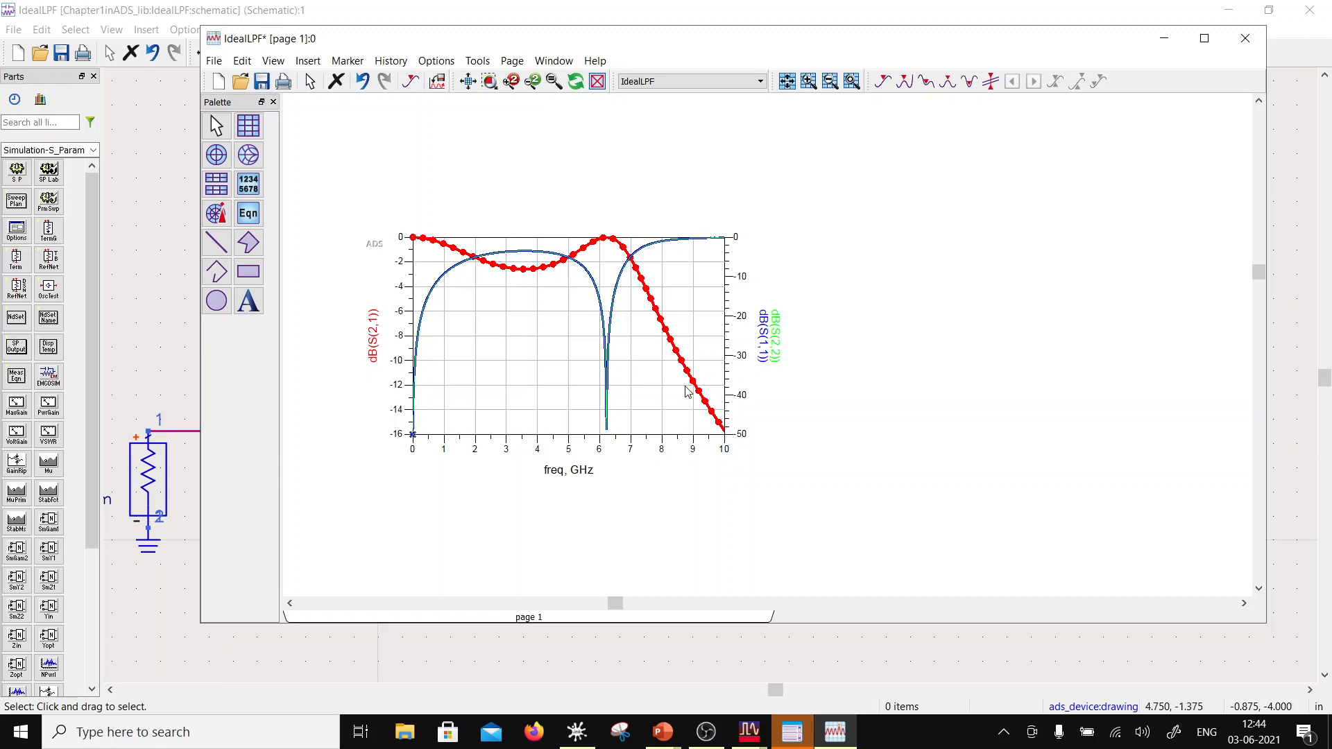
- Increase the line thickness of the blue dB(S(1,1)) trace further
double_click(762, 339)
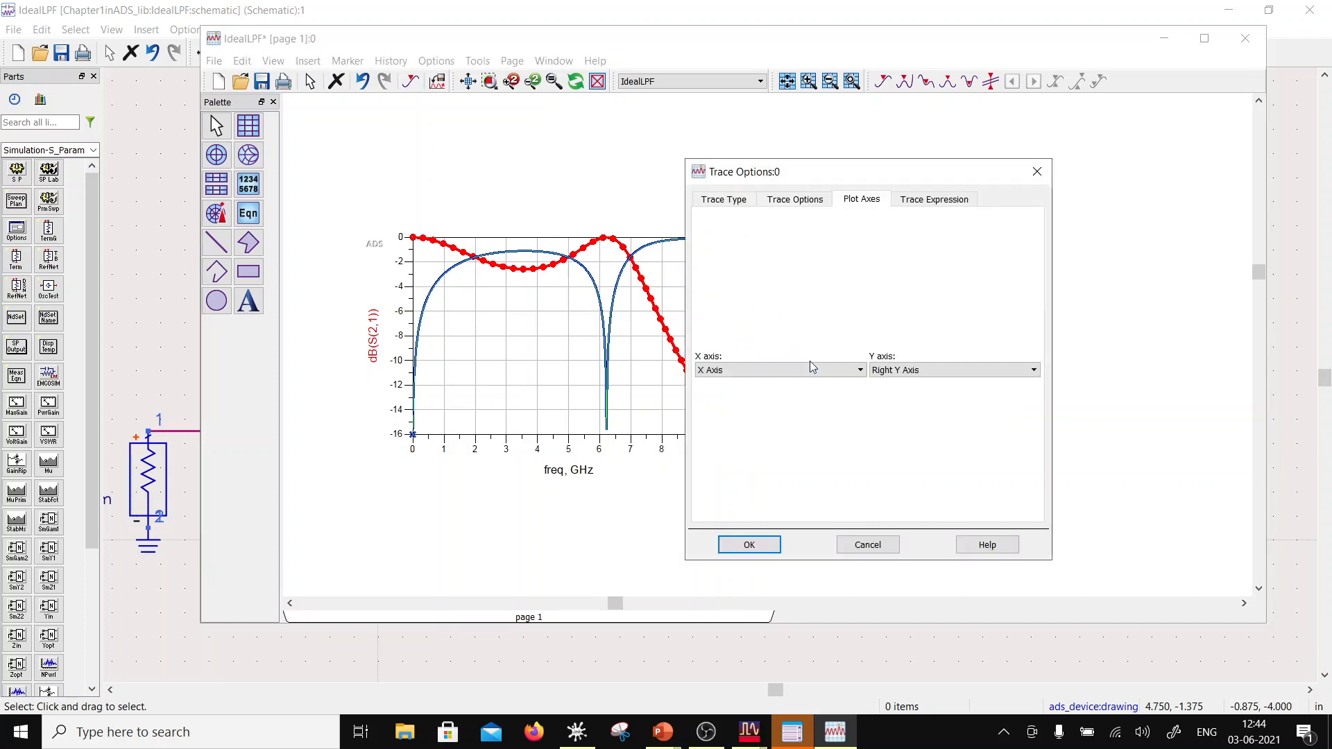
left_click(797, 200)
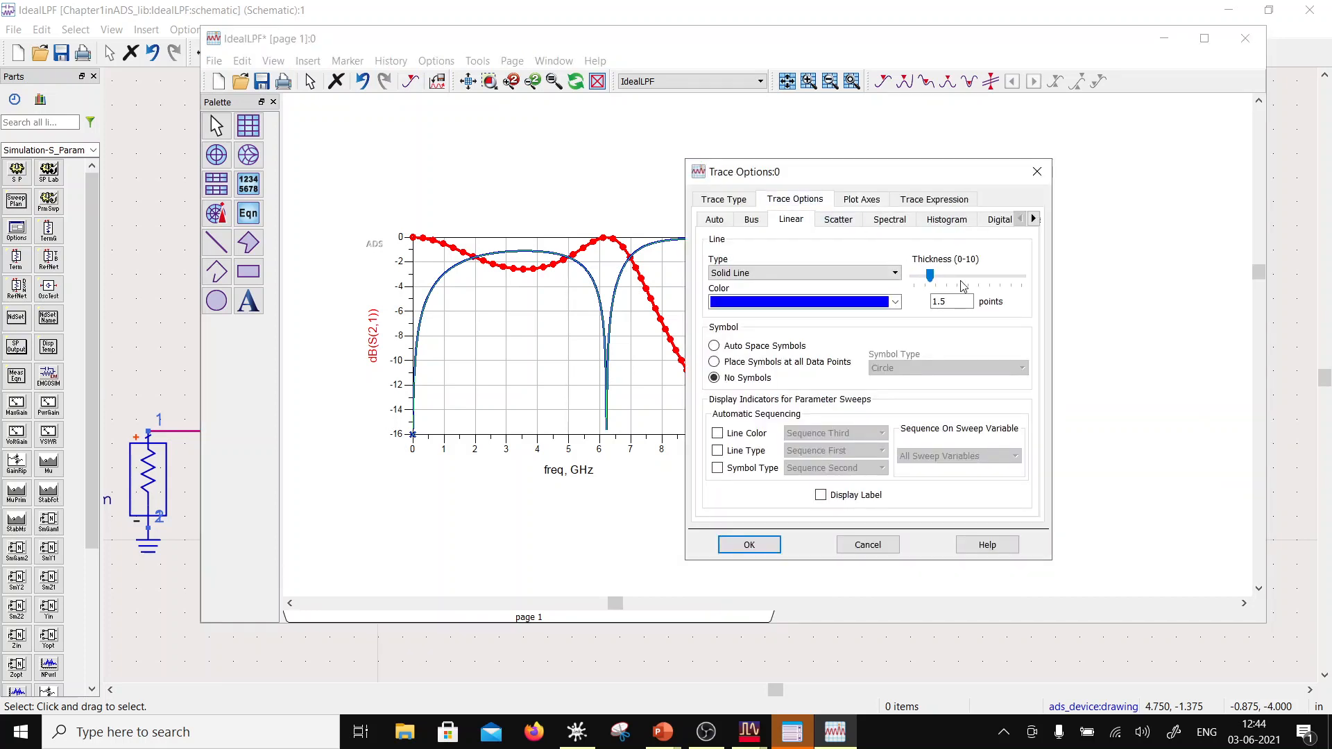
left_click(964, 281)
left_click(730, 546)
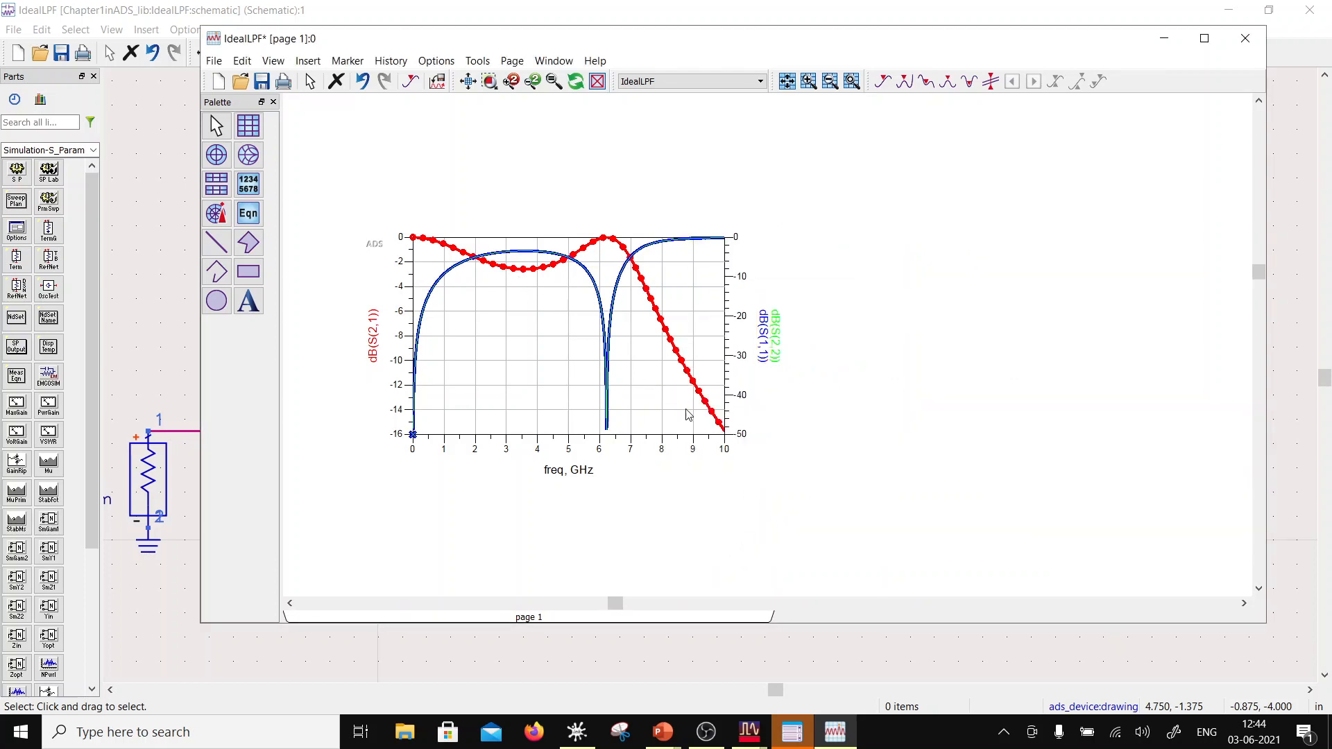
- Save the IdealLPF data display and minimize its window to return to the schematic
left_click(262, 81)
left_click_drag(402, 38, 748, 357)
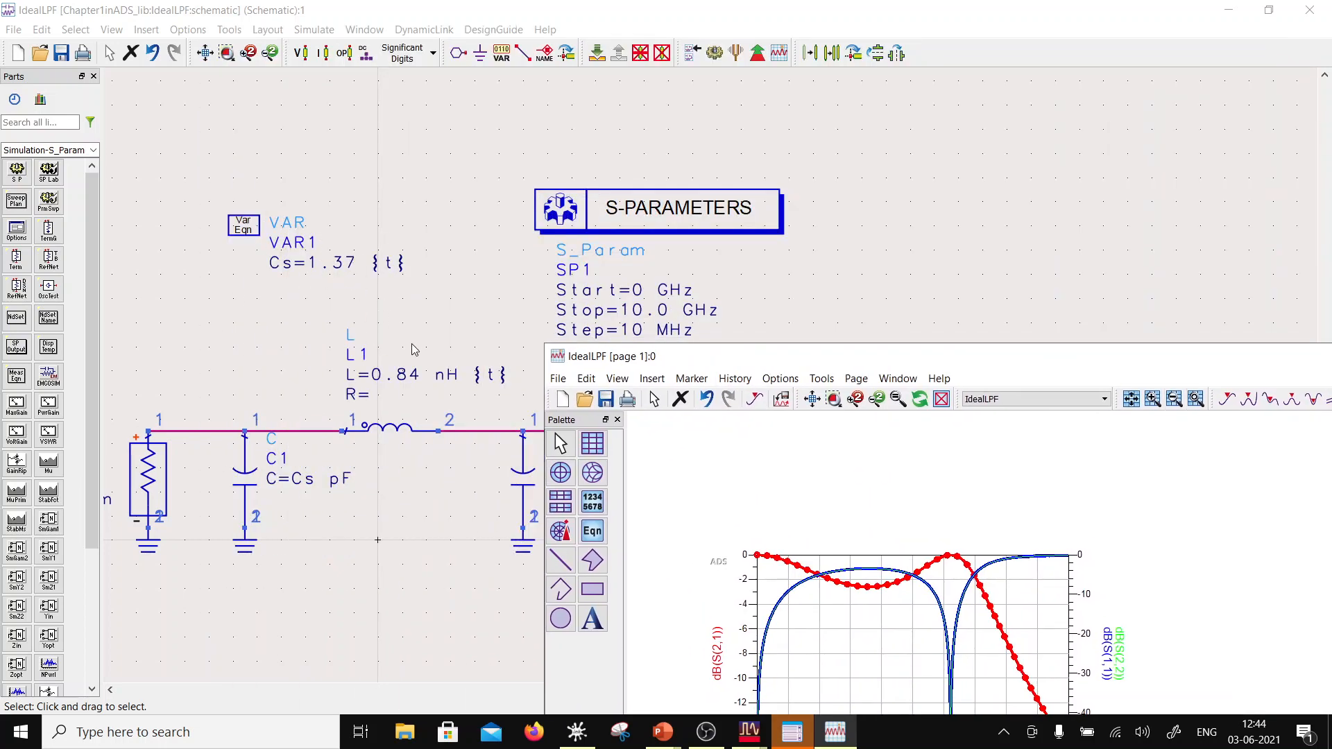
left_click_drag(787, 367, 639, 156)
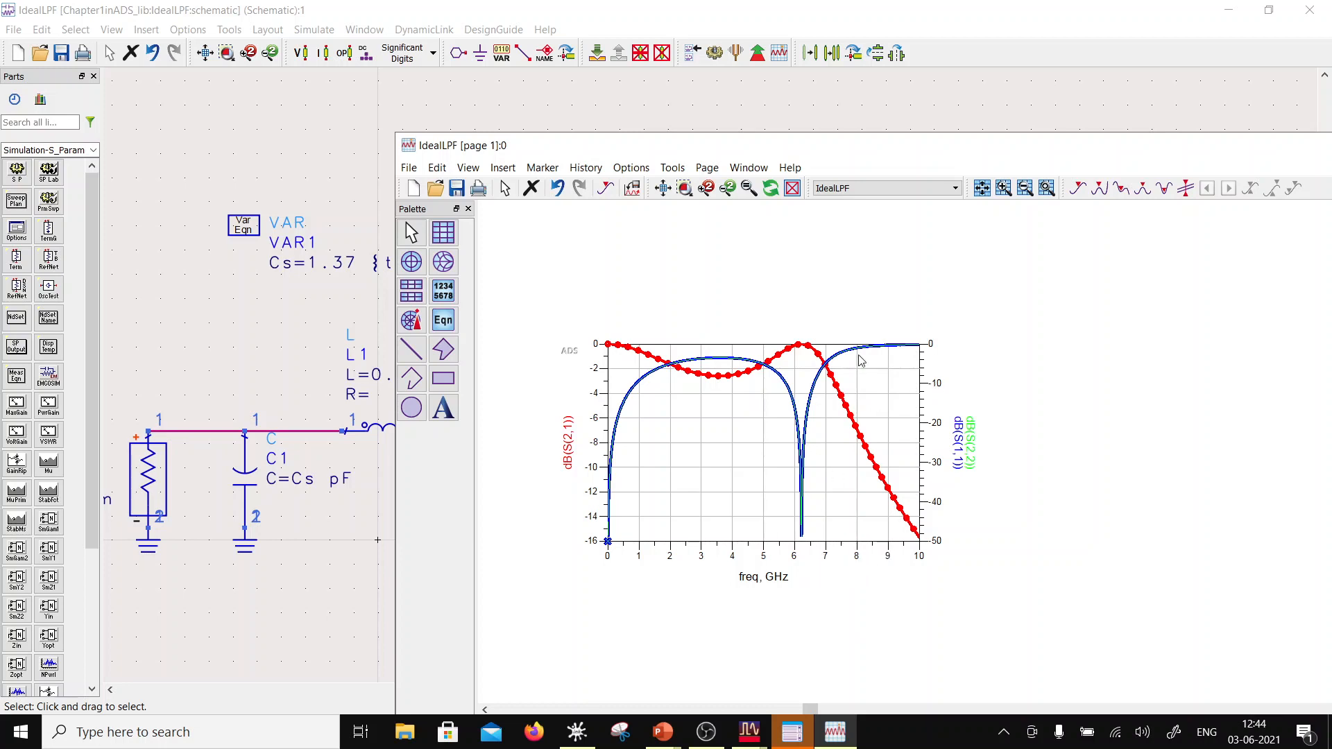
left_click_drag(624, 143, 413, 126)
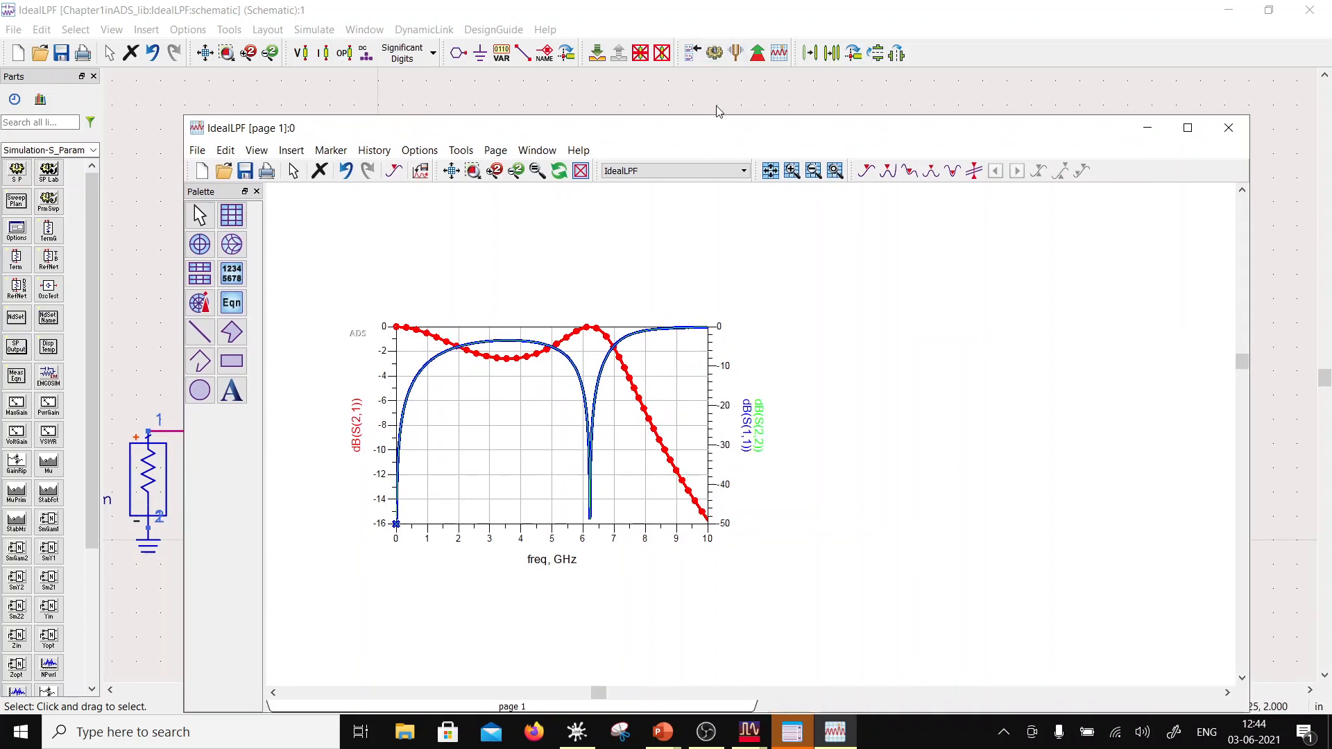
left_click_drag(706, 141, 692, 224)
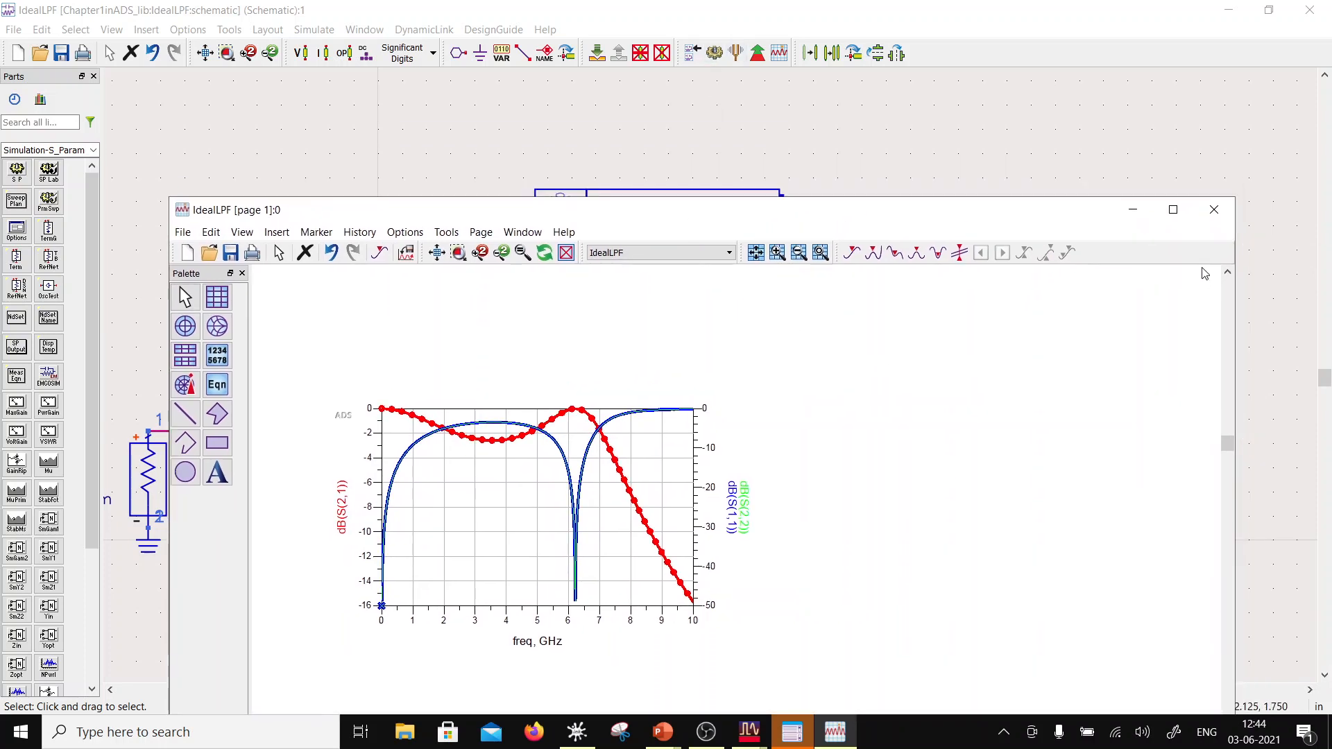
left_click(1133, 210)
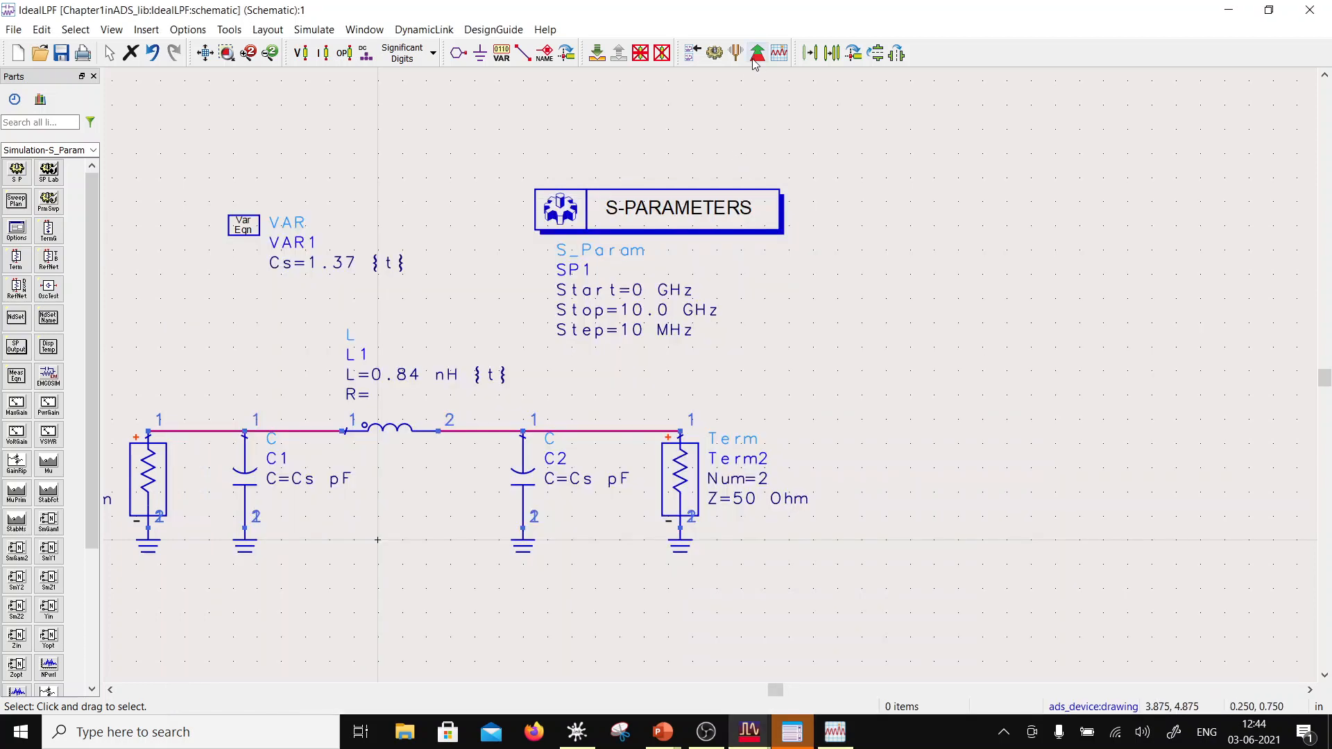
- Remove the tuning range from inductor L1's value, leaving L at 0.84 nH
double_click(486, 374)
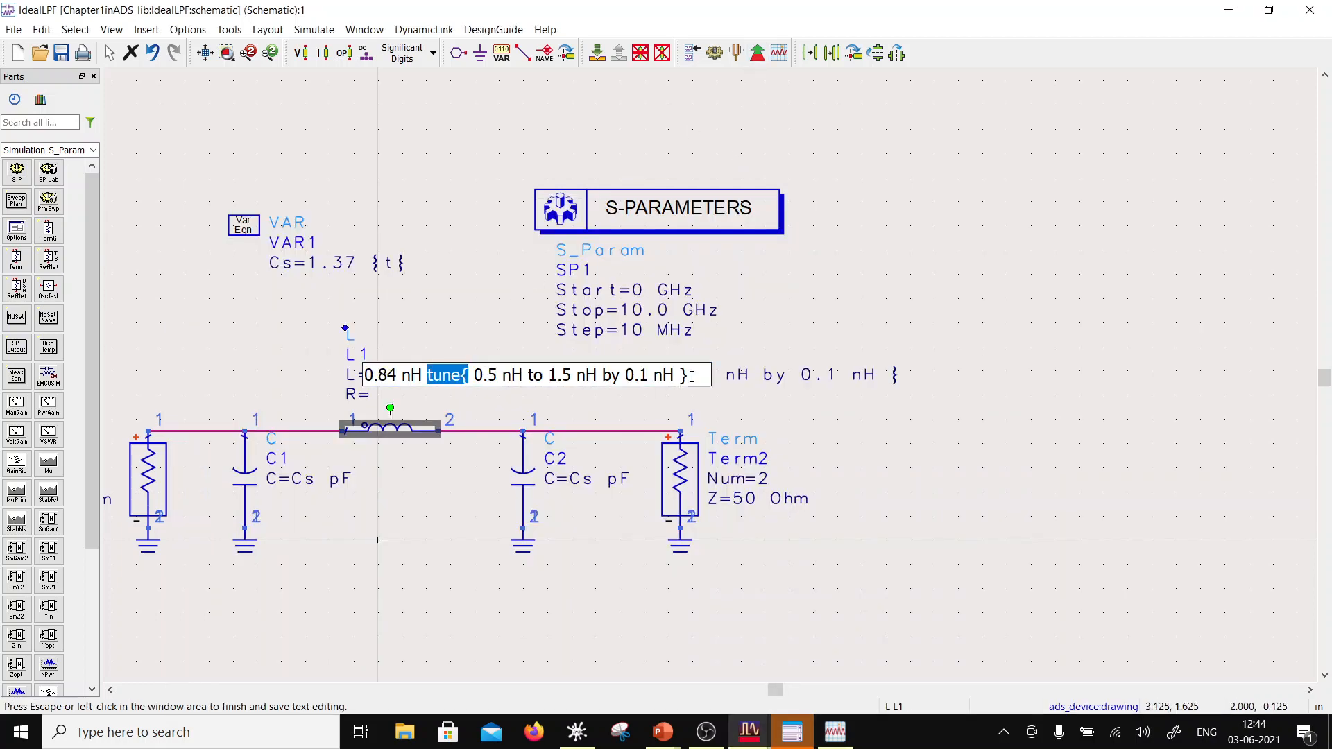
left_click_drag(689, 378, 428, 363)
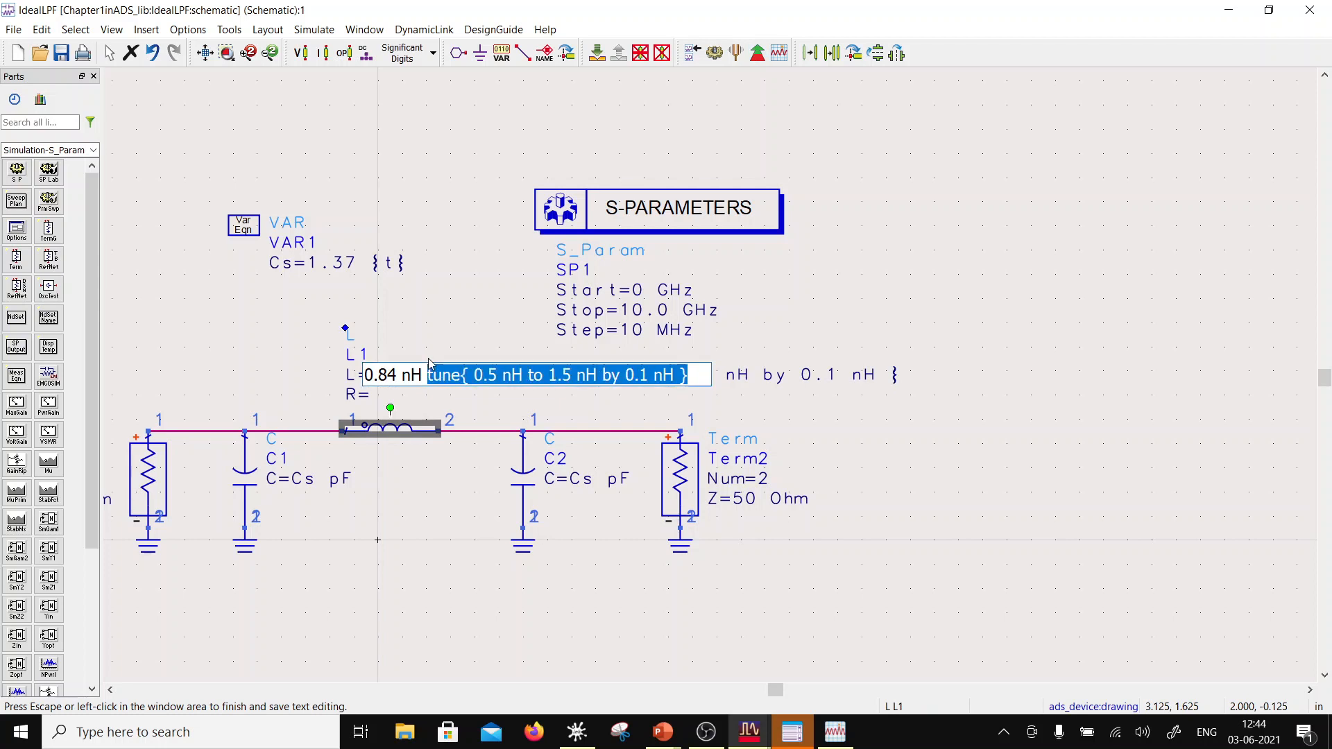
key("BackSpace")
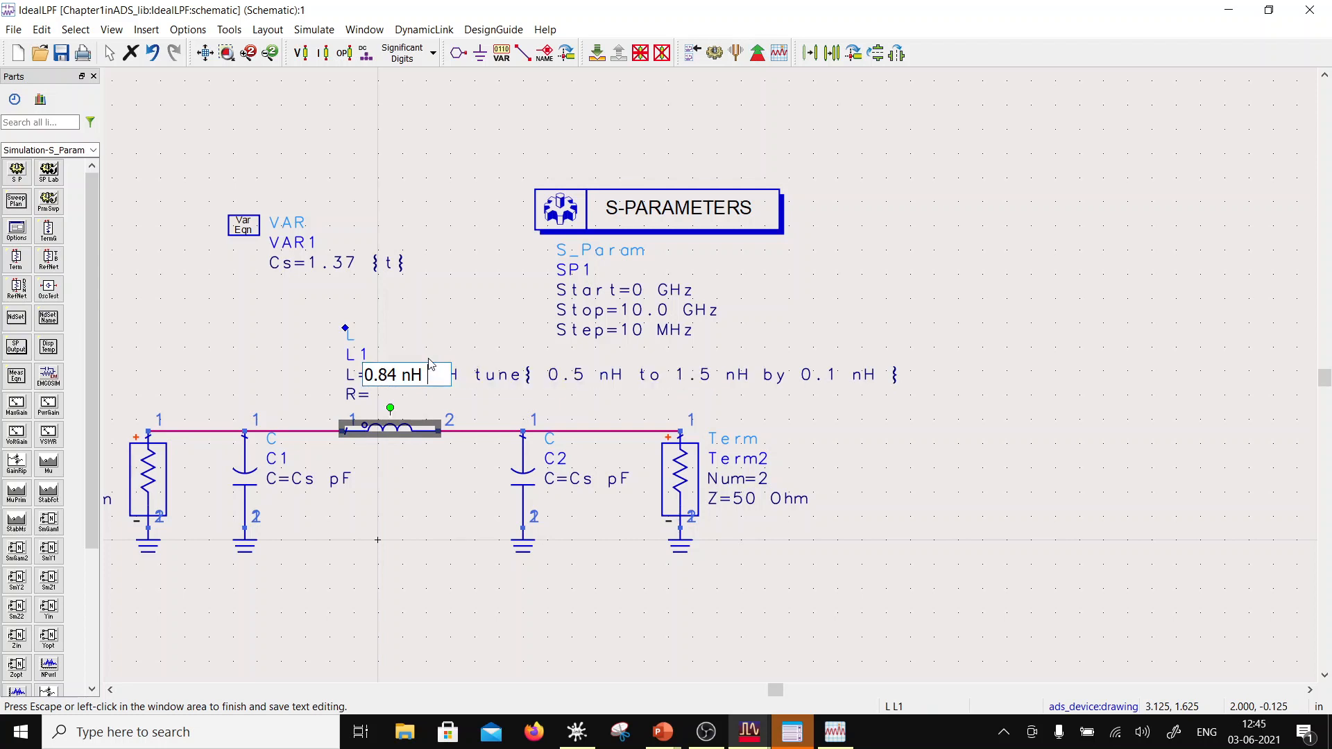
left_click(428, 299)
- Remove the tuning range from the Cs variable in VAR1, leaving Cs at 1.37
double_click(390, 263)
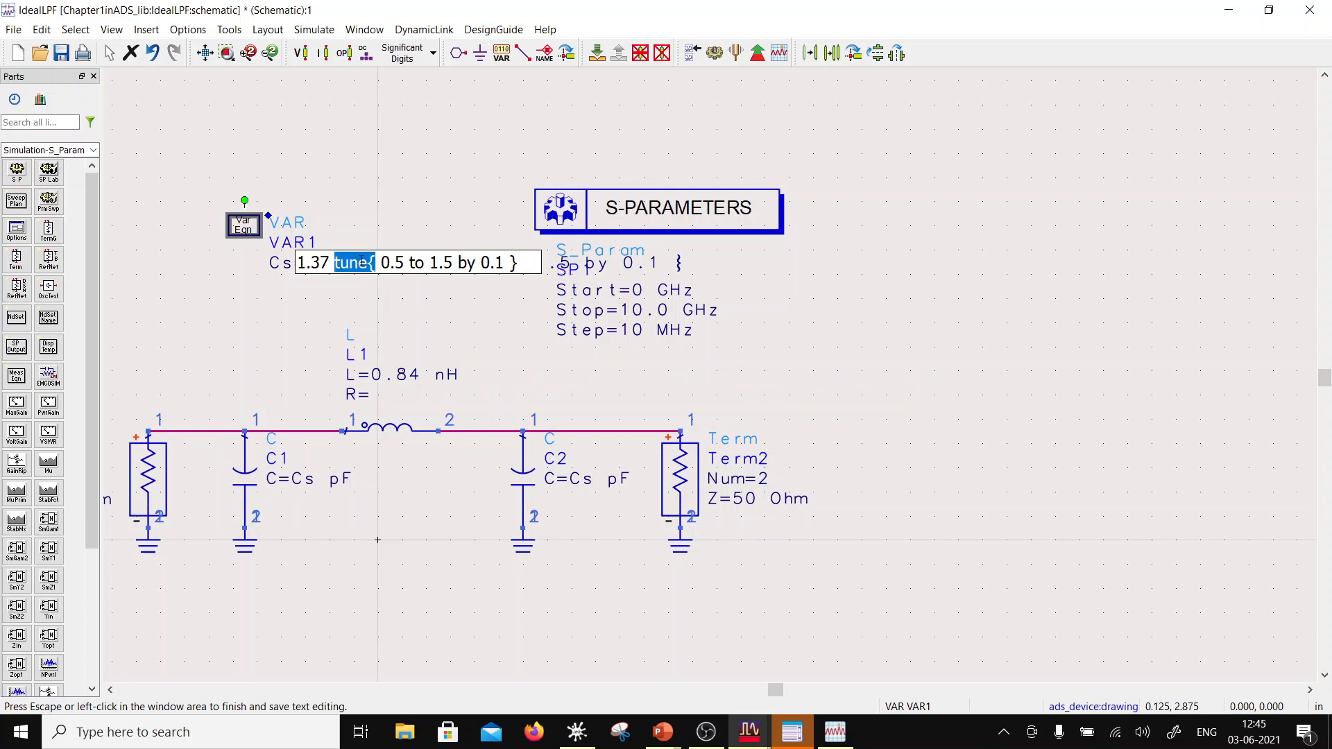
left_click(436, 327)
left_click(380, 267)
left_click_drag(516, 263, 333, 273)
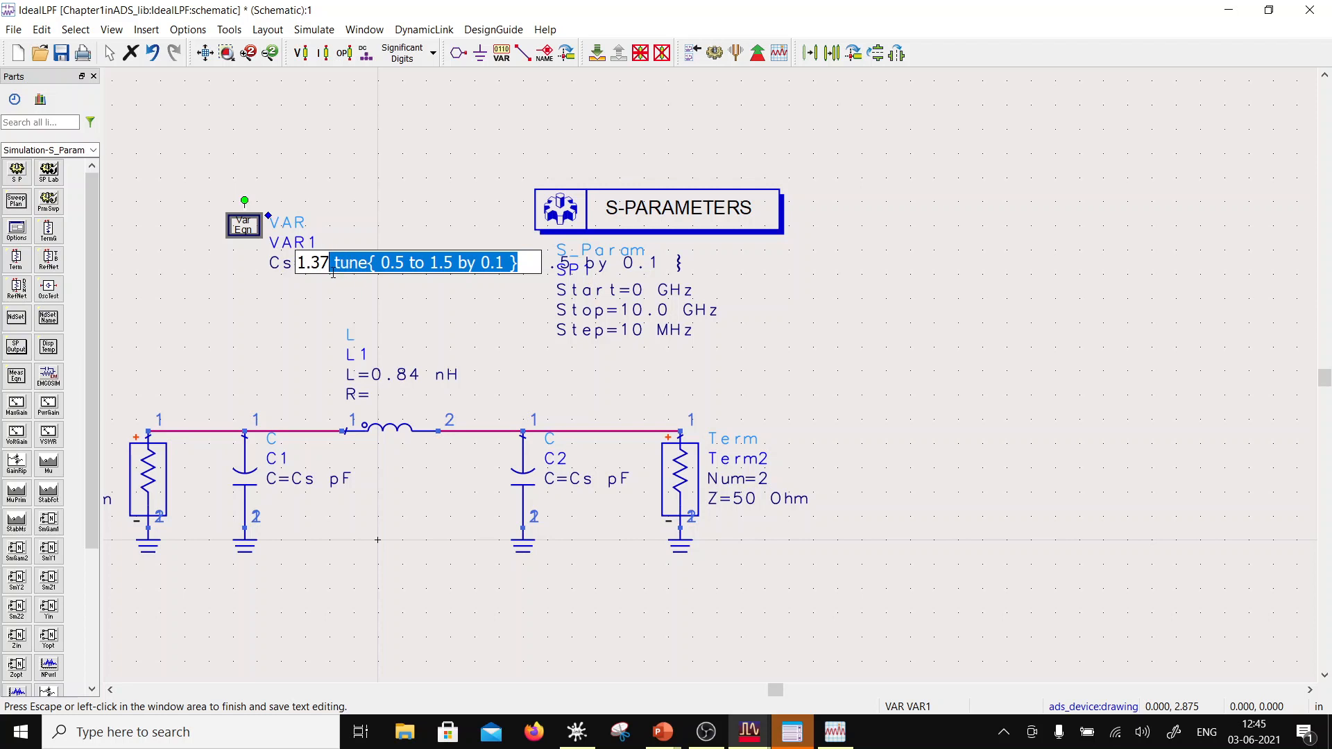
key("Delete")
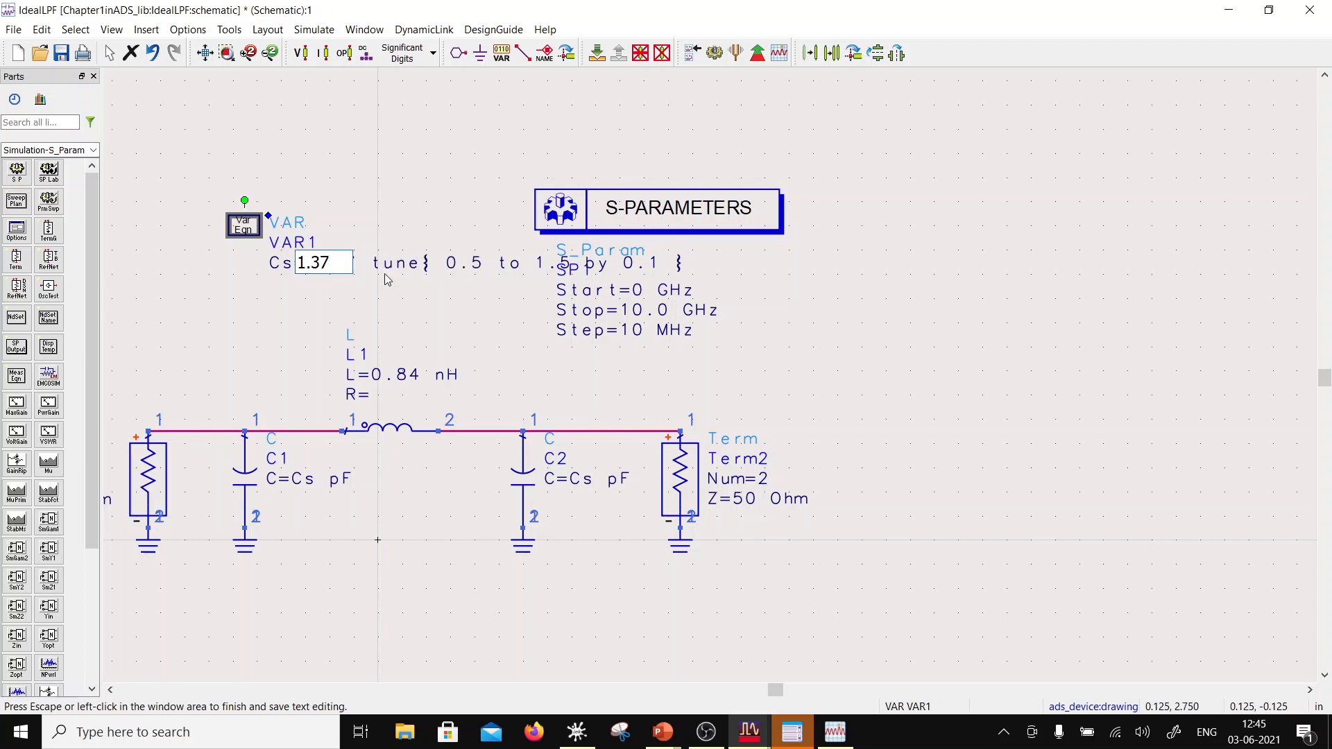
left_click(453, 207)
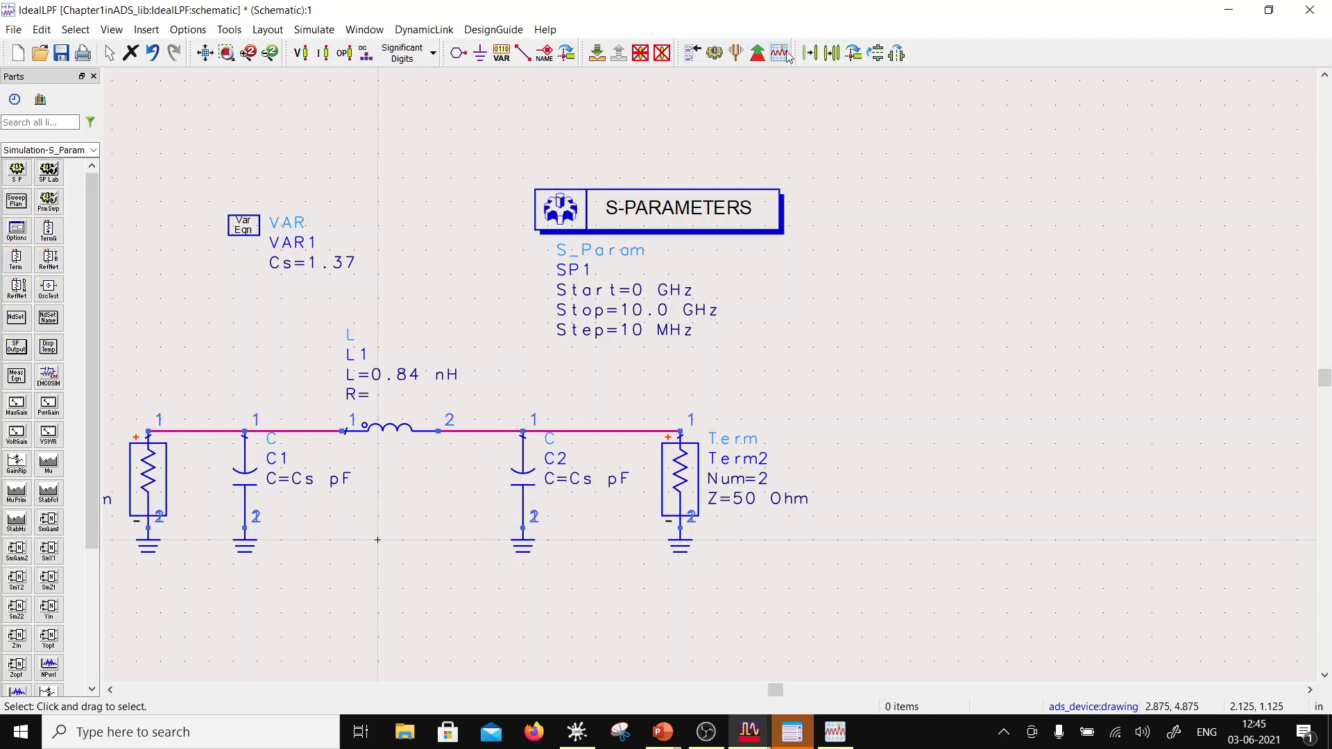
- Try to run the optimization on the schematic, review the simulation messages and close their window
left_click(758, 54)
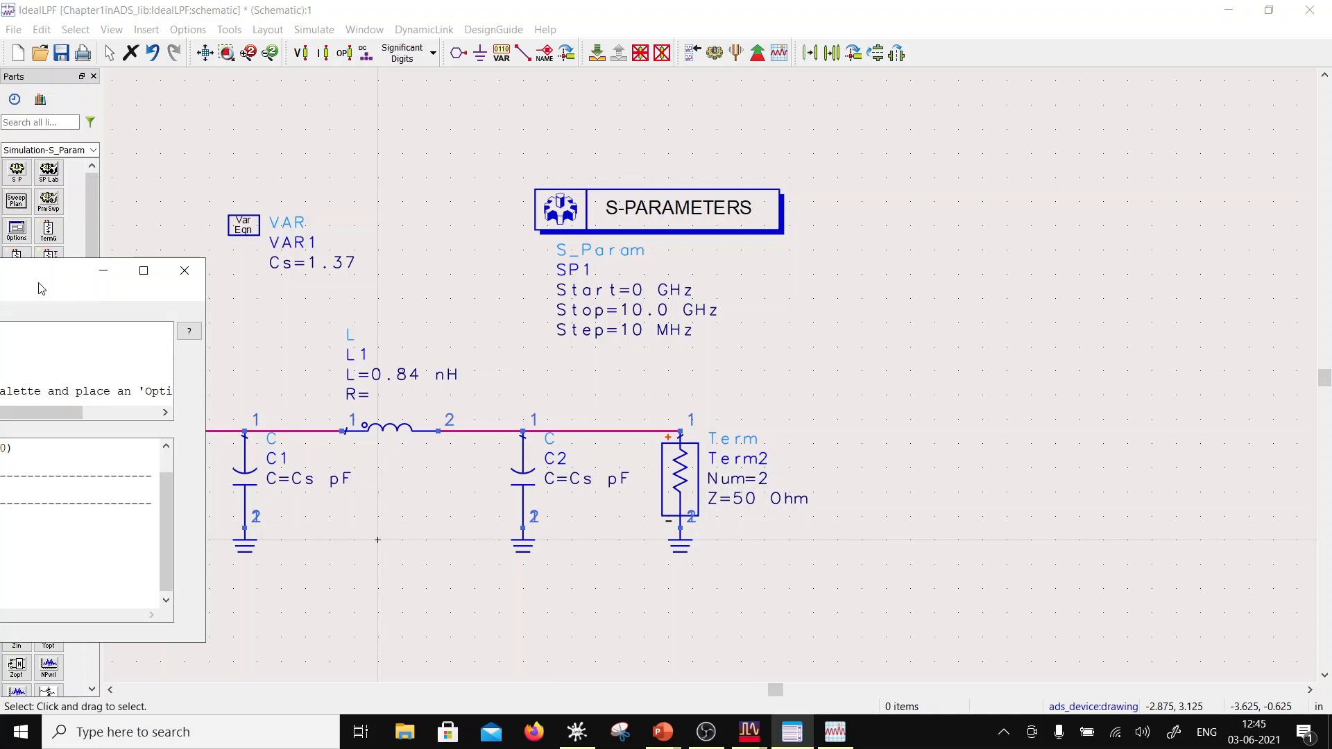
left_click_drag(48, 279, 547, 159)
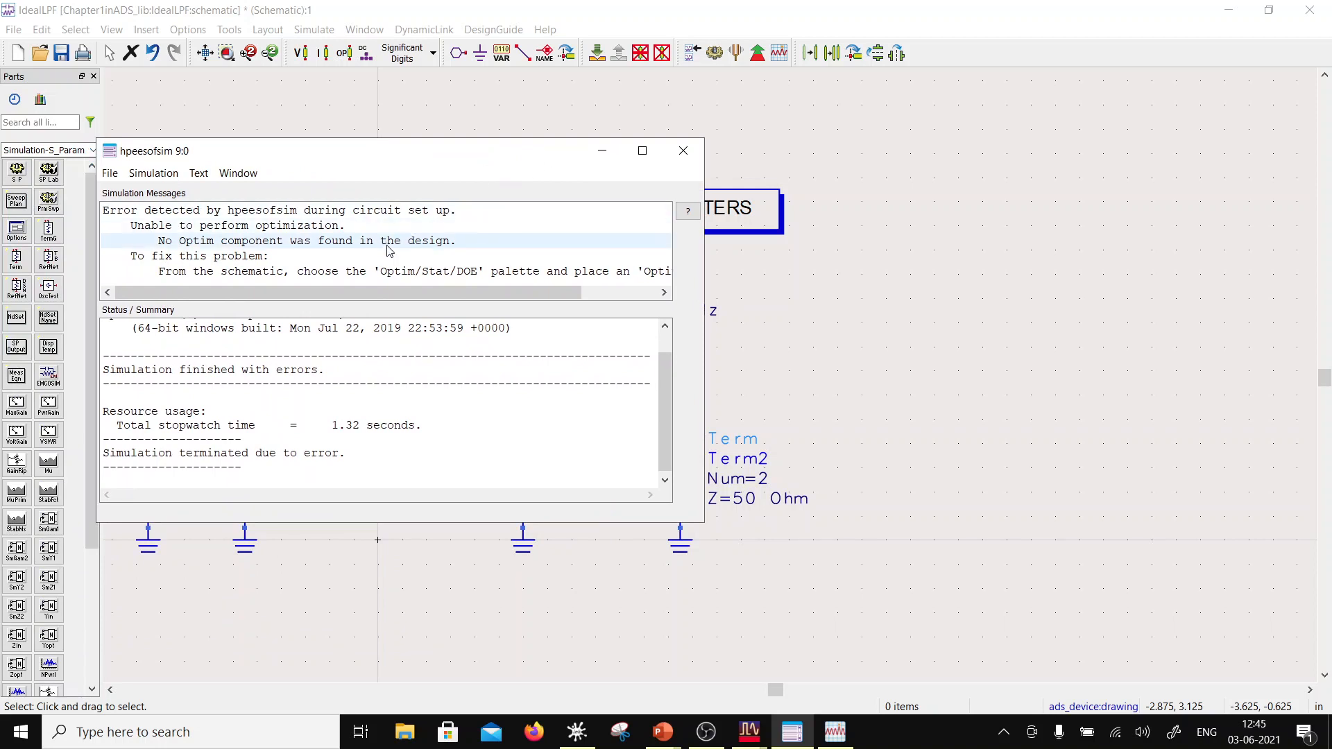
left_click(683, 151)
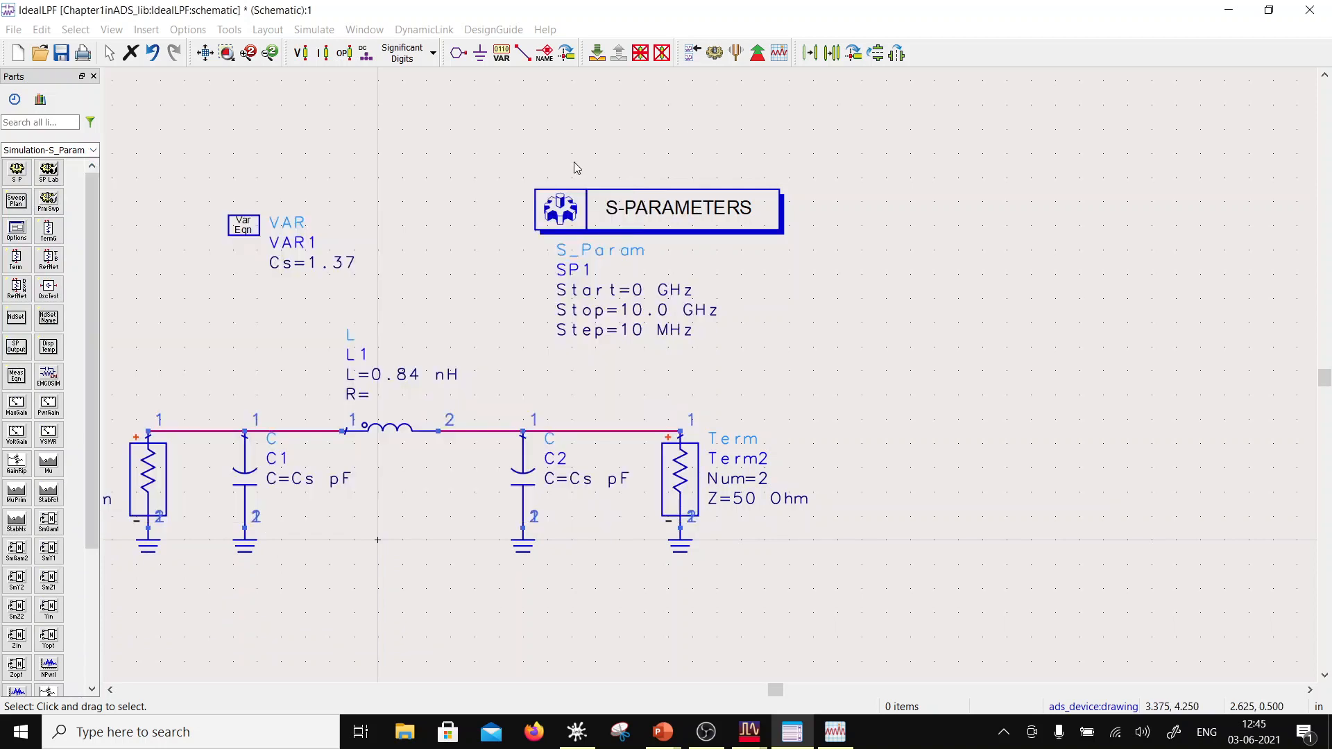
- Place one Optim controller from the Optim/Stat/DOE component set beside the S-PARAMETERS block
left_click(95, 150)
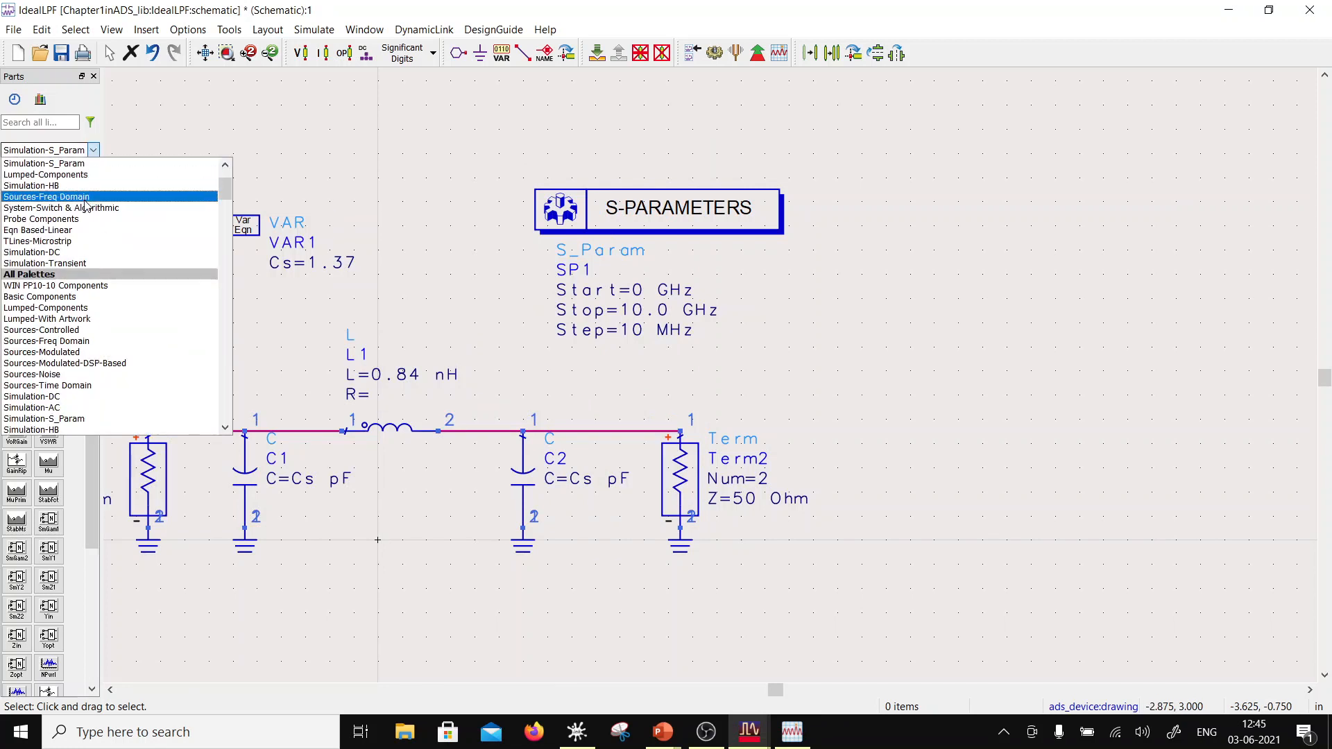
scroll(85, 208, "down", 2)
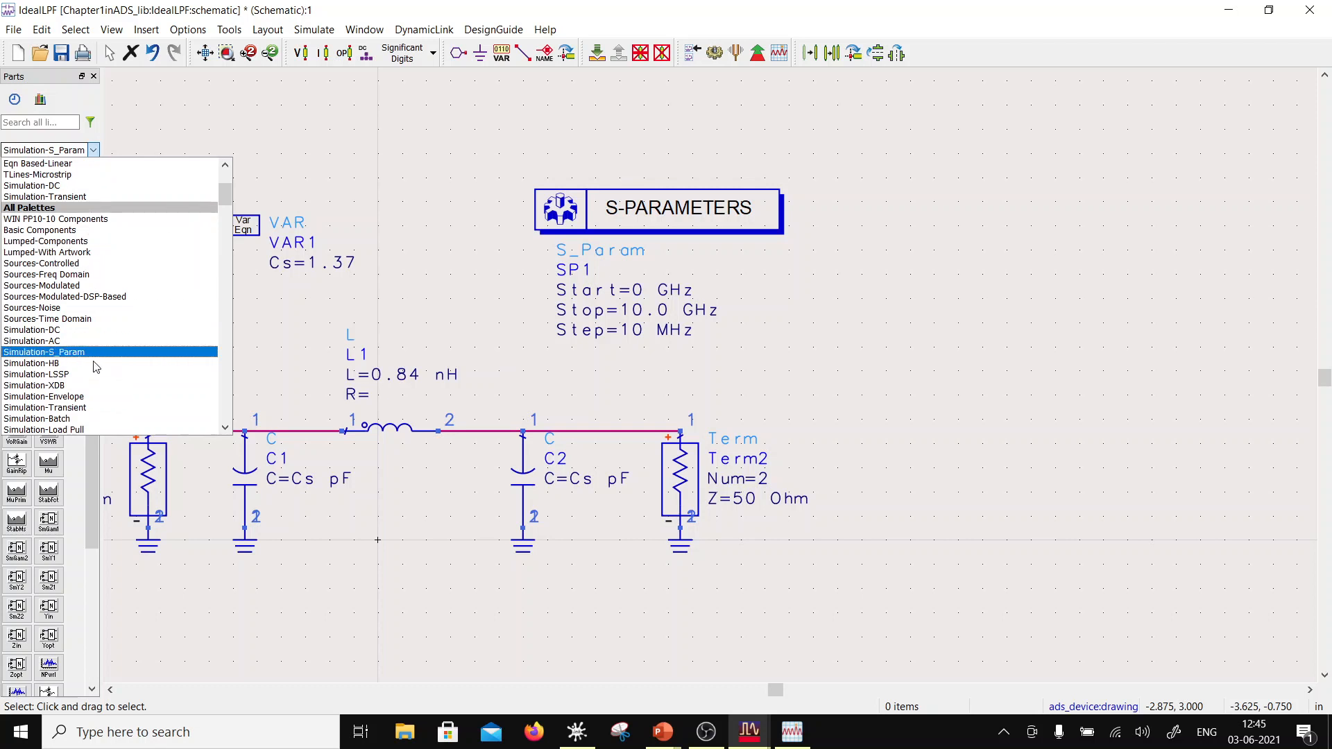
scroll(103, 394, "up", 3)
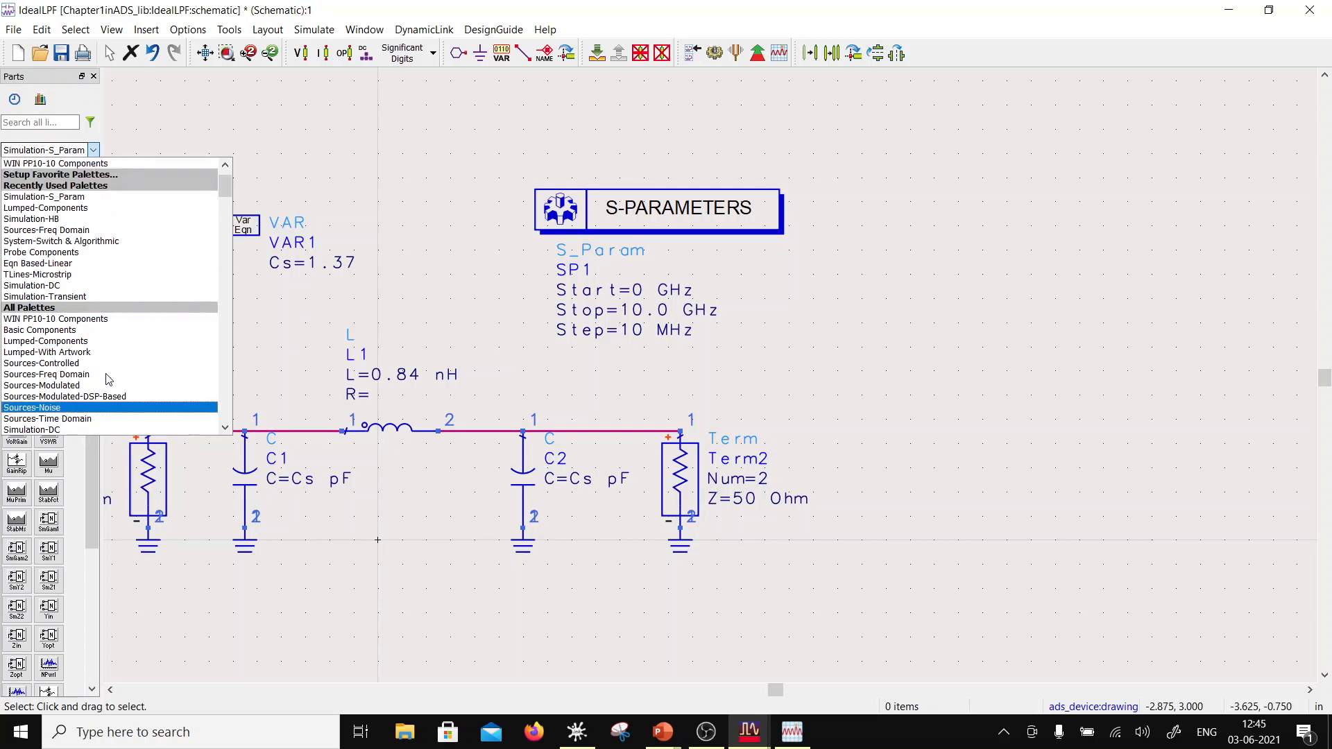
scroll(115, 347, "down", 5)
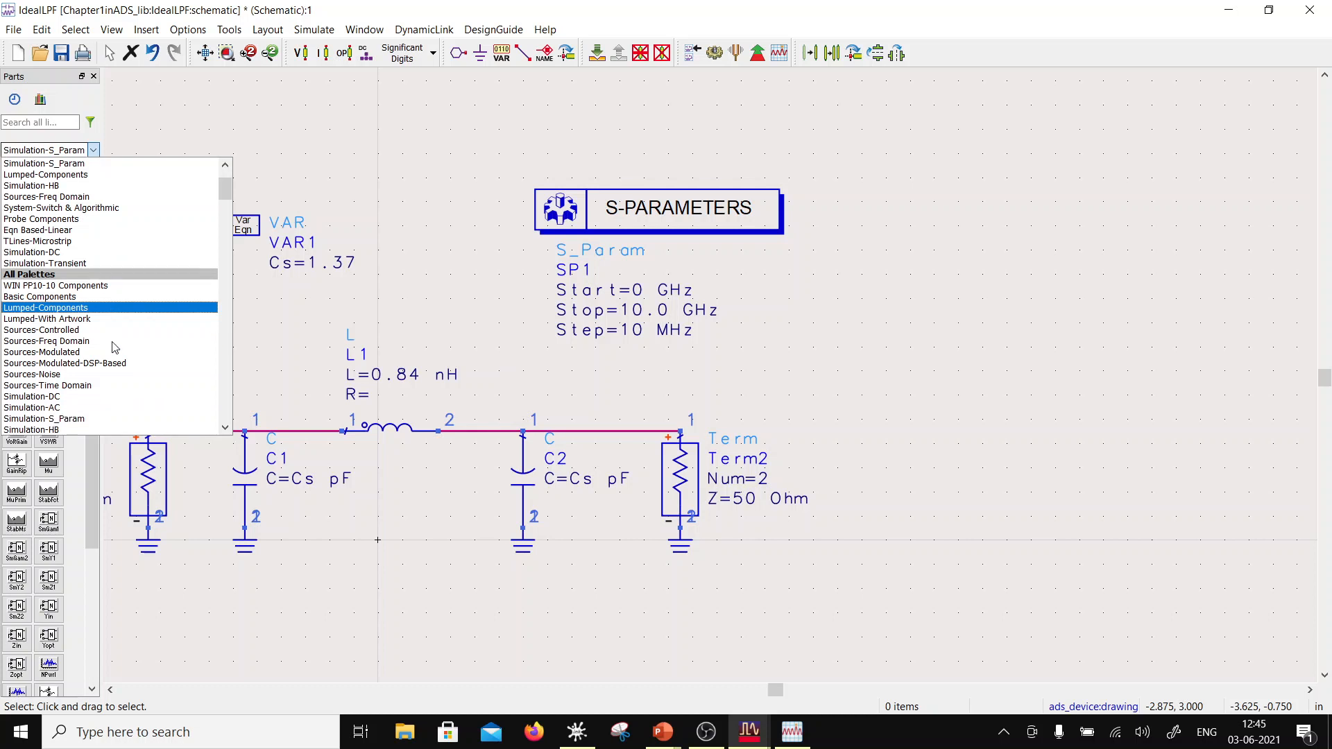
scroll(115, 346, "down", 2)
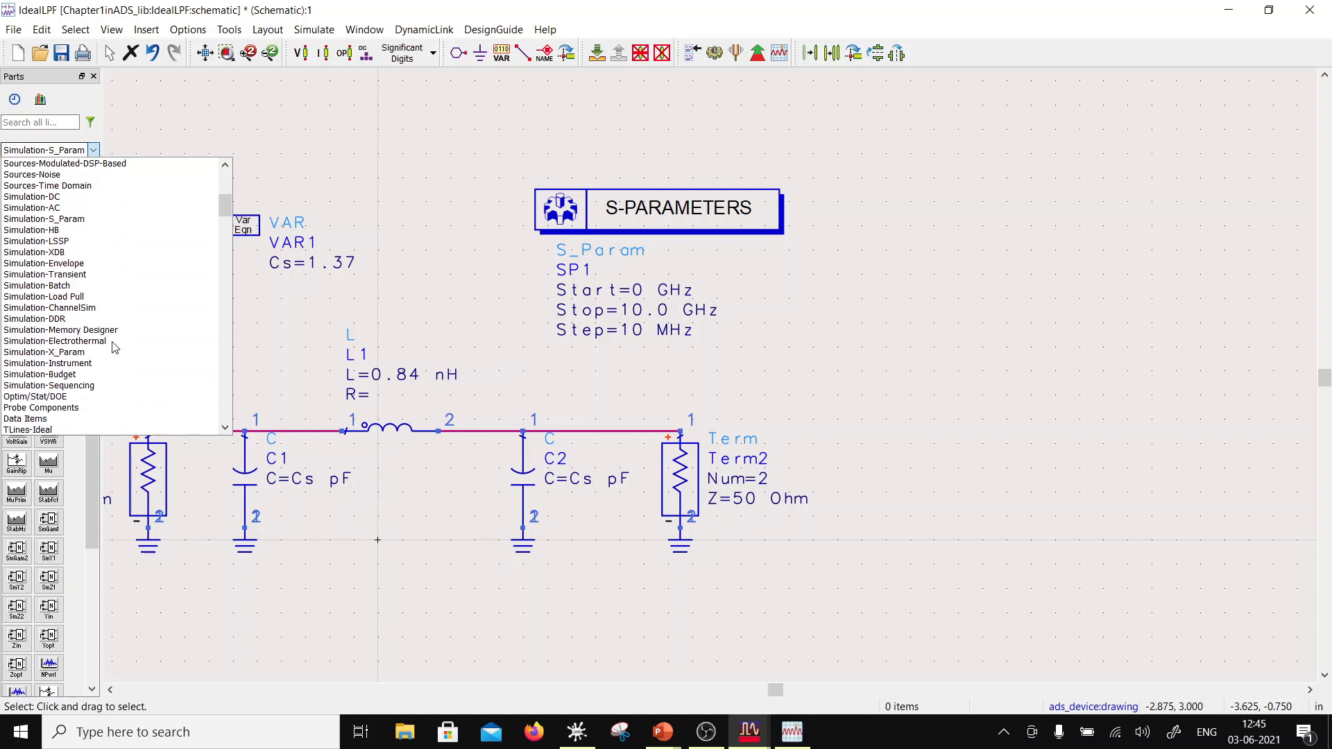
left_click(70, 397)
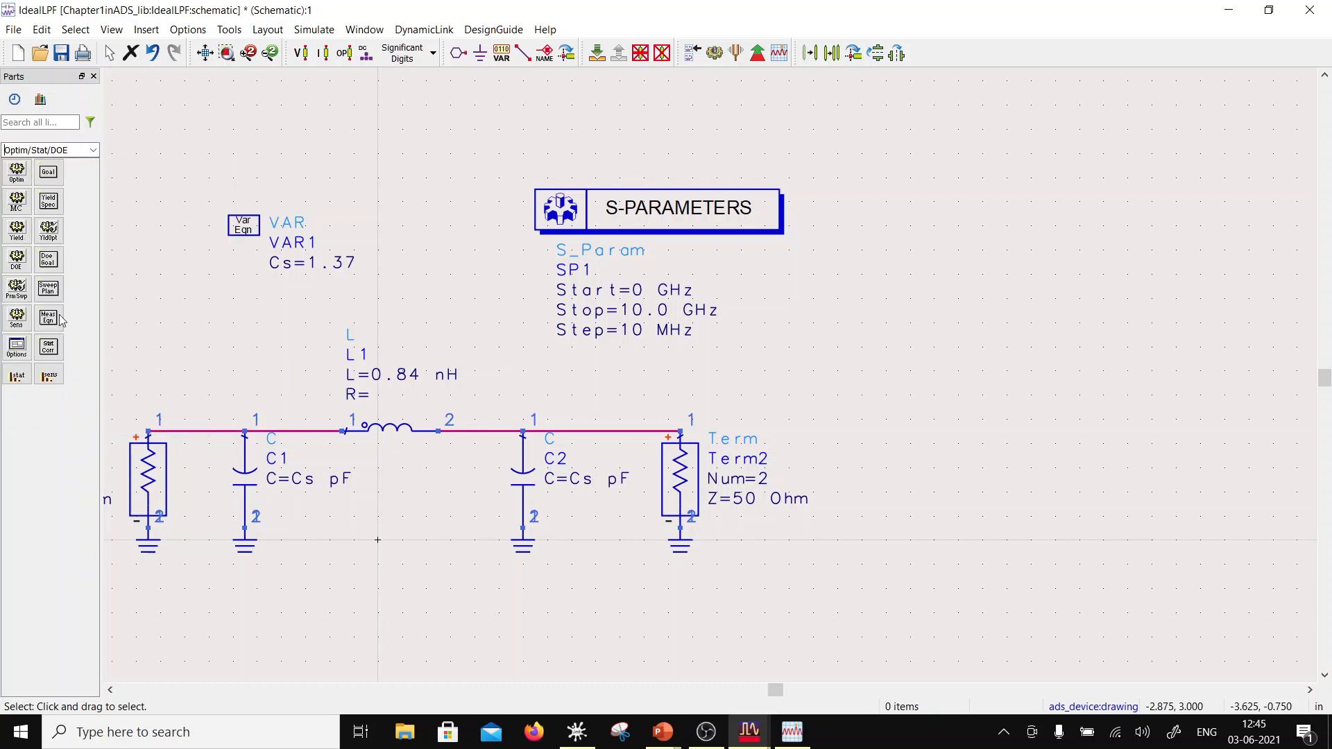
left_click(16, 172)
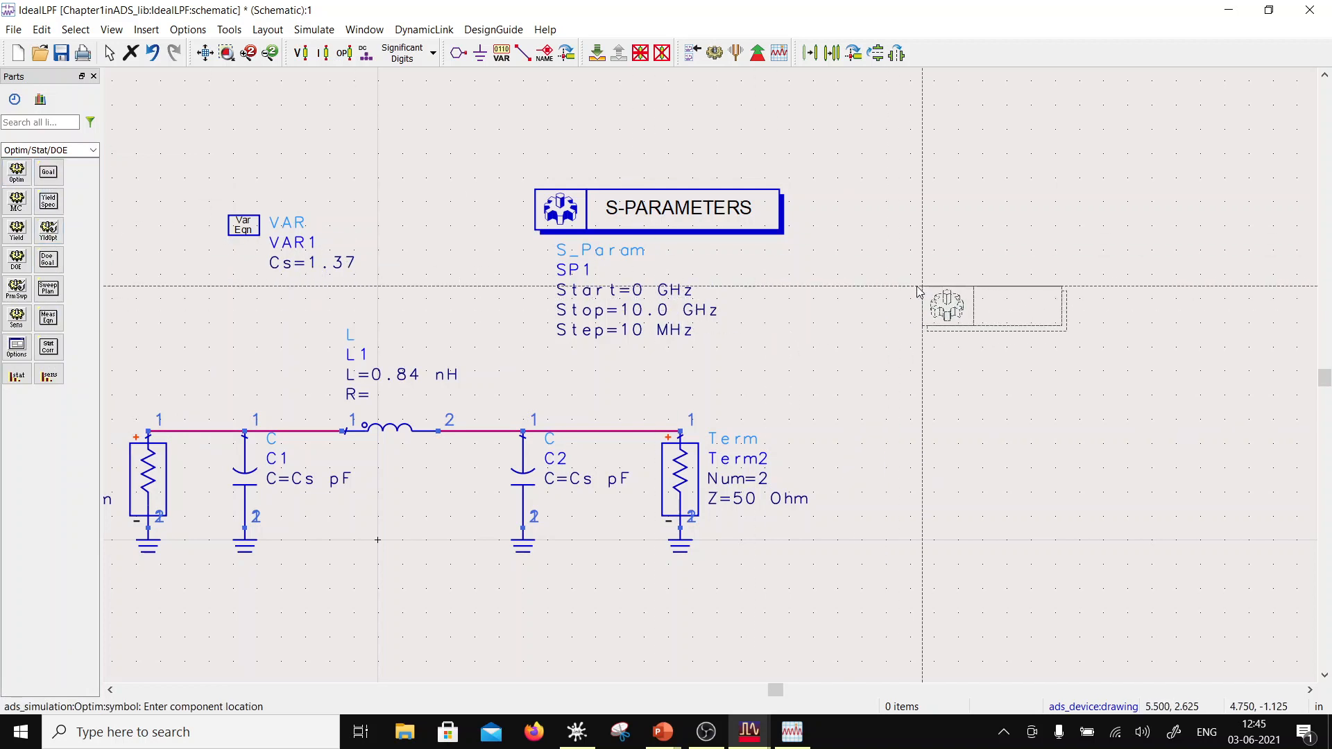
left_click(898, 208)
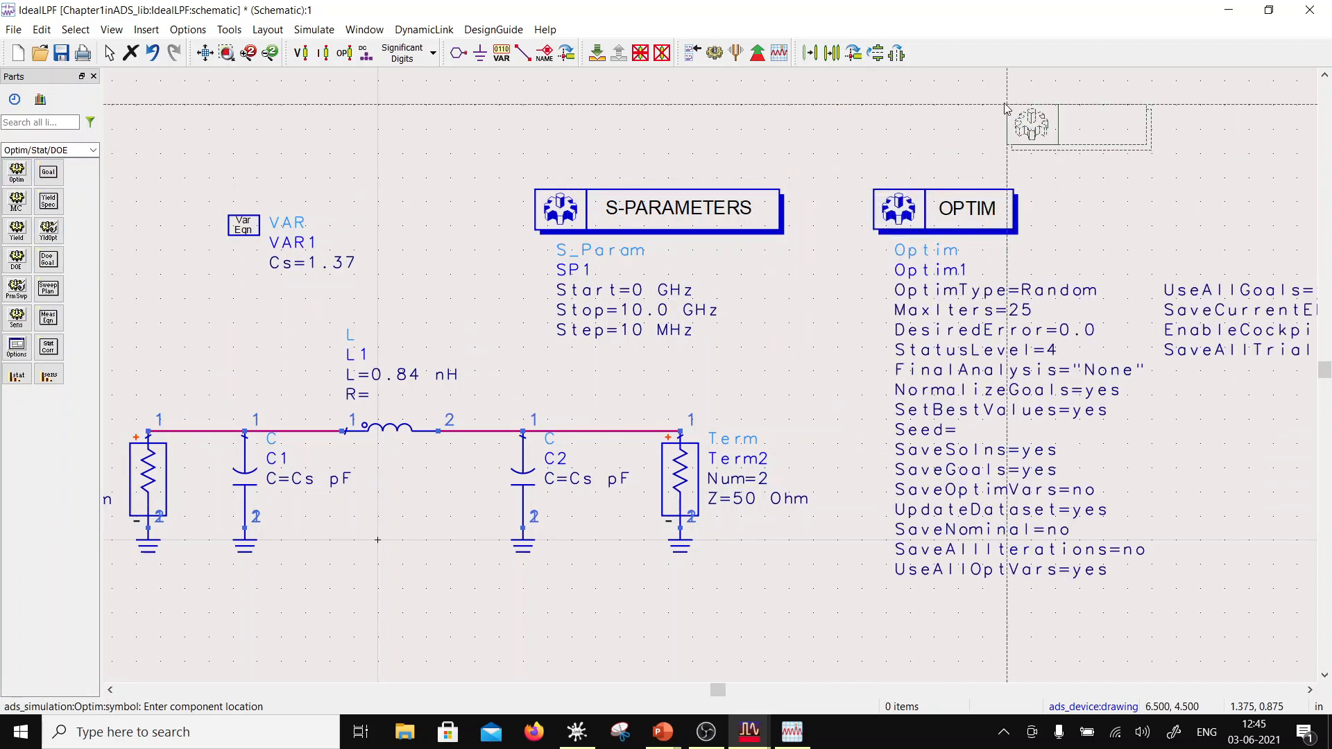
key("Escape")
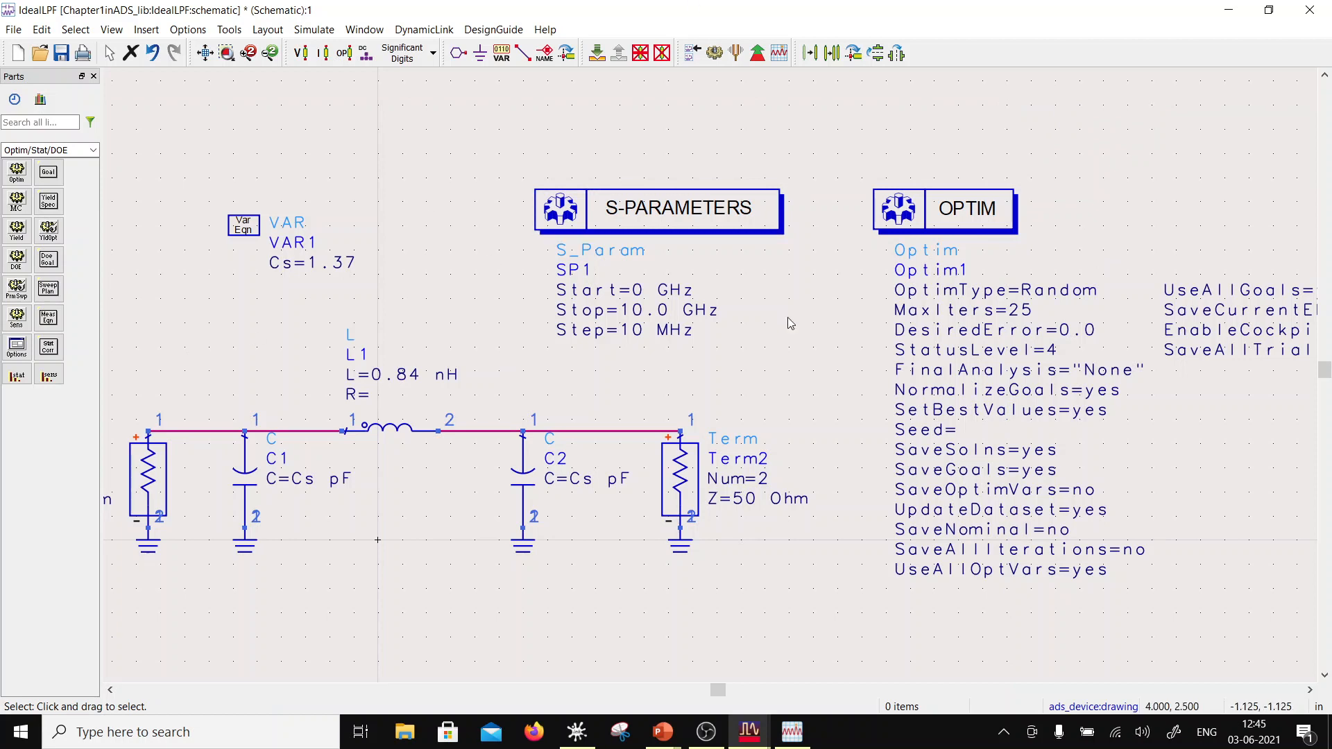
- Set the Optim1 controller's number of iterations to 50, keeping the Random optimization type and the default advanced stopping criteria
double_click(942, 243)
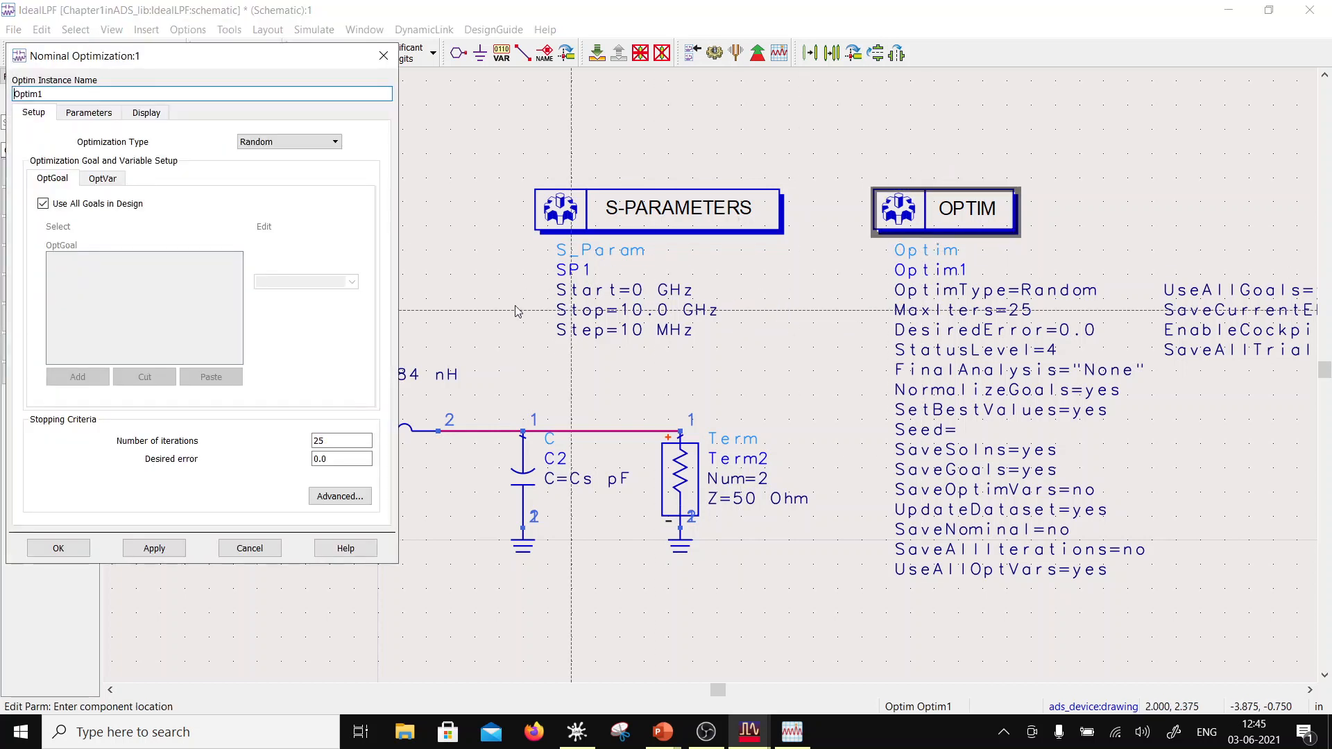
left_click(300, 142)
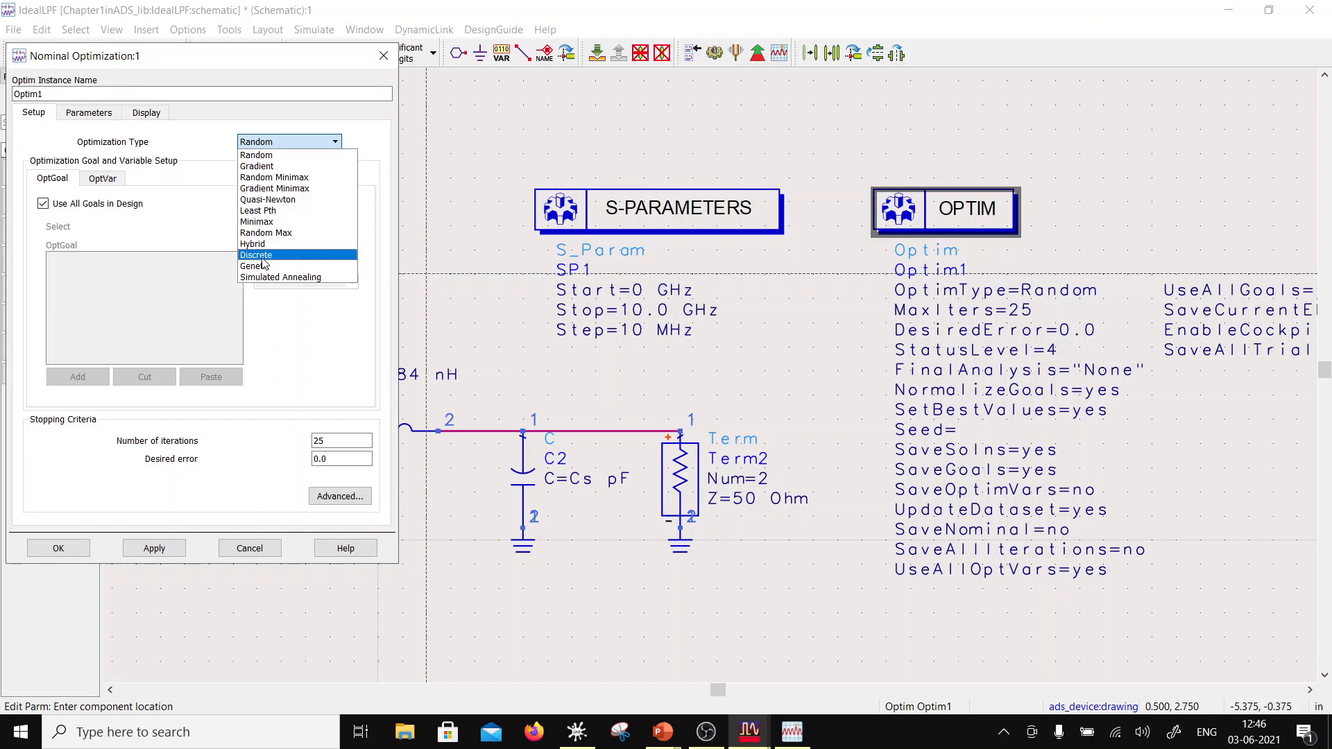
left_click(303, 349)
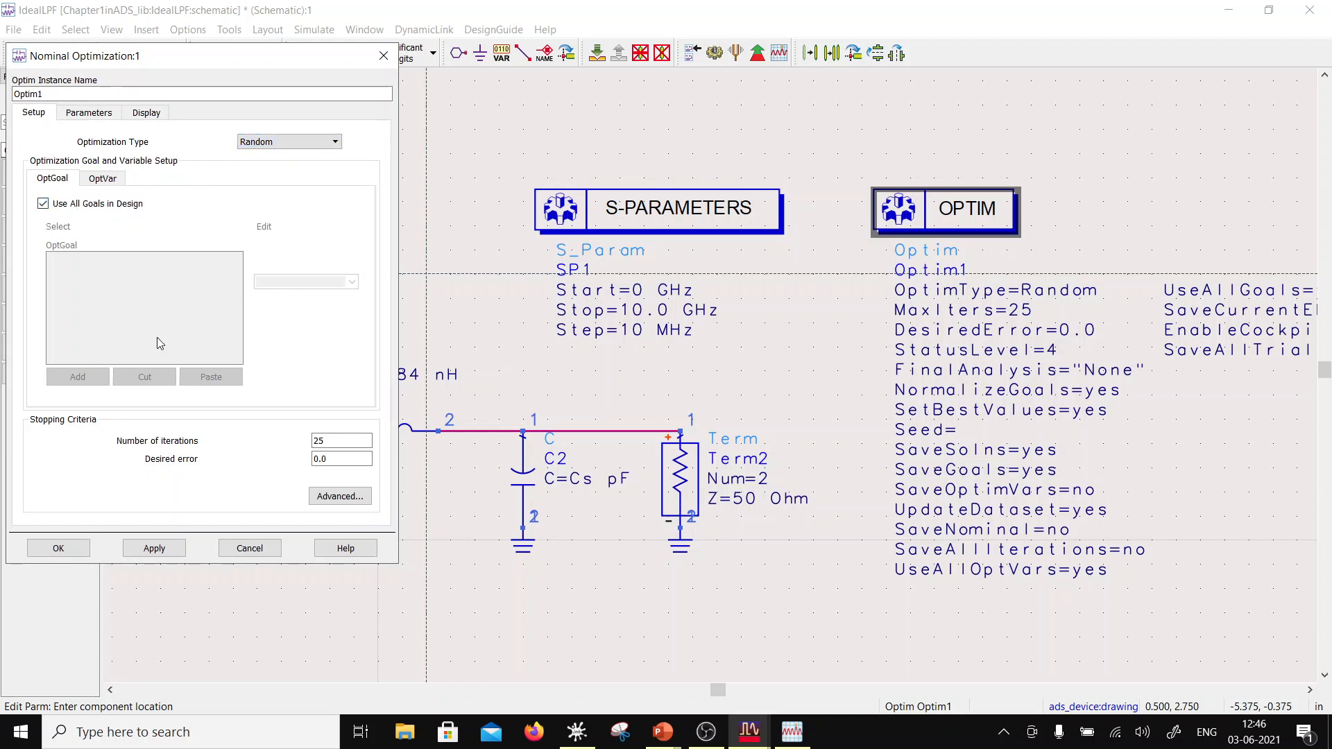
left_click_drag(329, 441, 310, 443)
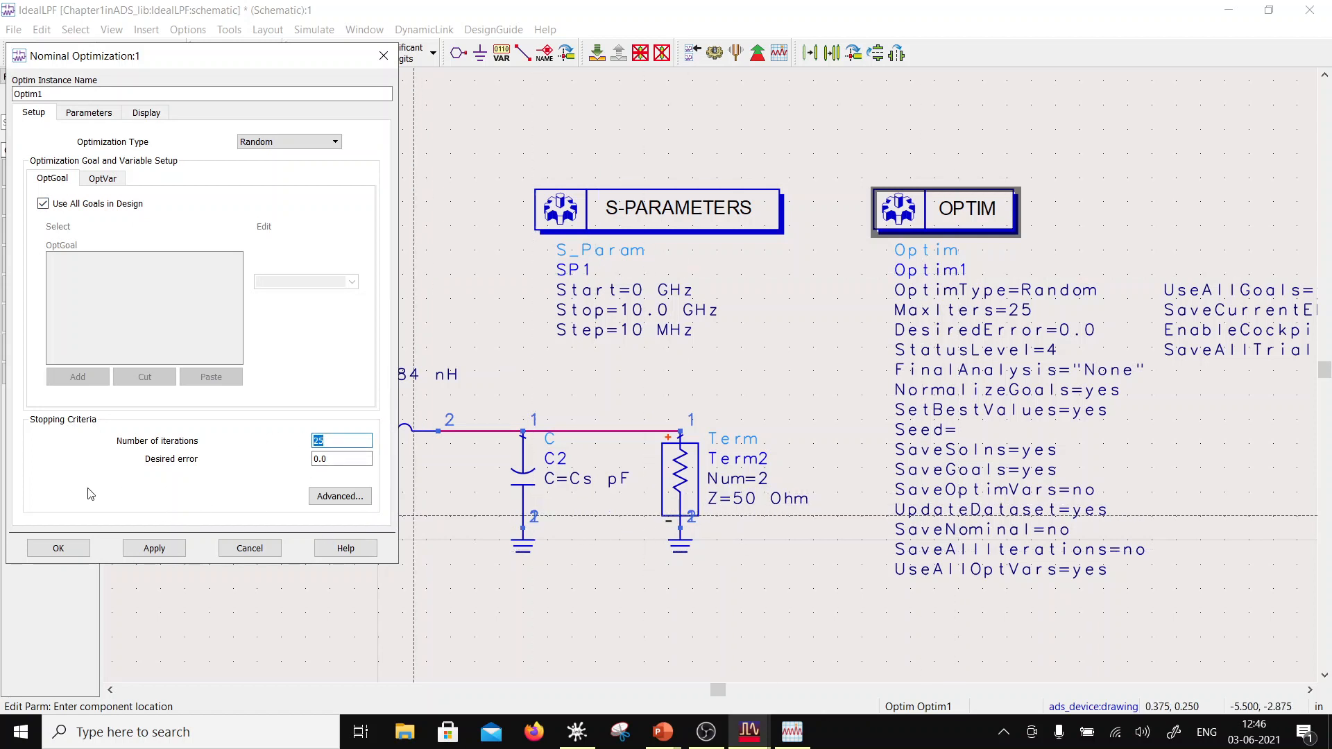
type("50")
left_click(331, 460)
left_click(345, 498)
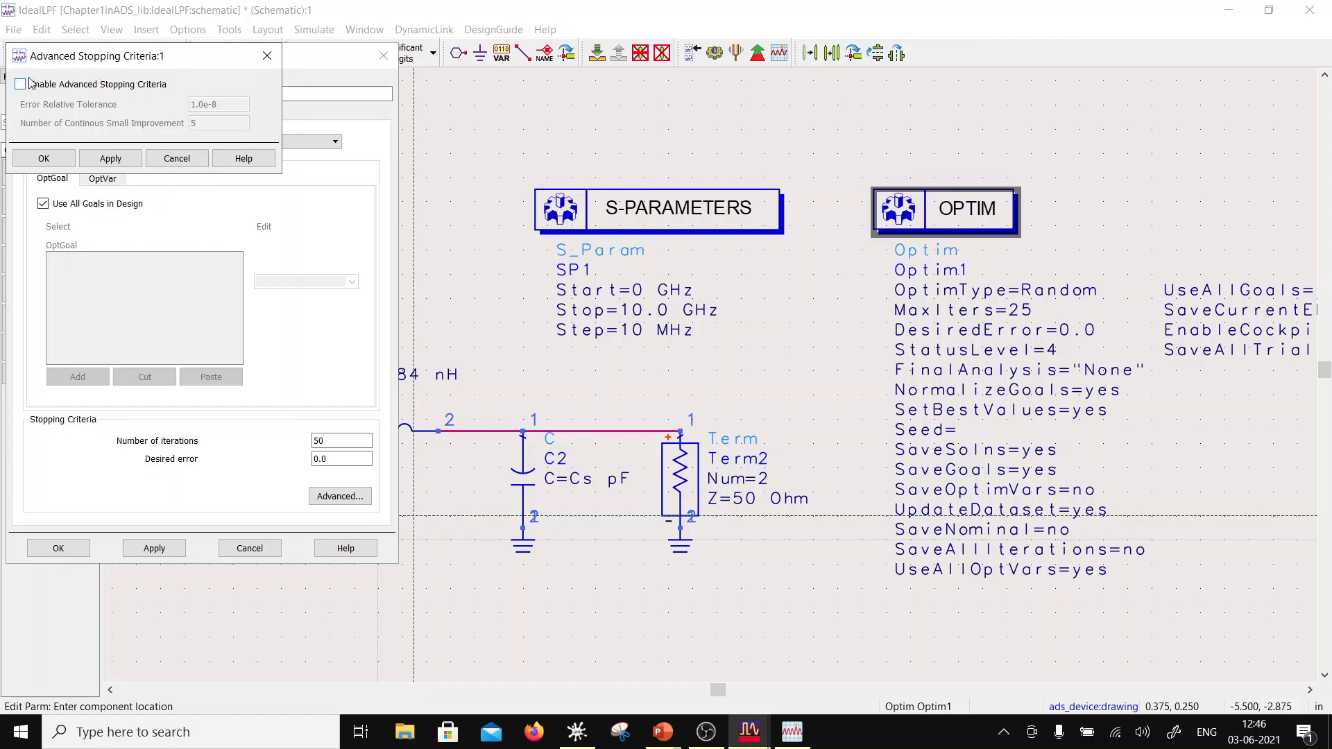
left_click(267, 55)
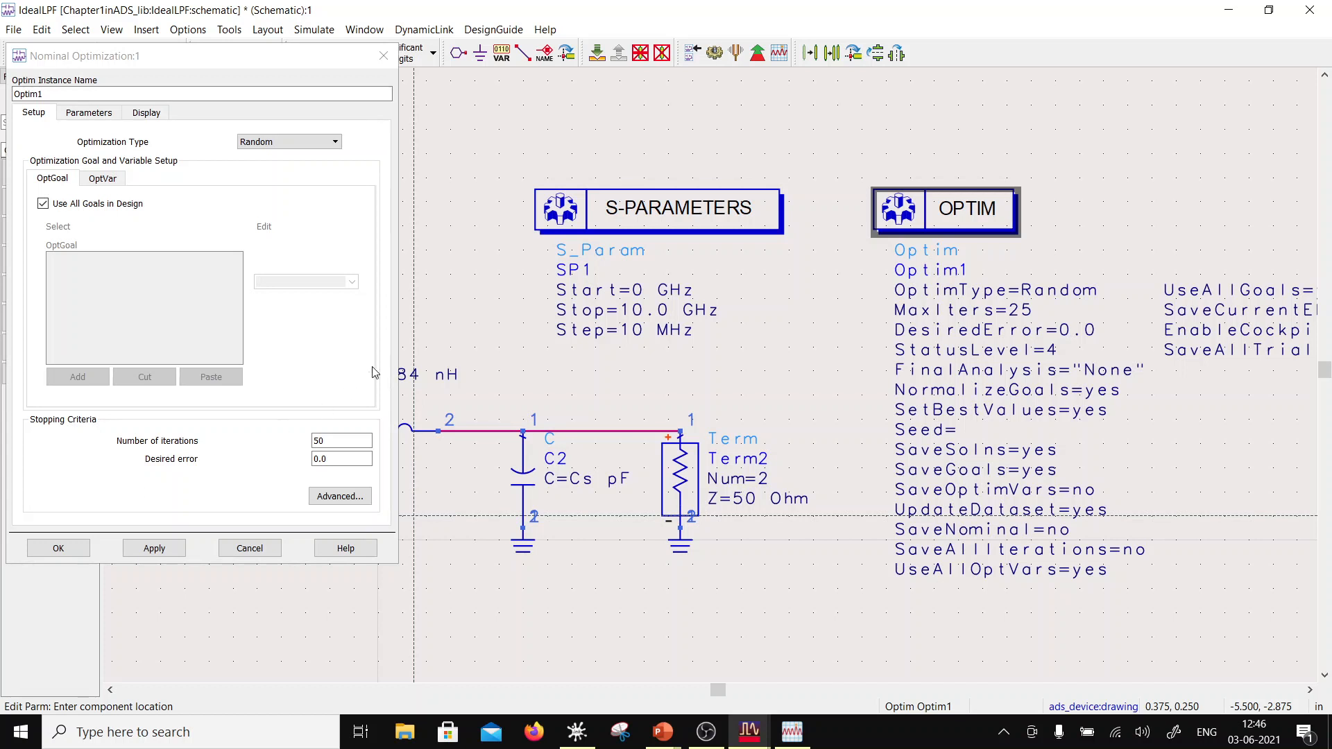
left_click(61, 548)
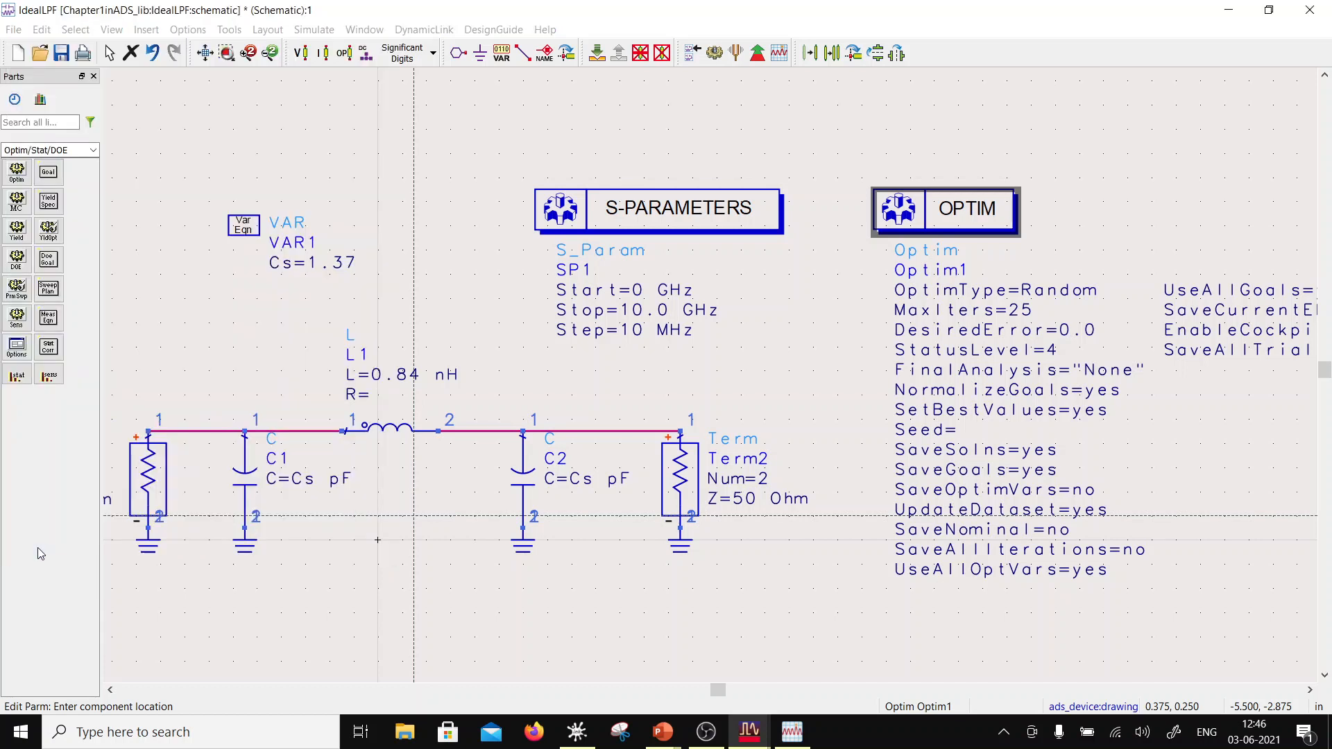
- Place one Goal component from the Optim/Stat/DOE set below the OPTIM controller's parameter list
left_click(48, 171)
scroll(799, 503, "down", 2)
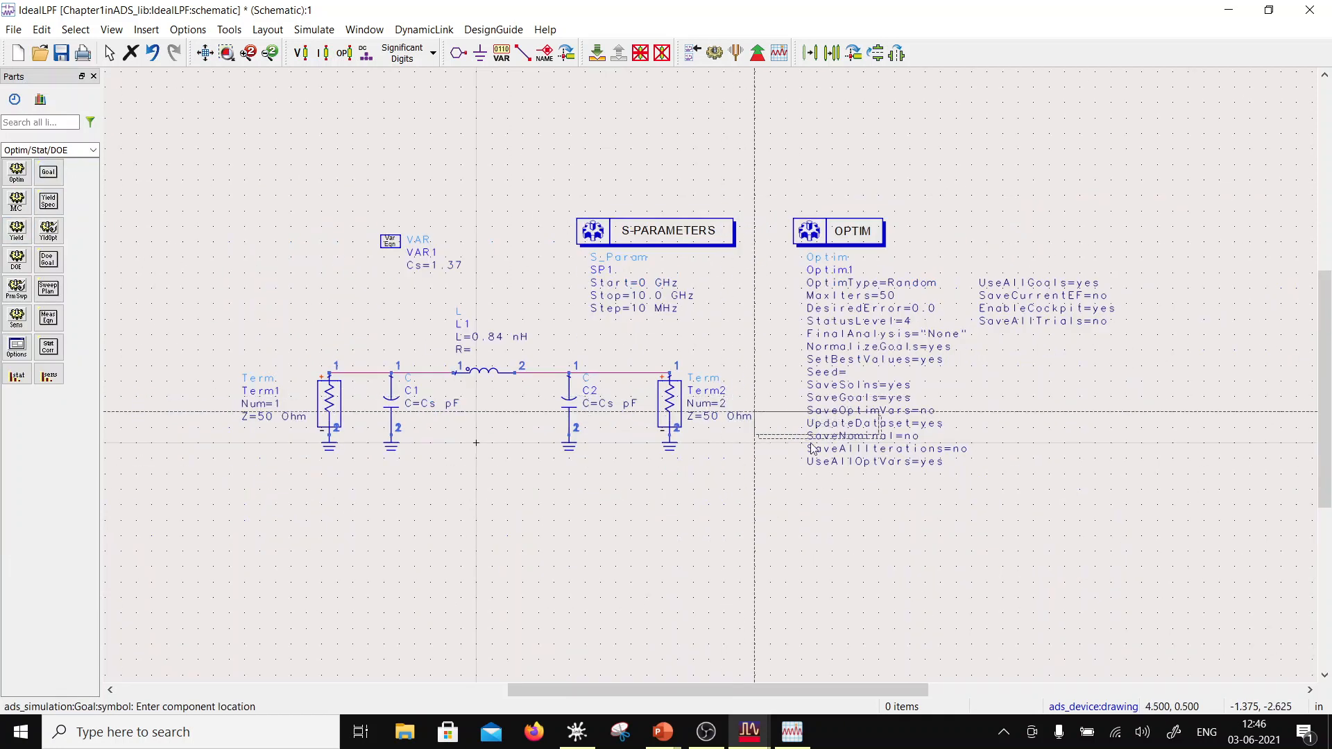
left_click(799, 502)
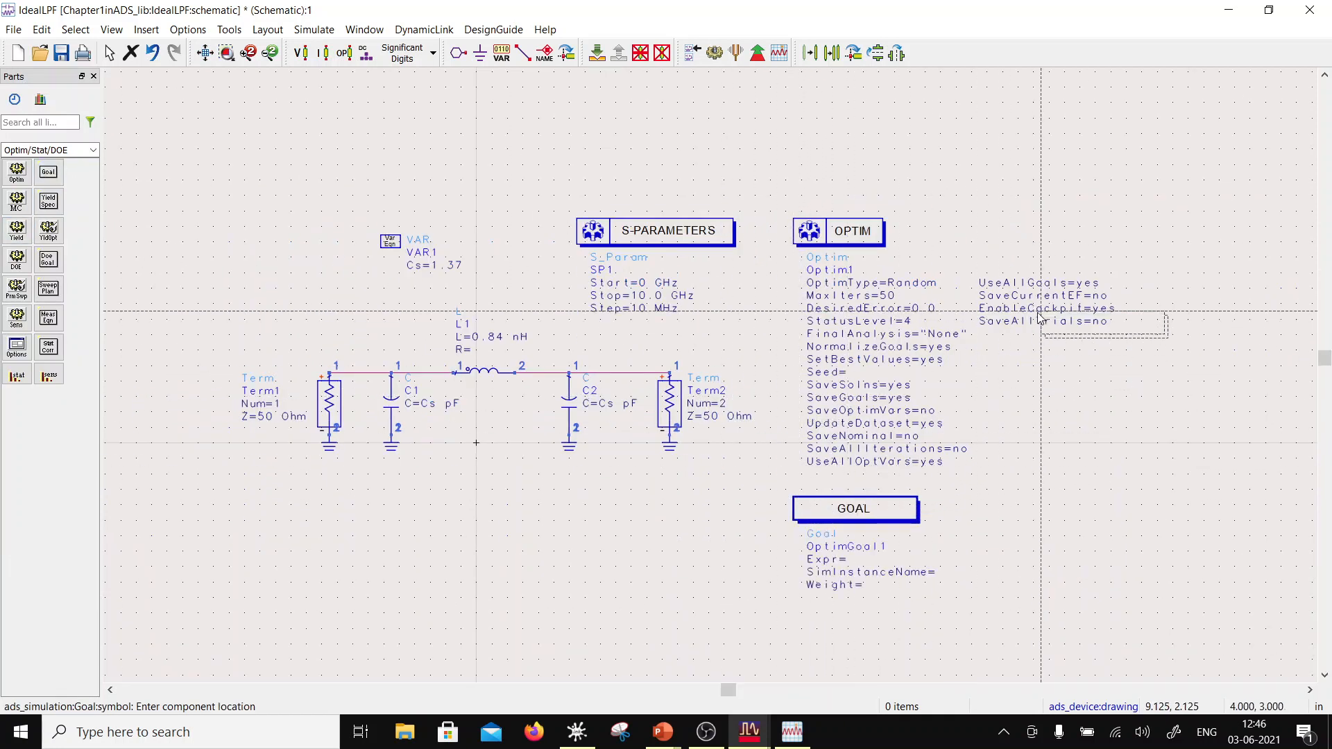
key("Escape")
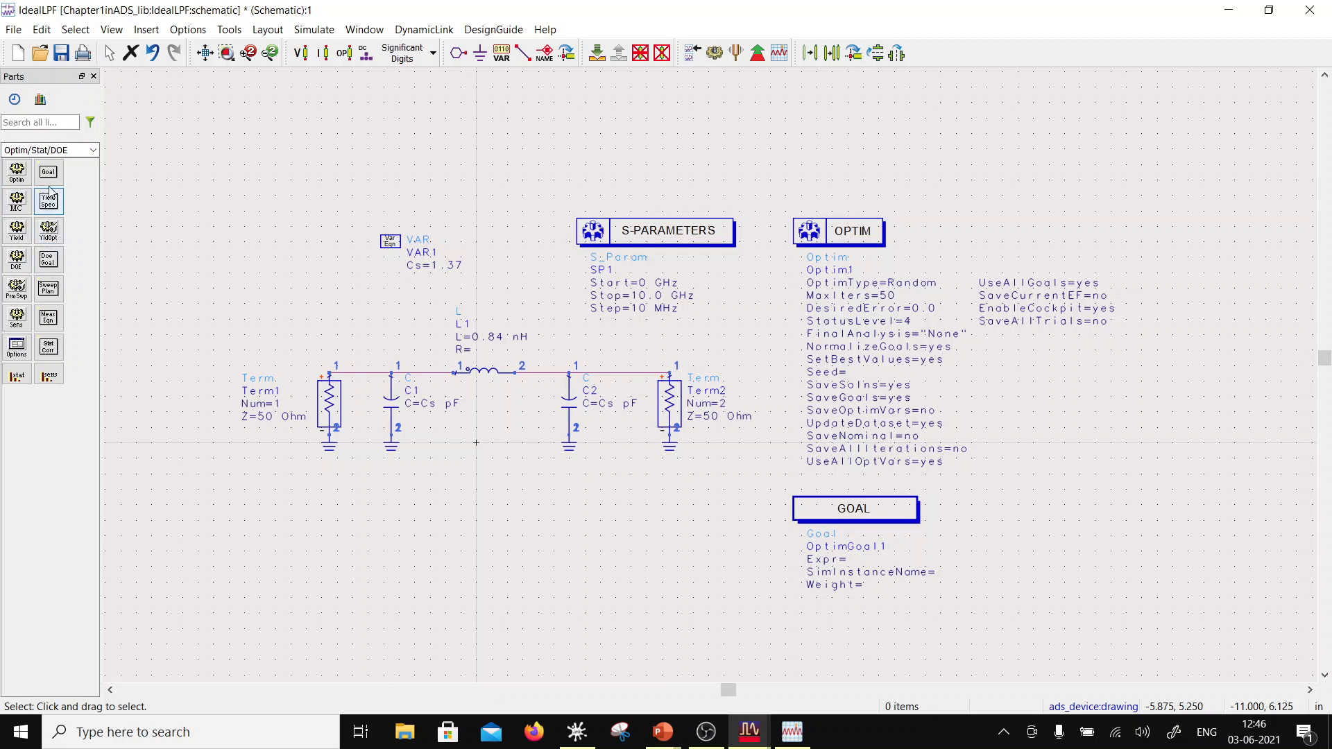
- Define the optimization goal with the expression dB(S(1,1)) and the analysis SP1
double_click(829, 514)
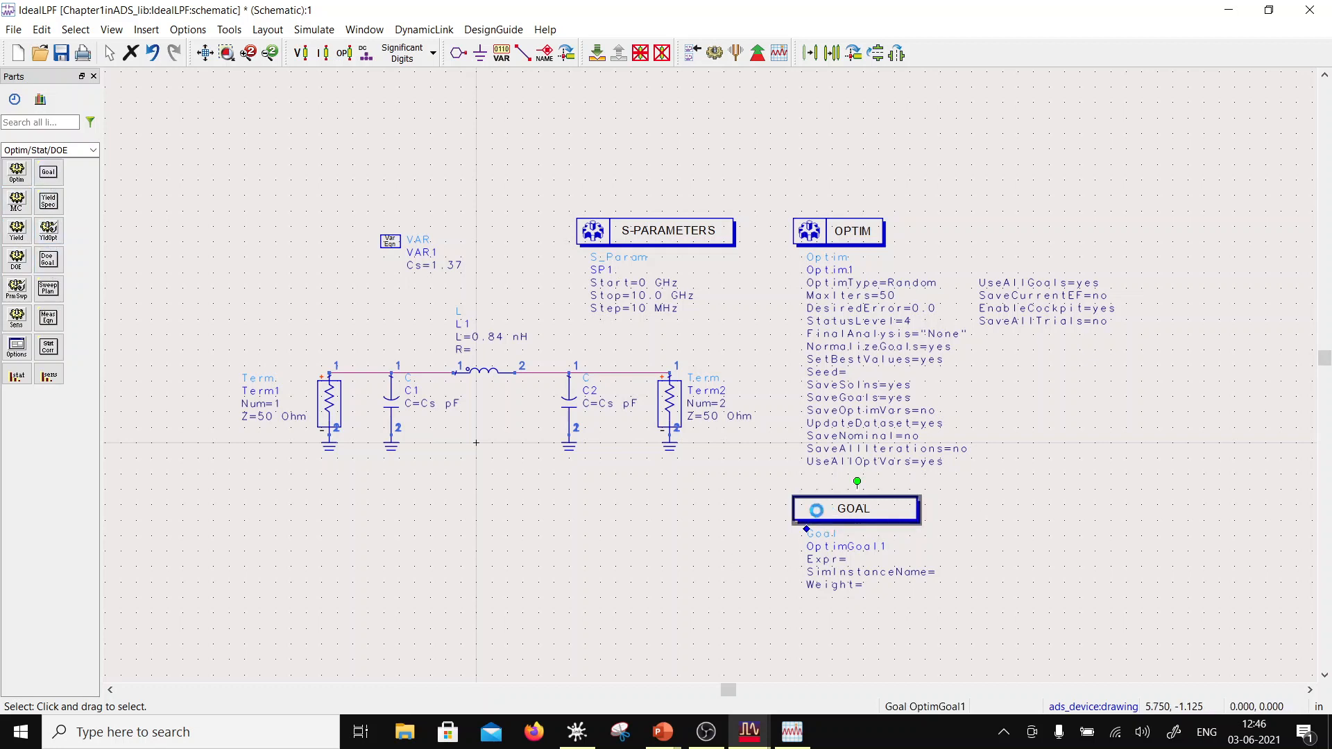
left_click(154, 144)
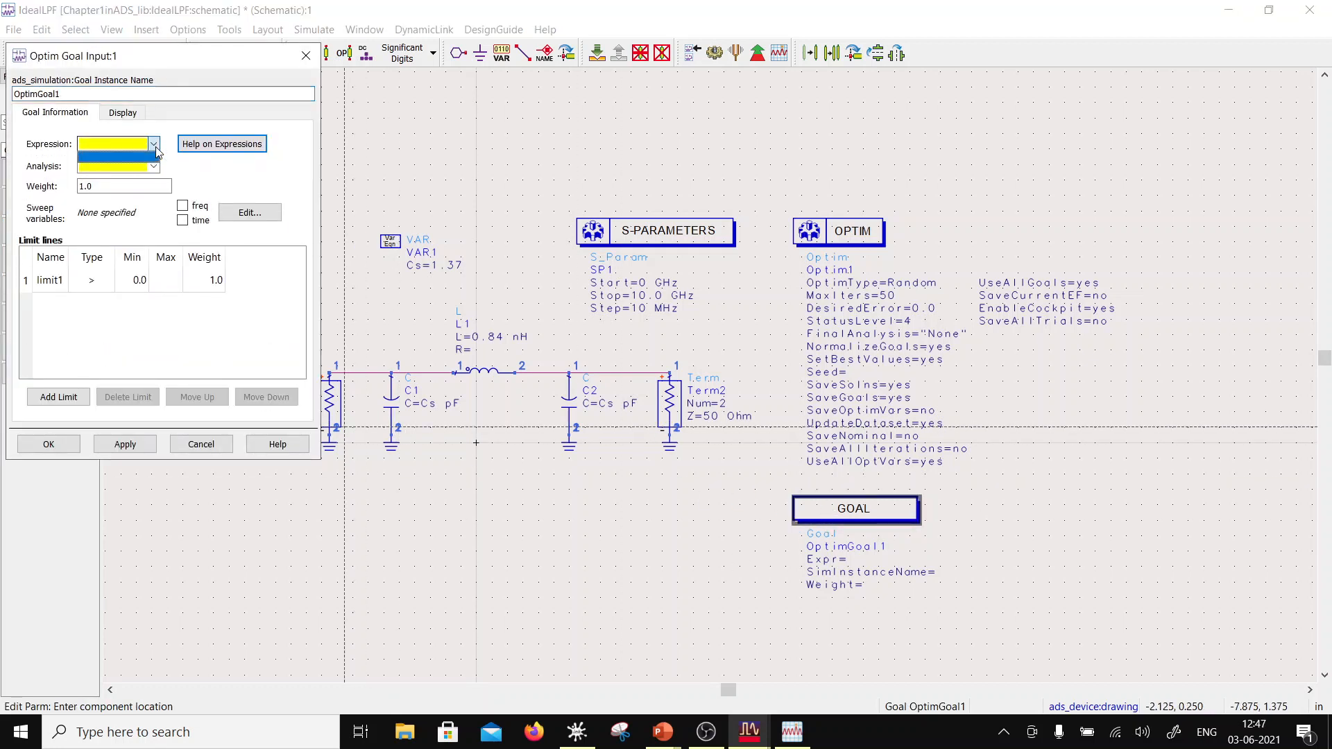
left_click(156, 151)
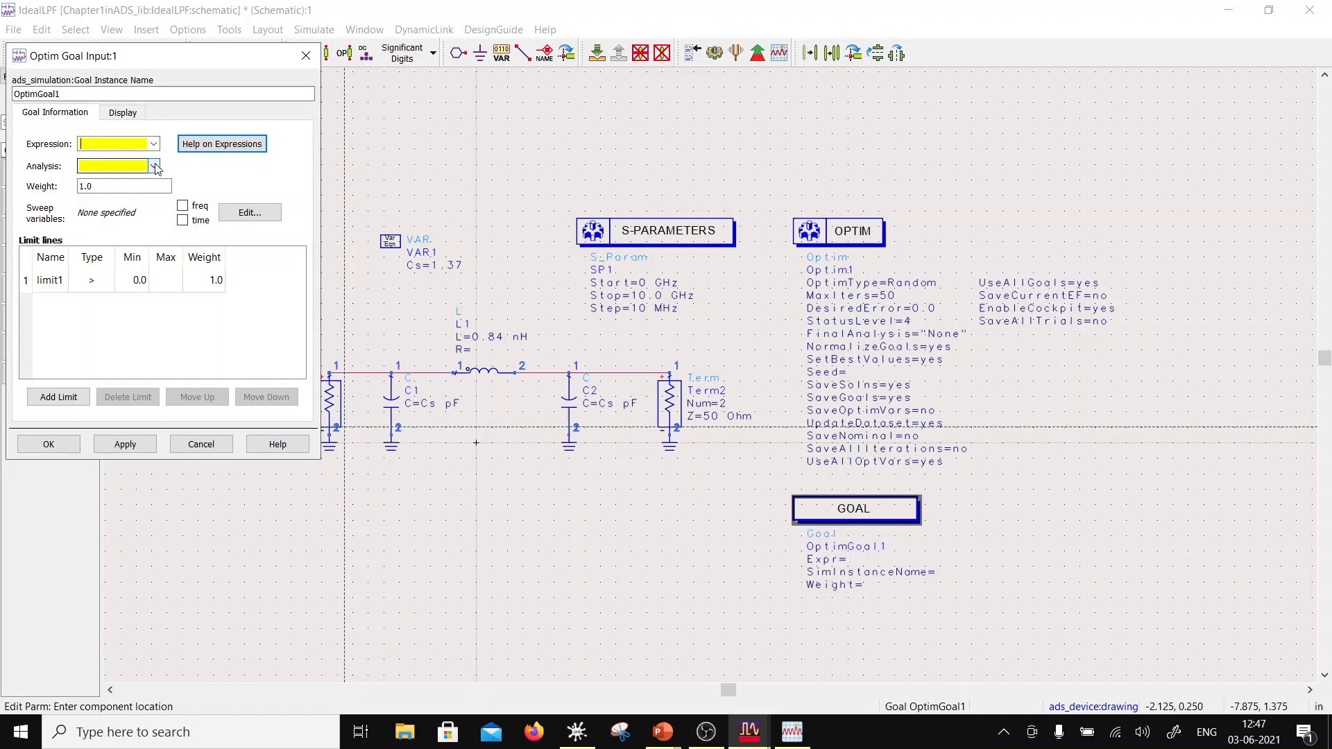
left_click(153, 166)
left_click(134, 180)
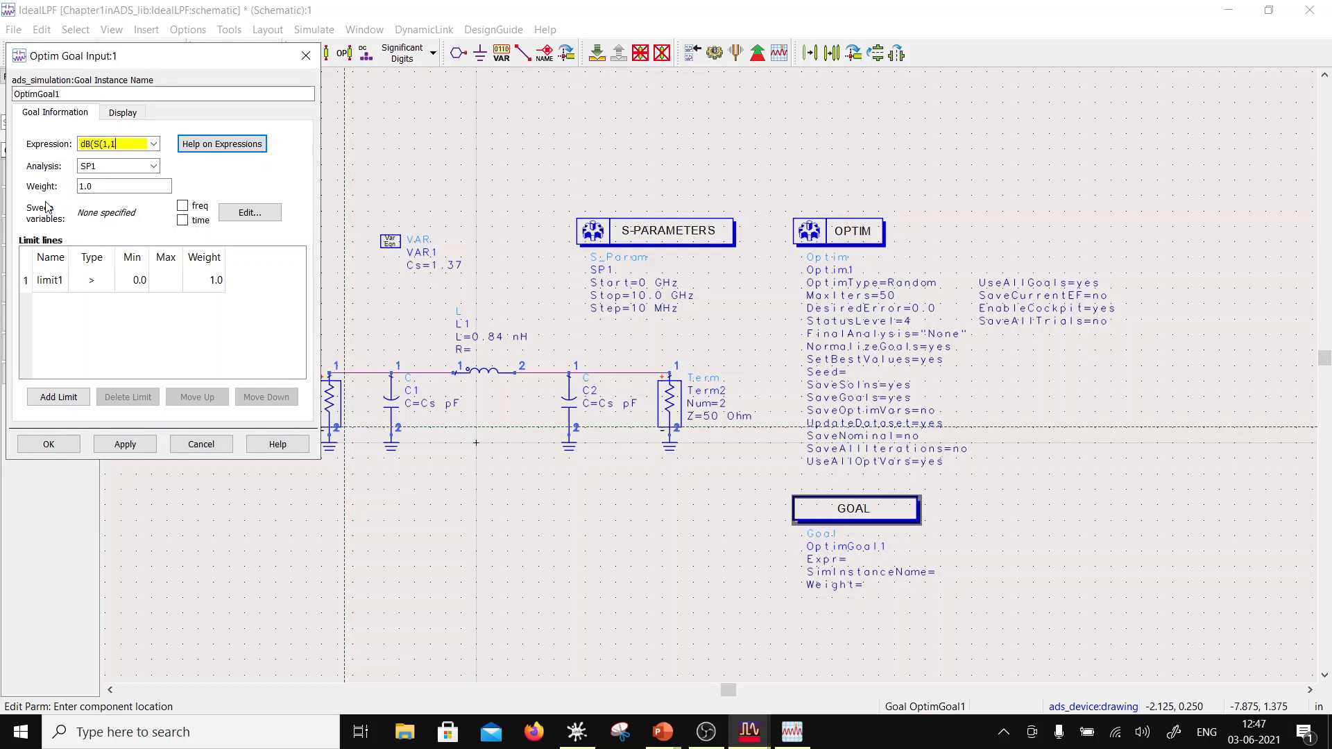
type("))")
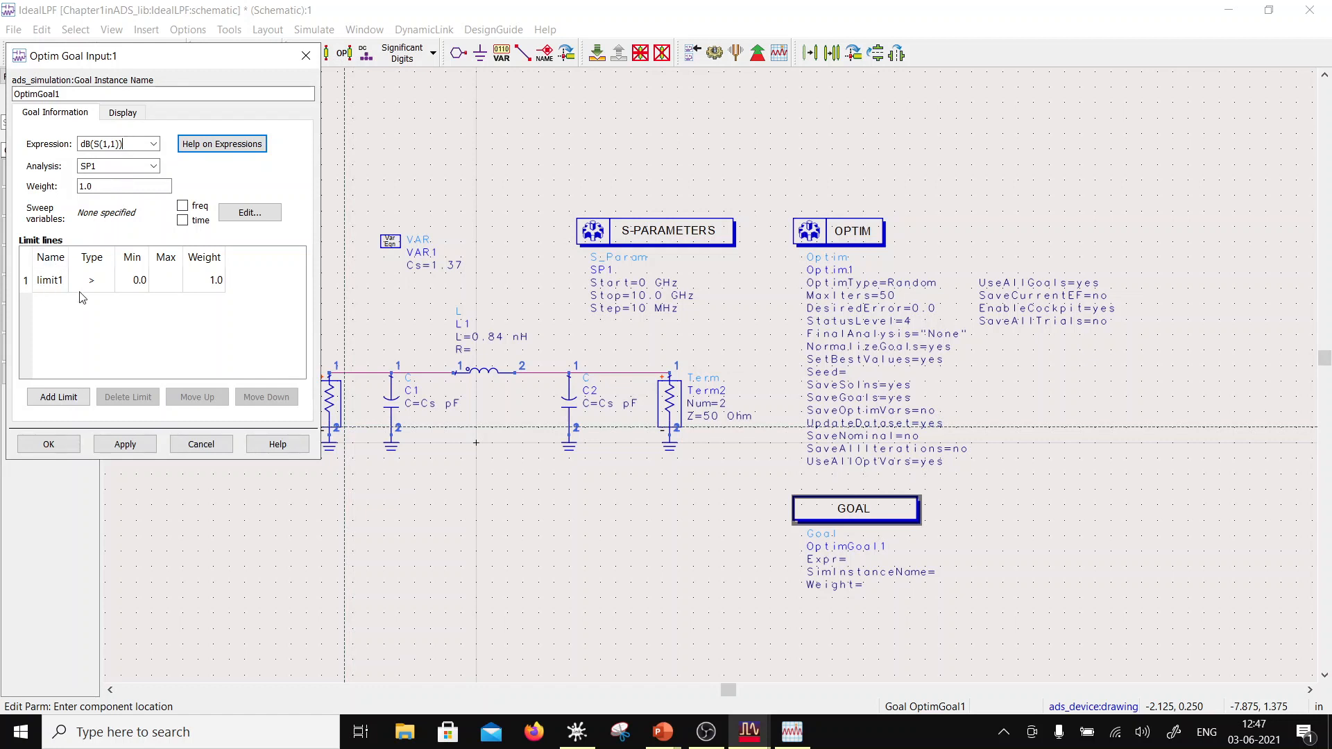
- Add freq as the goal's sweep variable and set limit1's frequency range from 0 GHz to 6 GHz
left_click(182, 208)
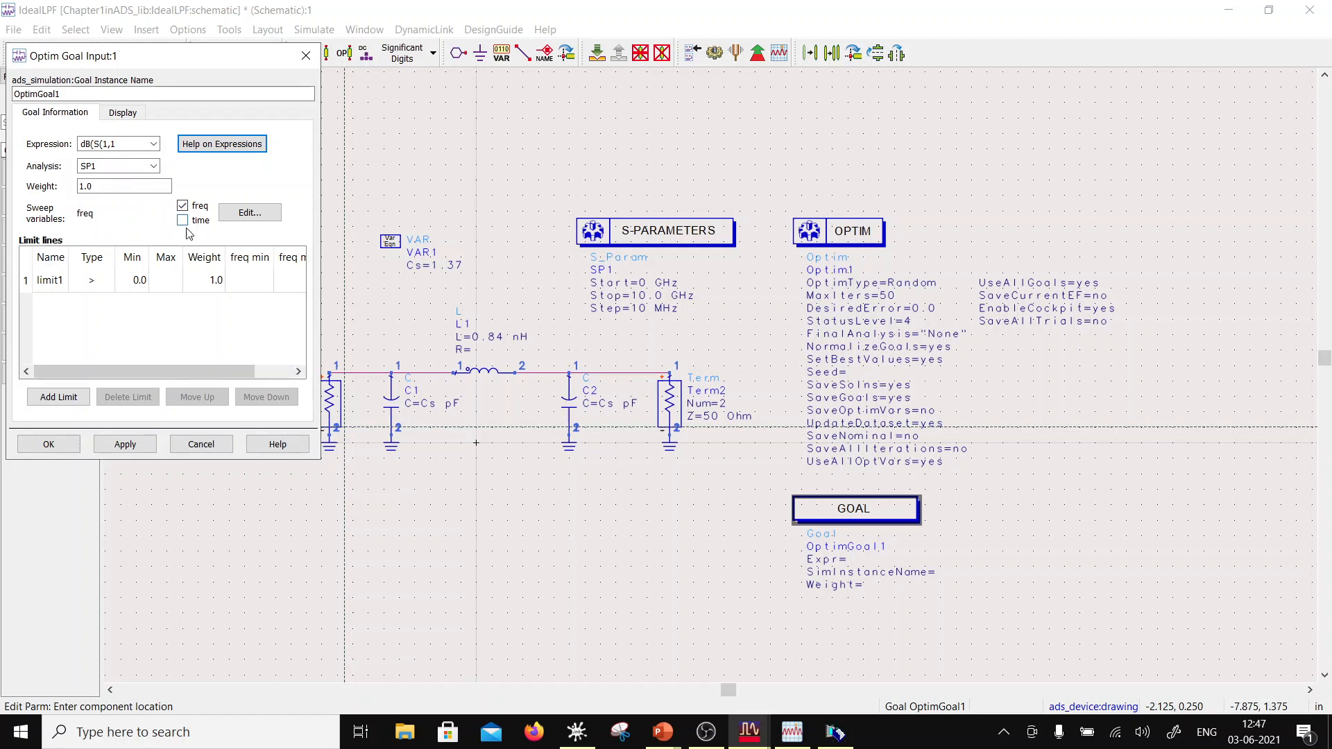
double_click(142, 280)
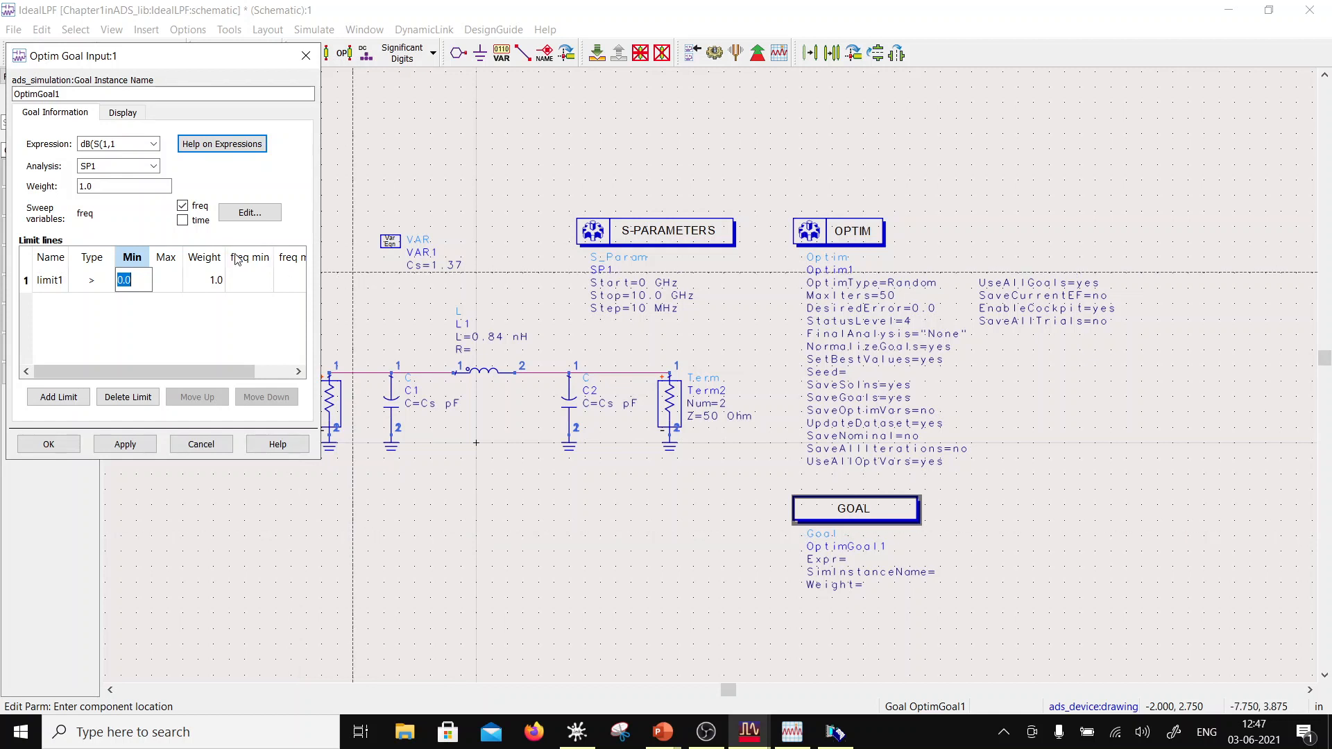
left_click(224, 320)
double_click(252, 279)
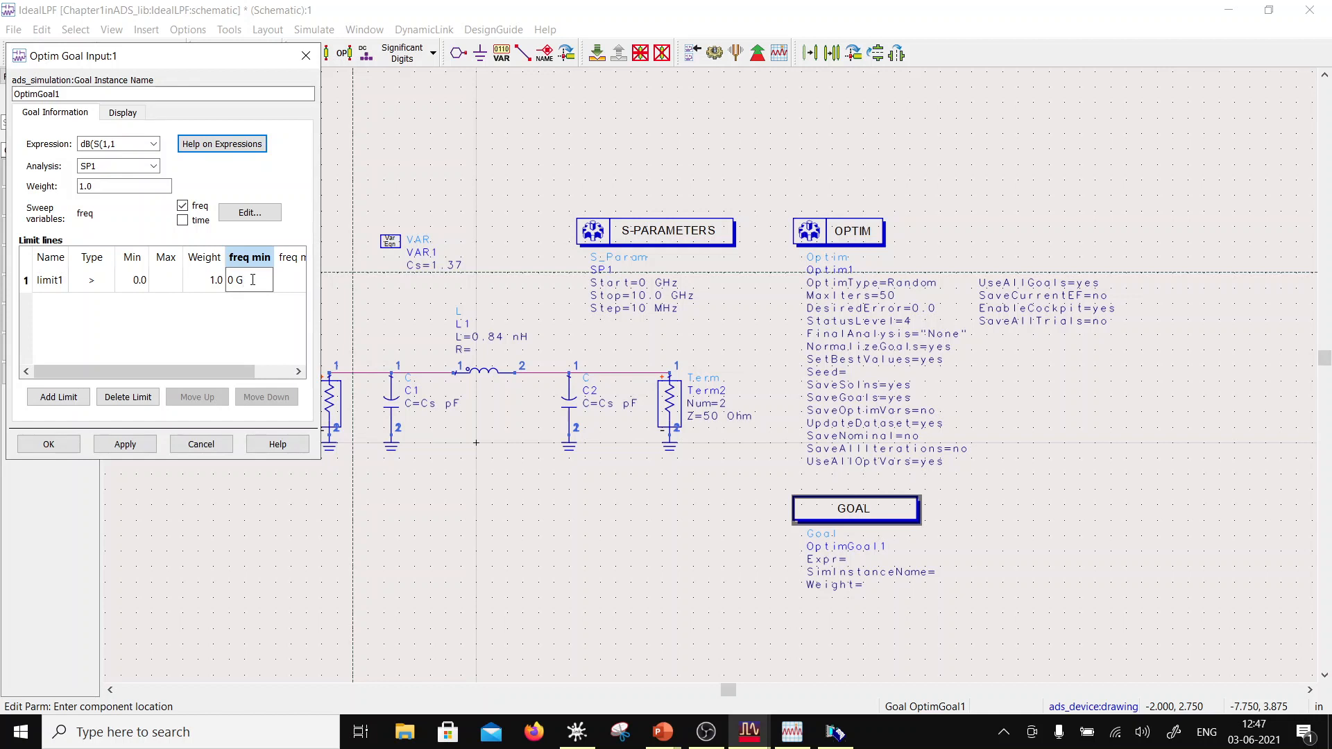
type("z")
left_click(218, 324)
left_click_drag(245, 371, 283, 372)
double_click(278, 274)
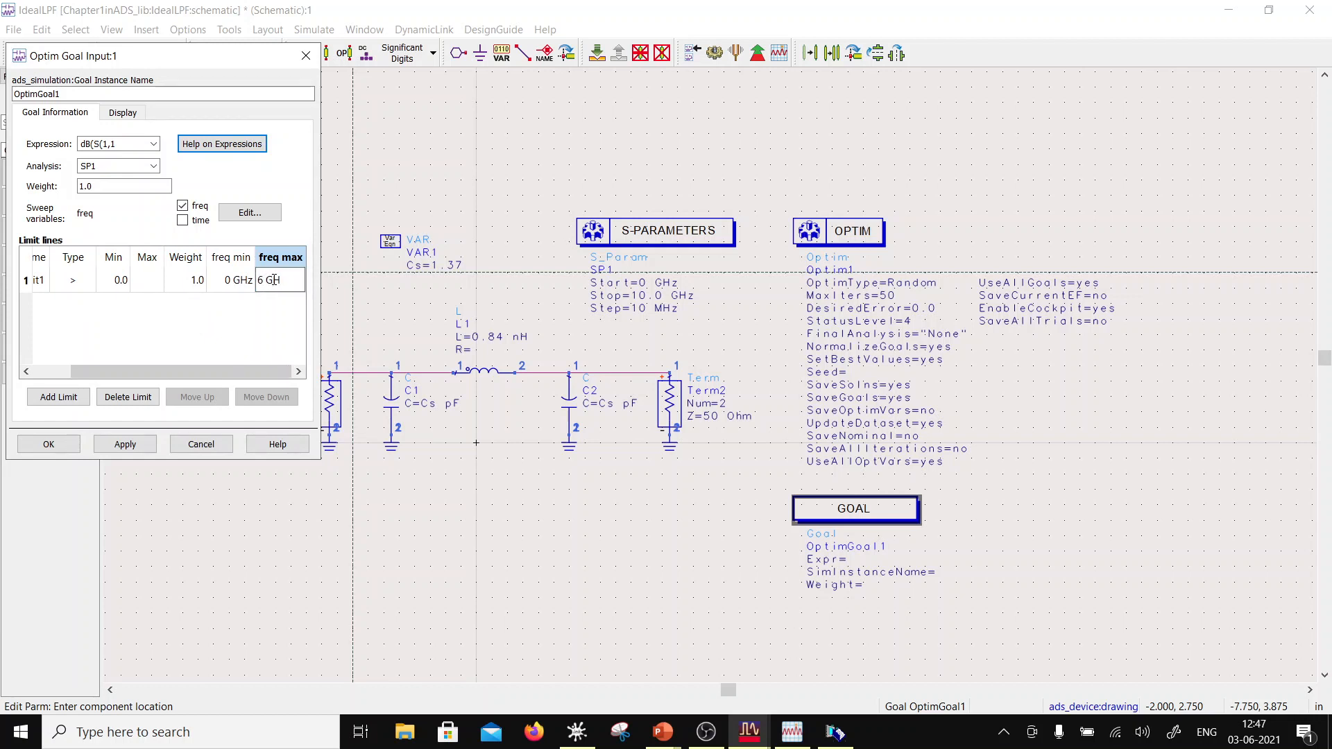
key("Return")
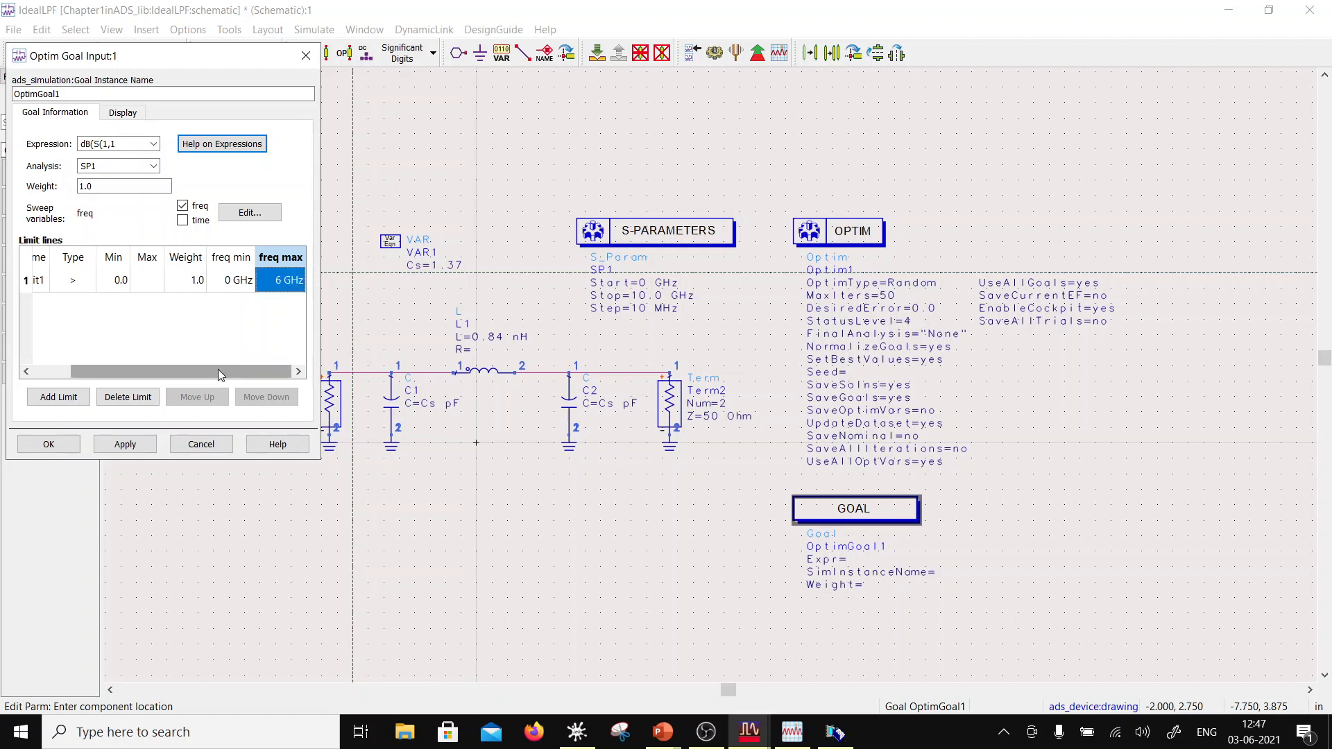
- Change limit1's type to less than (<), set its maximum to -10, and accept the goal settings
left_click_drag(211, 369, 149, 374)
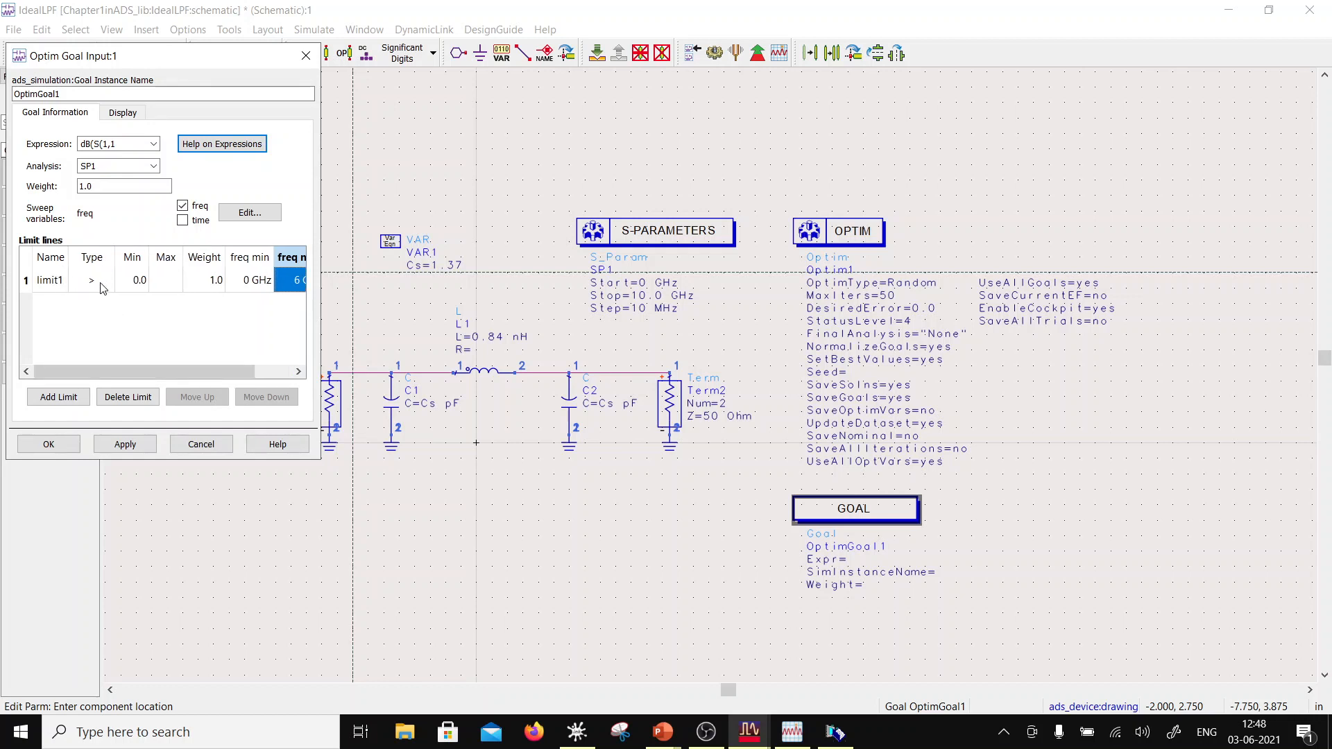
double_click(127, 281)
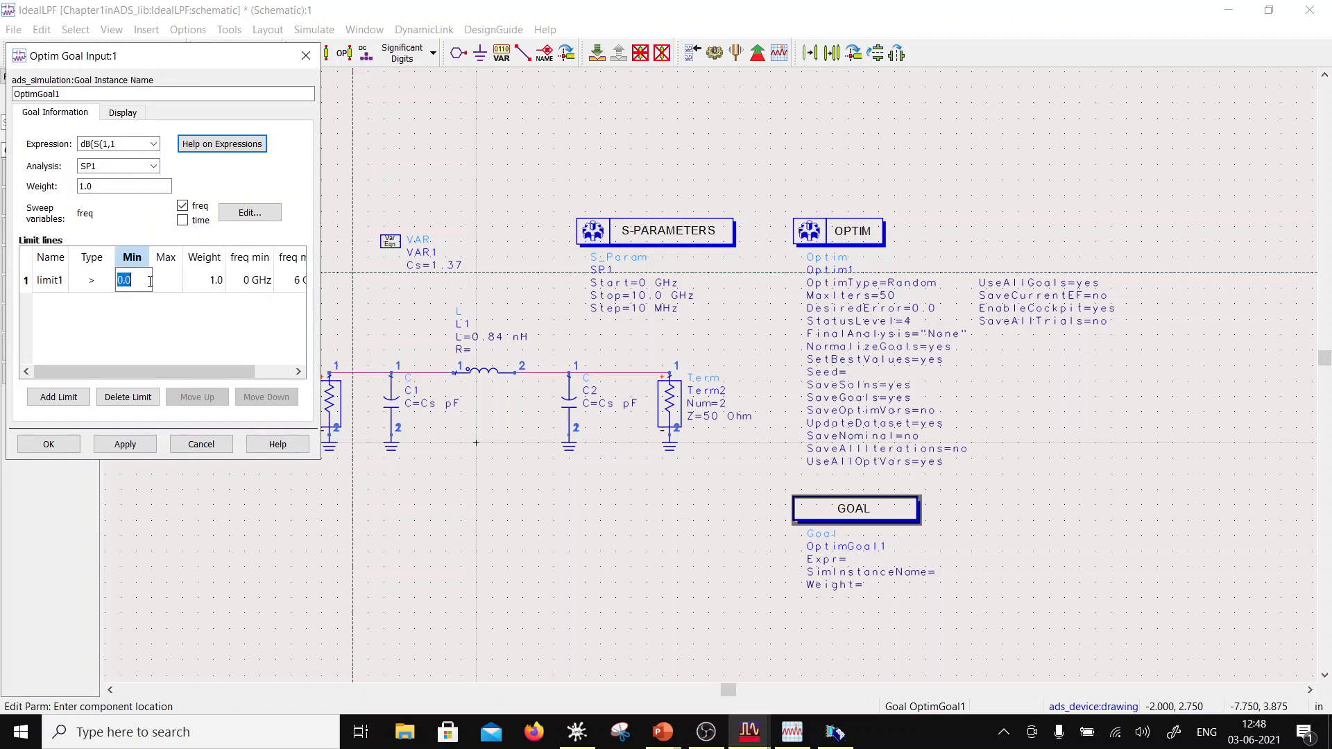
left_click(165, 285)
double_click(104, 284)
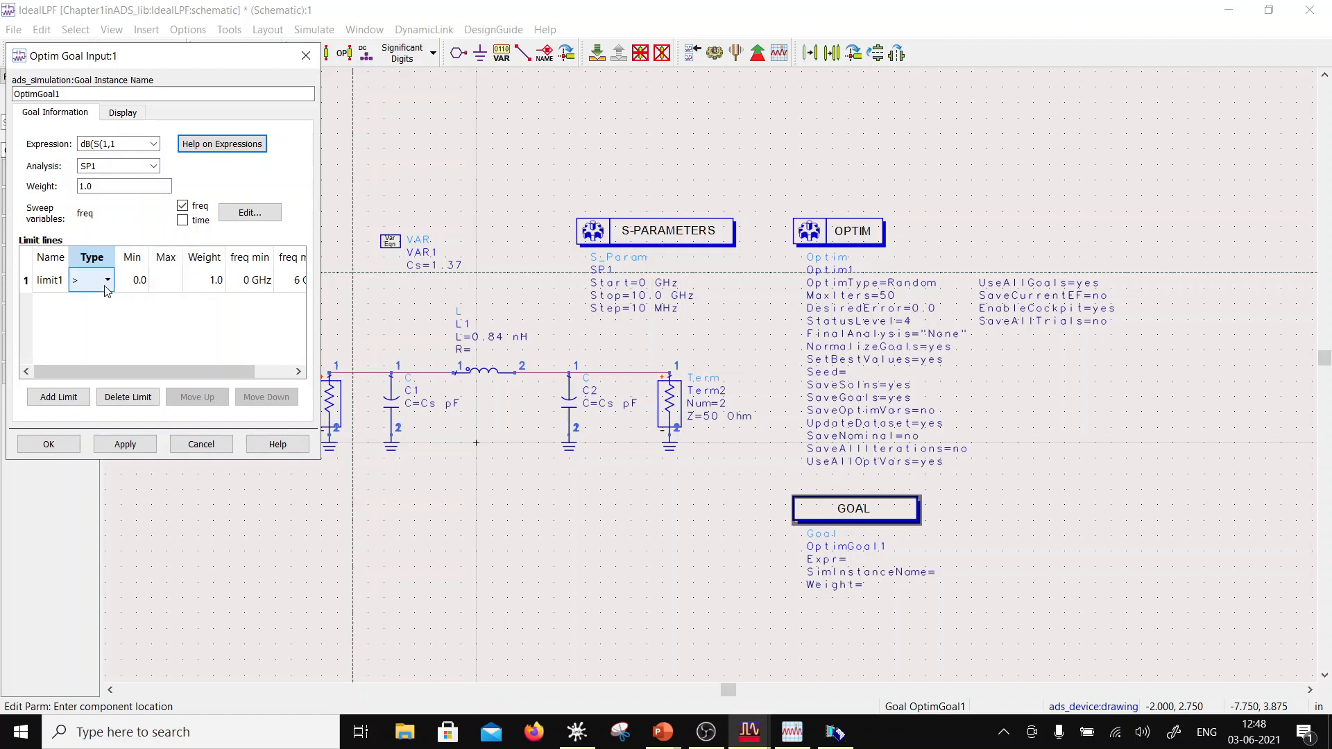
left_click(105, 283)
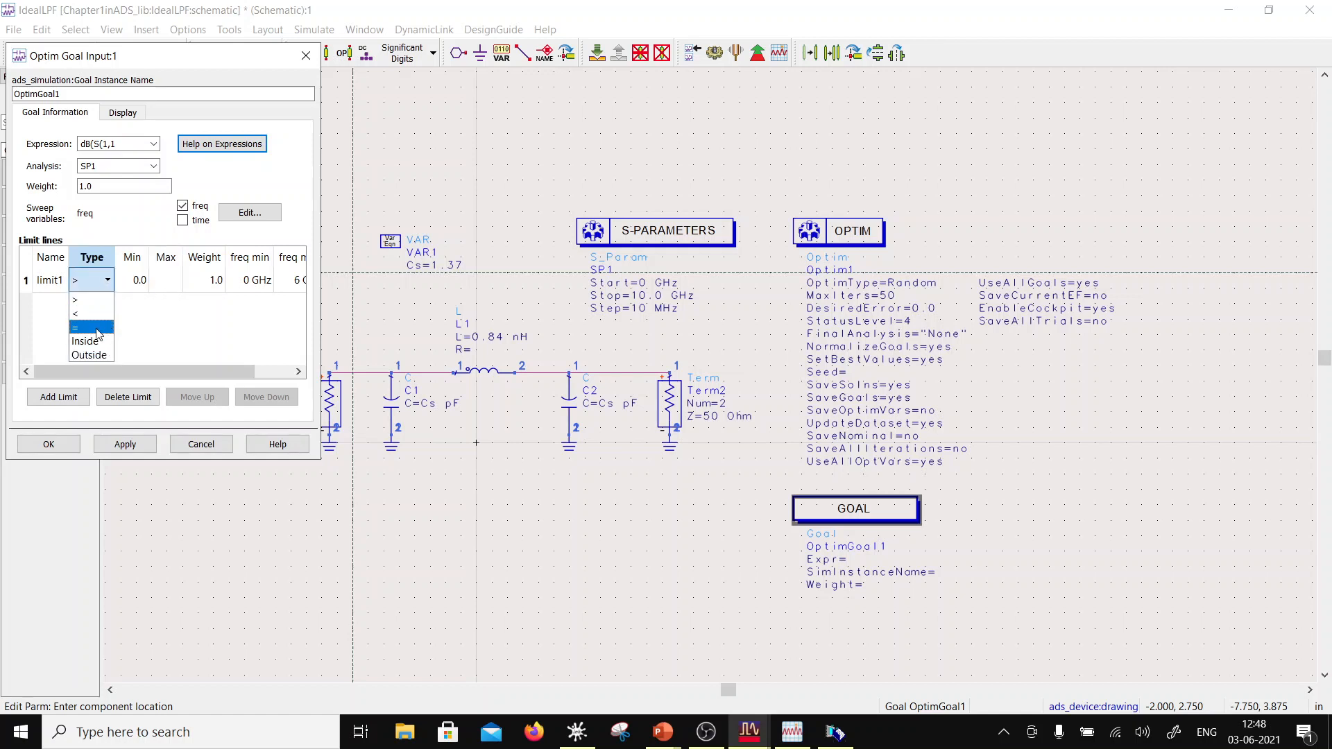
left_click(103, 313)
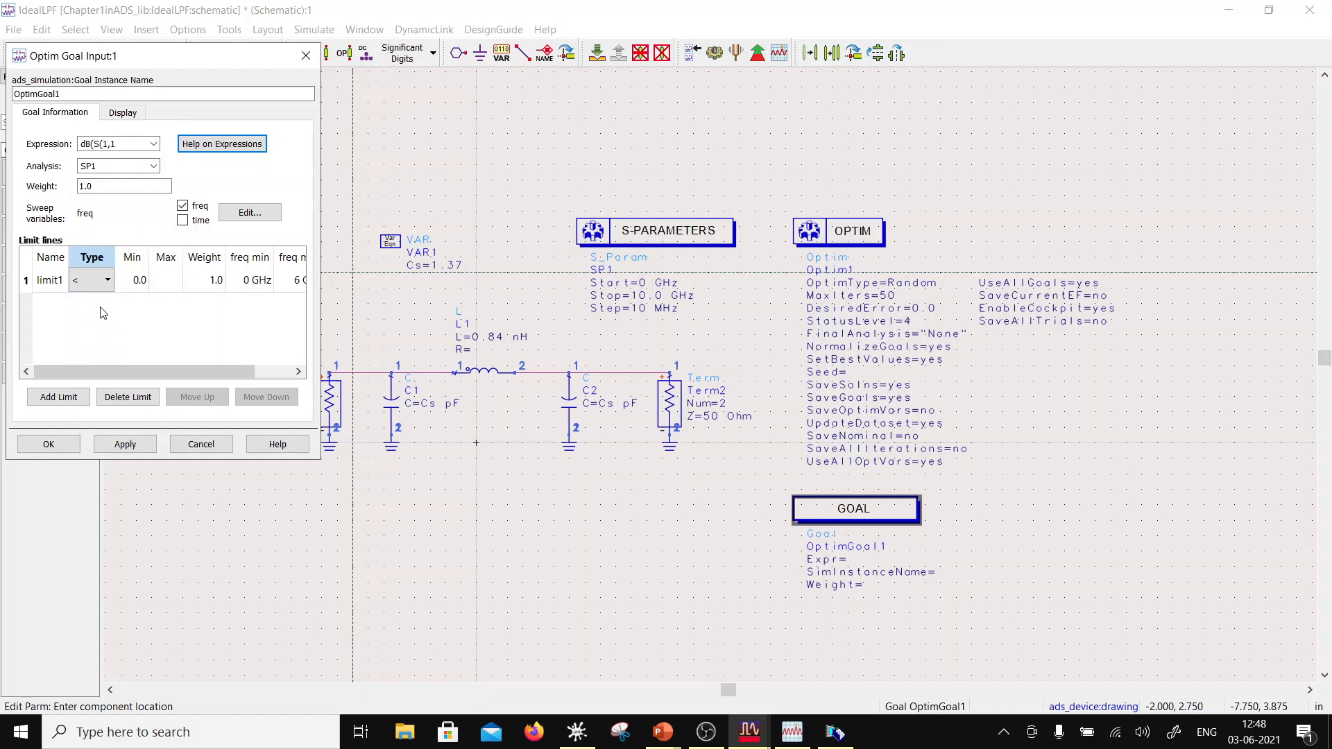
double_click(175, 281)
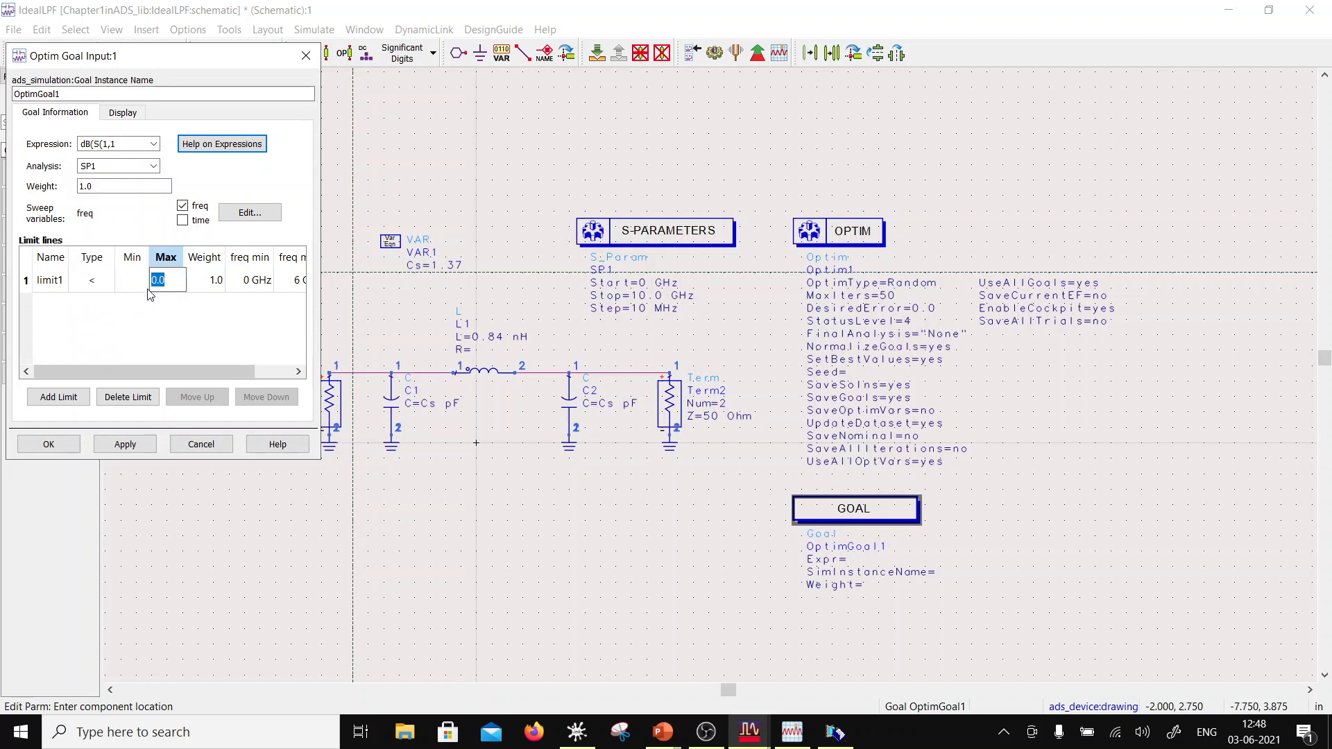
type("-10")
key("Return")
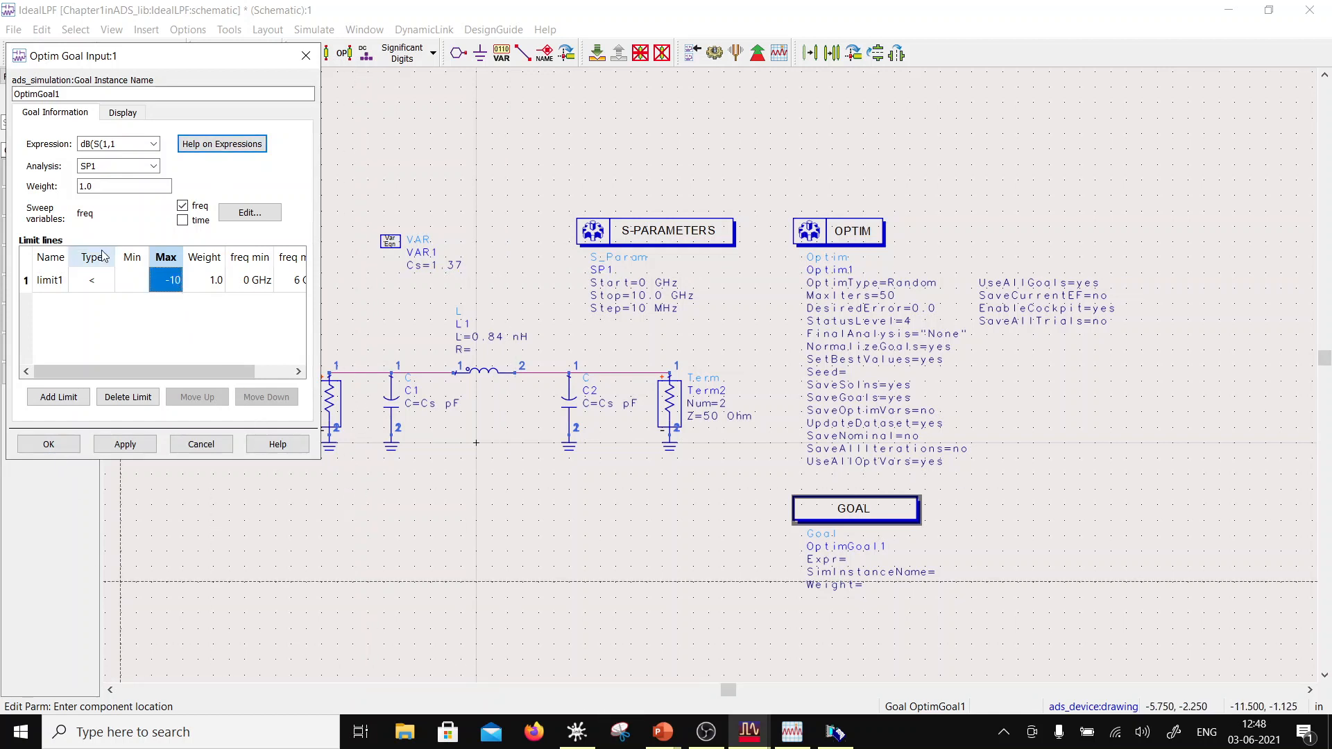
left_click(66, 446)
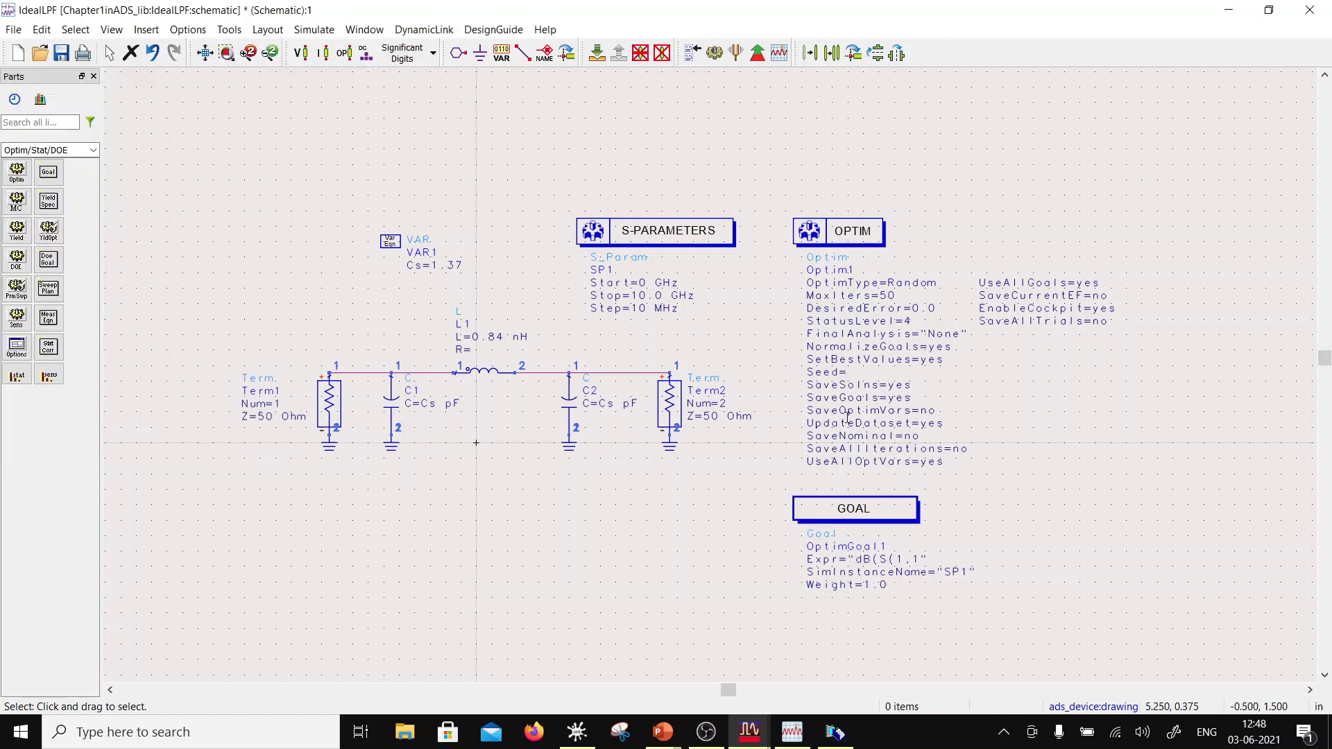
- Complete the closing parentheses in OptimGoal1's expression so it reads dB(S(1,1)), and accept the goal
double_click(887, 516)
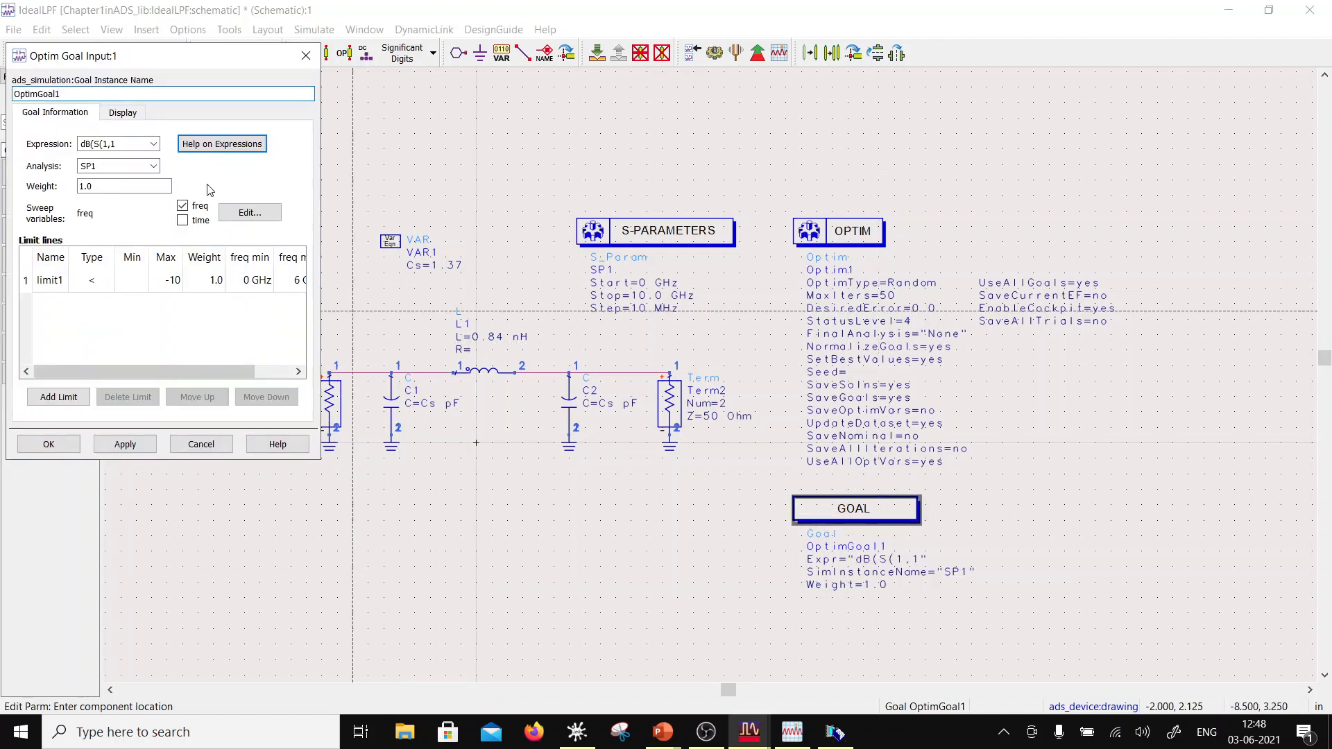
left_click(136, 142)
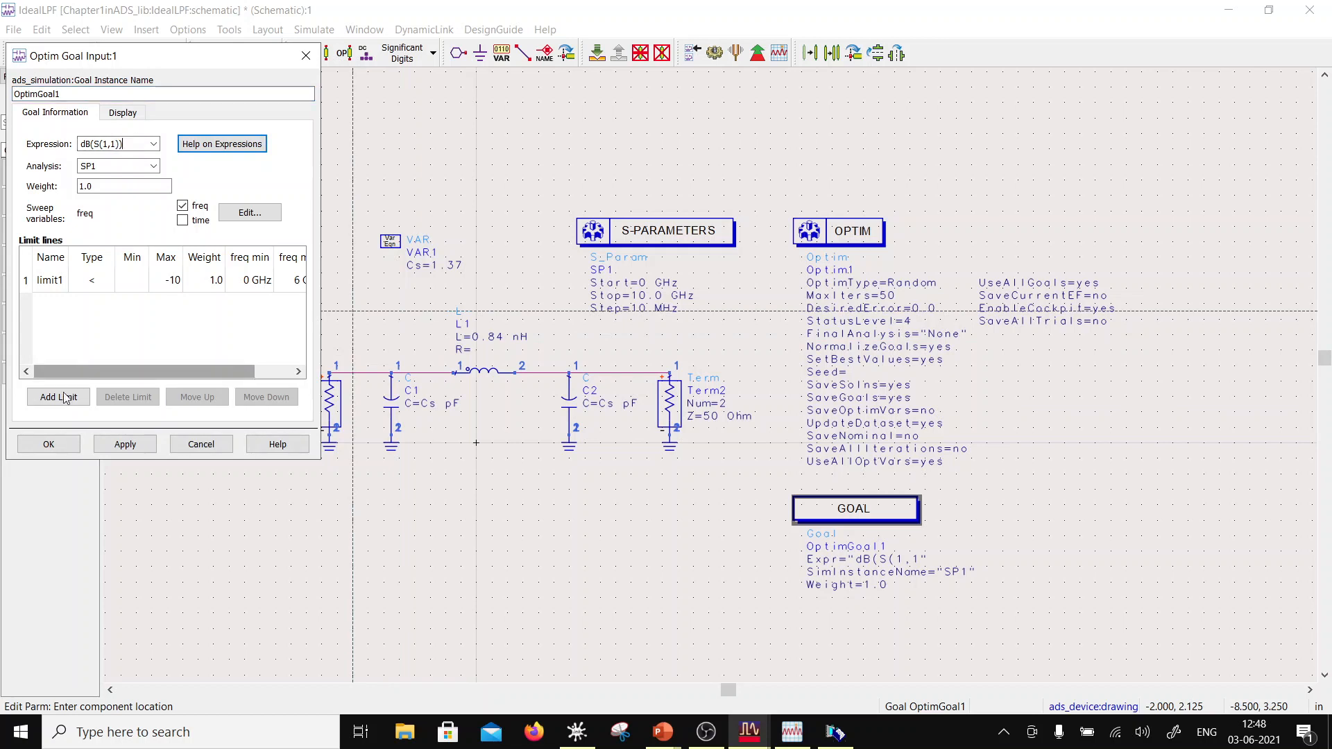
left_click(49, 444)
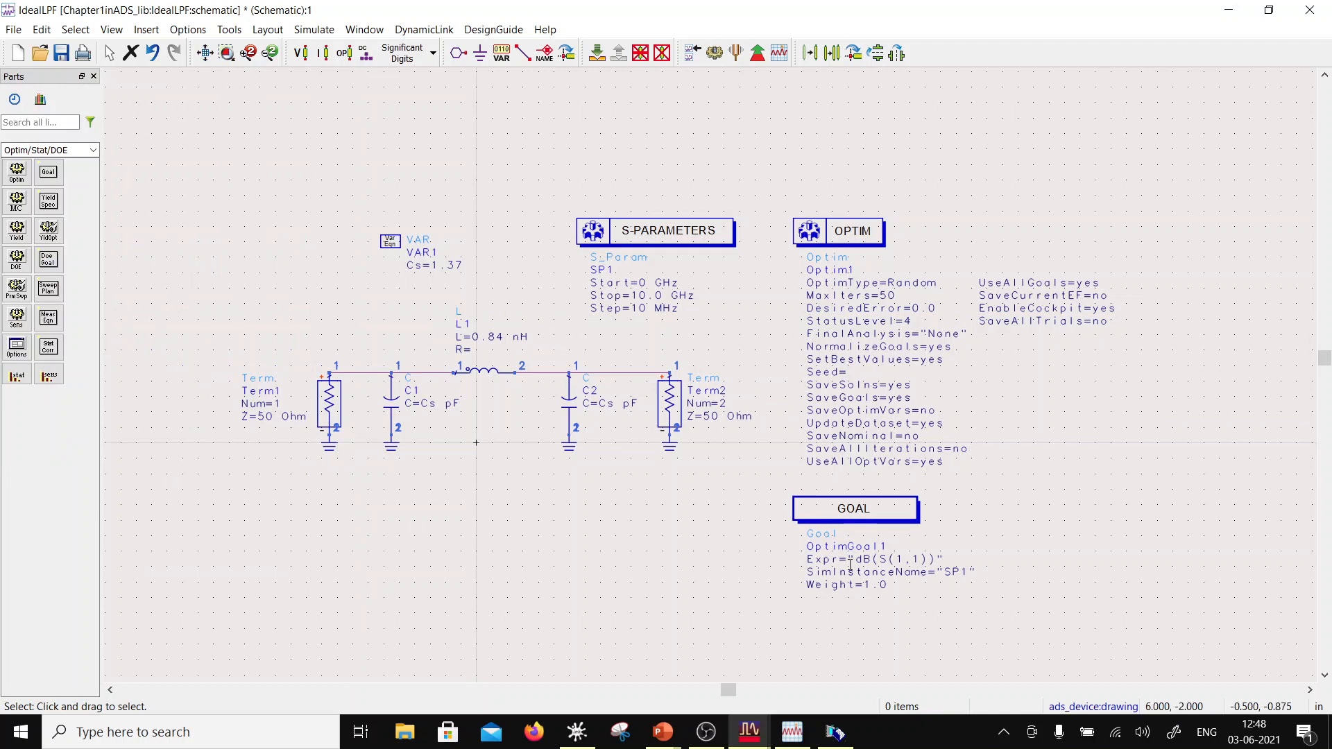
scroll(804, 527, "up", 2)
scroll(741, 413, "down", 2)
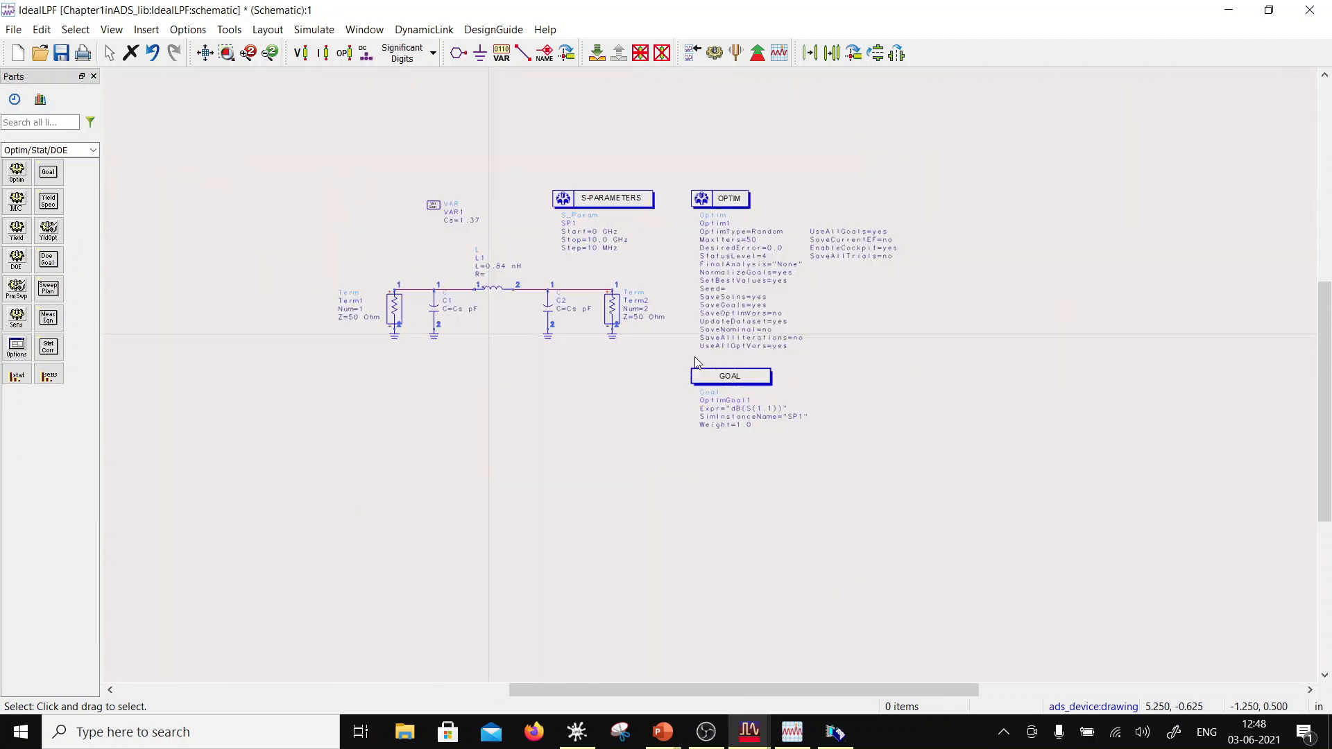
double_click(722, 198)
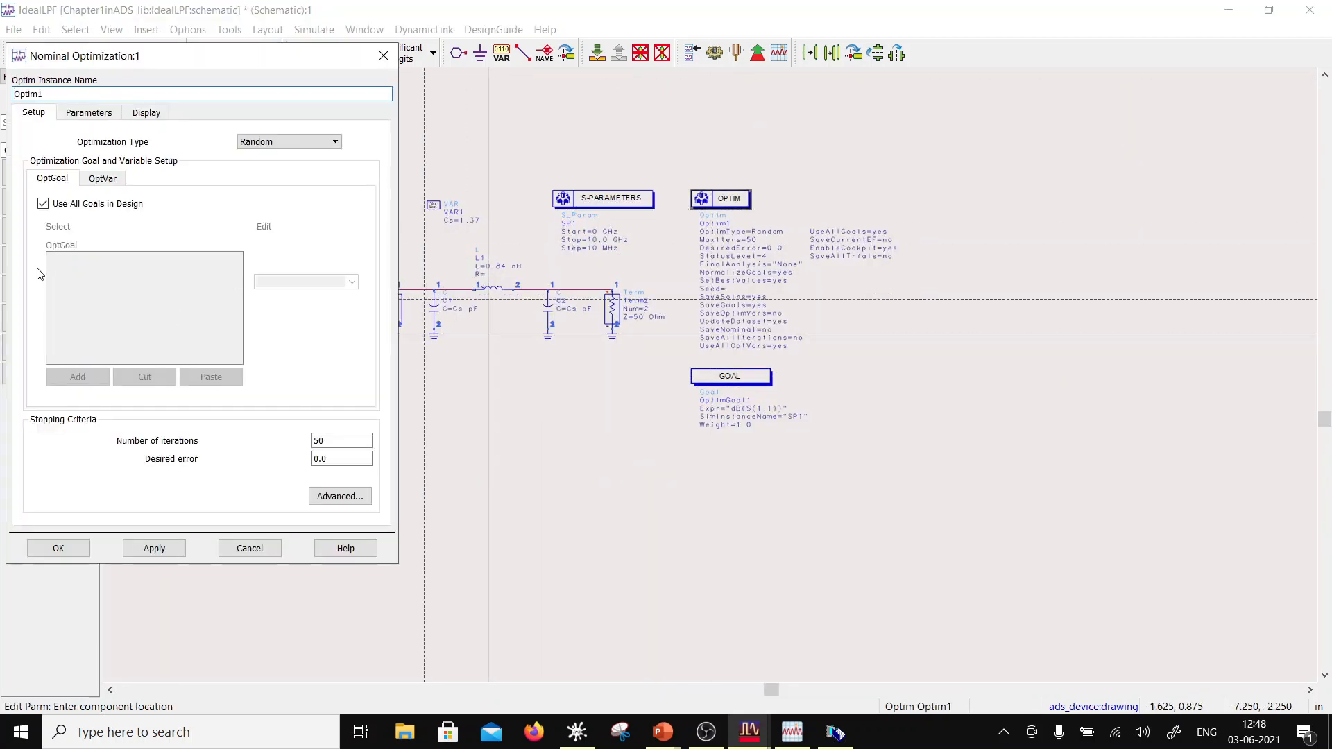
left_click(46, 205)
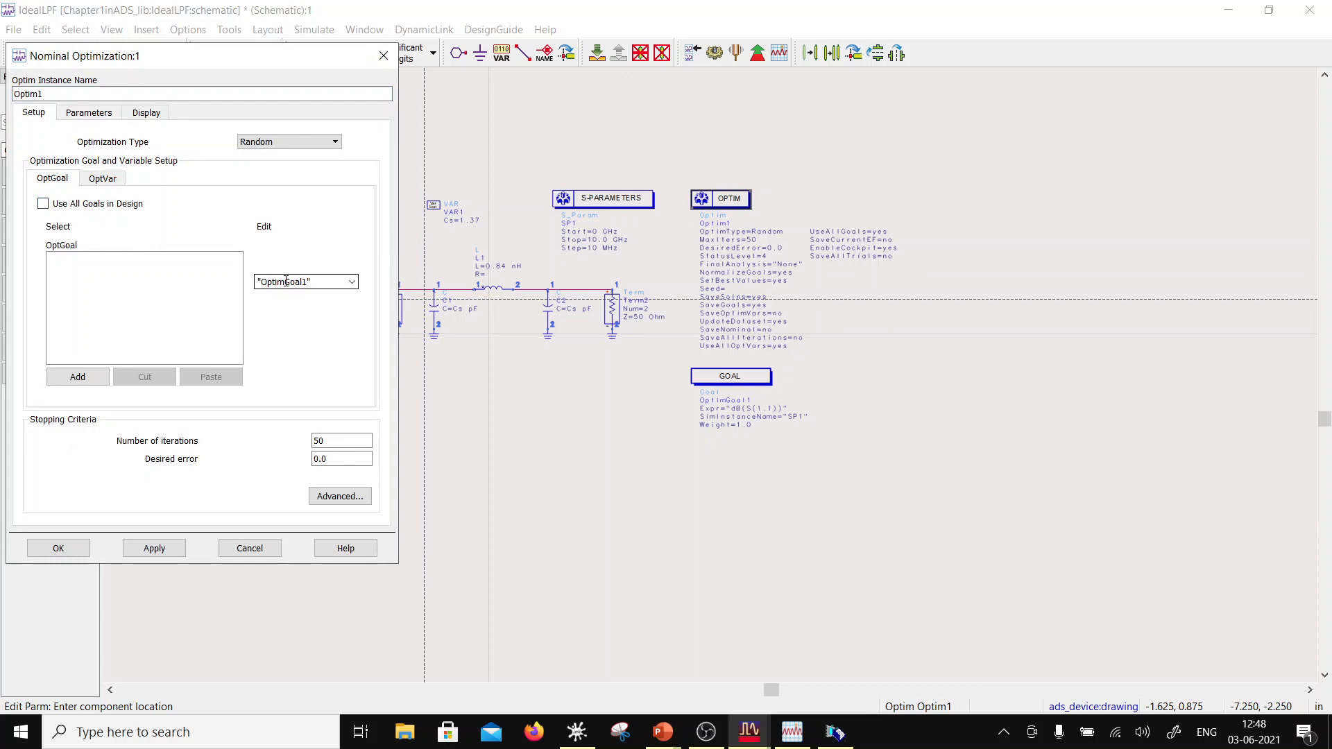
left_click(352, 282)
left_click(354, 287)
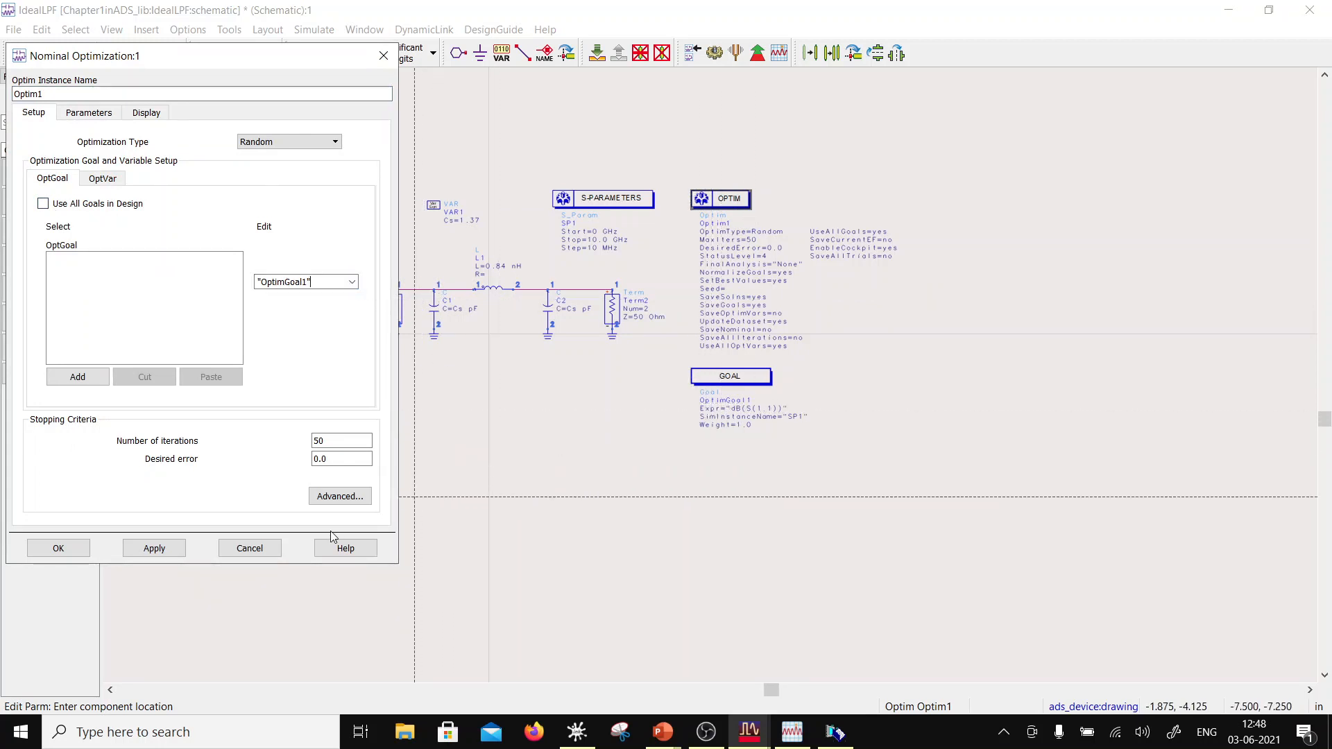
left_click(251, 548)
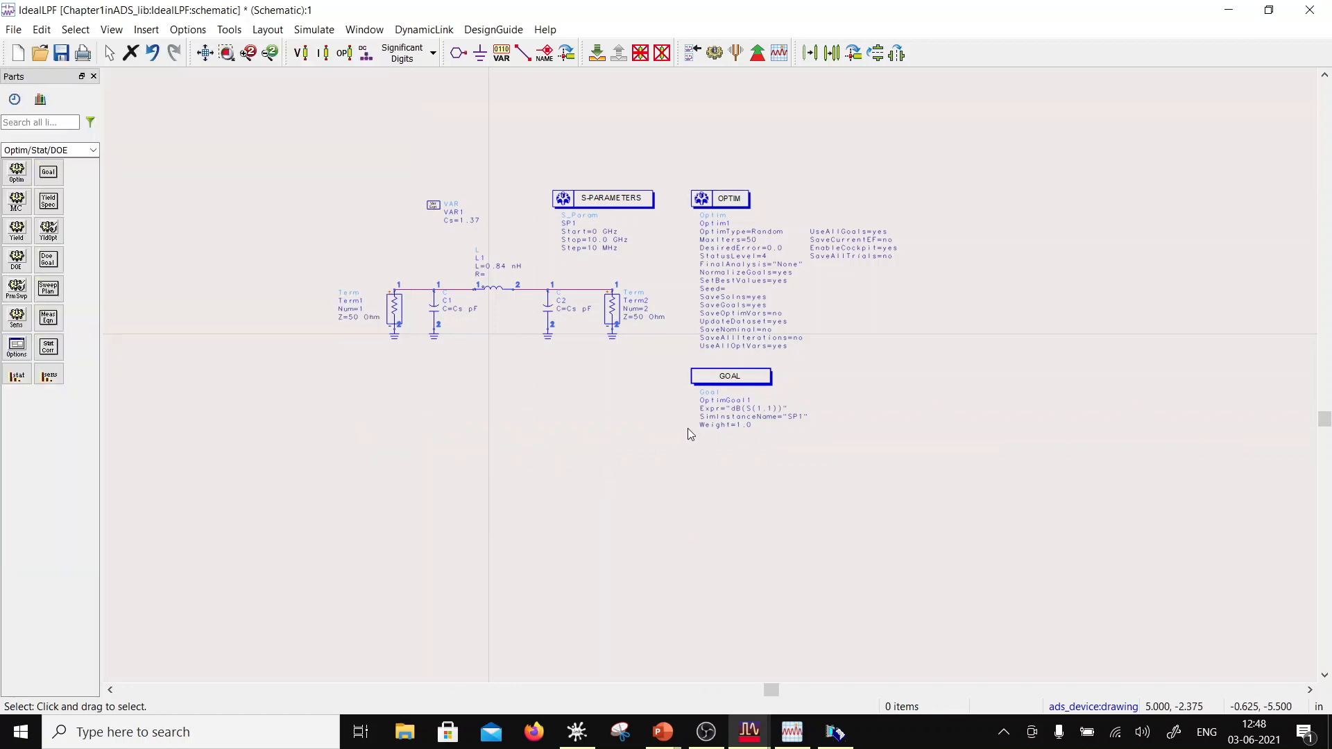
- Rename the optimization goal instance OptimGoal1 to IPRL on the schematic
scroll(688, 431, "up", 5)
double_click(856, 321)
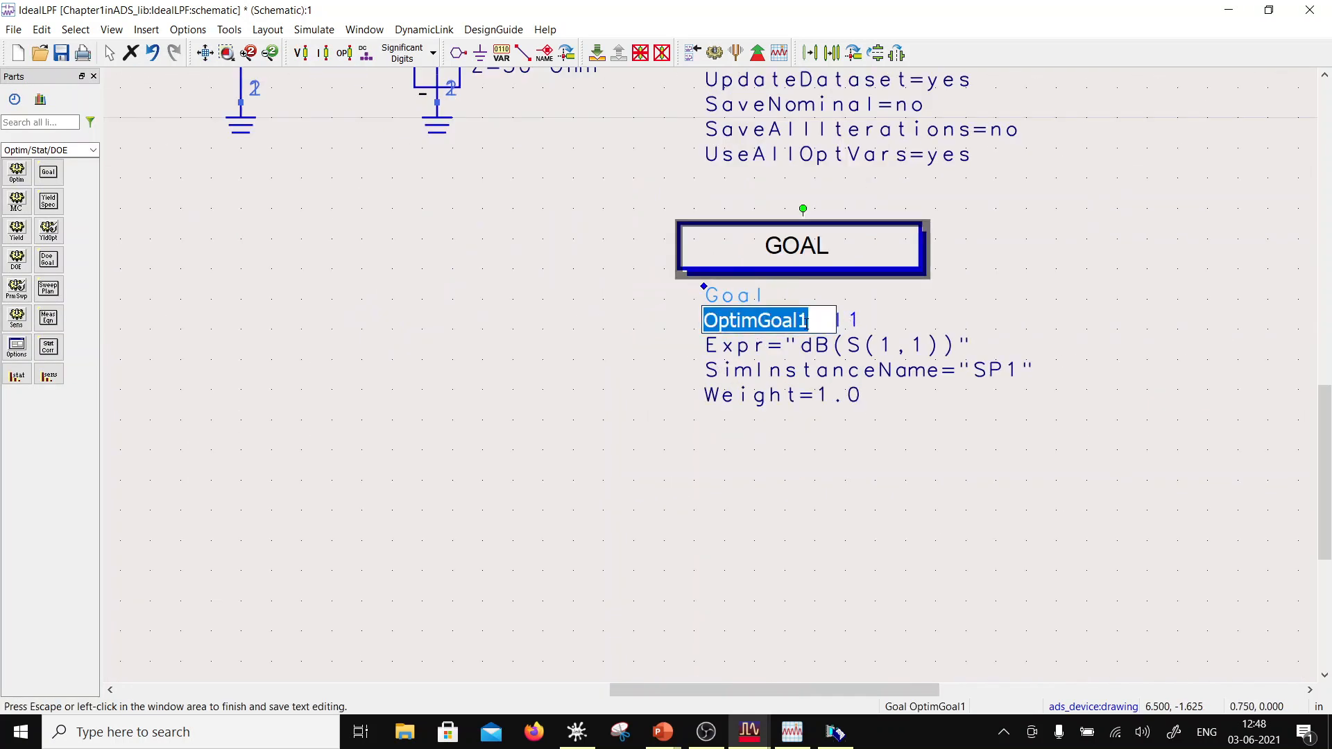
key("BackSpace")
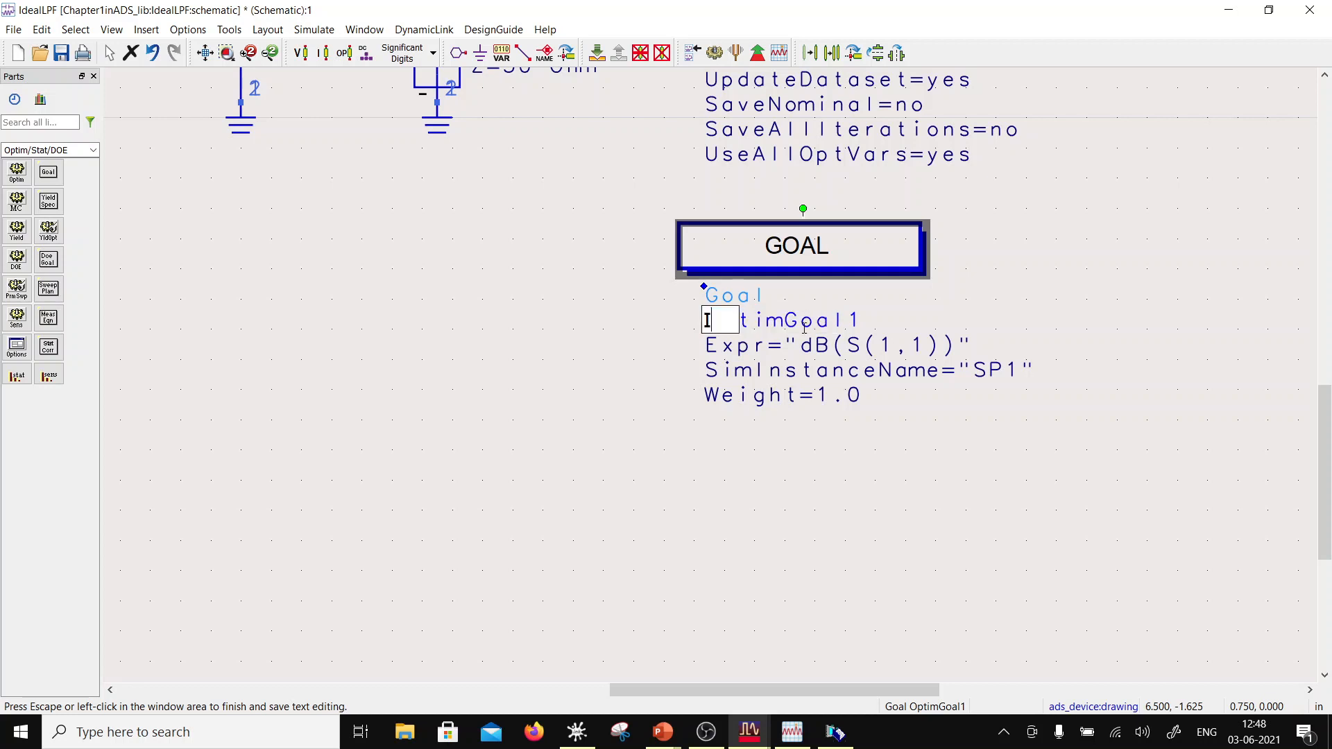
type("IPER")
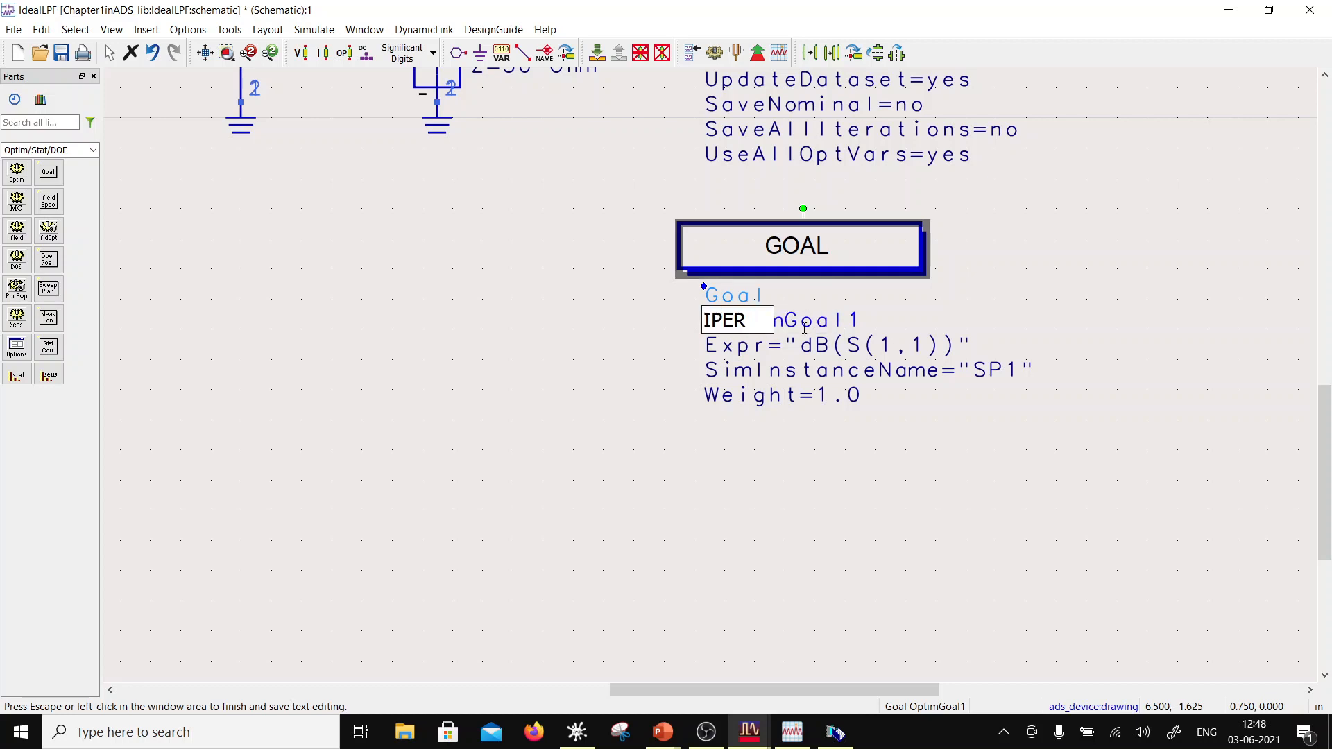
key("BackSpace")
key("BackSpace")
type("RL")
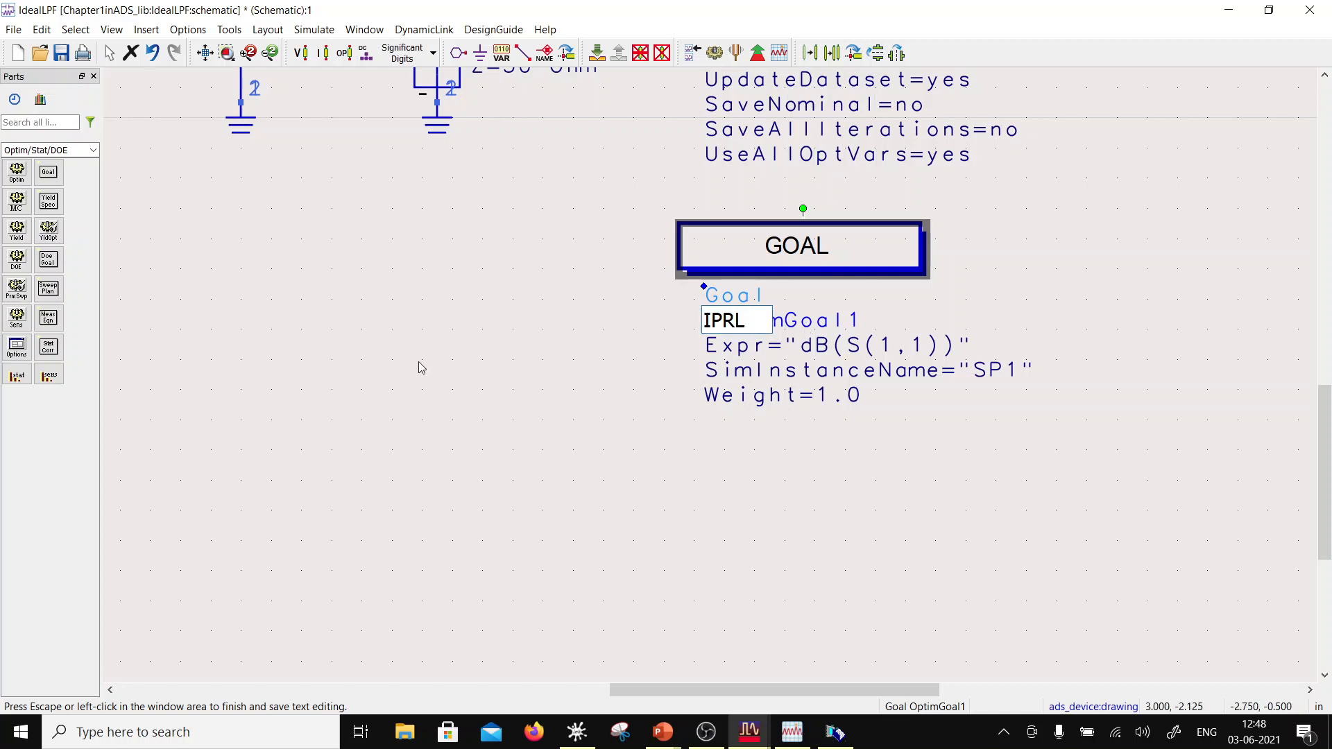
left_click(392, 380)
- Check which goals the Optim1 controller offers for selection, keep Use All Goals in Design enabled, and accept the settings
scroll(694, 283, "down", 2)
scroll(773, 286, "down", 2)
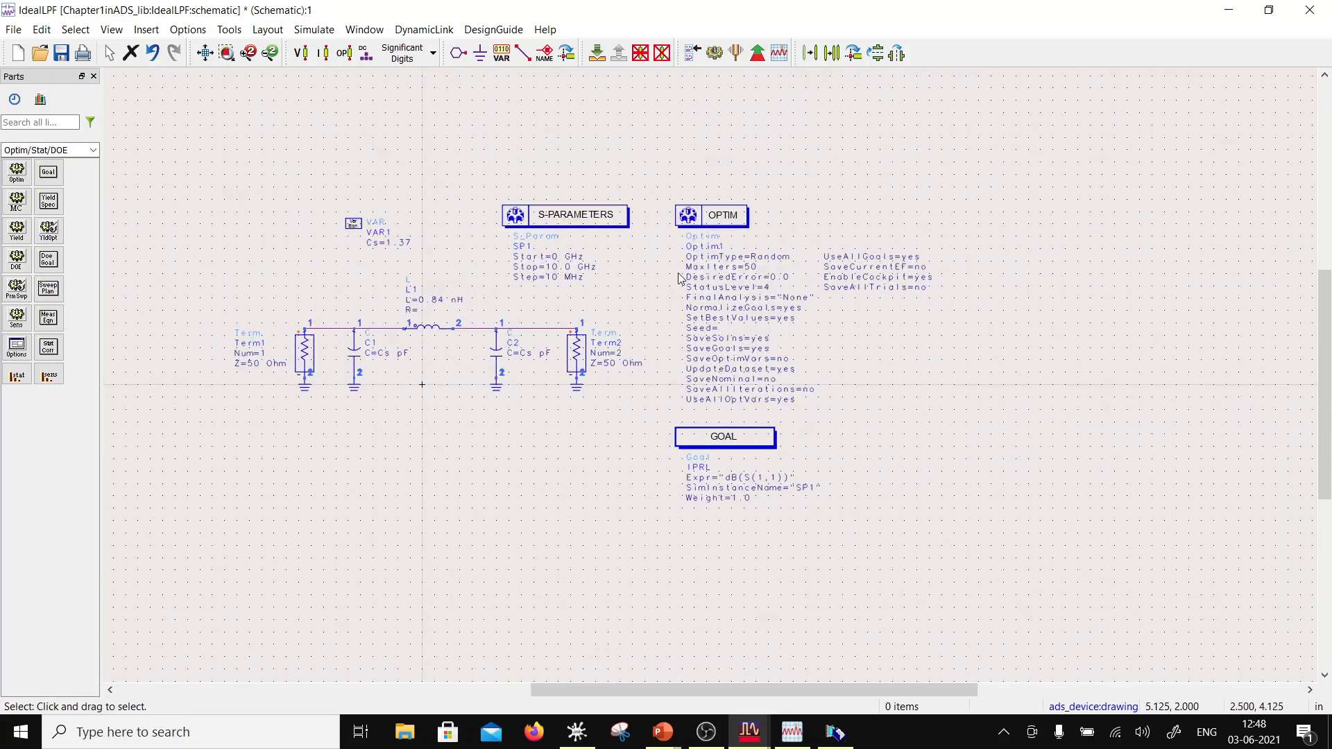
double_click(712, 216)
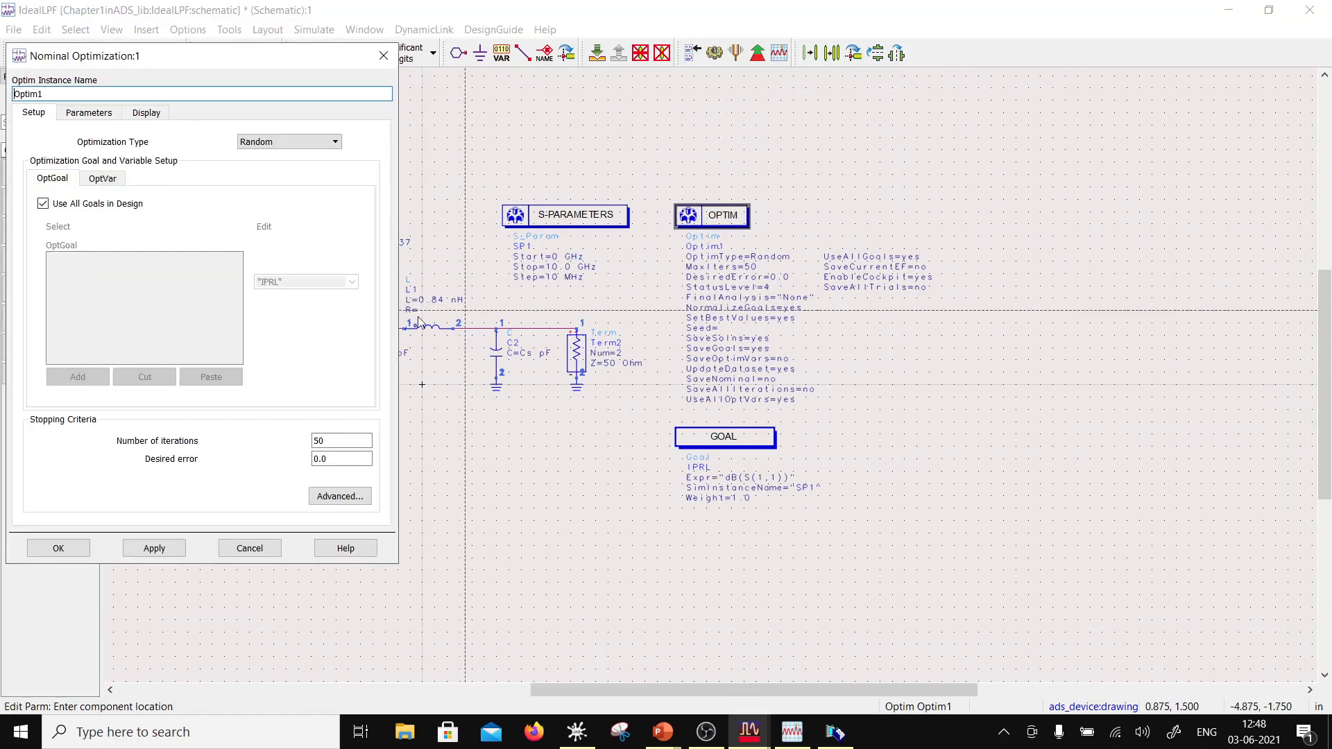
left_click(43, 203)
left_click(352, 281)
left_click(352, 287)
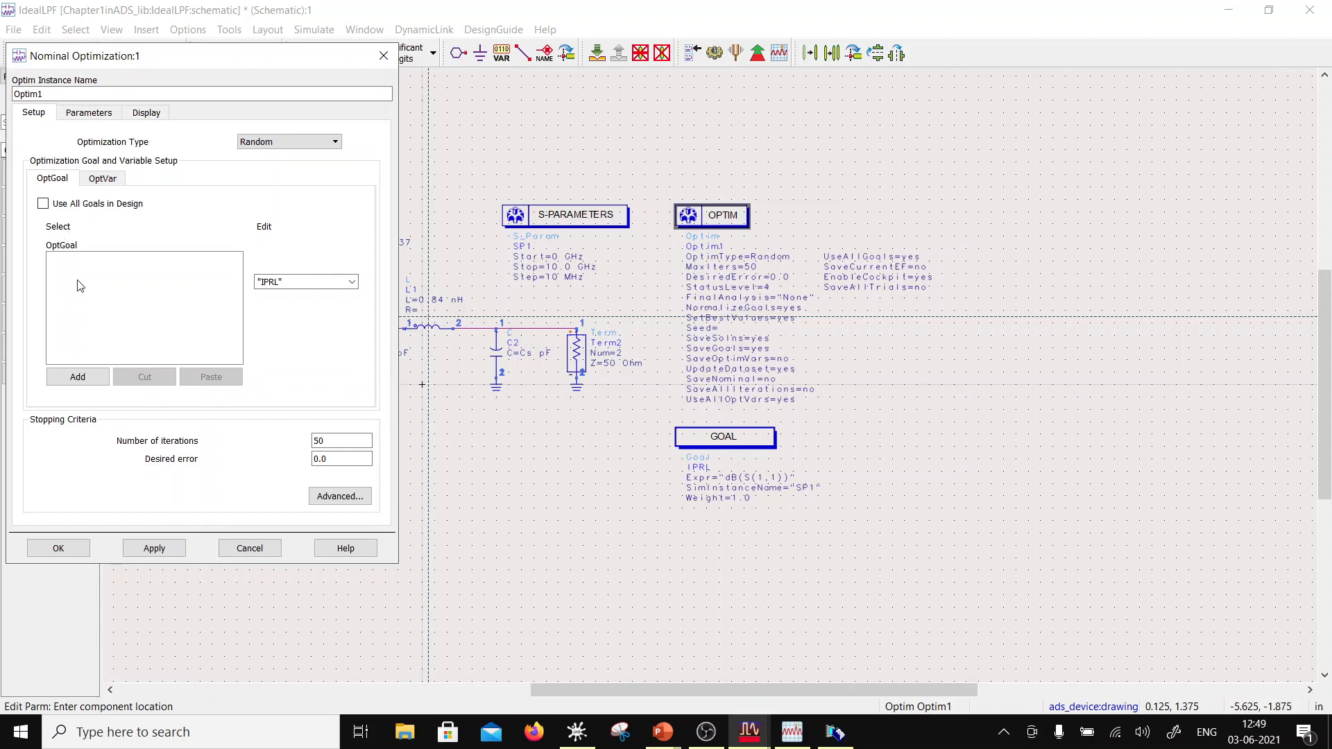
left_click(43, 203)
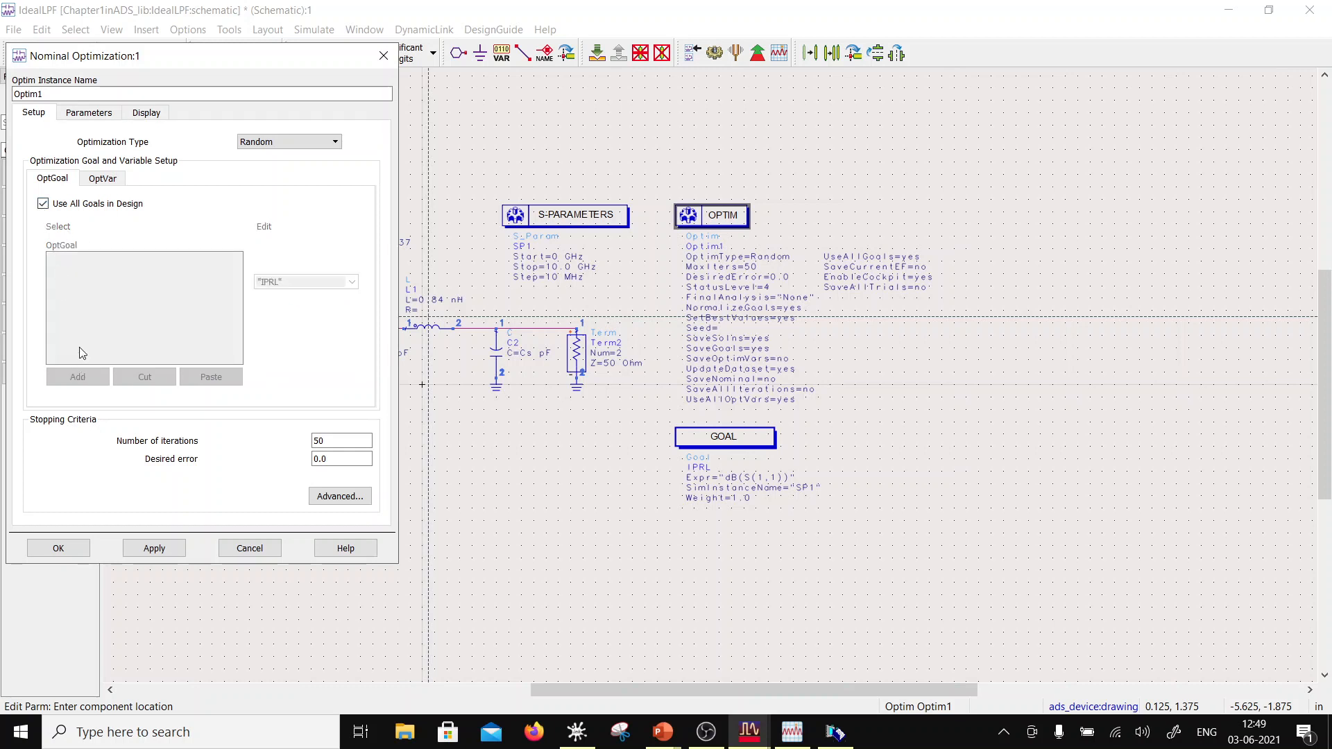
left_click(59, 550)
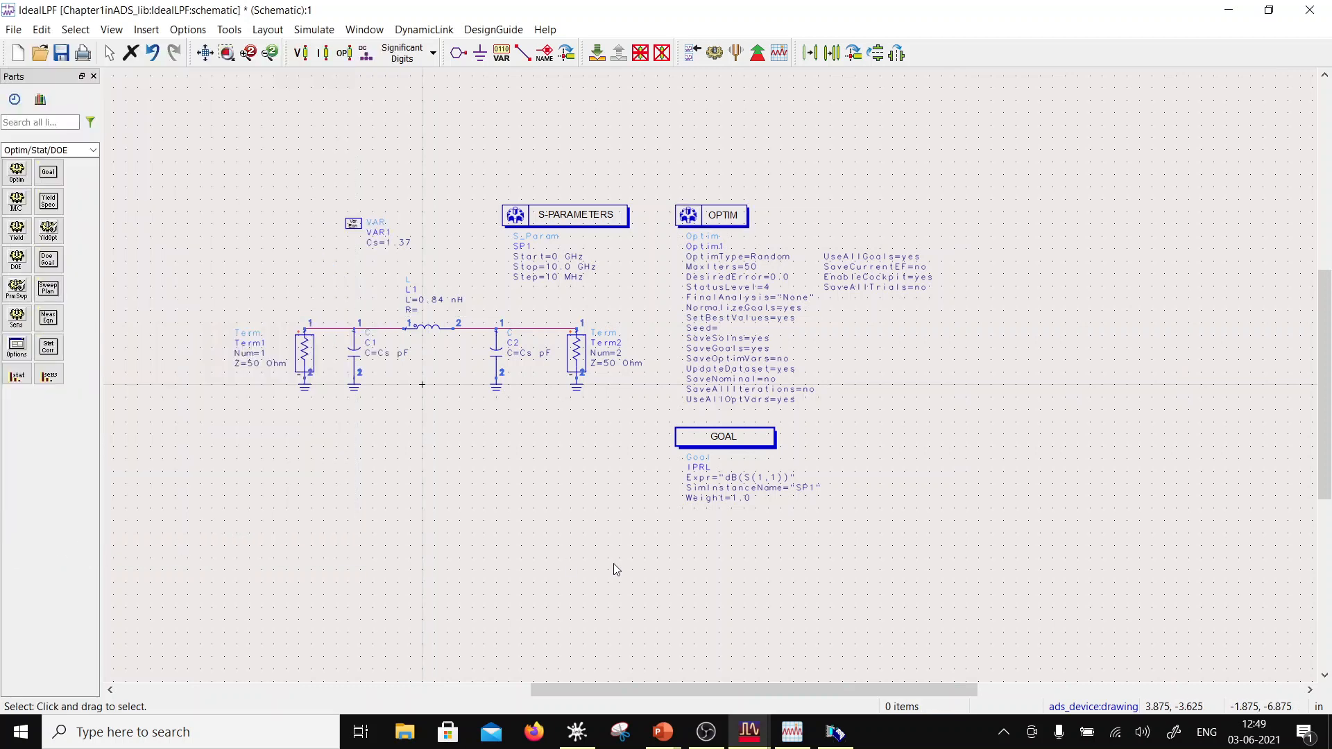
- Review the IPRL goal's limit settings and the optimization types offered by the Optim1 controller, leaving both as they are
double_click(748, 446)
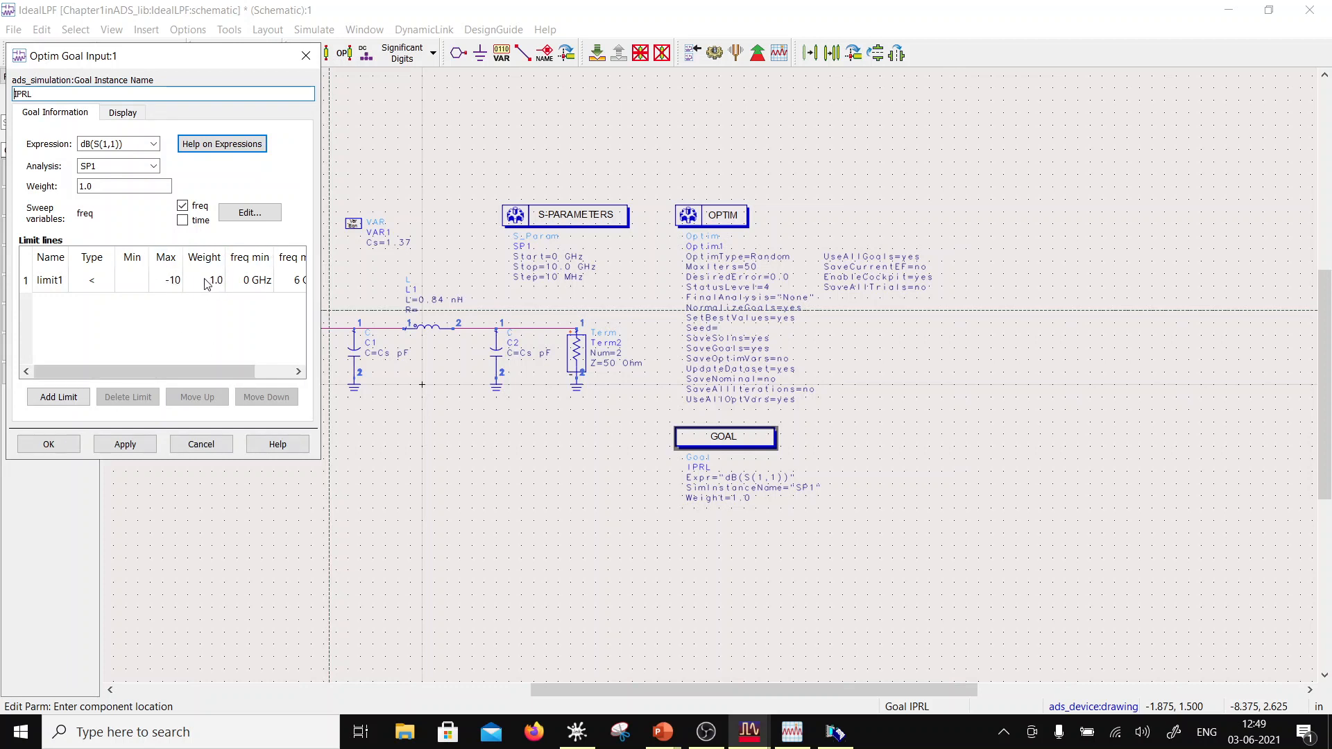
left_click(60, 442)
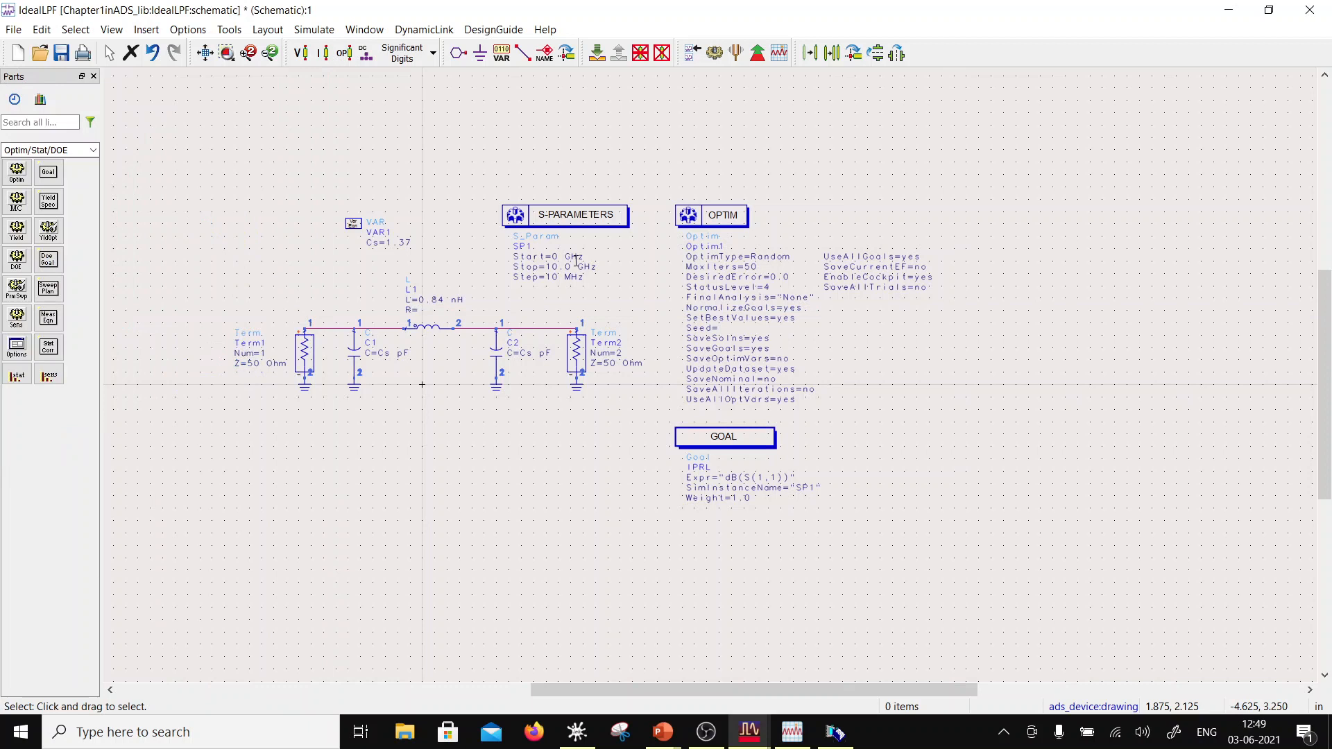
double_click(737, 210)
left_click(281, 143)
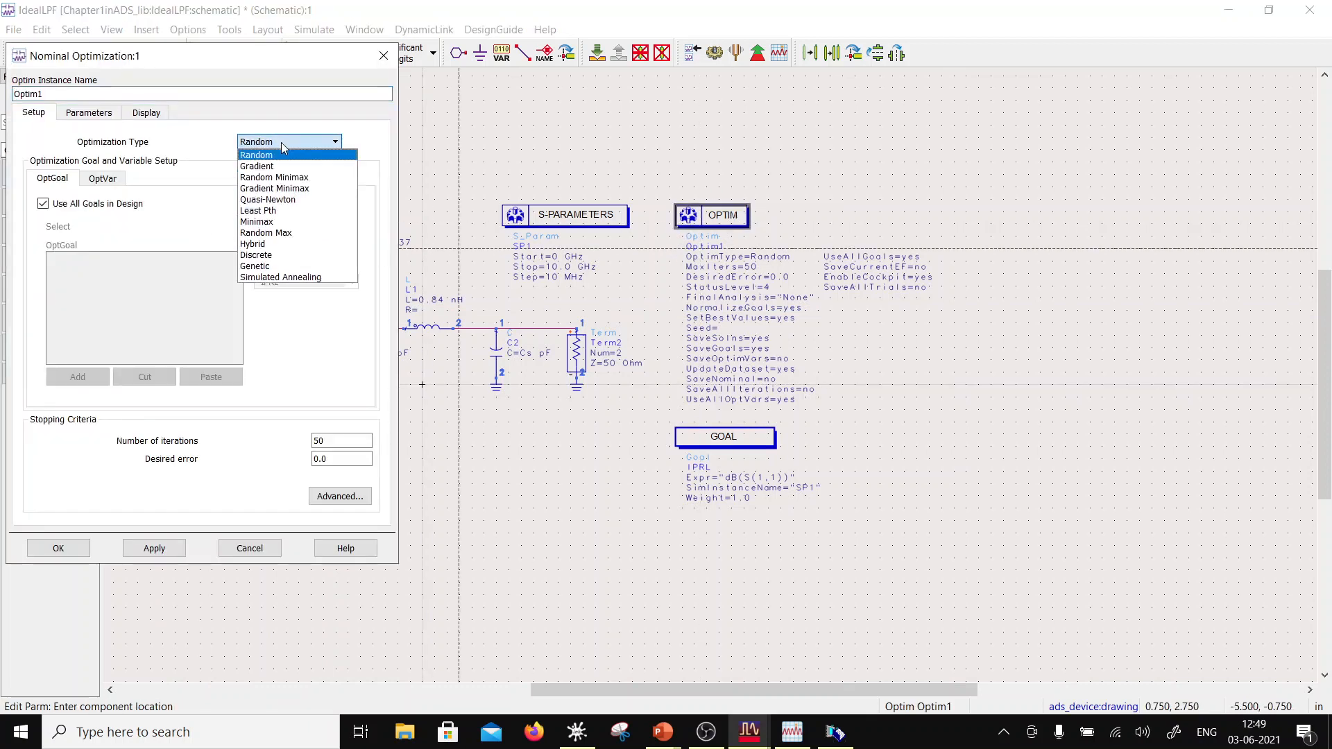
left_click(68, 547)
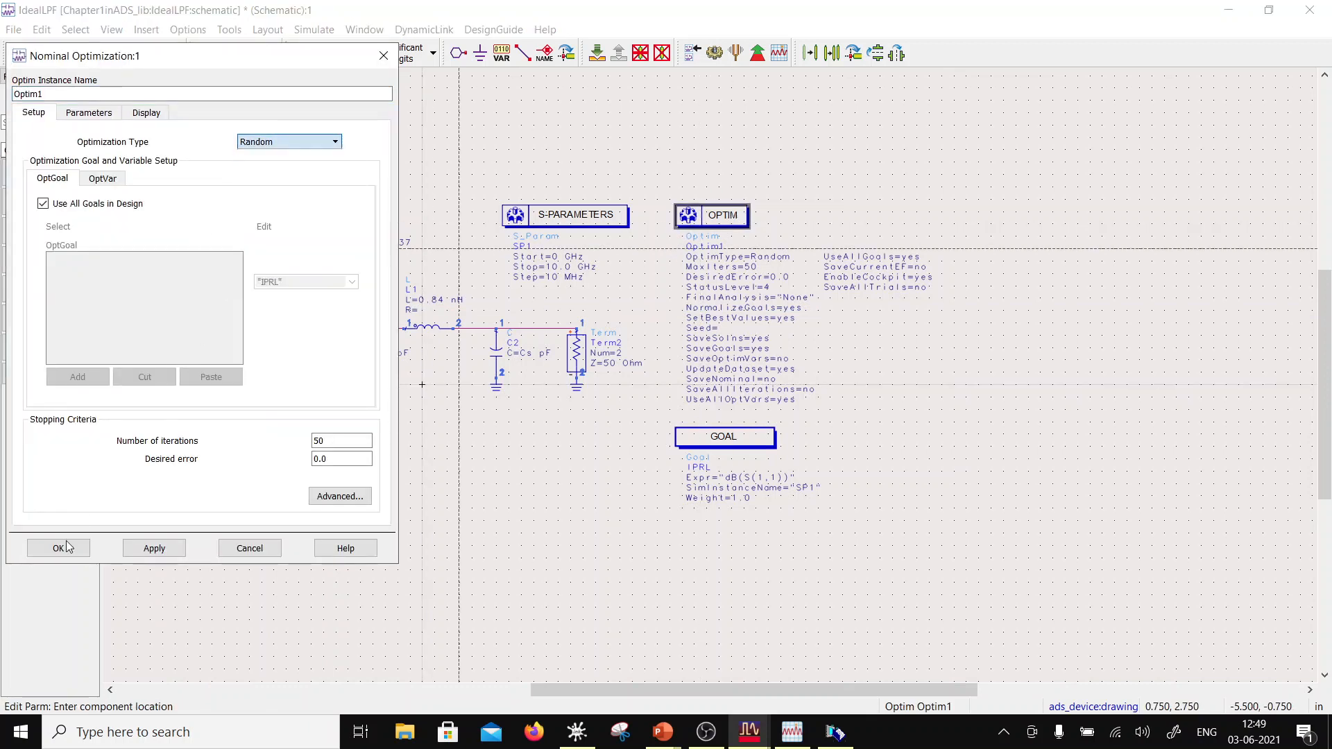
left_click(60, 547)
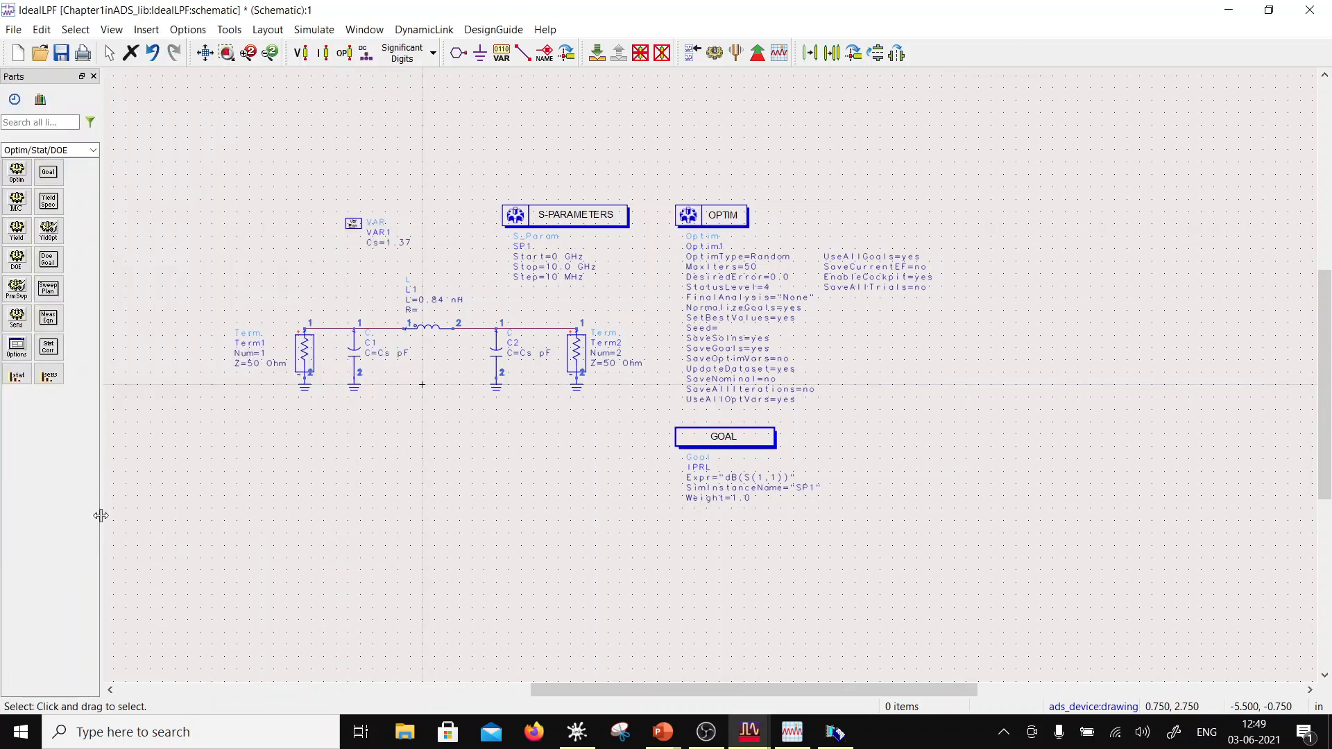
- Save the schematic, try to run the optimization, and read the simulation messages before closing their window
left_click(67, 55)
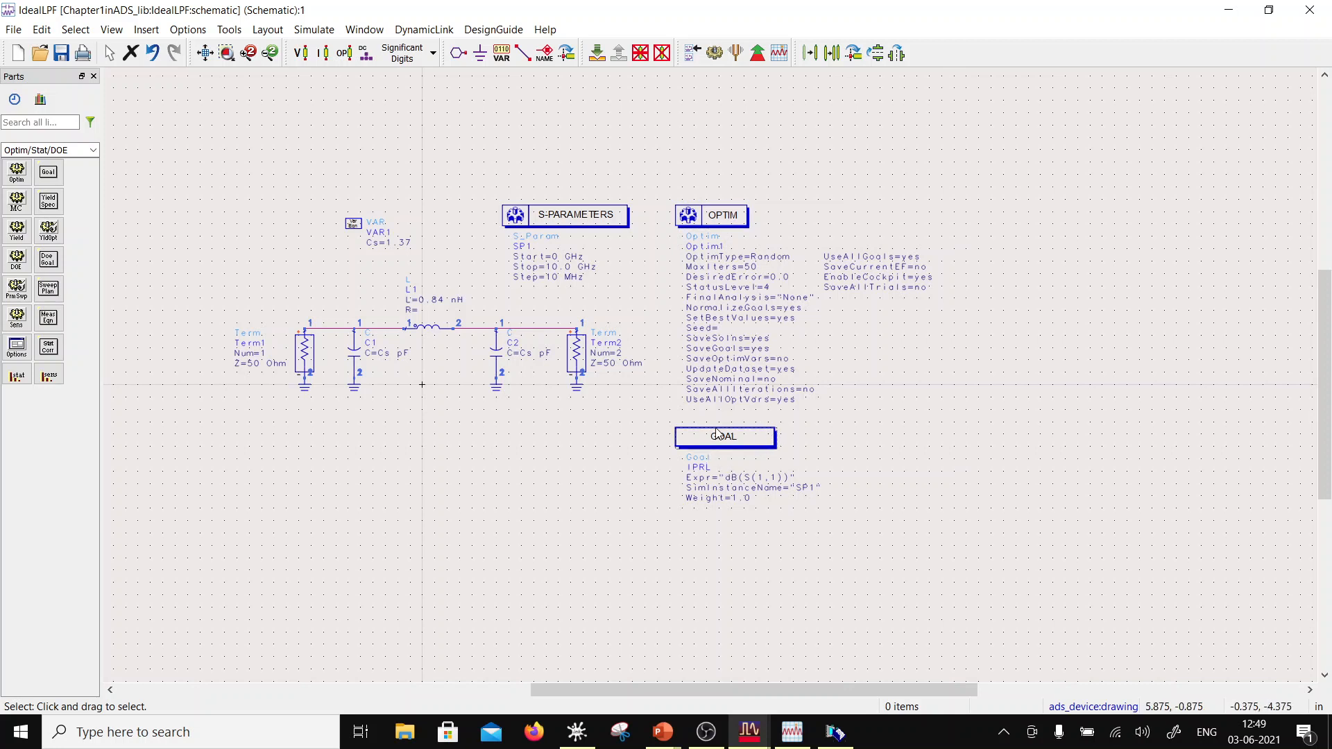
left_click(766, 58)
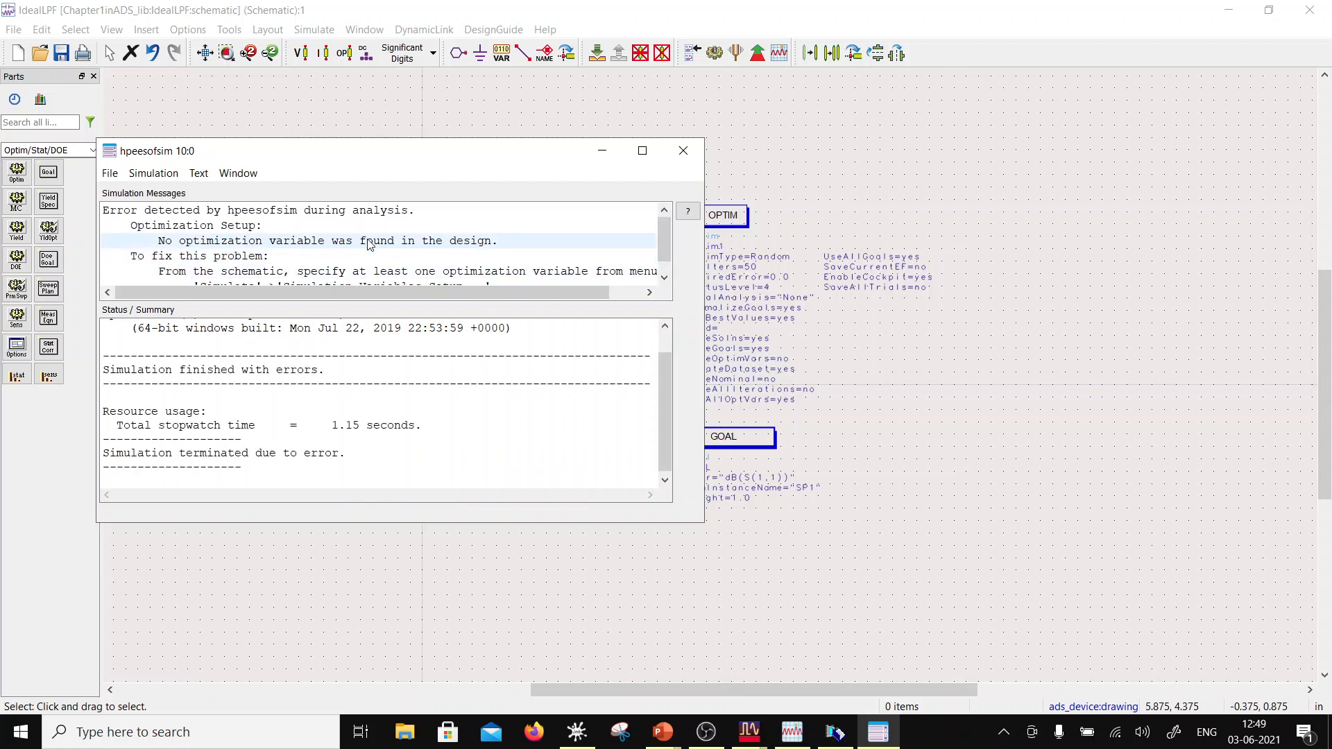
scroll(369, 244, "down", 1)
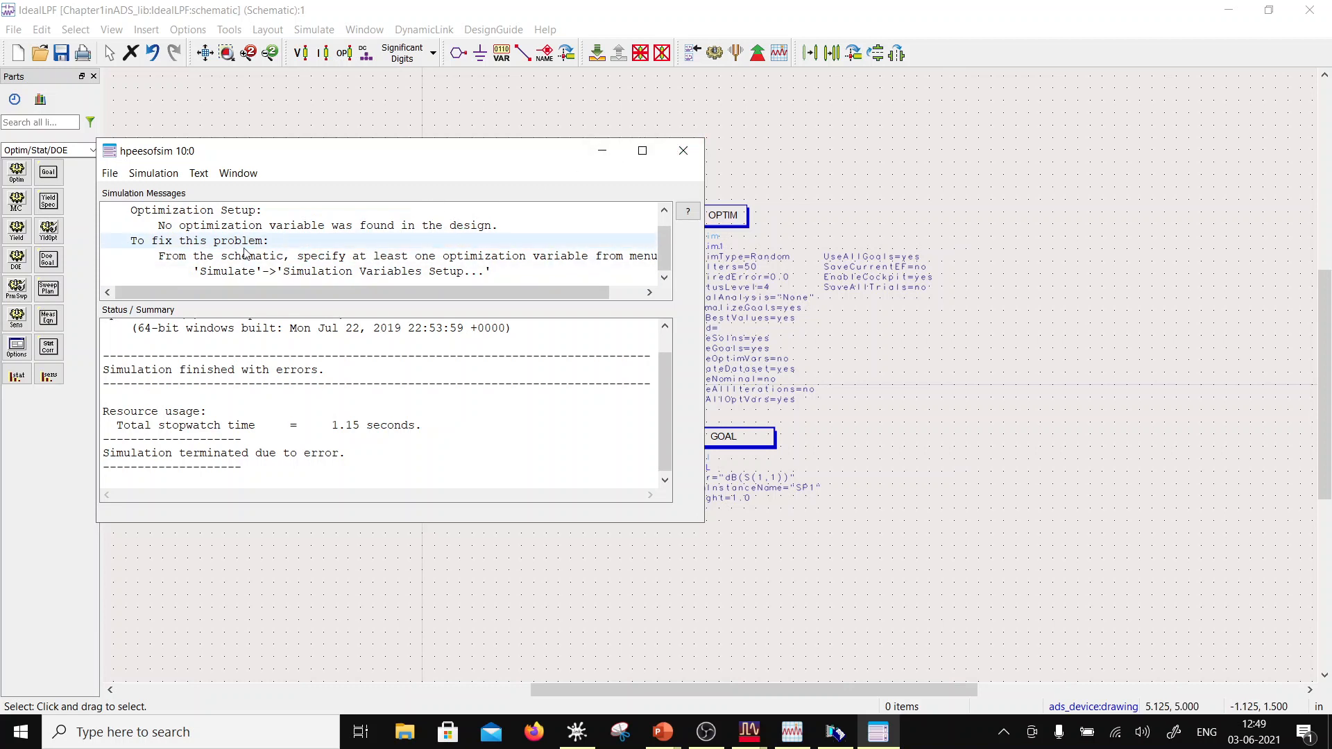
left_click(689, 153)
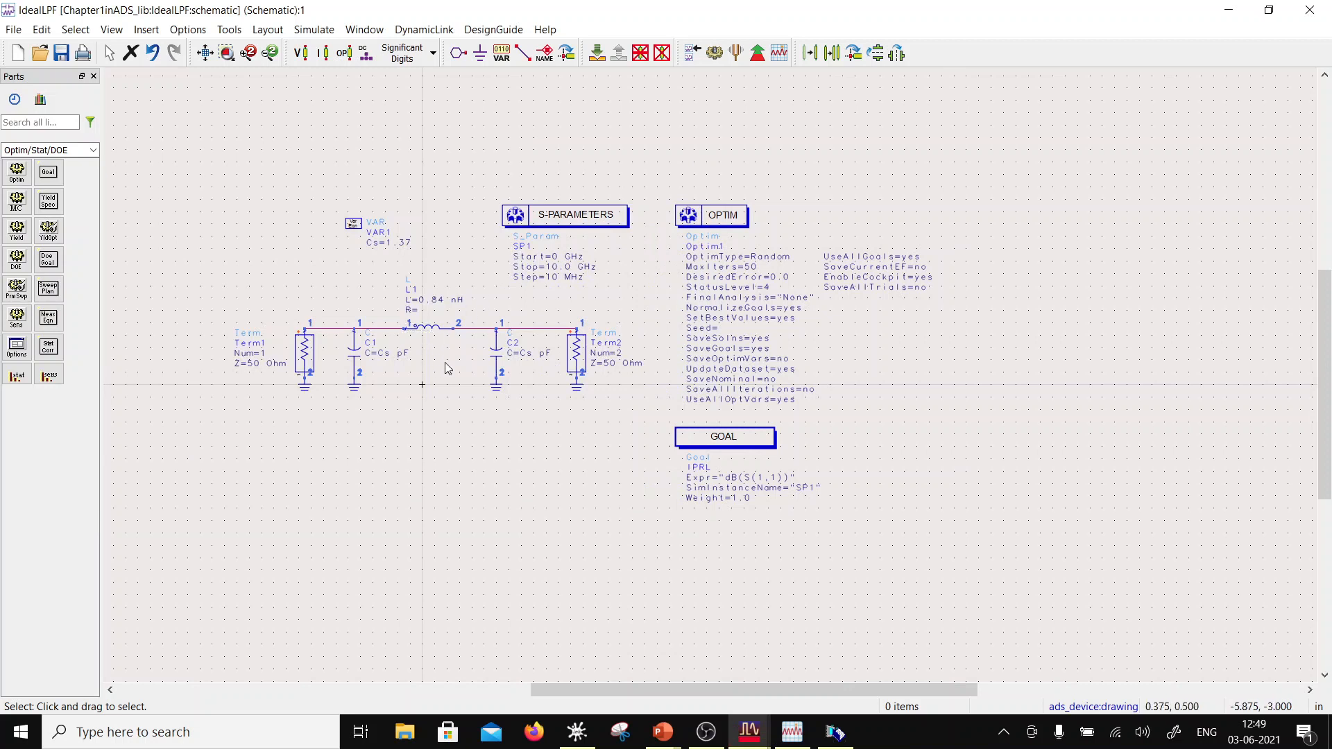
scroll(501, 342, "up", 1)
scroll(685, 375, "up", 1)
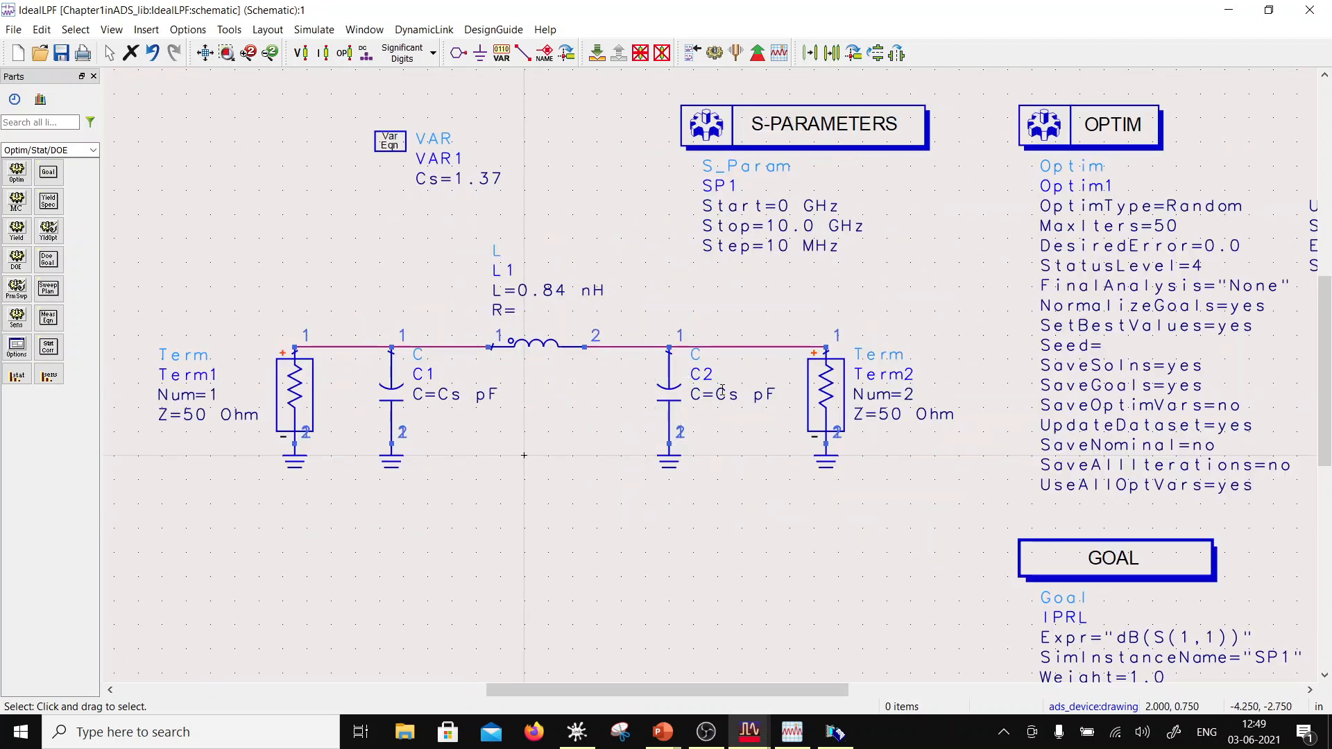
double_click(543, 289)
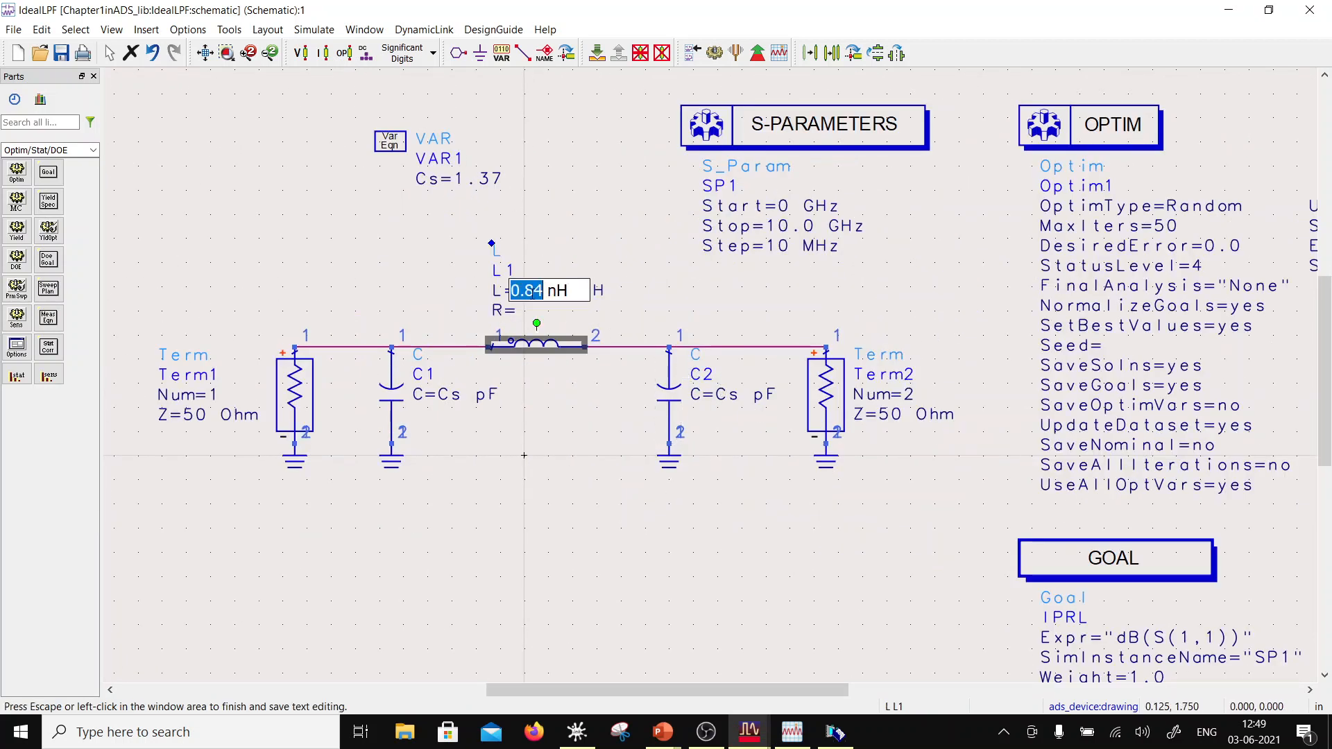
left_click(540, 351)
double_click(540, 351)
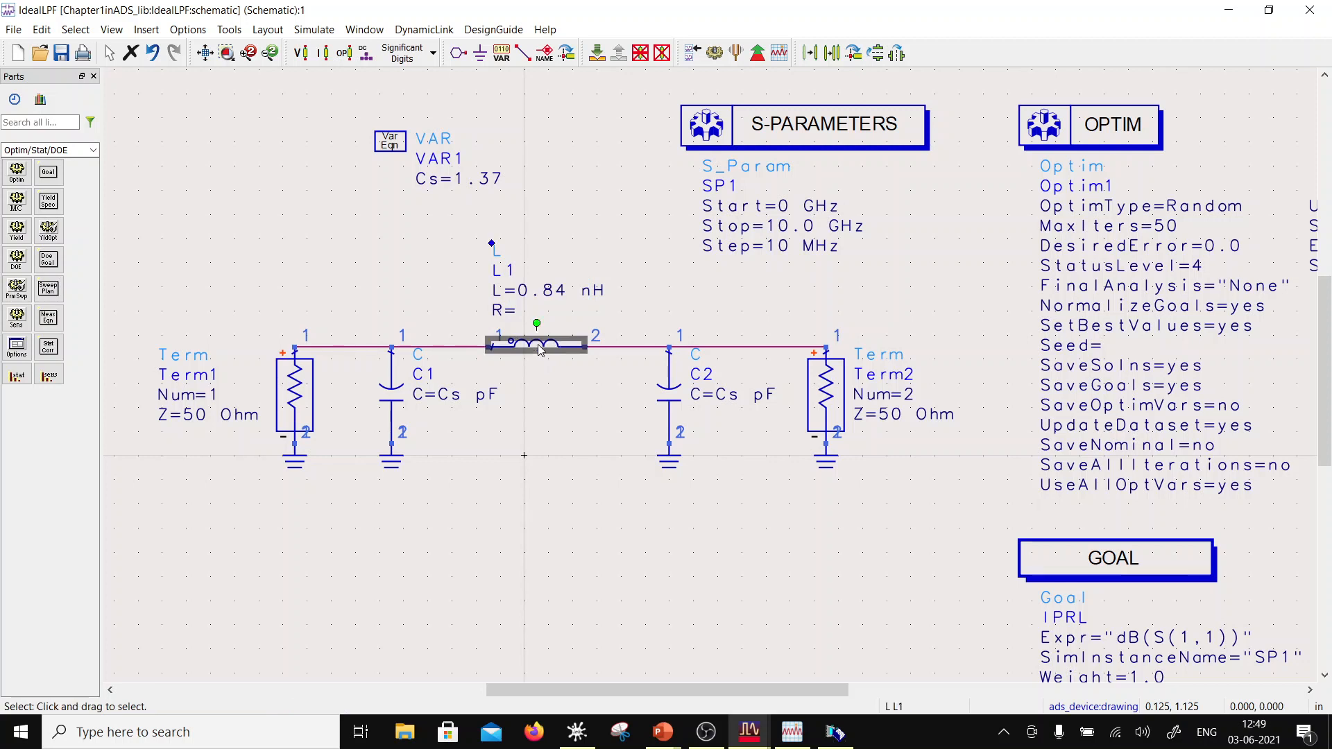
left_click(241, 255)
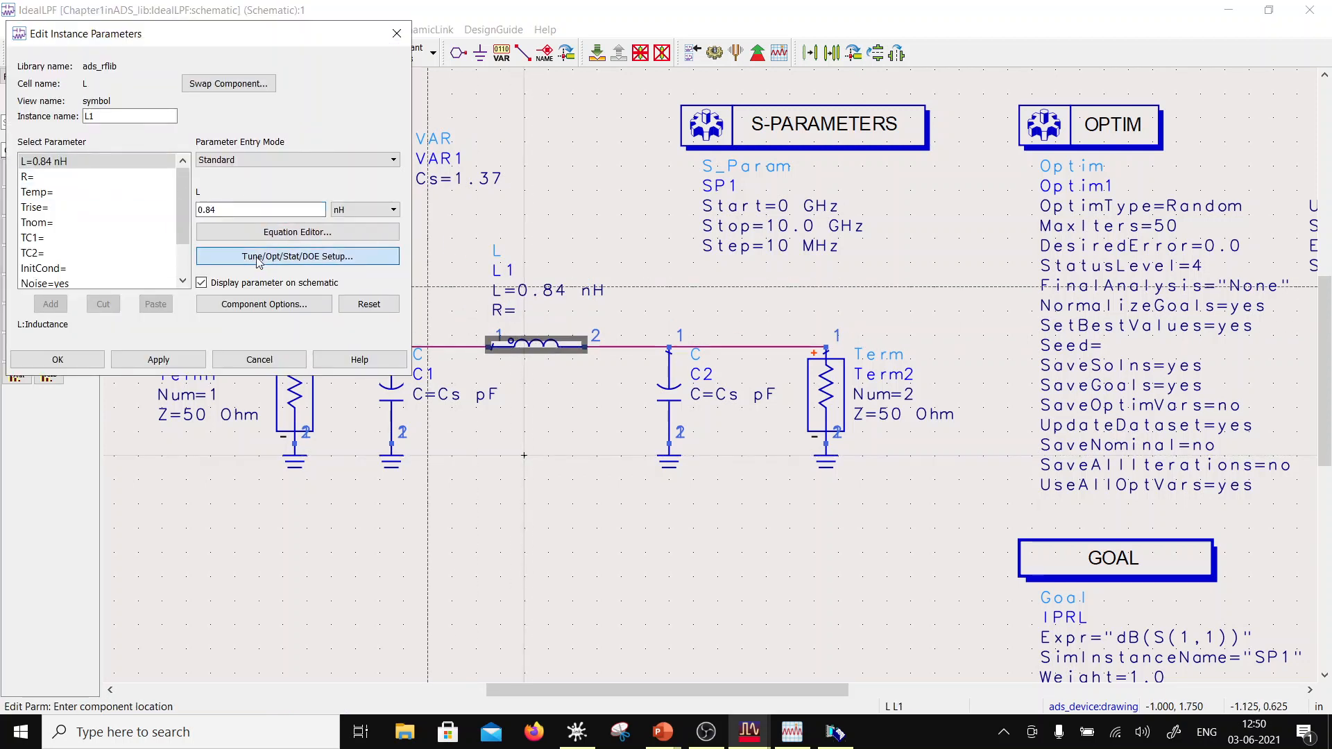
left_click(206, 97)
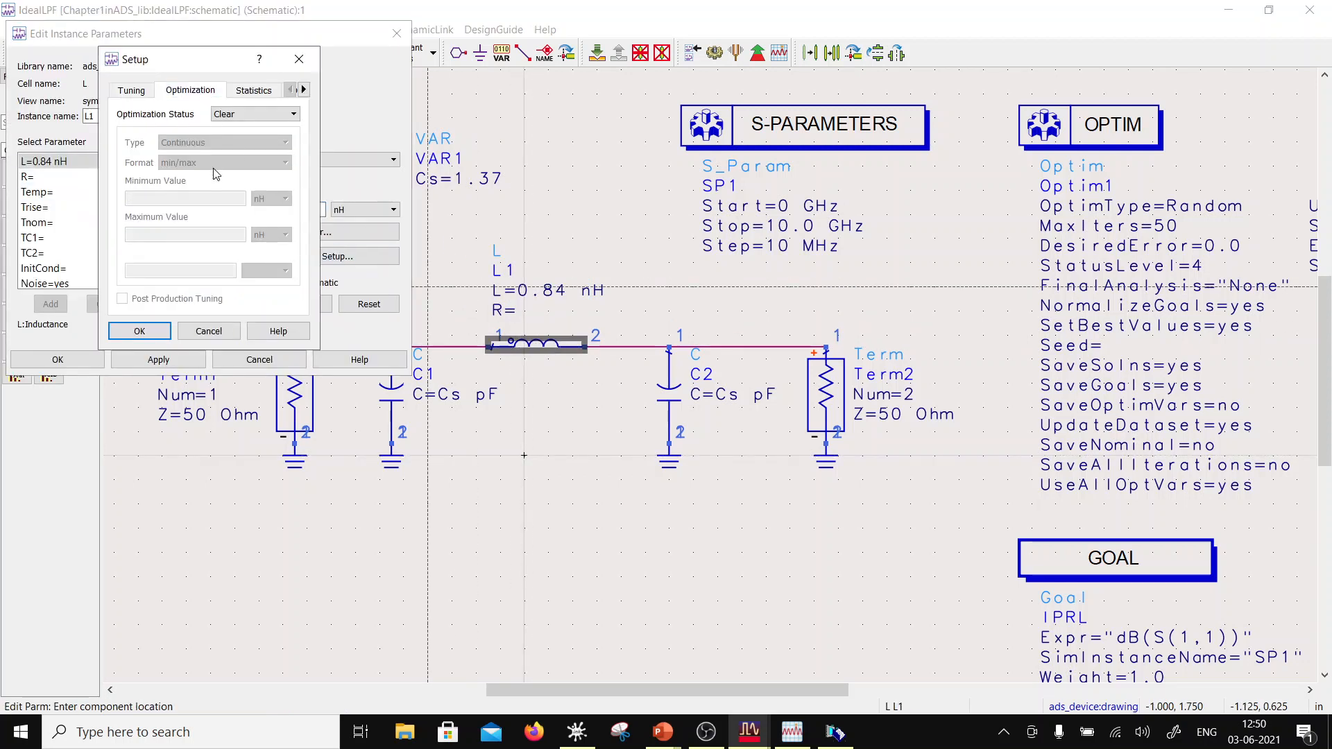
left_click(290, 114)
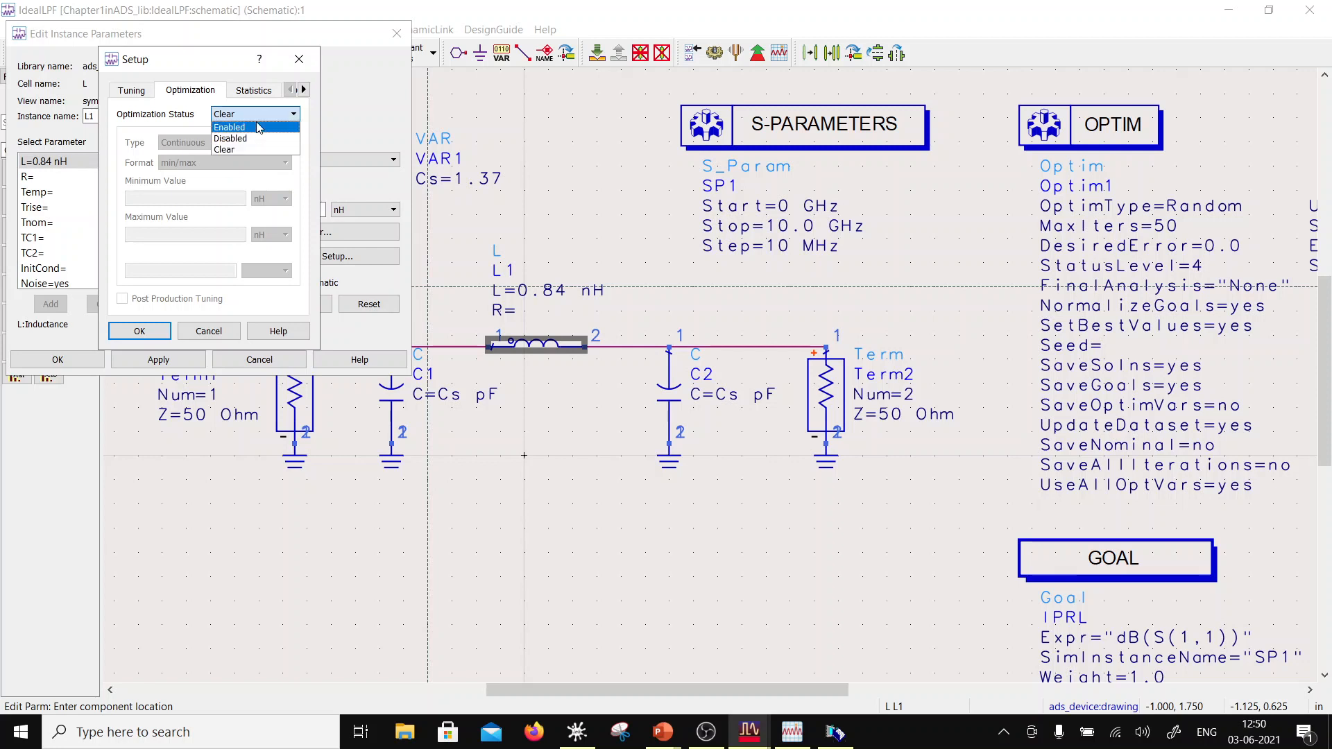
left_click(258, 127)
left_click(299, 59)
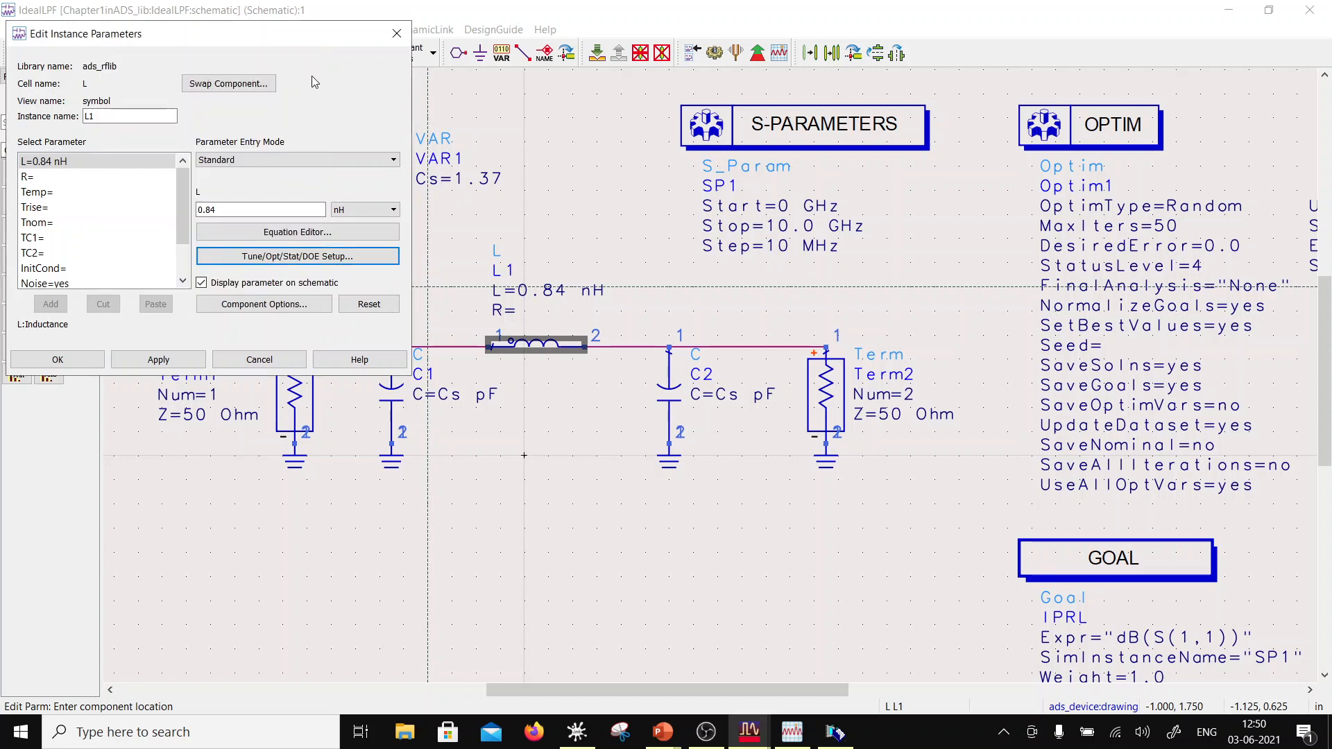
left_click(397, 33)
left_click(352, 31)
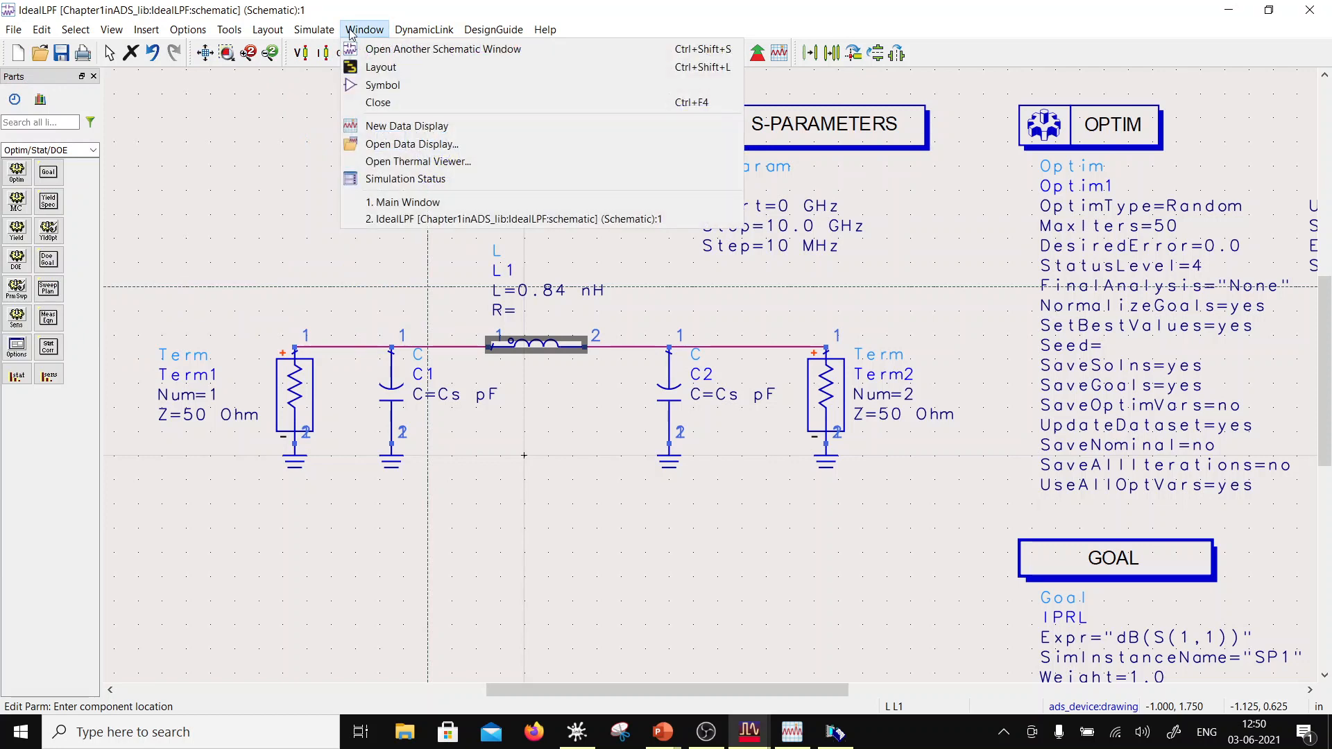
mouse_move(325, 31)
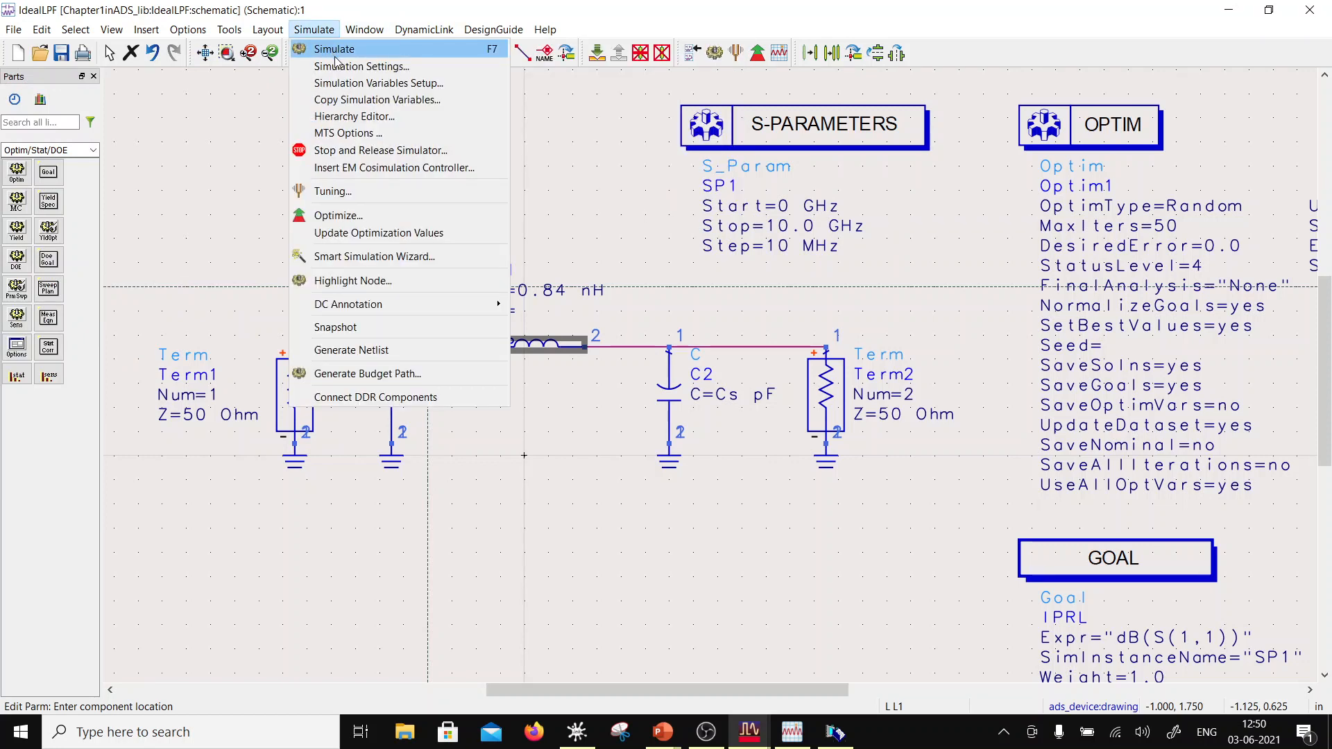
left_click(365, 84)
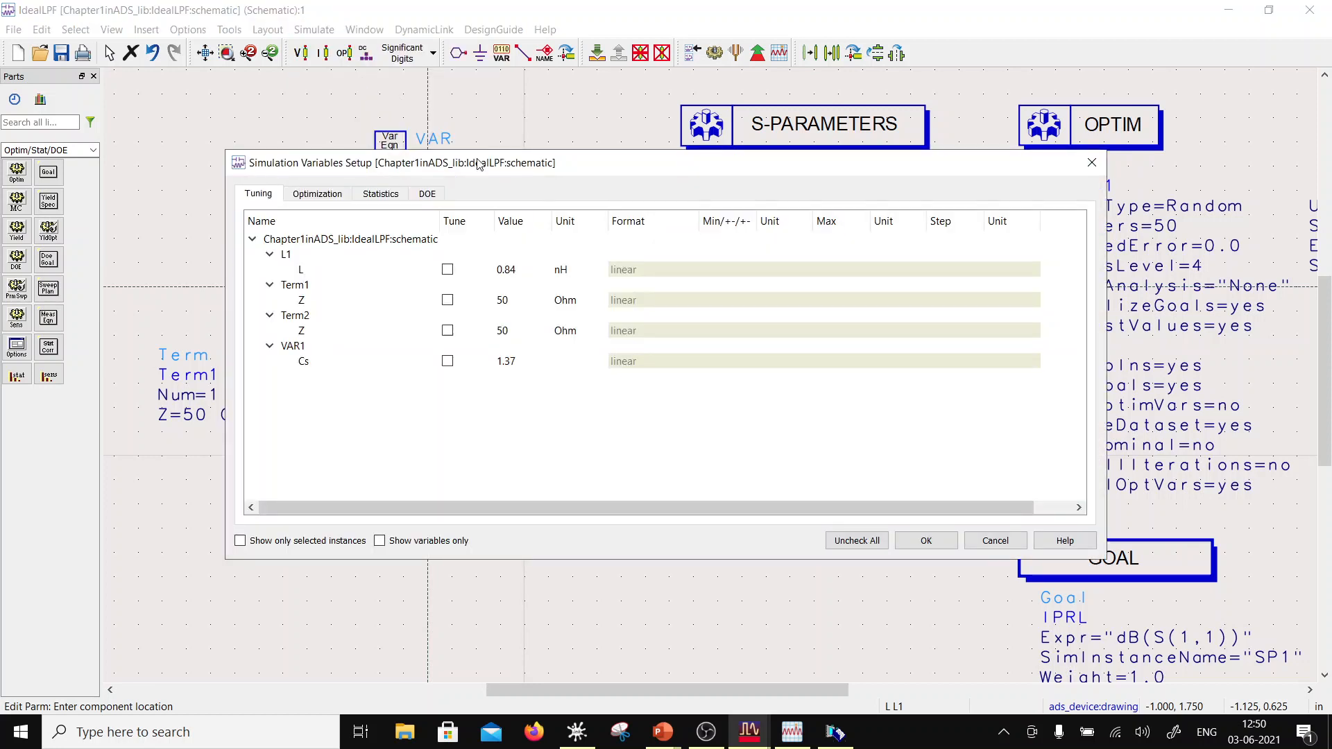
left_click_drag(478, 166, 790, 184)
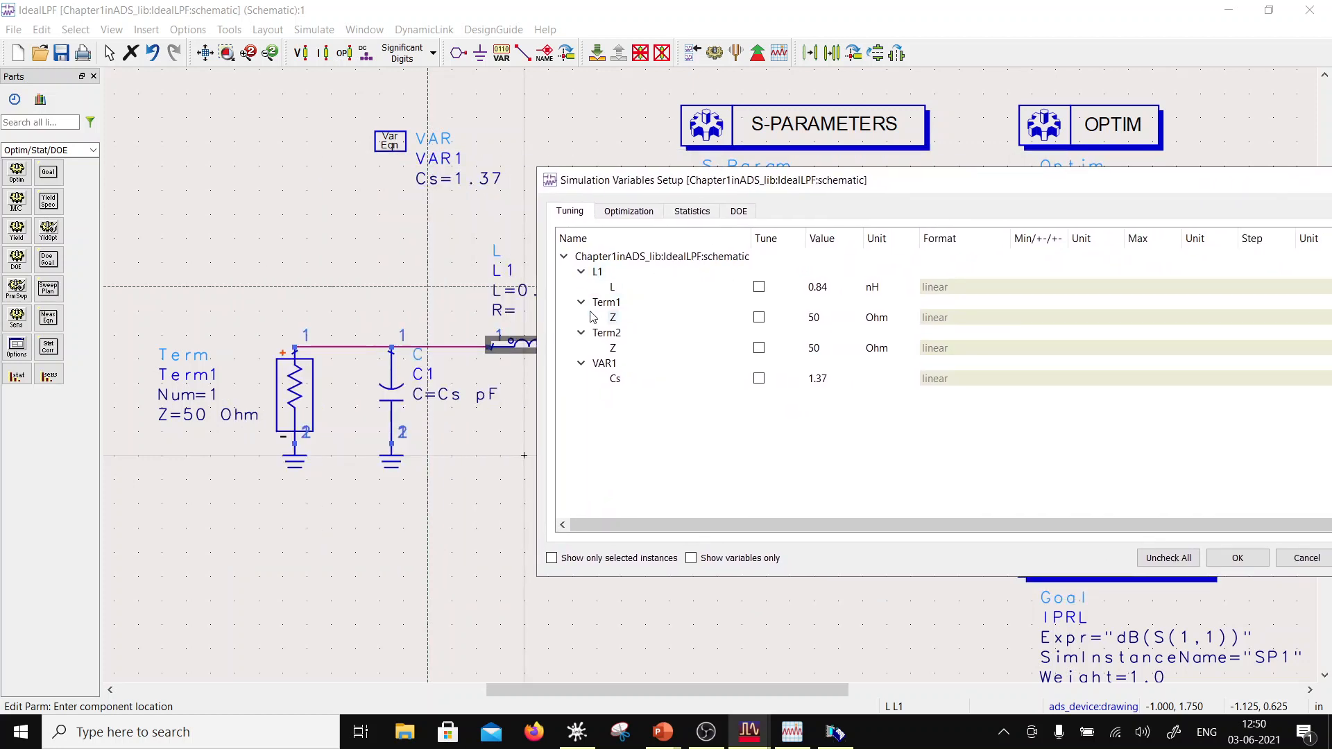
left_click(759, 288)
left_click_drag(877, 197, 604, 170)
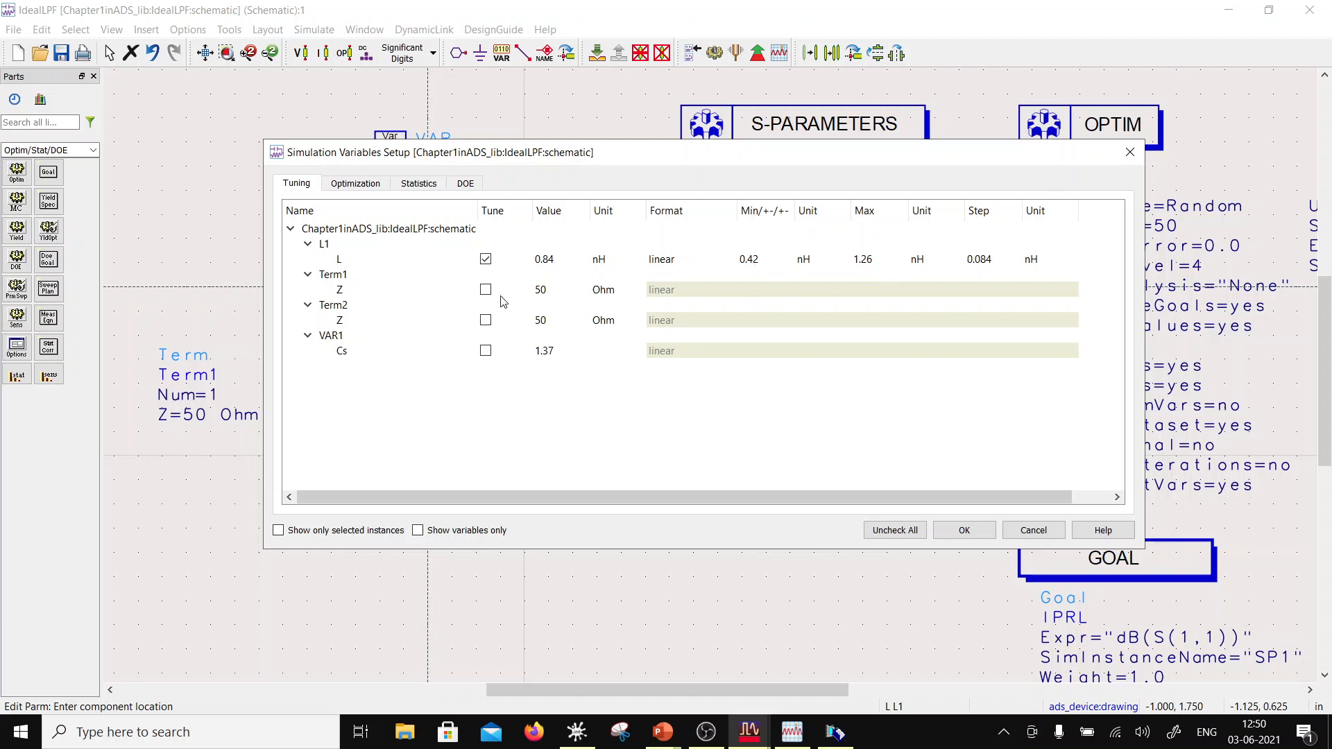
left_click(485, 351)
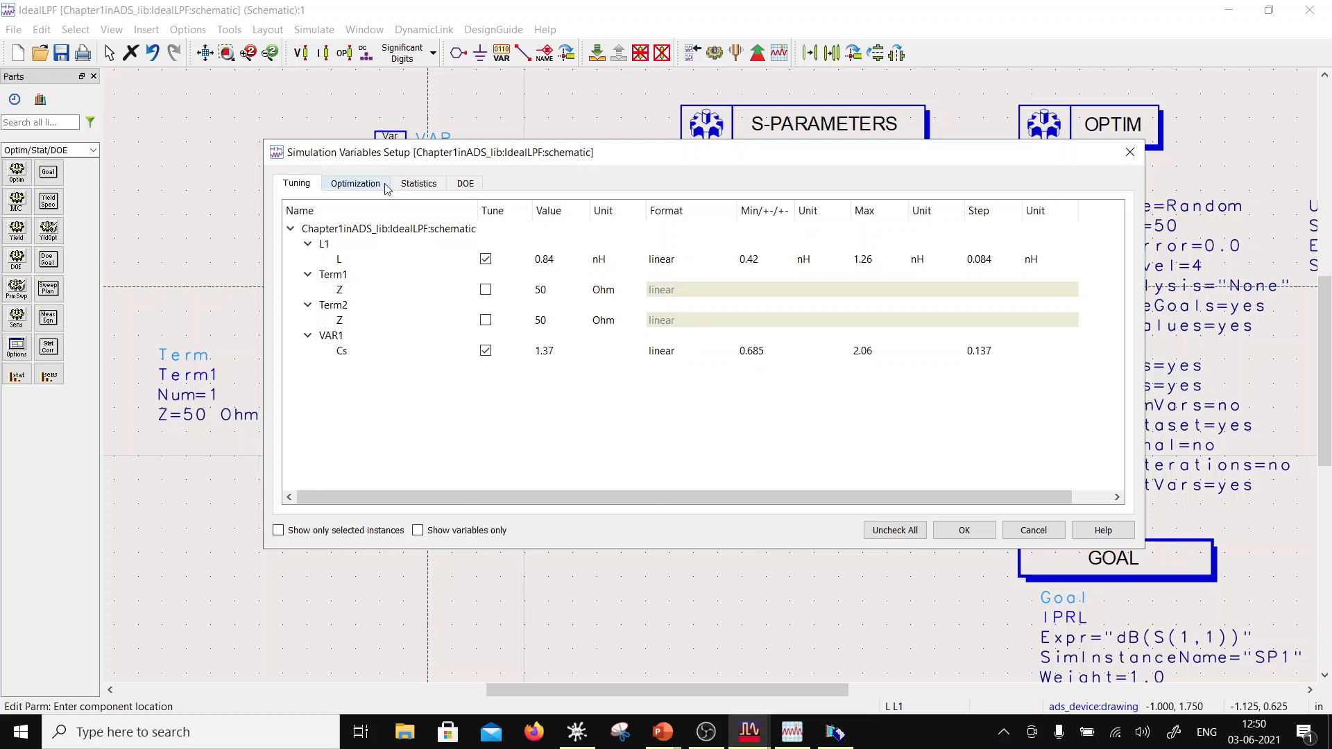
left_click(1032, 530)
- Enable optimization for L1's inductance L and VAR1's Cs in the simulation variables, and check L1's resulting range on the schematic
left_click(377, 30)
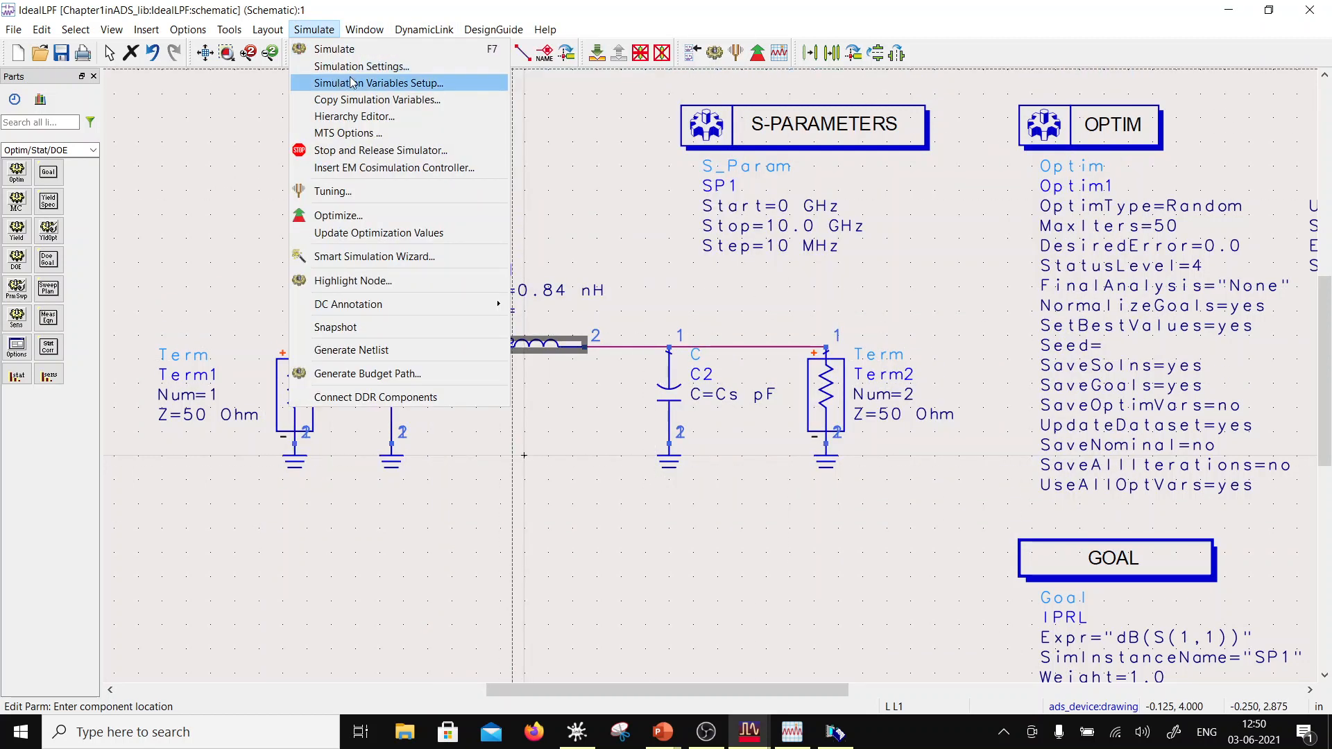
left_click(352, 83)
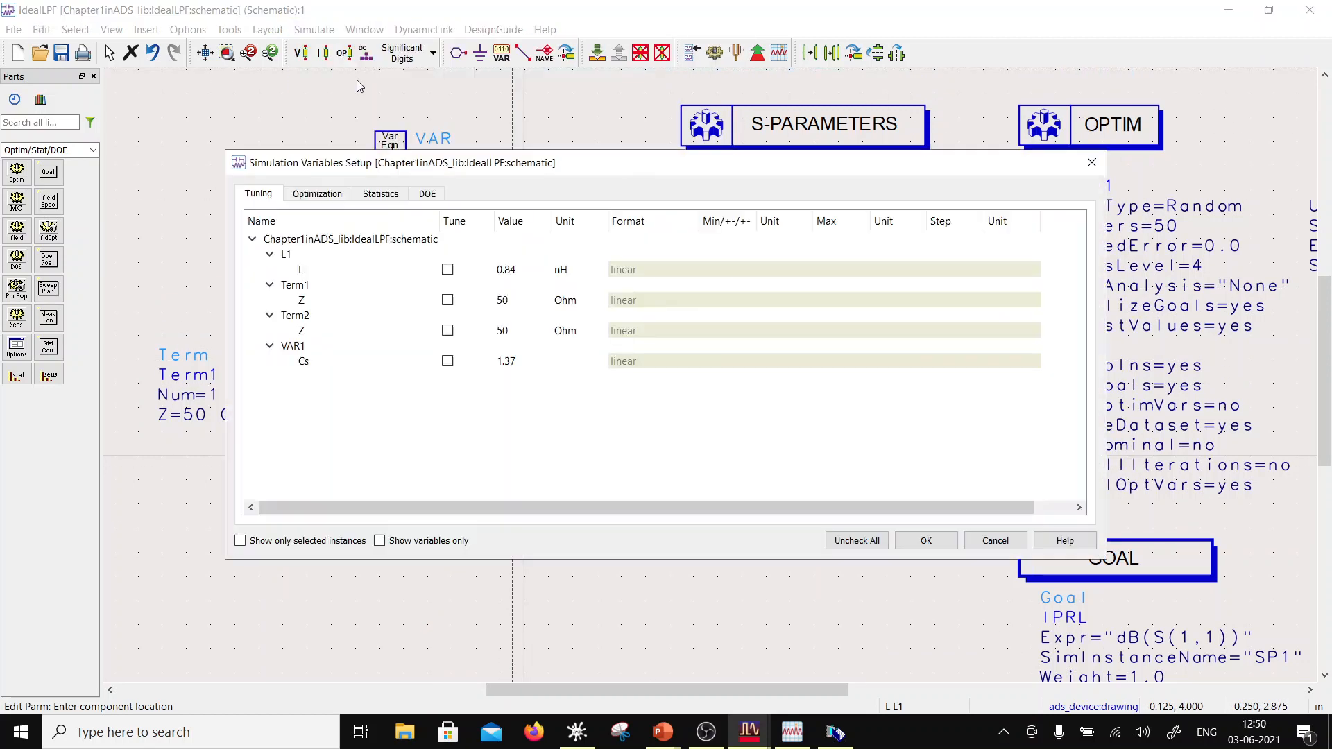
left_click(319, 194)
left_click(447, 270)
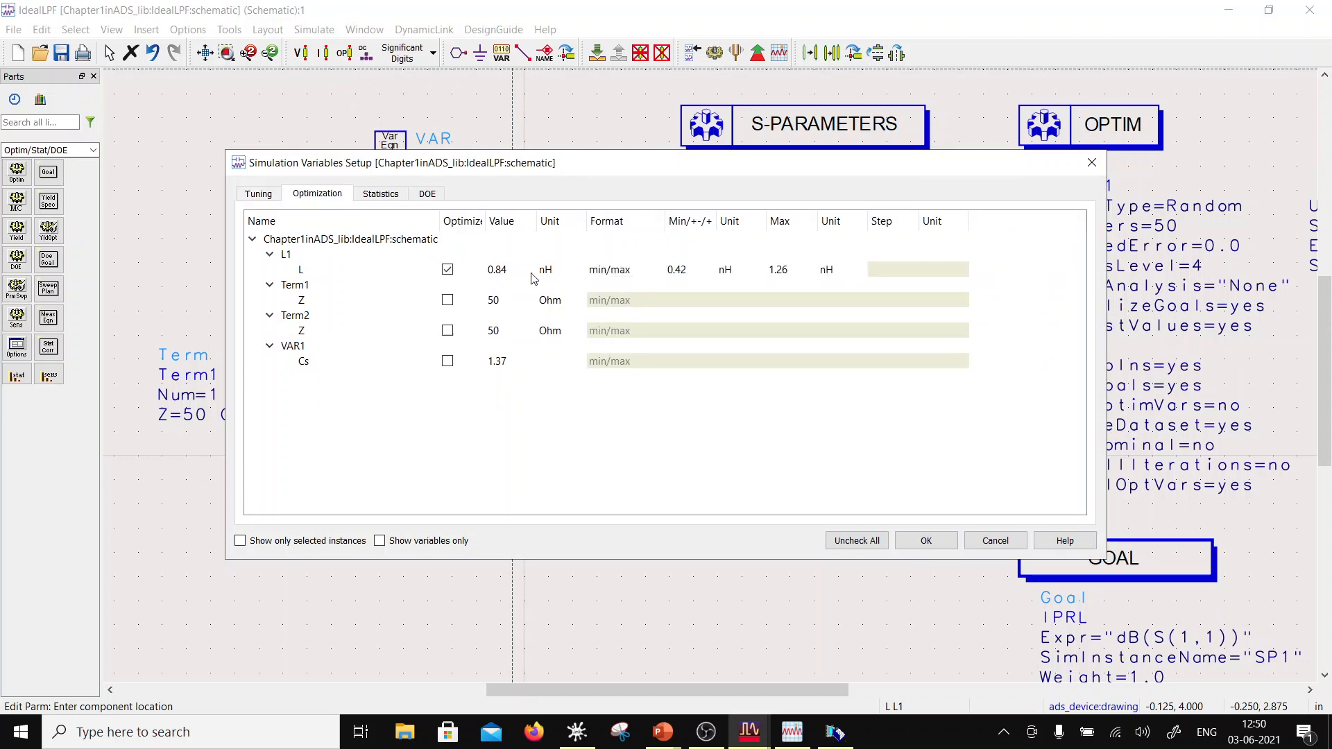
left_click(447, 361)
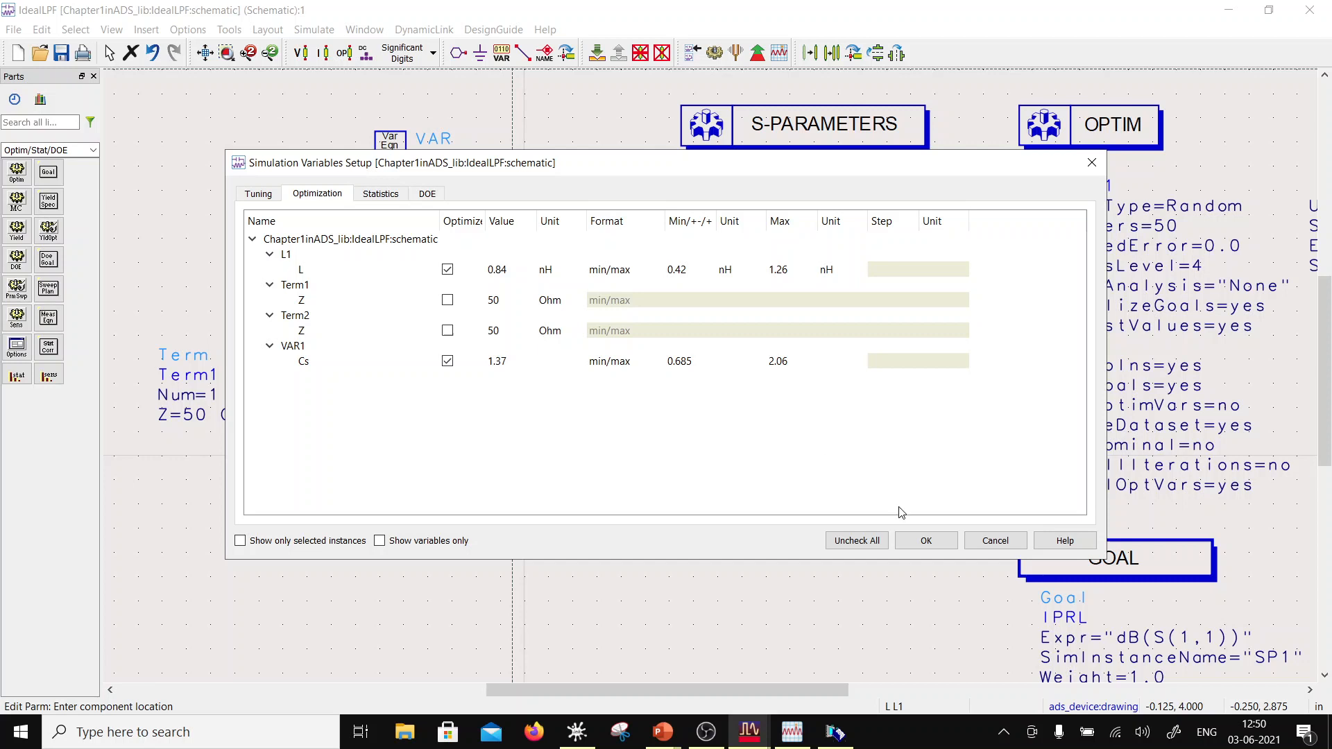
left_click(925, 541)
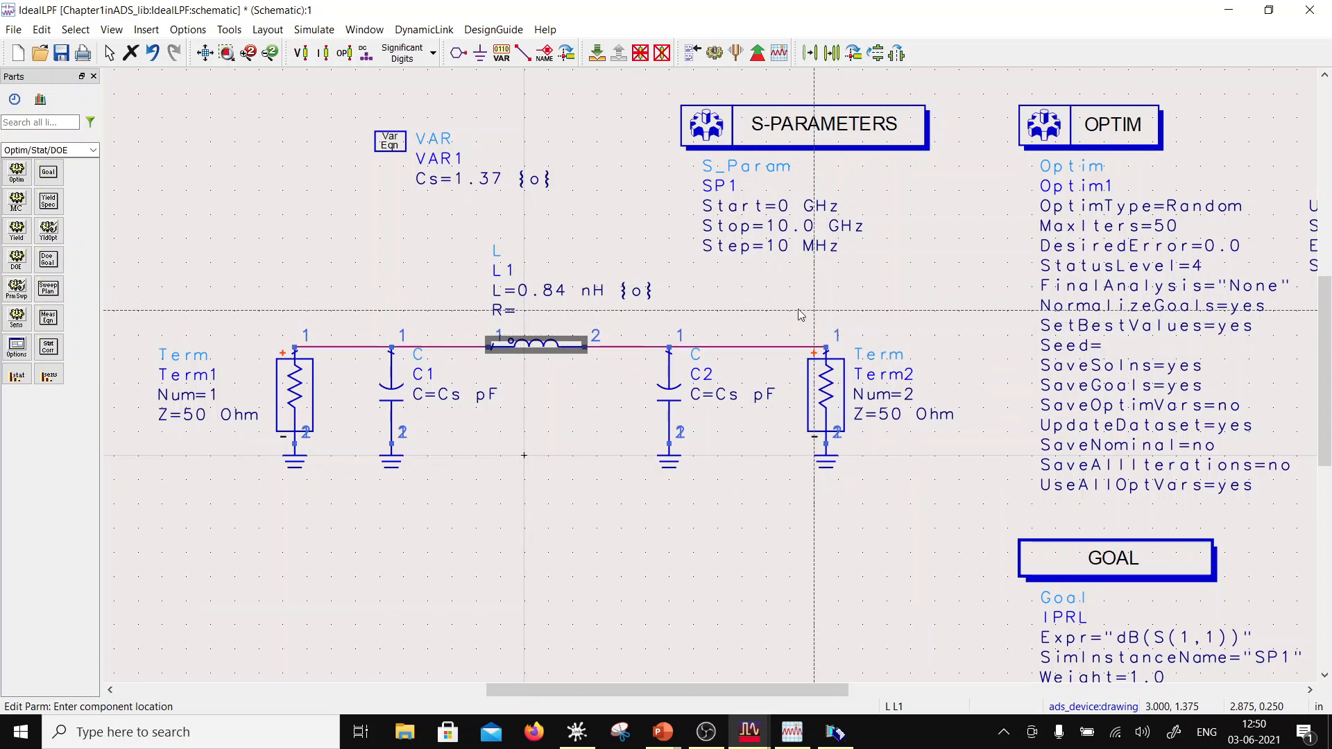
key("Escape")
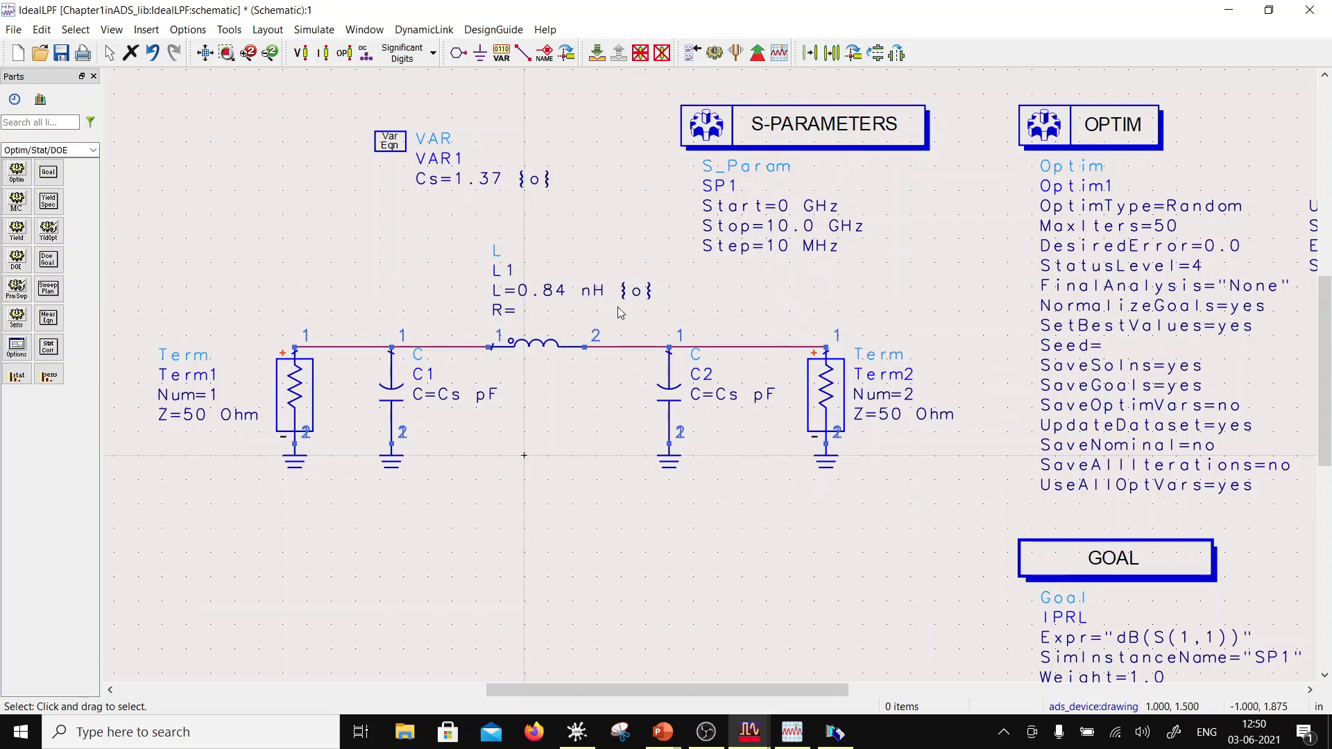
double_click(636, 290)
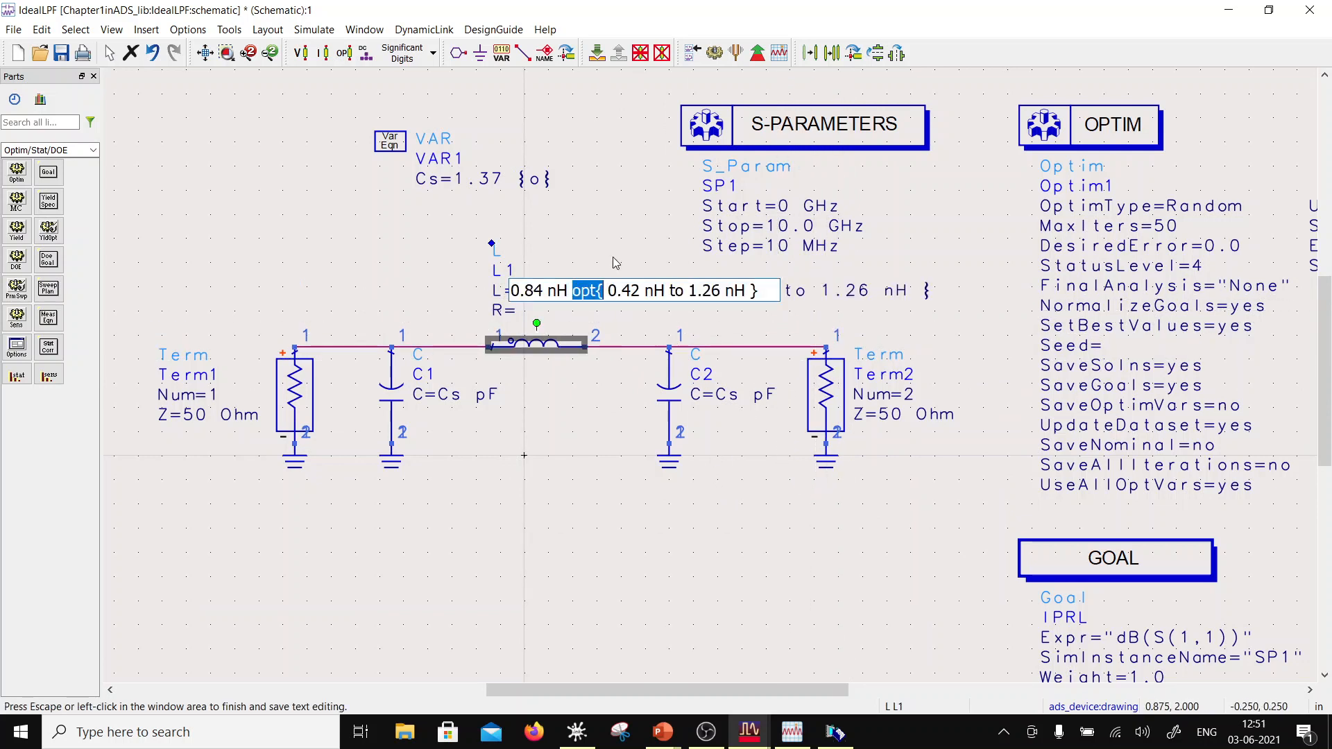
left_click(645, 250)
- Save the schematic, run the optimization, and read the S(1,1) passband peak on the response plot
left_click(66, 56)
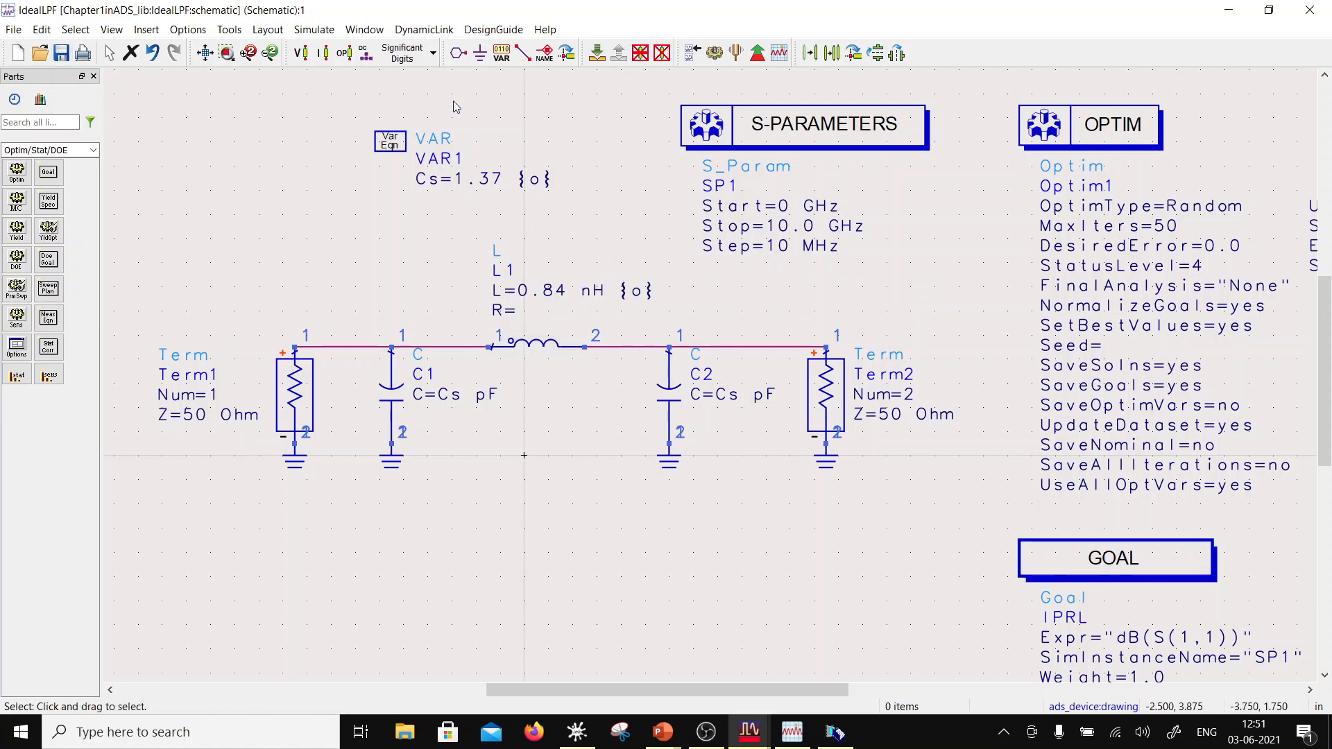
left_click(757, 53)
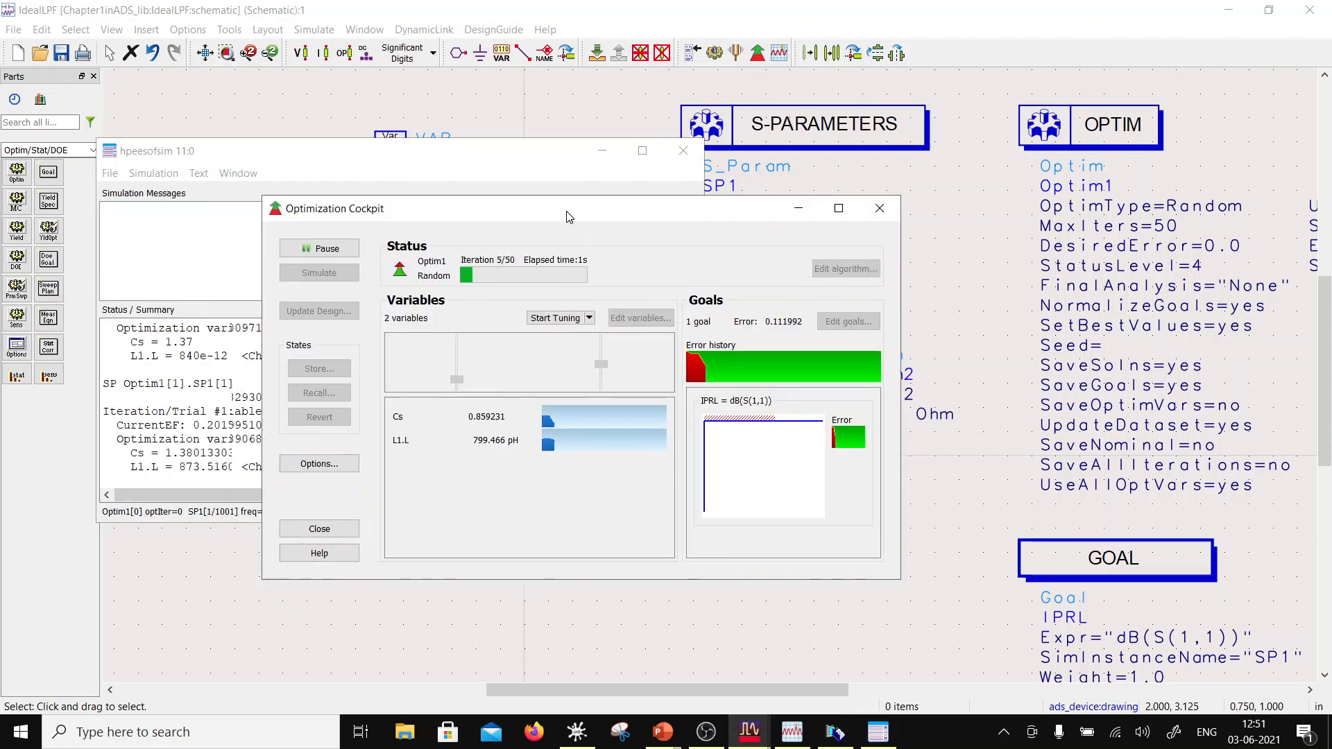
left_click_drag(569, 216, 756, 96)
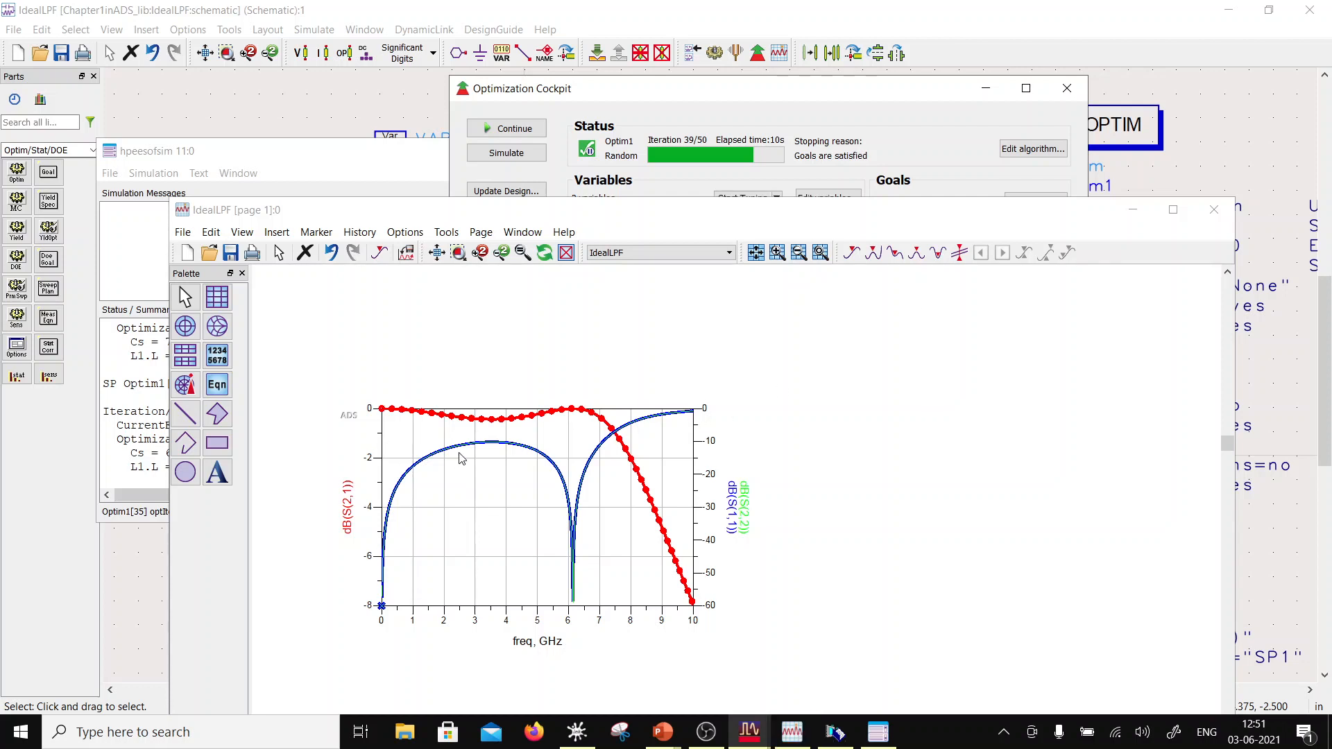
mouse_move(482, 442)
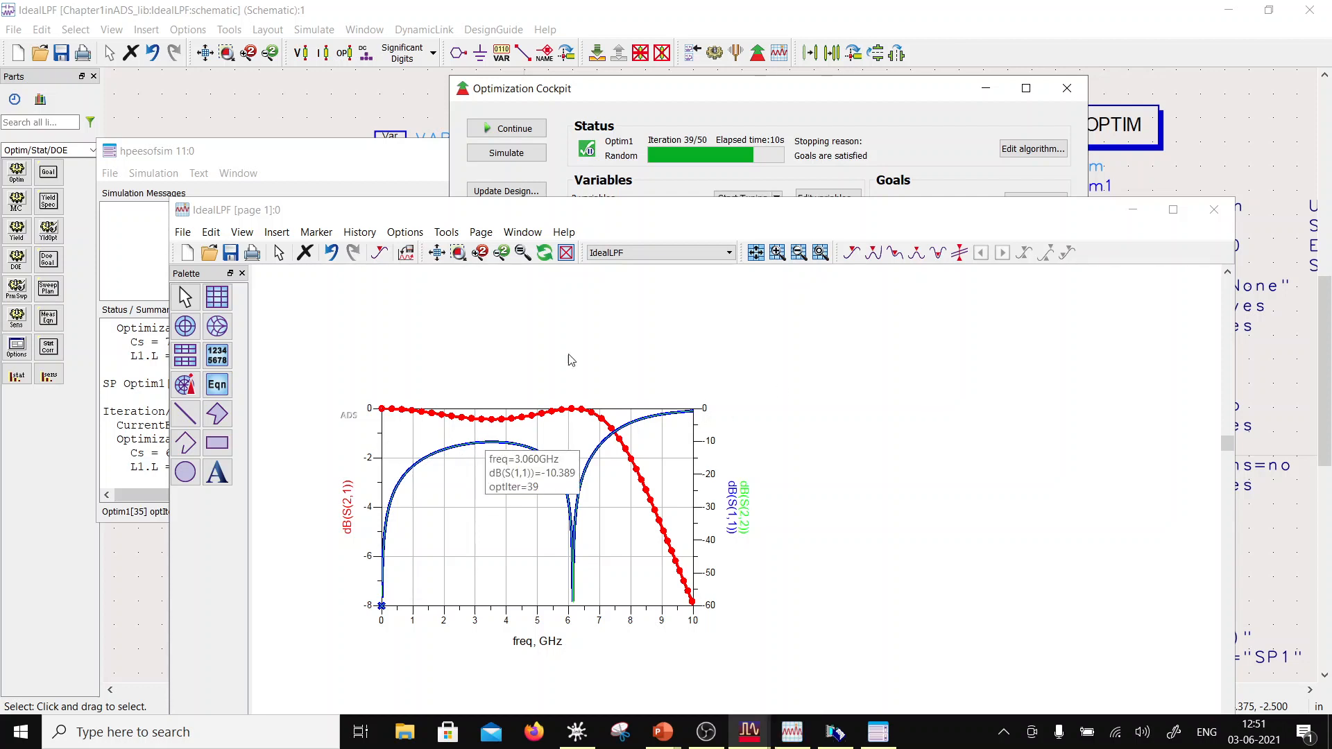
- Set the IPRL goal's maximum limit to -15 in the Optimization Cockpit and continue the optimization
left_click(662, 88)
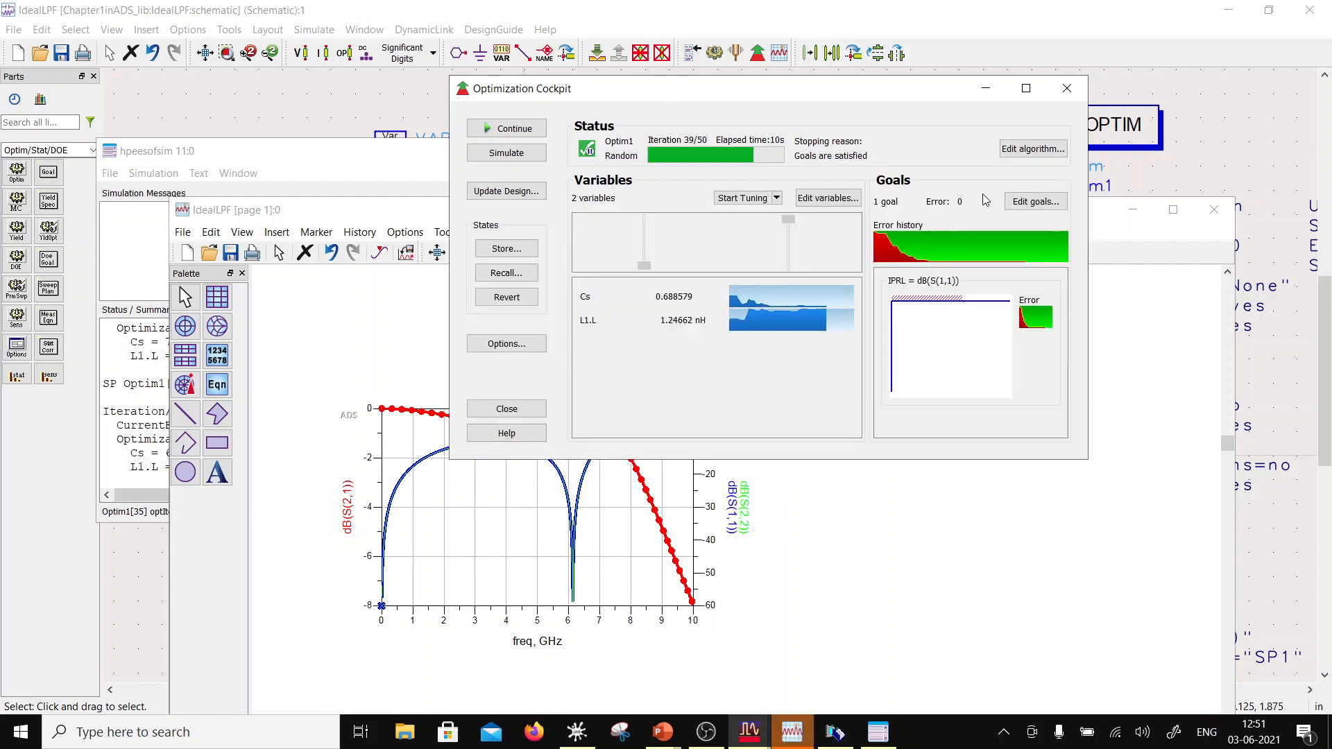
left_click(1049, 204)
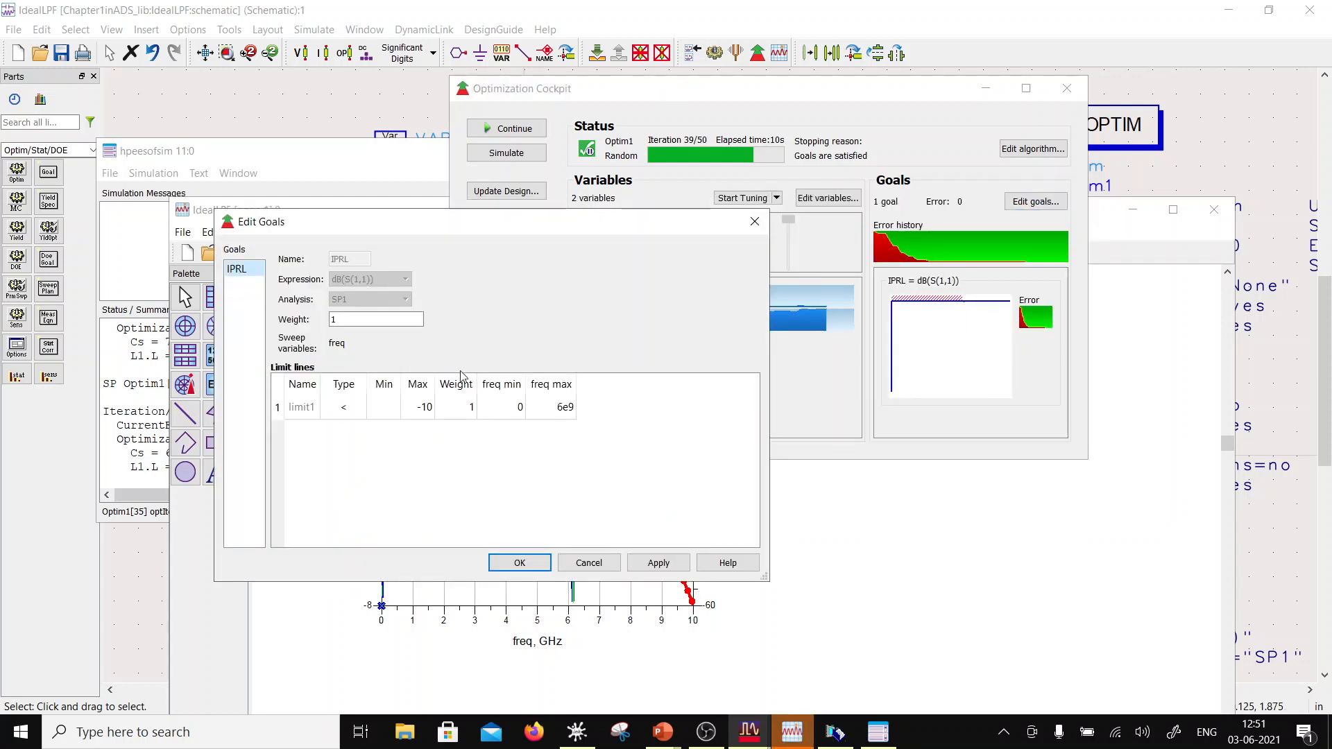
double_click(425, 408)
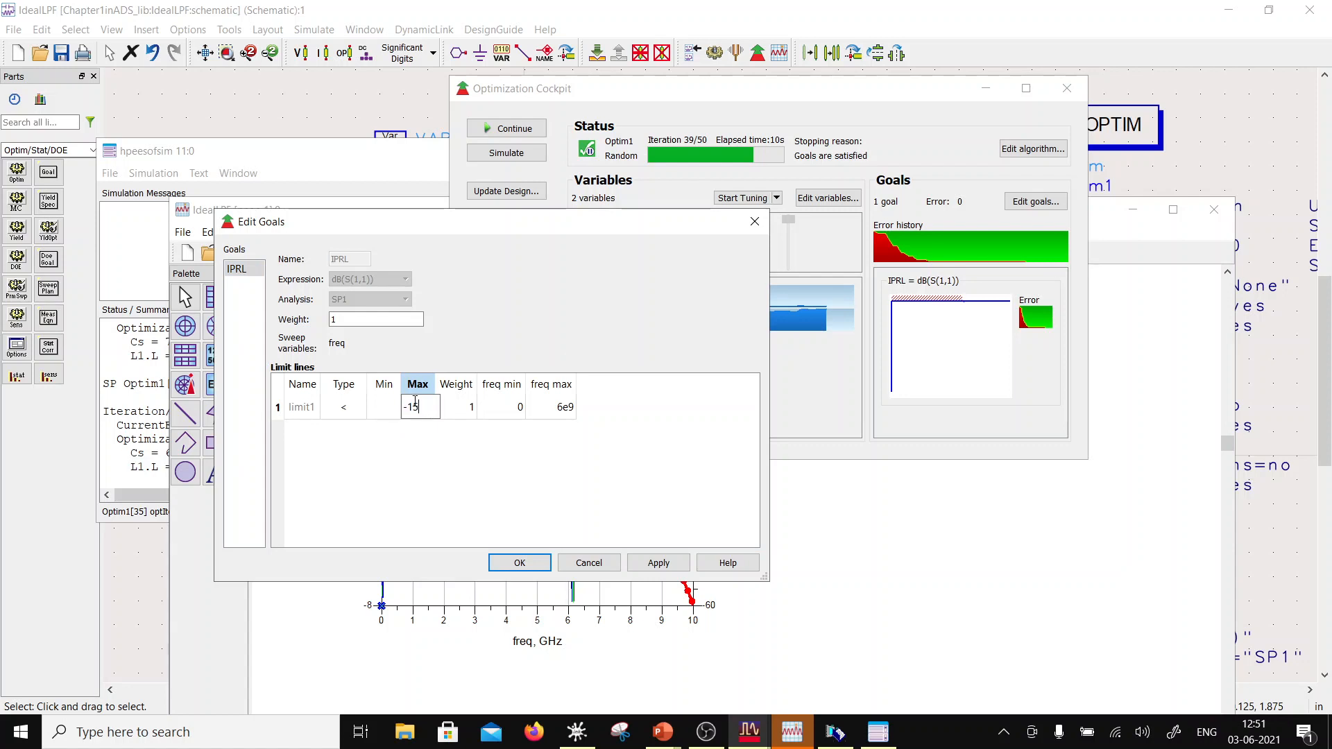
left_click(517, 563)
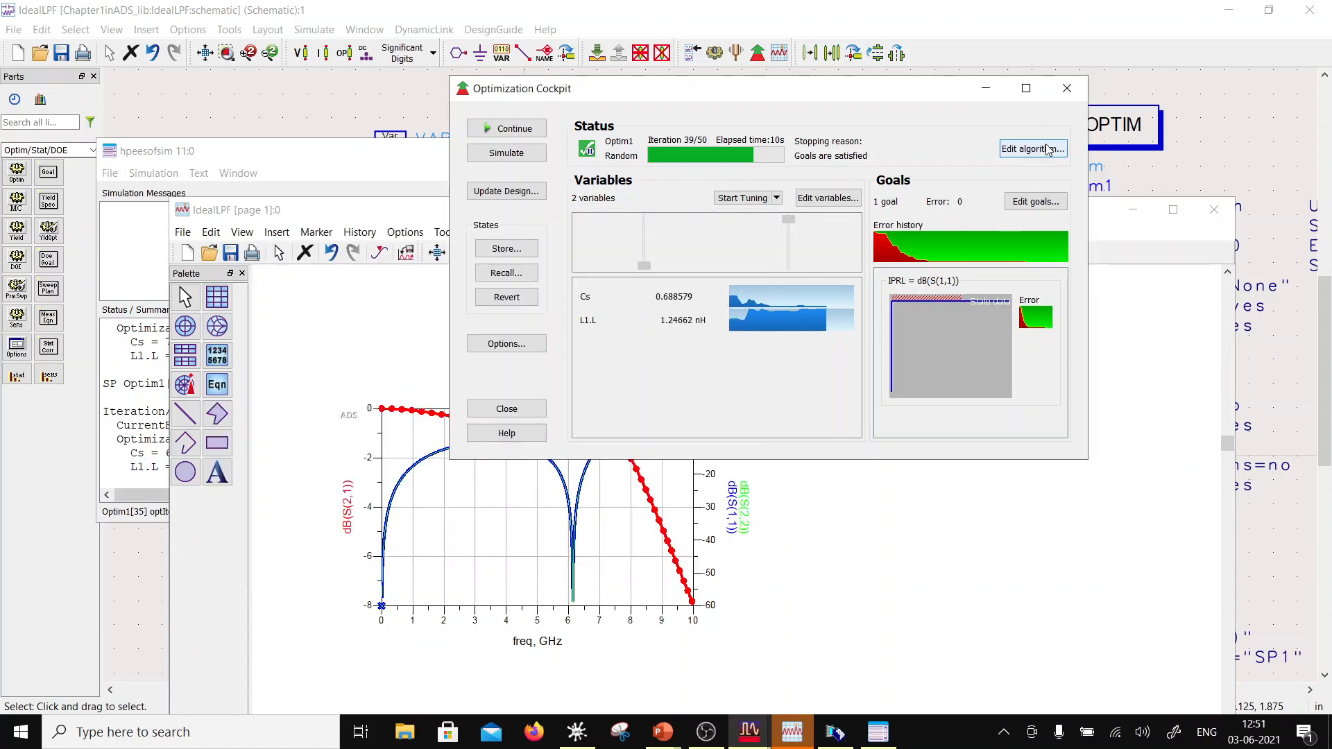
left_click(519, 128)
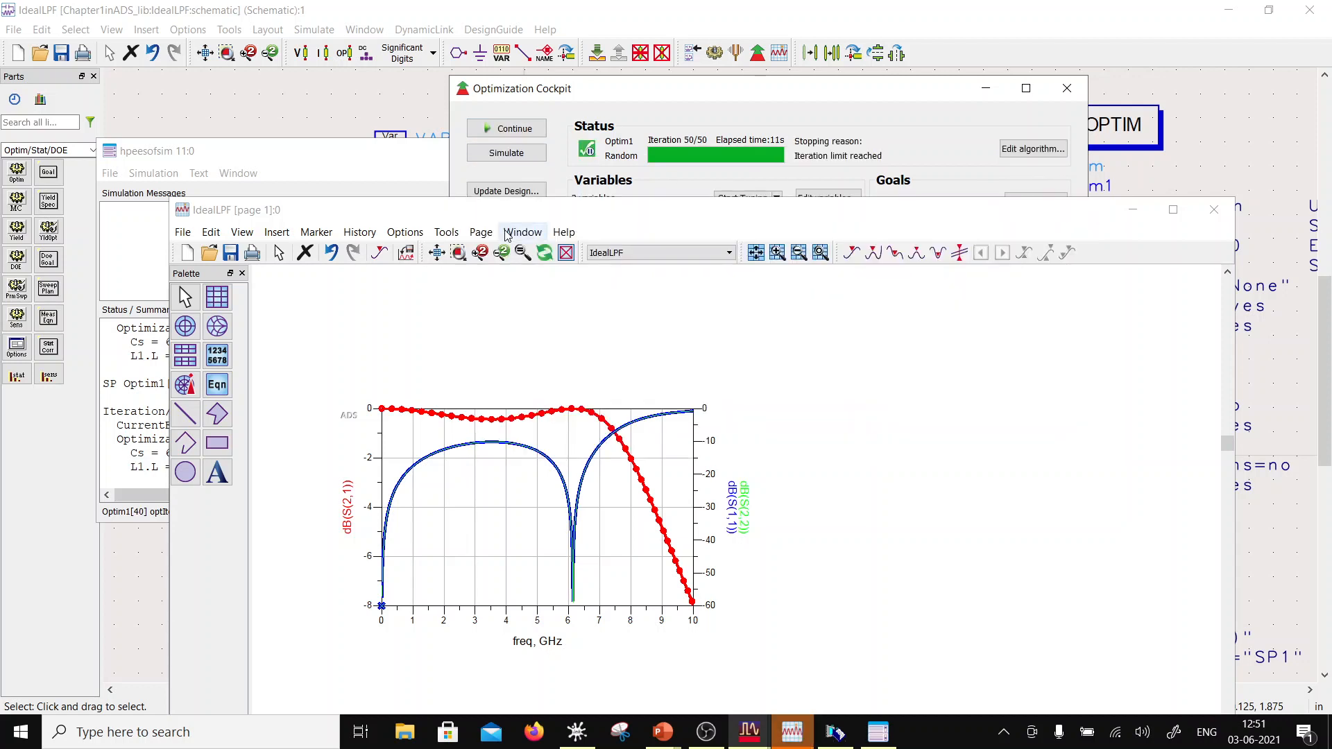
- Examine the optimization error and the S(1,1) curve, and compare the Cs value with its allowed range
left_click(690, 90)
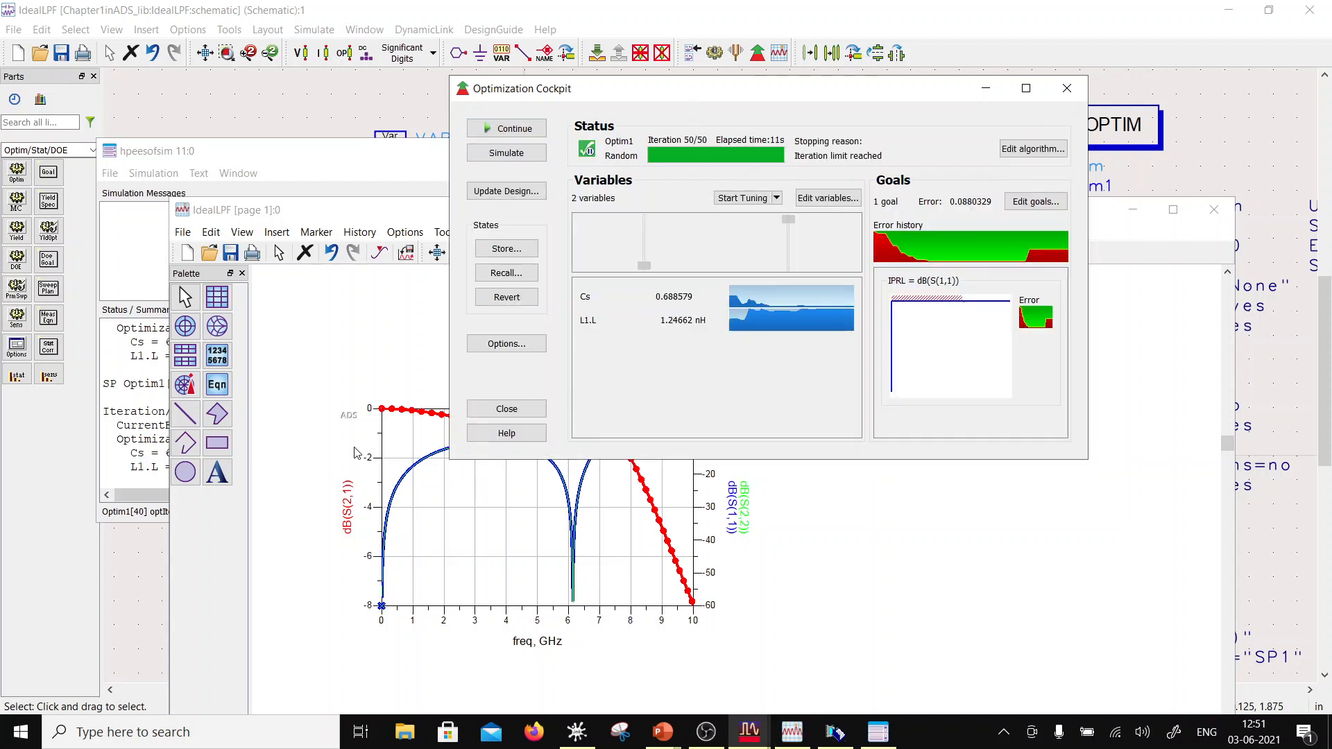
left_click(386, 226)
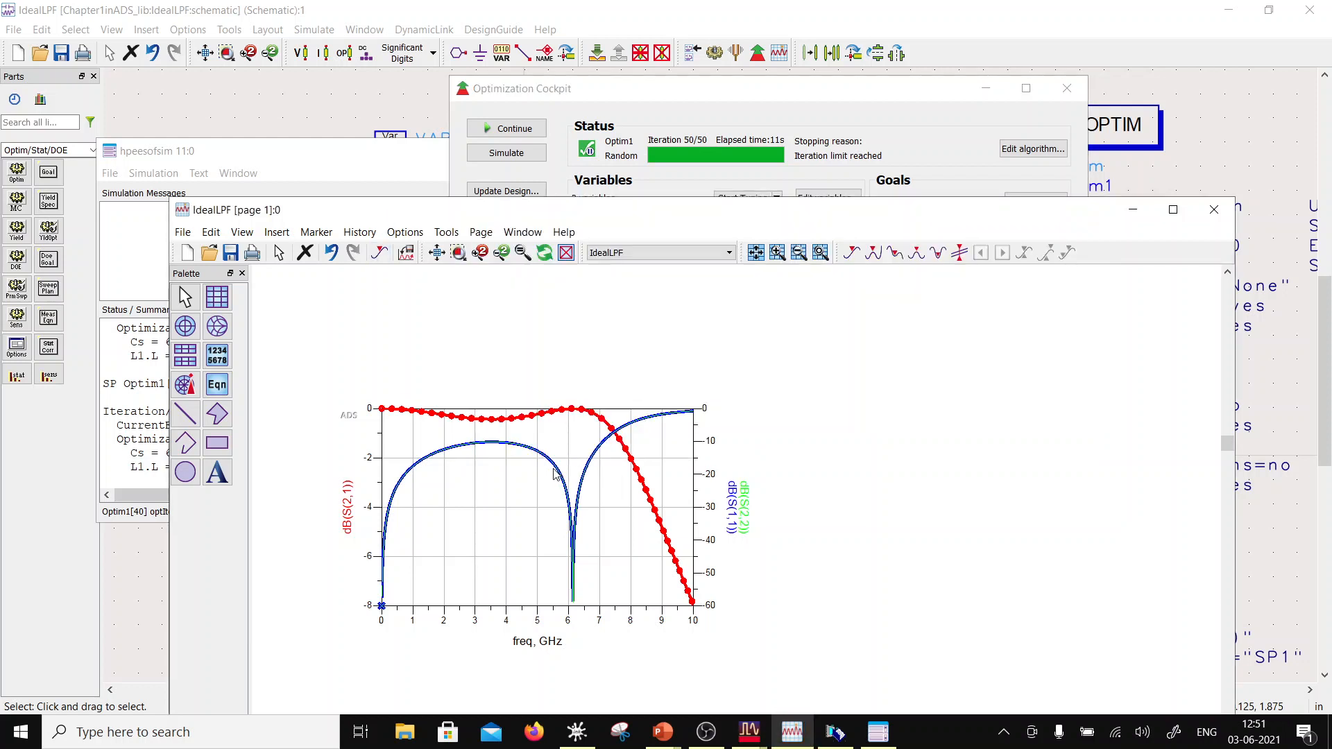
mouse_move(555, 474)
mouse_move(497, 447)
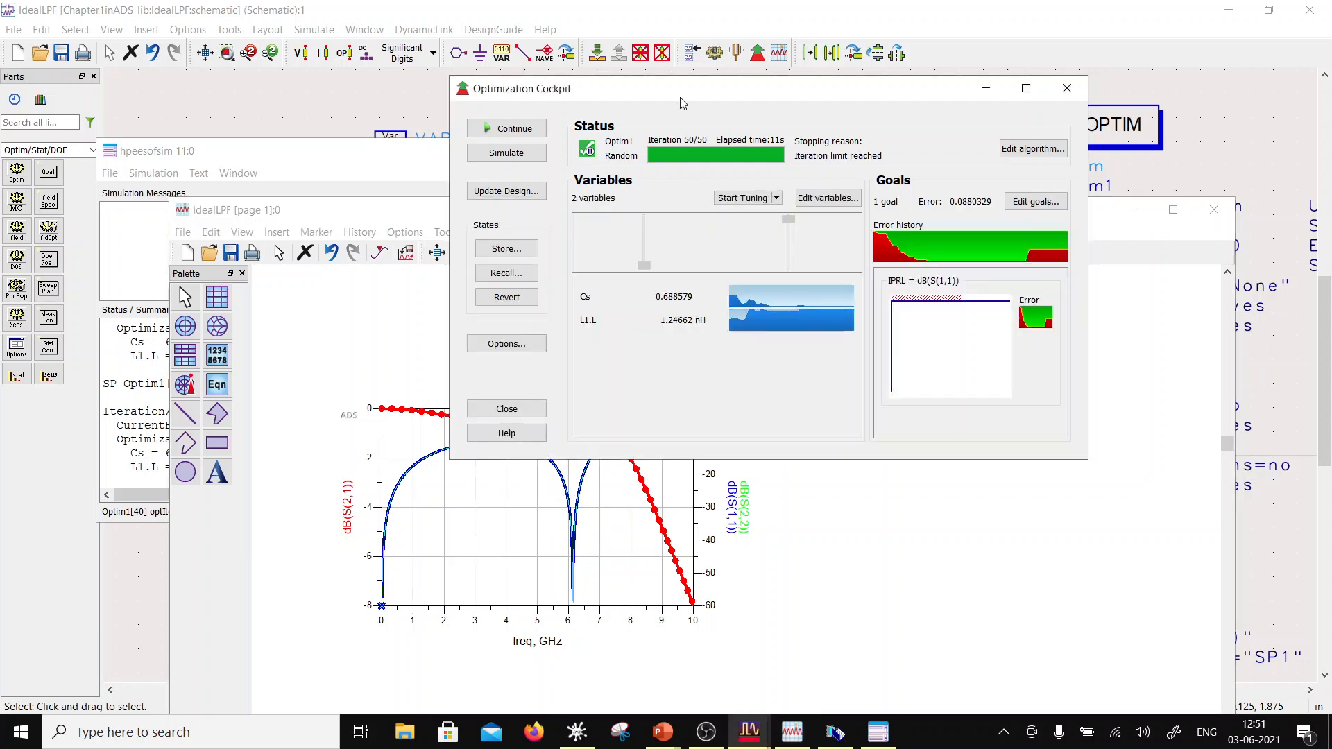
left_click(681, 101)
mouse_move(652, 273)
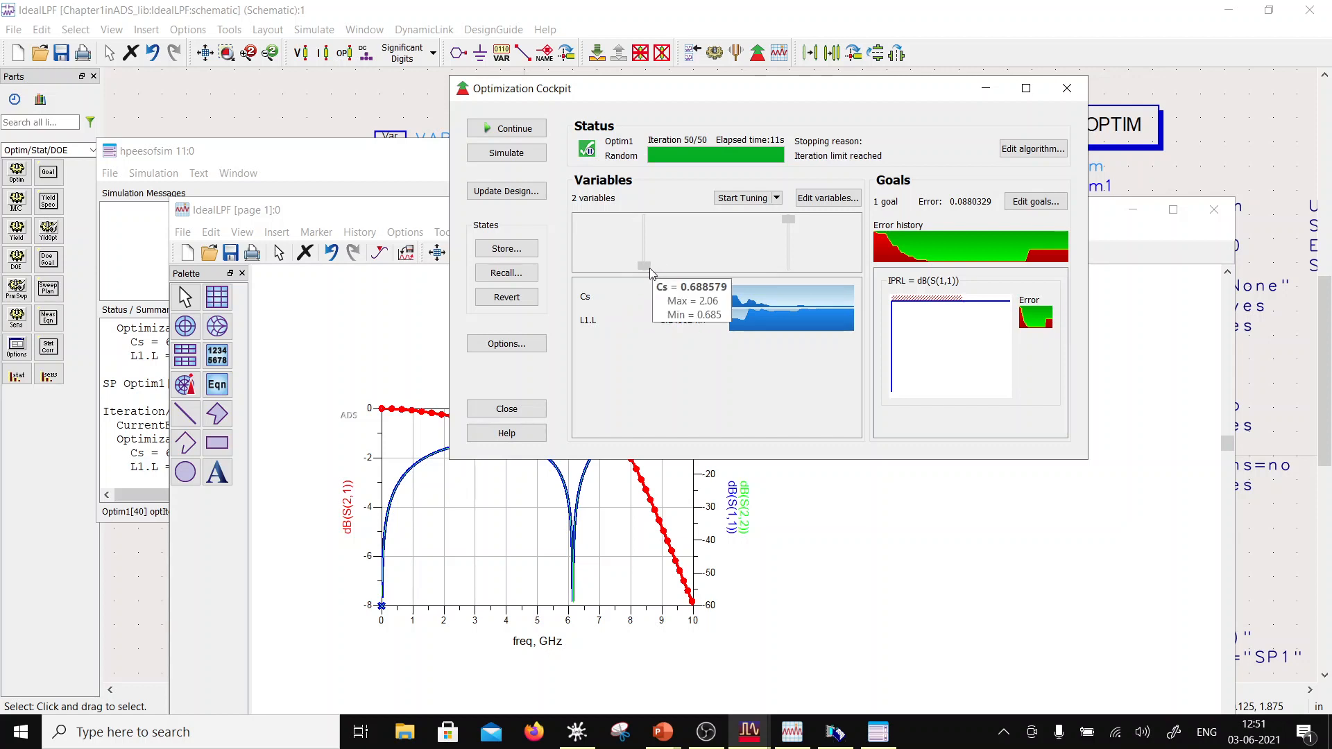
left_click(647, 269)
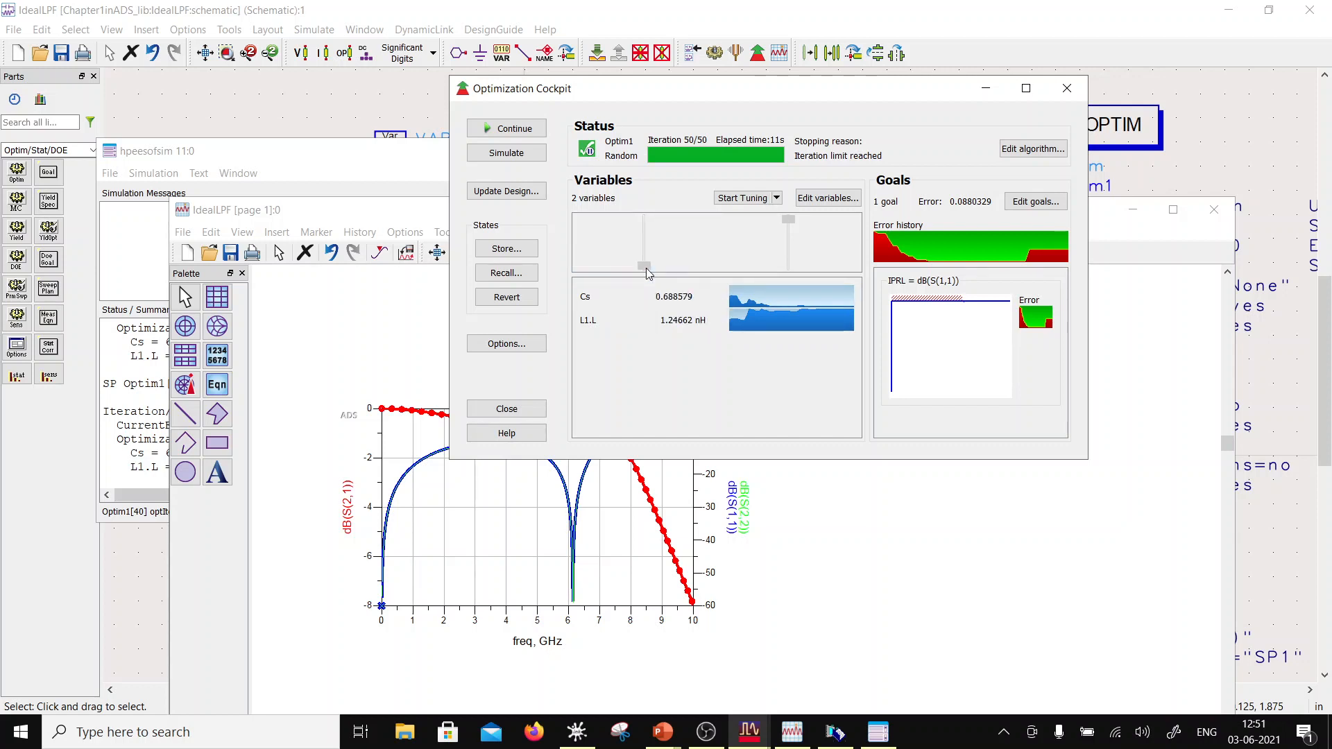
left_click(646, 273)
left_click(702, 298)
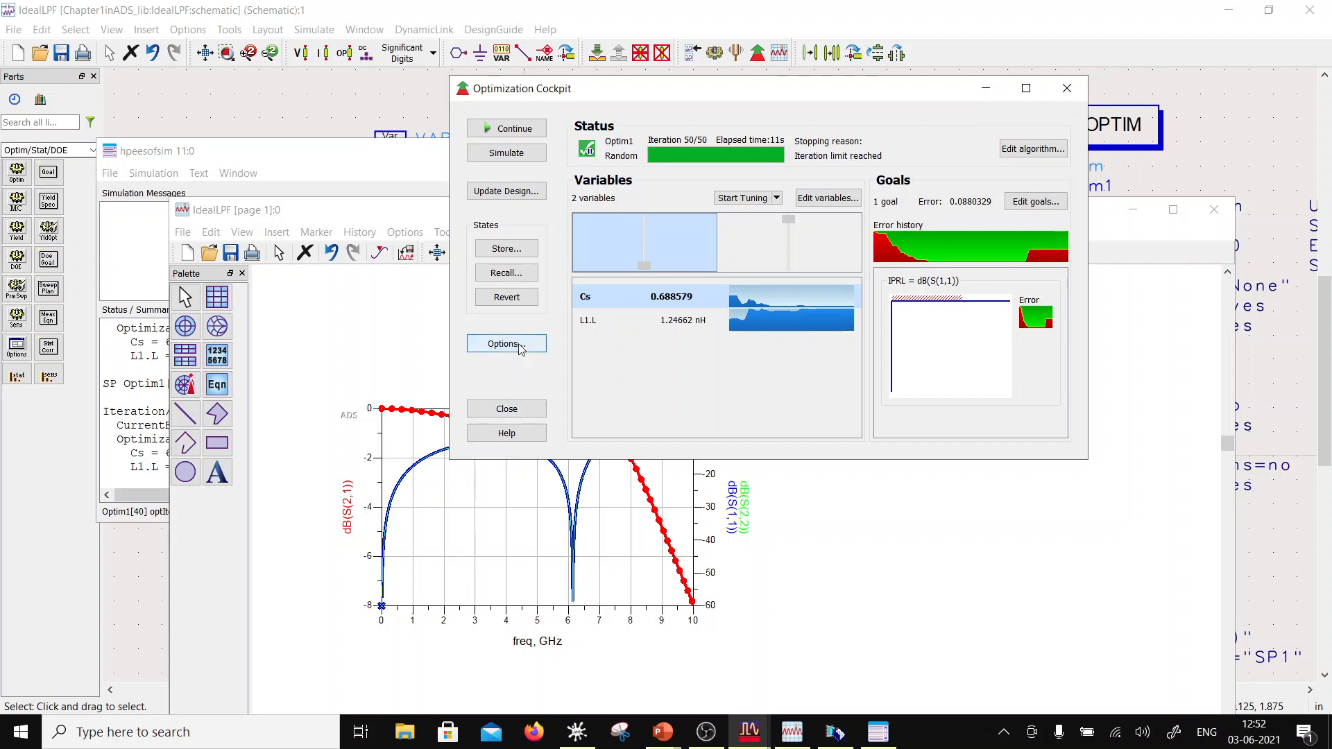
- Update the design with the optimized Cs and L1 values and close the Optimization Cockpit, clearing the view of the schematic
left_click(516, 199)
left_click(783, 313)
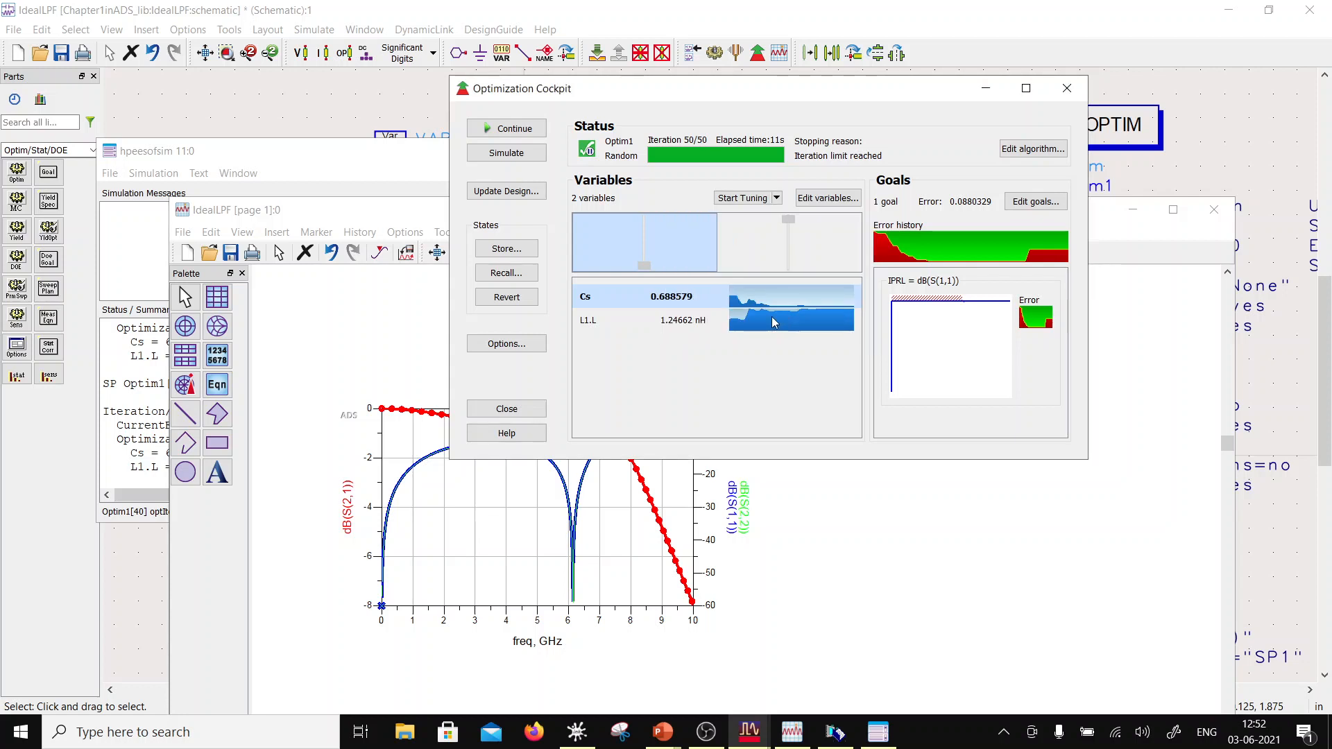
left_click(506, 409)
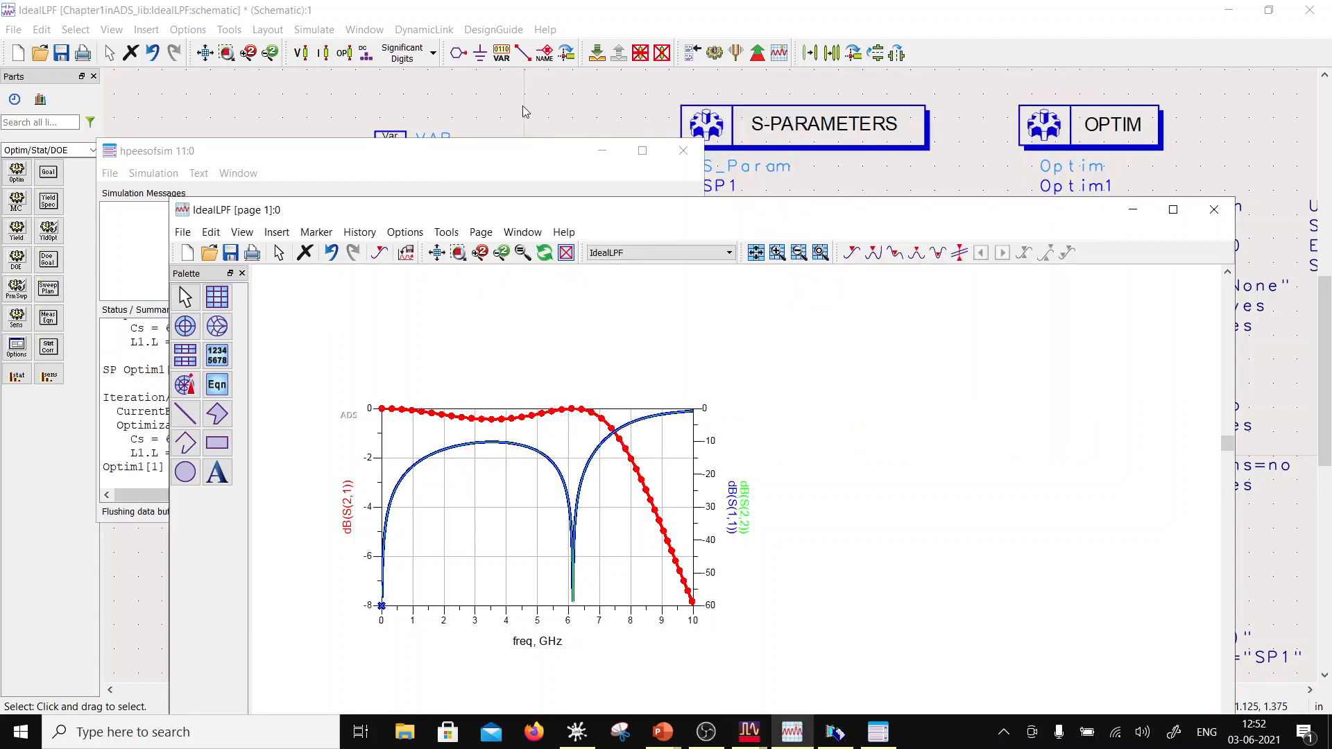
left_click(525, 112)
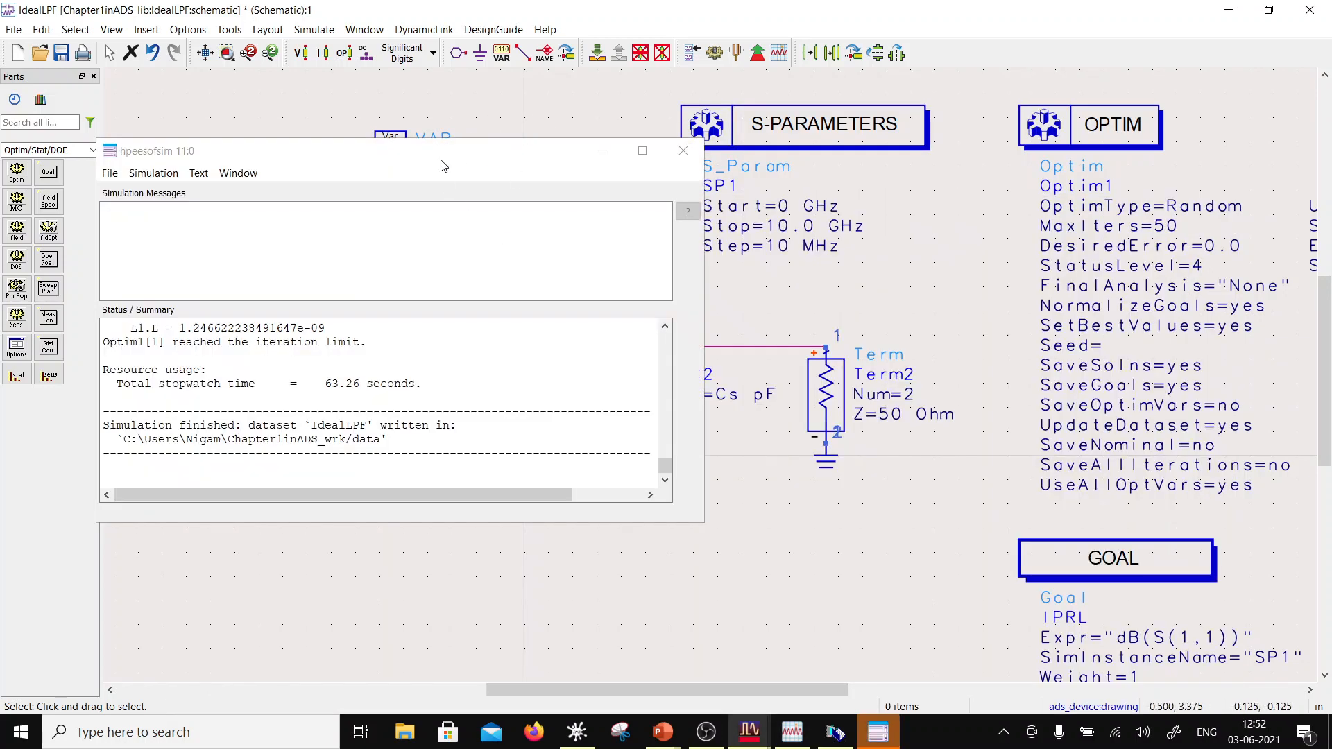
left_click_drag(444, 165, 347, 535)
- Set the lower optimization limit of Cs in VAR1 to 0.4, correcting the syntax error, and dismiss the message list
double_click(600, 180)
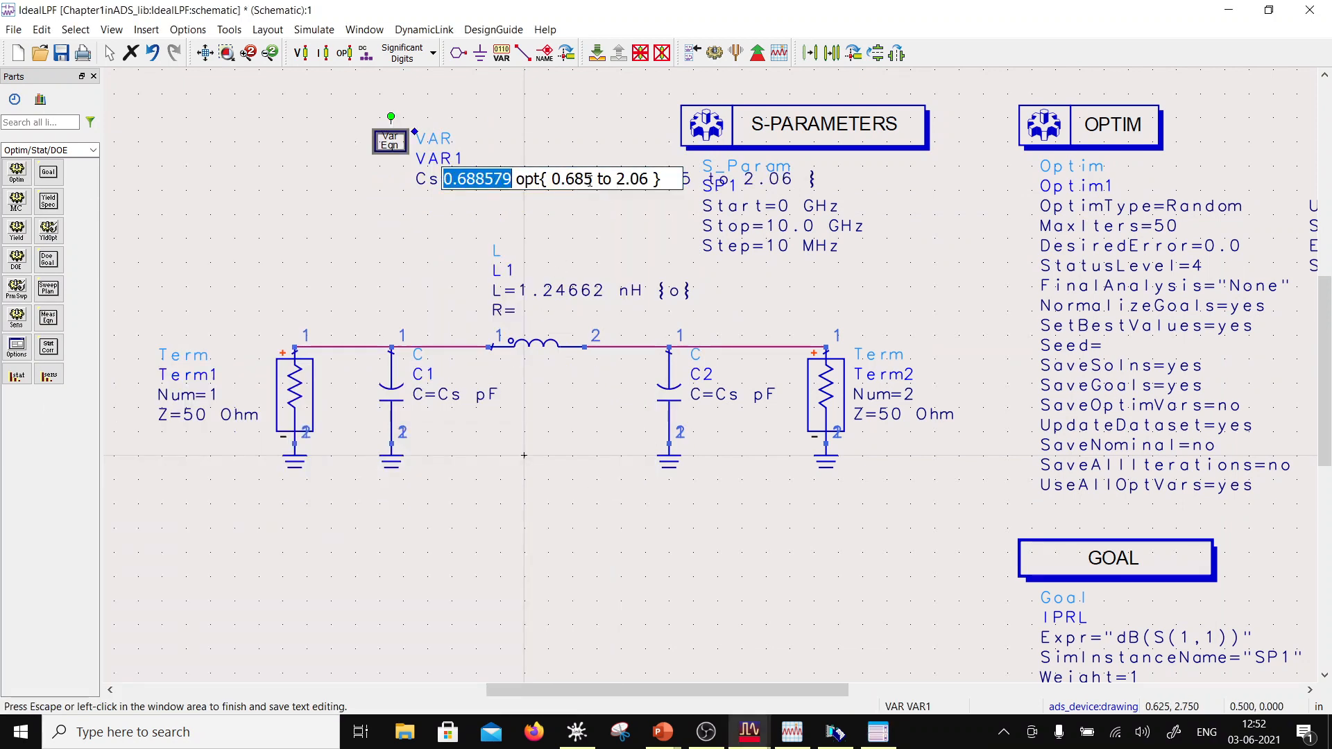
left_click_drag(591, 179, 567, 179)
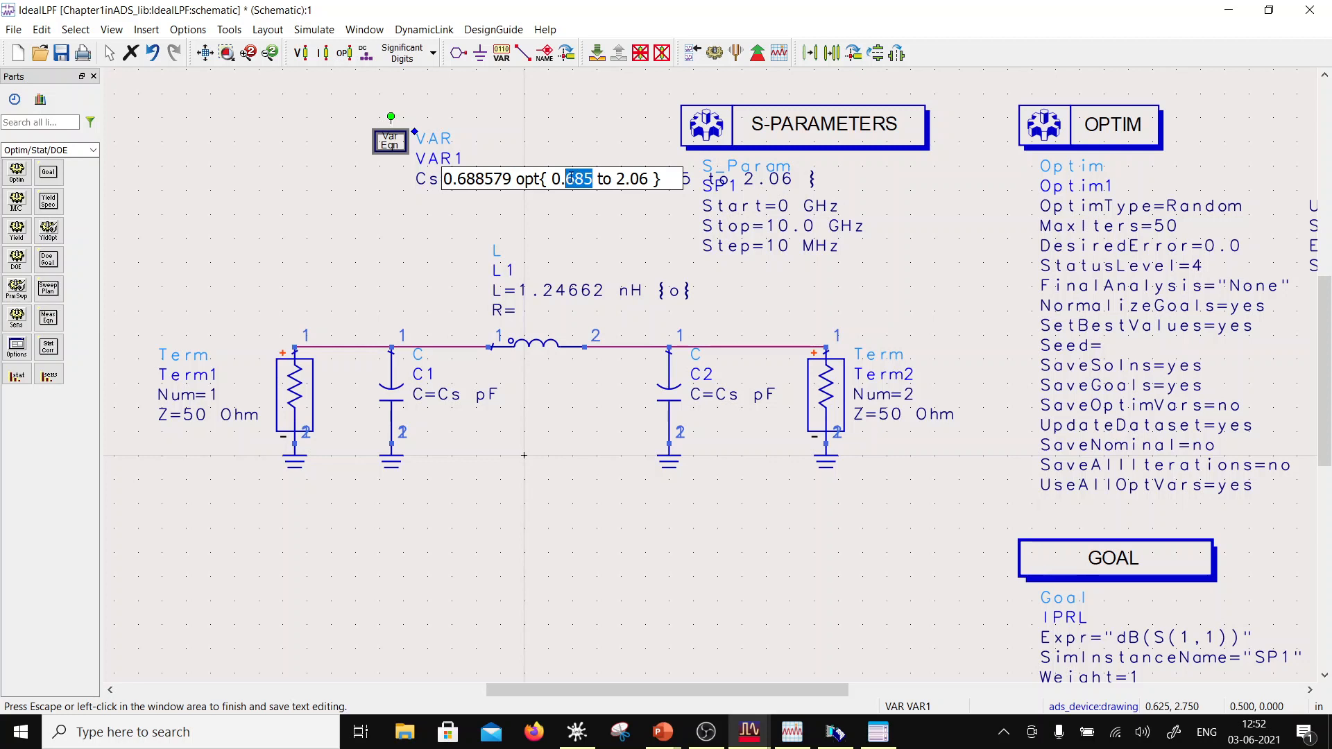
type("0.")
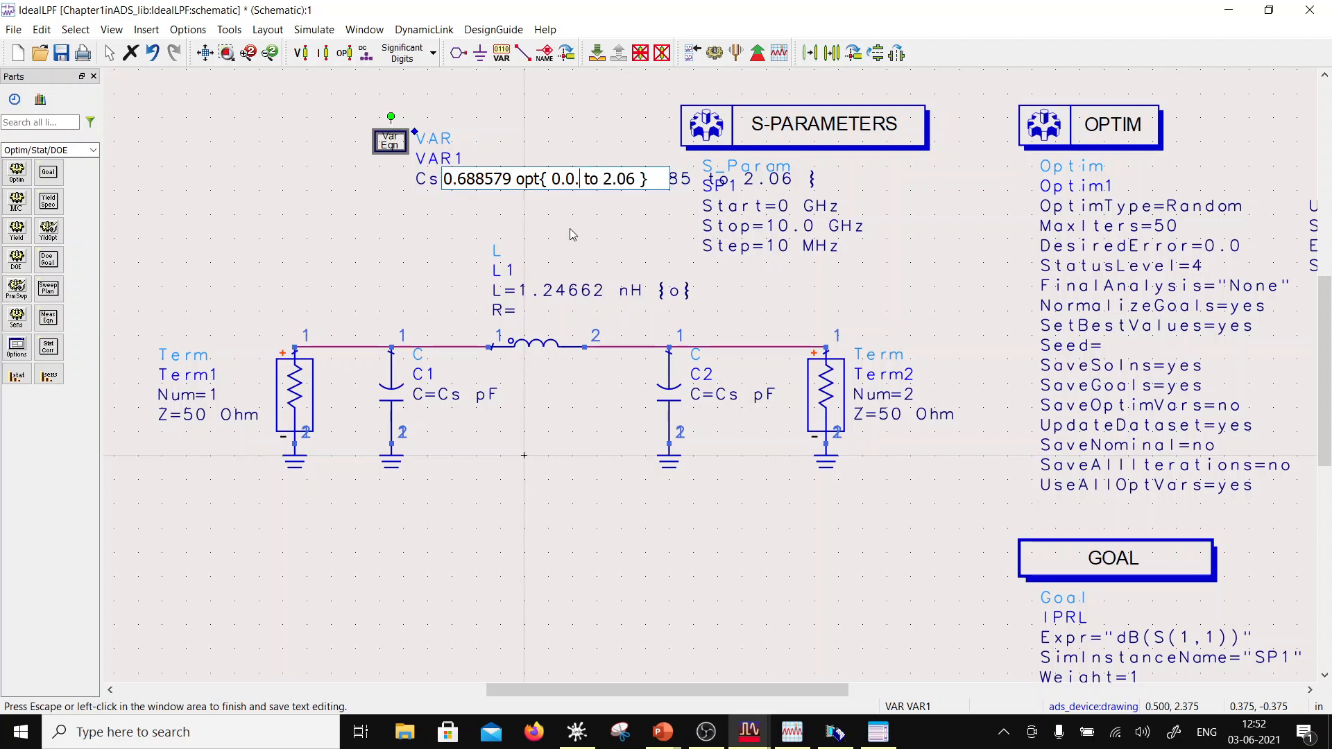
type("4")
left_click(383, 255)
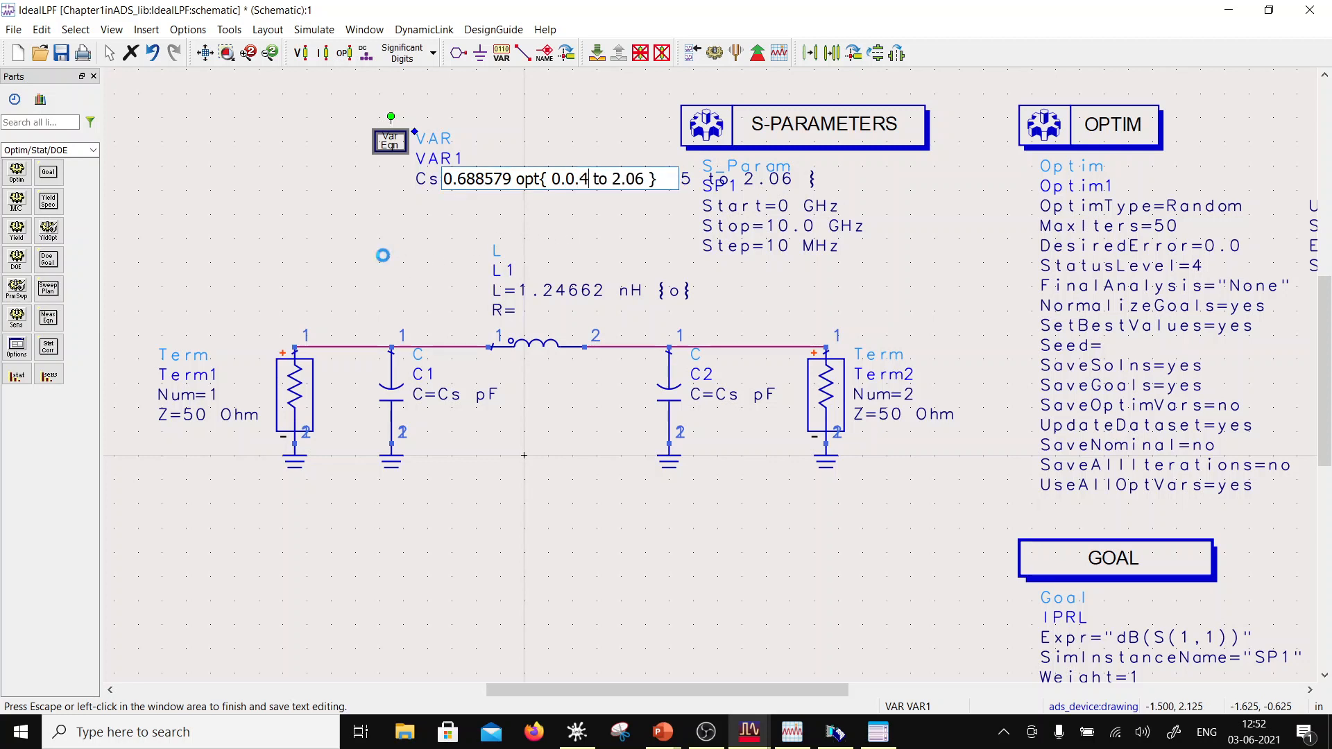
left_click(525, 162)
left_click(603, 163)
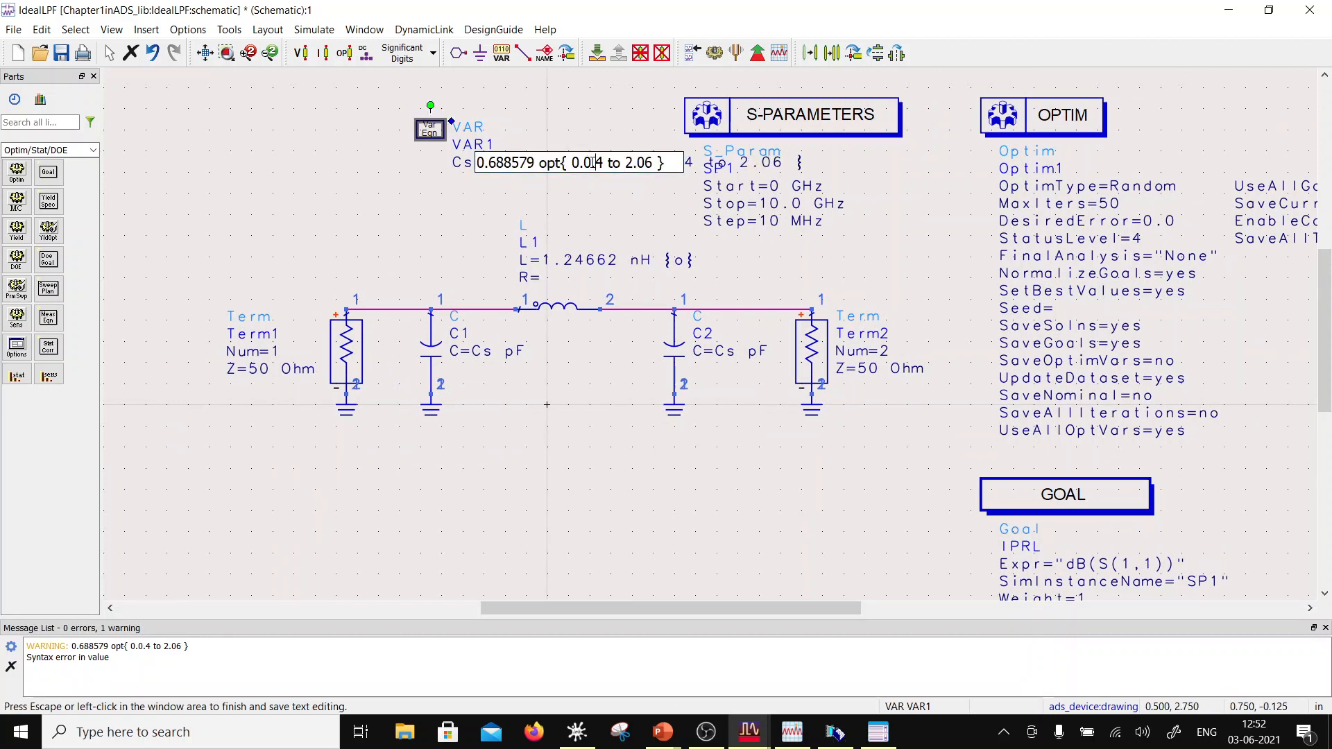
key("BackSpace")
key("BackSpace")
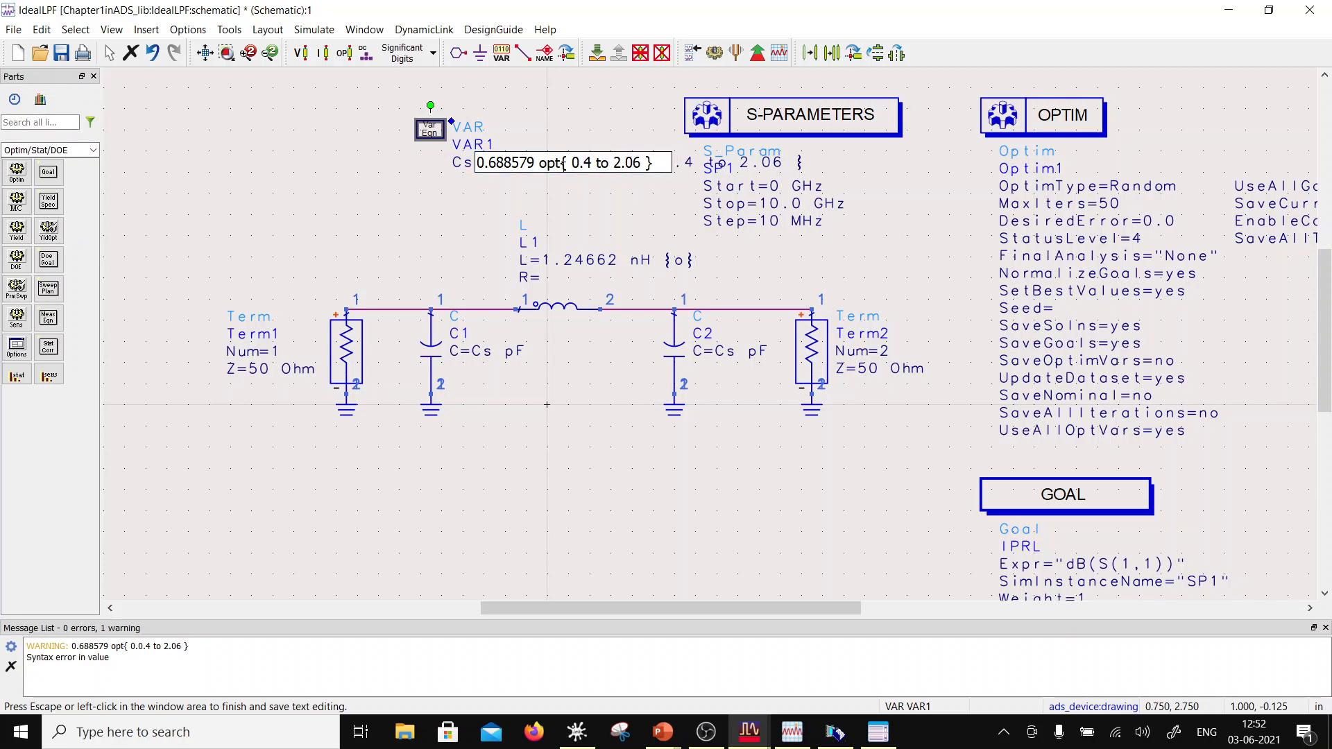
left_click(607, 198)
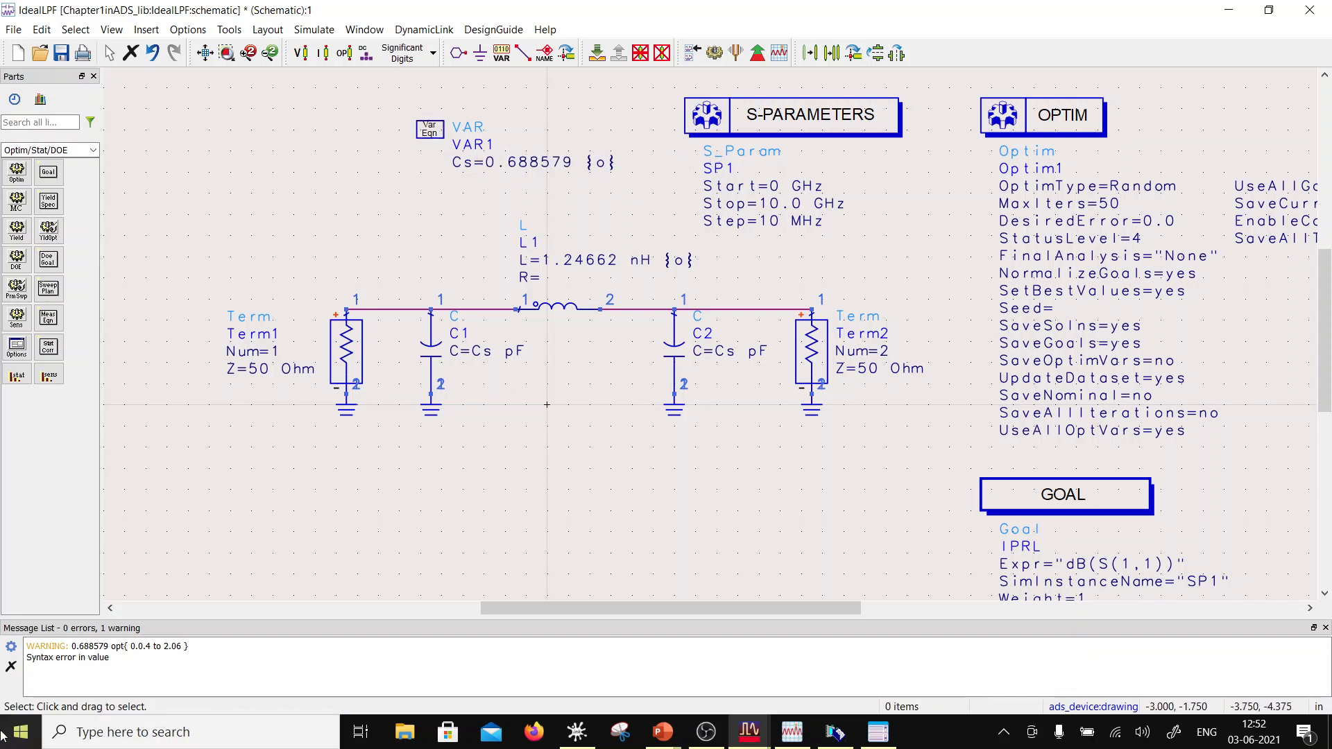
left_click(1325, 627)
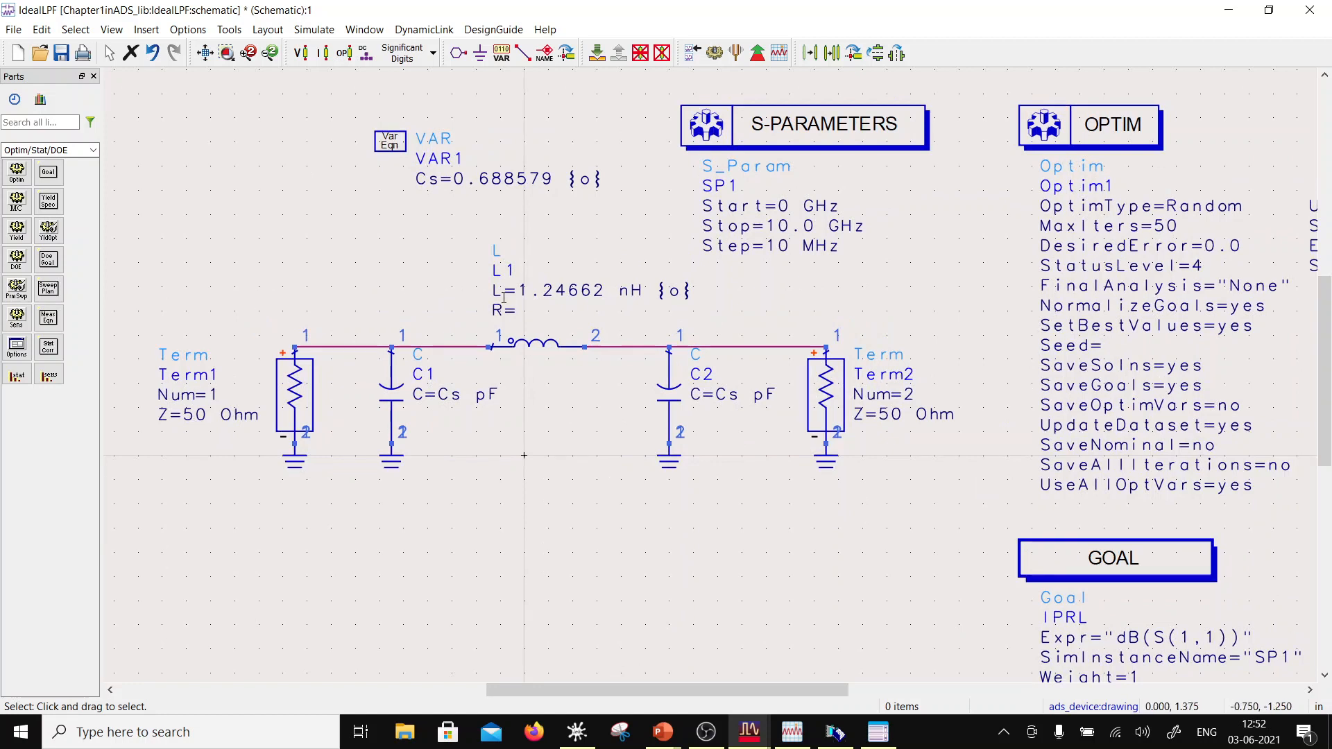
- Set the upper optimization limit of inductor L1's inductance to 1.7 nH
double_click(626, 292)
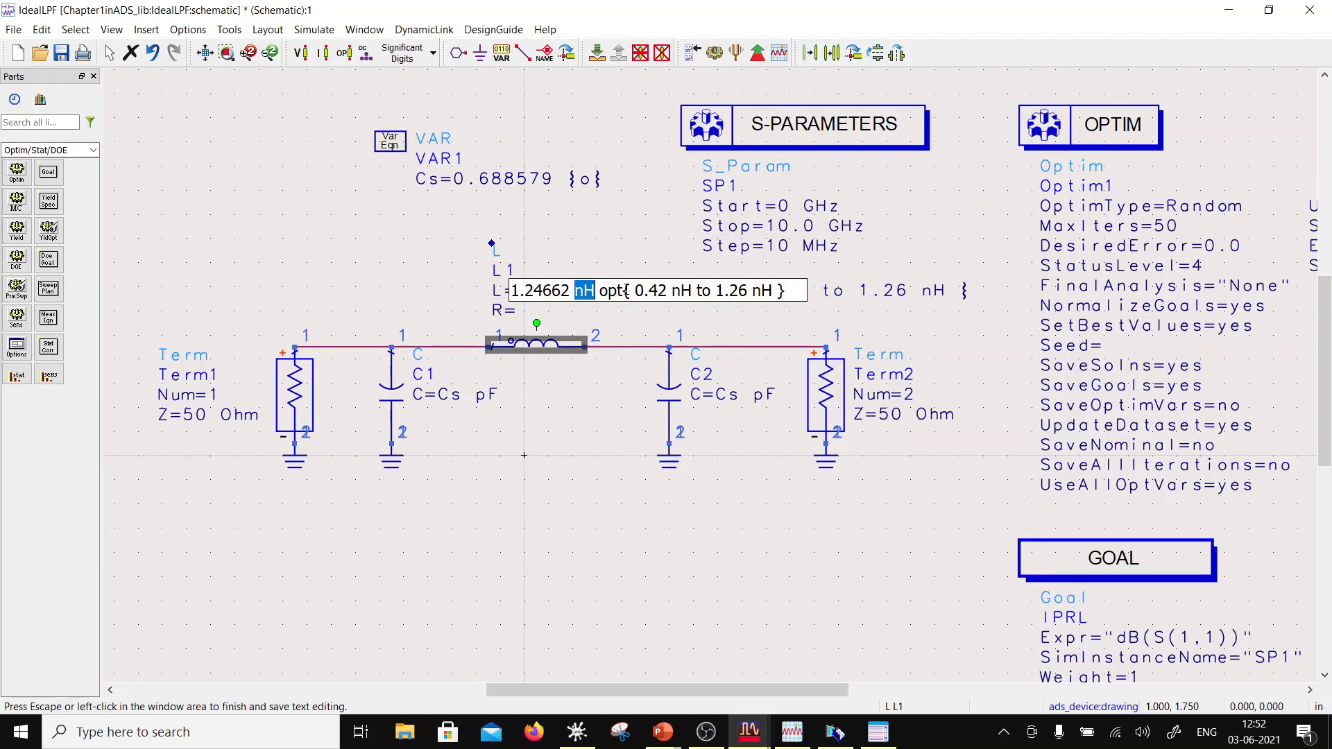
left_click(666, 292)
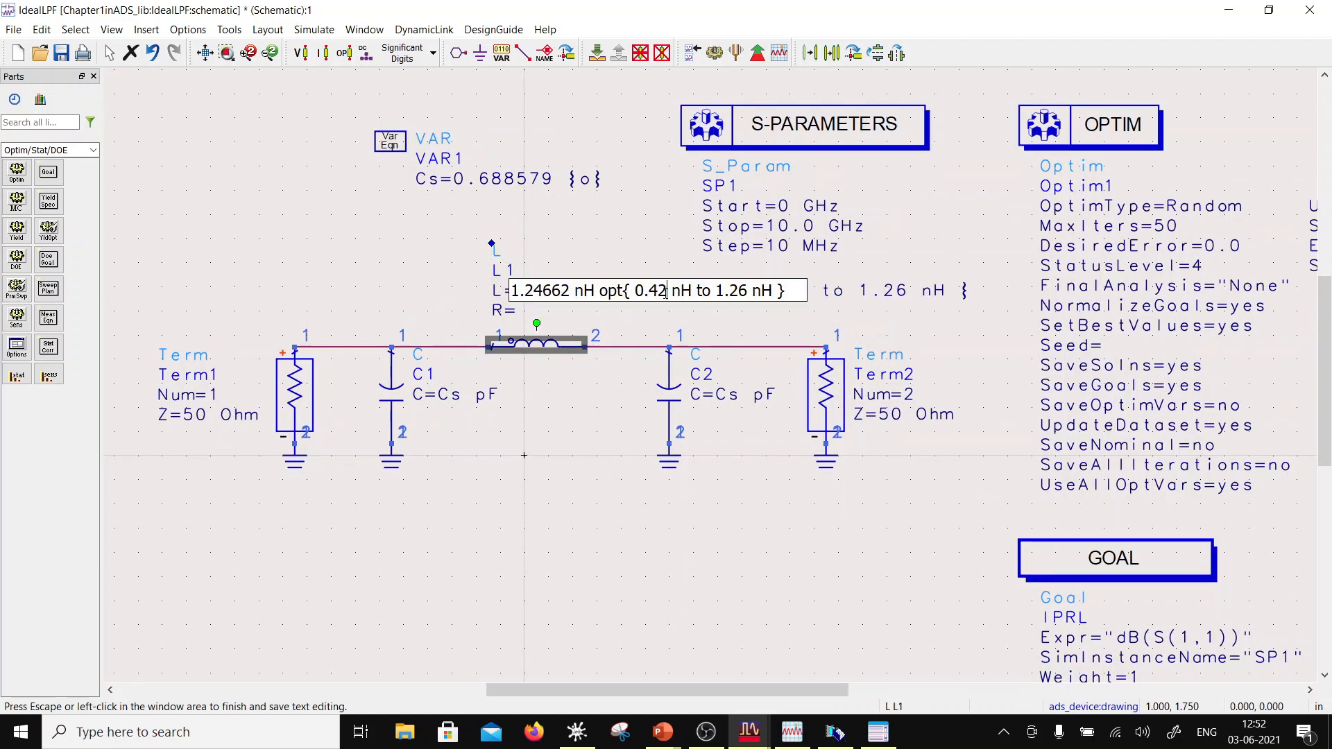
double_click(744, 290)
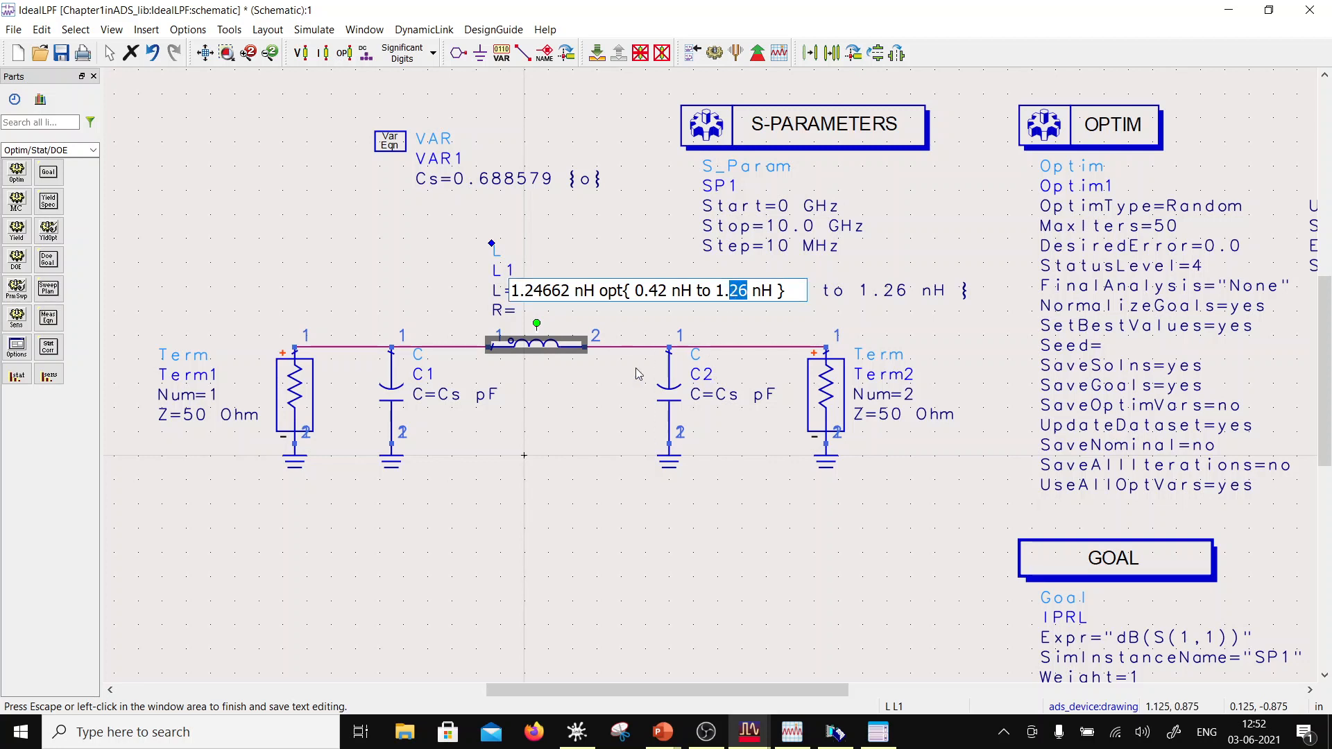
type("7")
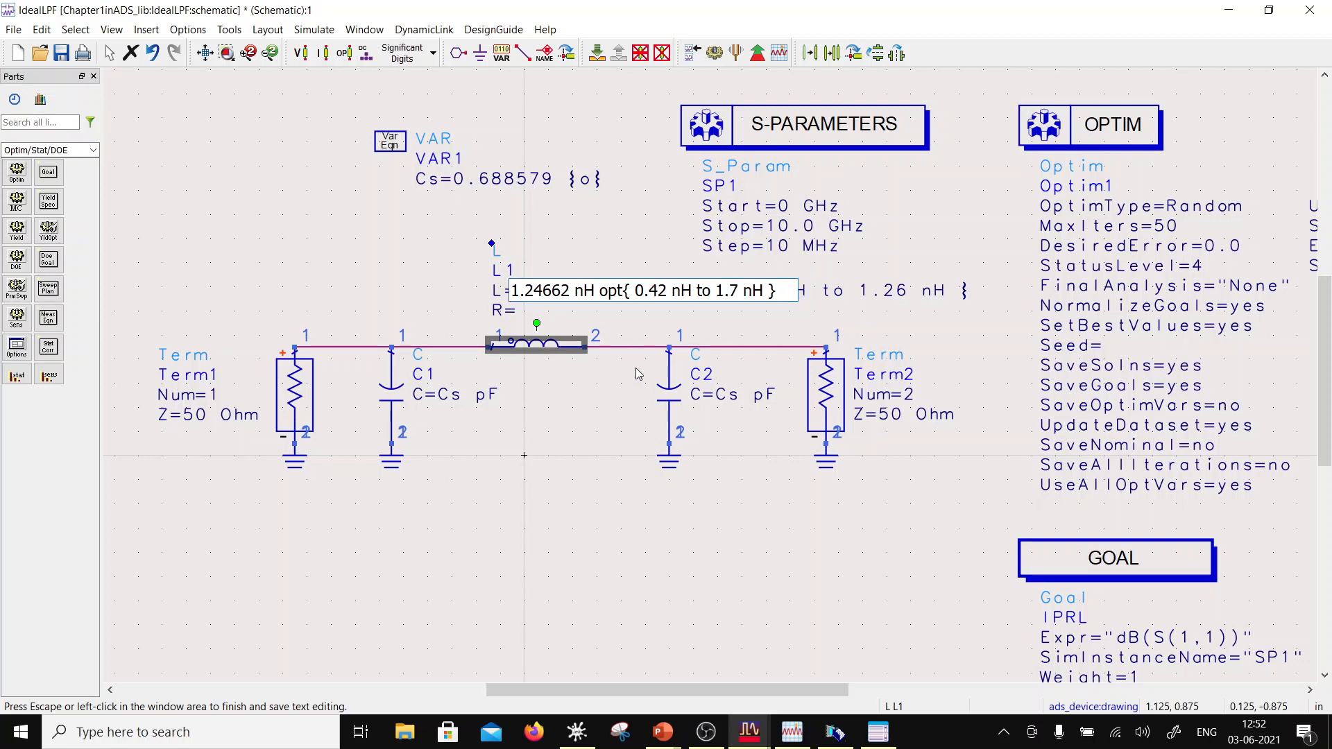
left_click(597, 476)
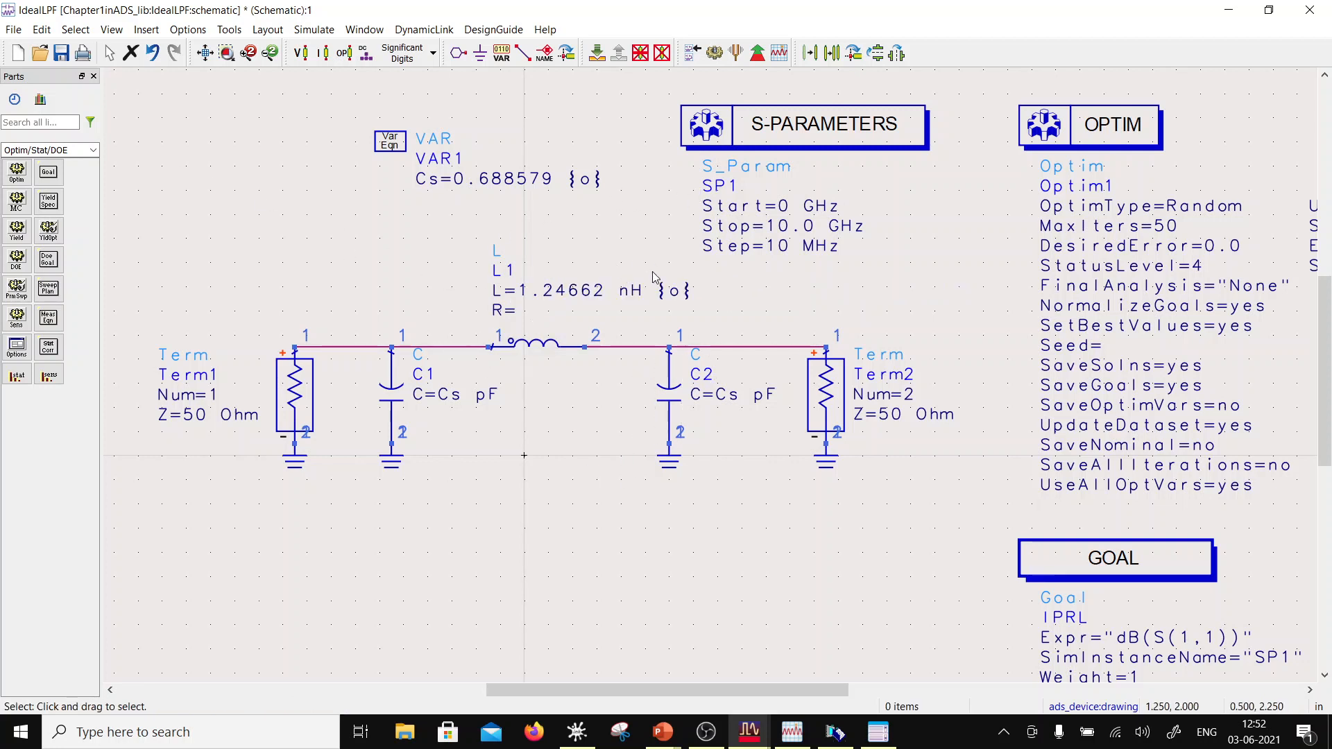
left_click(678, 287)
left_click(394, 213)
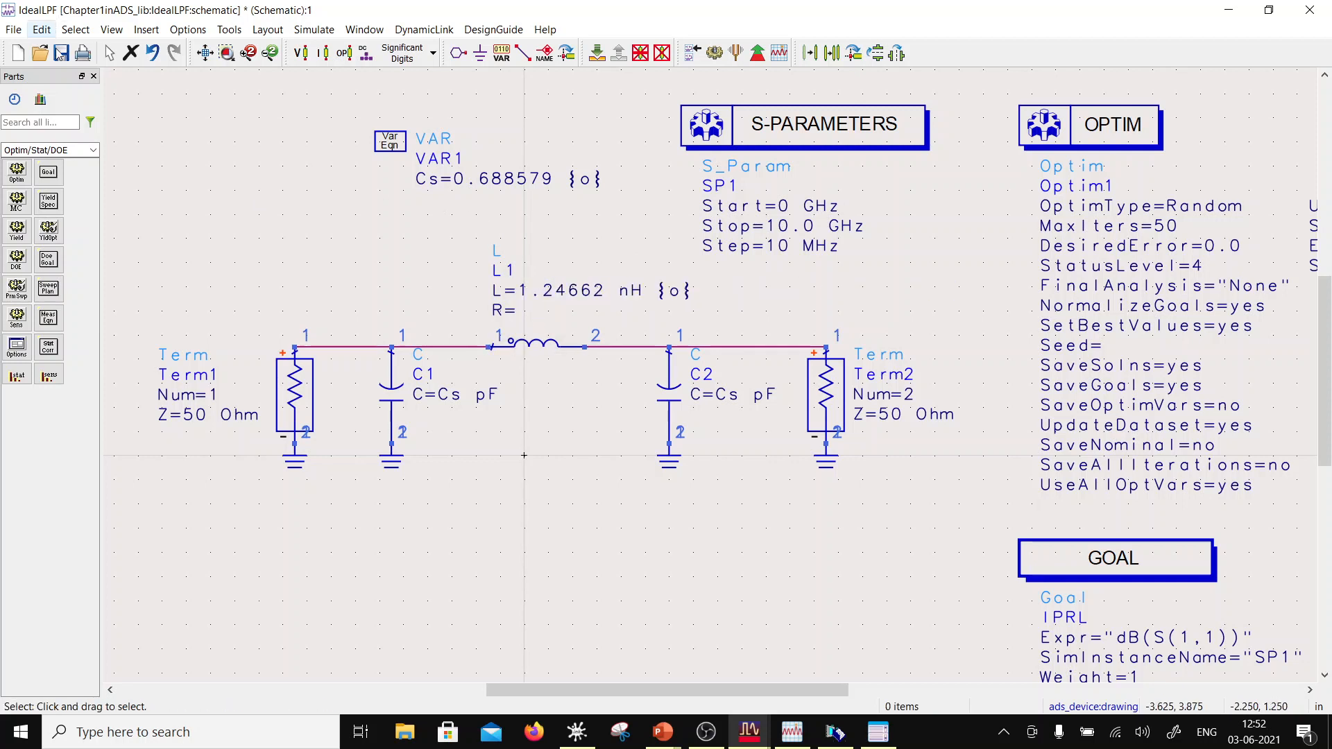
- Save the schematic, rerun the optimization, and read the S(1,1) passband peak before returning to the Optimization Cockpit
left_click(60, 56)
left_click(757, 54)
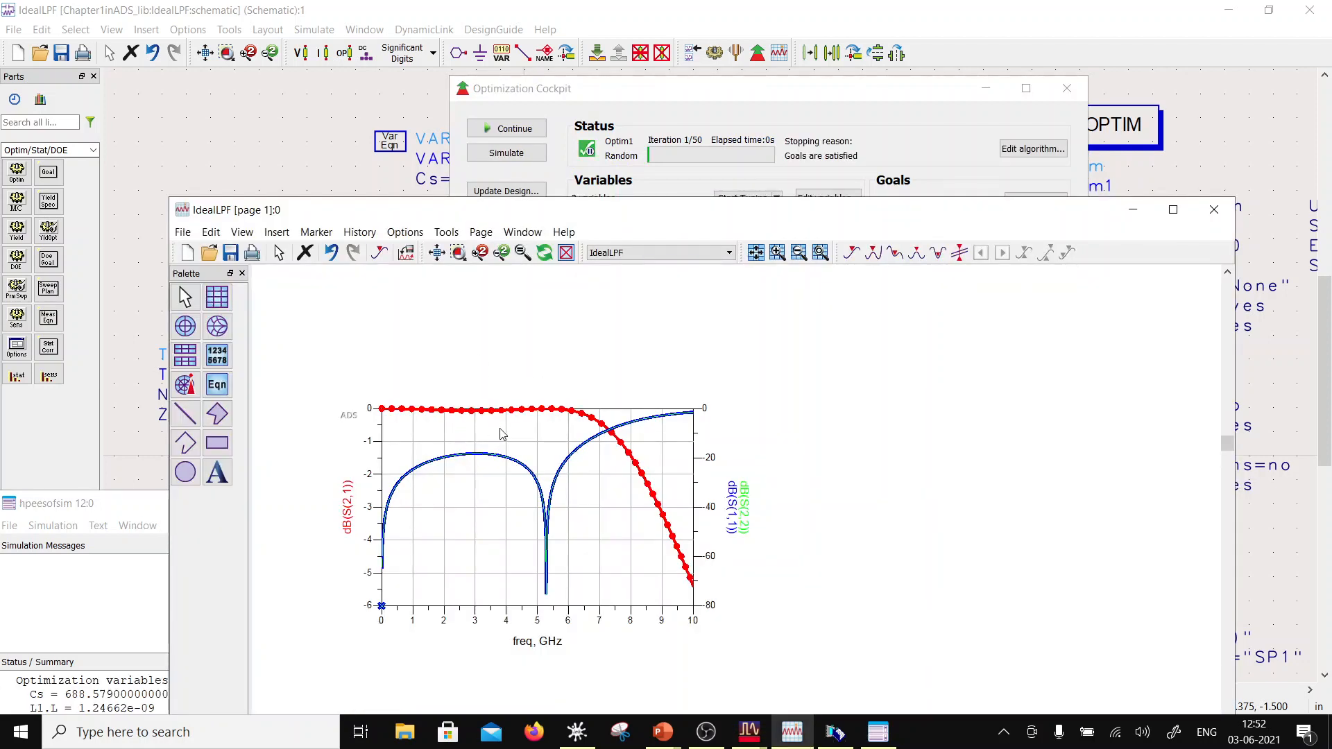
mouse_move(477, 460)
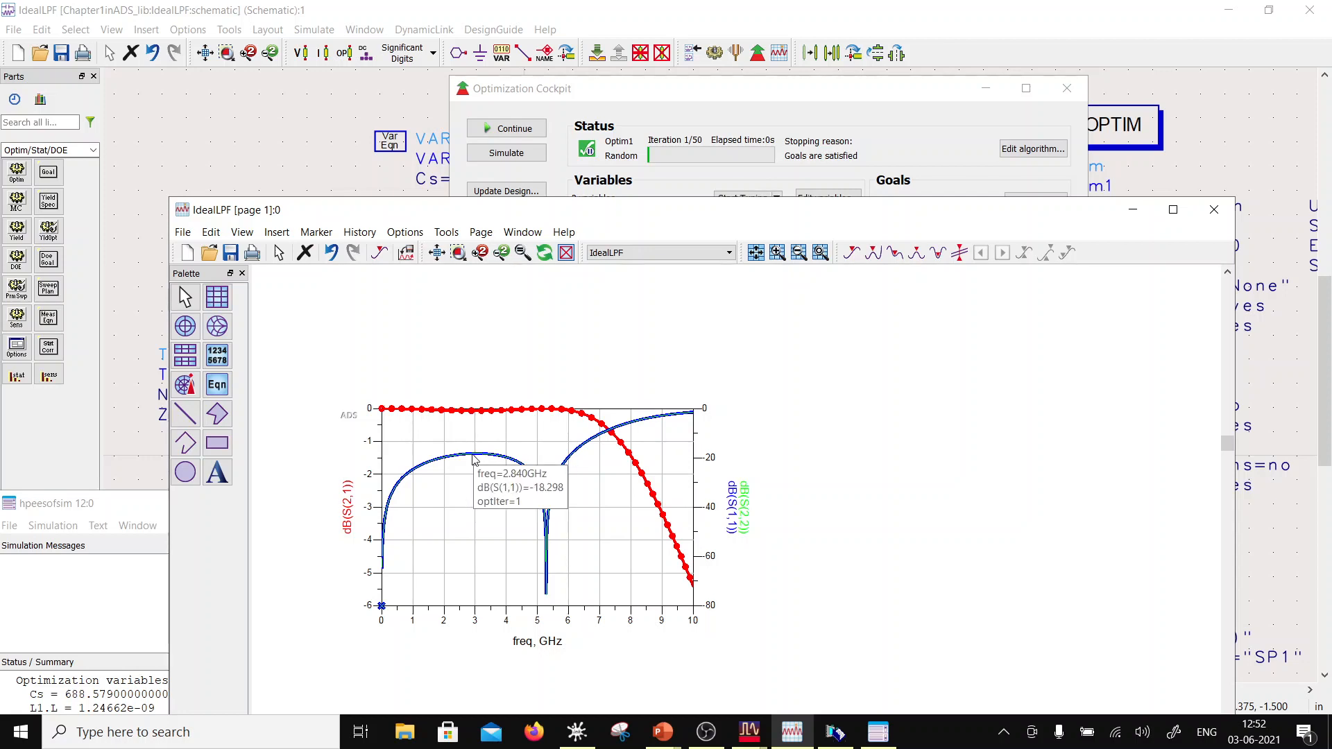
left_click_drag(639, 216, 628, 448)
left_click(725, 95)
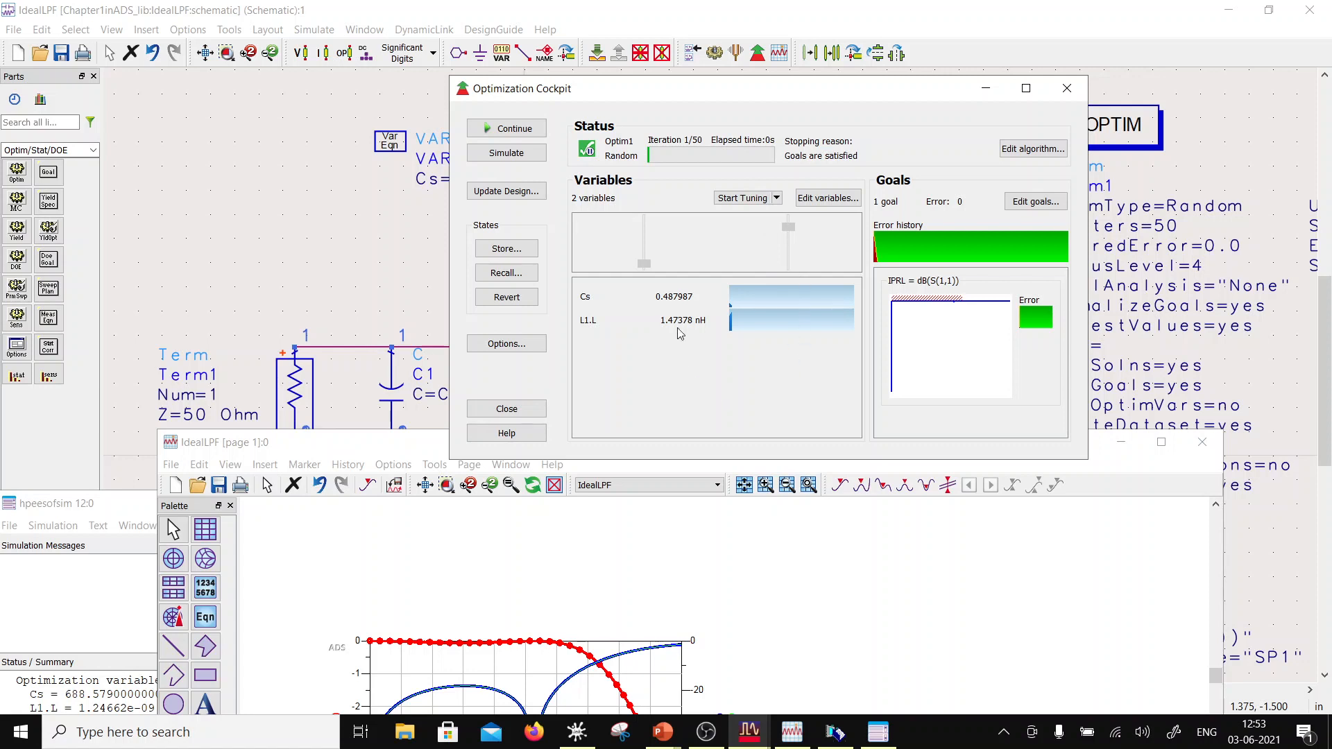
- Start variable tuning and review the available optimization algorithms, keeping Random with a maximum of 50 iterations
left_click(742, 198)
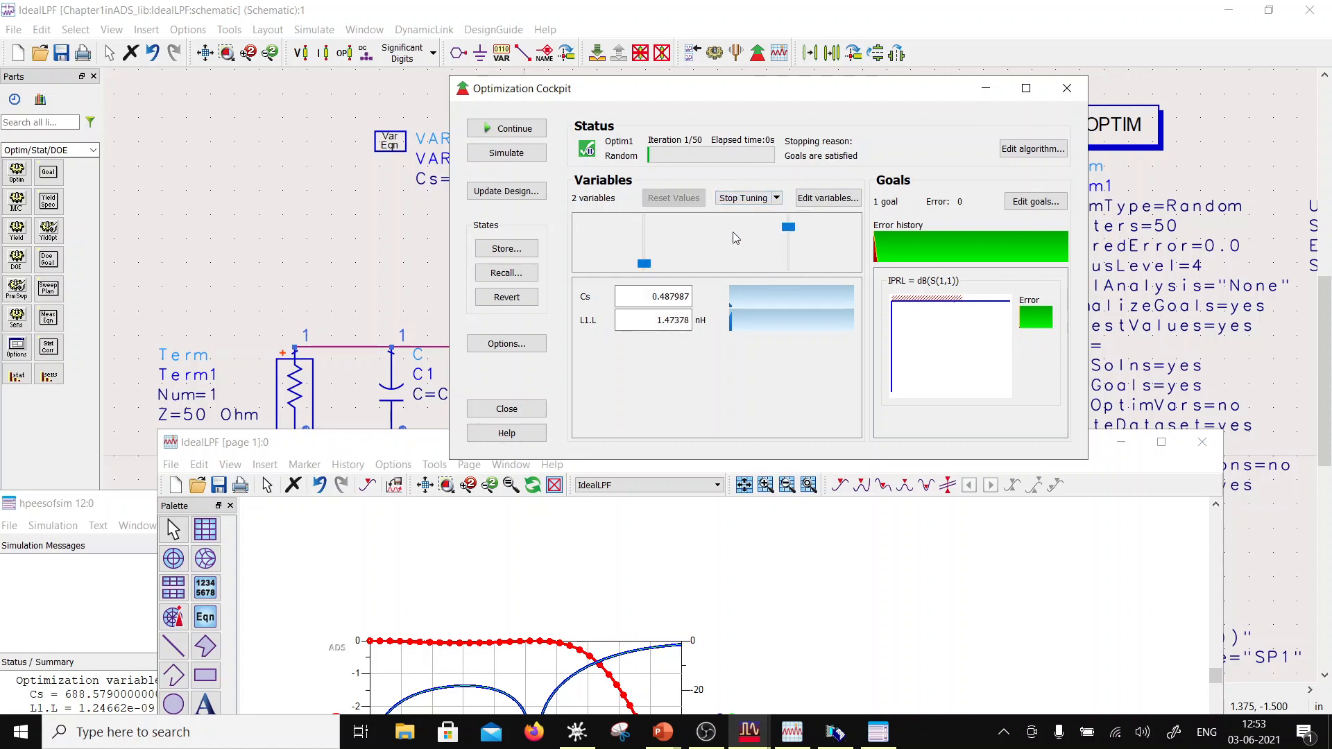
mouse_move(650, 267)
left_click(1029, 154)
left_click(394, 259)
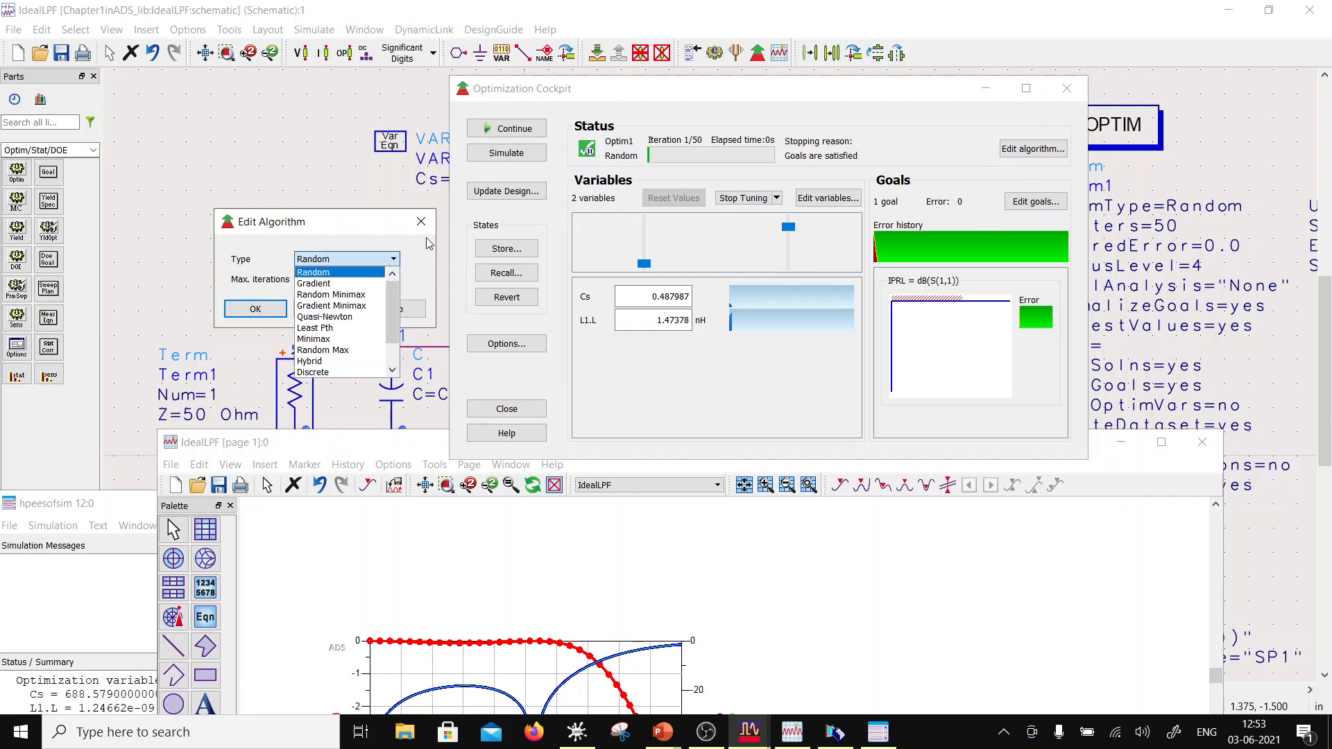
left_click(316, 272)
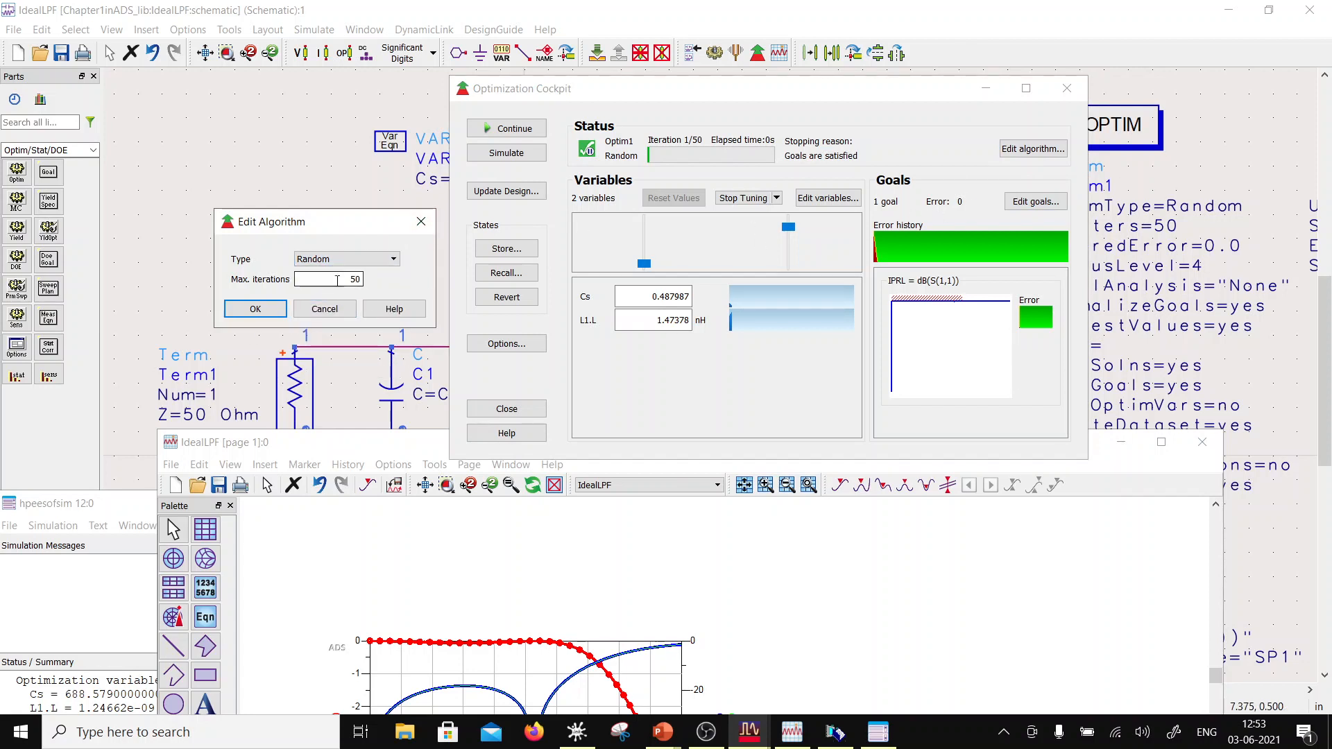
left_click(255, 309)
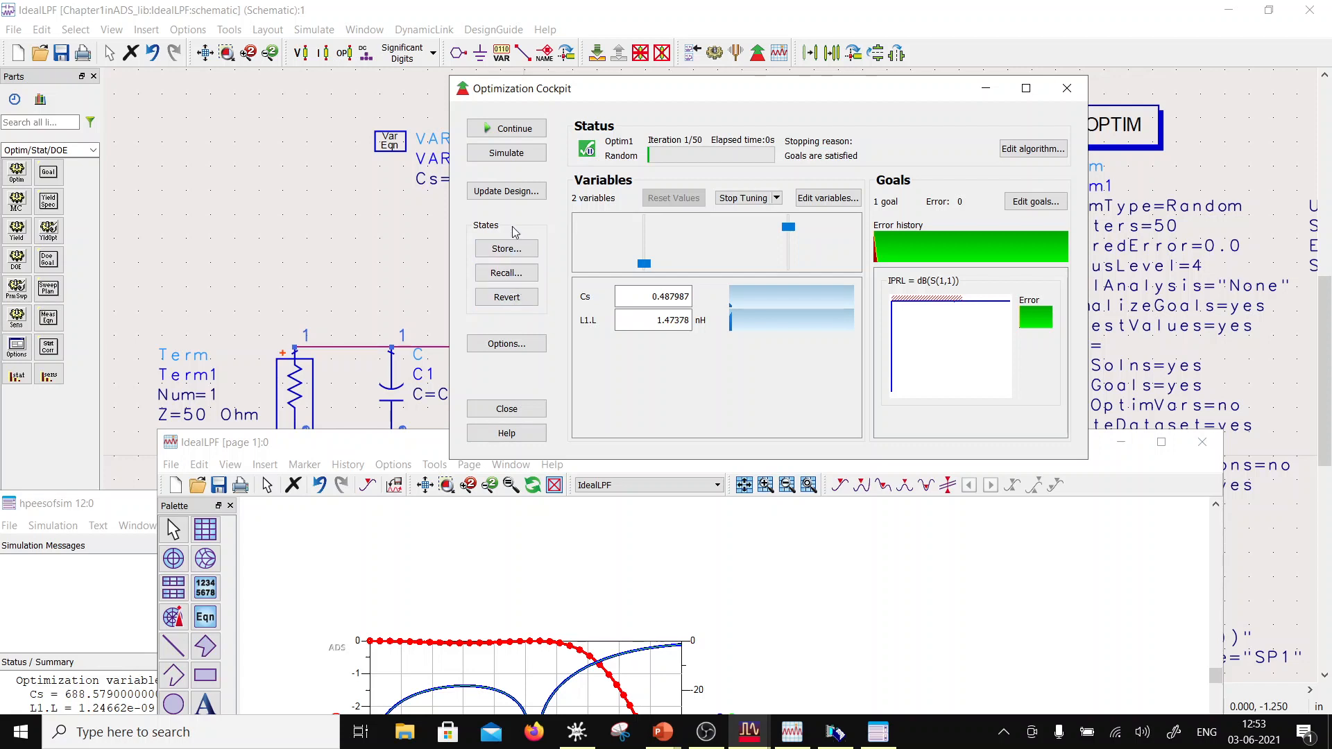
- Update the design's algorithm, goals and variables with the optimized results, then stop the simulation and close the Optimization Cockpit
left_click(505, 192)
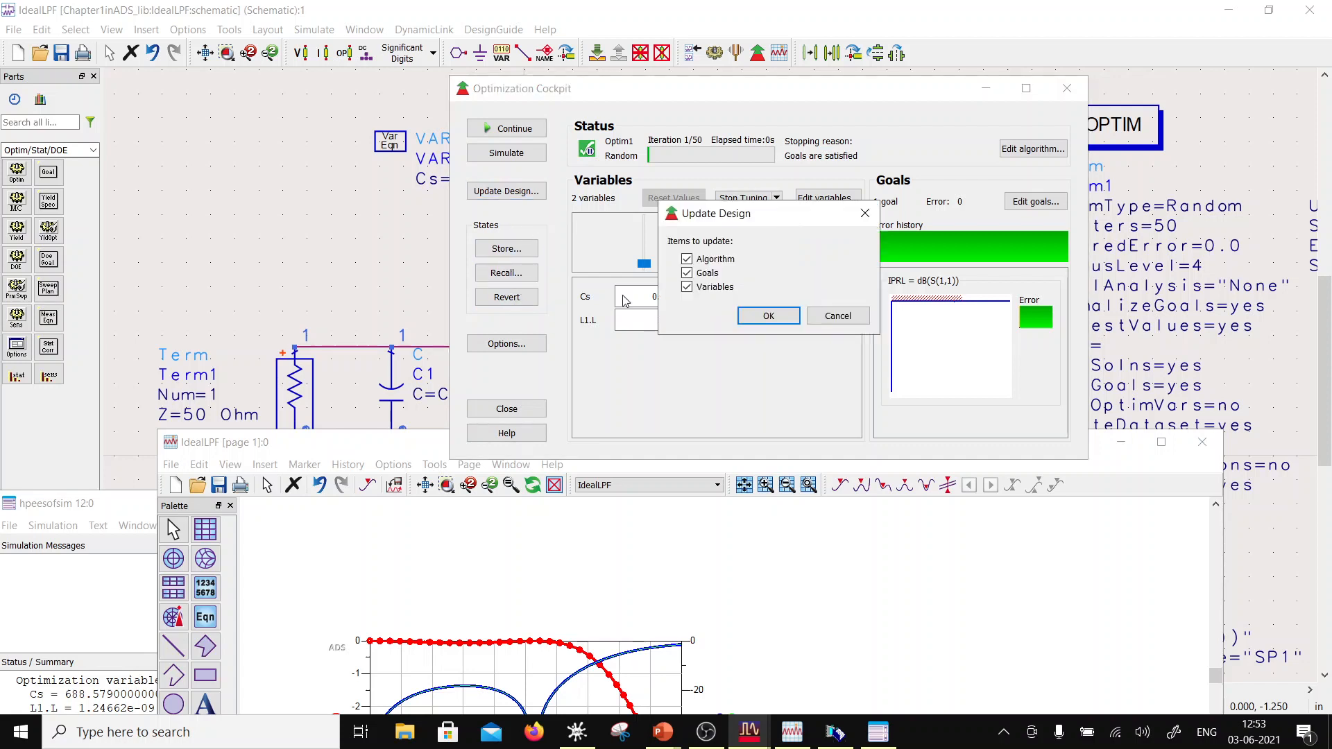
left_click(770, 316)
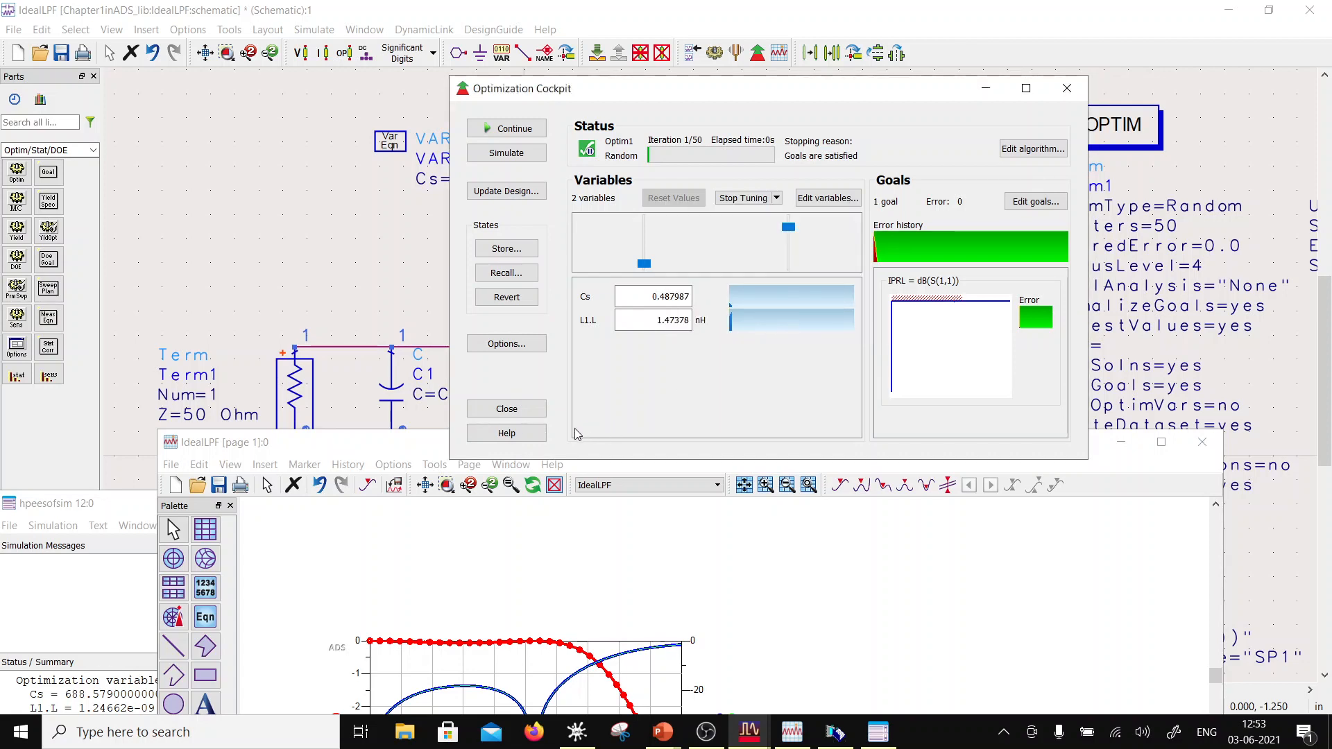
left_click(522, 409)
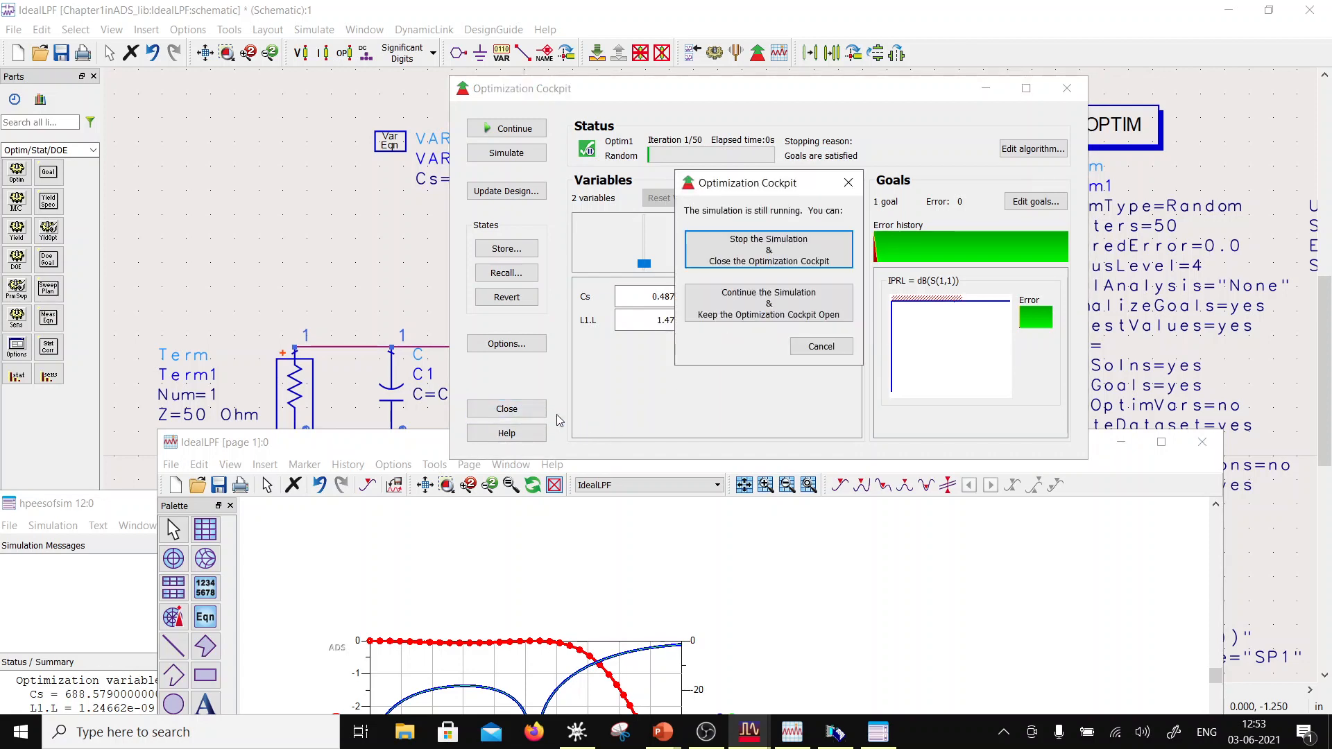
left_click(775, 260)
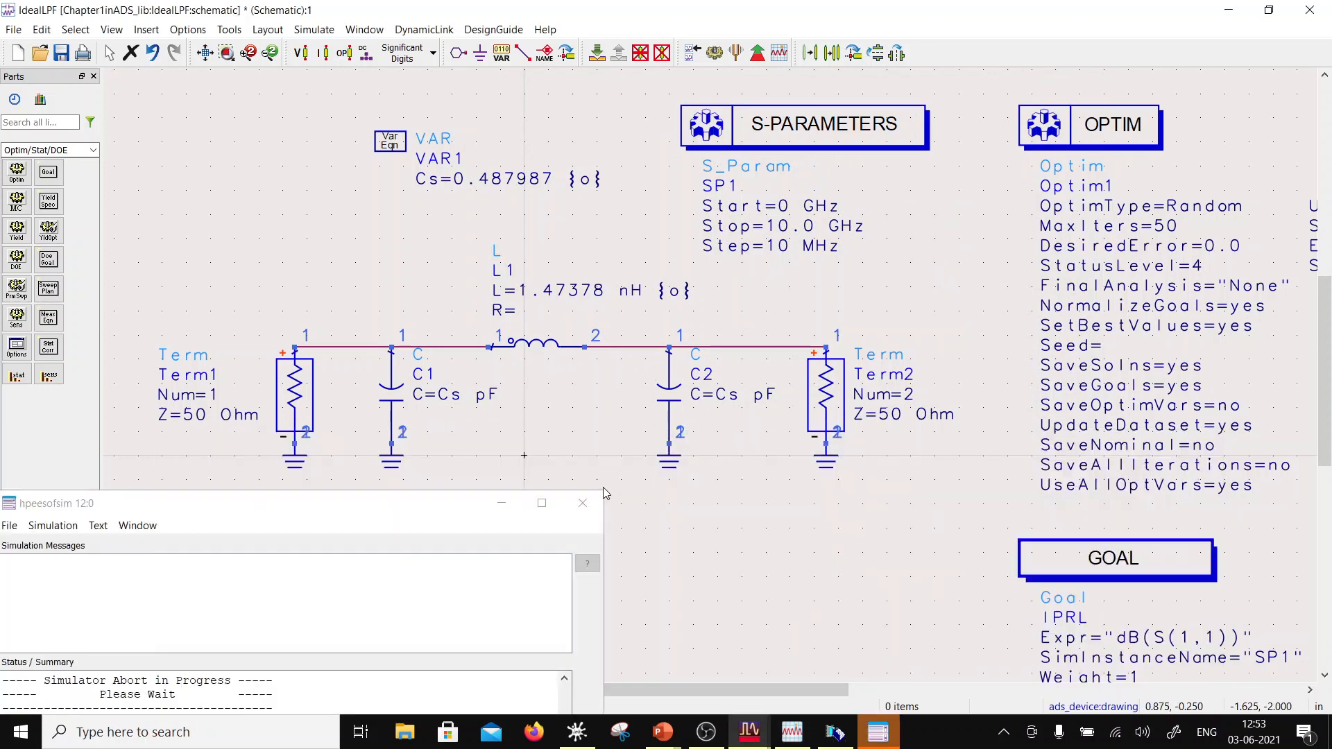
- Simulate the updated filter to check its S(1,1) passband response, and save the schematic
left_click_drag(414, 506, 500, 221)
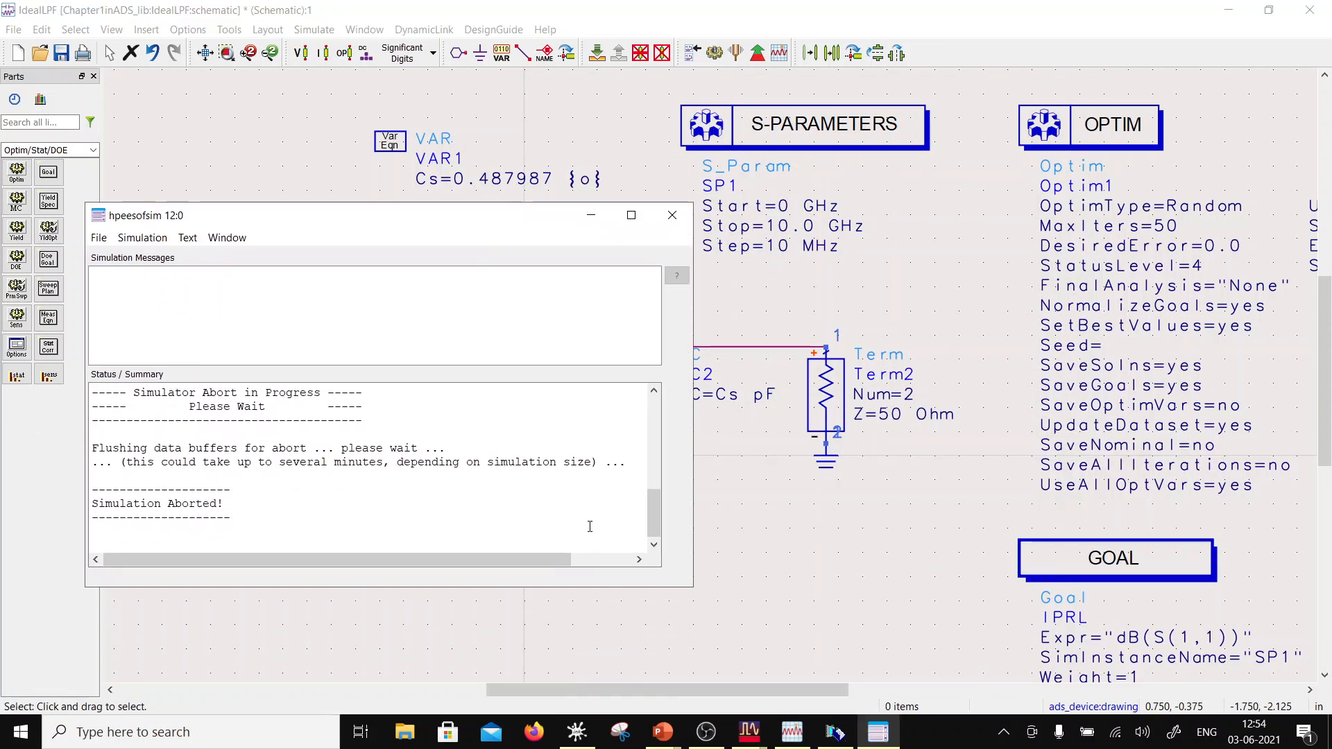
left_click(715, 53)
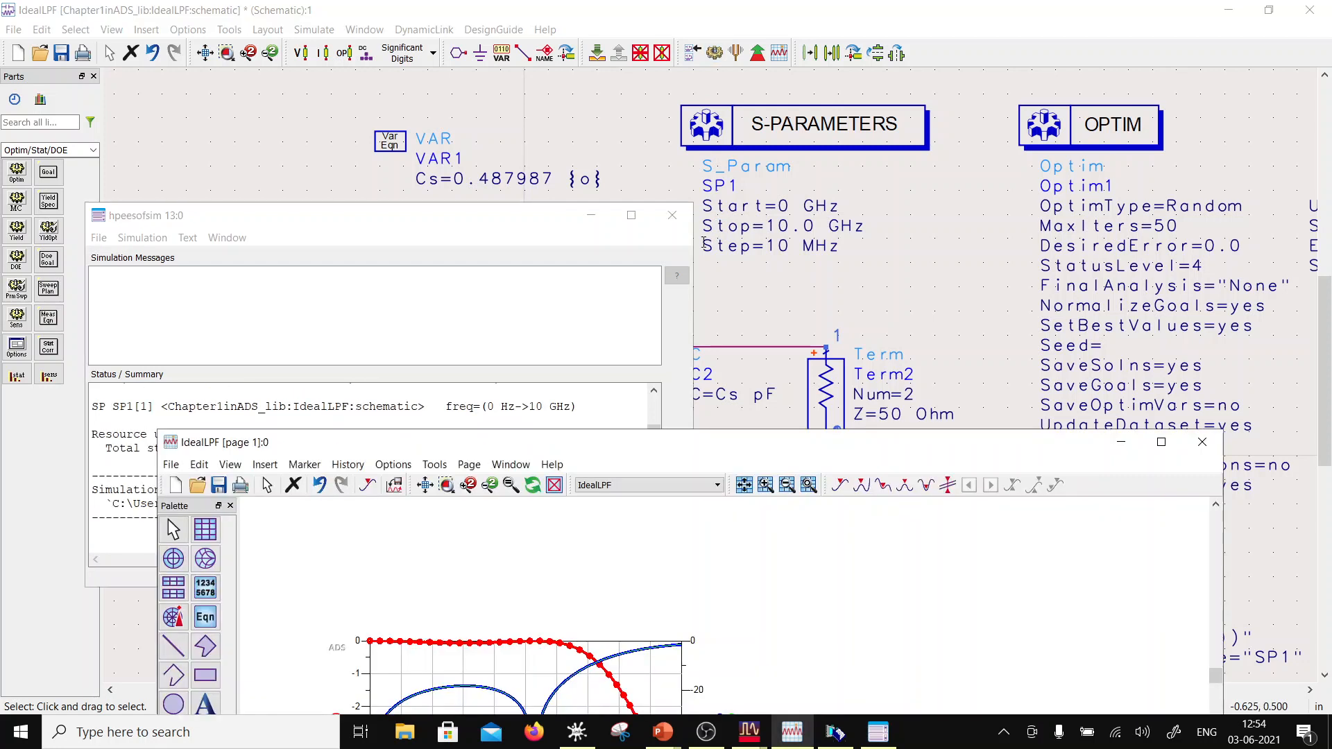
left_click_drag(633, 444, 685, 158)
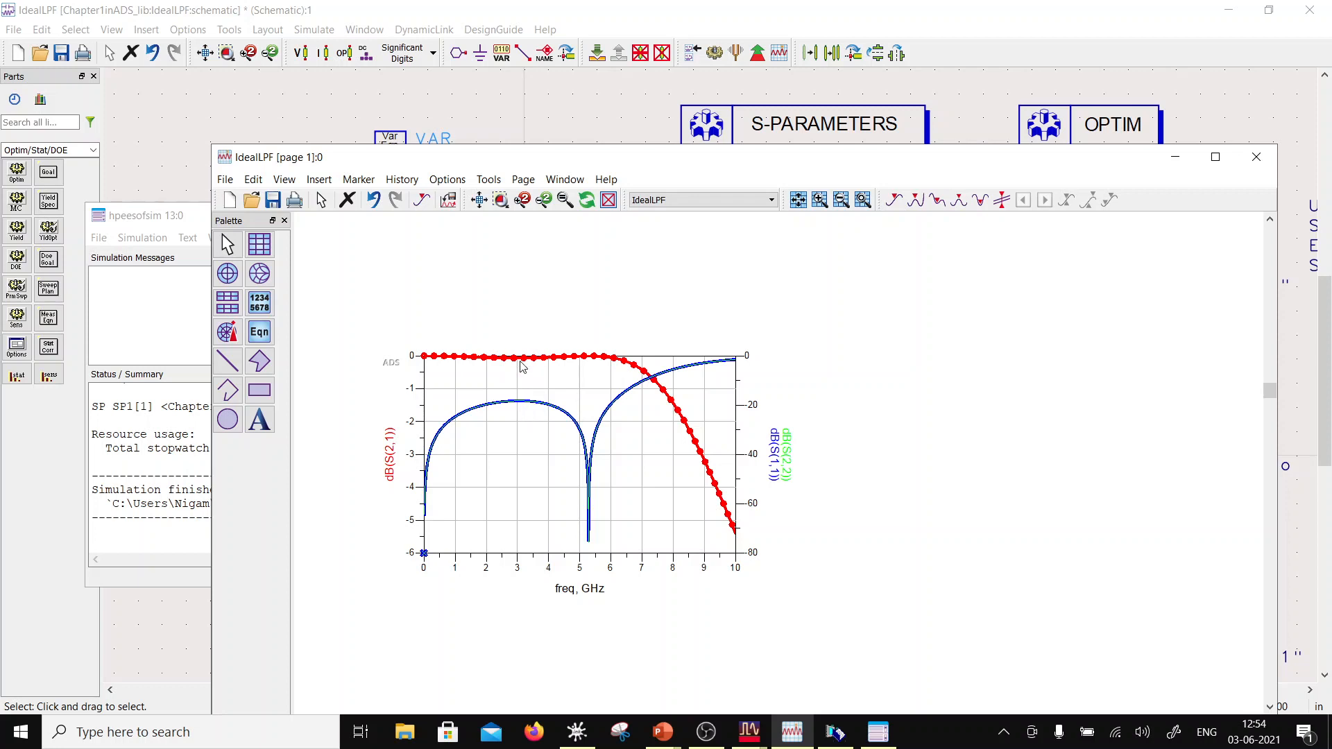
mouse_move(519, 406)
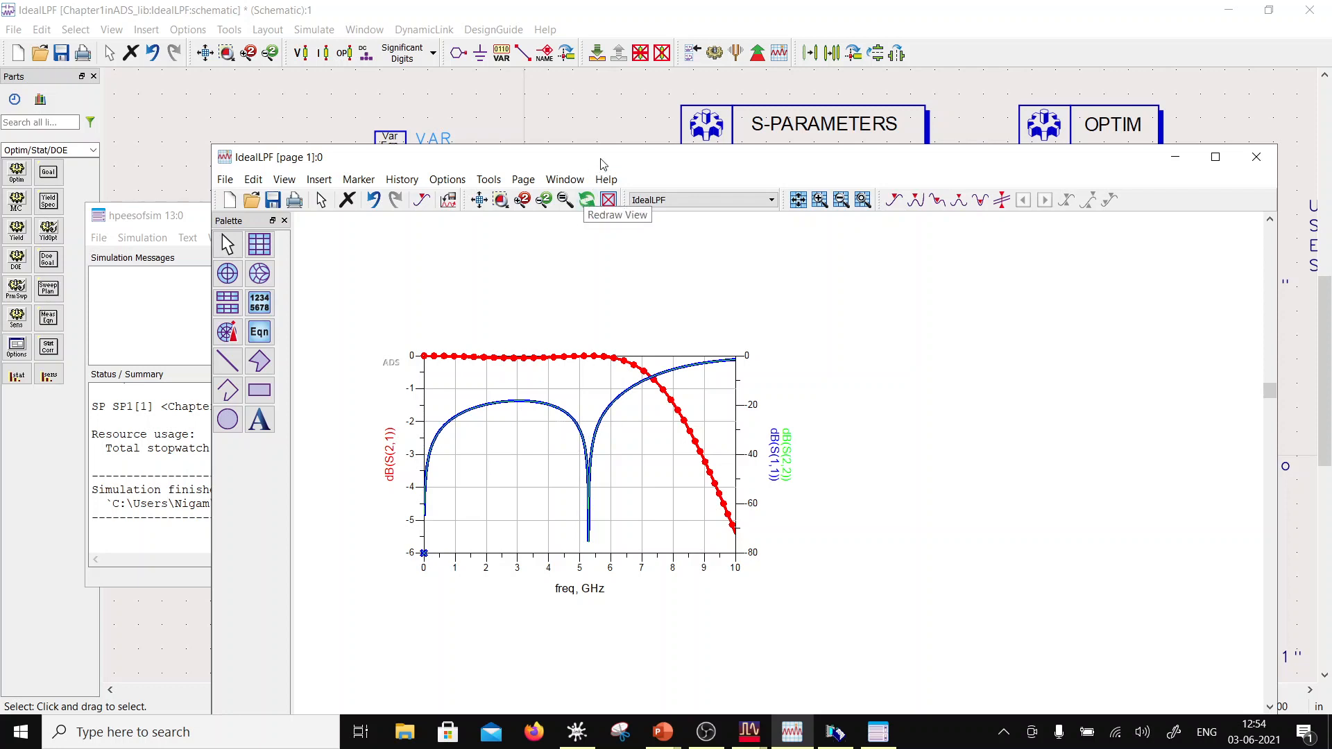
left_click_drag(605, 159, 714, 322)
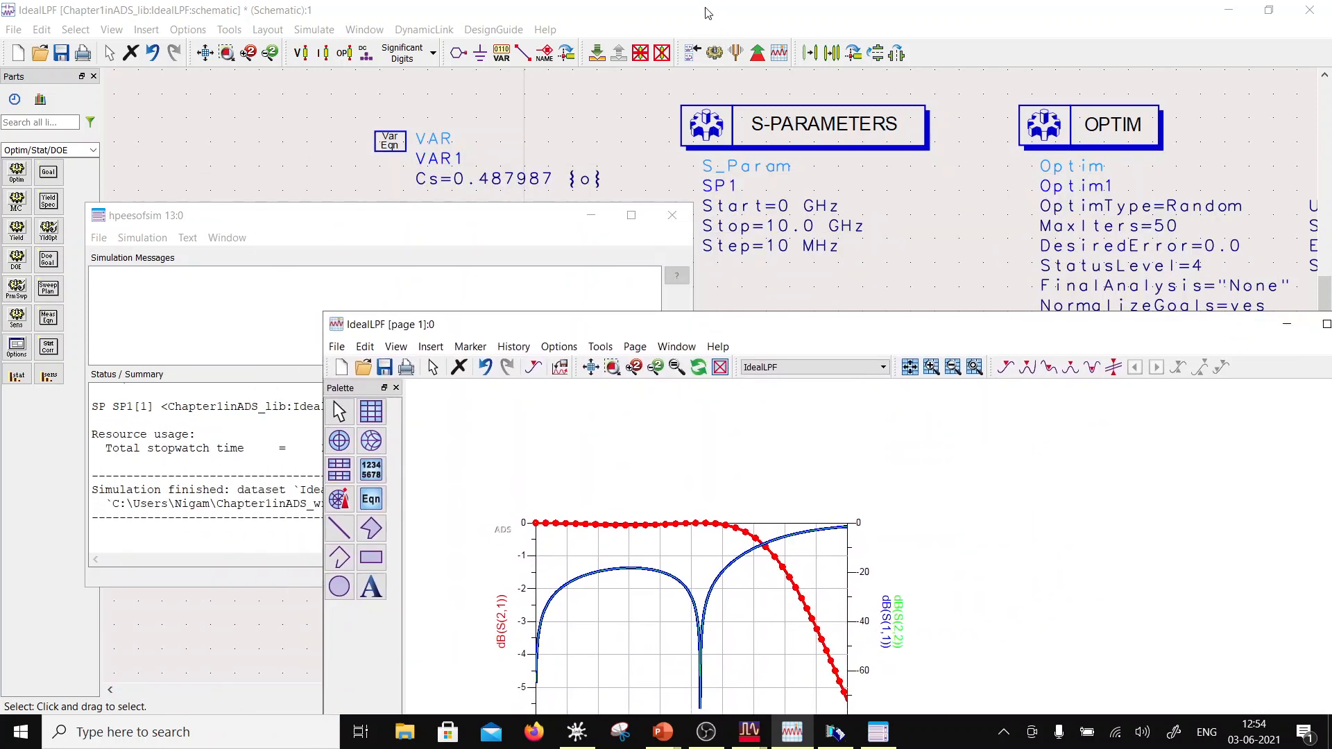
left_click(664, 18)
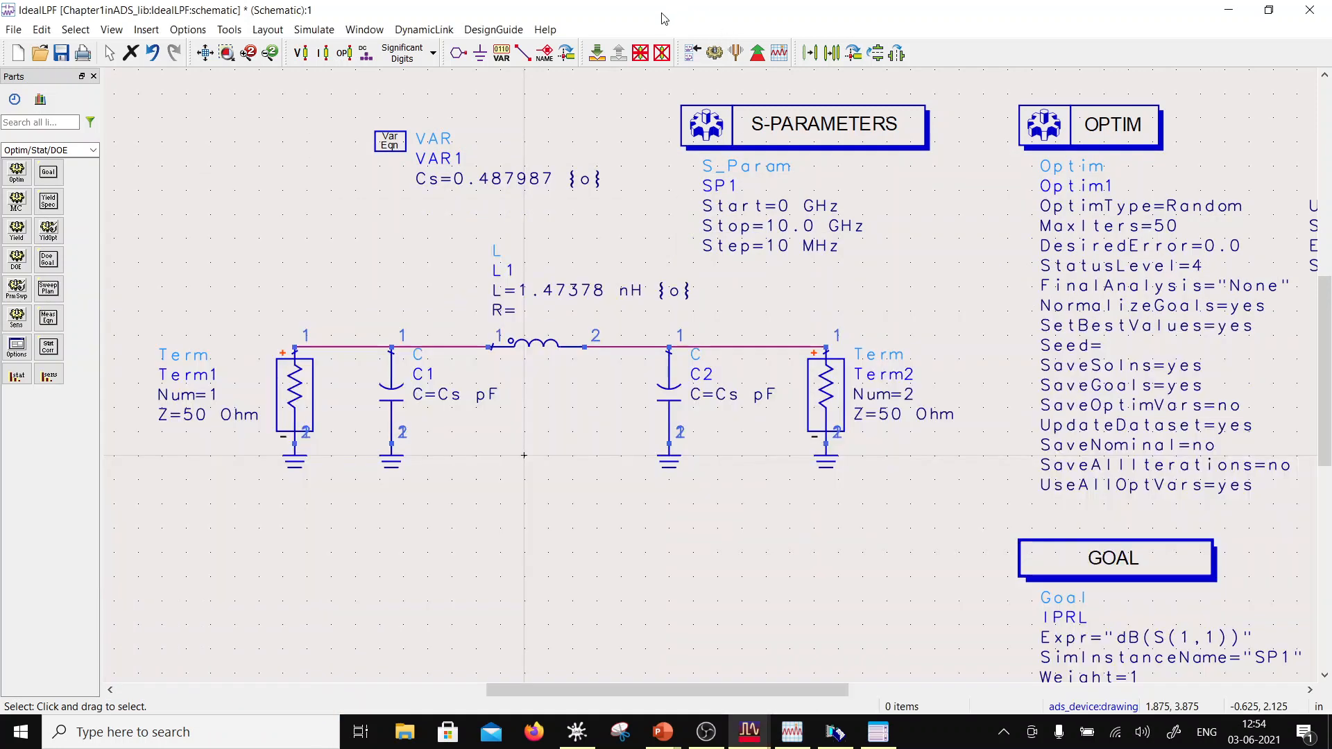
left_click(61, 53)
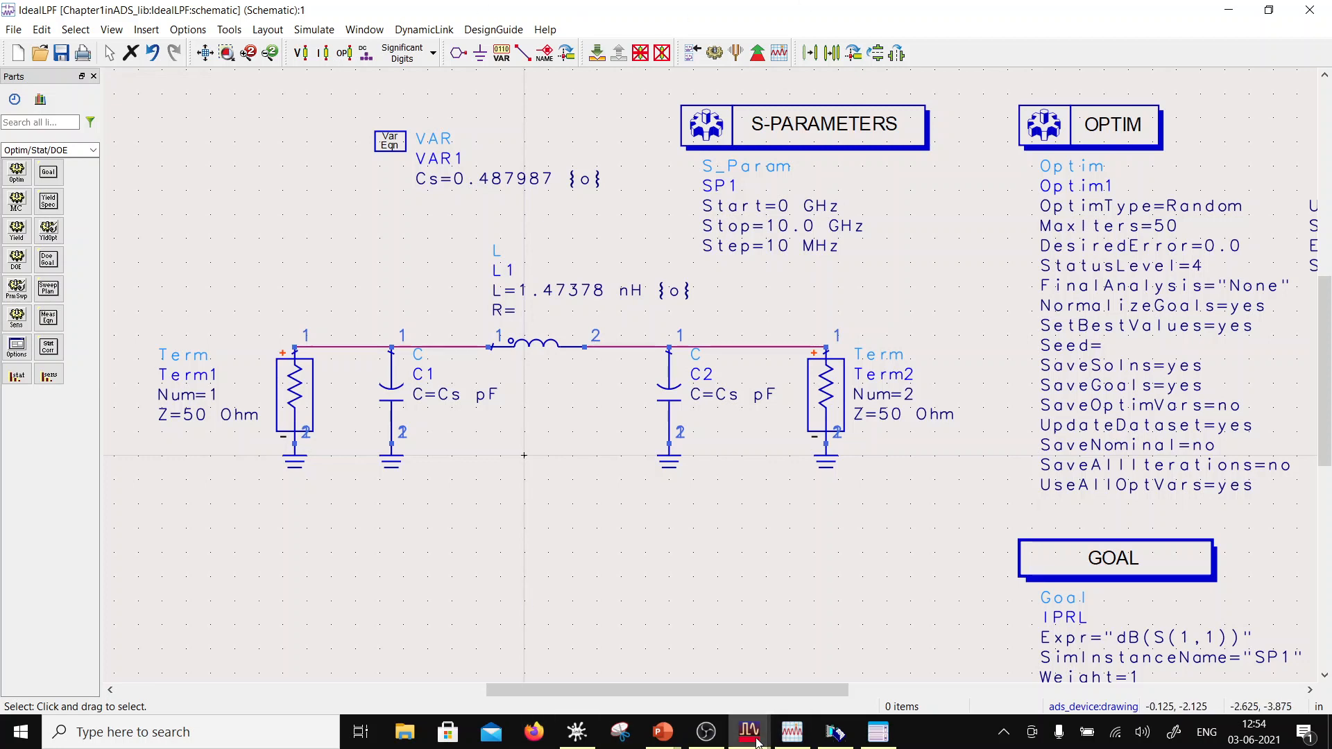
- Insert a Smith chart of S(1,1) beside the existing dB plot in the IdealLPF data display
mouse_move(791, 735)
left_click(770, 659)
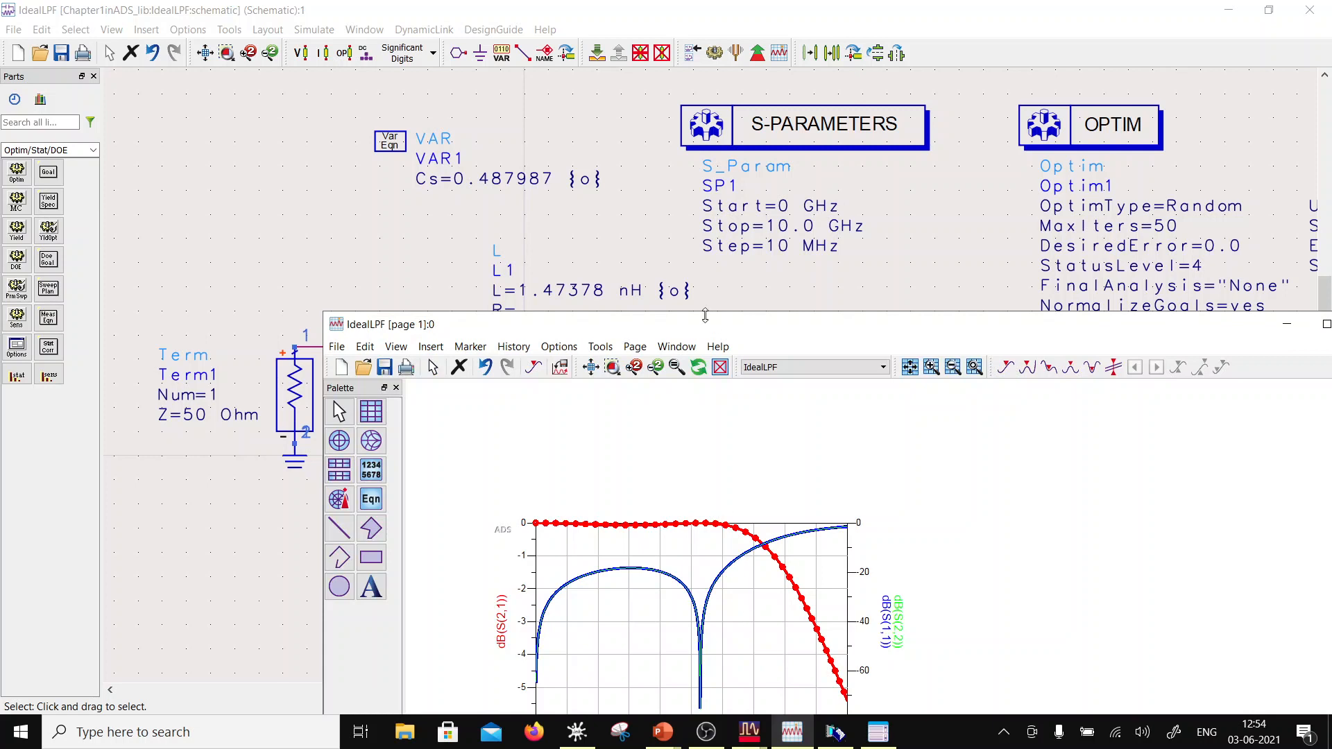
left_click_drag(708, 322, 709, 116)
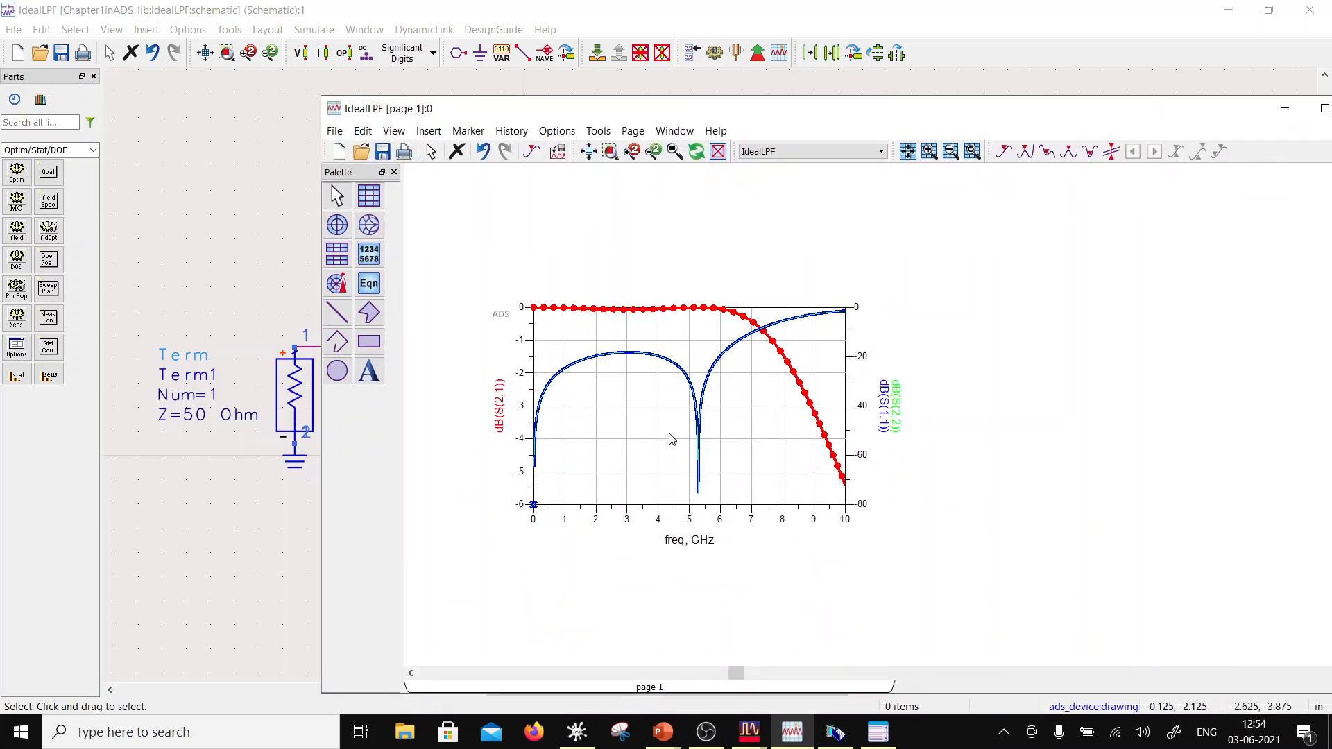
left_click(369, 224)
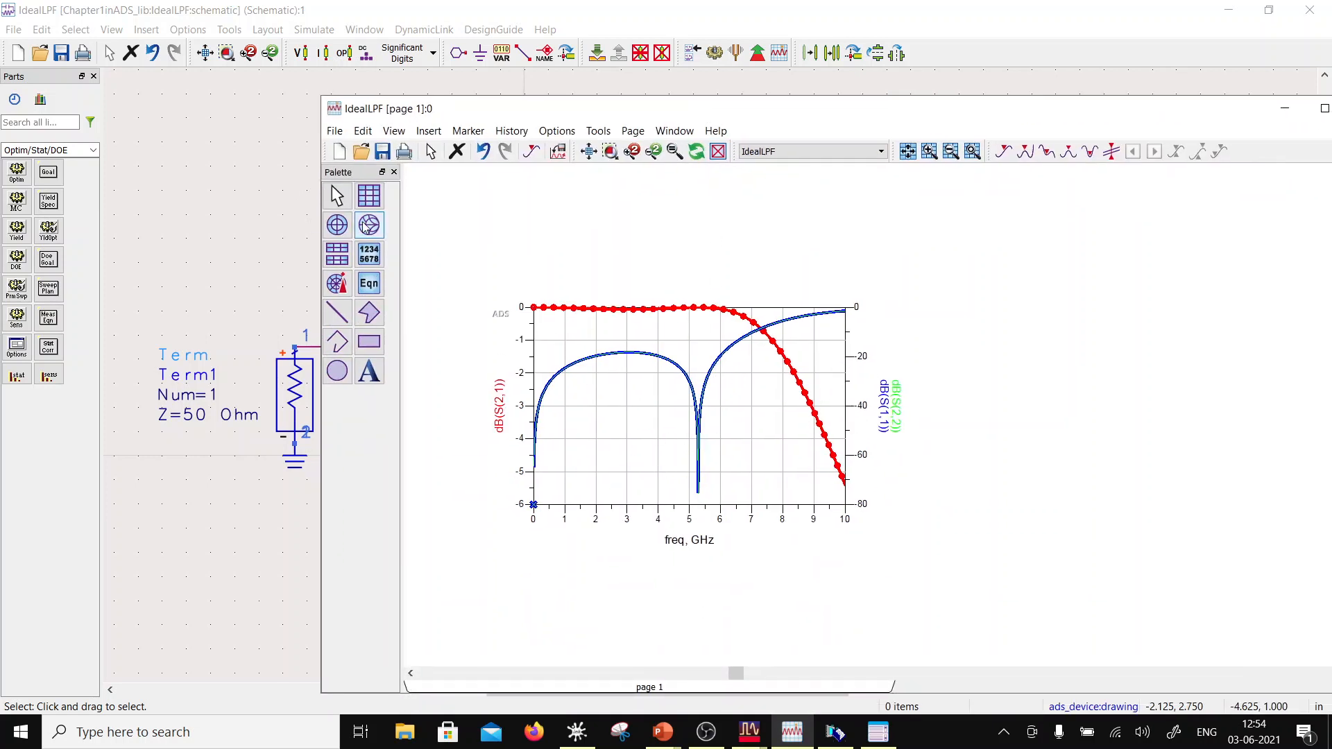
left_click(939, 233)
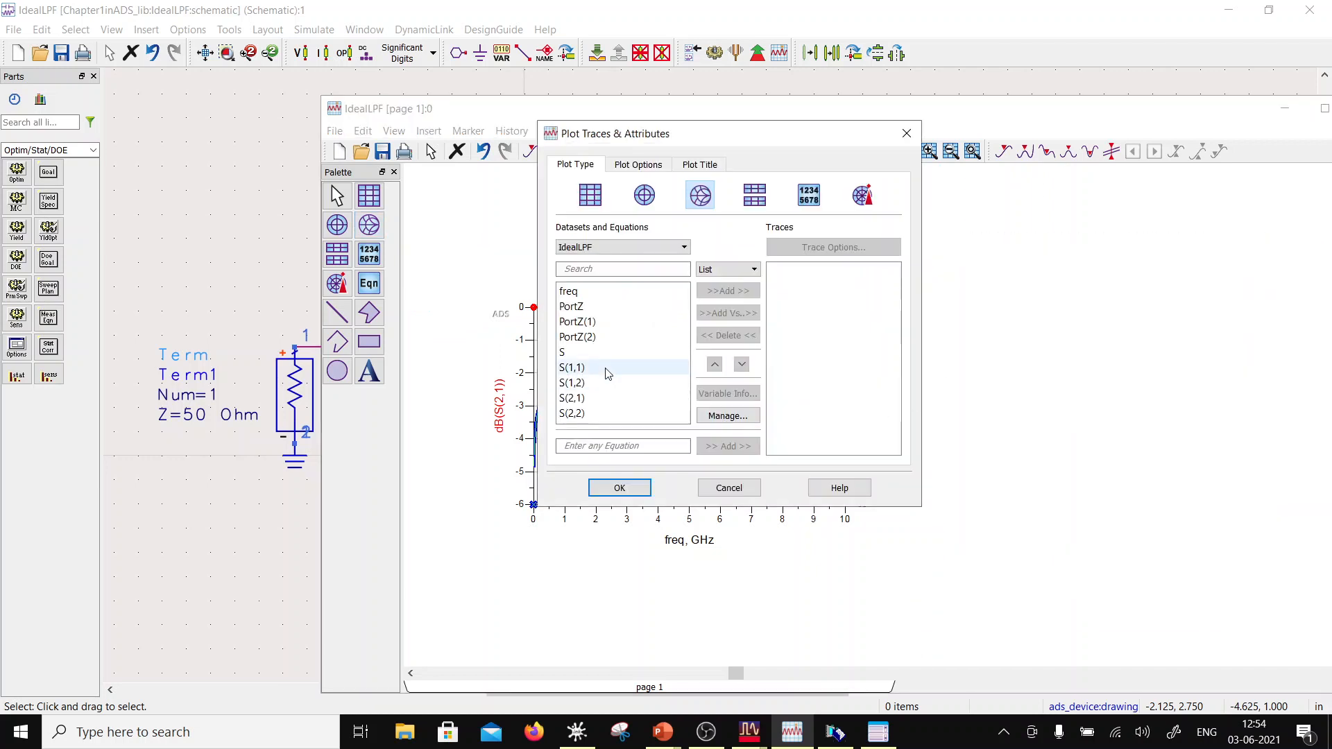
left_click(571, 367)
left_click(728, 290)
left_click(637, 492)
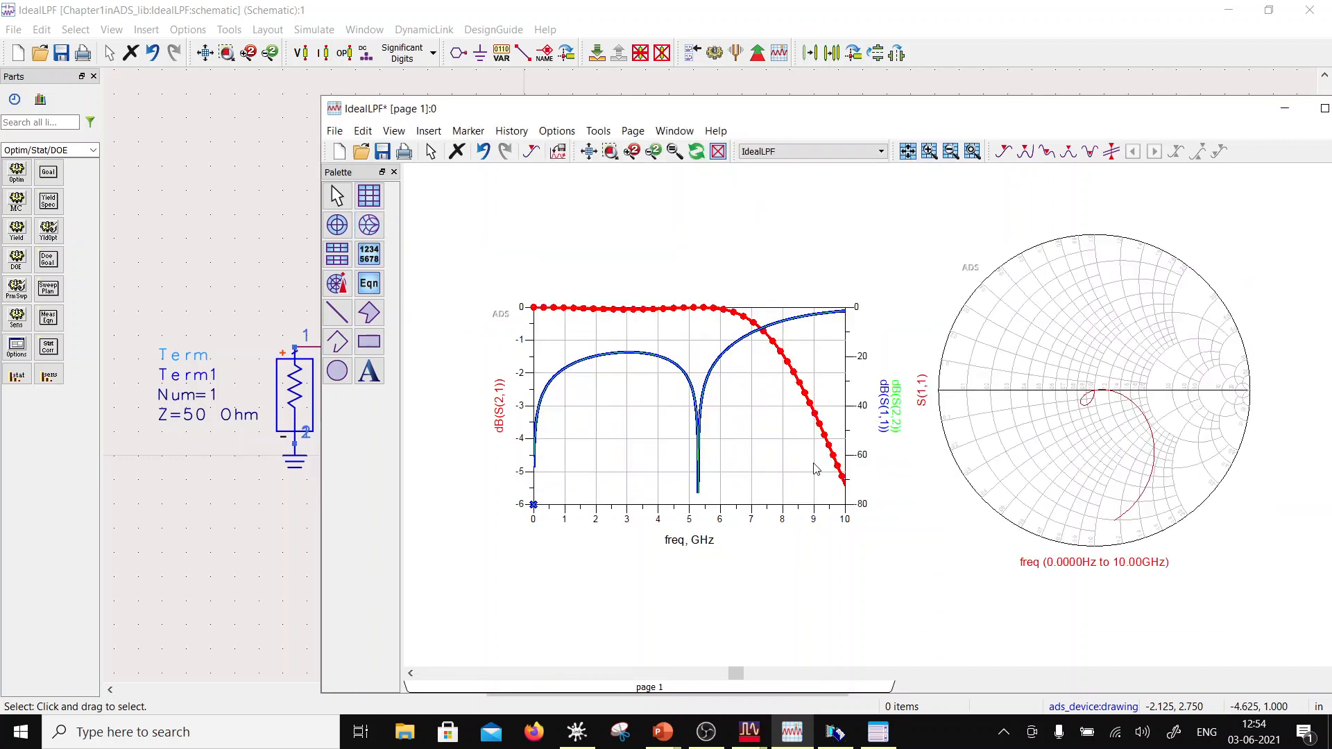
- Add the S(2,2) trace to the Smith chart and save the data display
double_click(1017, 426)
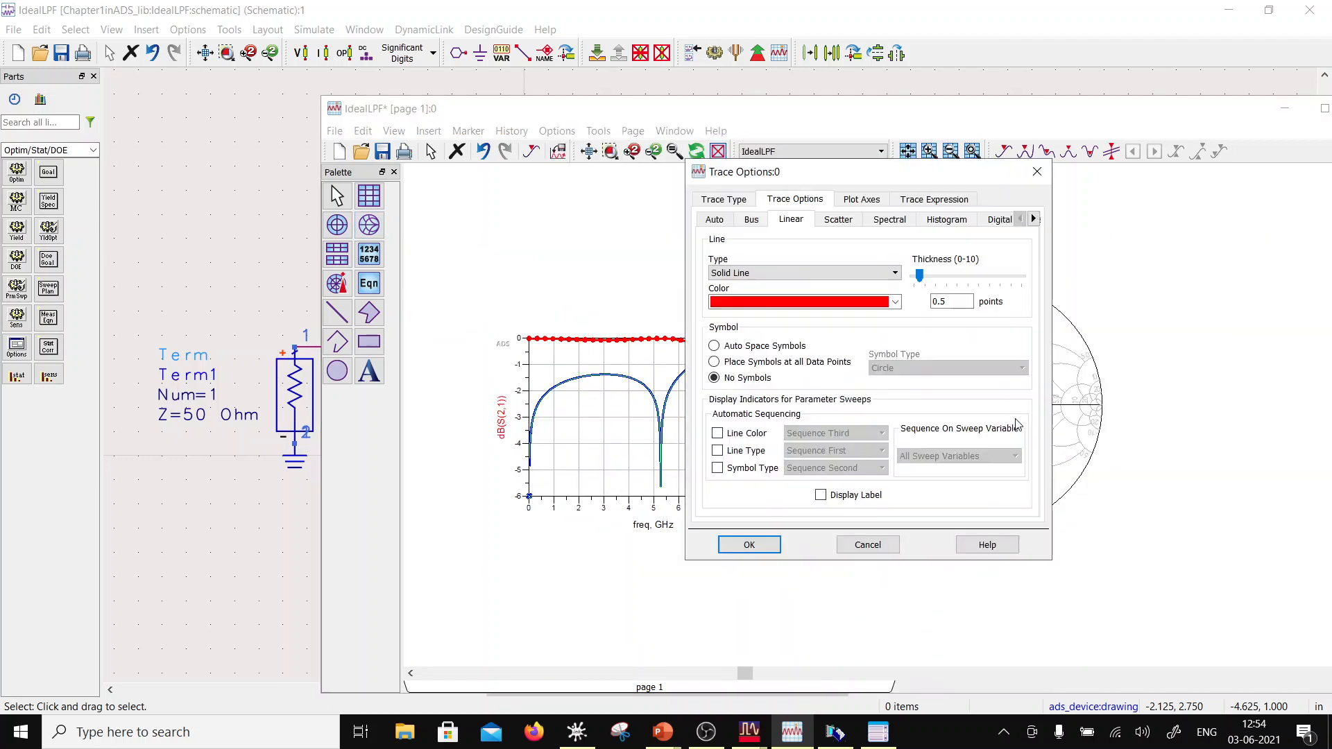
left_click(748, 545)
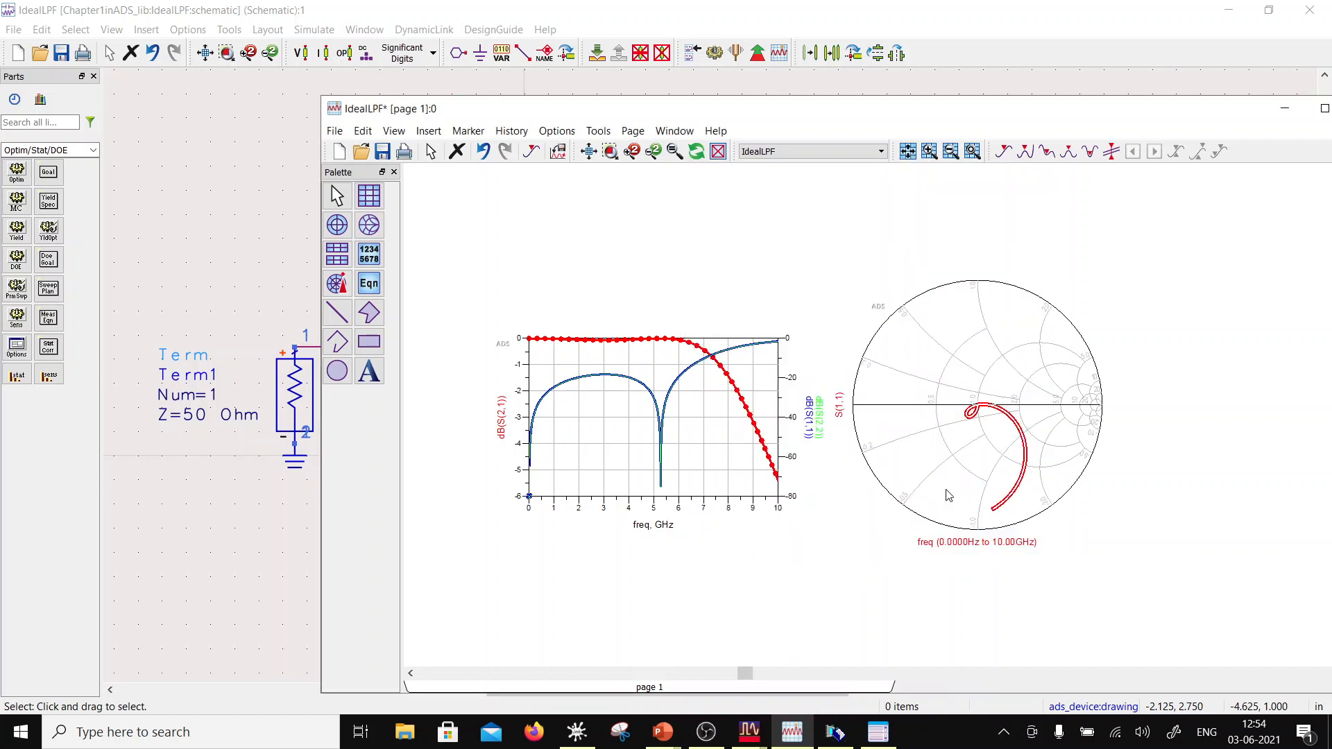
double_click(948, 460)
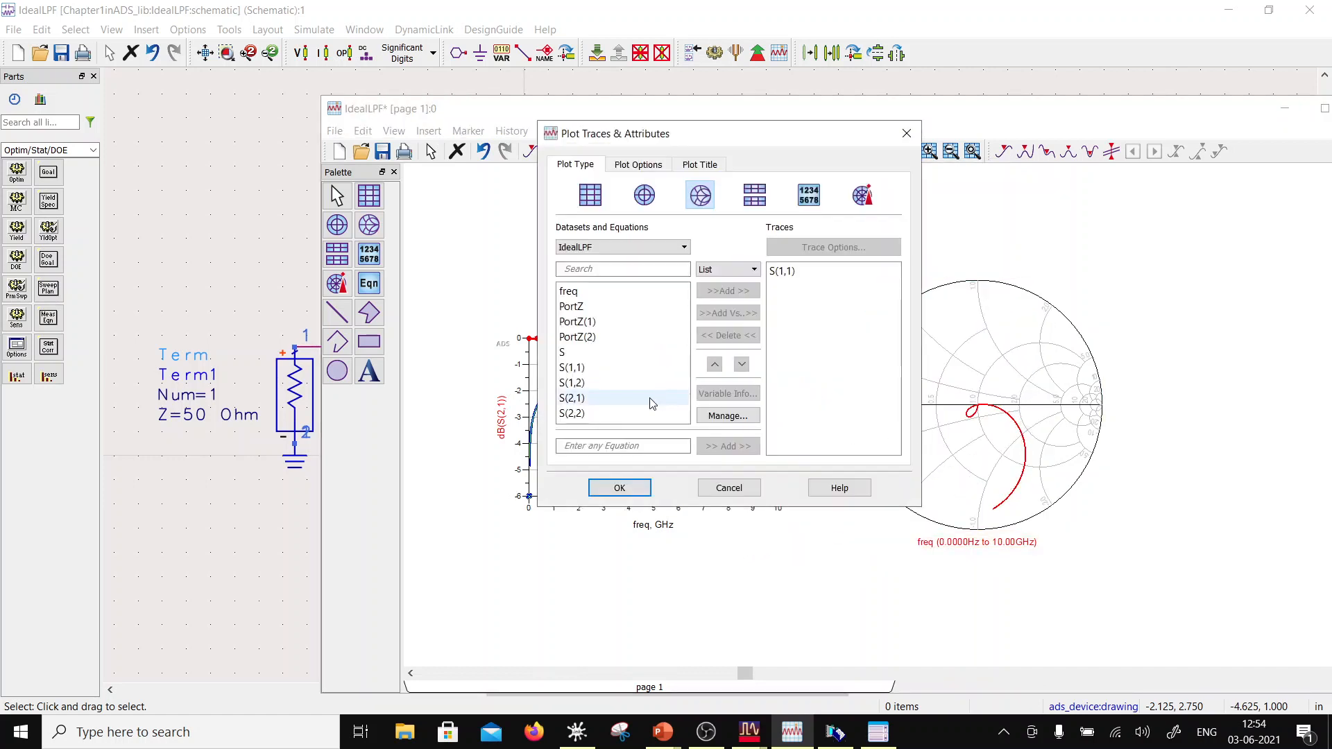
left_click(598, 413)
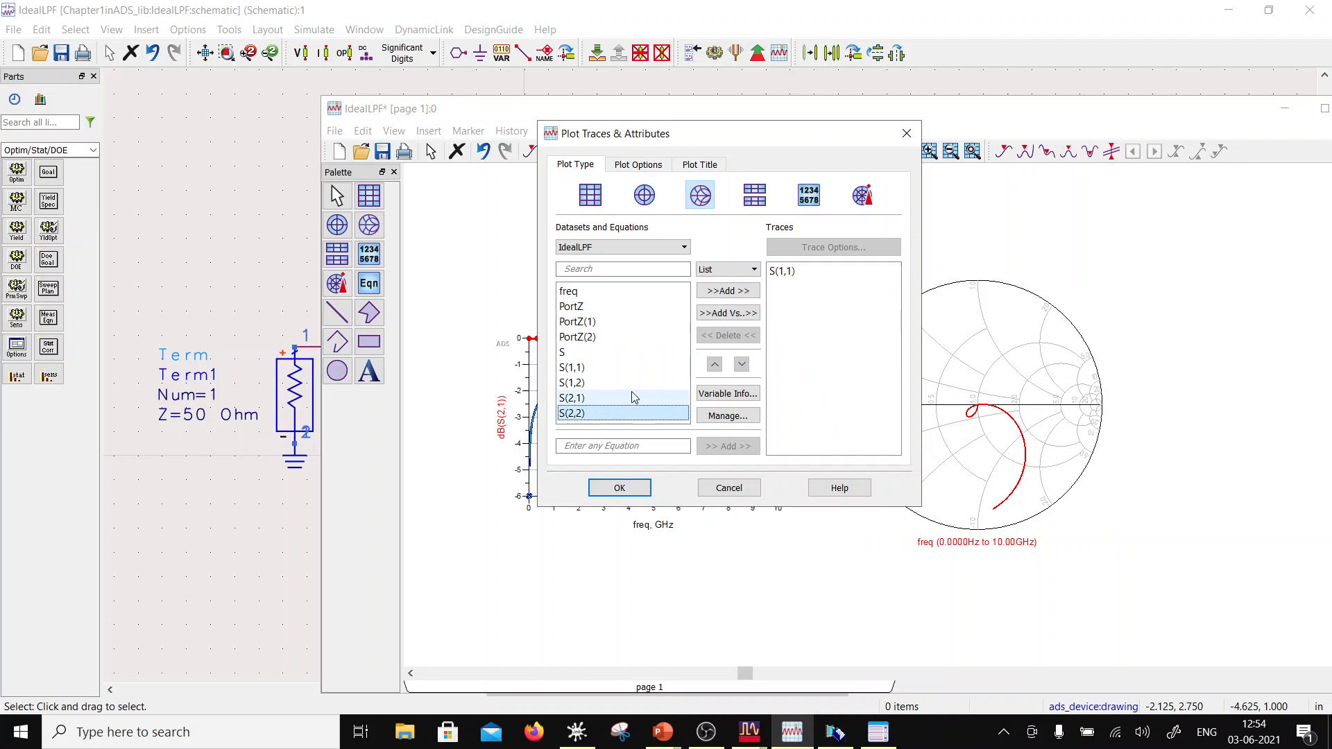
left_click(727, 291)
left_click(619, 487)
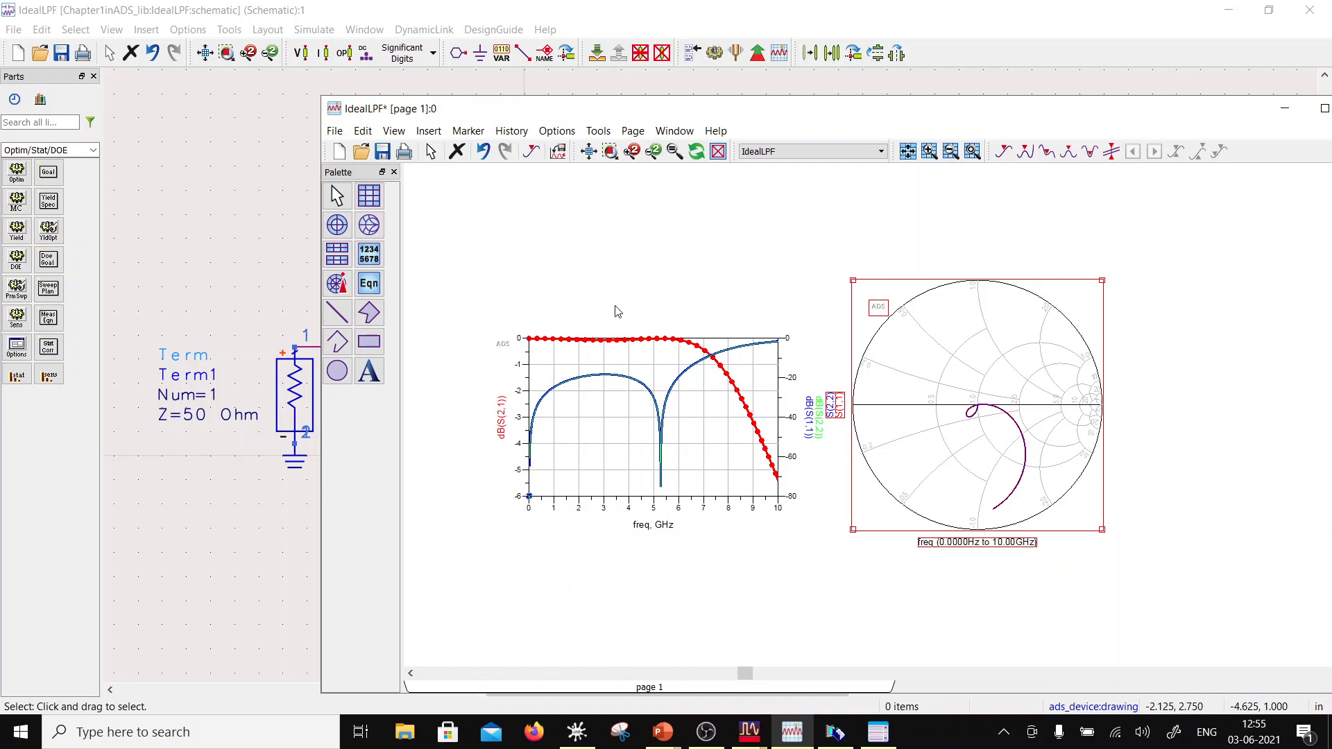
left_click(383, 148)
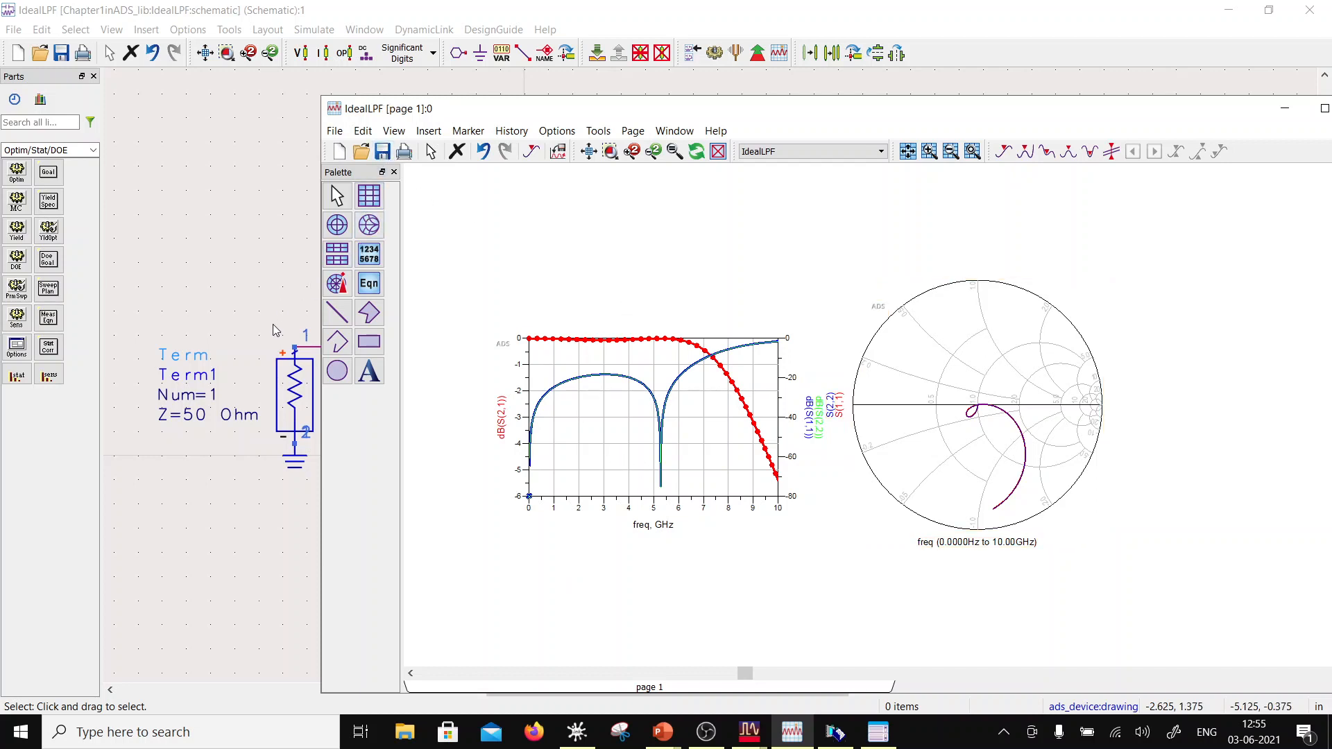
left_click(263, 281)
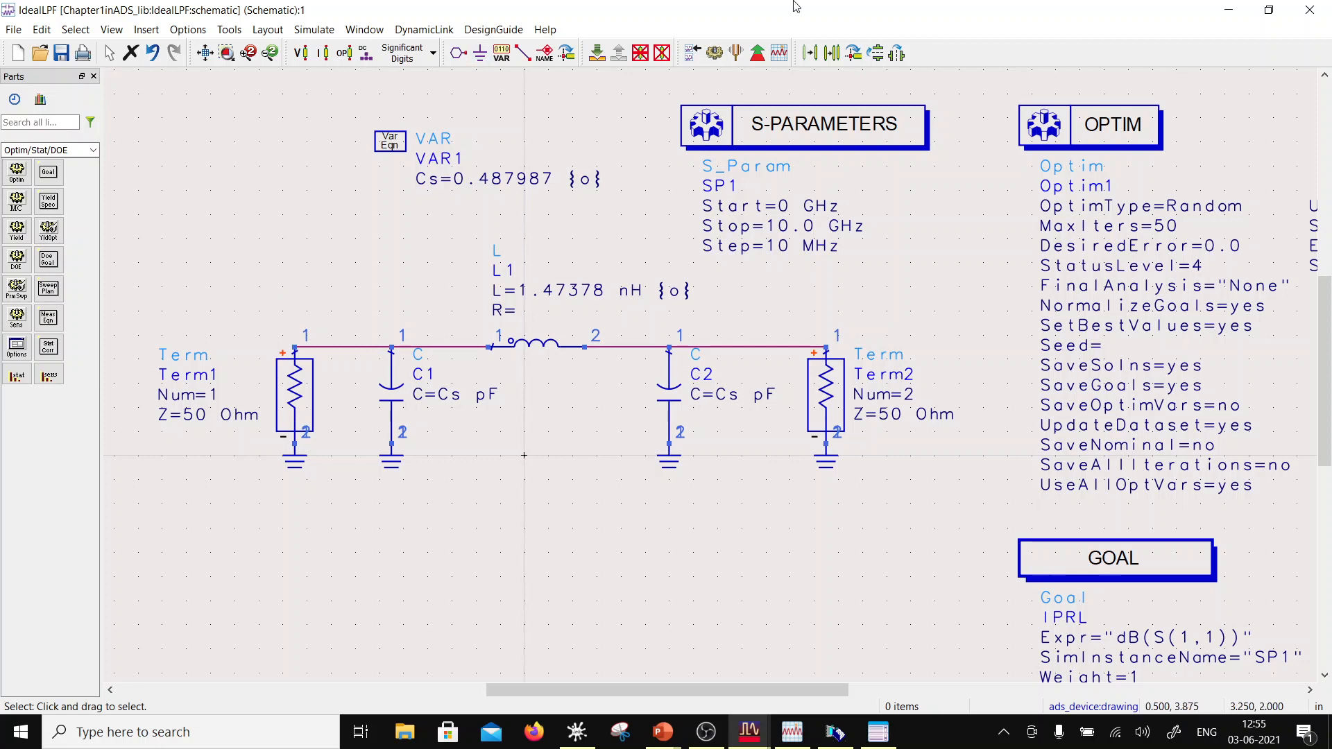
left_click(1238, 10)
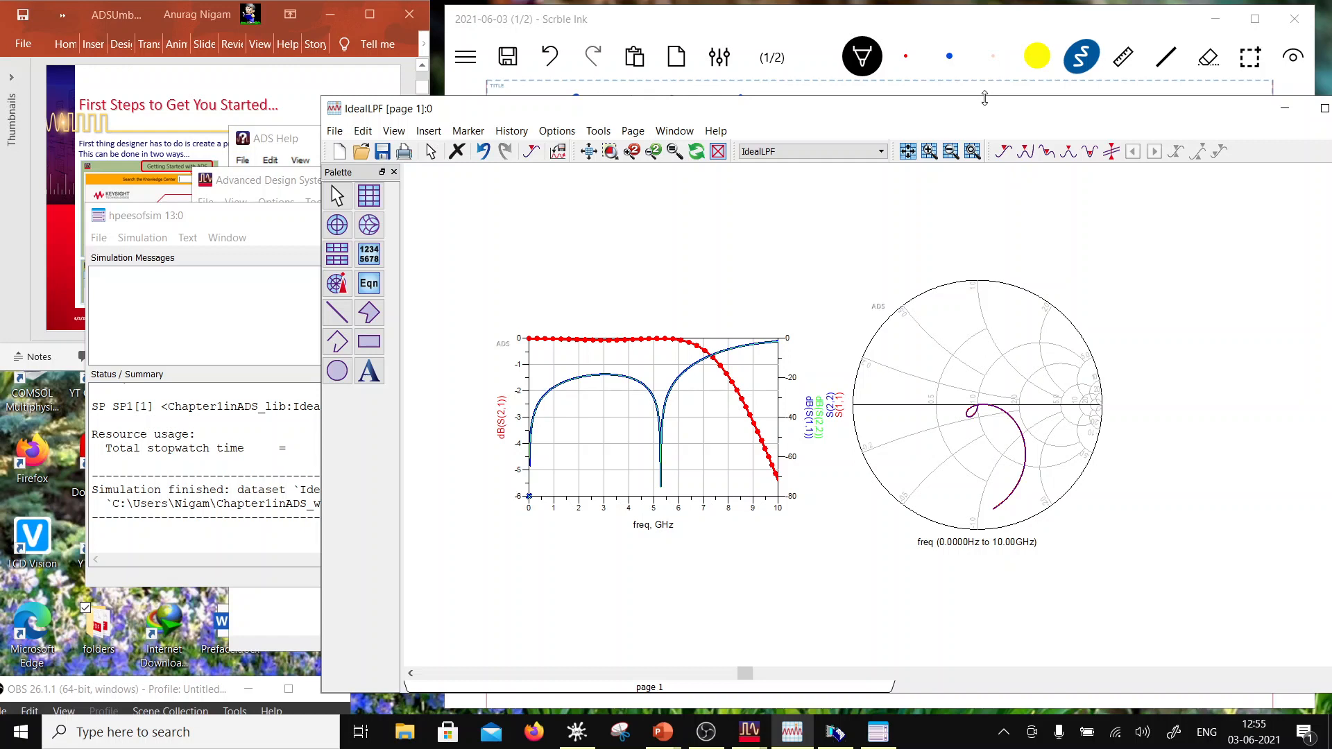
left_click(706, 734)
left_click_drag(80, 697, 228, 399)
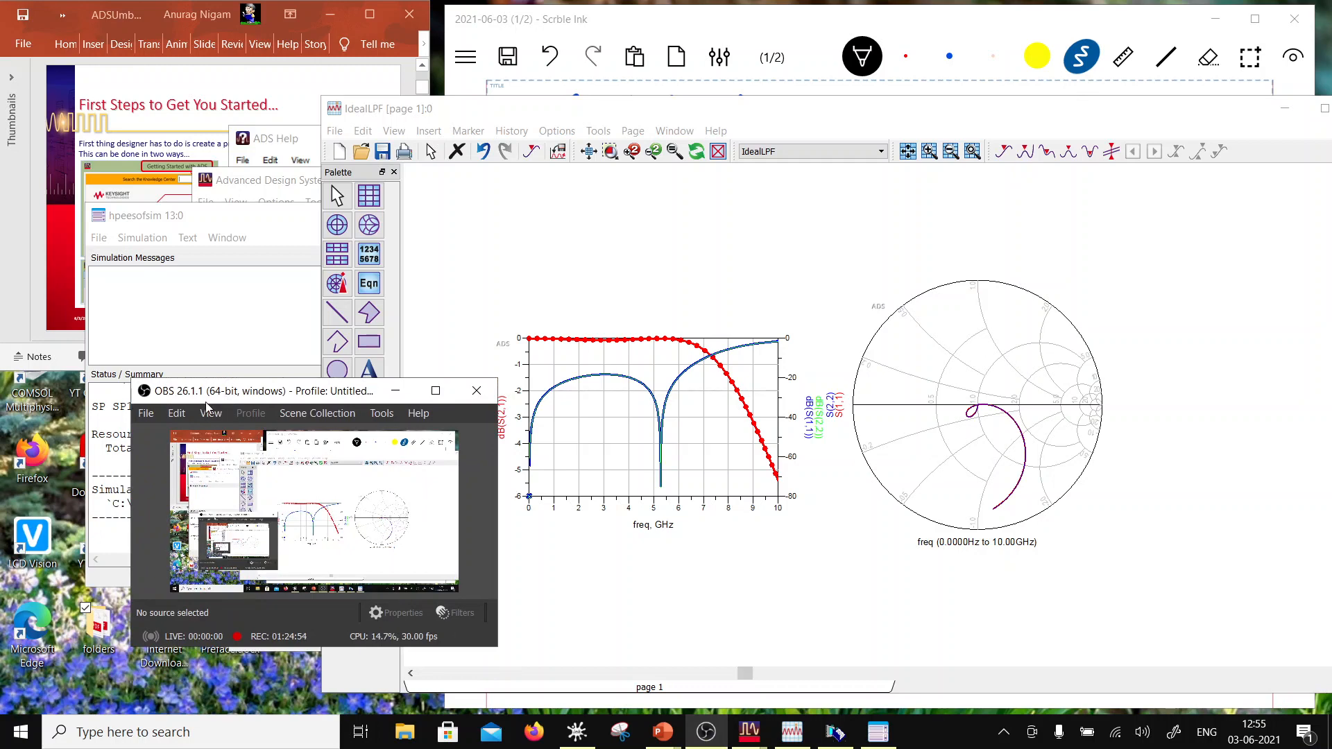